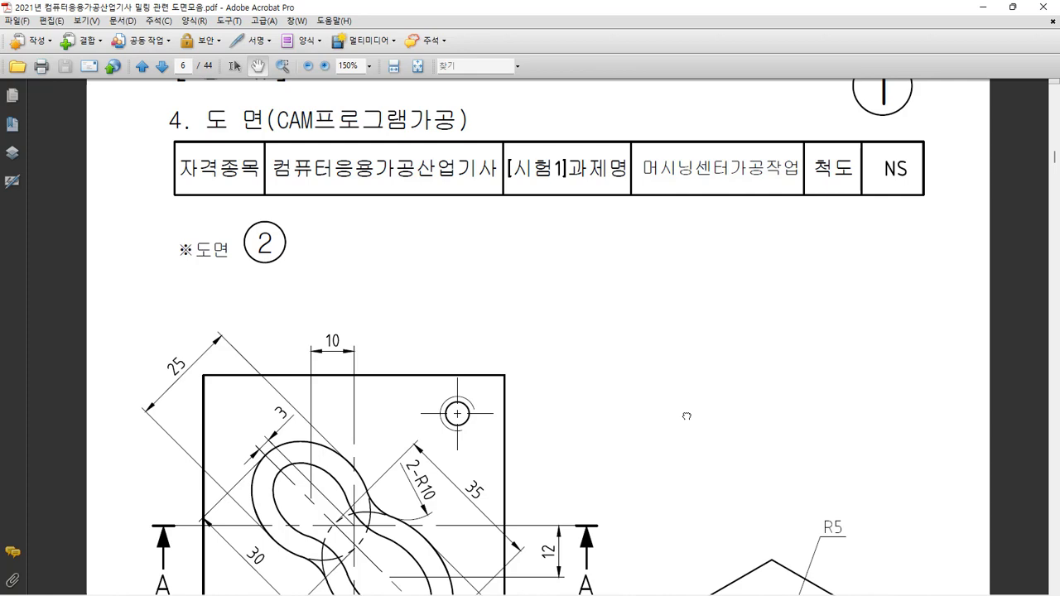
Examine the top view and isometric view of drawing 2 on page 6, including the pocket dimensions.
mouse_move(686, 416)
left_mouse_down()
mouse_move(688, 481)
mouse_move(725, 280)
left_mouse_up()
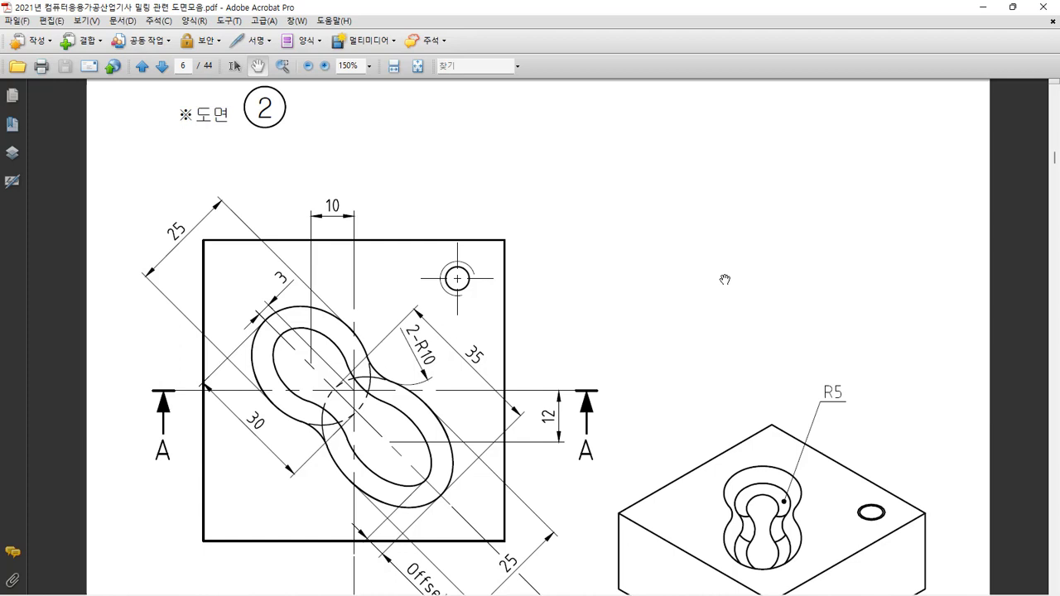
left_click_drag(684, 309, 692, 262)
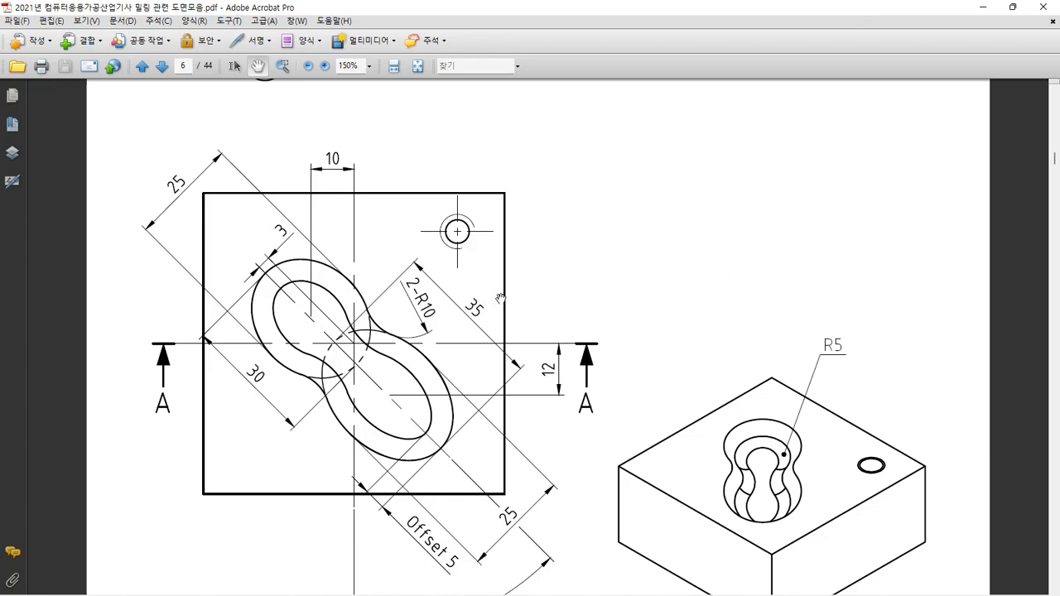
left_click_drag(679, 446, 664, 401)
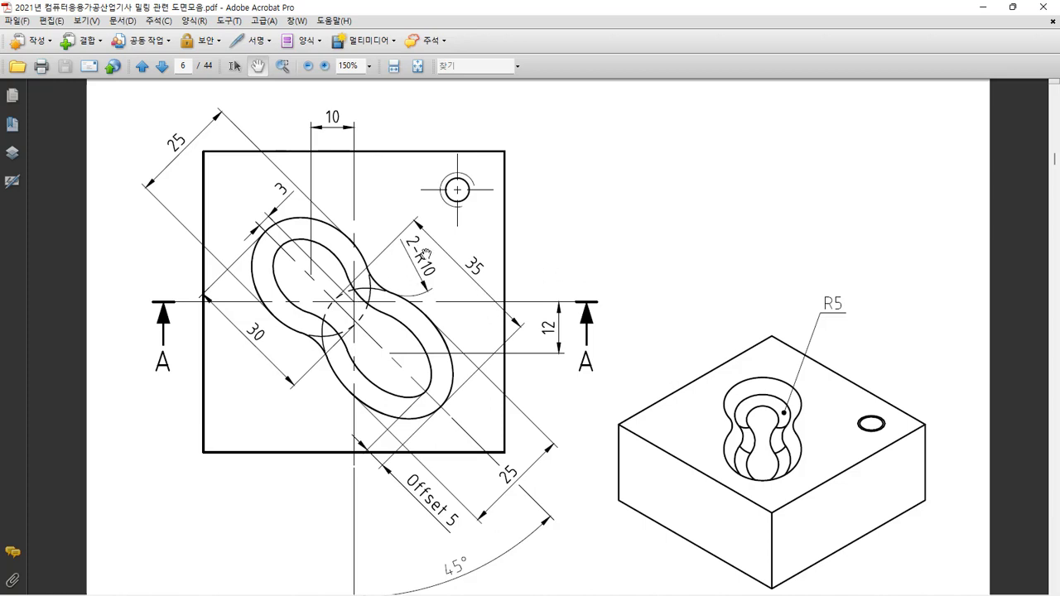
Switch to Mastercam and set the graphics view to the WCS top view.
mouse_move(483, 574)
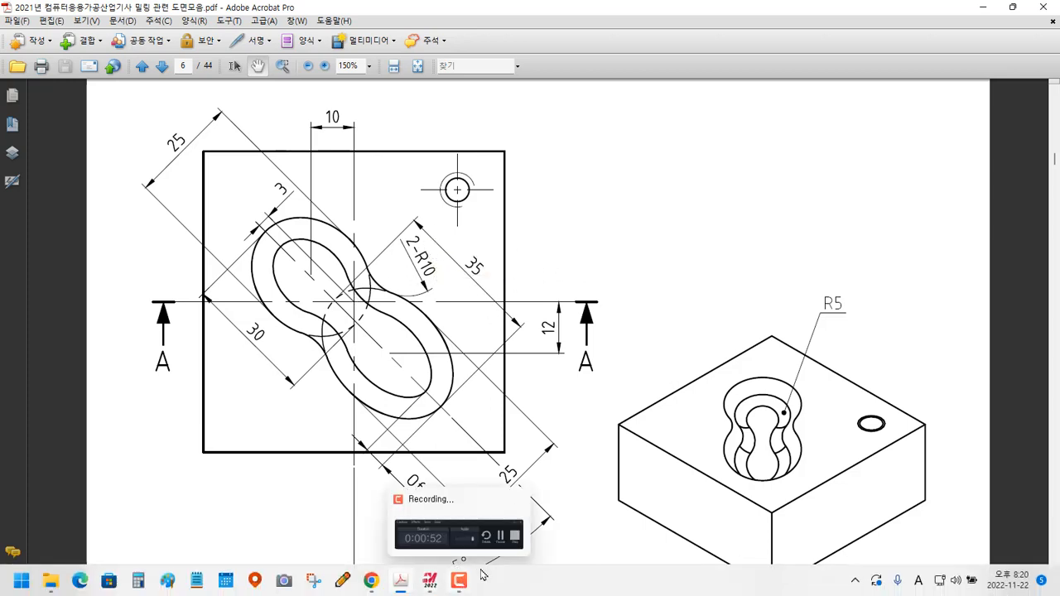
left_click(432, 578)
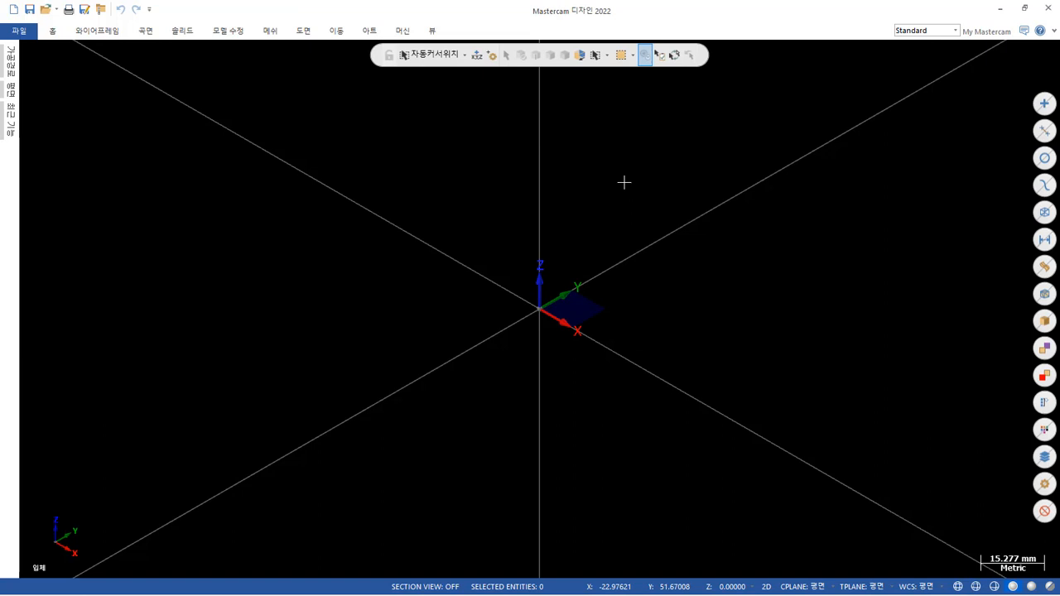
right_click(624, 182)
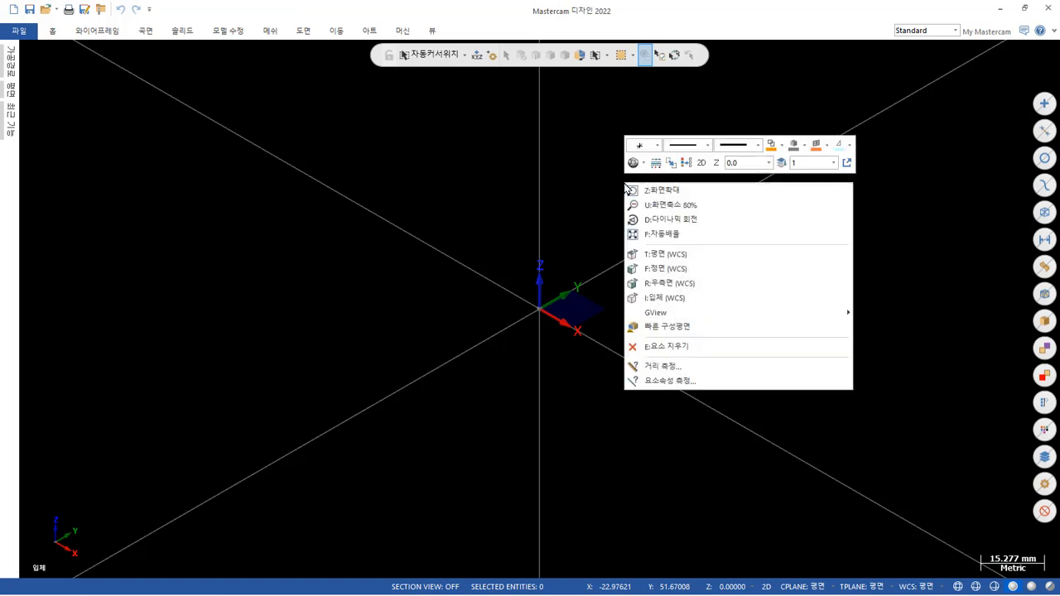
left_click(678, 253)
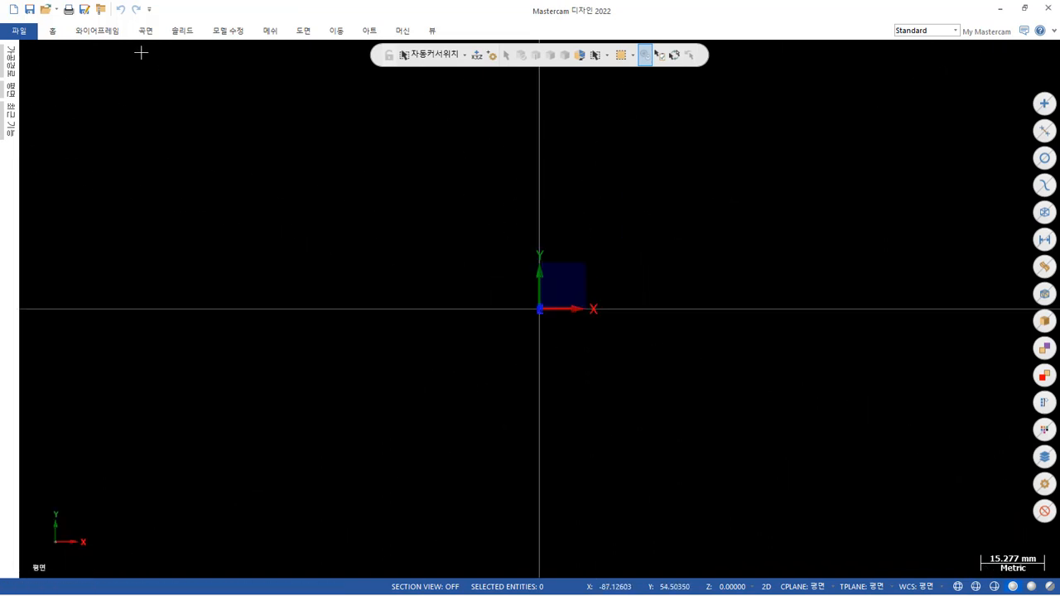
Draw a wireframe rectangle about 60 by 70 mm, anchored to its center at the origin.
left_click(98, 31)
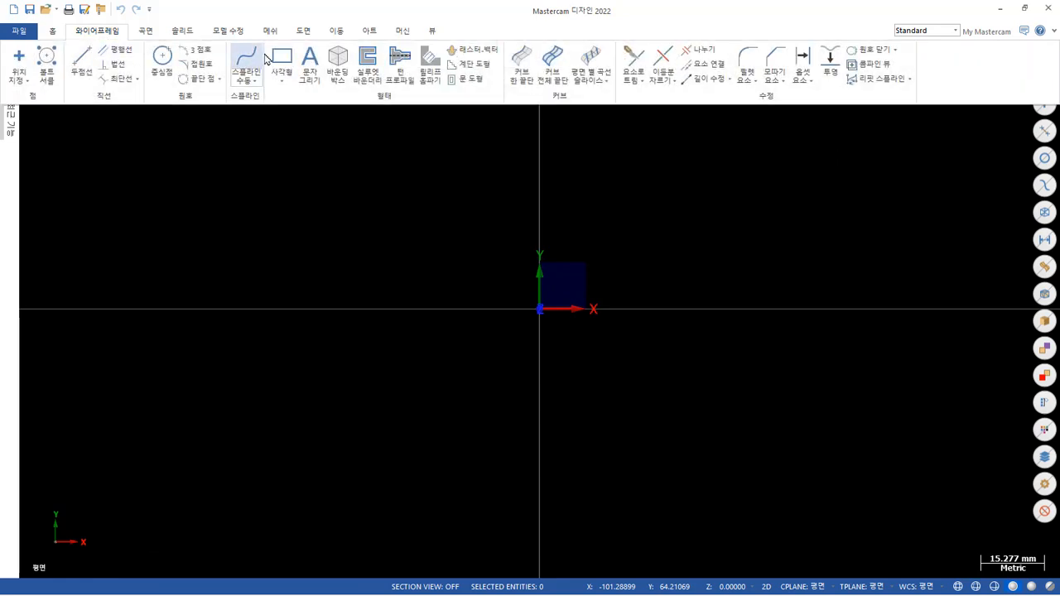
left_click(284, 58)
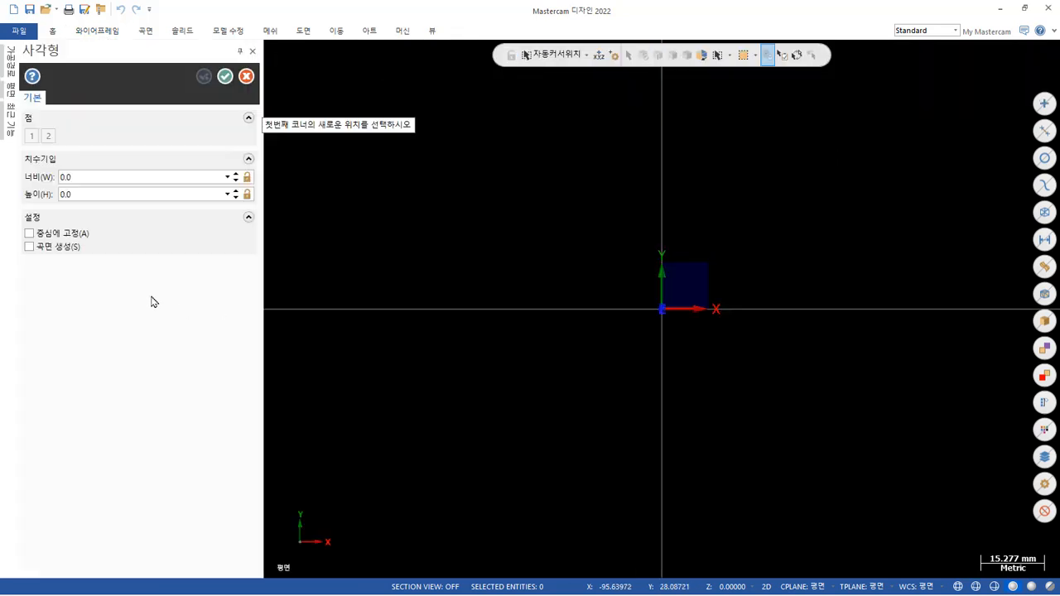
left_click(29, 234)
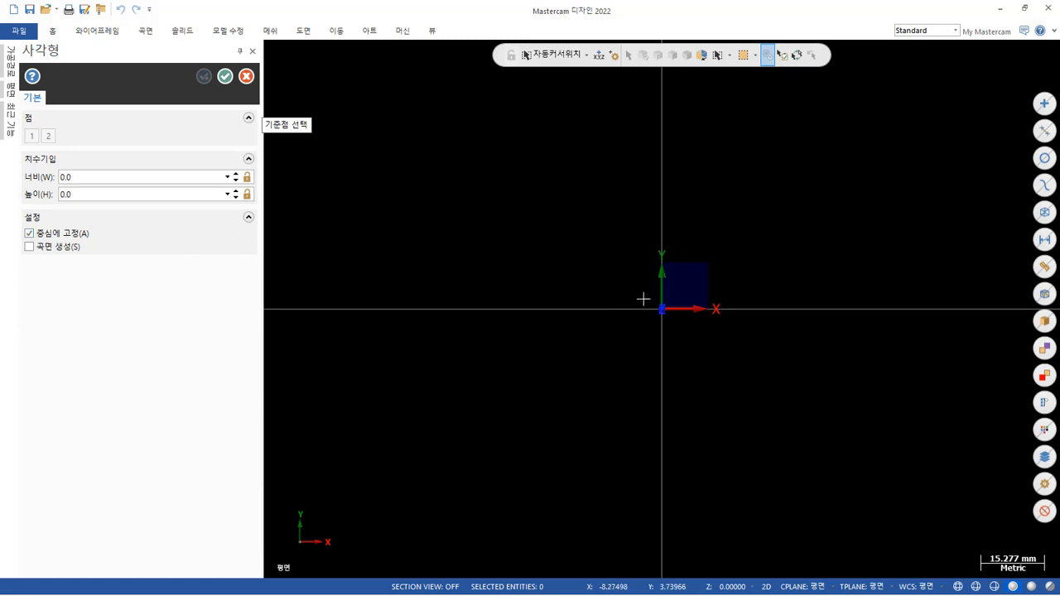
left_click(664, 312)
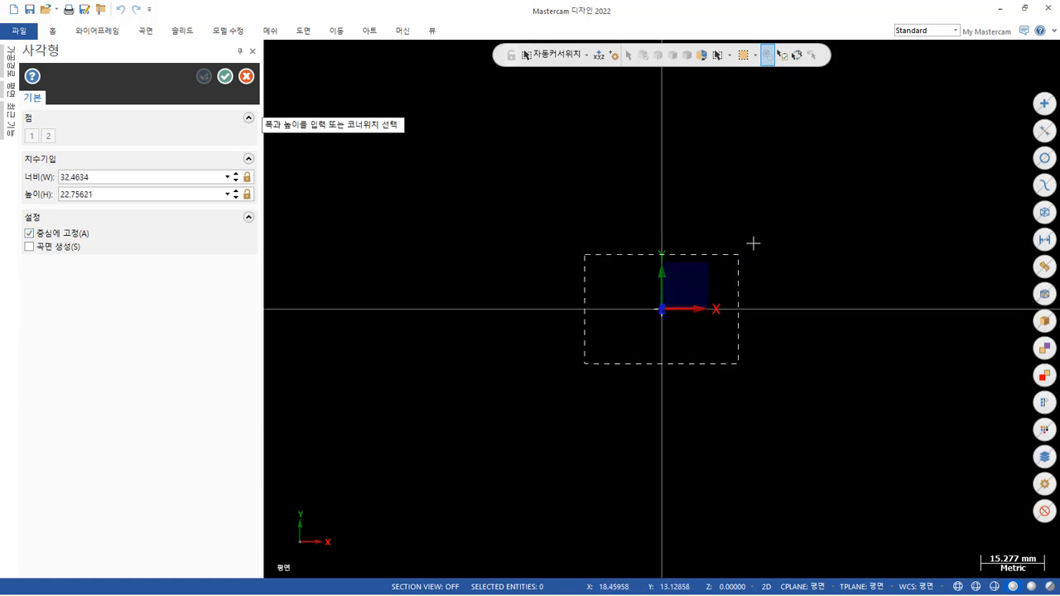
left_click(788, 163)
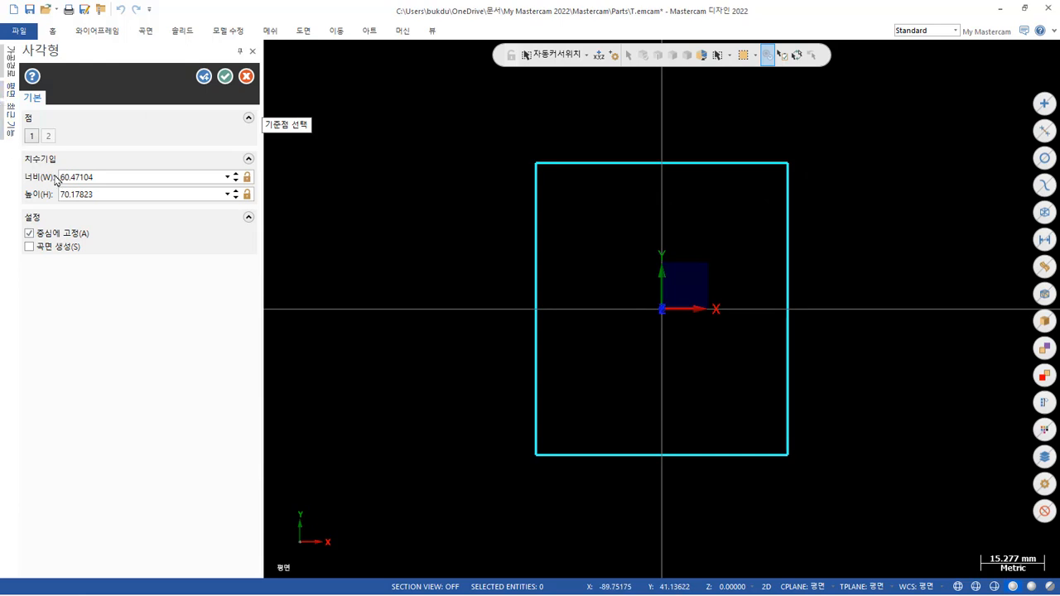
Set the rectangle's width and height to 70 mm each and accept it.
double_click(124, 177)
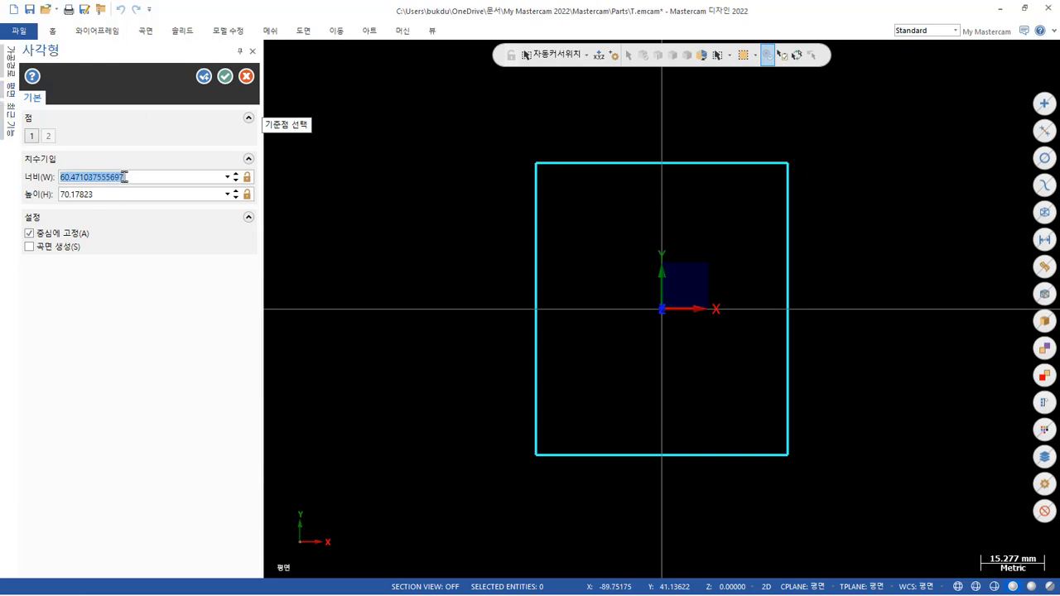
type("70")
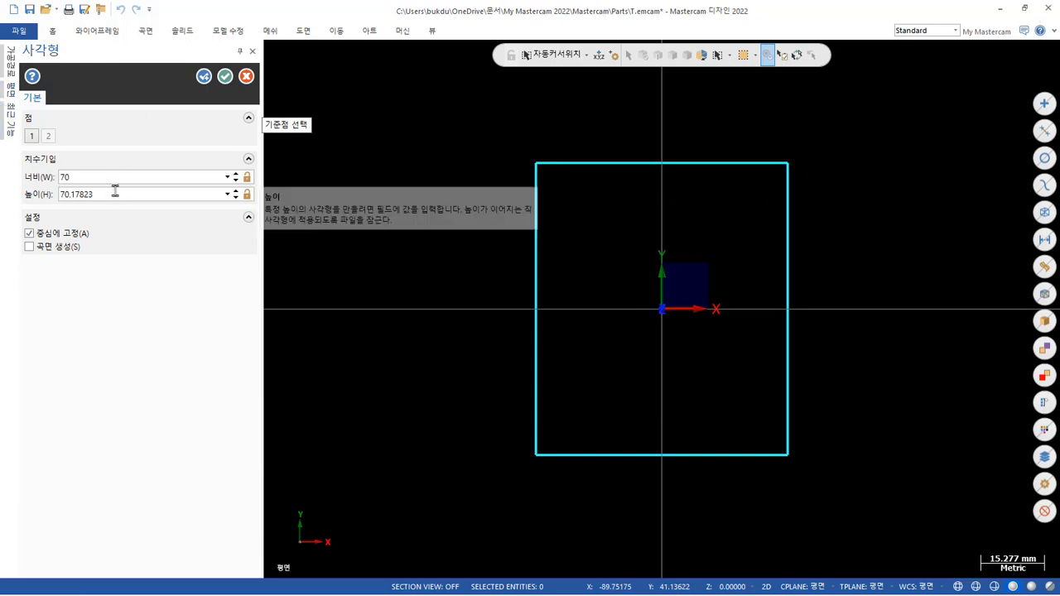
key("Tab")
type("7")
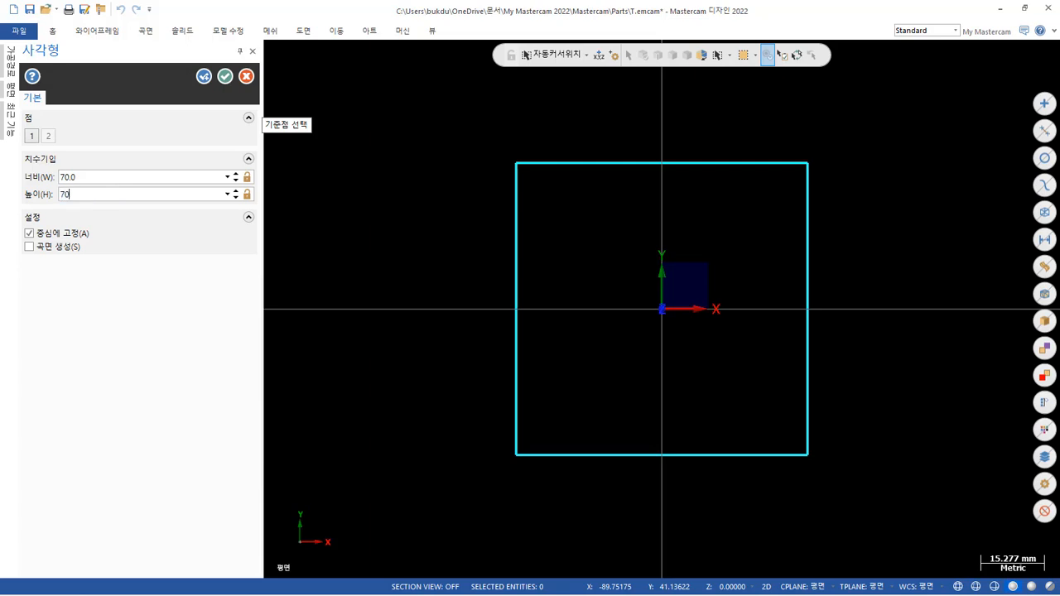
type("0")
key("Tab")
left_click(222, 75)
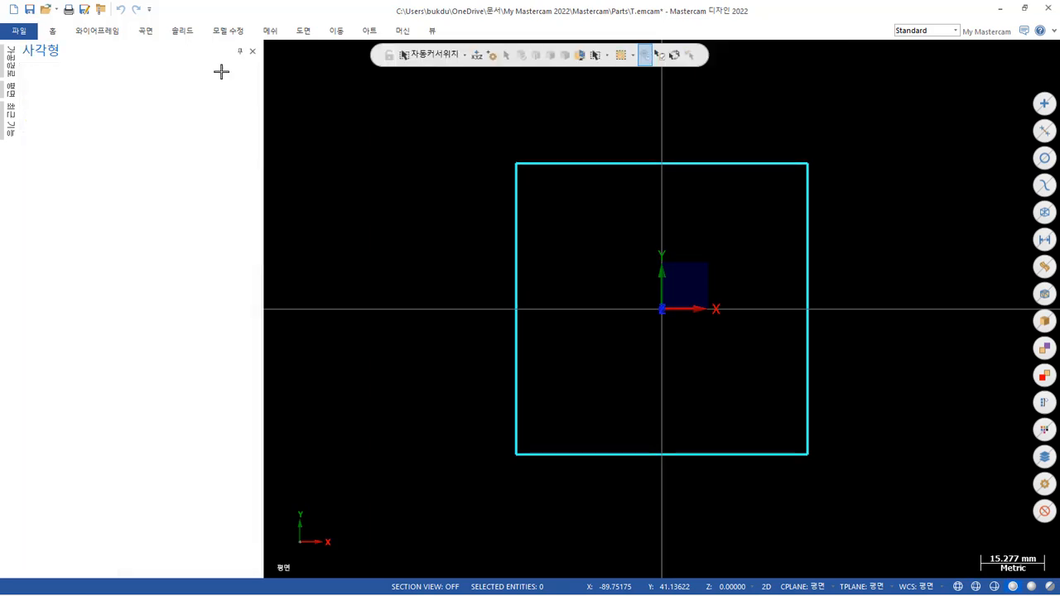
Set the wireframe color to green and apply it to all four lines of the square.
scroll(601, 244, "up", 2)
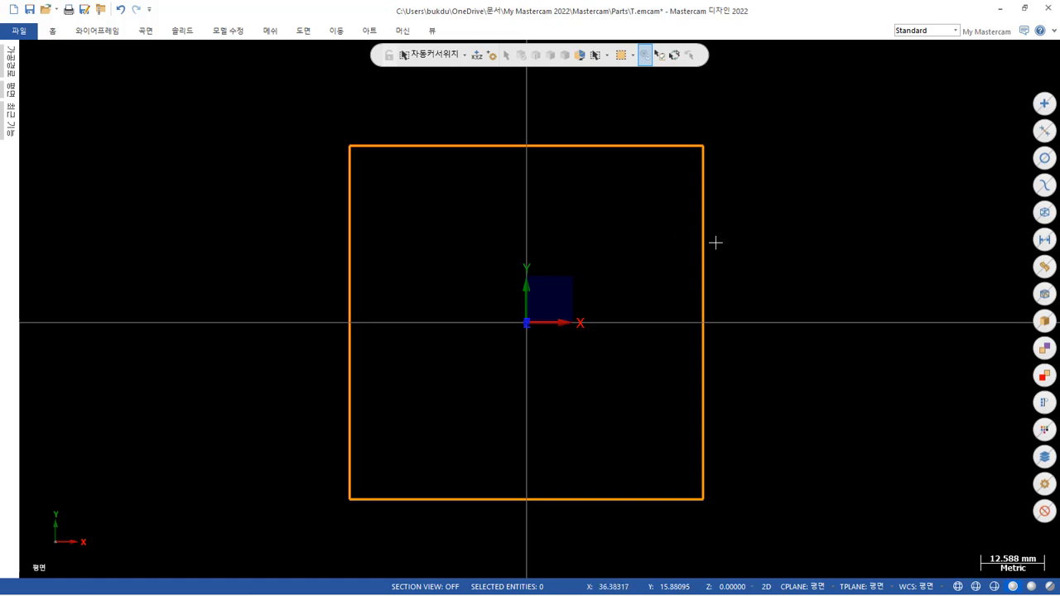
right_click(769, 200)
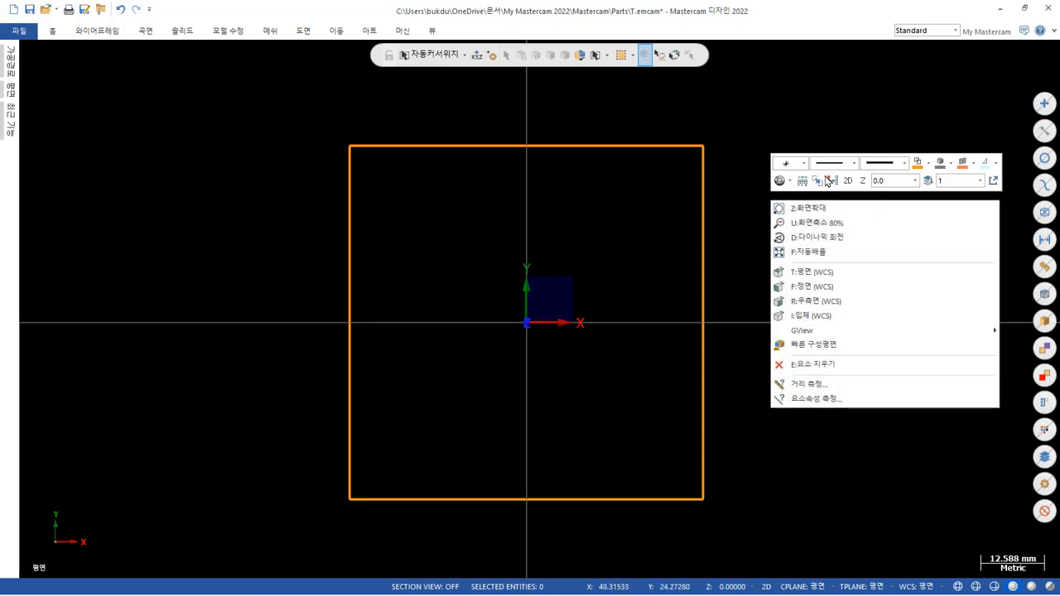
left_click(928, 163)
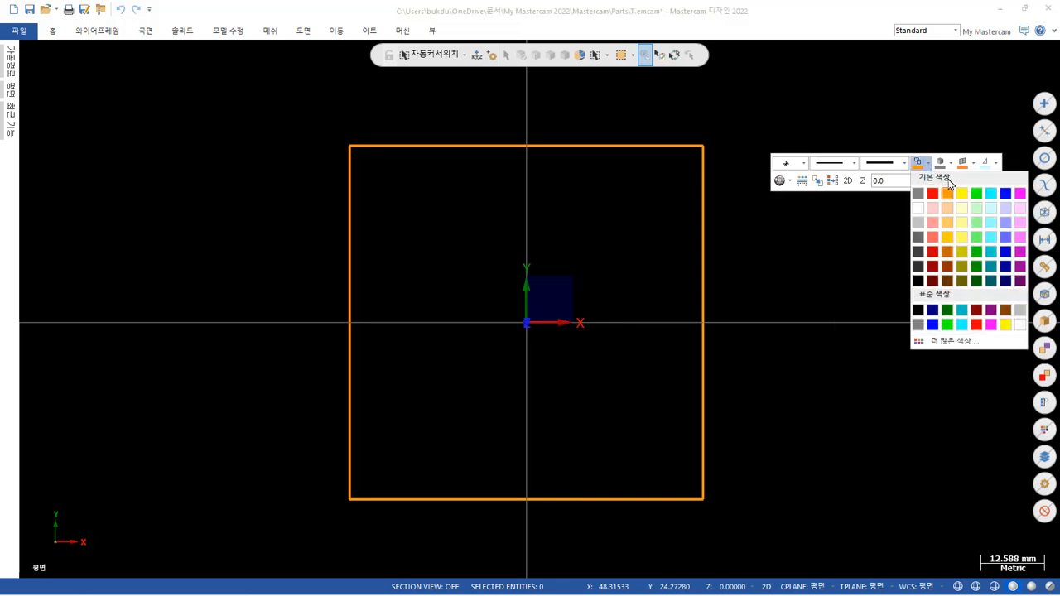
left_click(977, 194)
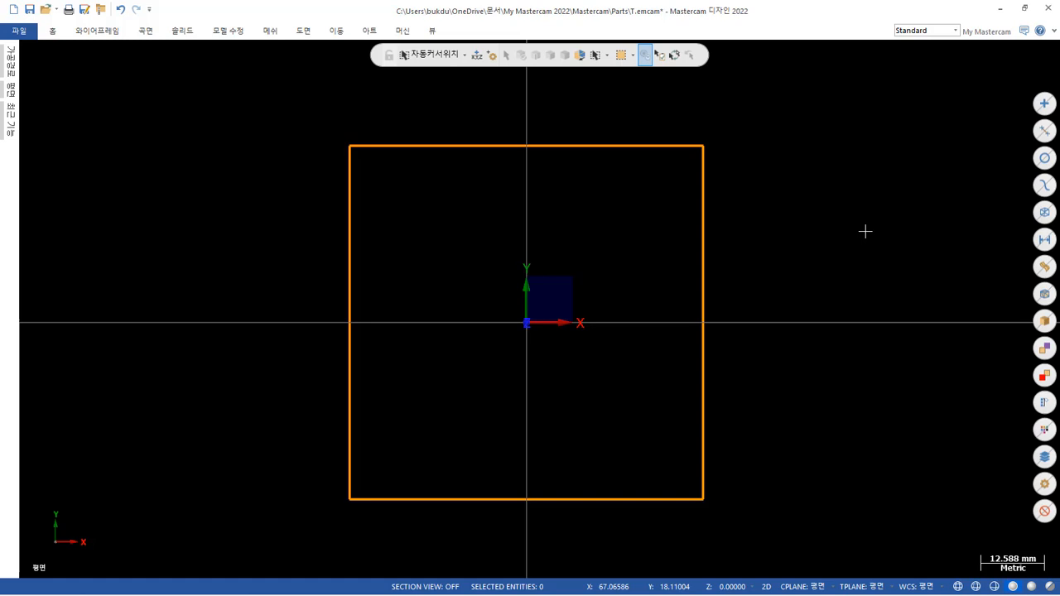
left_click_drag(822, 521, 187, 97)
right_click(764, 107)
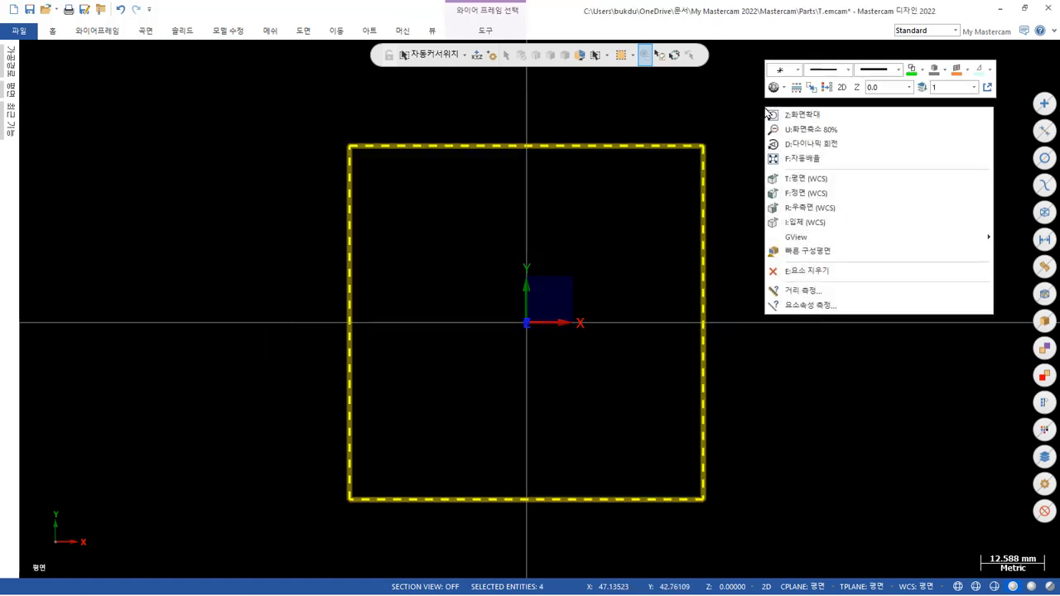
left_click(910, 71)
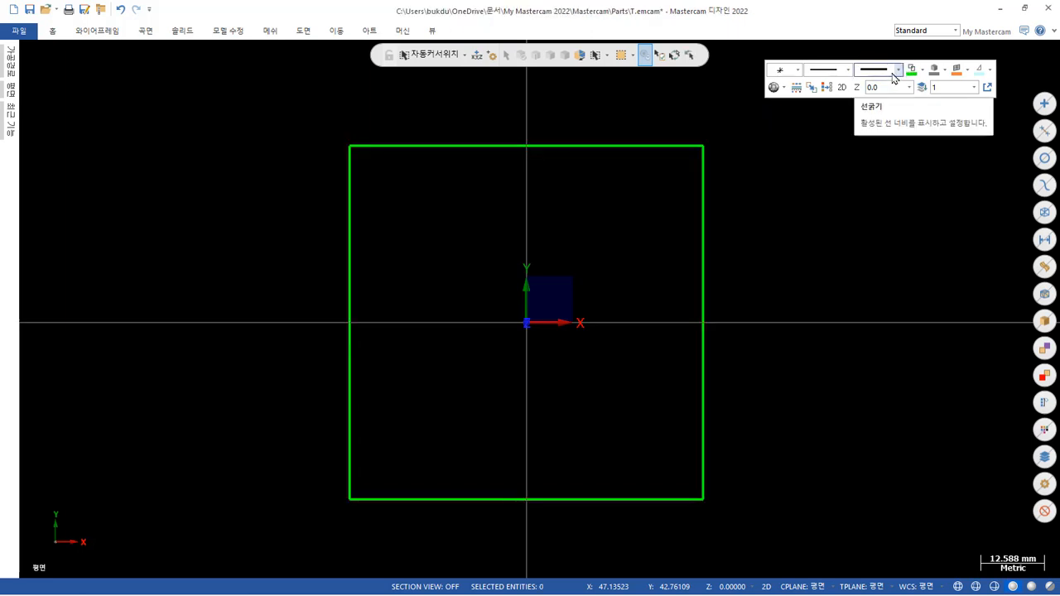
Set the active line width to the thinnest option.
left_click(893, 74)
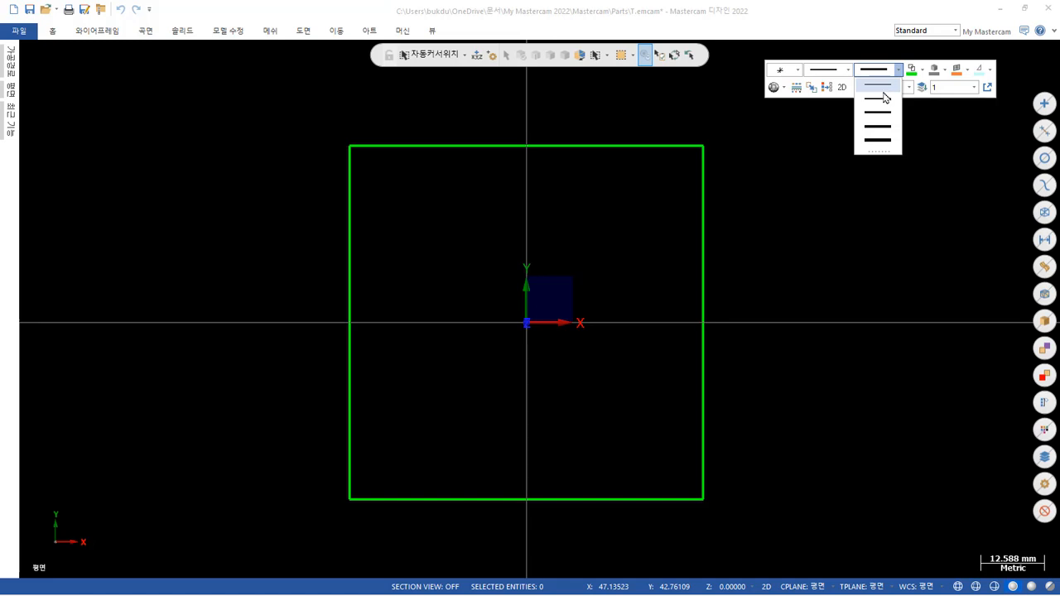
left_click(882, 104)
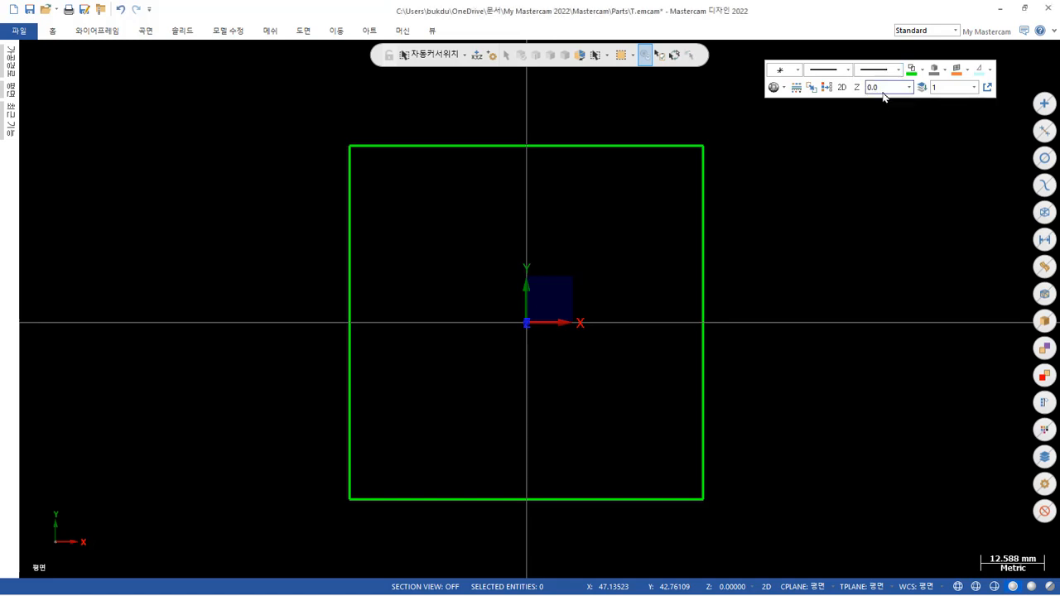
left_click(900, 70)
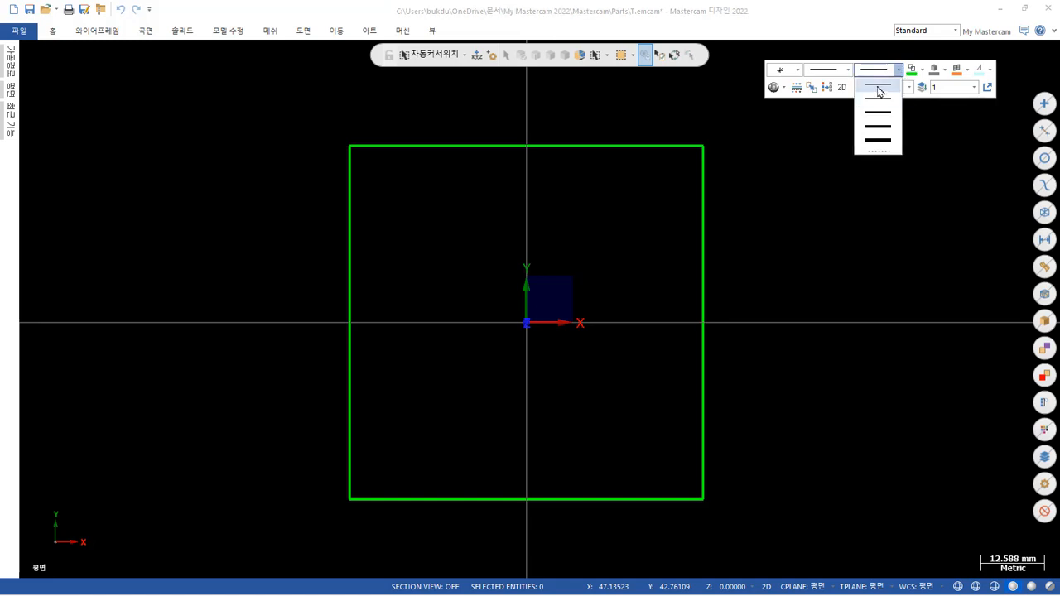
left_click(882, 89)
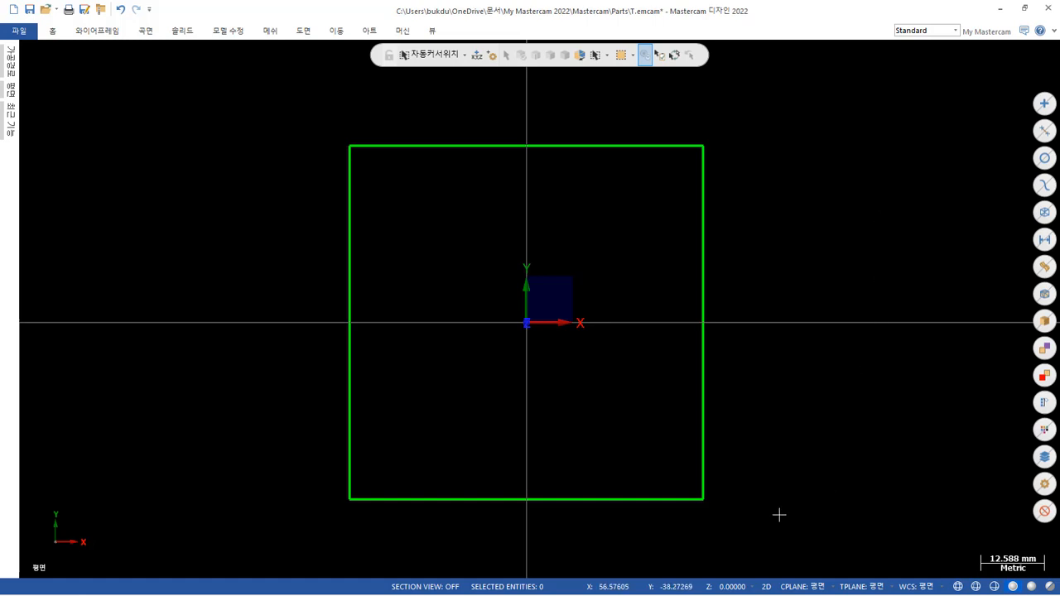
Change the line width of all four lines of the square to the second-thinnest option.
left_click_drag(812, 519, 301, 115)
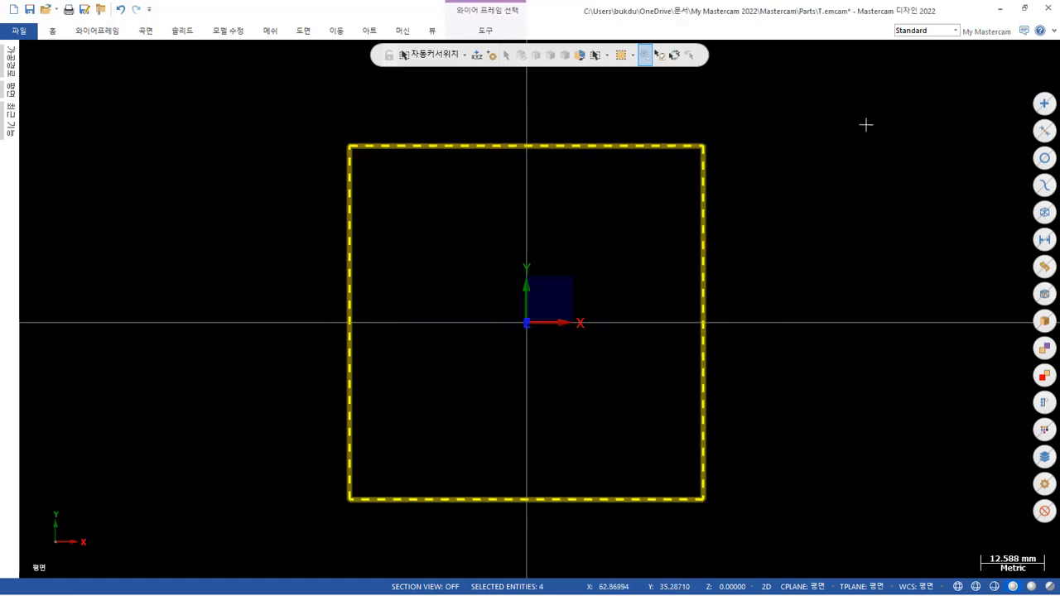
right_click(866, 123)
left_click(962, 79)
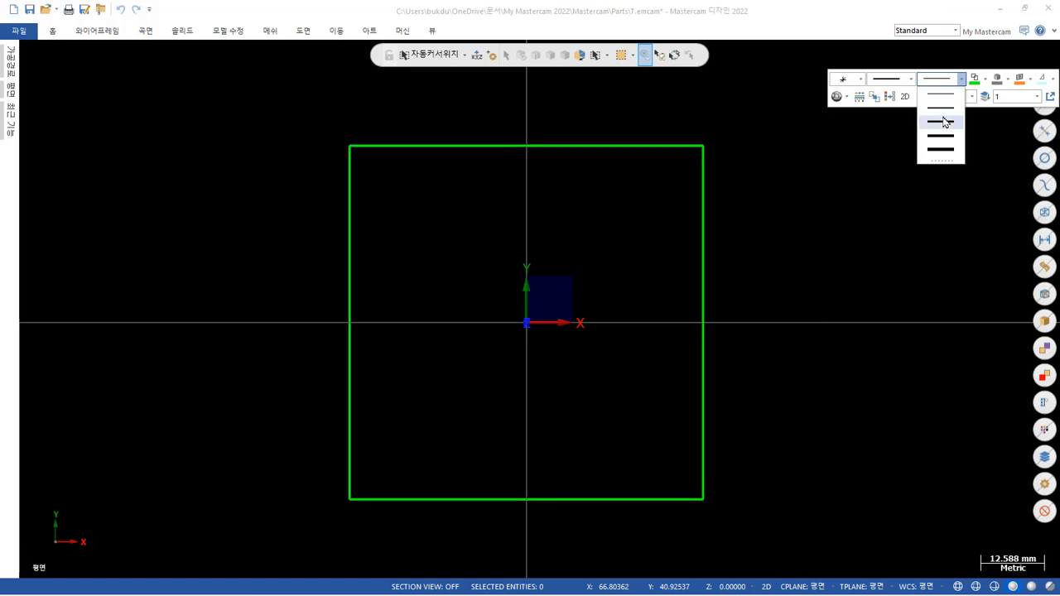
left_click(945, 113)
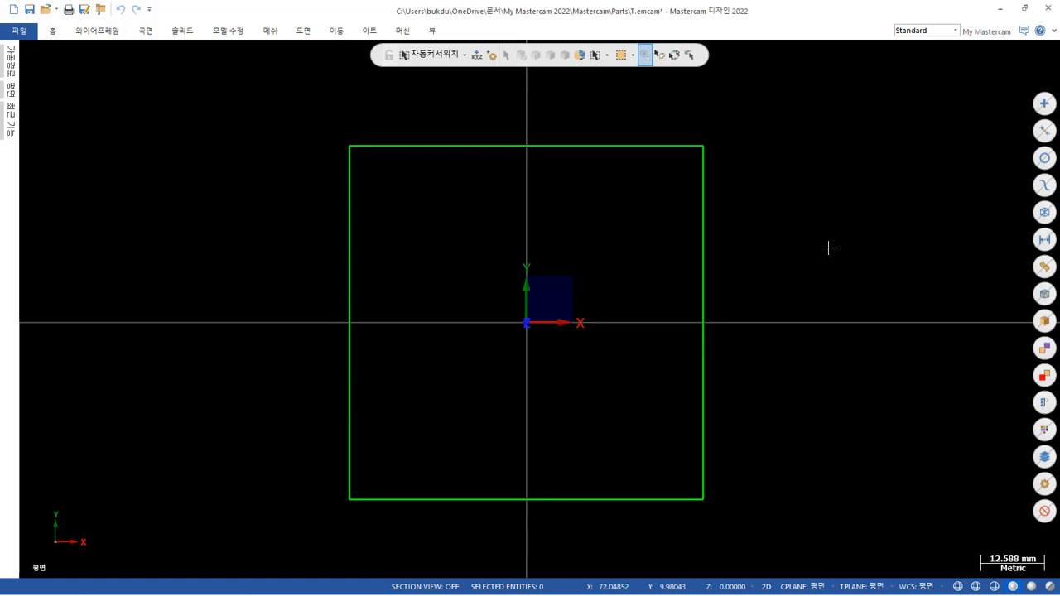
Set the active line width for new geometry to the second-thinnest option.
right_click(785, 183)
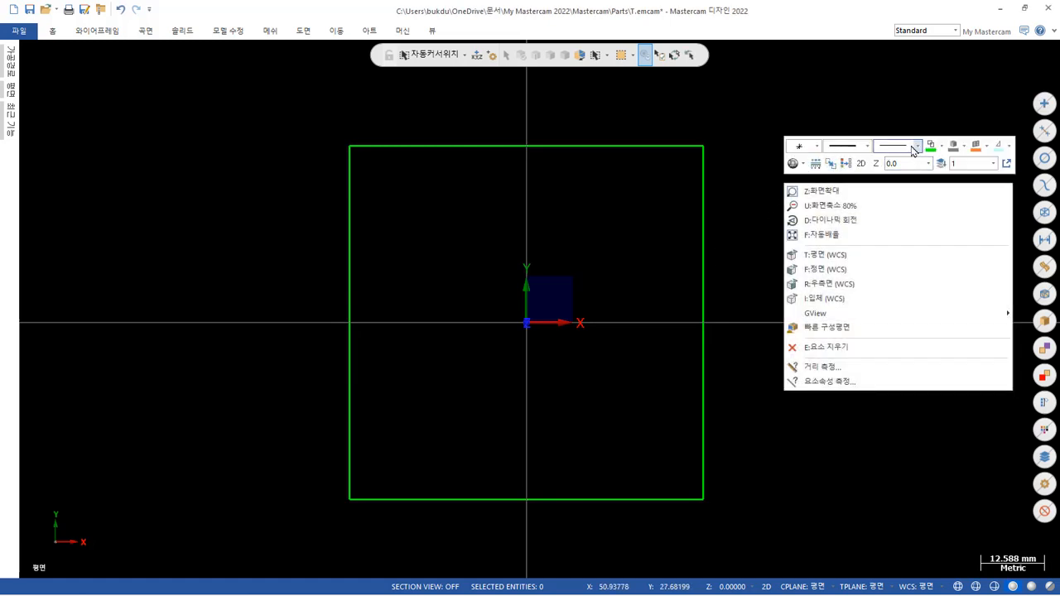
left_click(918, 147)
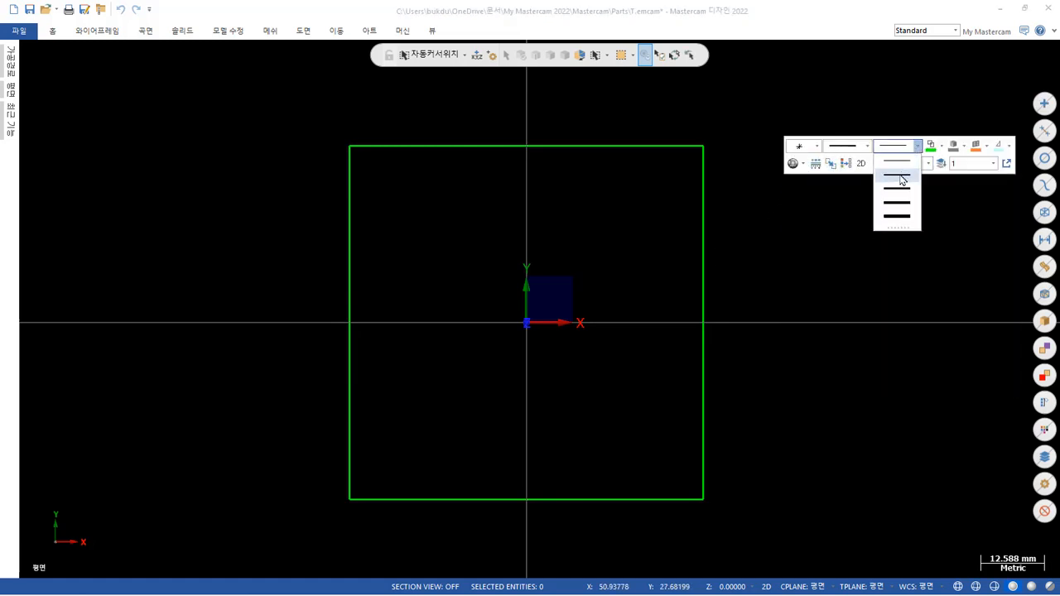
left_click(900, 175)
Check the pocket dimensions on the PDF drawing in Adobe Acrobat Pro and return to Mastercam.
scroll(372, 287, "down", 2)
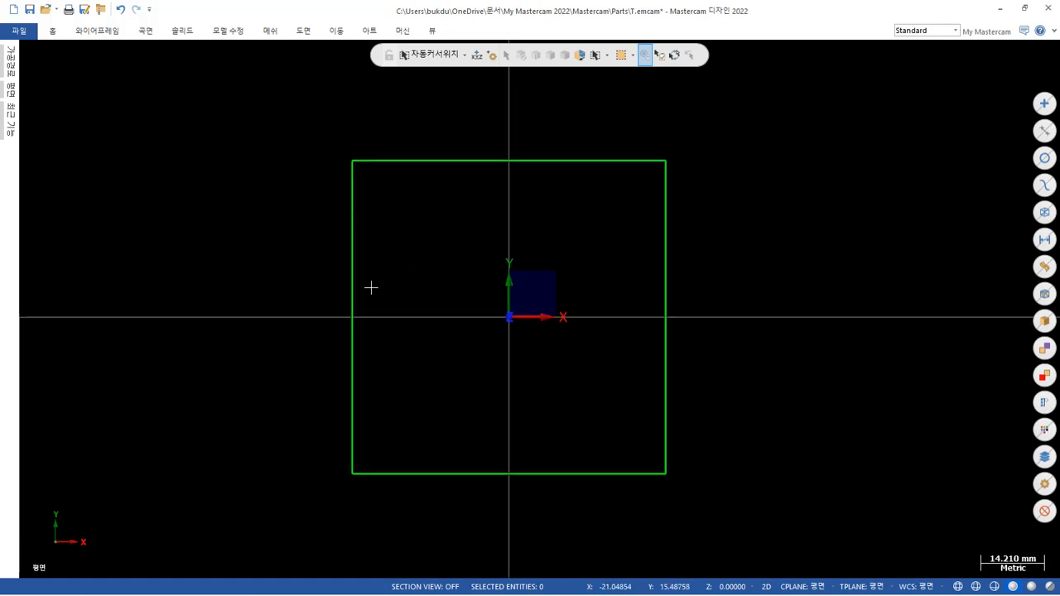
scroll(412, 328, "up", 2)
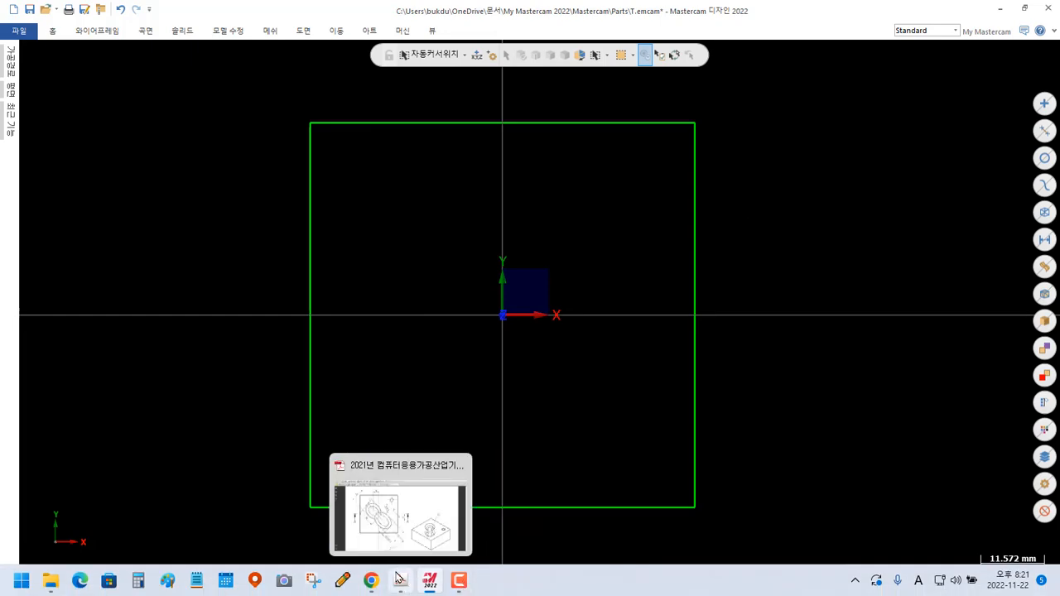
left_click(399, 579)
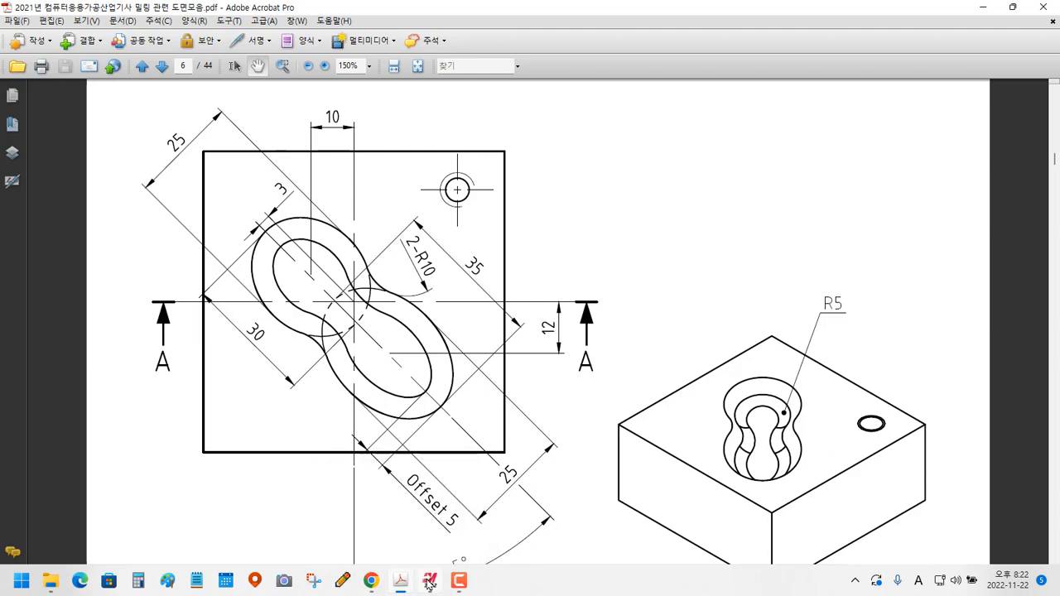
left_click(429, 581)
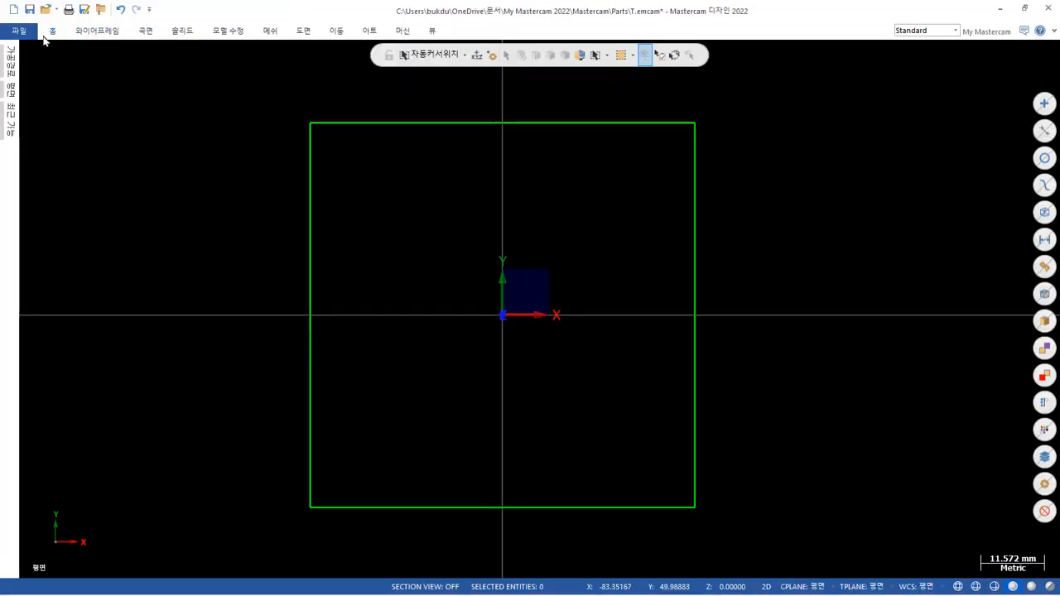
Draw a diagonal line from the square's lower-right corner to its upper-left corner.
left_click(86, 33)
left_click(83, 62)
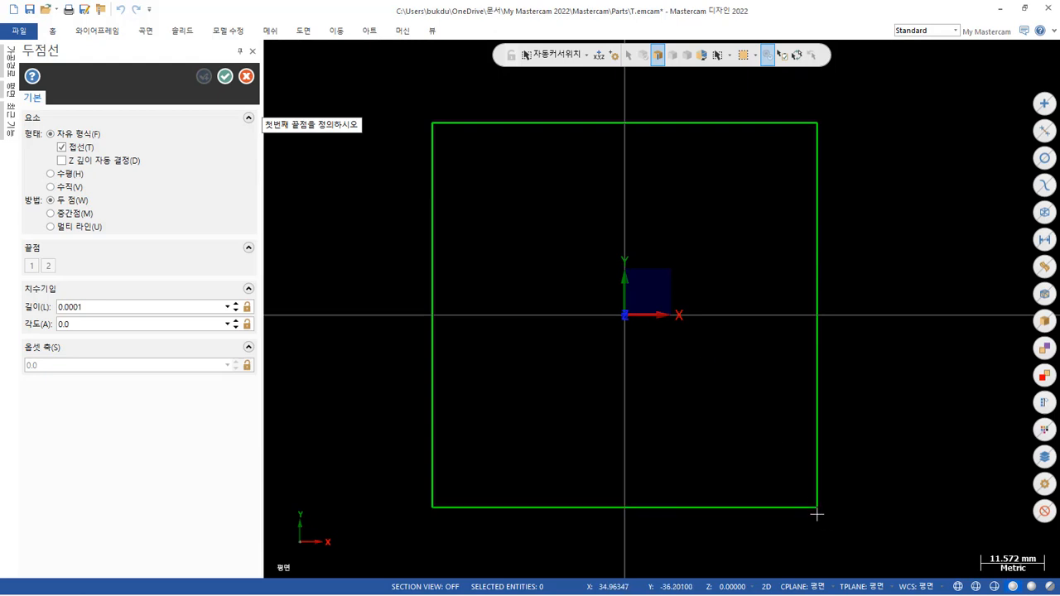
left_click(816, 507)
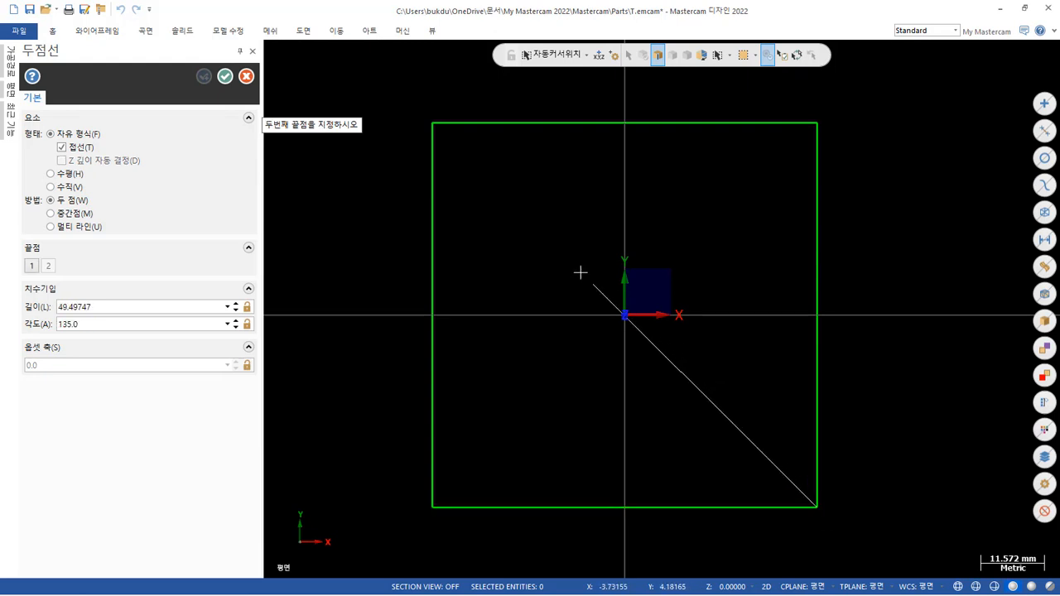
left_click(432, 124)
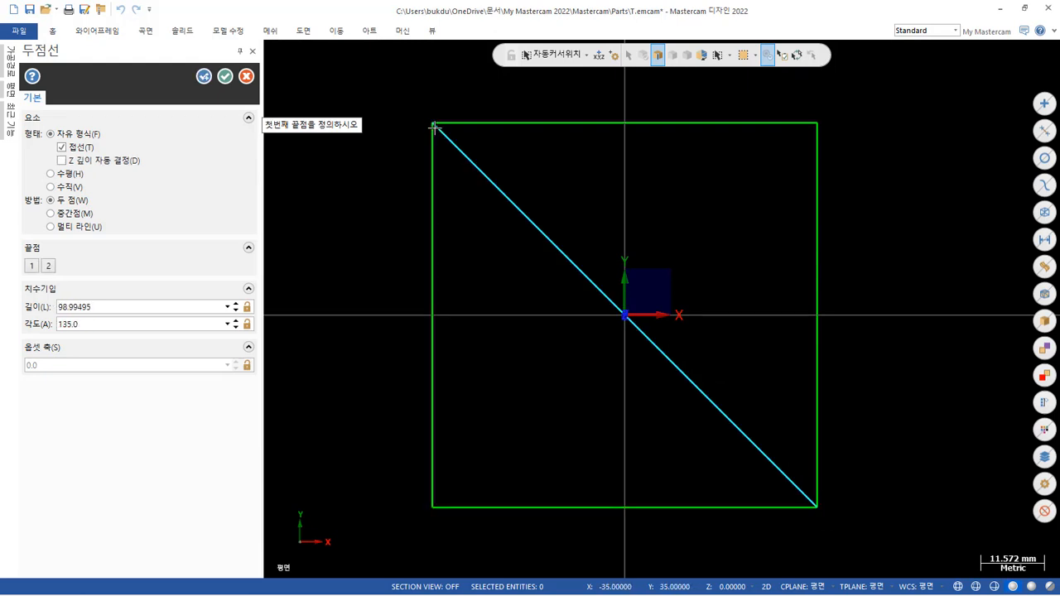
left_click(225, 75)
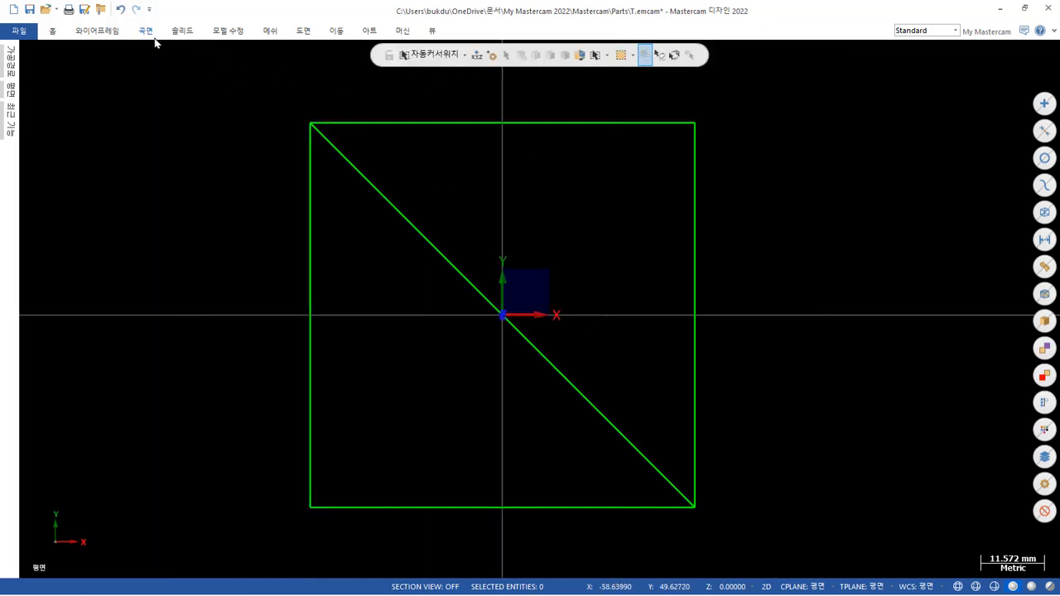
Offset a copy of the diagonal line by 3 mm toward the lower-left side.
left_click(336, 33)
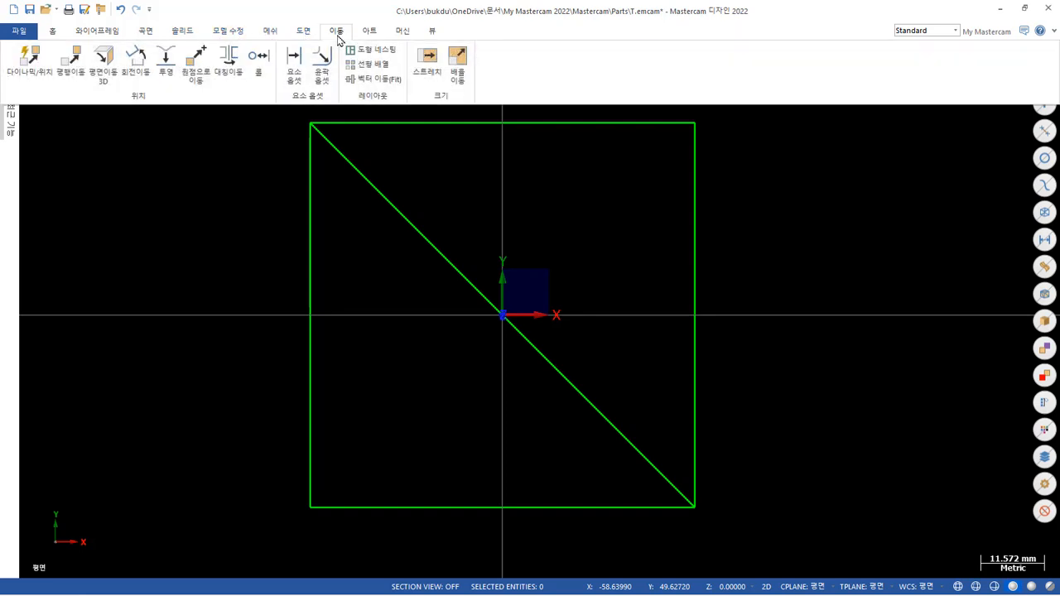
left_click(295, 61)
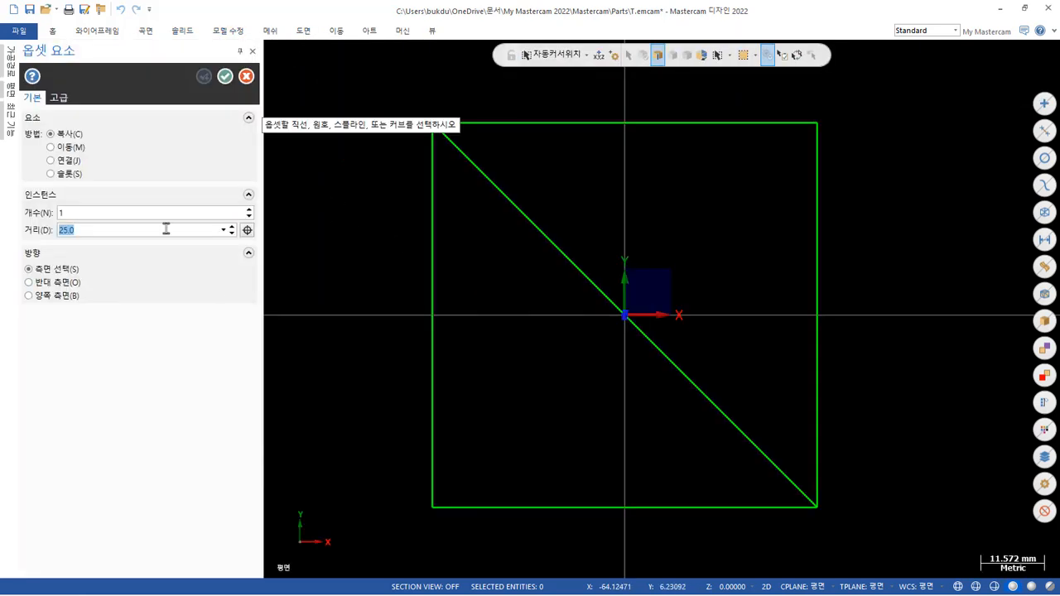
type("3")
left_click(591, 284)
left_click(551, 338)
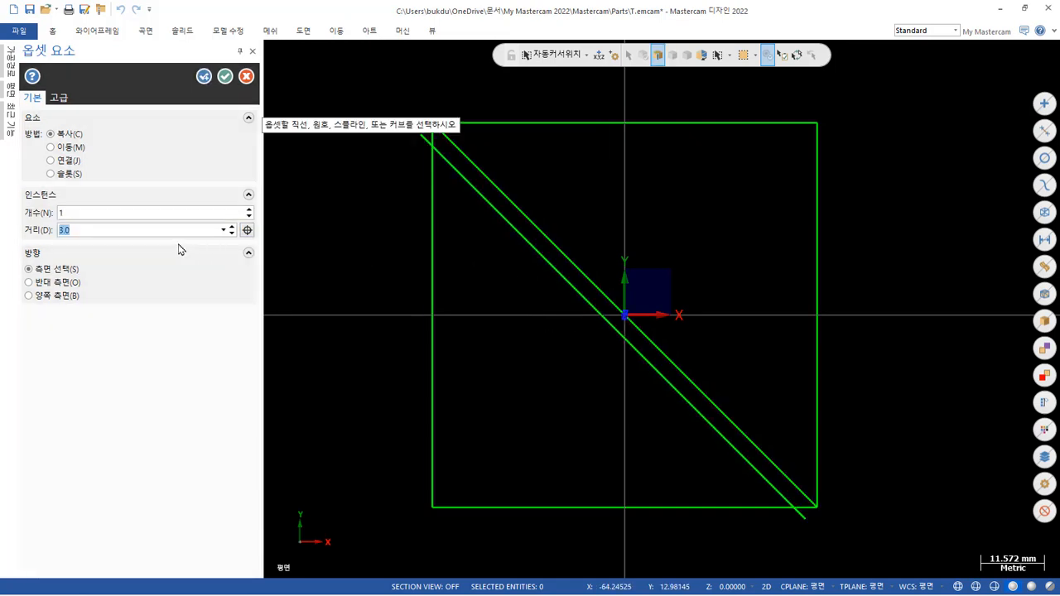
left_click(225, 76)
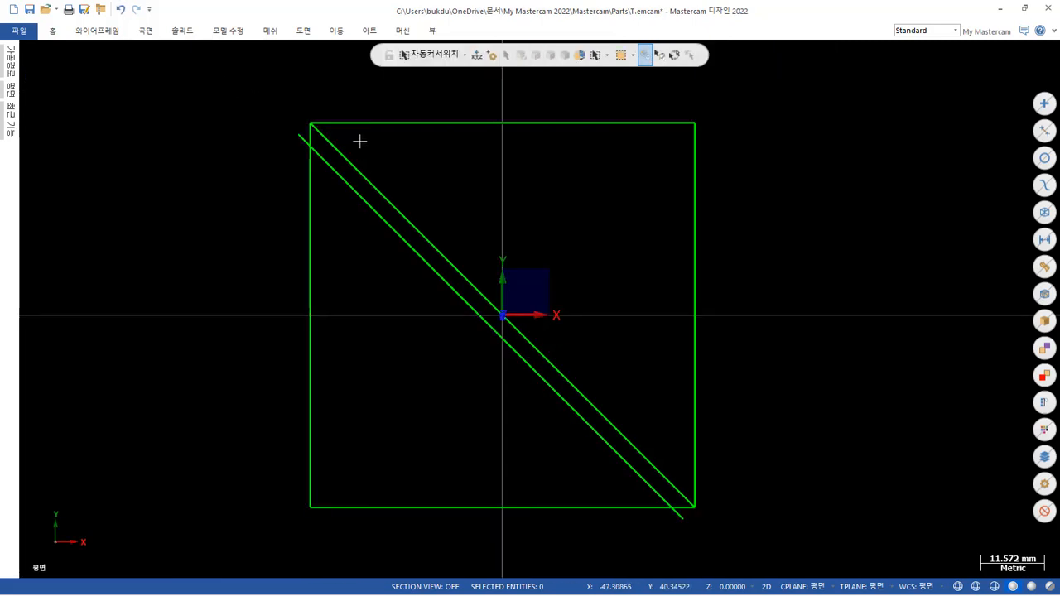
Check the dimensions on the PDF in Adobe Acrobat Pro, return to Mastercam and draw a vertical line about 52 mm long at X -10.
left_click(401, 579)
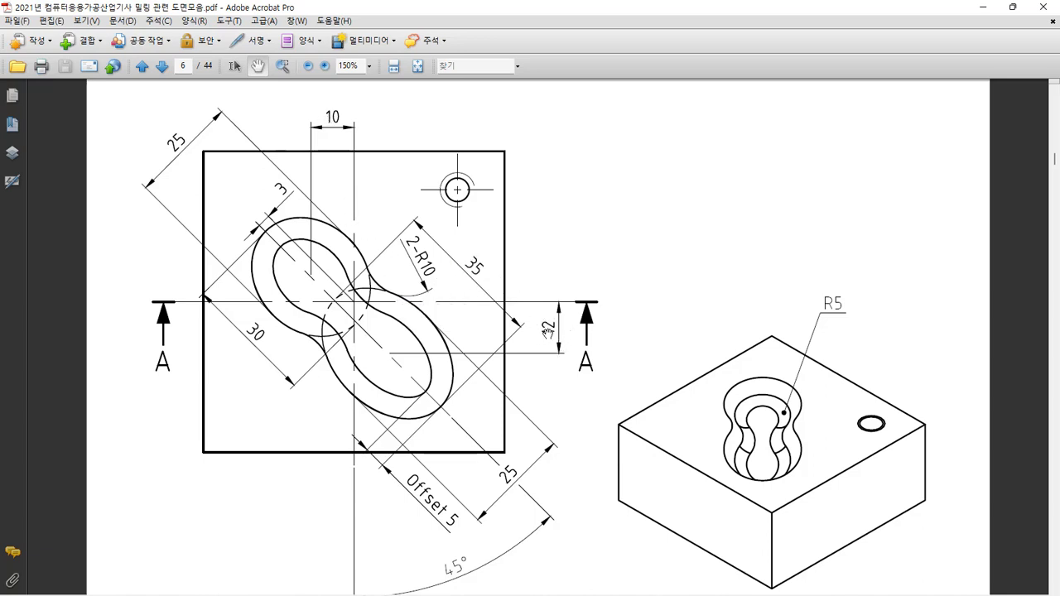
mouse_move(460, 564)
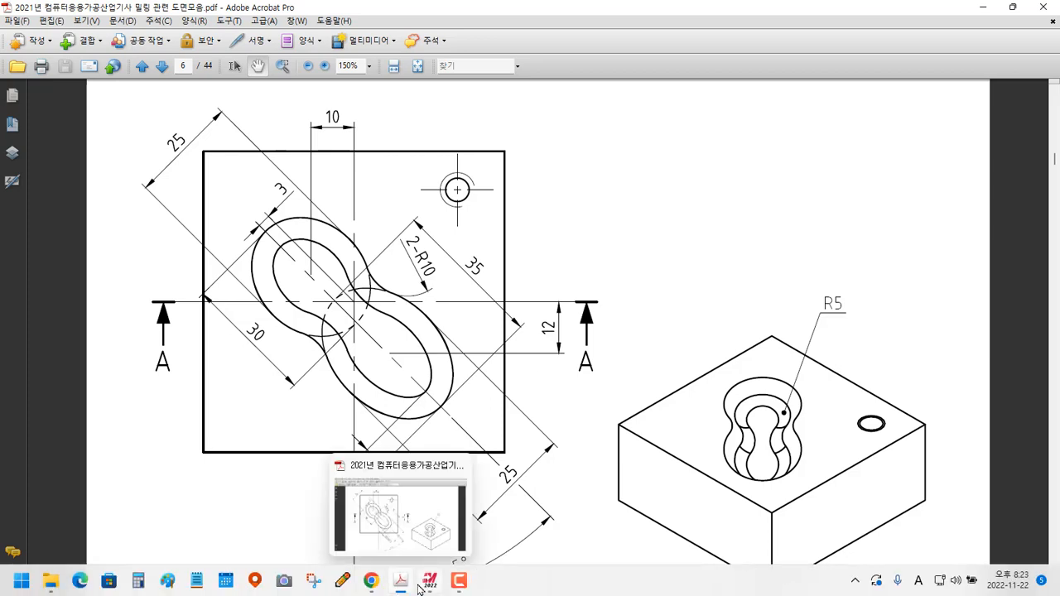
left_click(429, 580)
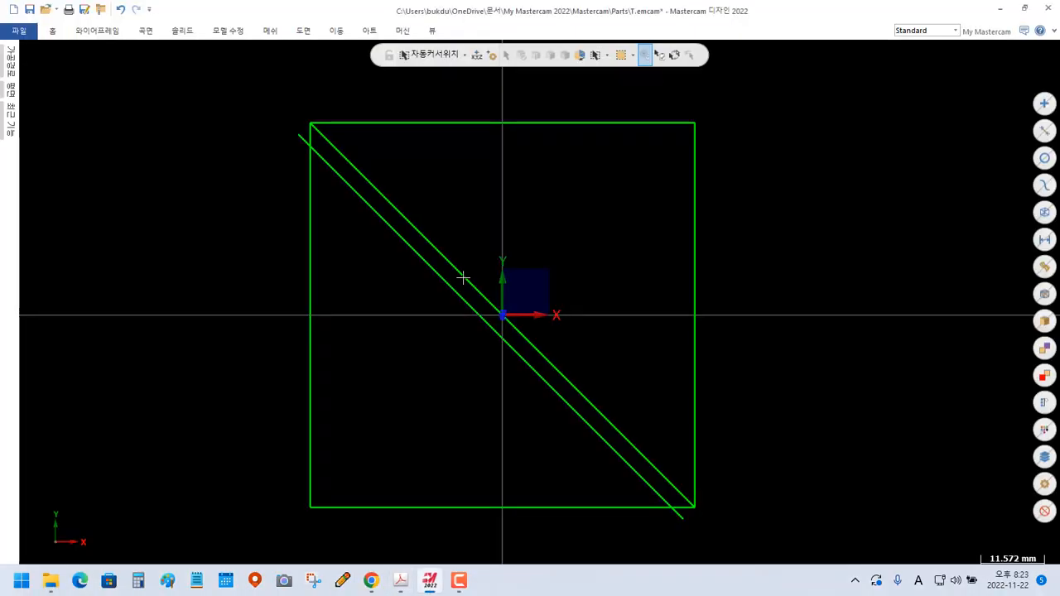
left_click(102, 33)
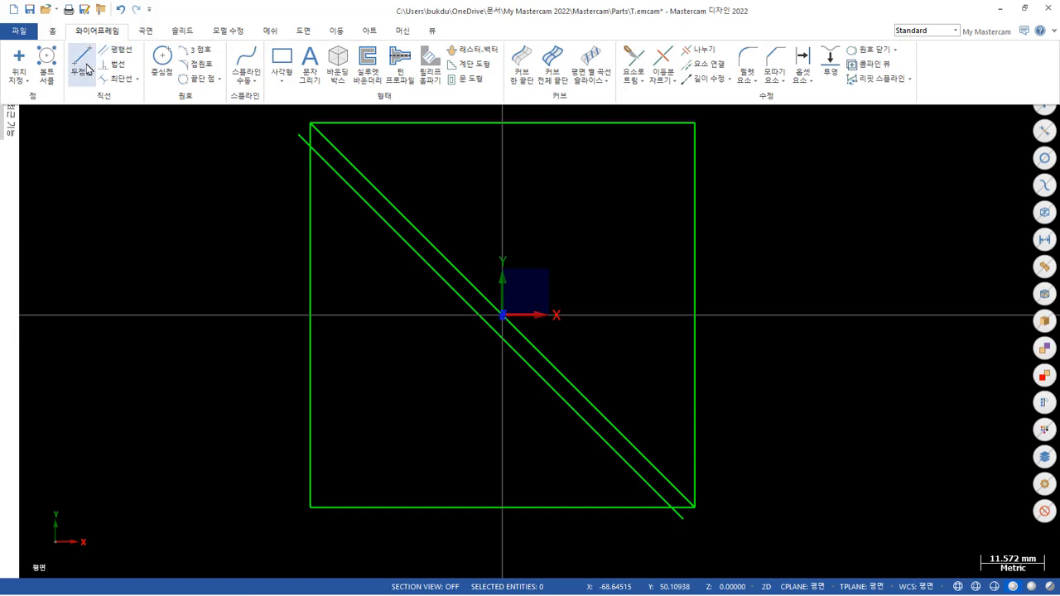
left_click(82, 65)
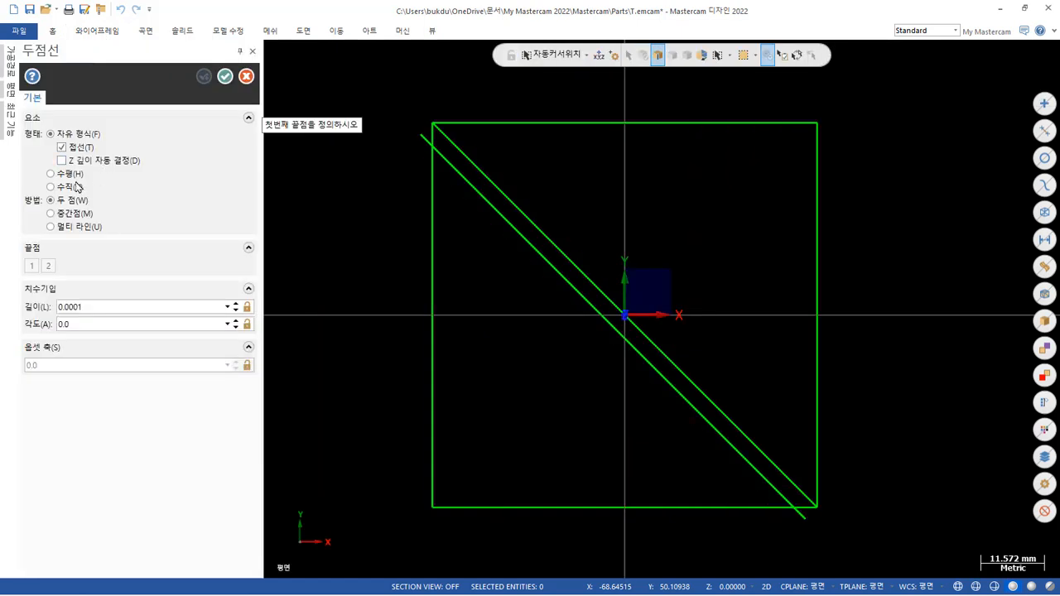
left_click(70, 187)
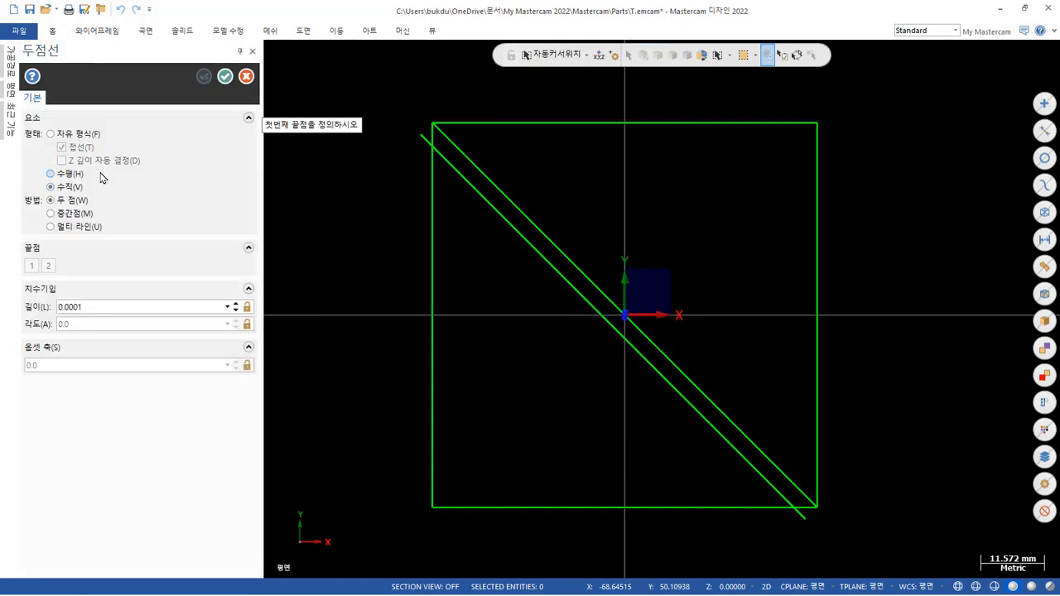
left_click(611, 157)
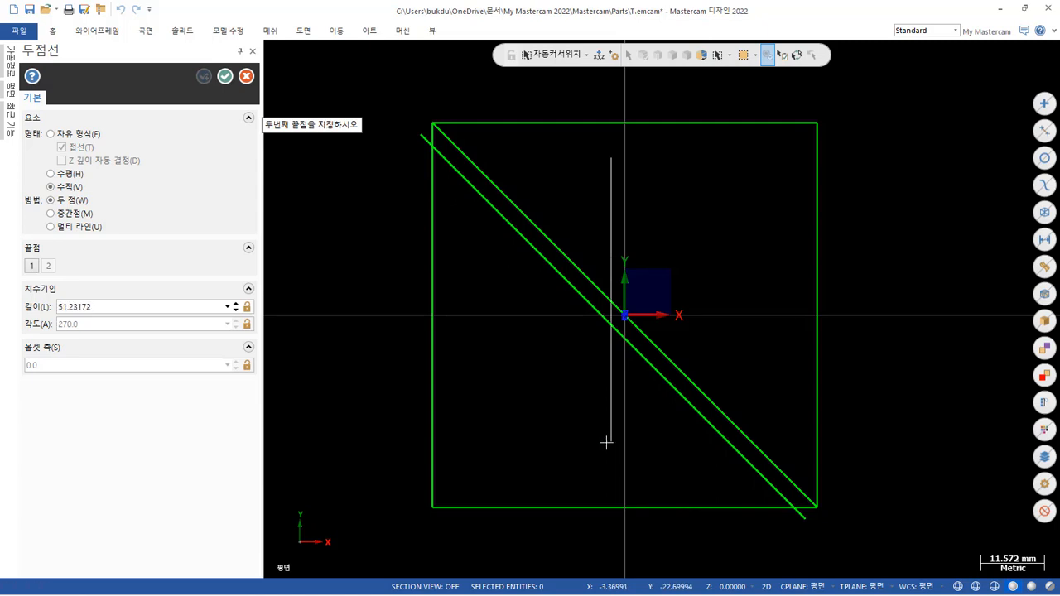
left_click(606, 442)
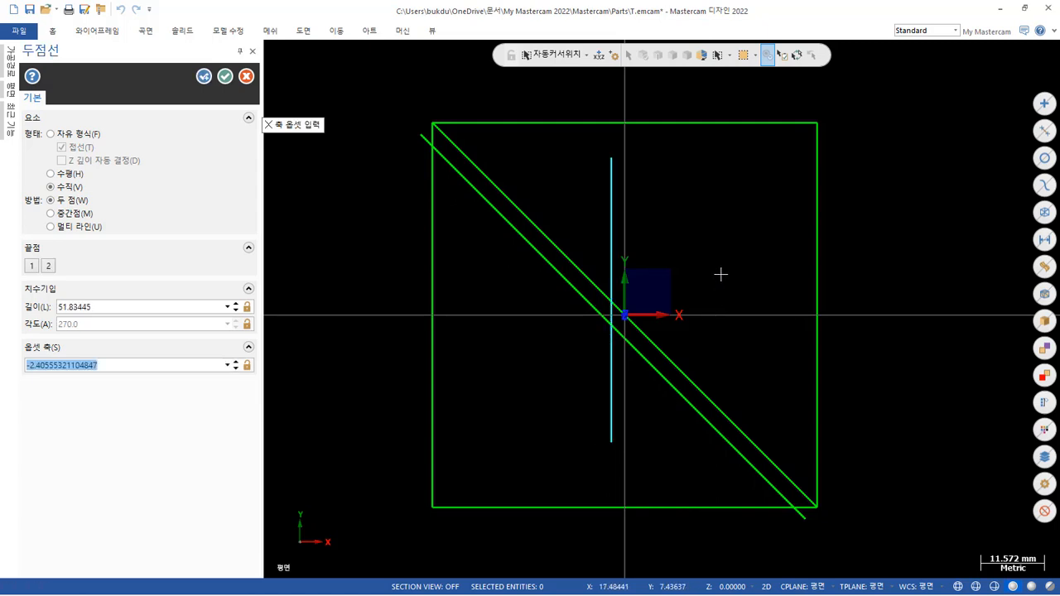
type("-")
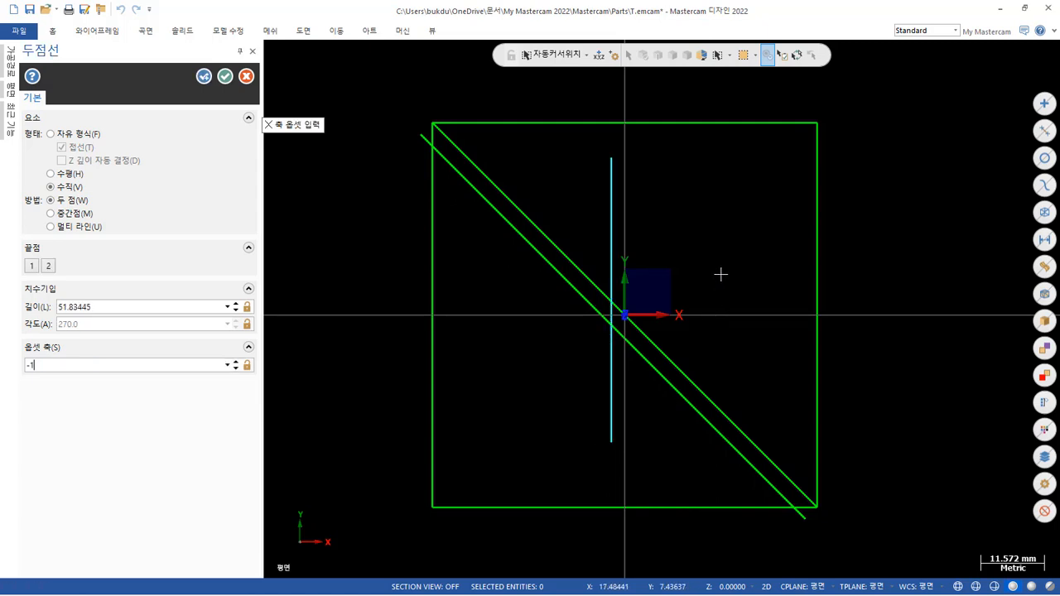
type("10")
key("Return")
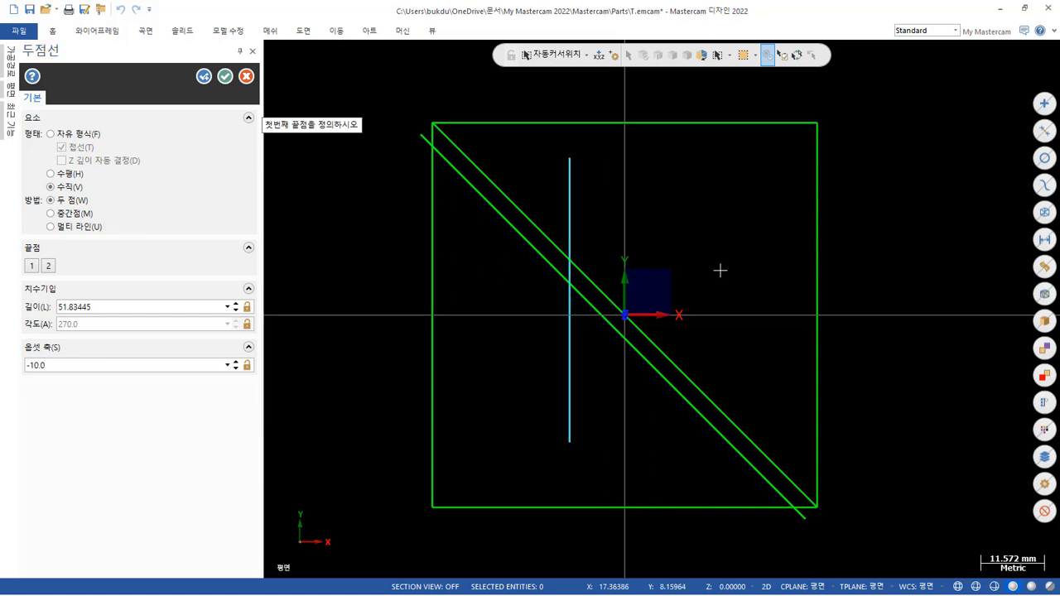
left_click(204, 77)
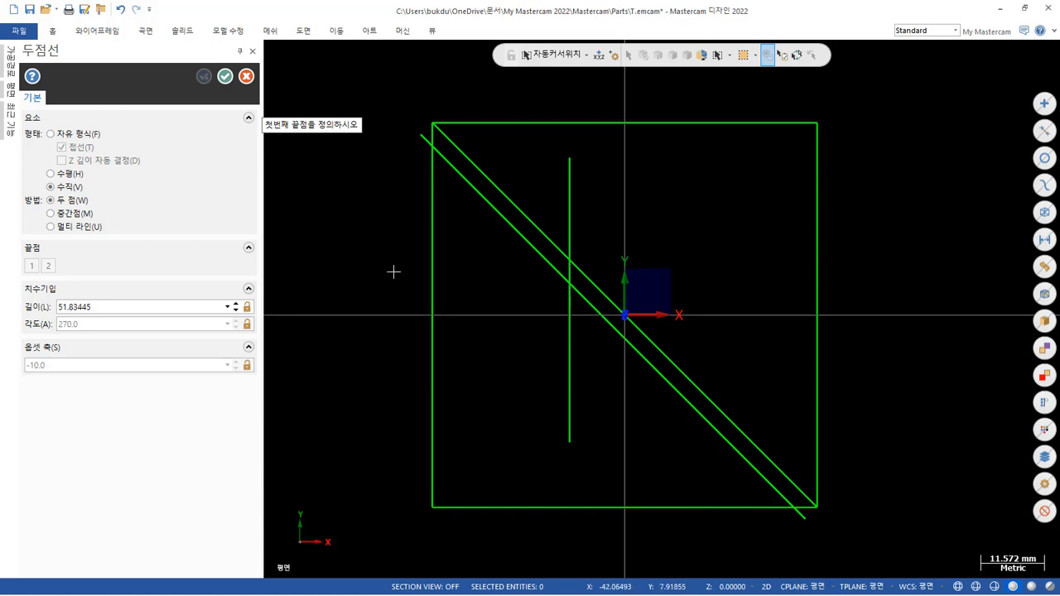
Draw a second vertical line about 53 mm long, offset to X 12.
left_click(717, 179)
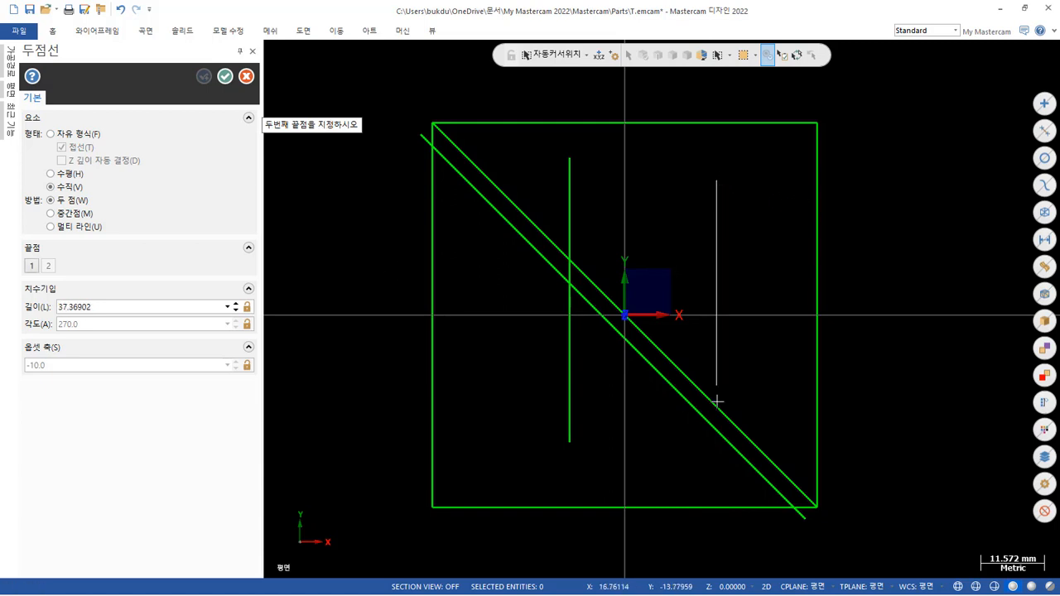
left_click(717, 469)
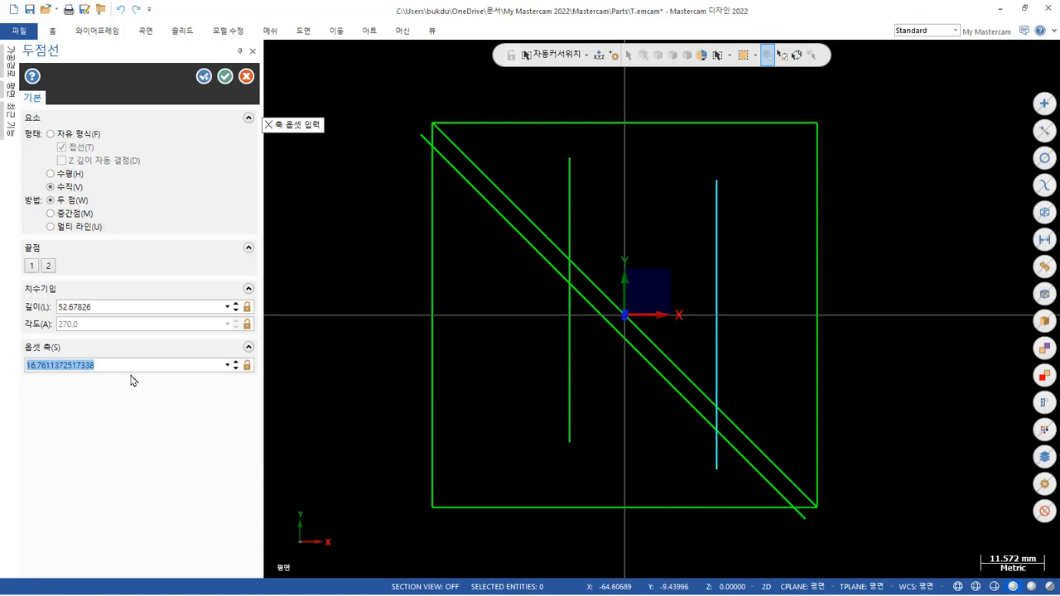
type("12")
key("Return")
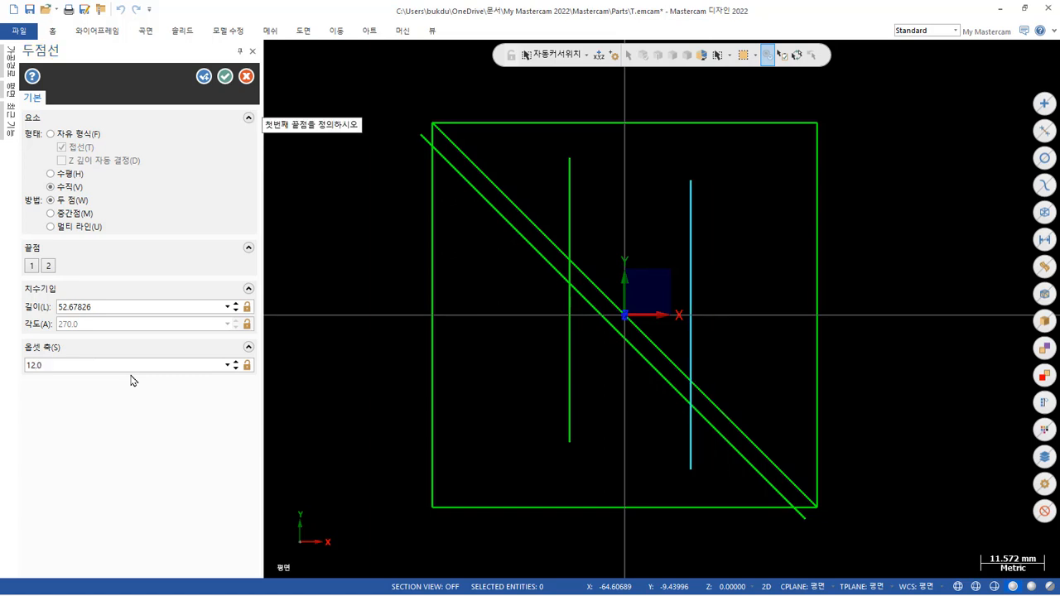
left_click(224, 76)
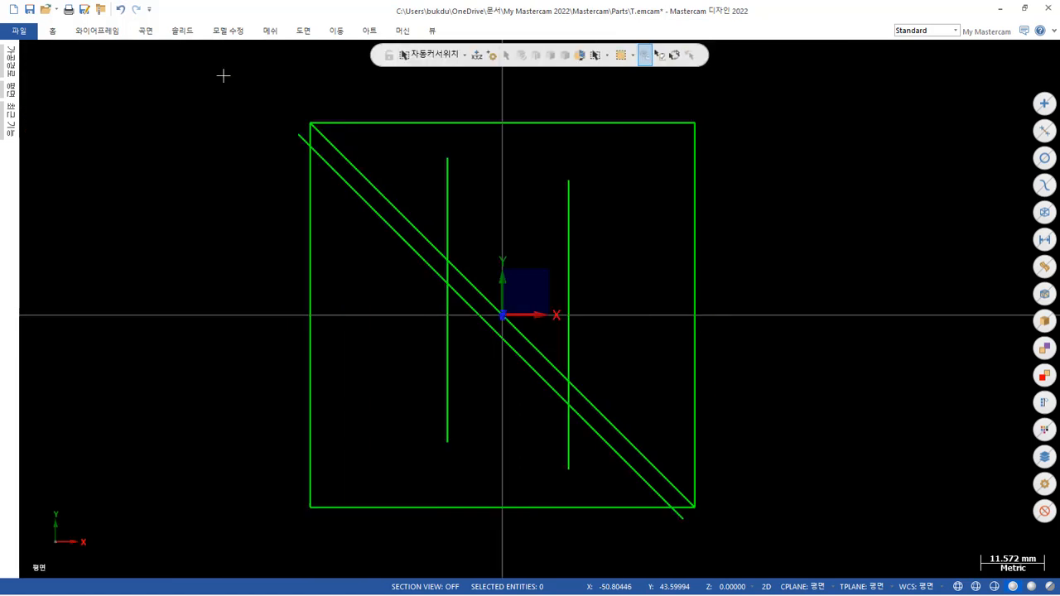
Recheck the PDF in Adobe Acrobat Pro, return to Mastercam and draw a horizontal line about 65 mm long at Y -12, crossing the diagonals.
mouse_move(250, 594)
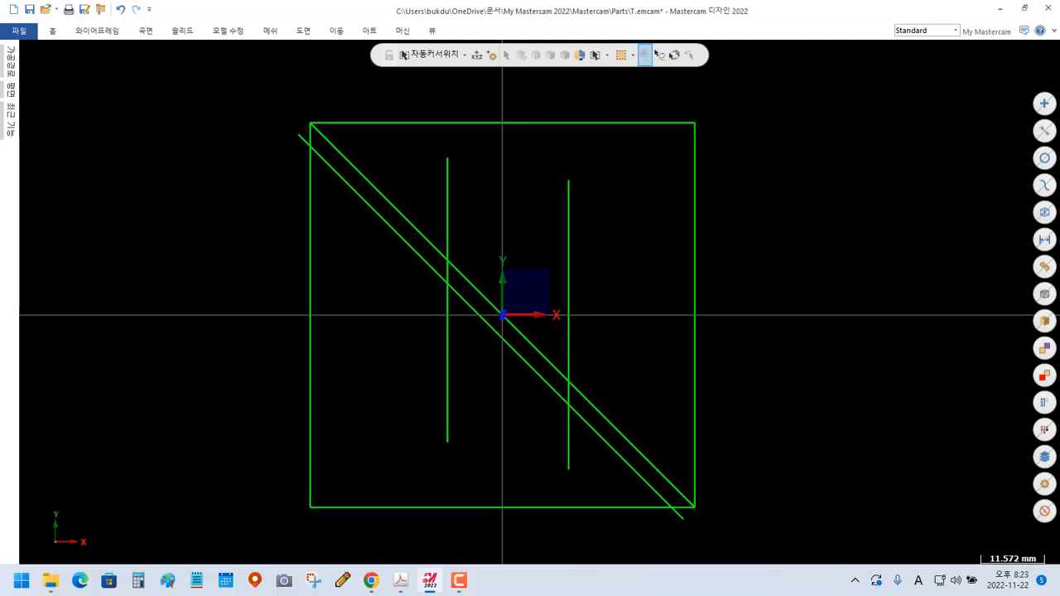
left_click(400, 583)
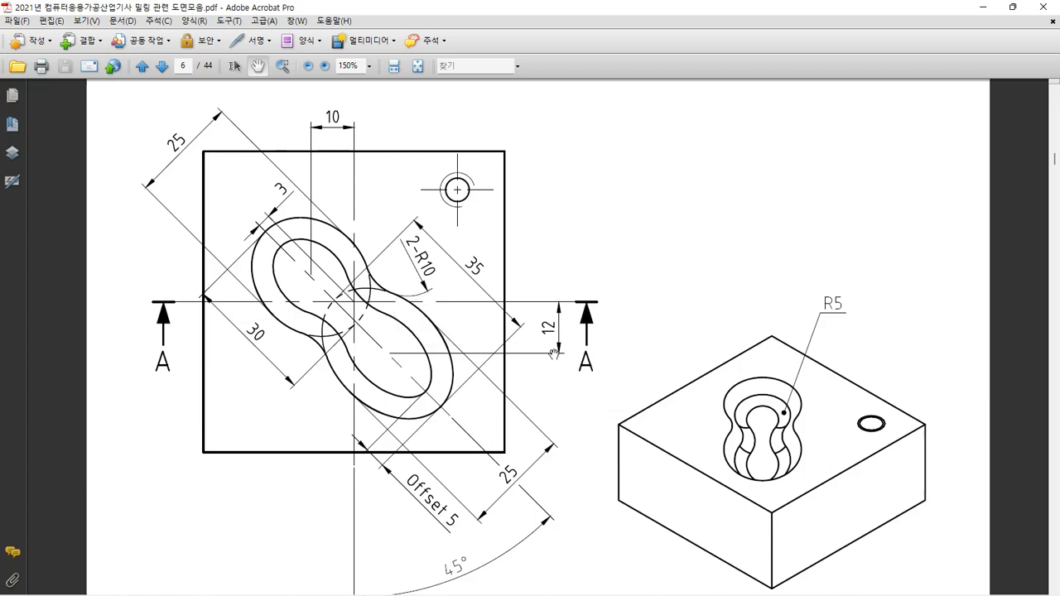
left_click(430, 581)
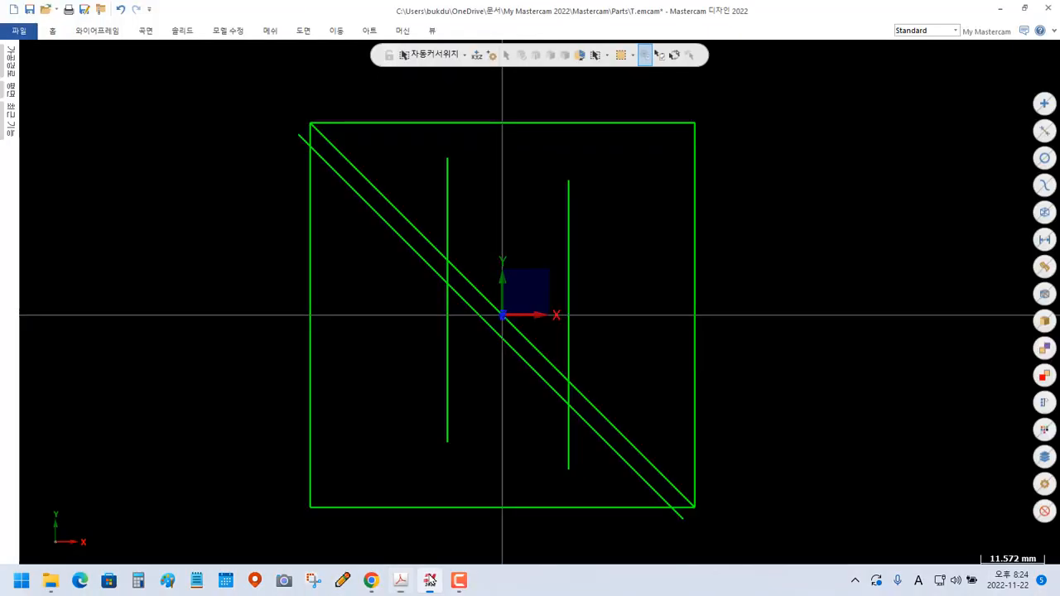
left_click(97, 33)
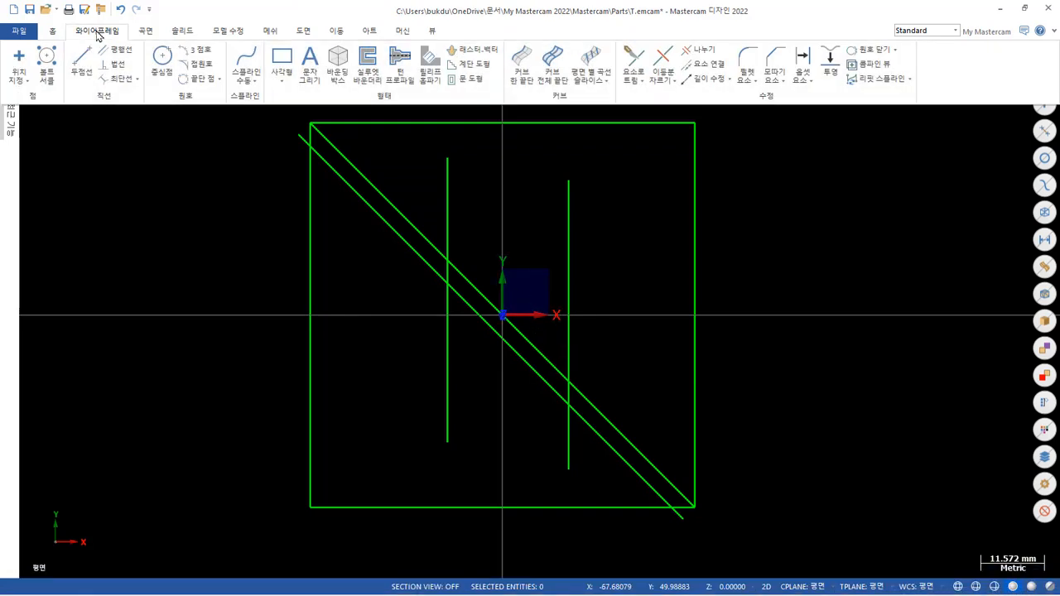
left_click(83, 65)
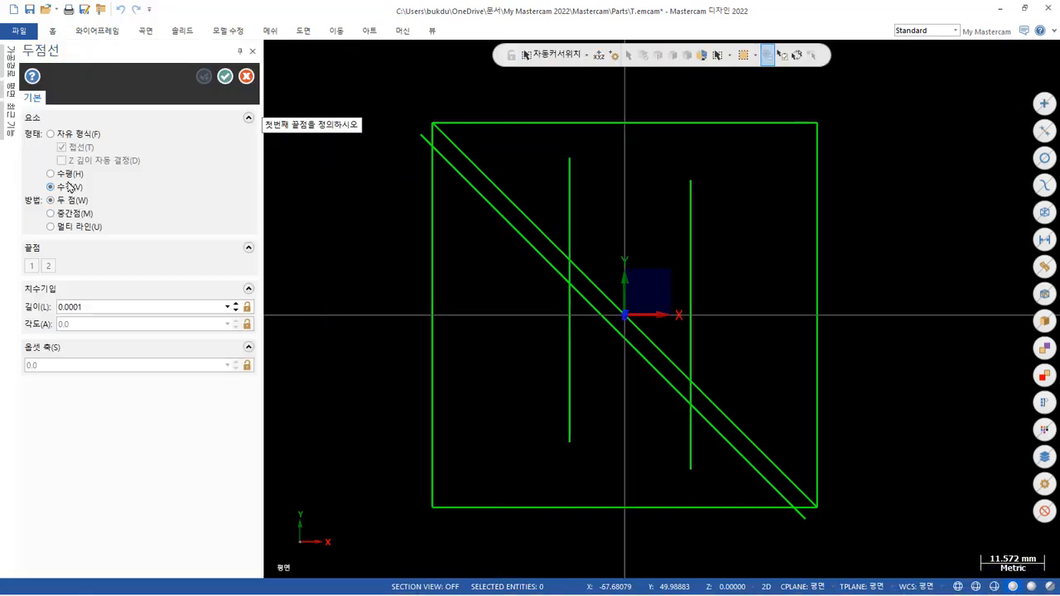
left_click(950, 382)
left_click(594, 383)
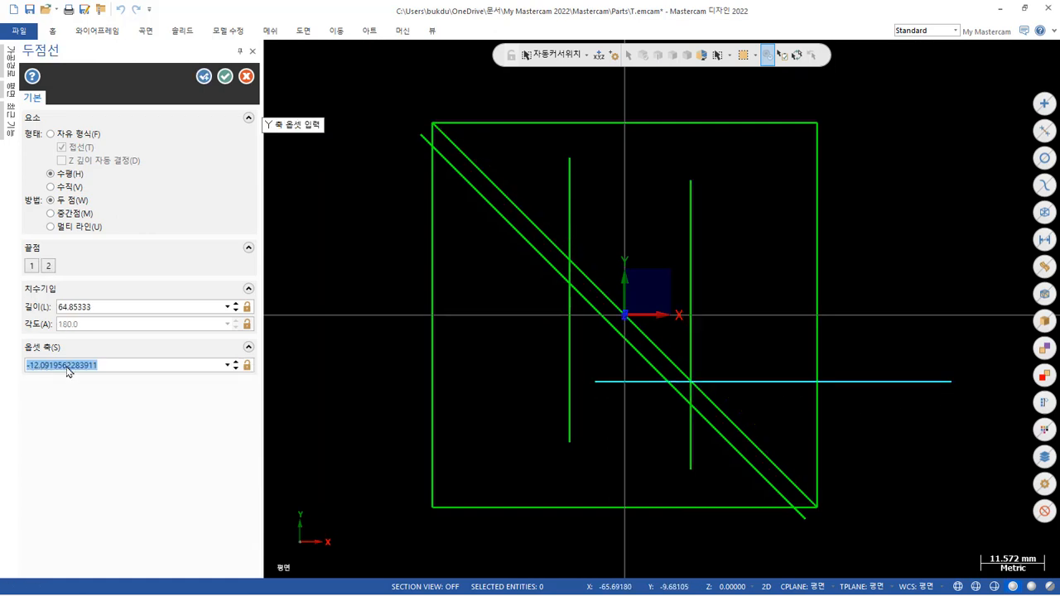
type("-")
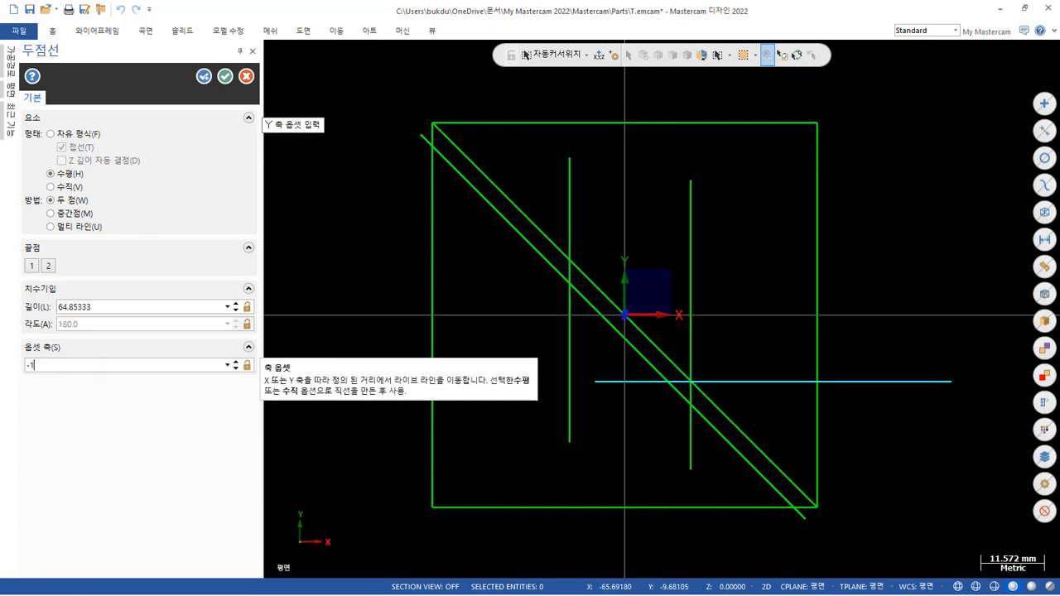
type("12")
key("Return")
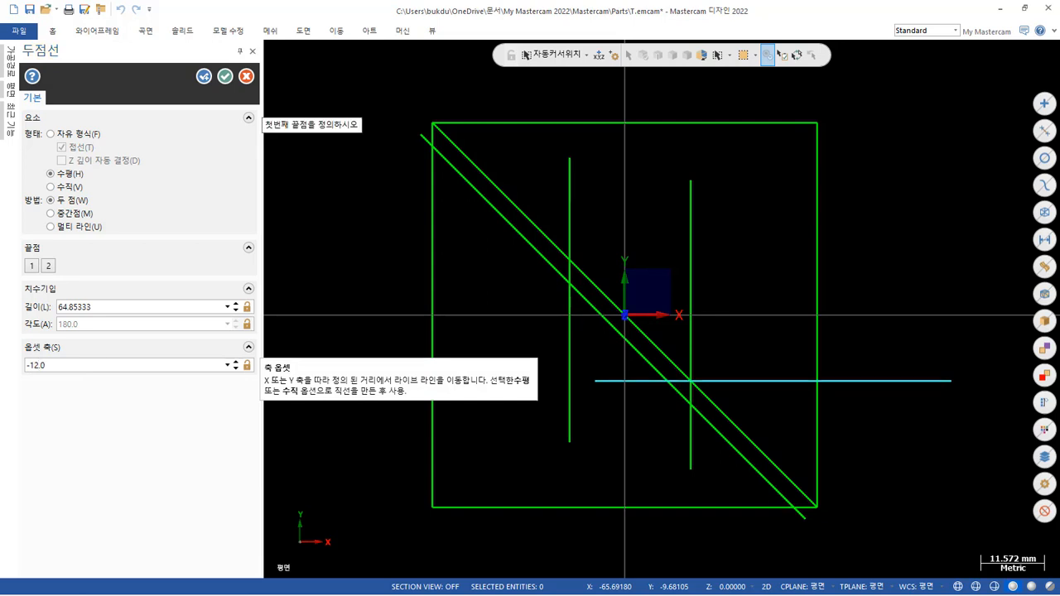
left_click(225, 75)
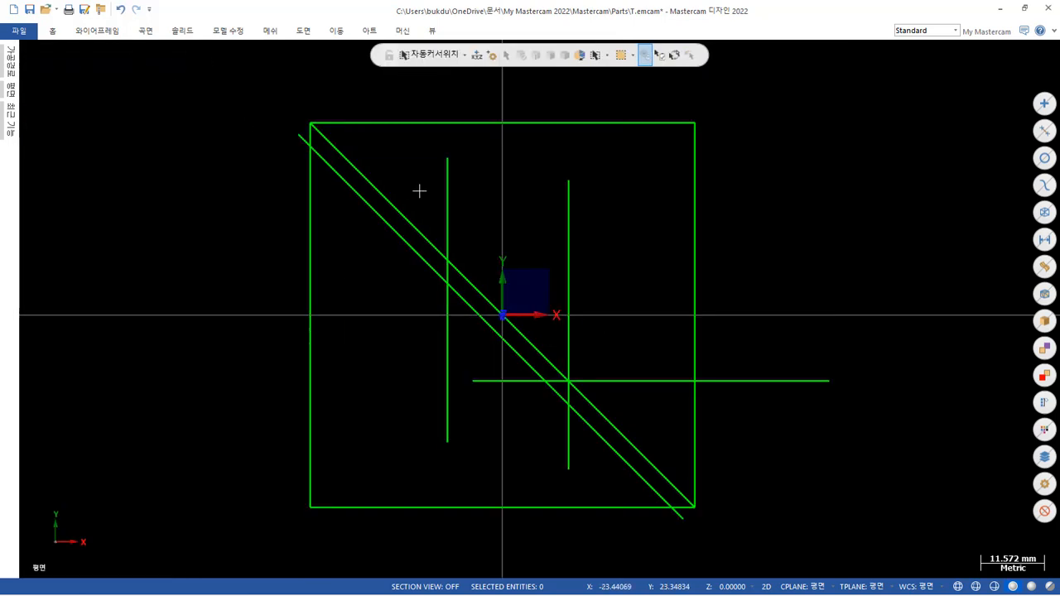
Delete the vertical line at X 12.
left_click(570, 224)
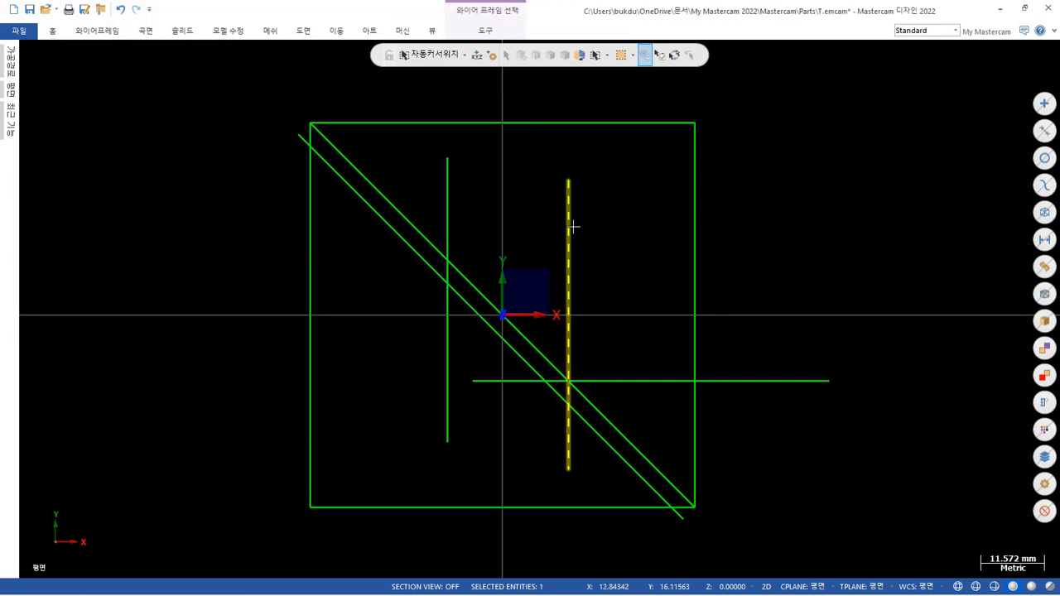
key("Delete")
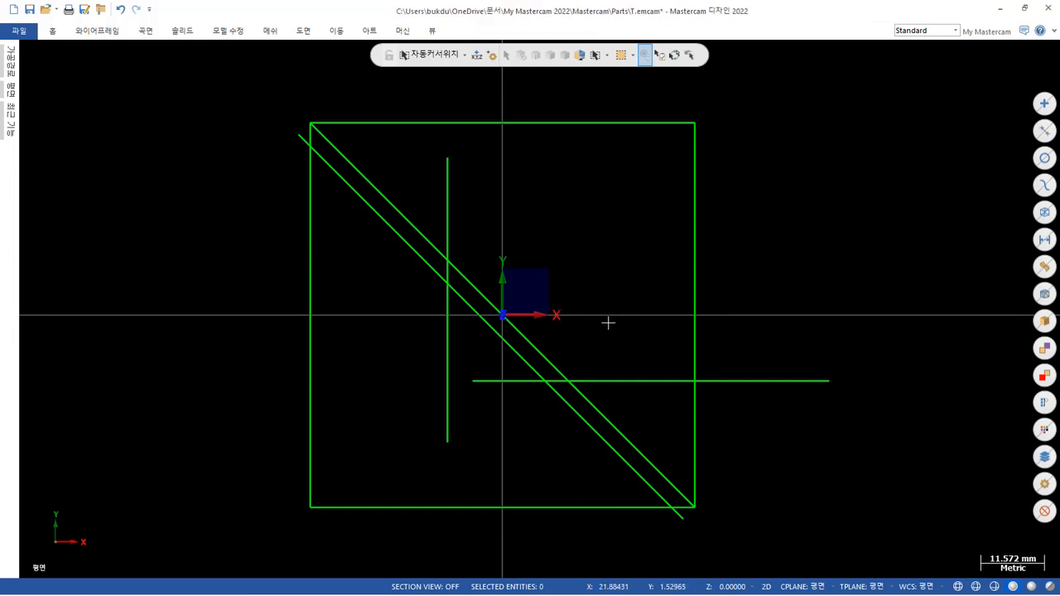
Delete the corner-to-corner diagonal through the origin, keeping the parallel offset diagonal.
left_click(547, 358)
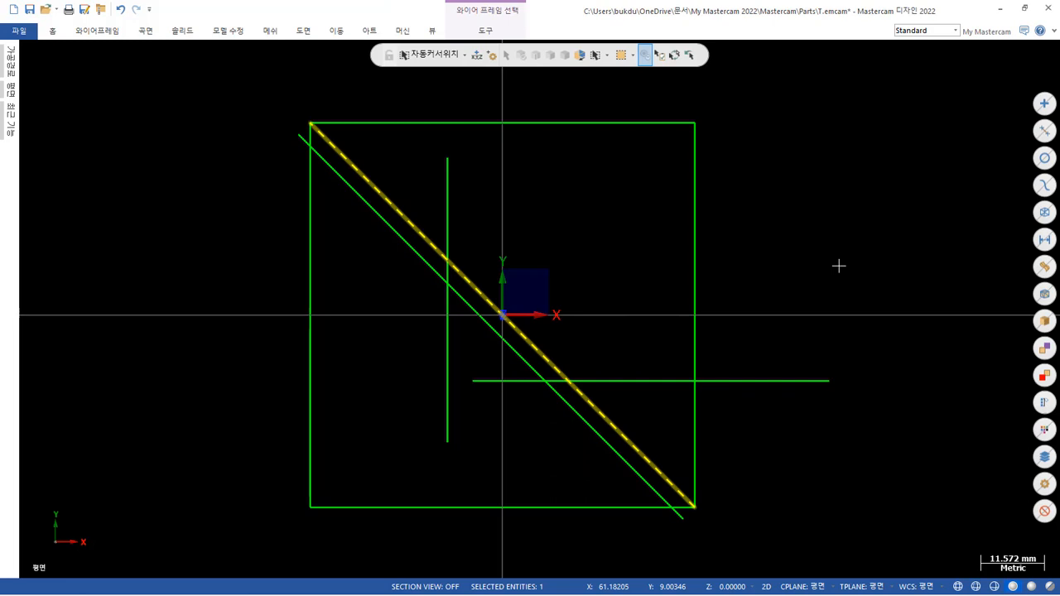
key("Delete")
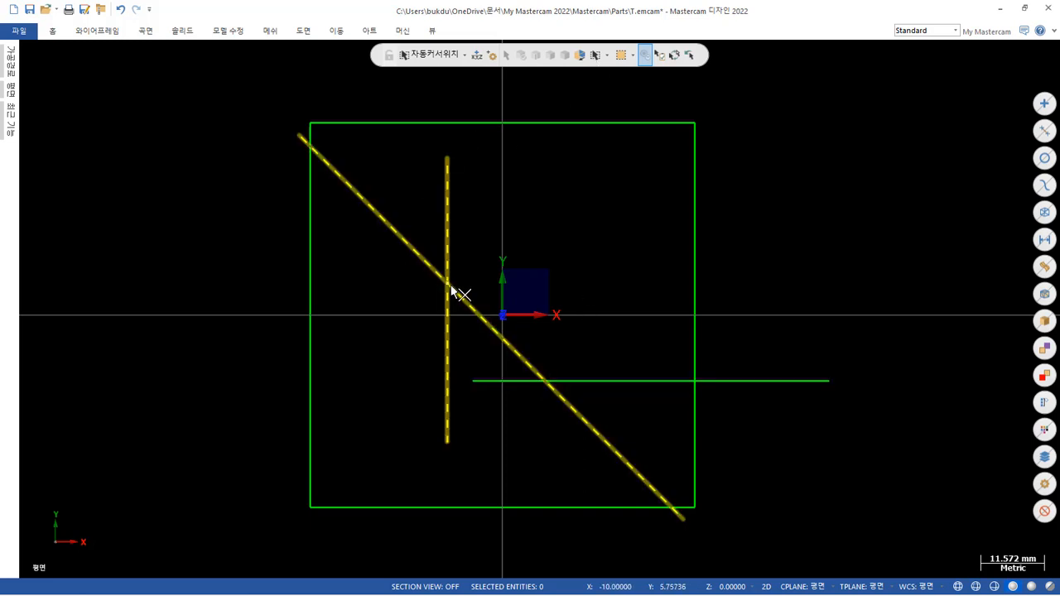
Trim the remaining diagonal to its intersections with the vertical line at X -10 and the horizontal line at Y -12 using two-entity trim.
left_click(101, 32)
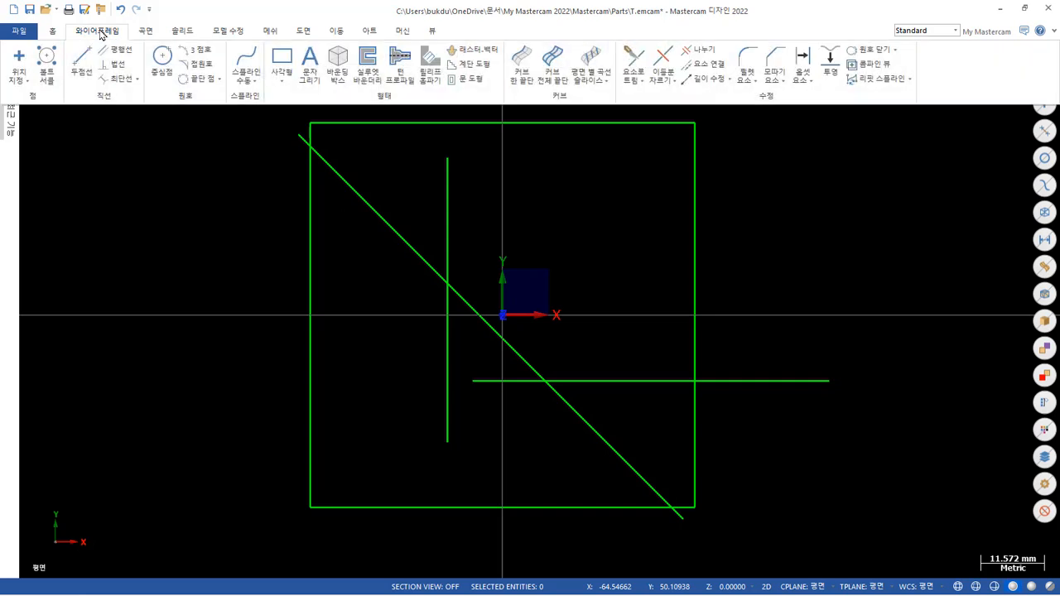
left_click(634, 67)
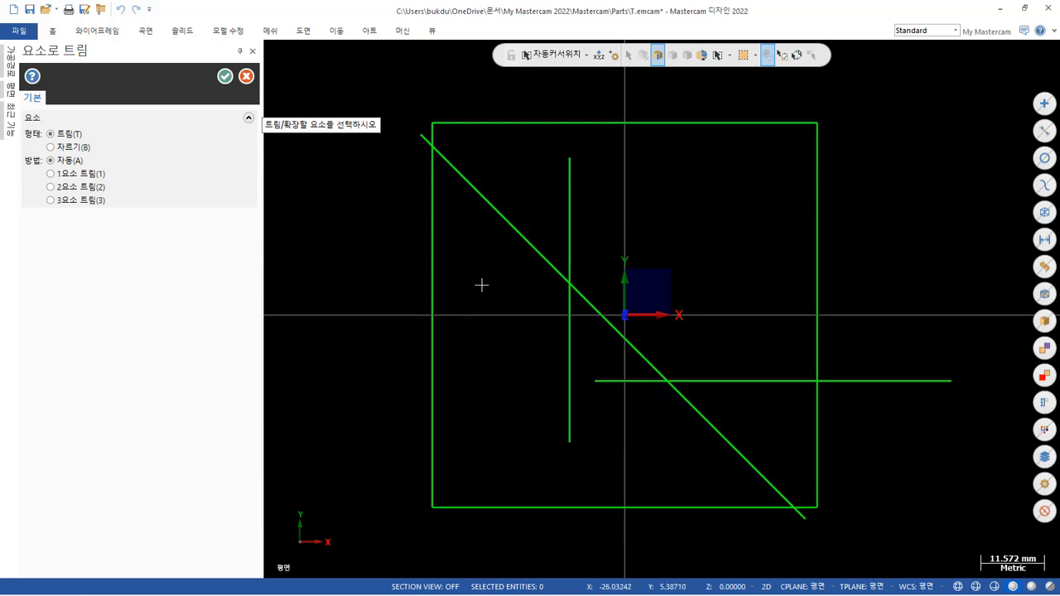
right_click(665, 204)
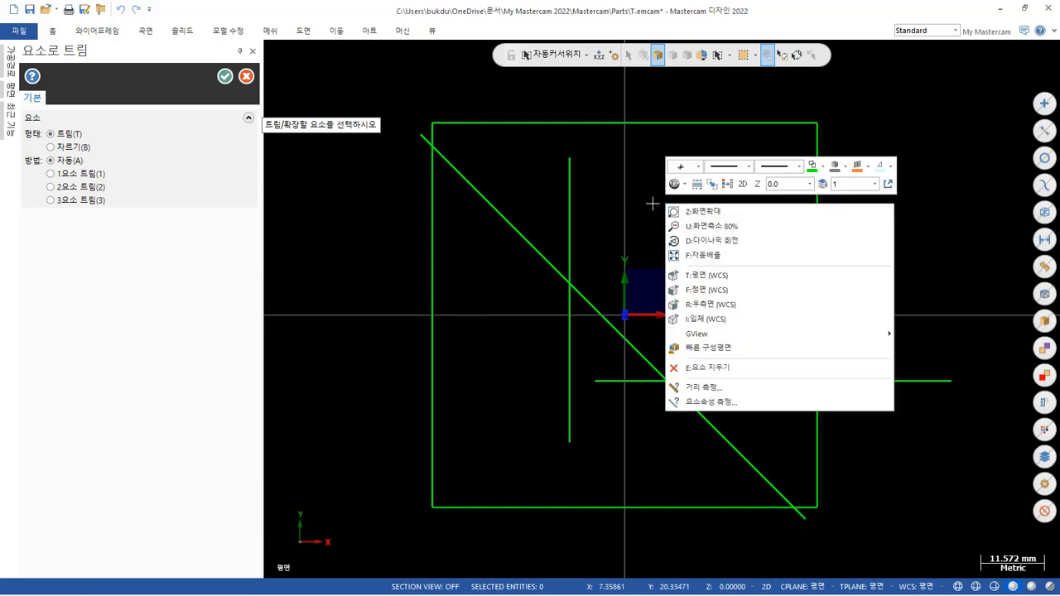
left_click(653, 203)
mouse_move(652, 203)
middle_mouse_down()
mouse_move(561, 210)
mouse_move(657, 188)
middle_mouse_up()
right_click(670, 143)
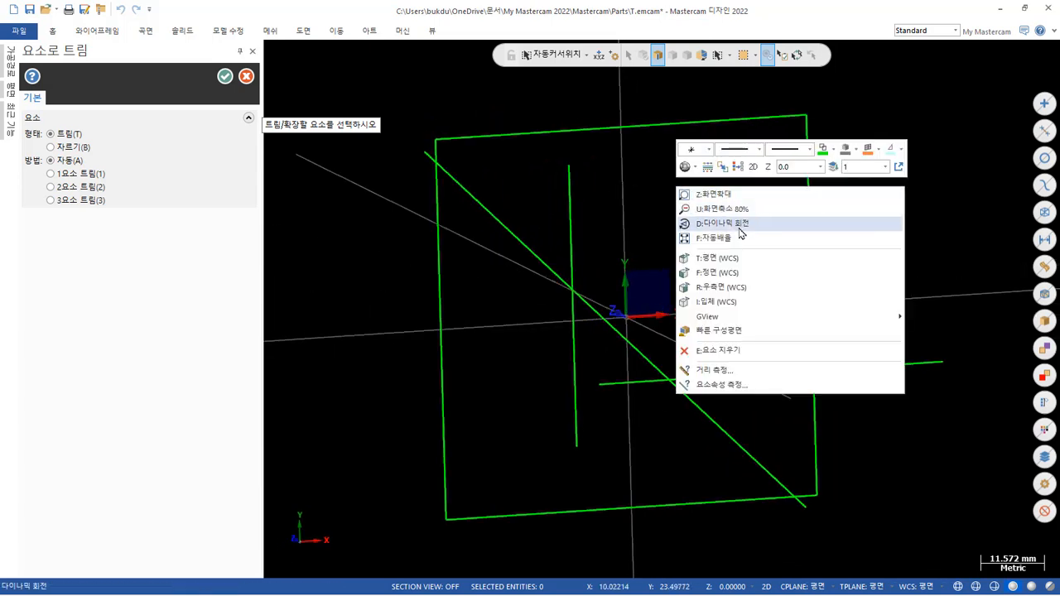
left_click(730, 257)
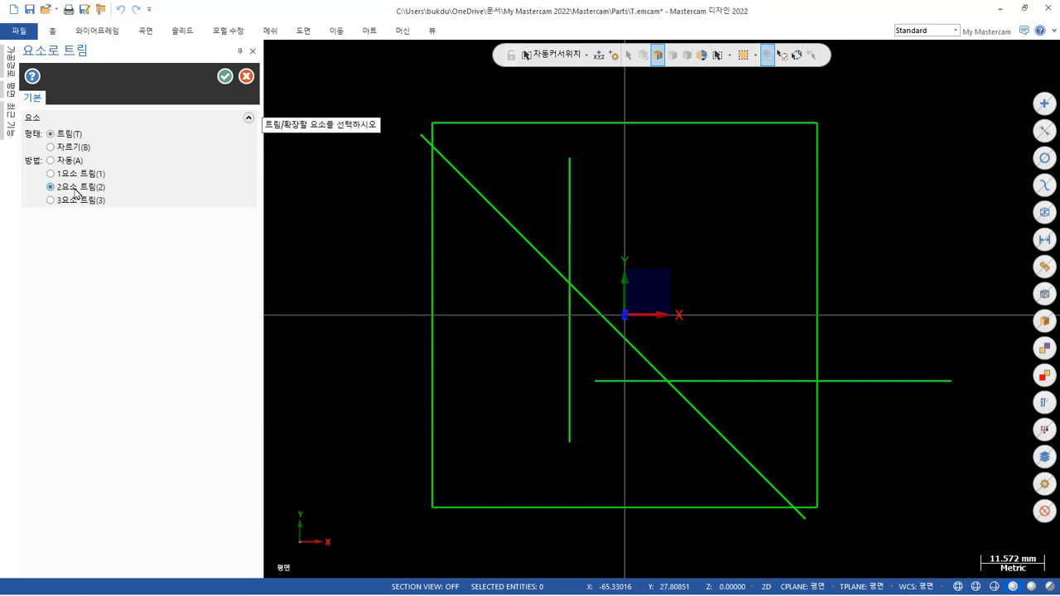
left_click(569, 346)
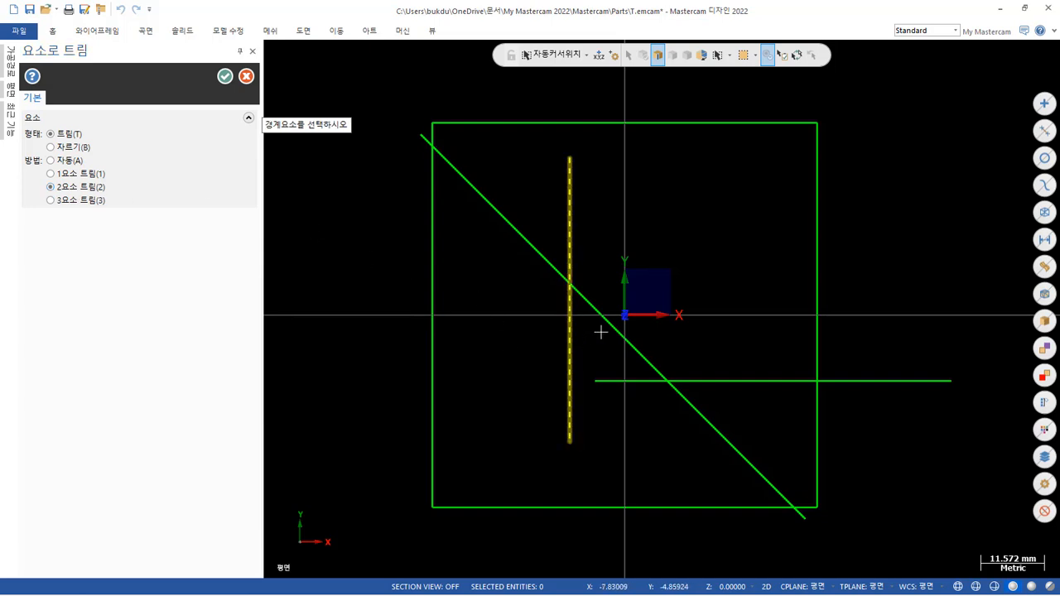
left_click(613, 327)
left_click(629, 349)
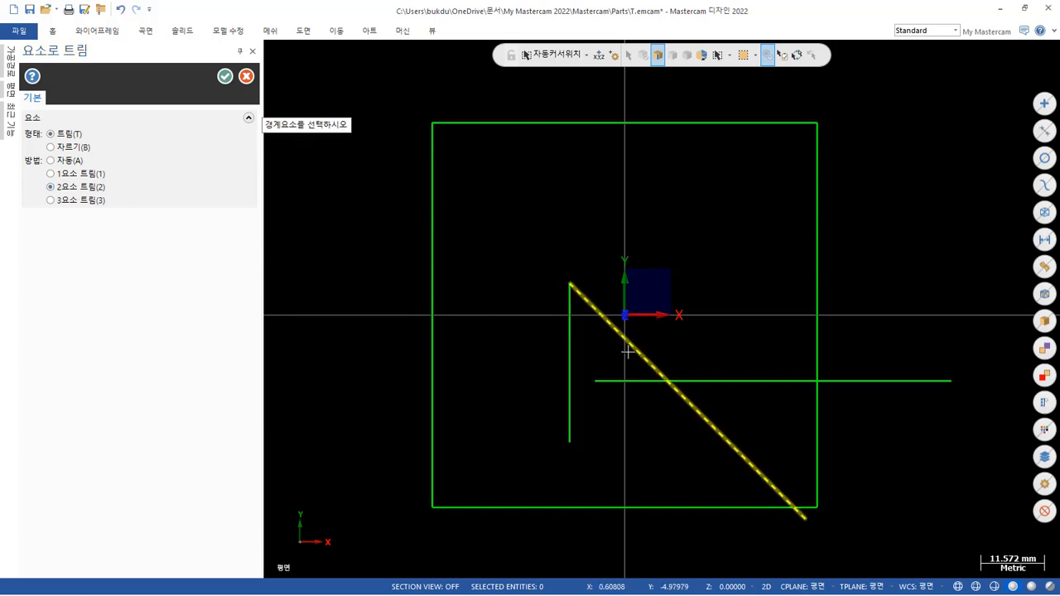
left_click(626, 380)
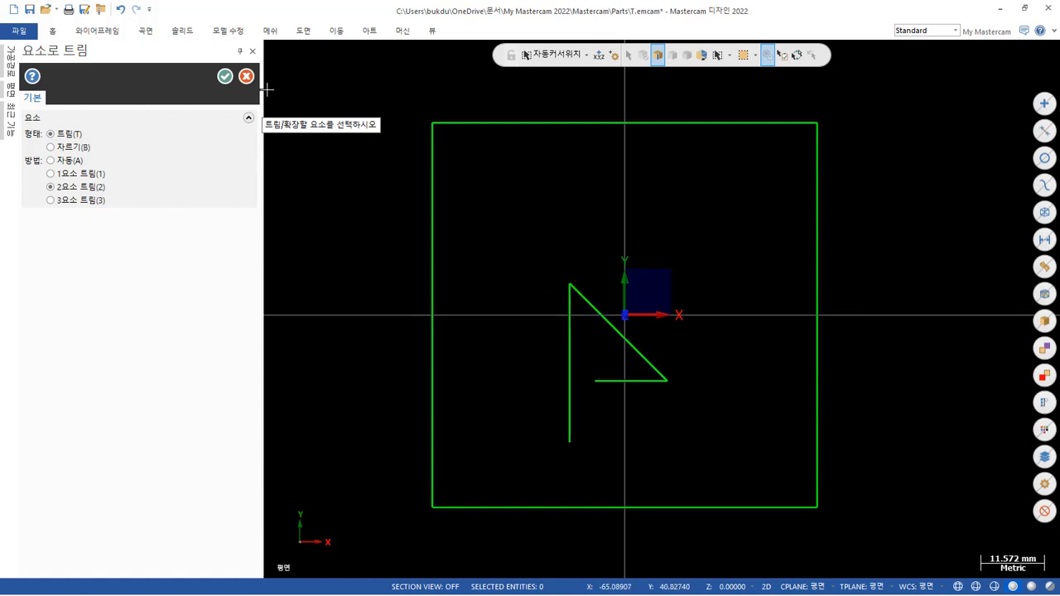
left_click(225, 77)
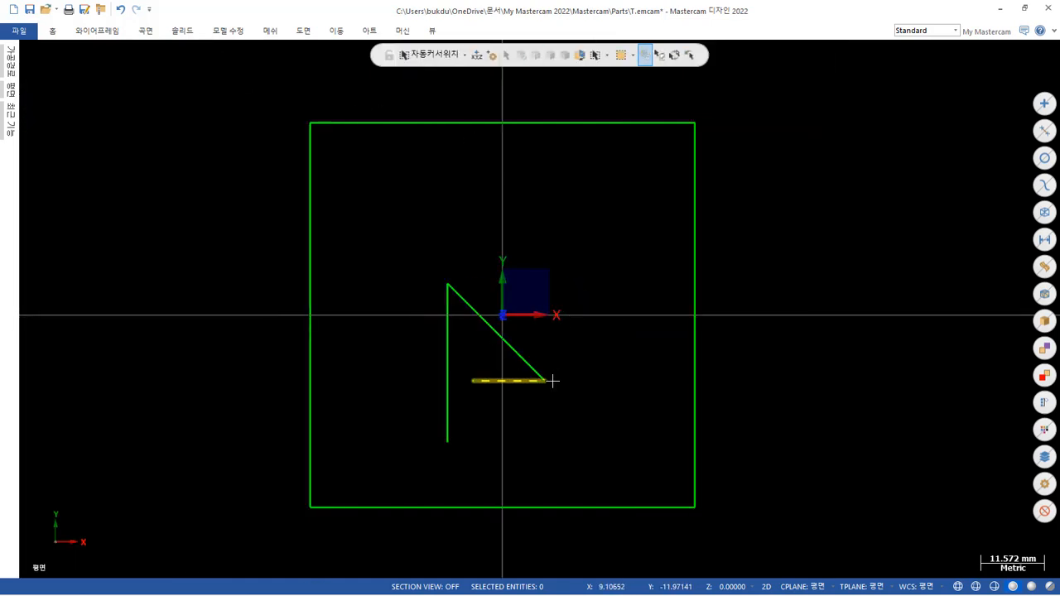
Delete the trimmed vertical and horizontal construction lines, keeping only the short diagonal inside the square.
left_click(452, 351)
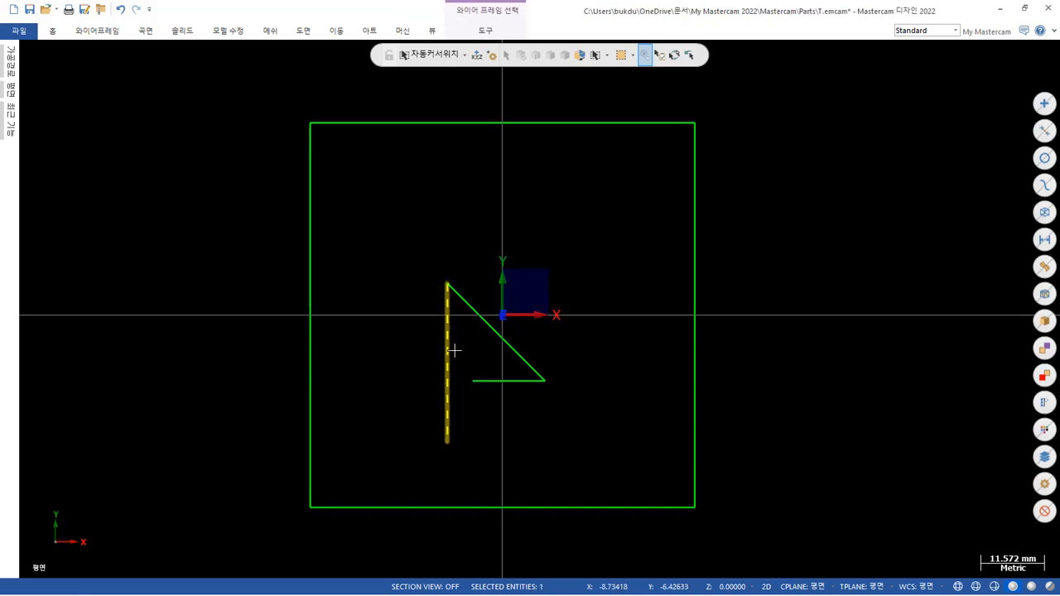
left_click(487, 383)
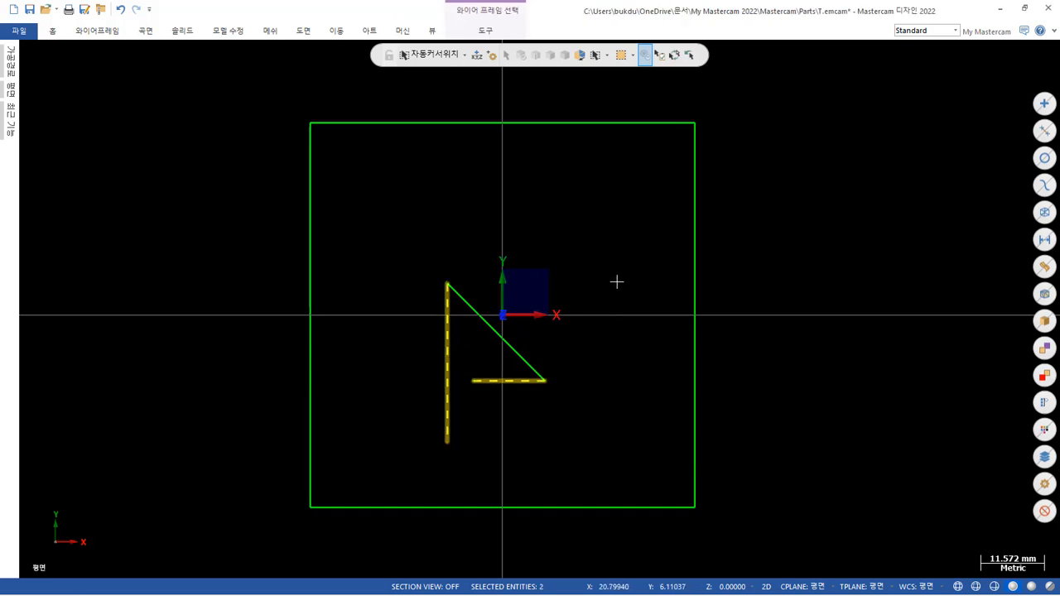
key("Delete")
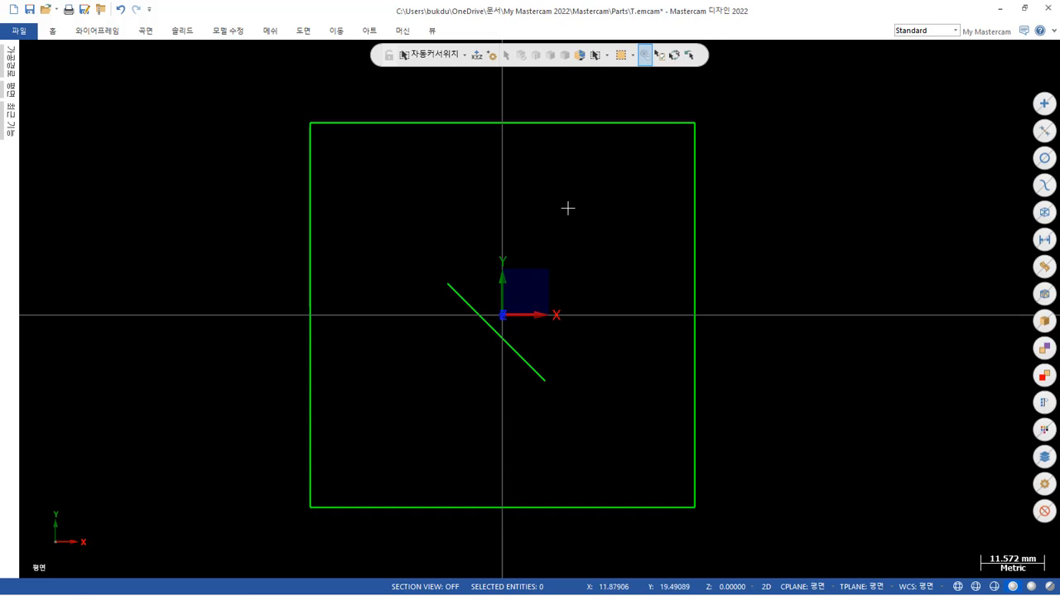
Switch to Adobe Acrobat Pro, check the pocket's ellipse dimensions on the PDF drawing, and return to Mastercam.
mouse_move(350, 582)
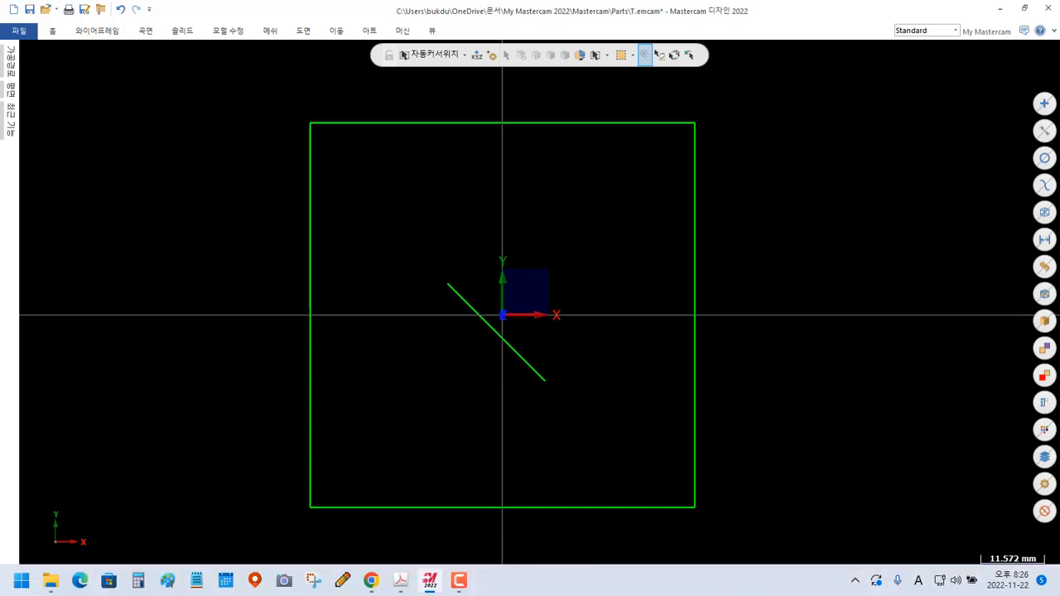
left_click(400, 581)
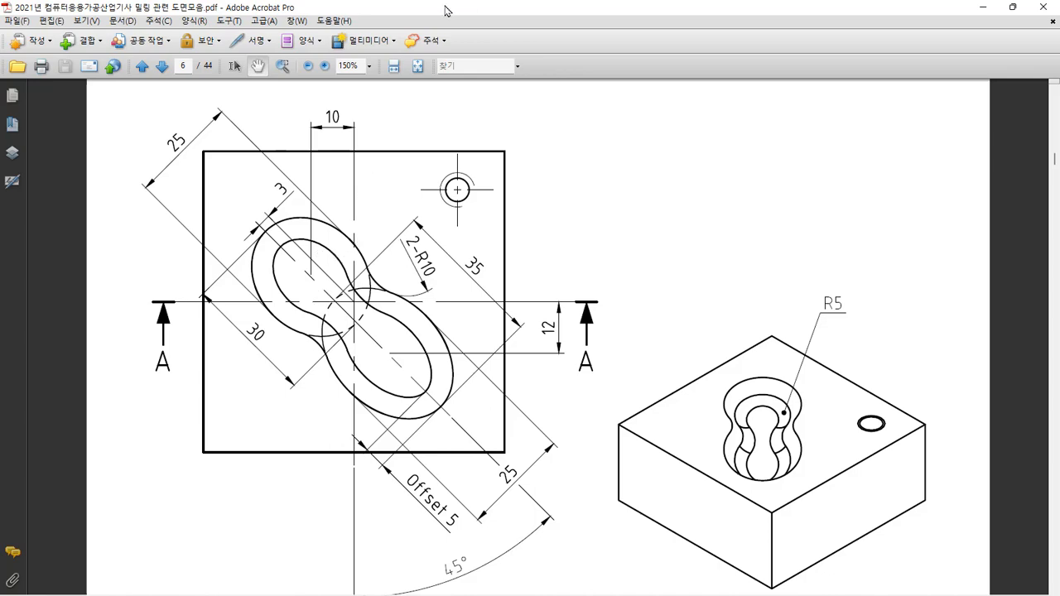
left_click_drag(445, 10, 1059, 38)
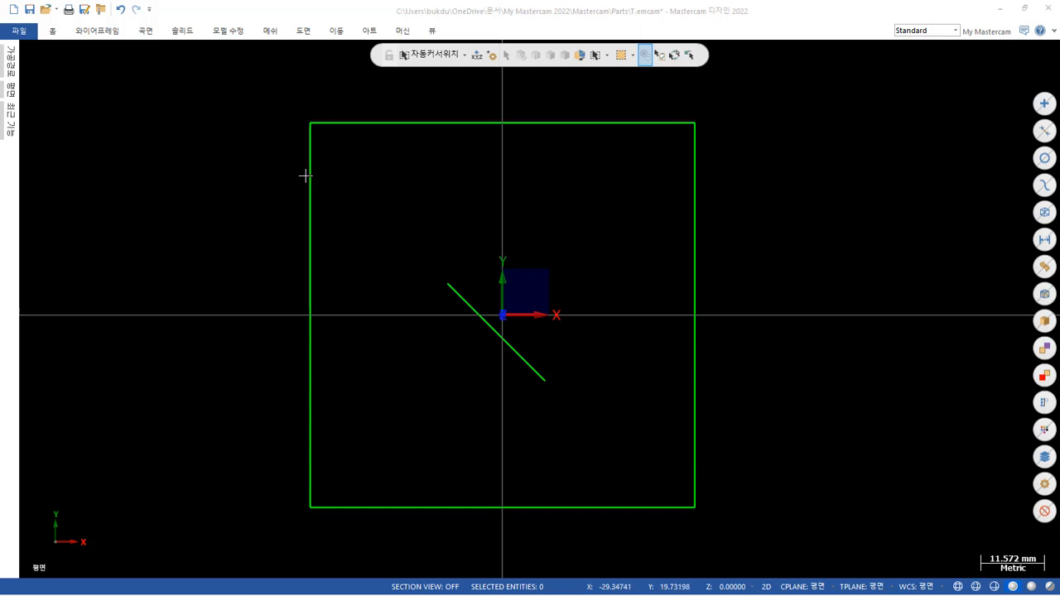
Draw a NURBS ellipse centred on the diagonal's upper-left end, with radii of about 13.5 mm and 9.8 mm.
left_click(114, 33)
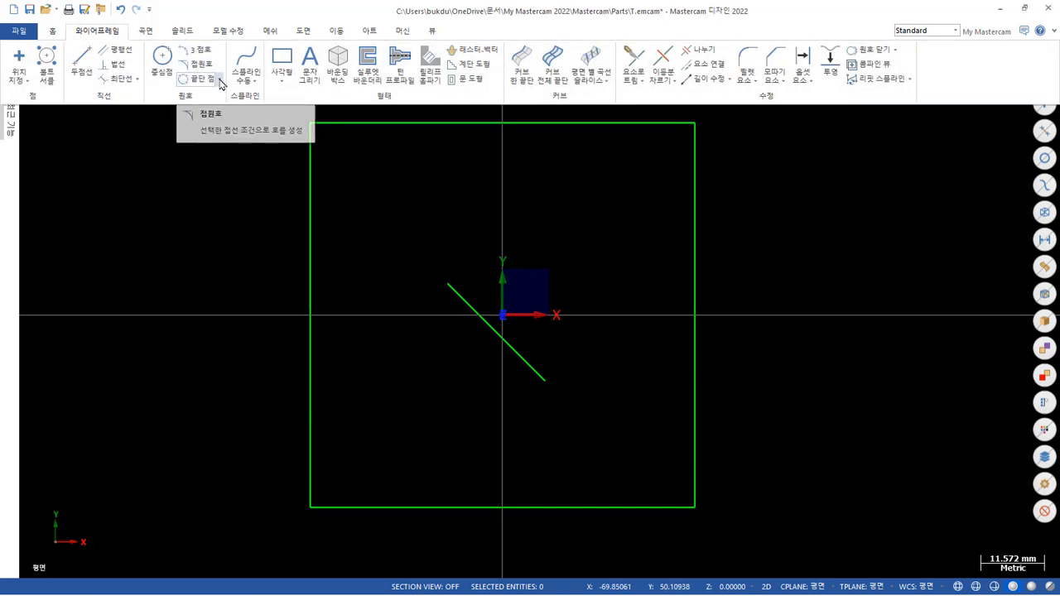
left_click(281, 82)
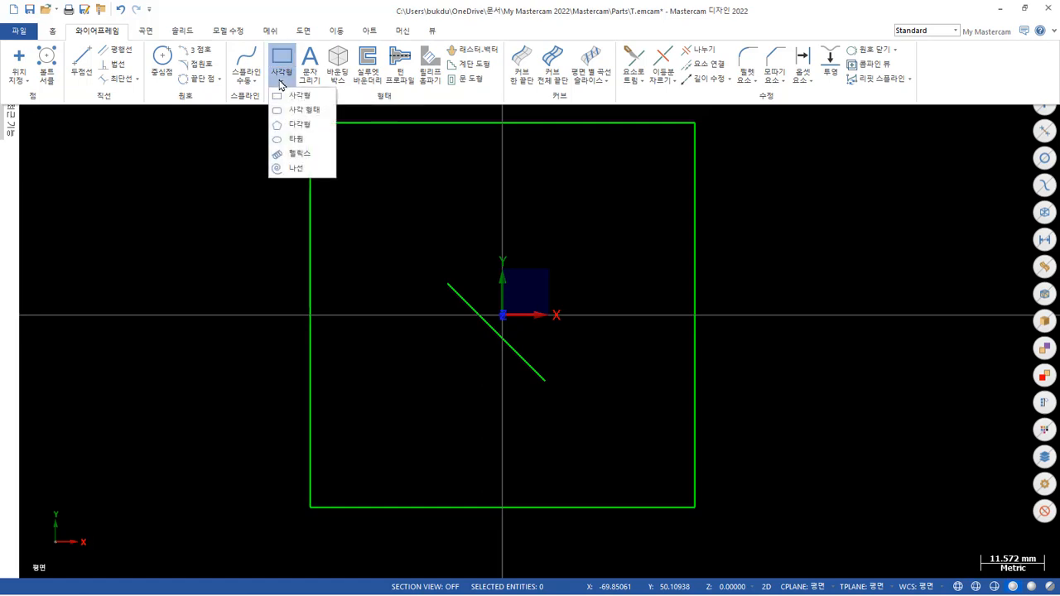
left_click(296, 139)
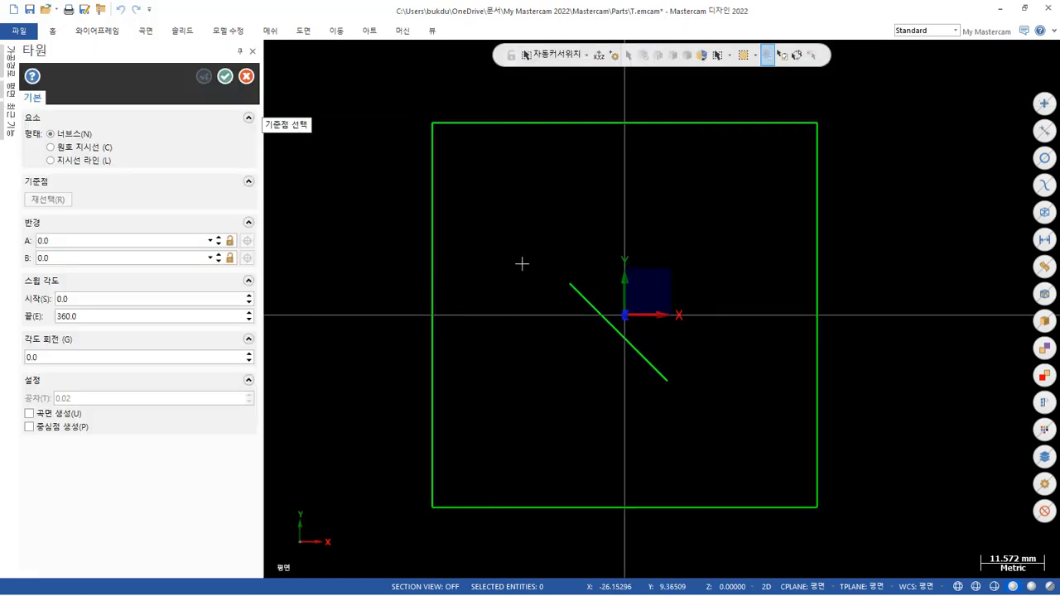
left_click(569, 282)
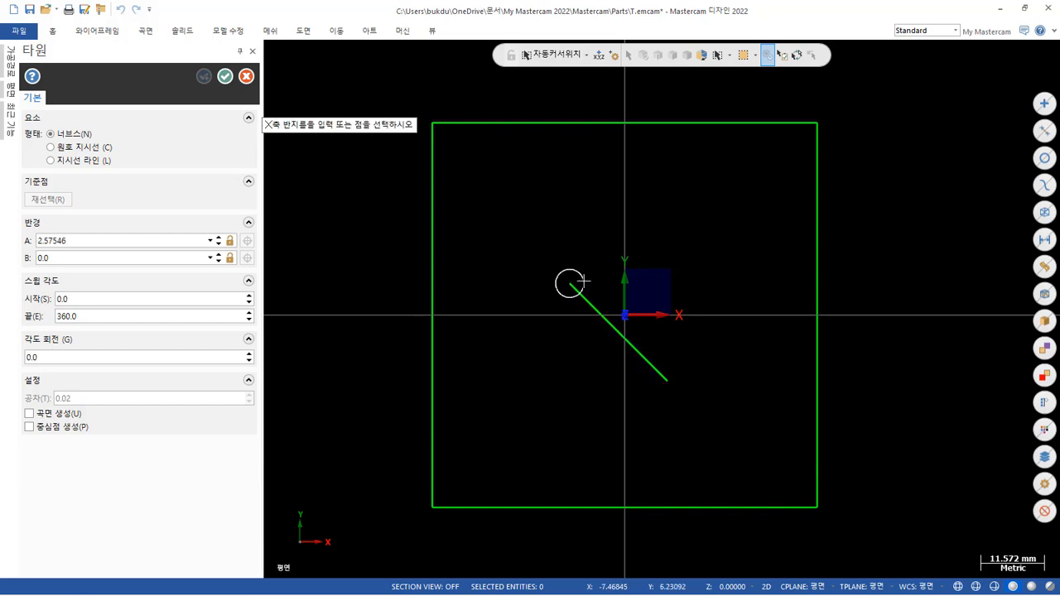
left_click(643, 282)
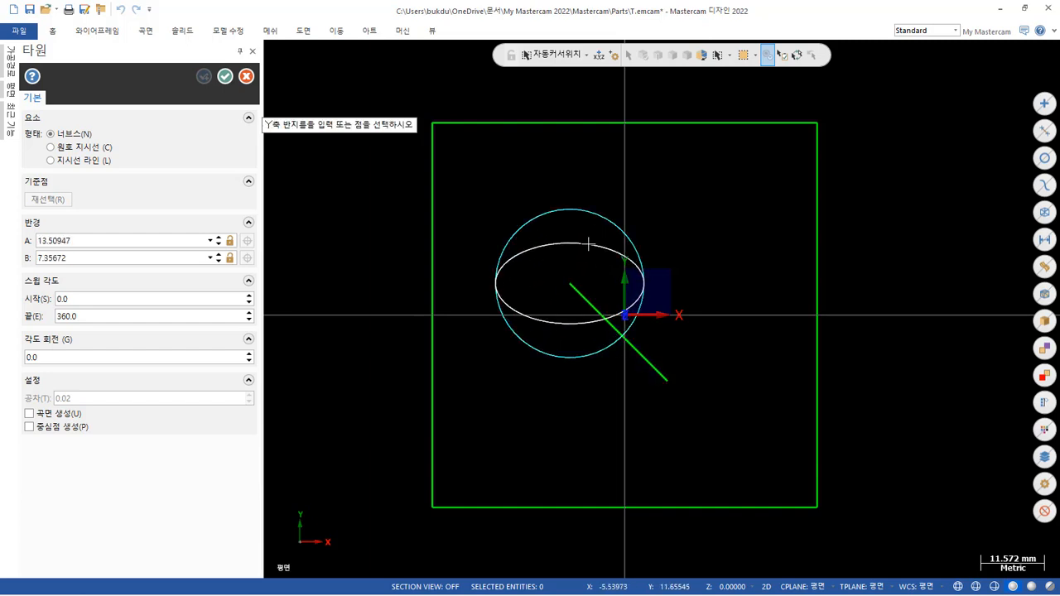
left_click(585, 231)
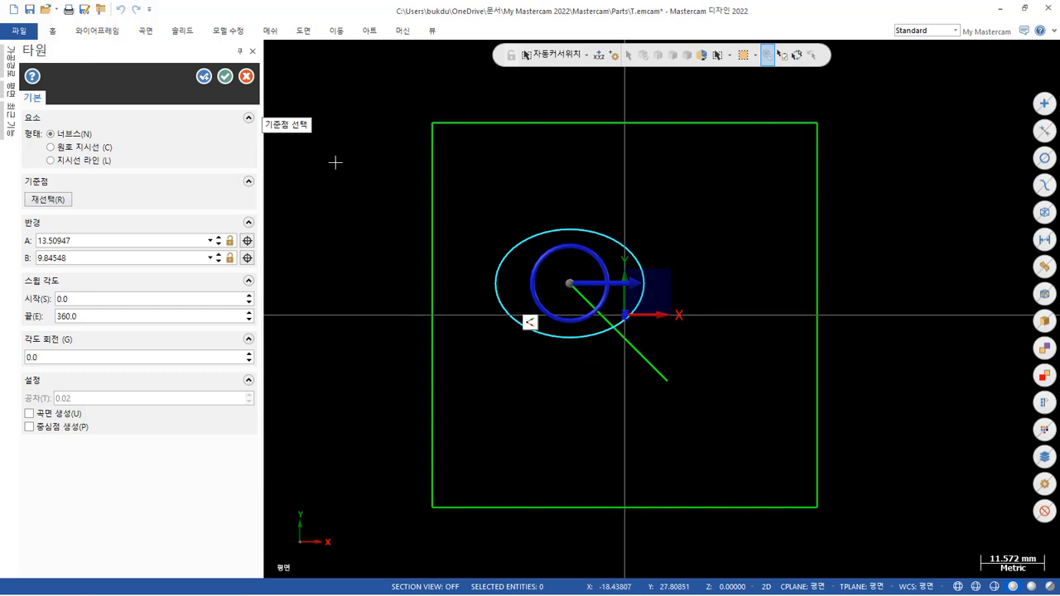
Set the ellipse's radius A to 15 and radius B to 25/2.
left_click(103, 240)
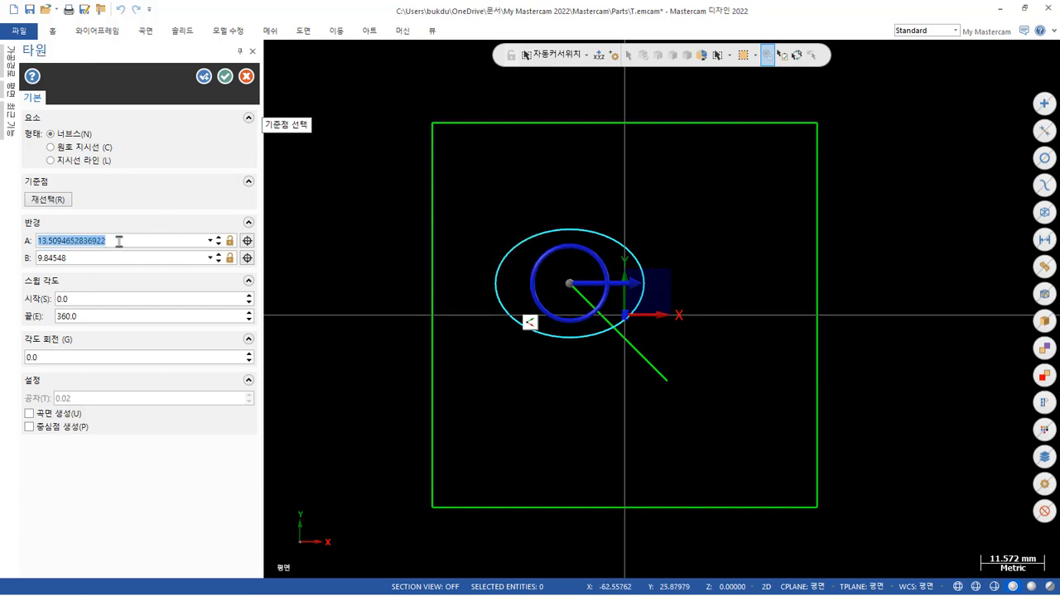
type("15")
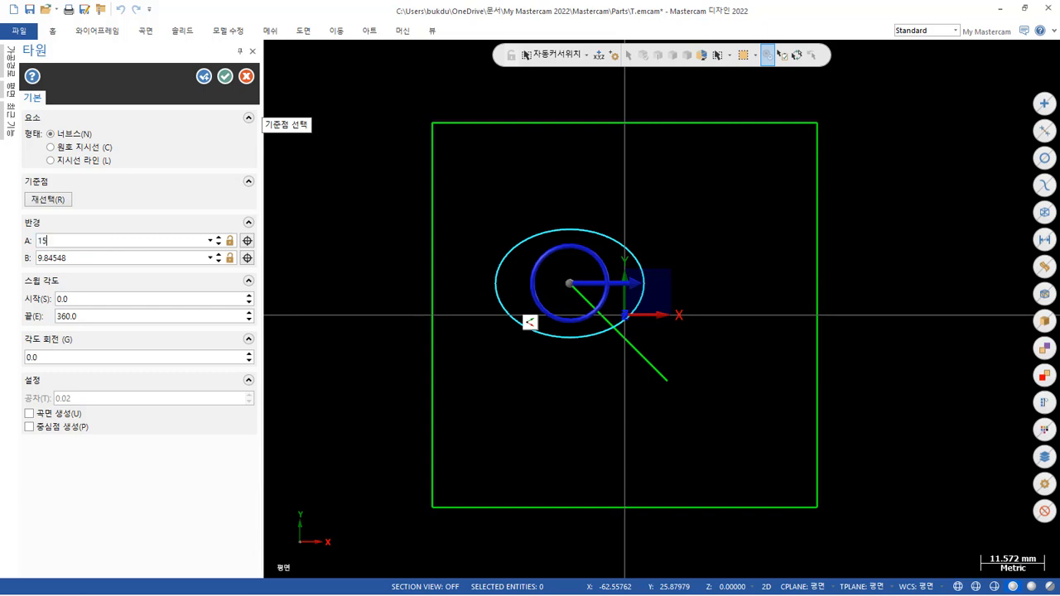
left_click(146, 258)
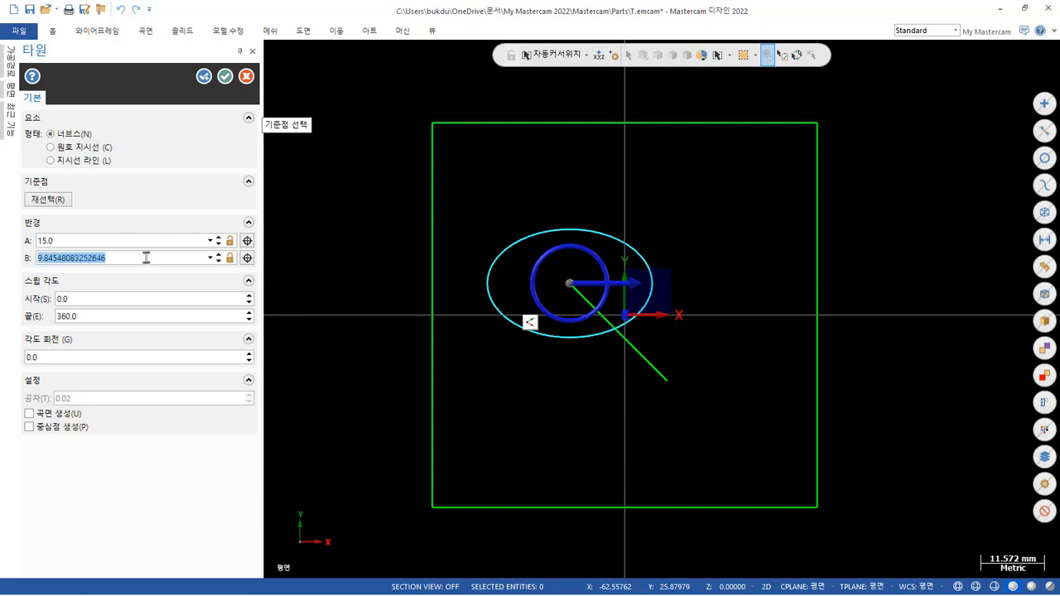
type("2")
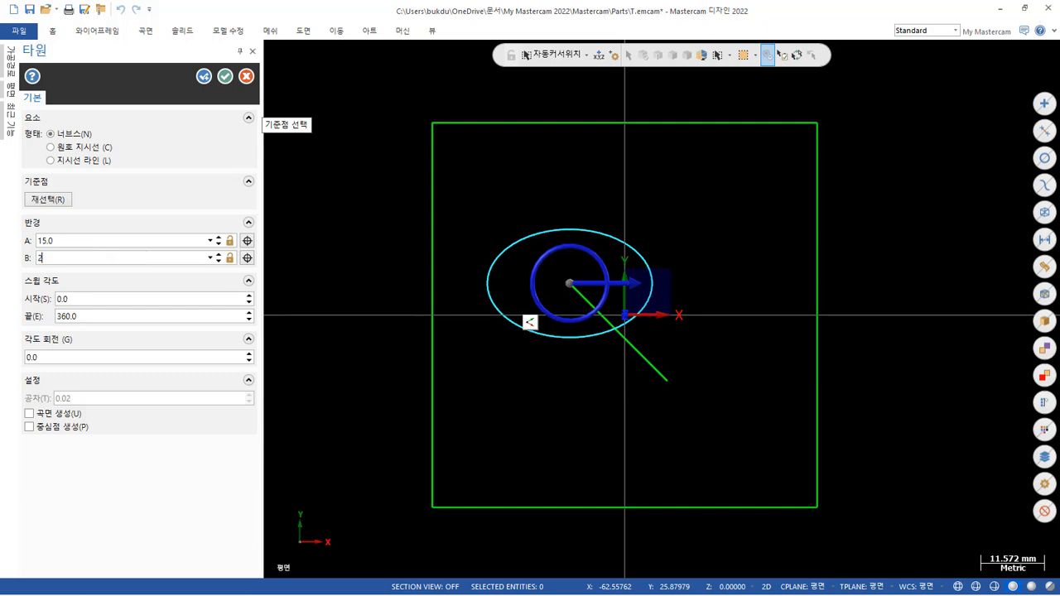
type("5/2")
key("Return")
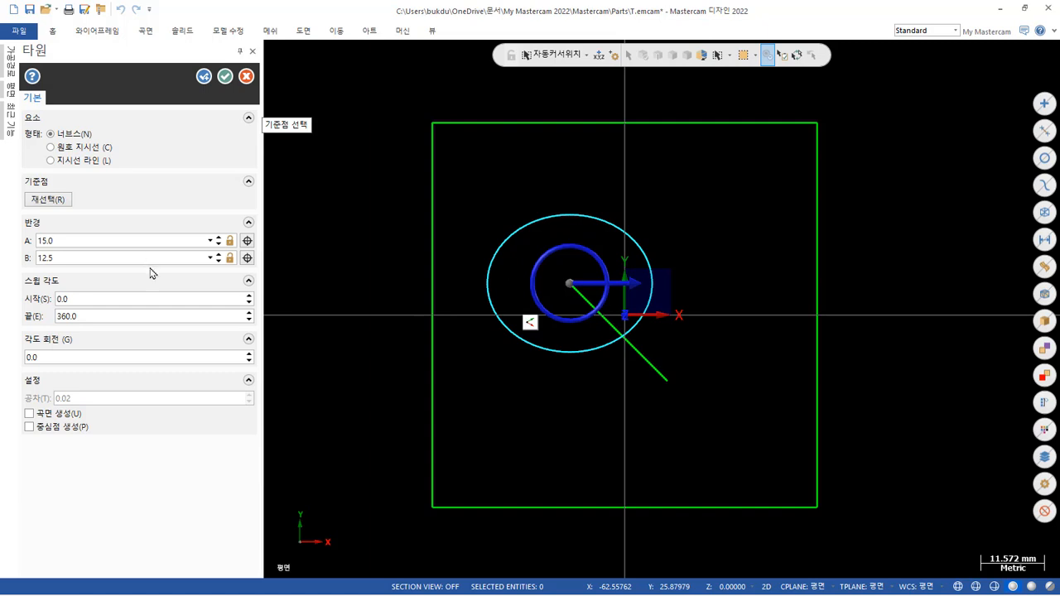
Try a rotation angle of 45° for the ellipse.
left_click(121, 352)
type("45")
key("Return")
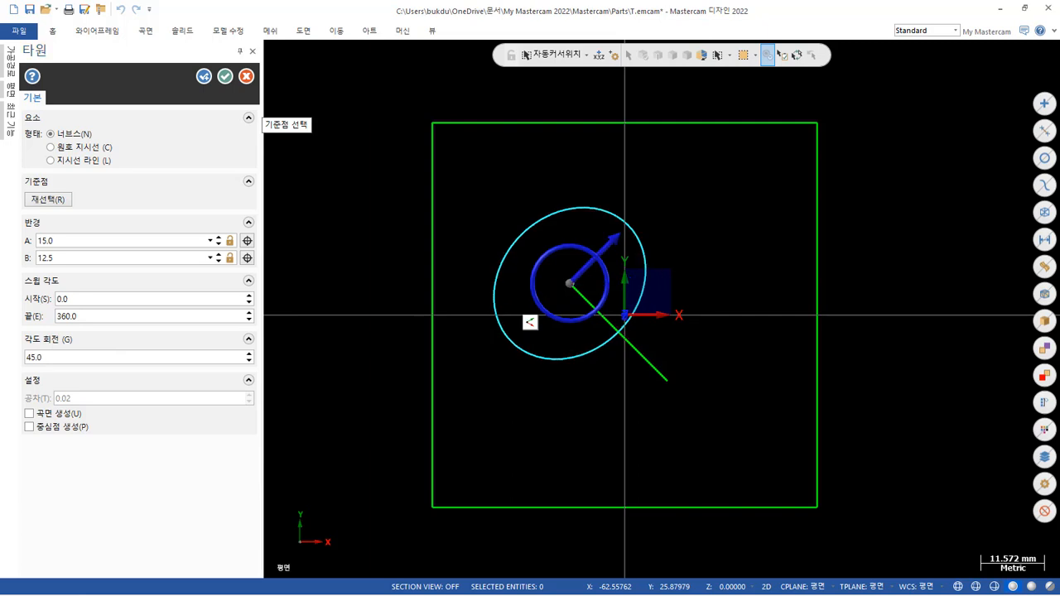
Set the ellipse's rotation angle to -45° and create it, keeping the Ellipse command active for another one.
left_click(126, 357)
type("-45")
key("Tab")
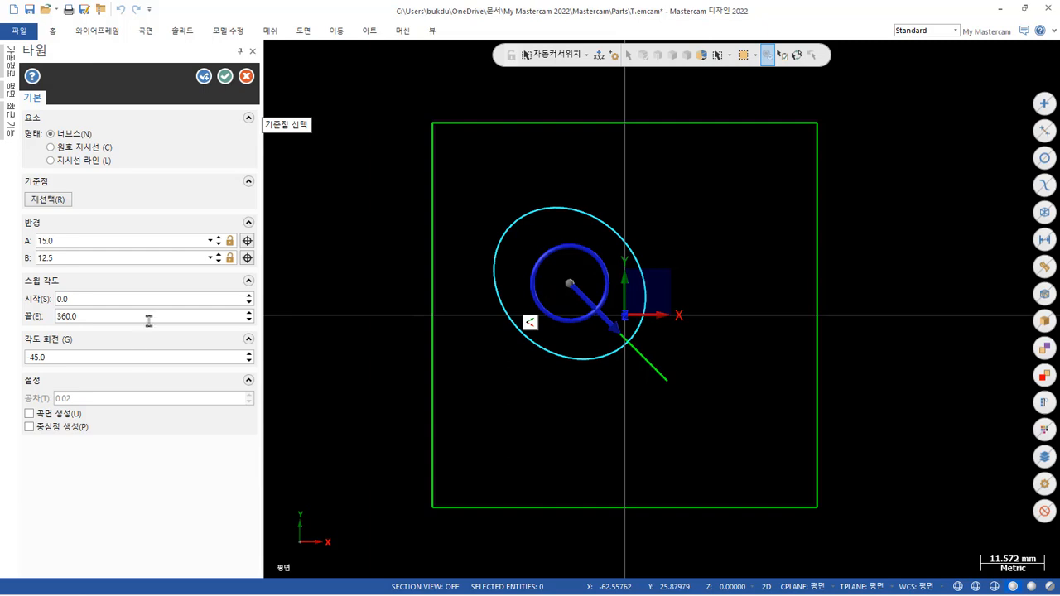
left_click(112, 241)
left_click(112, 260)
left_click(204, 75)
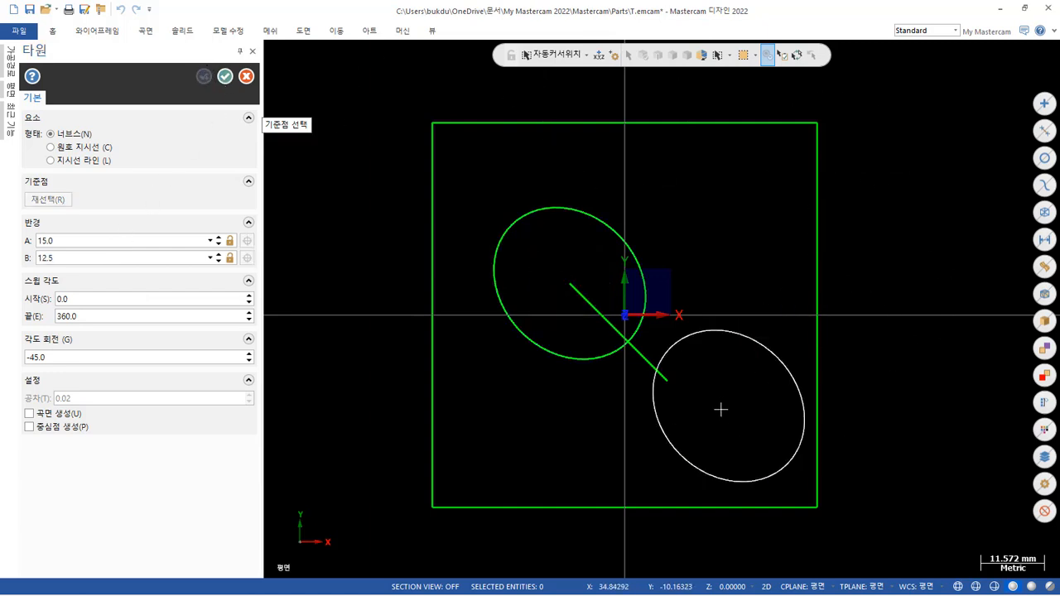
Place a second ellipse centred on the diagonal's lower-right end, set its radius A to 35/2, and finish the command.
left_click(669, 381)
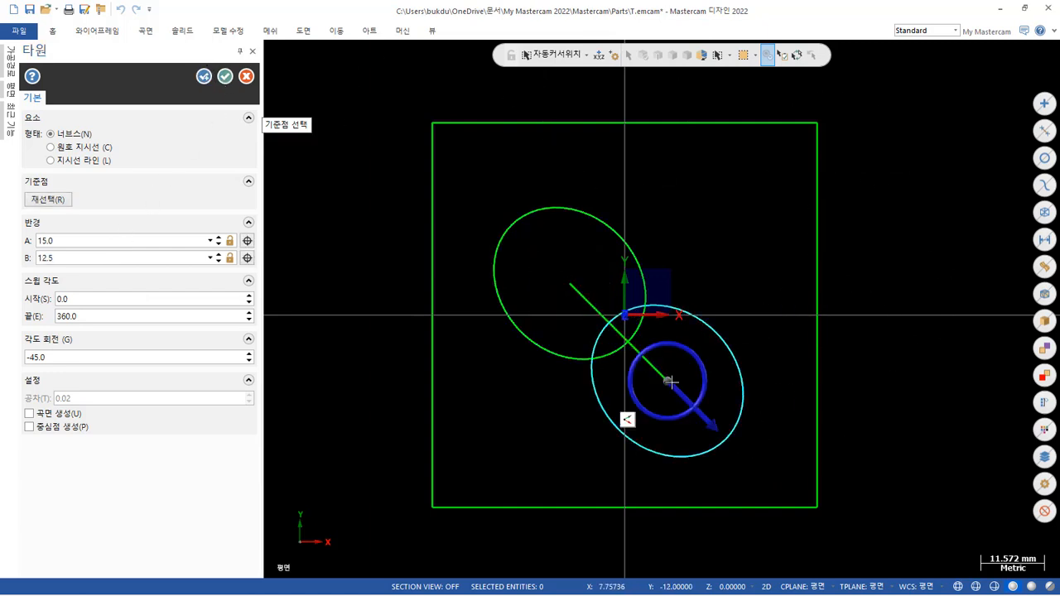
left_click(102, 237)
type("35/2")
key("Return")
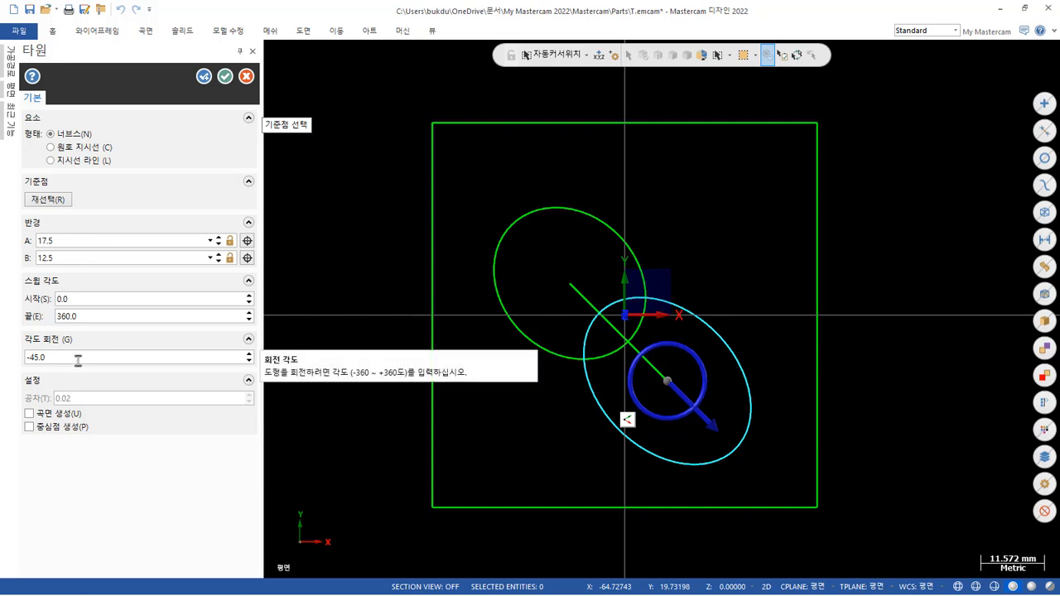
left_click(225, 80)
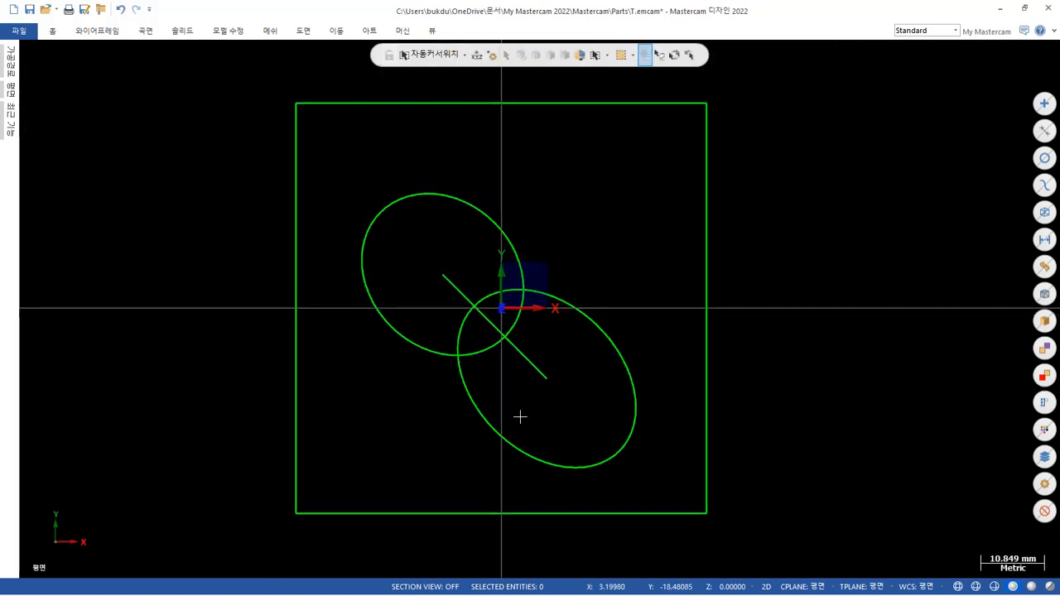
scroll(520, 417, "up", 2)
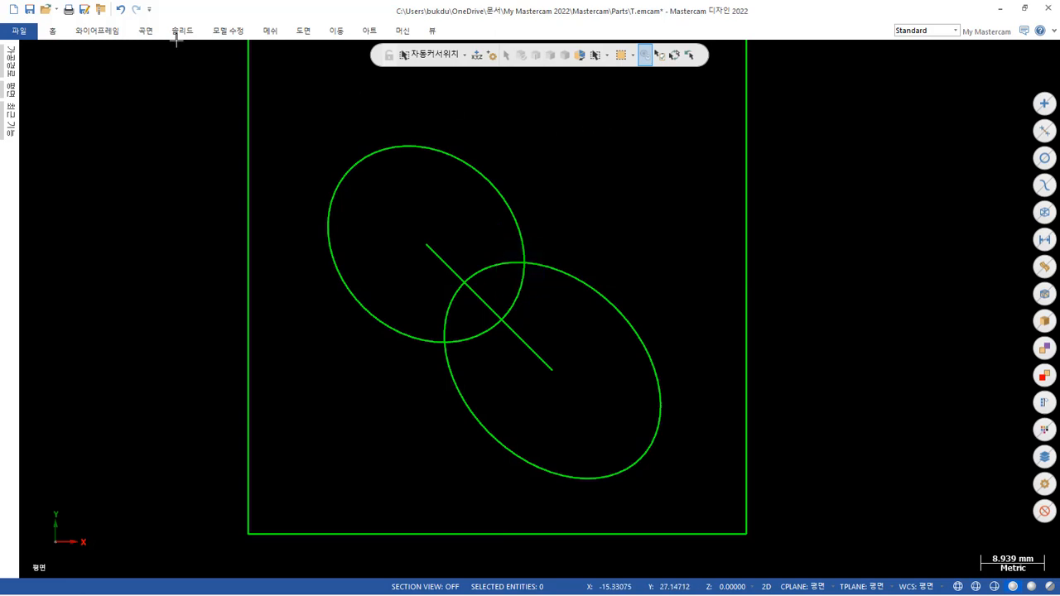
Fillet the upper-right junction of the two ellipses with a 10 mm radius, with entity trimming turned off.
left_click(115, 32)
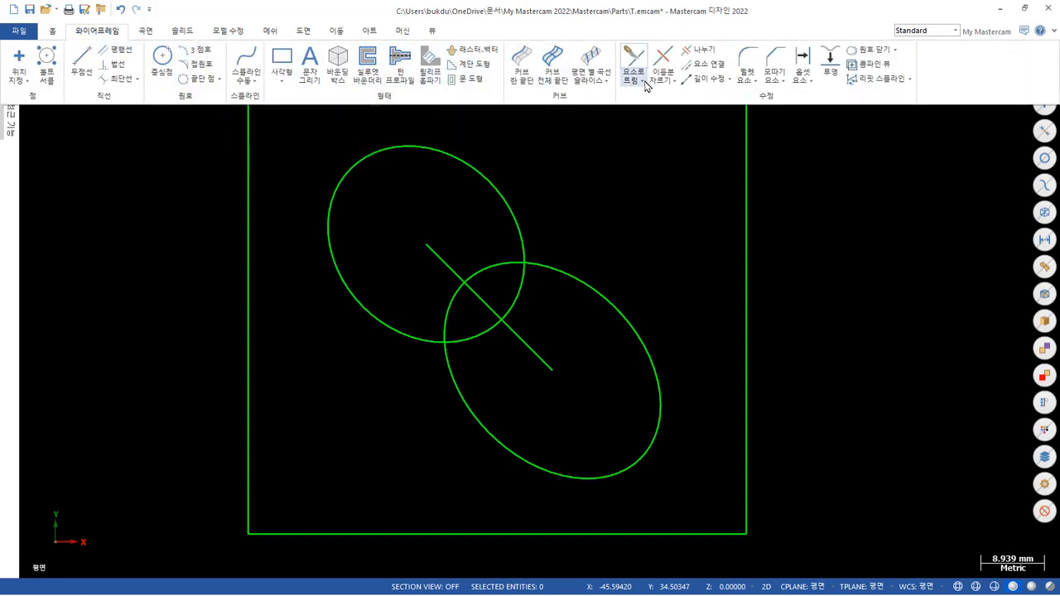
left_click(747, 61)
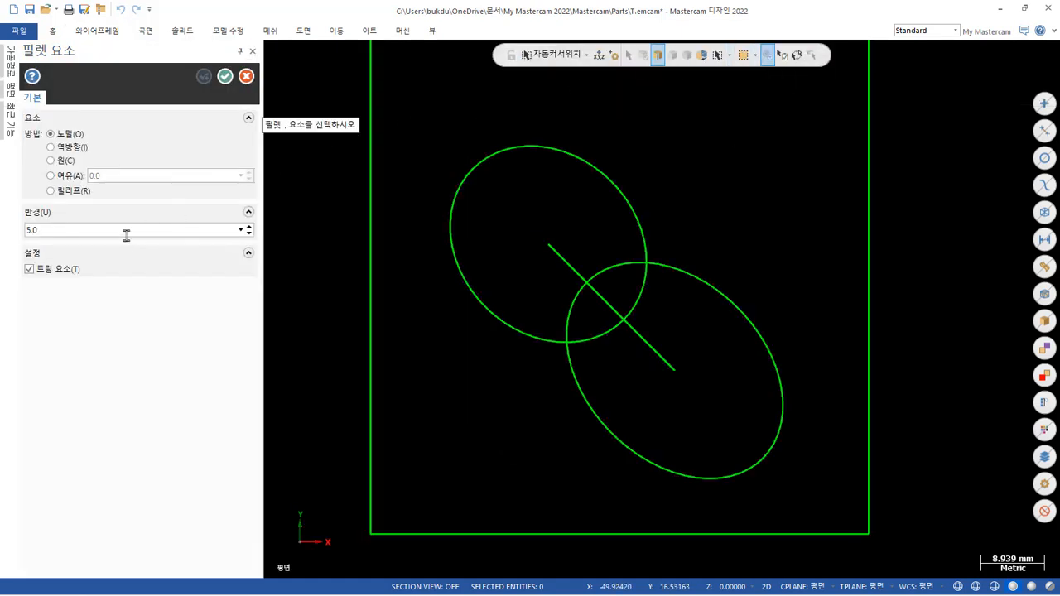
left_click(126, 231)
type("10")
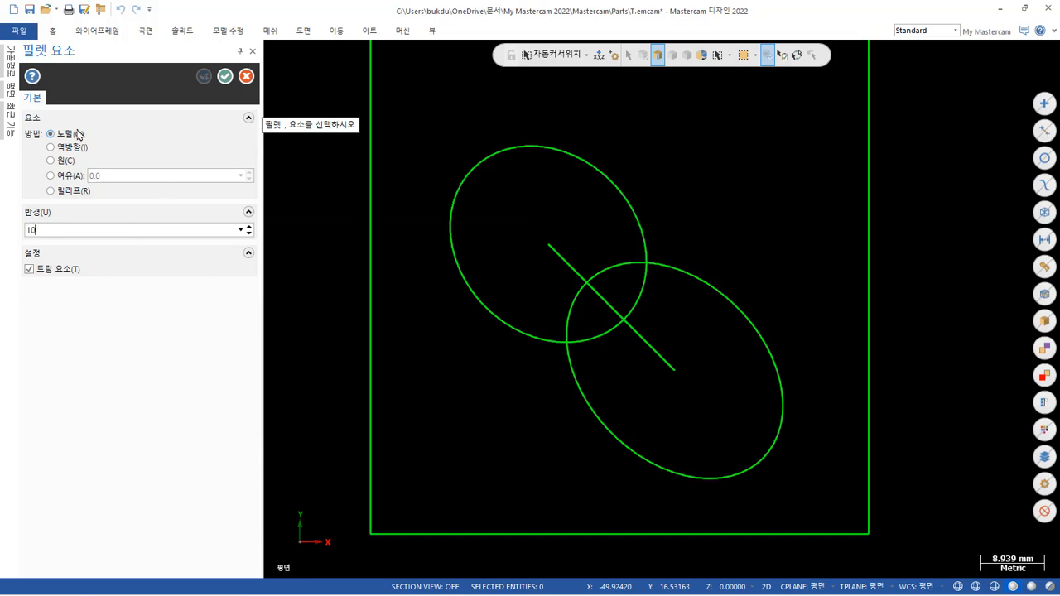
left_click(30, 269)
left_click(646, 214)
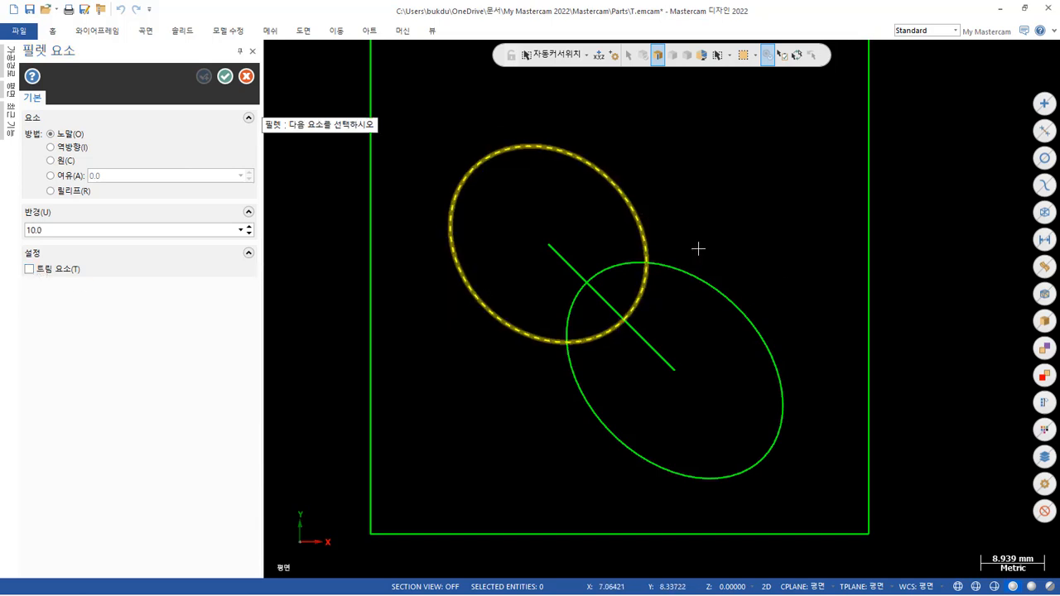
left_click(705, 293)
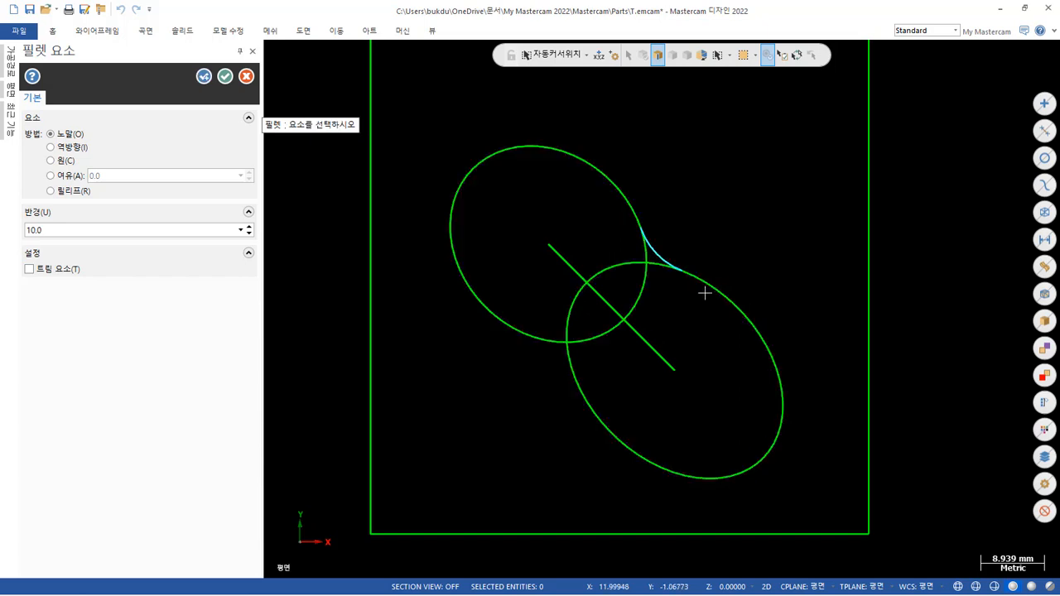
scroll(665, 263, "up", 3)
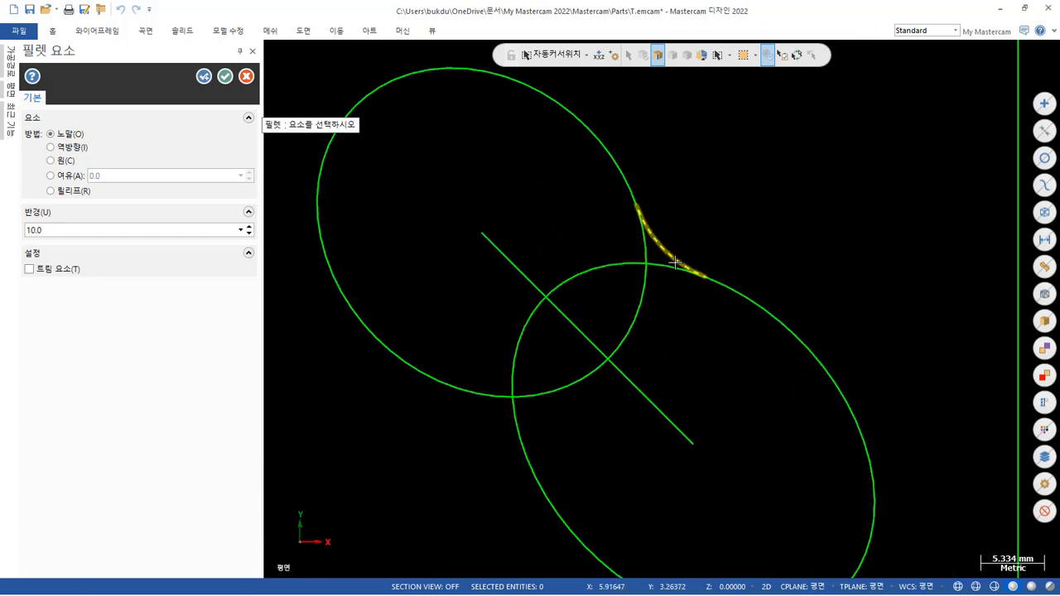
scroll(751, 161, "down", 1)
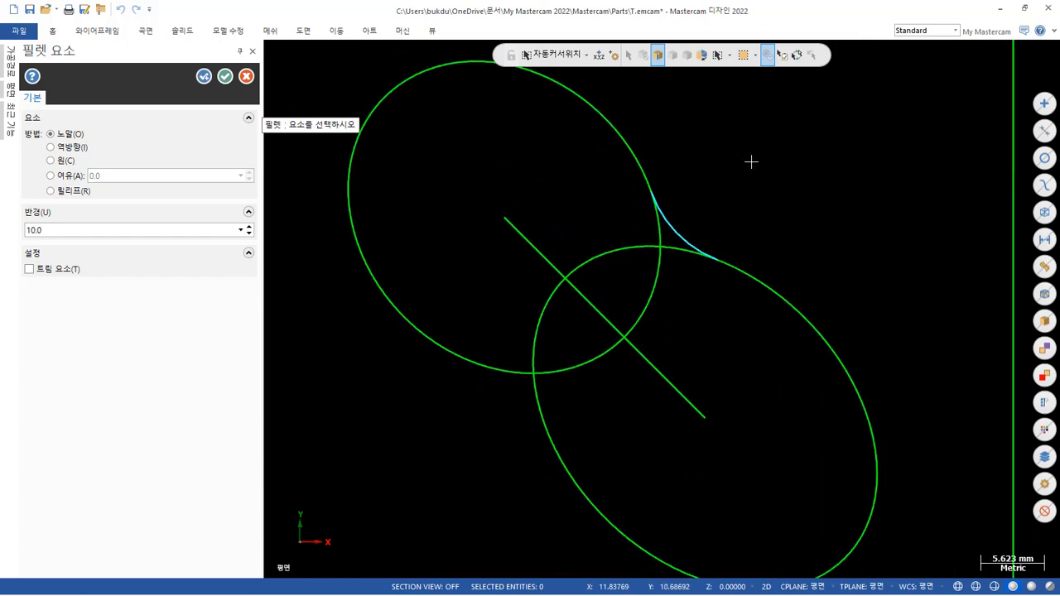
Add the same untrimmed 10 mm fillet at the lower-left junction of the ellipses and finish the Fillet command.
left_click(486, 383)
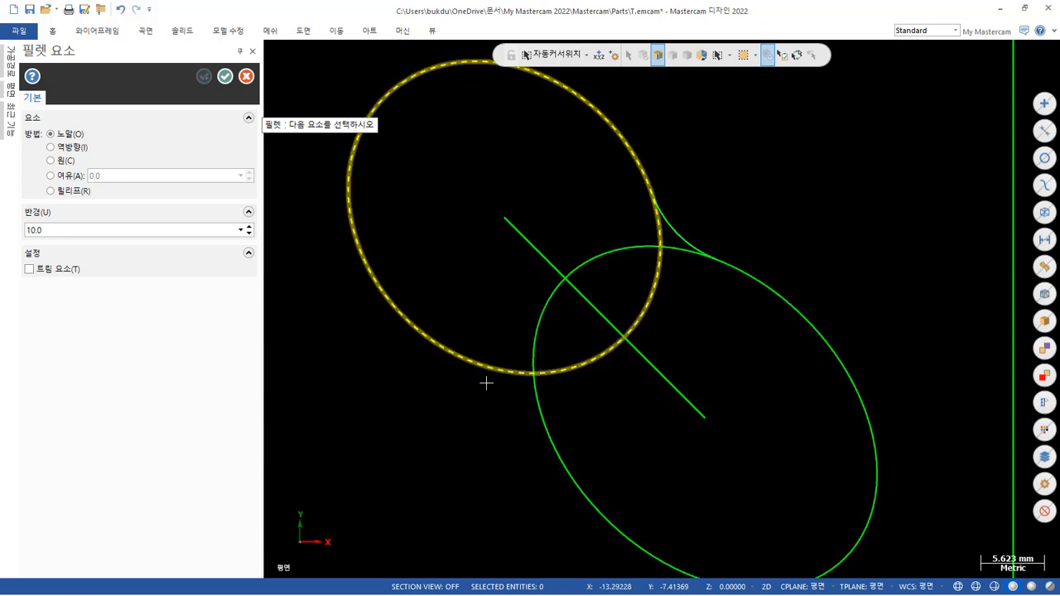
left_click(556, 450)
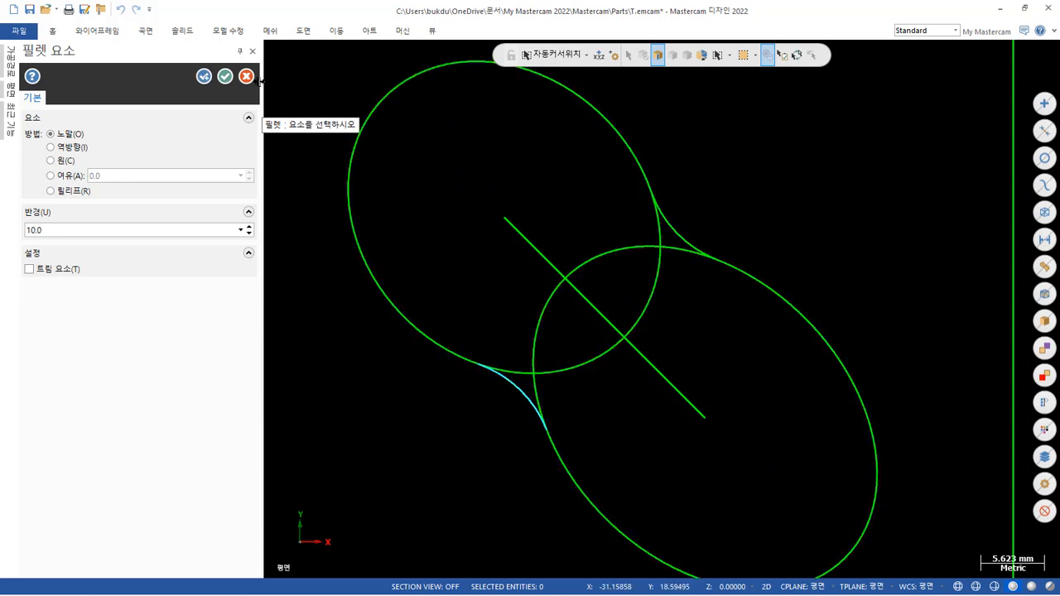
left_click(225, 75)
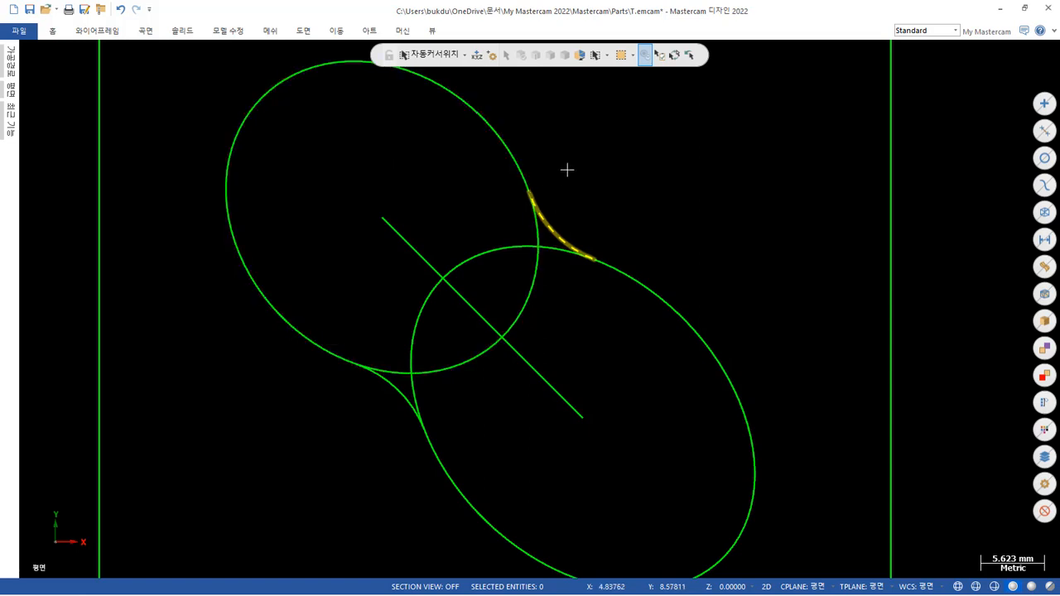
Inspect the upper-left ellipse's spline properties, including its start and end points, without changing anything.
left_click(478, 103)
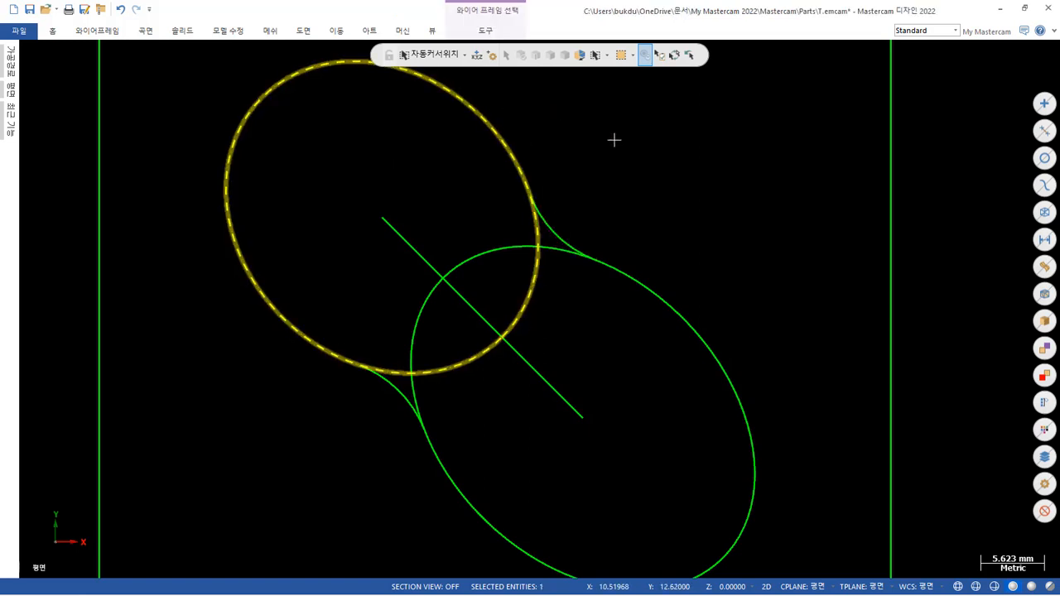
key("F4")
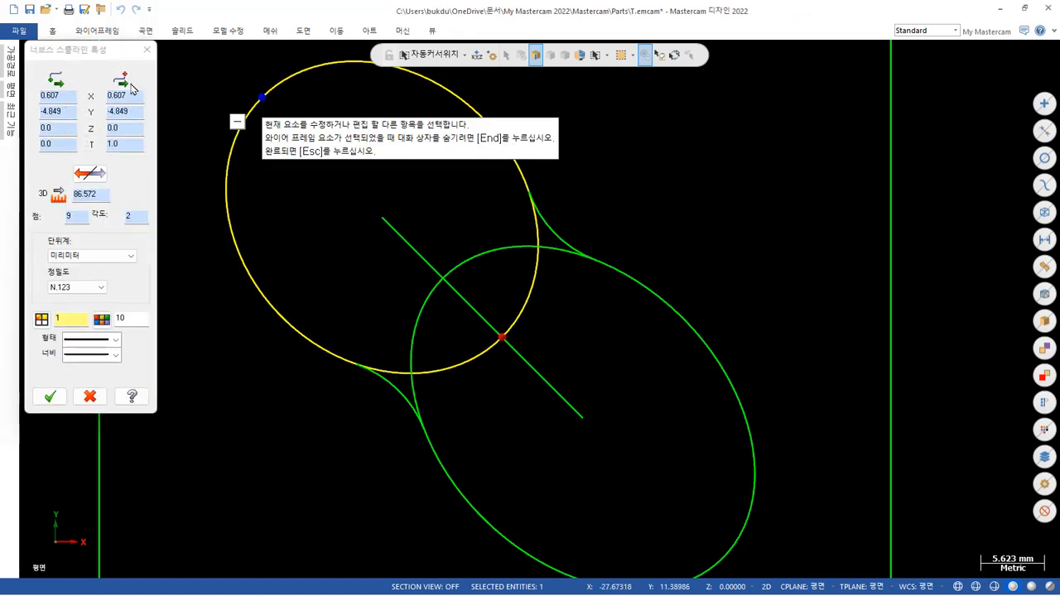
key("Escape")
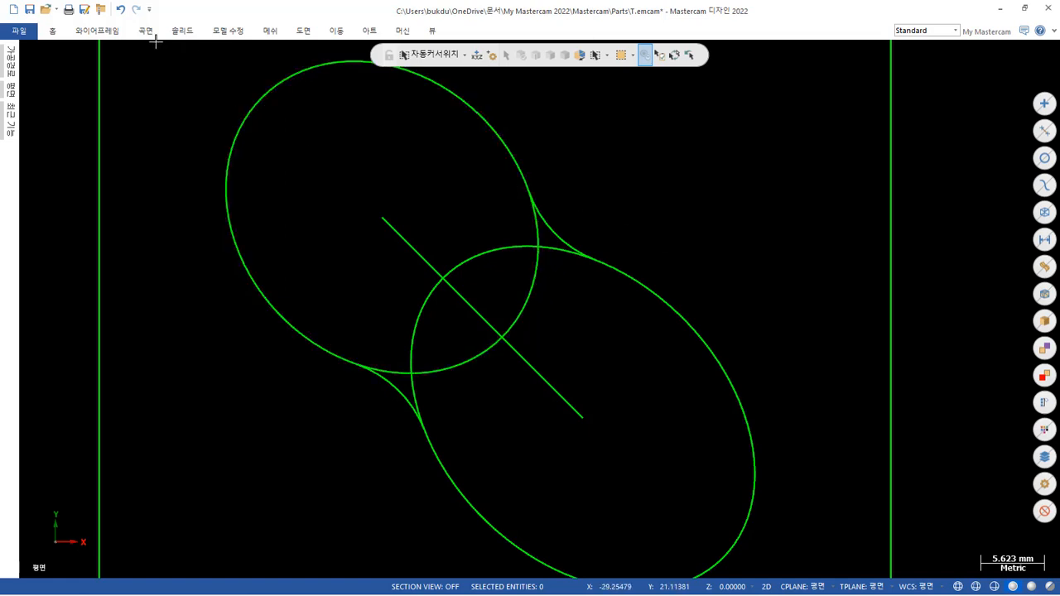
Trim the upper-left ellipse to the upper-right fillet arc using Trim to Entities with the trim-one-entity method.
left_click(106, 32)
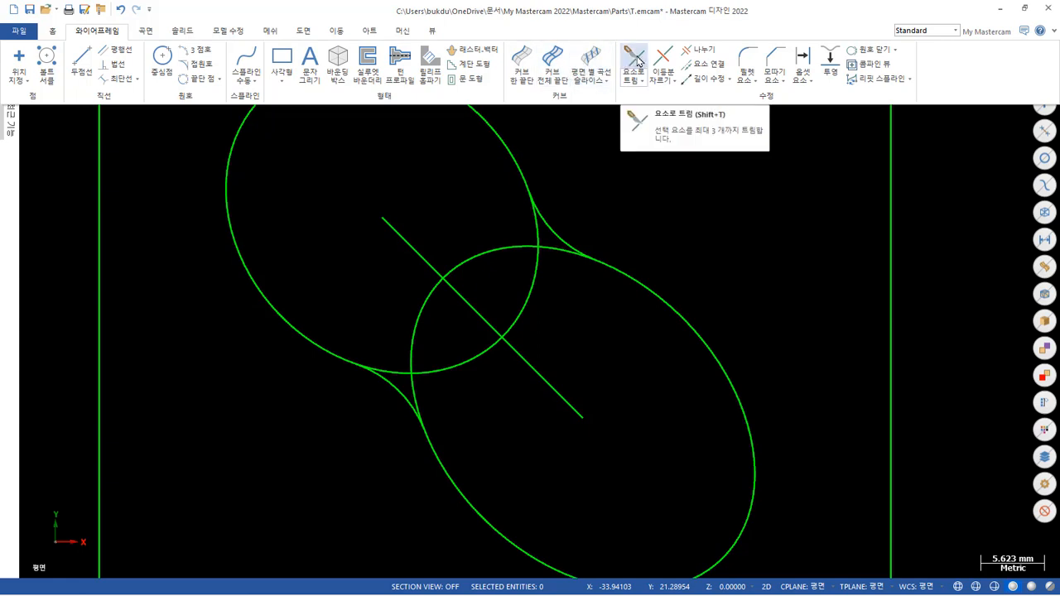
left_click(642, 81)
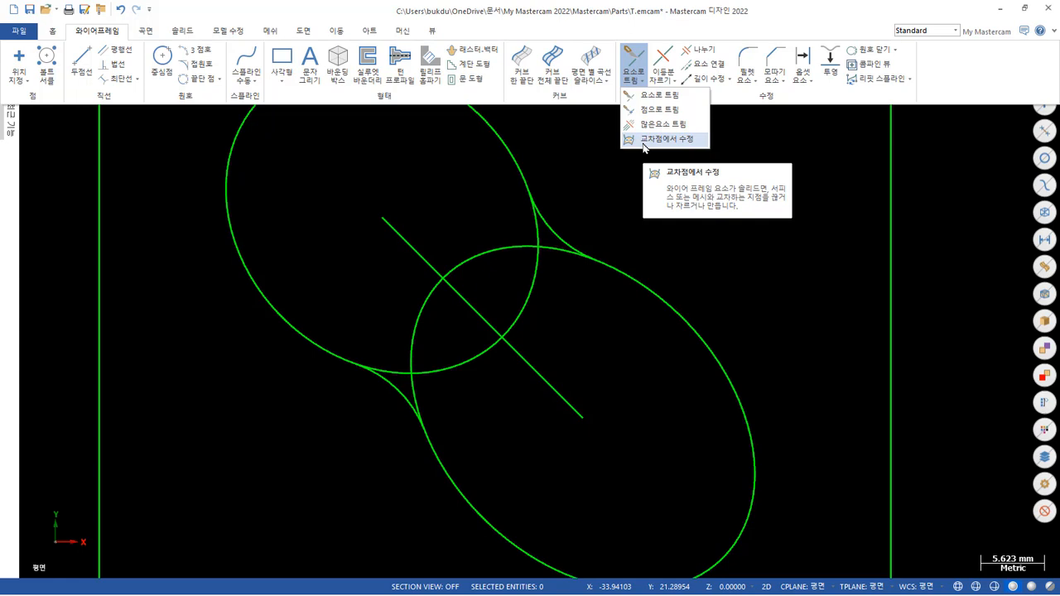
left_click(637, 60)
left_click(637, 60)
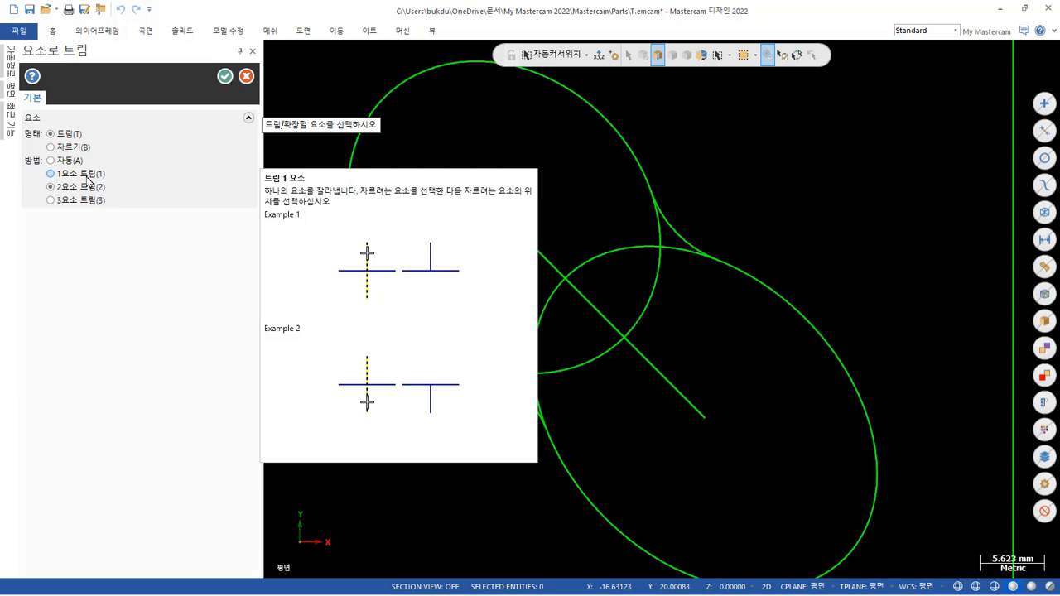
left_click(89, 178)
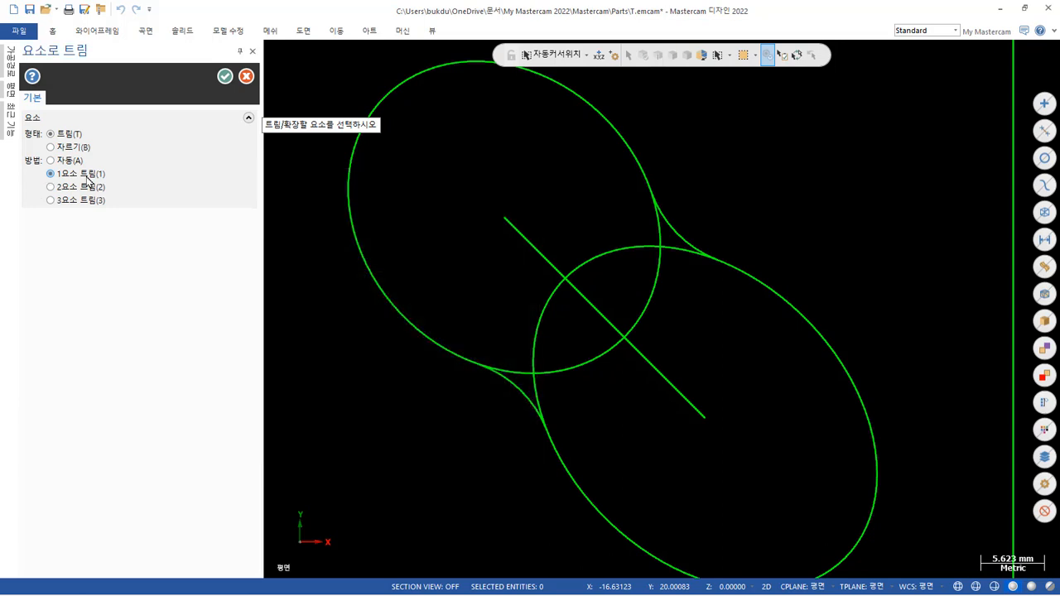
left_click(626, 140)
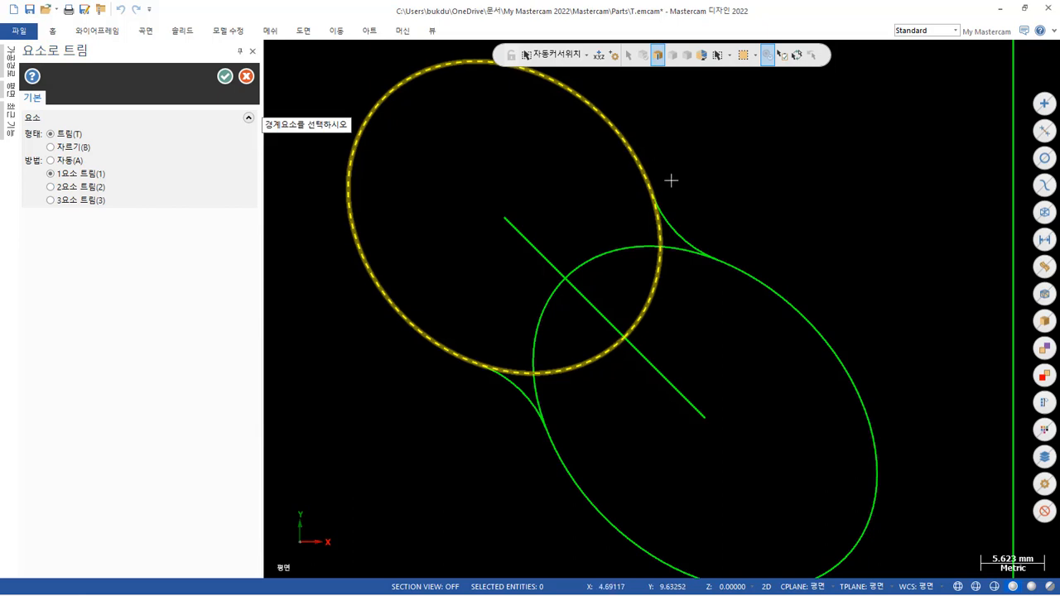
left_click(669, 208)
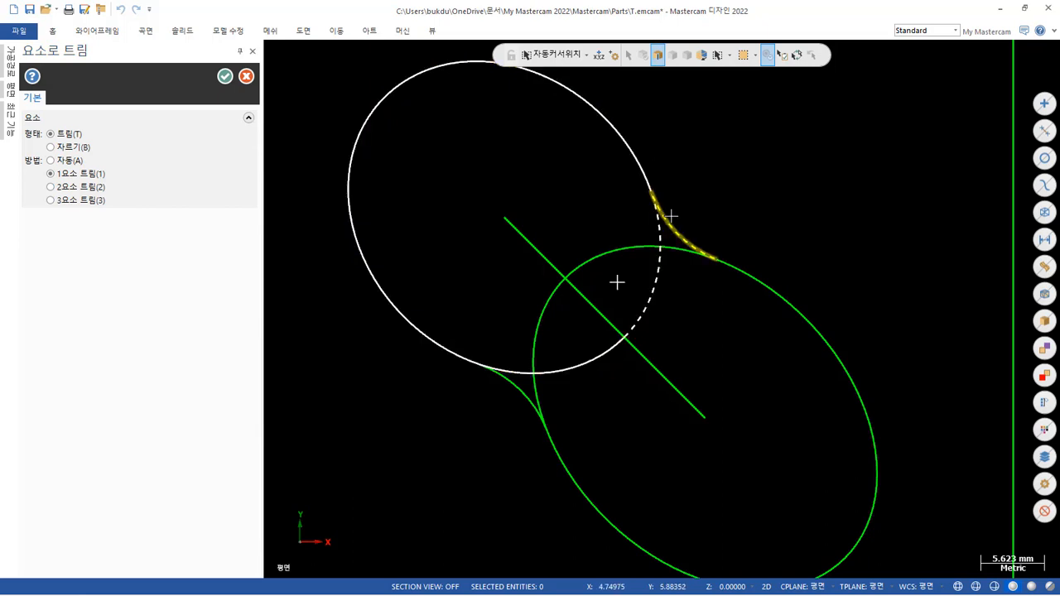
left_click(670, 216)
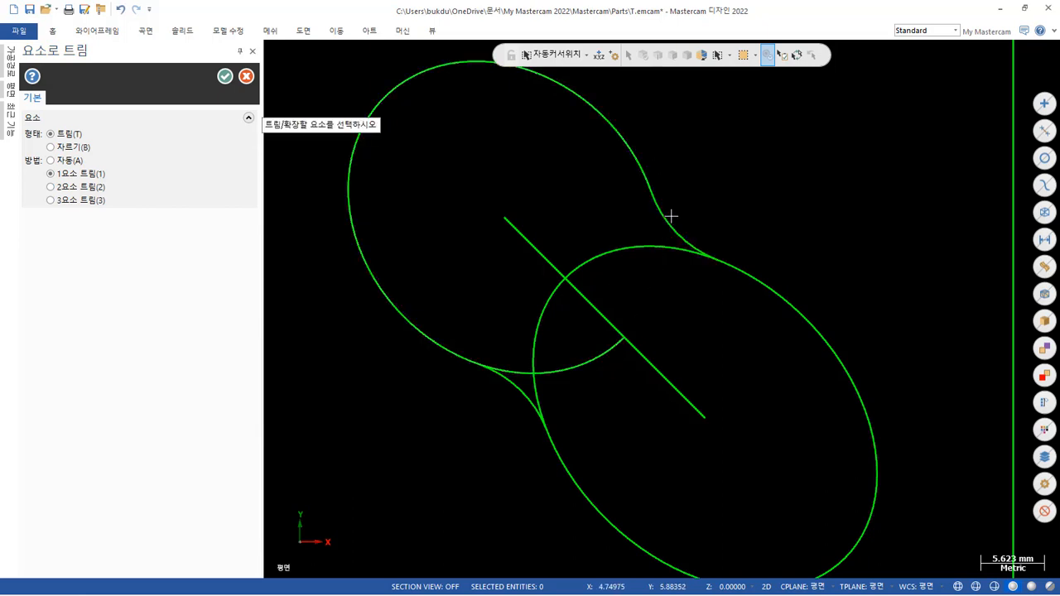
Try to trim the lower-right ellipse to the upper-right fillet arc, keeping its outer side.
left_click(815, 314)
left_click(700, 243)
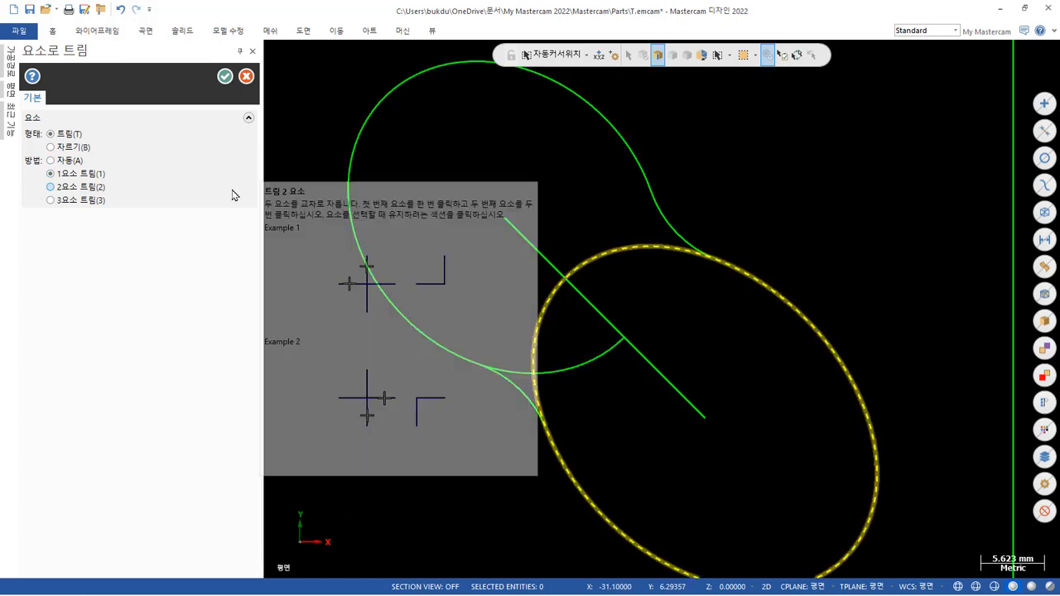
key("Escape")
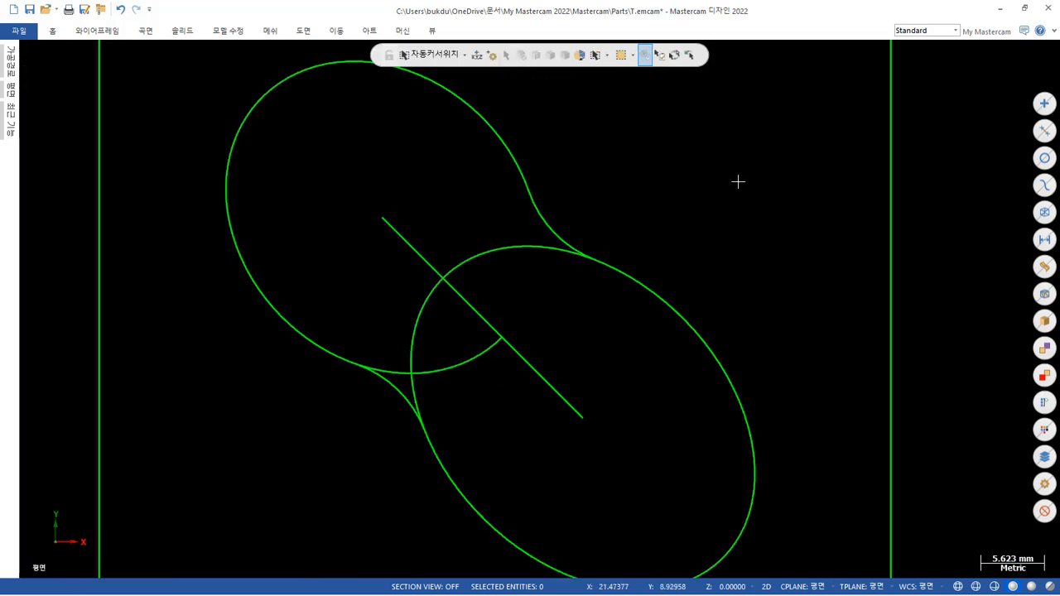
Trim the remaining inner end of the upper-left ellipse to the lower-left fillet arc.
key("t")
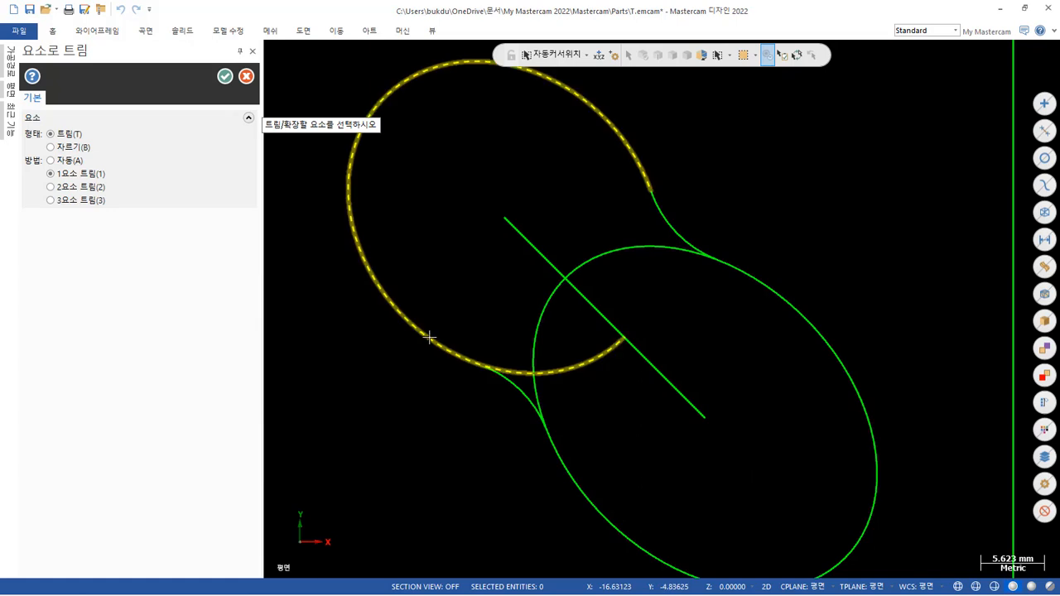
left_click(450, 355)
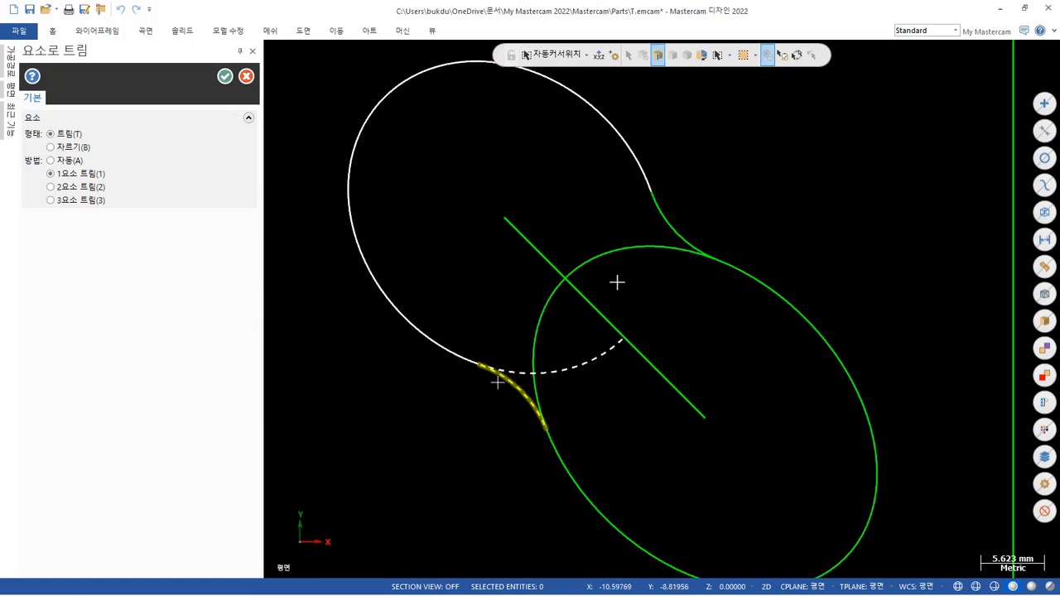
left_click(497, 381)
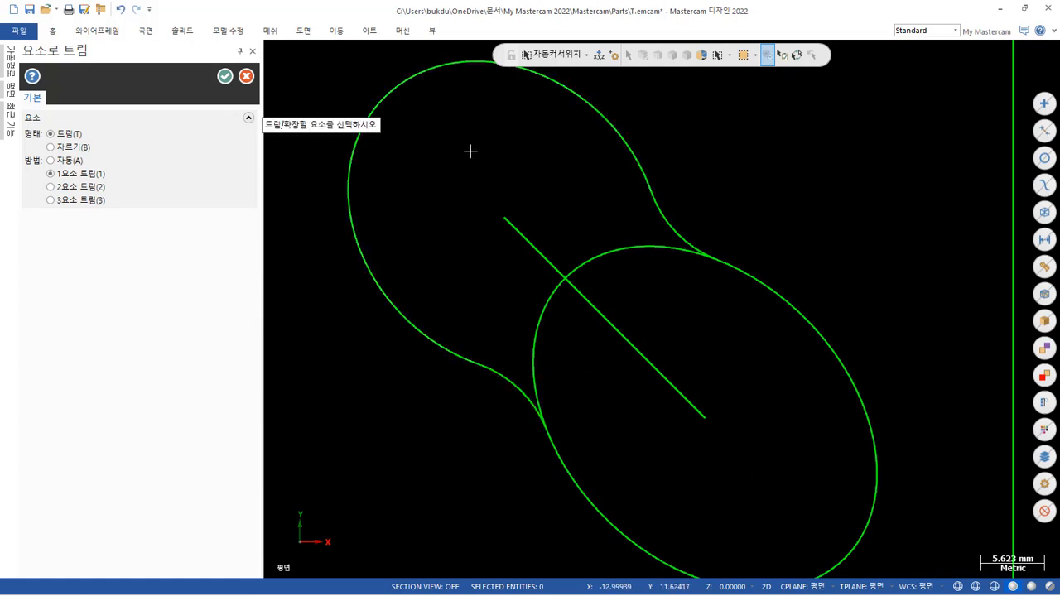
Try to trim the lower-right ellipse to the lower-left fillet arc with the trim-one-entity method.
scroll(471, 151, "down", 1)
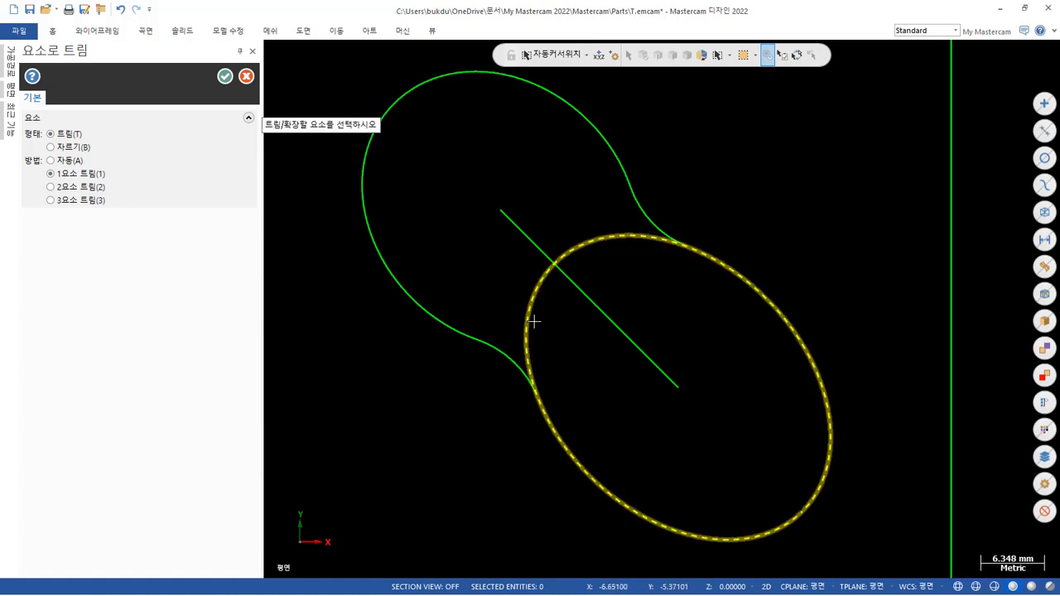
left_click(580, 473)
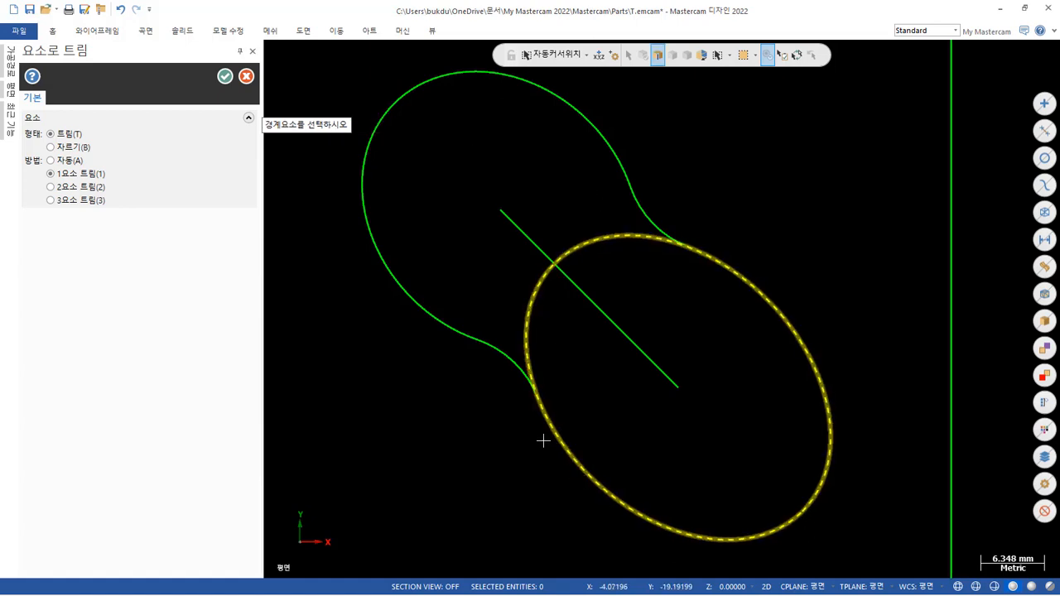
left_click(520, 375)
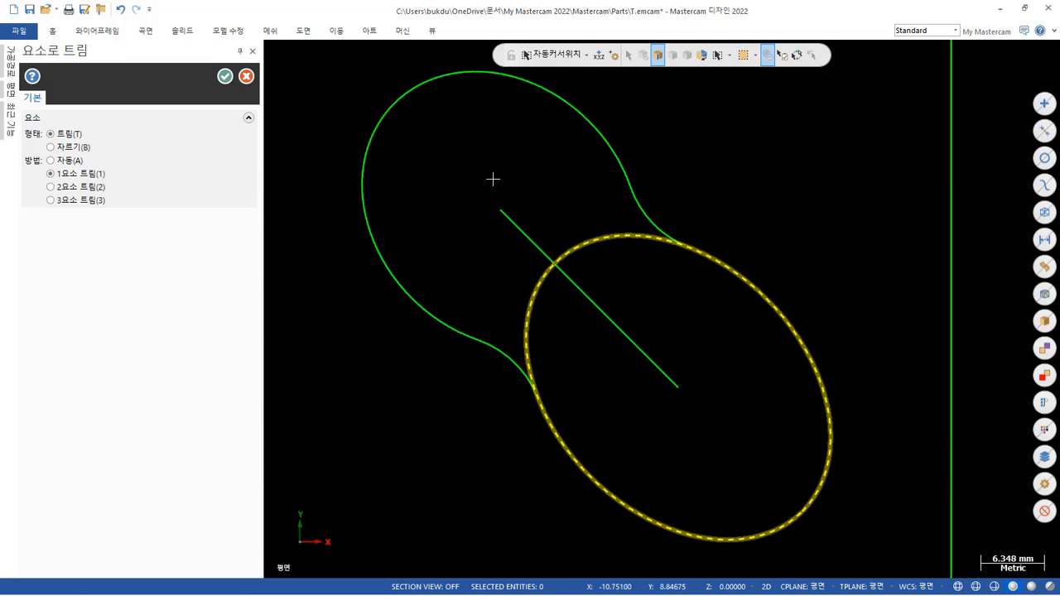
key("Escape")
key("t")
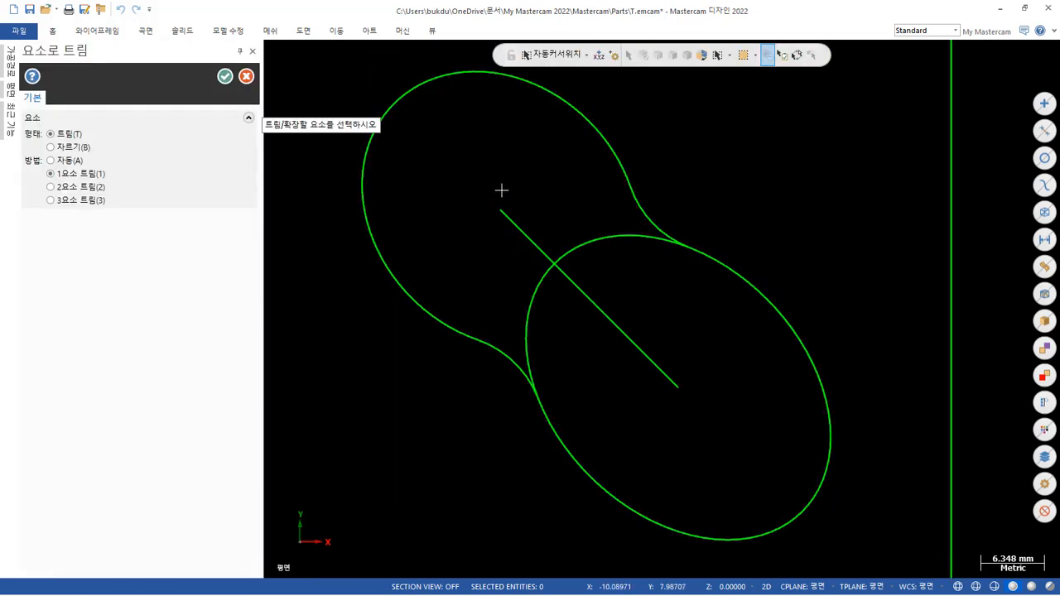
left_click(578, 239)
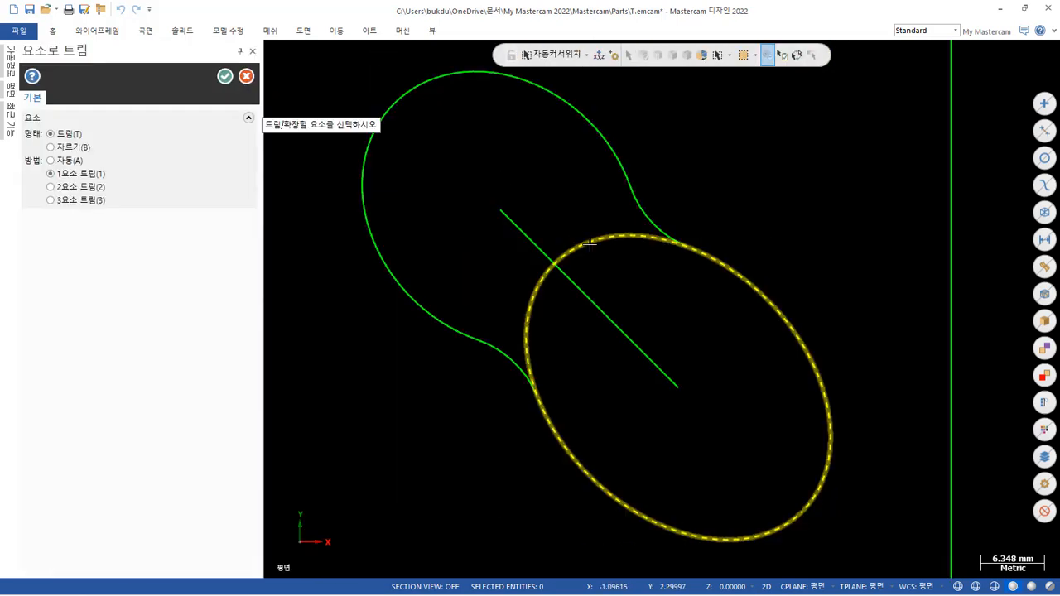
left_click(246, 75)
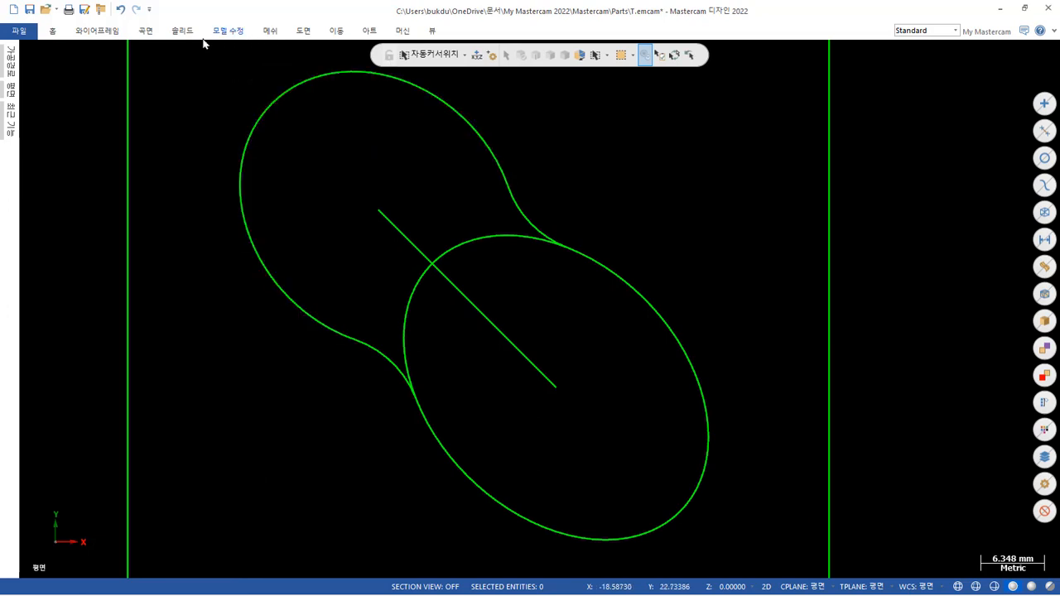
Remove the lower-right ellipse's two inner segments between the fillets with Divide set to trim, and finish the command.
left_click(113, 34)
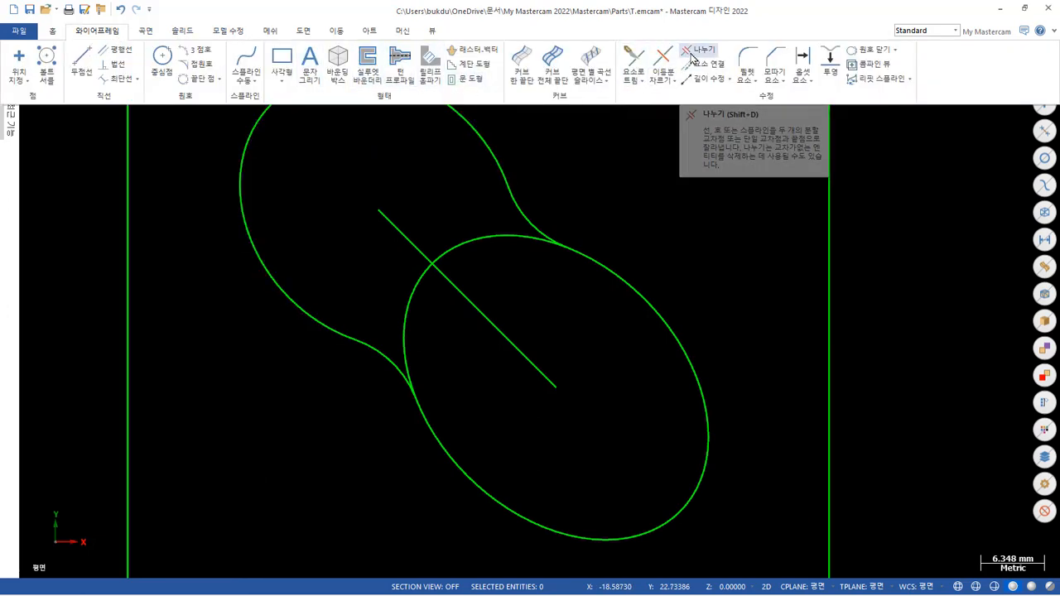
left_click(696, 54)
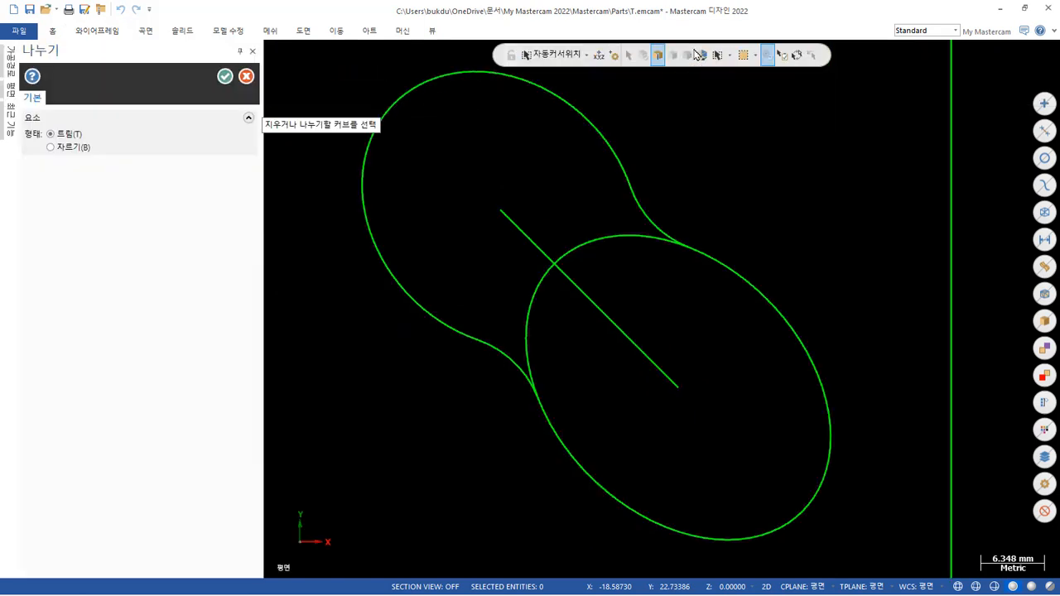
left_click(623, 234)
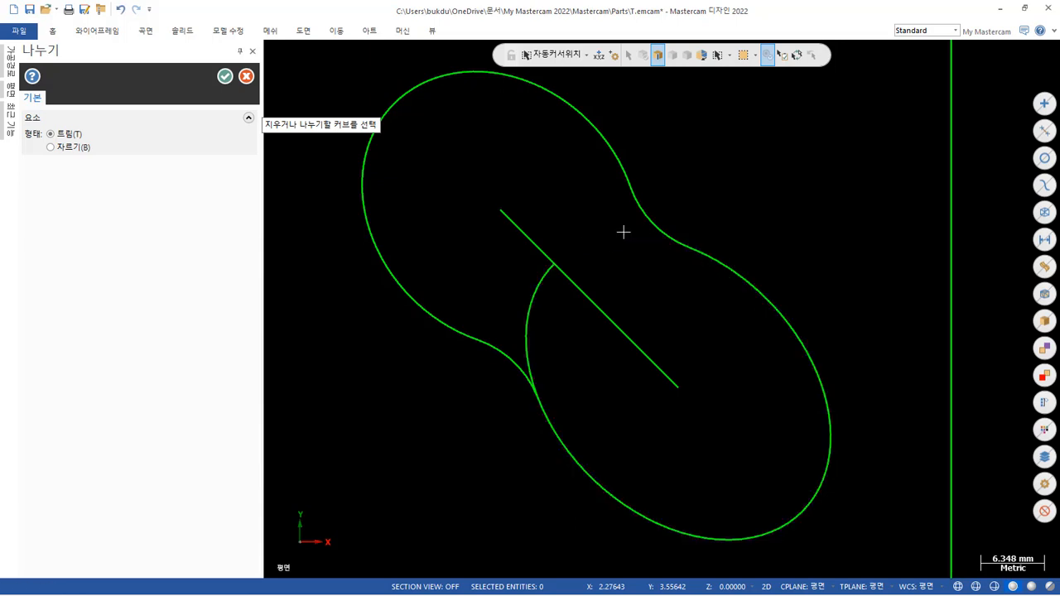
left_click(535, 319)
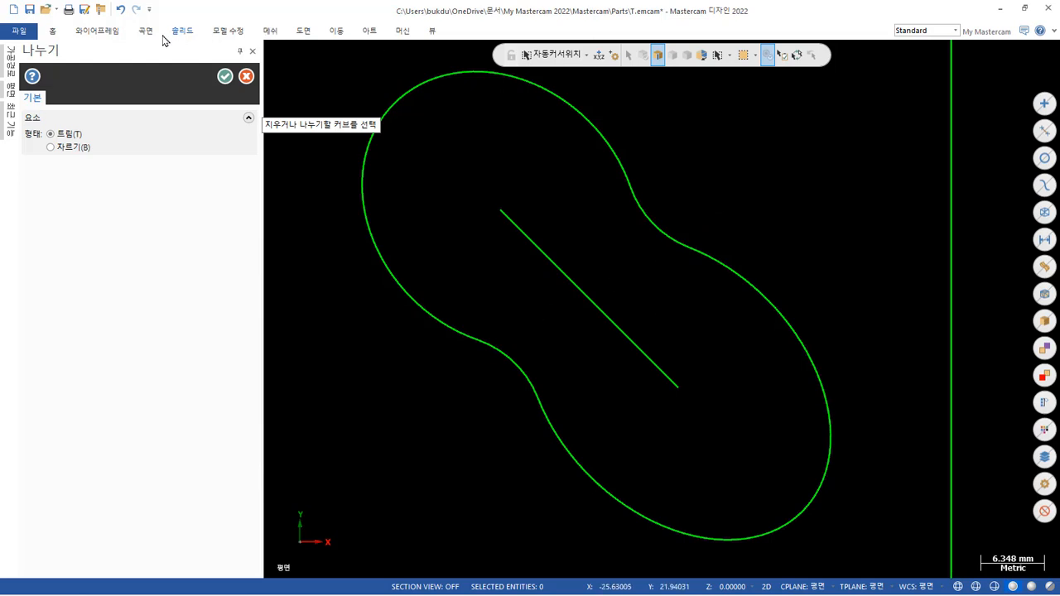
left_click(222, 76)
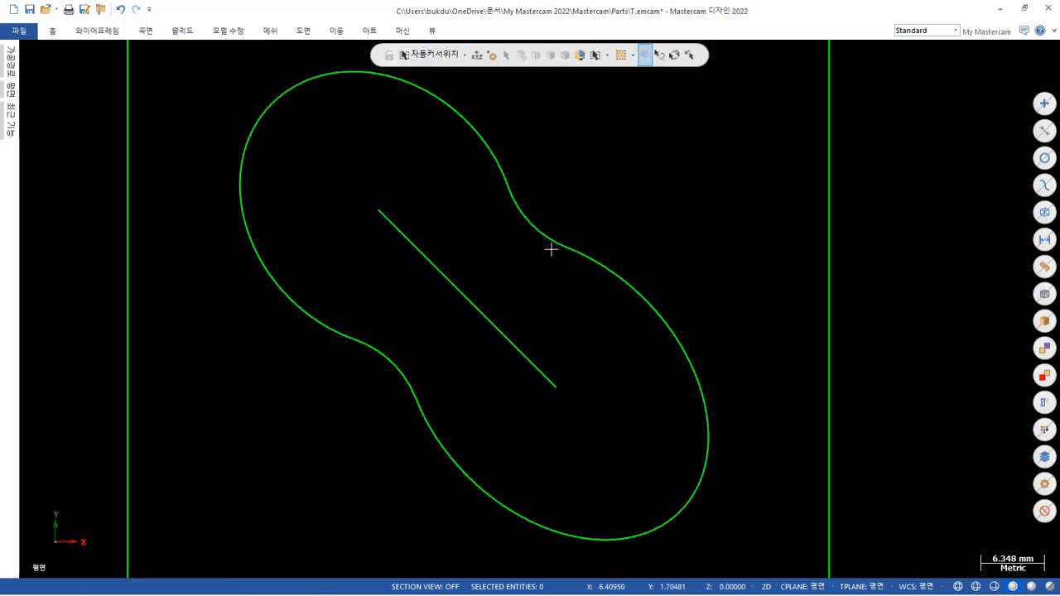
Check that the two-ellipse pocket outline can be selected as one continuous chain, and clear the selection.
scroll(682, 200, "down", 1)
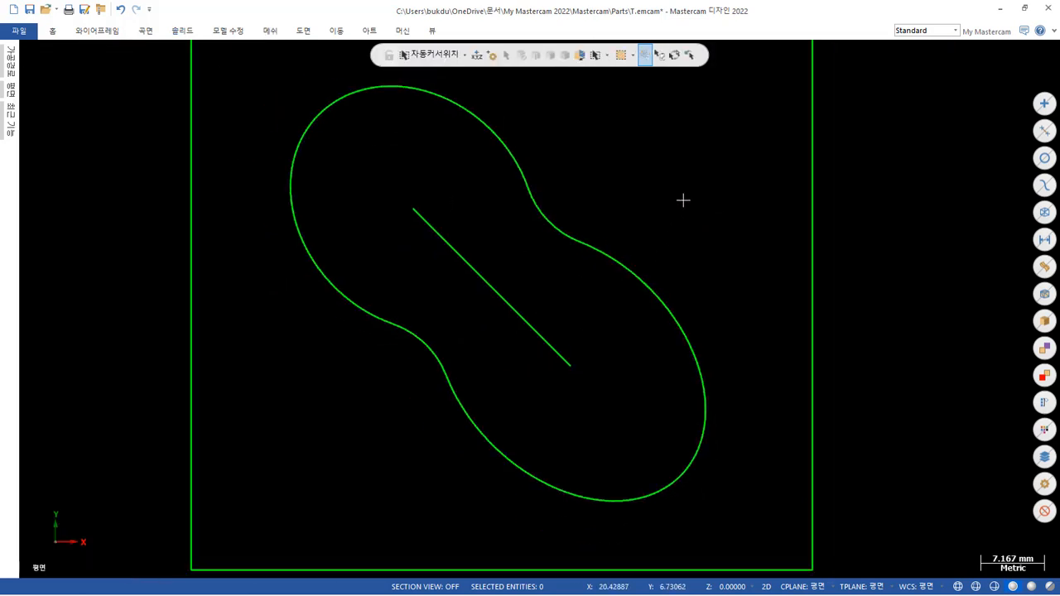
double_click(486, 118)
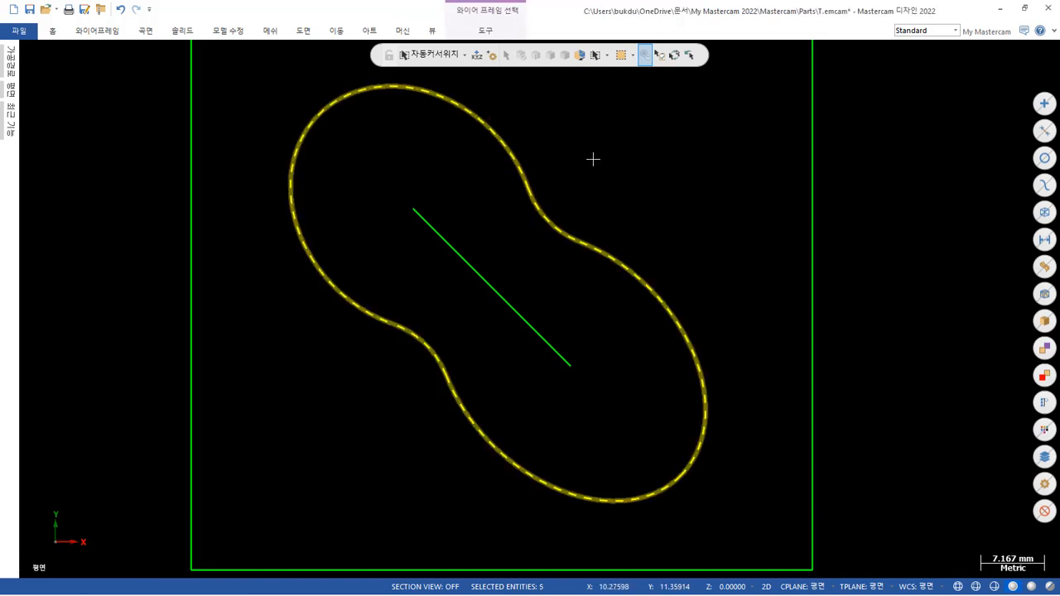
key("Escape")
scroll(649, 240, "down", 1)
scroll(653, 217, "down", 2)
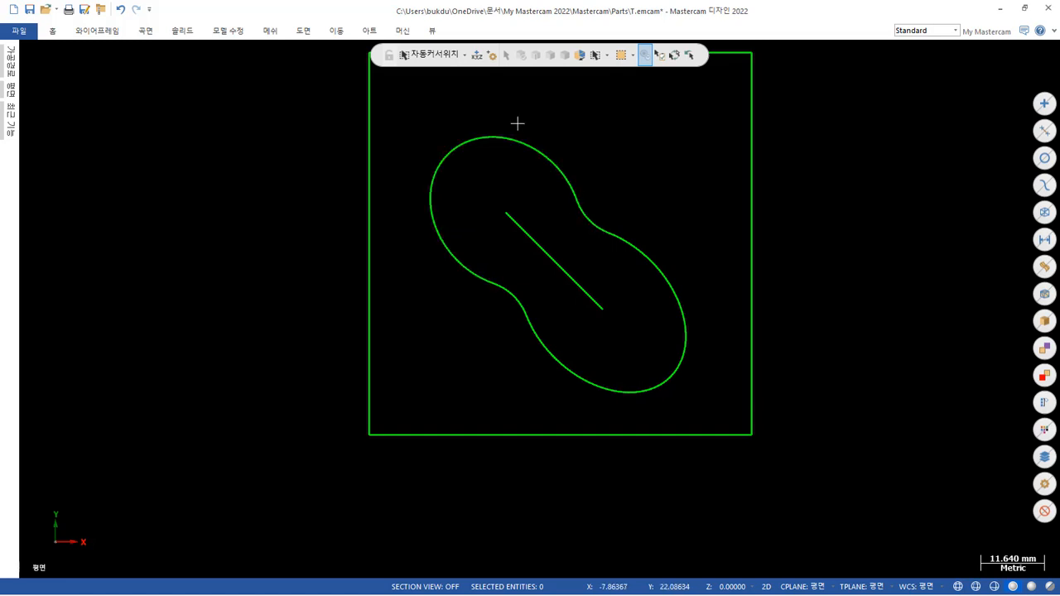
double_click(563, 173)
key("Escape")
Offset the whole two-ellipse pocket outline as a chain, using the copy method with one instance at 5 mm.
left_click(335, 31)
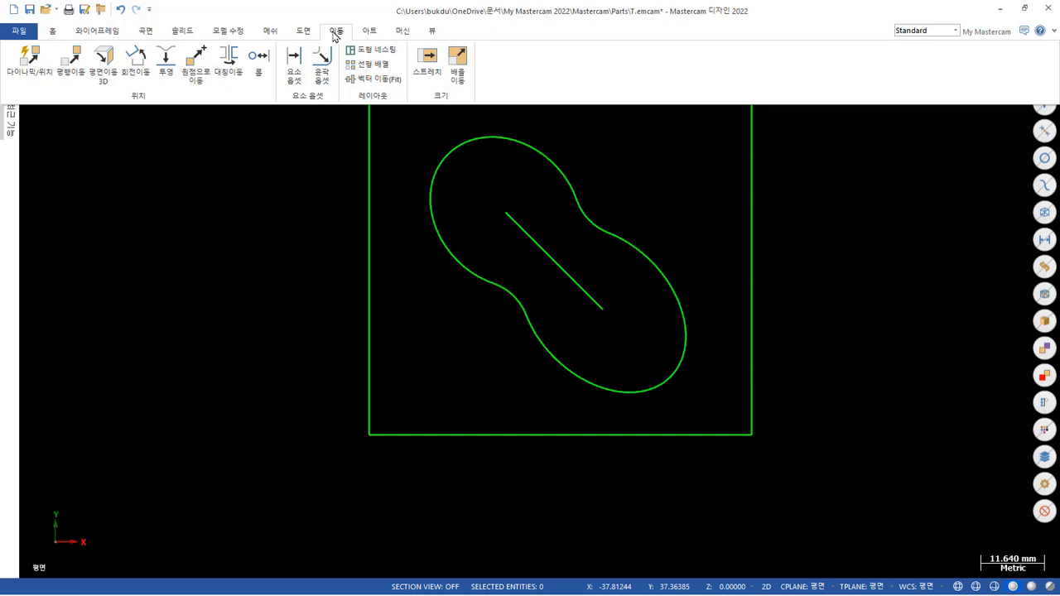
left_click(322, 63)
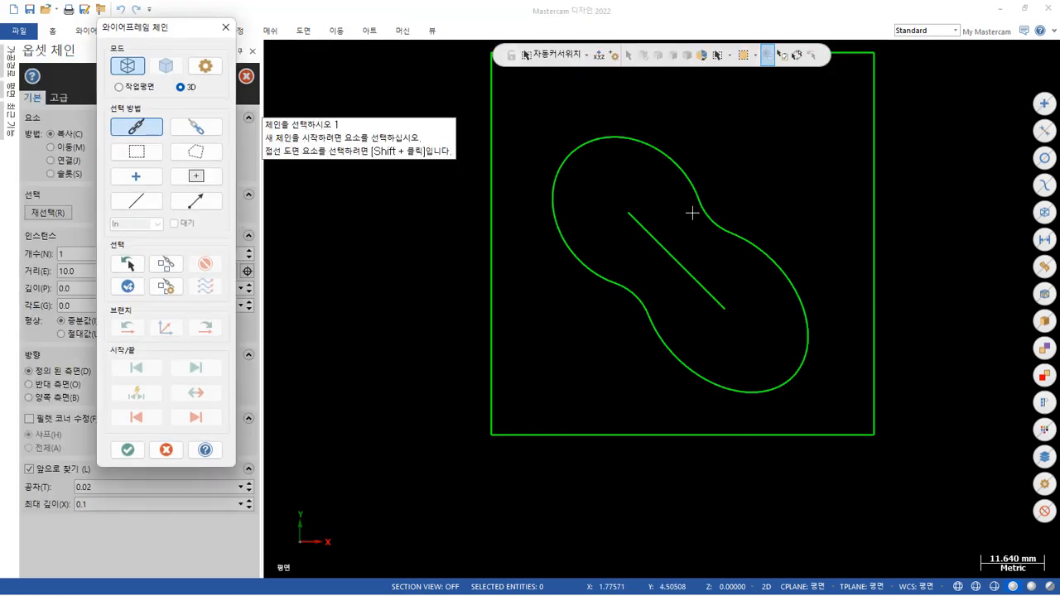
left_click(699, 201)
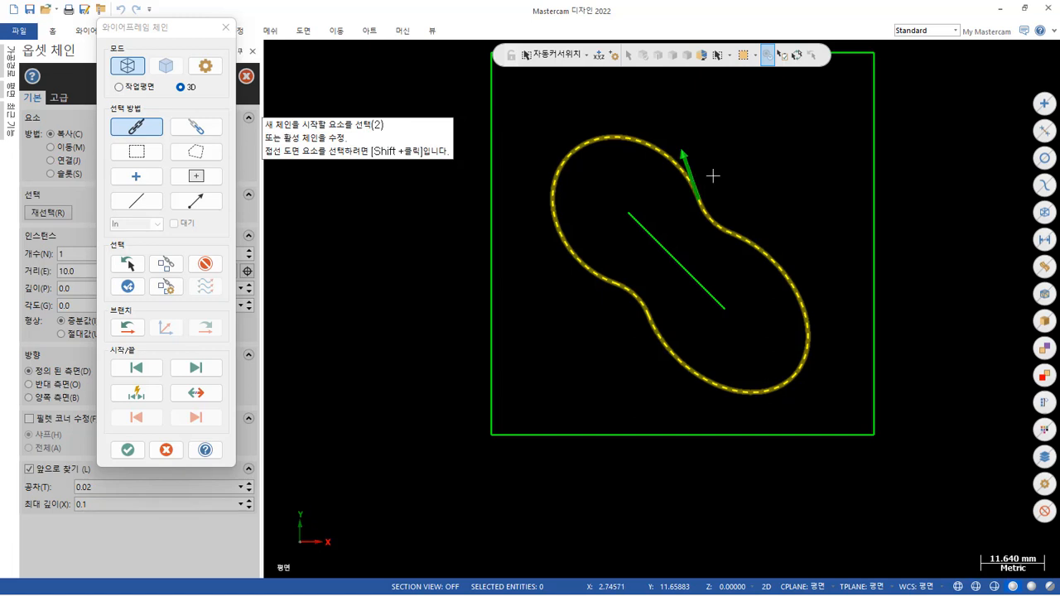
left_click(128, 450)
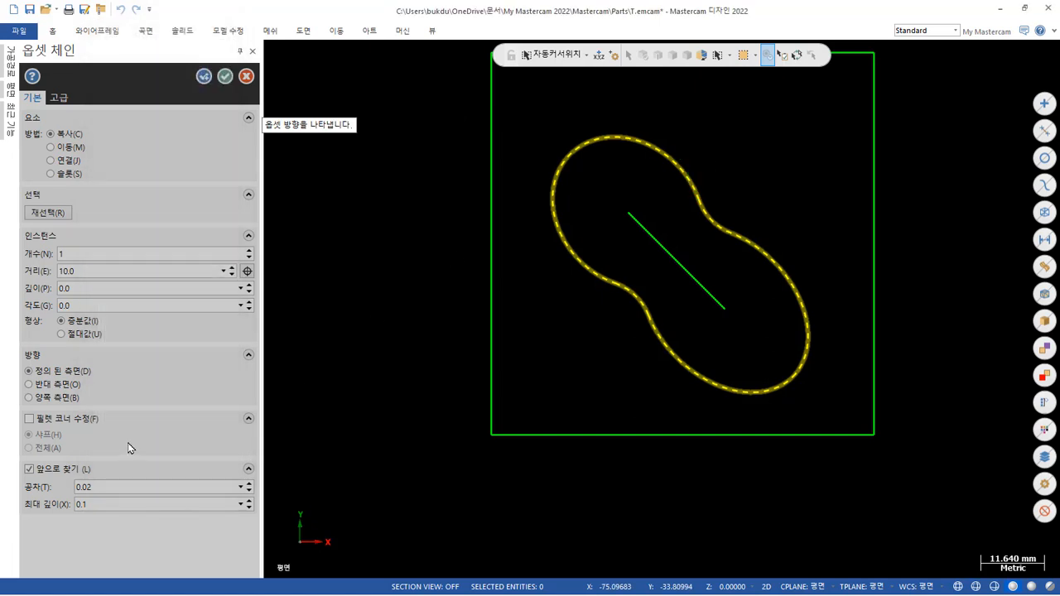
left_click(537, 336)
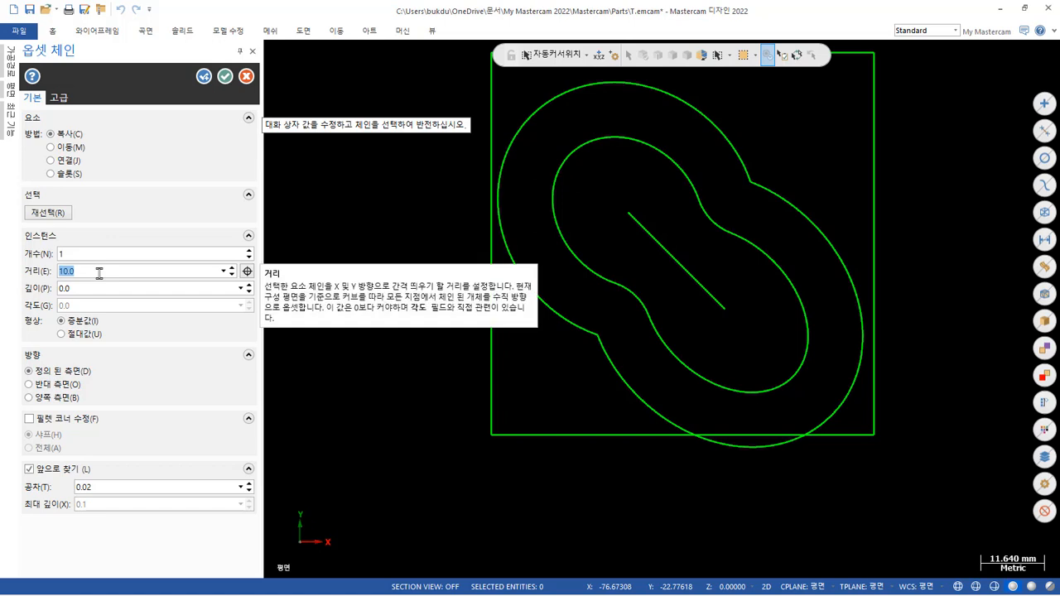
type("5")
key("Return")
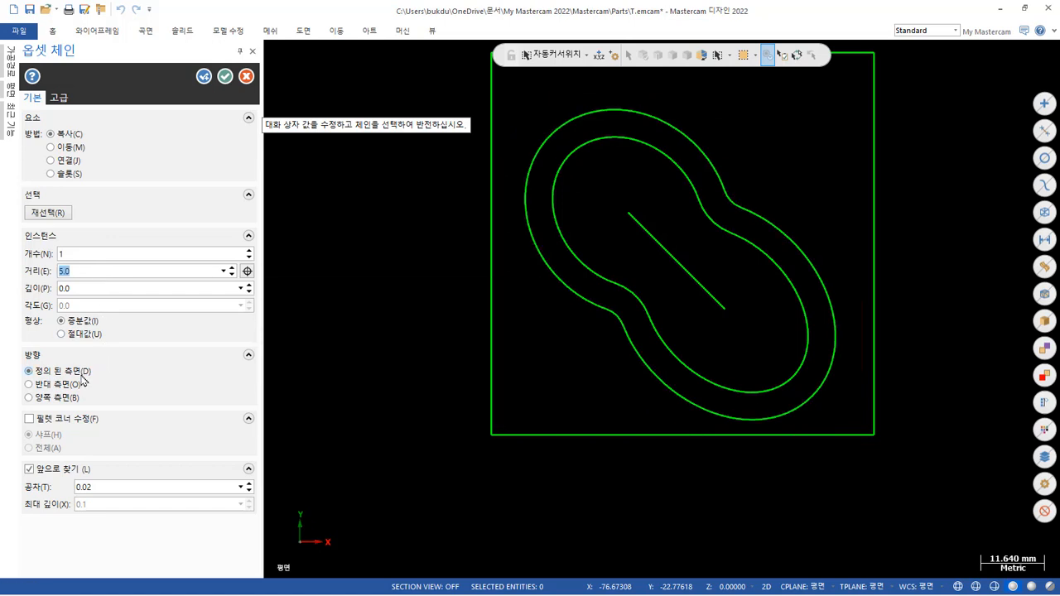
Switch the chain offset to the opposite side so the copy lies inside the pocket outline, and accept it.
left_click(55, 391)
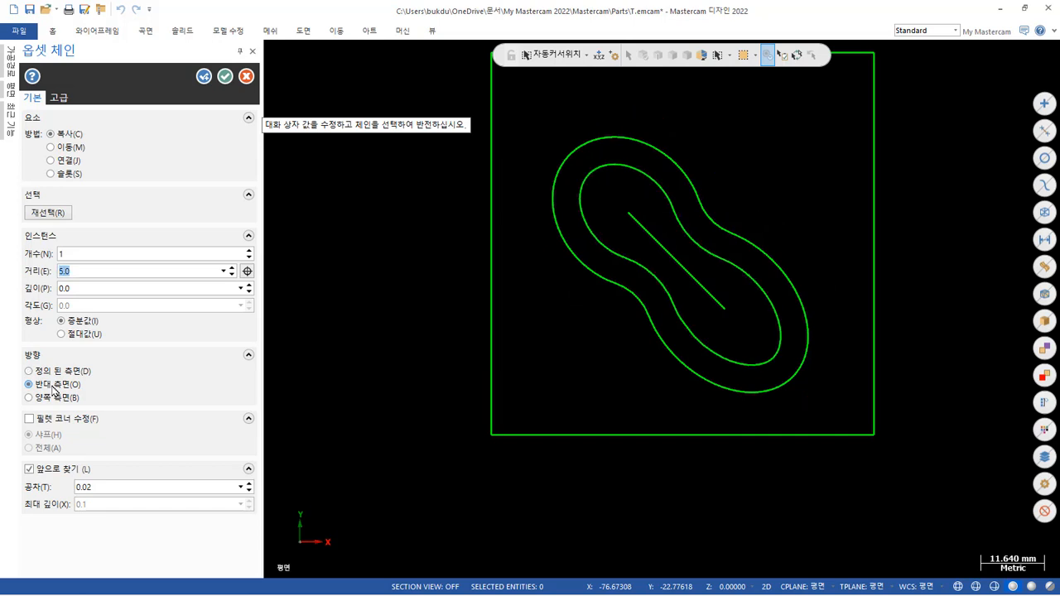
scroll(688, 253, "up", 2)
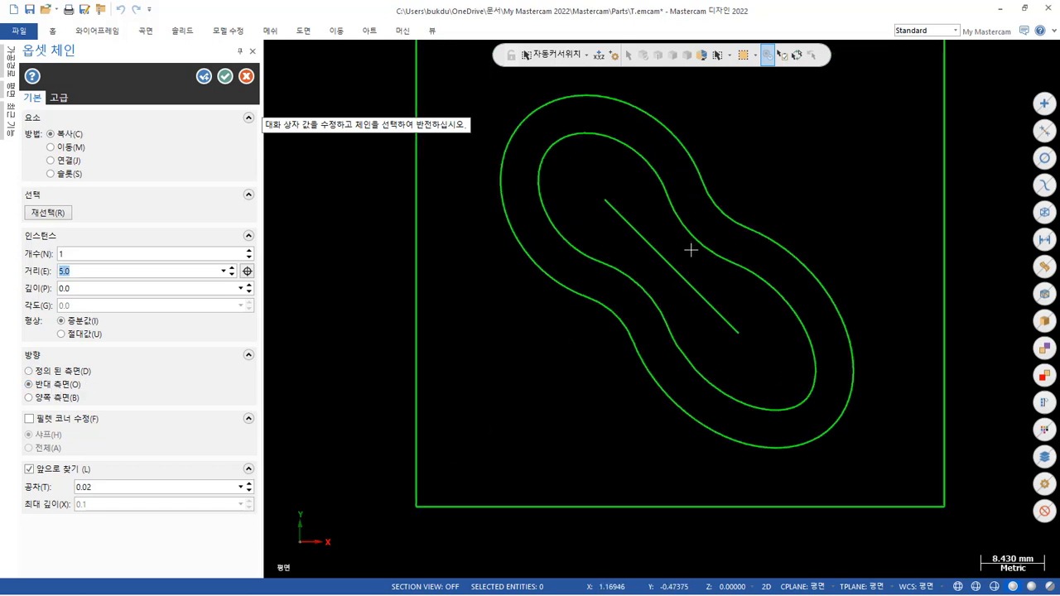
scroll(690, 249, "up", 2)
scroll(690, 249, "up", 2)
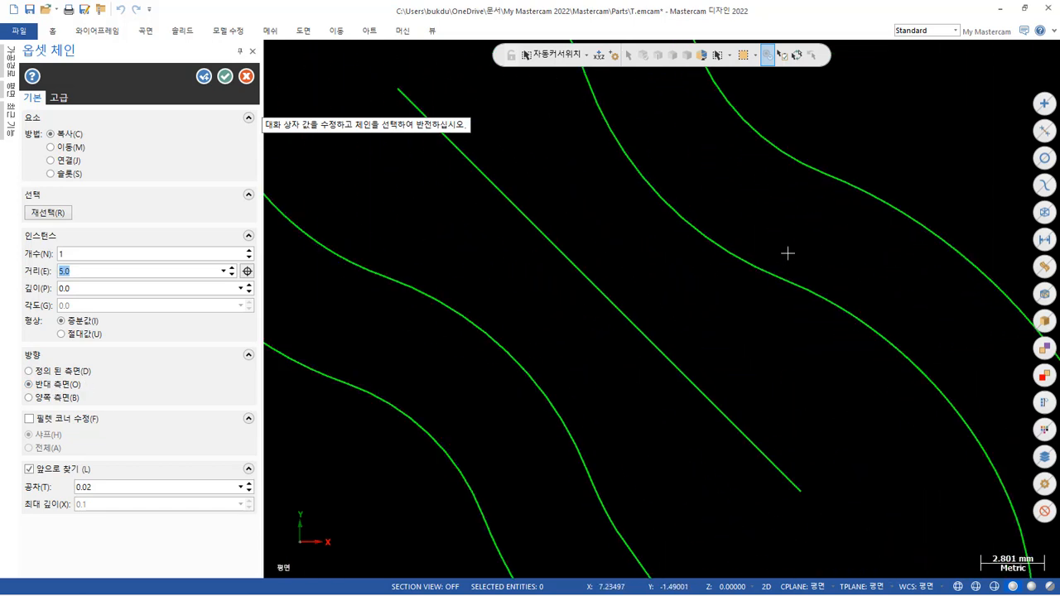
scroll(740, 253, "down", 1)
scroll(730, 281, "down", 2)
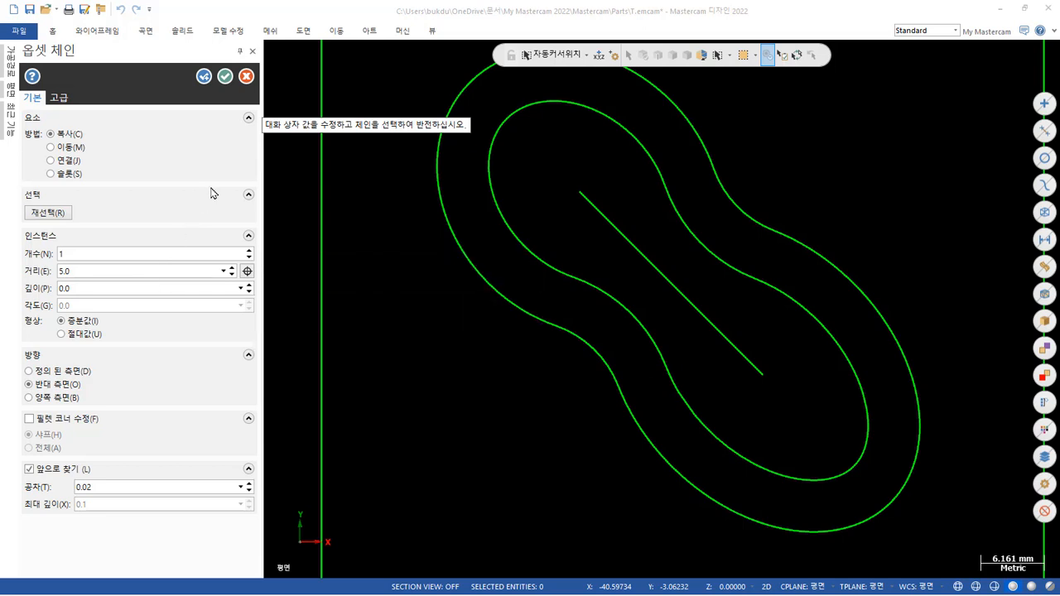
left_click(224, 77)
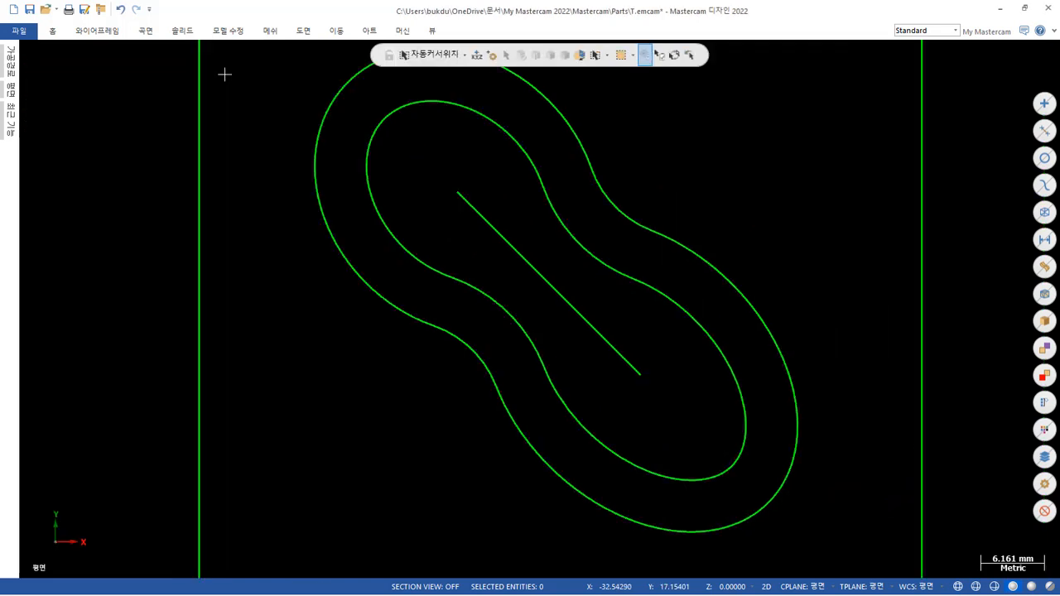
Translate the complete inner offset outline by Z -6 mm, using the move method instead of copy.
scroll(684, 253, "down", 2)
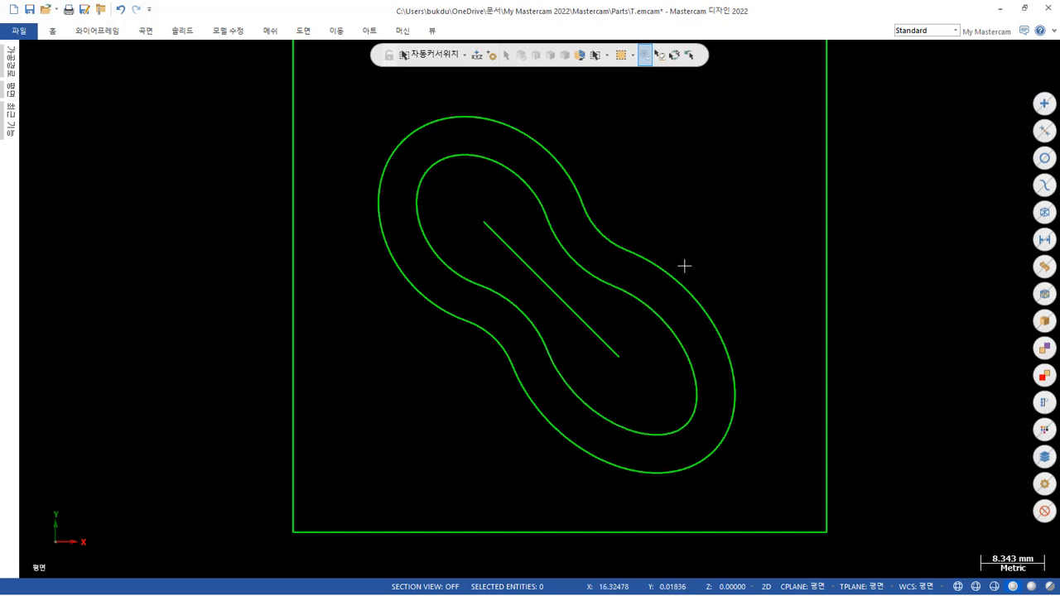
scroll(684, 266, "down", 1)
middle_click_drag(691, 231, 667, 218)
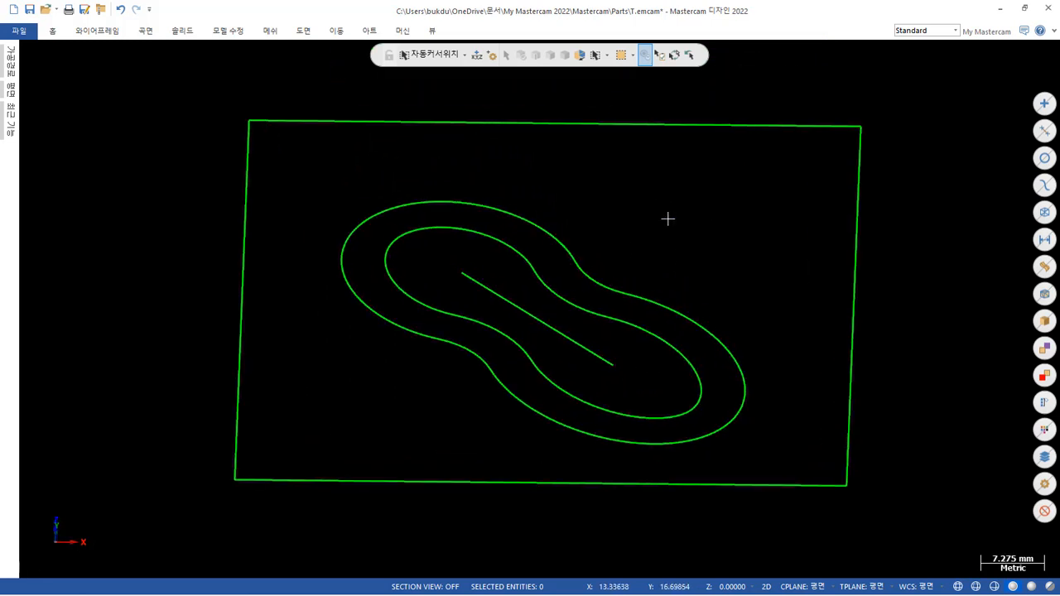
double_click(521, 251)
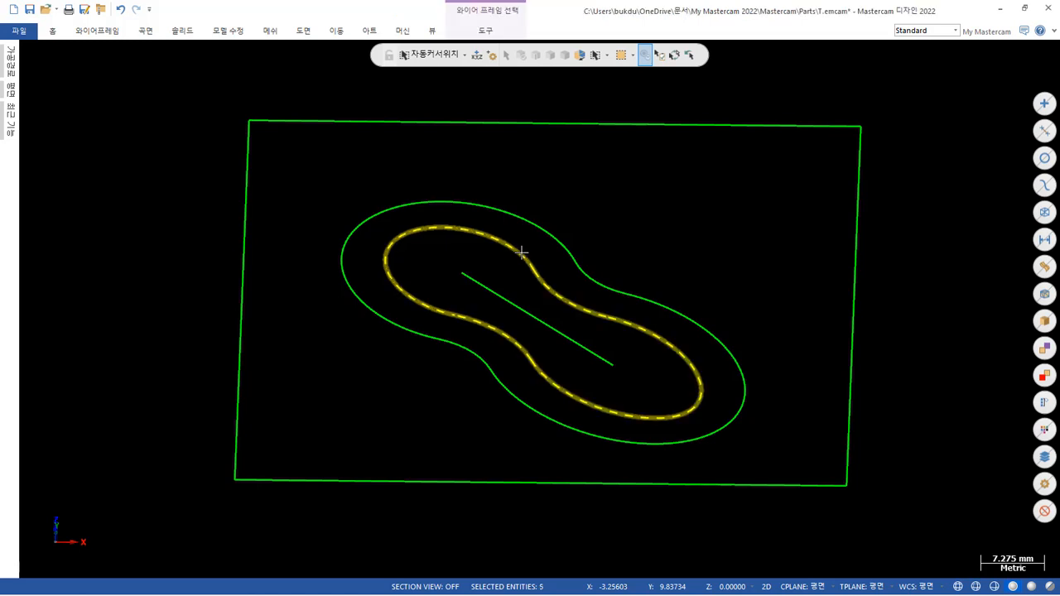
left_click(336, 32)
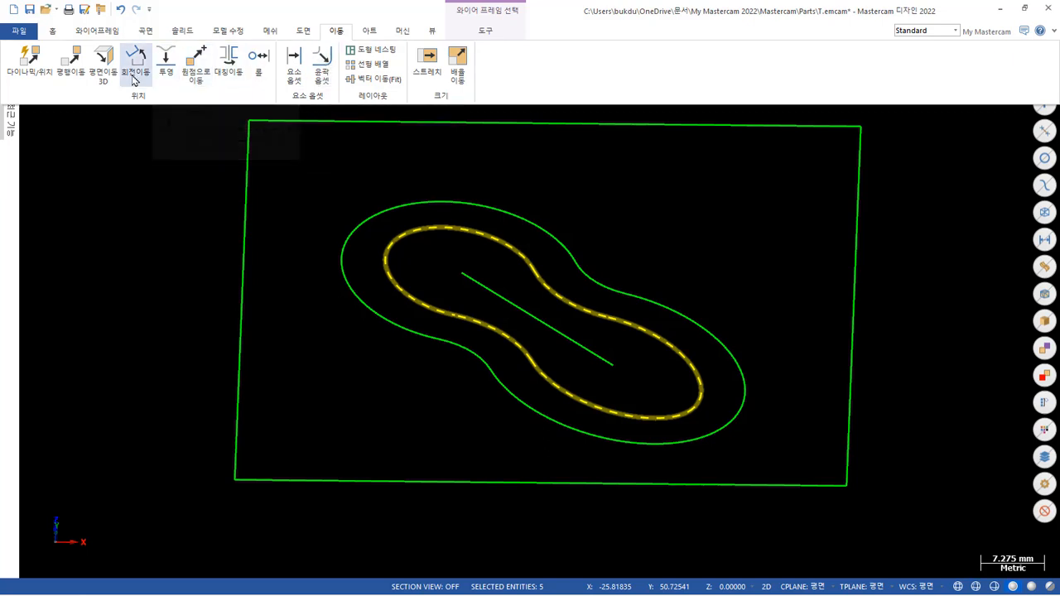
left_click(70, 60)
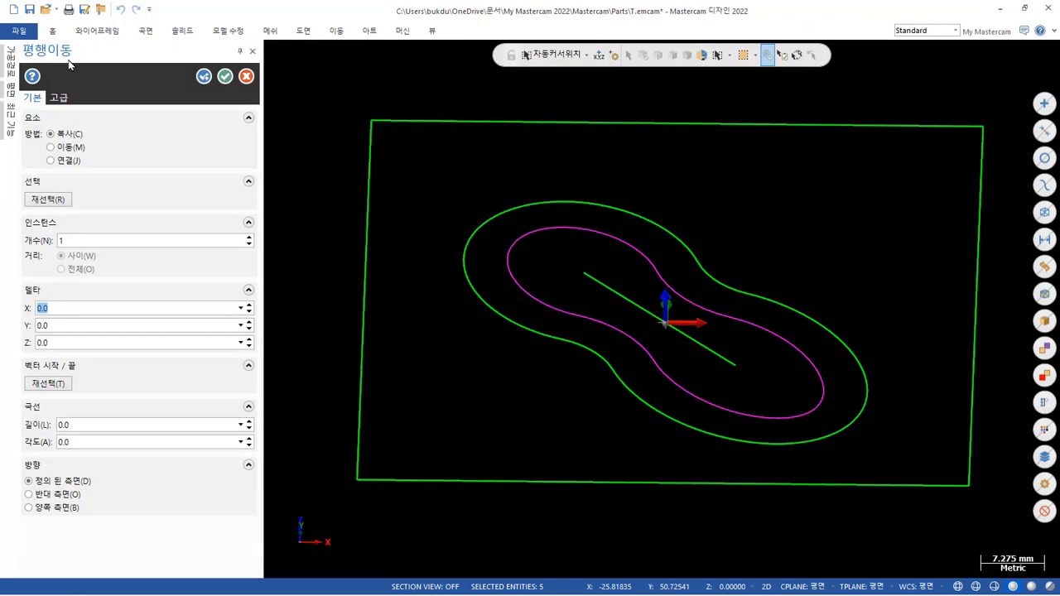
left_click(89, 346)
type("-6")
key("Return")
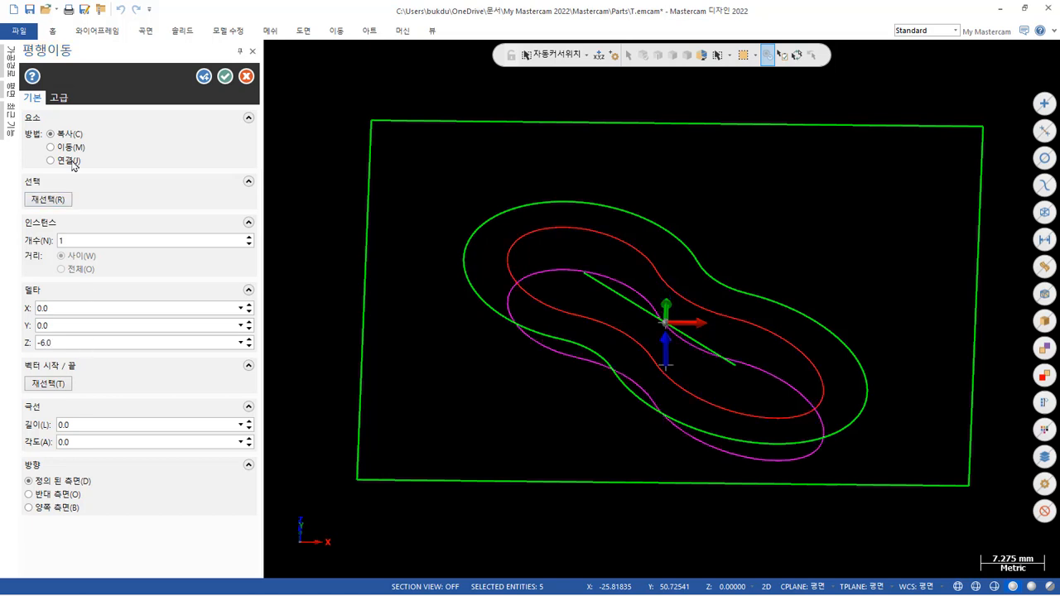
left_click(51, 147)
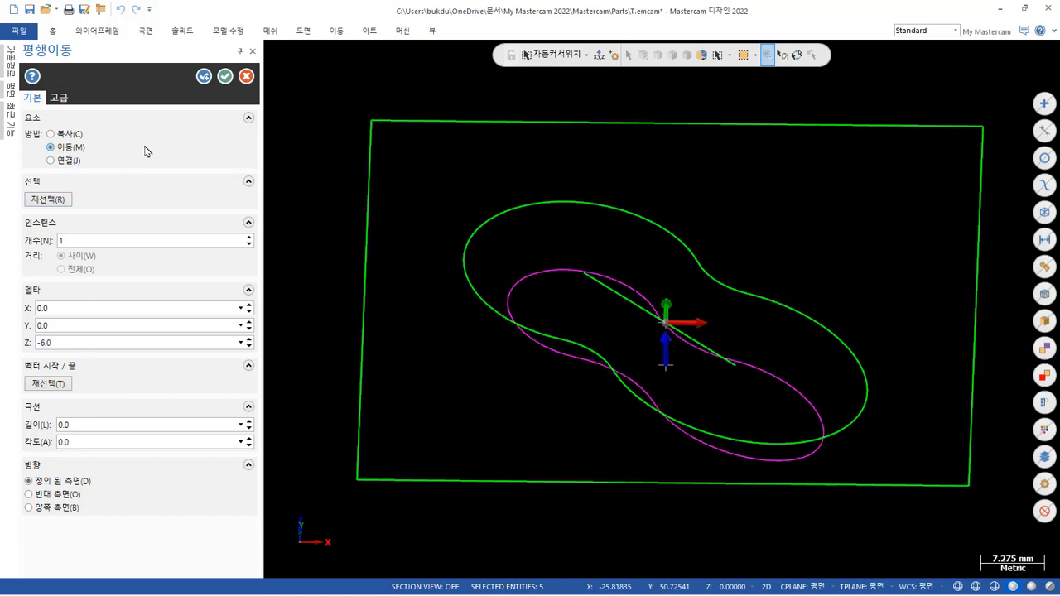
left_click(225, 76)
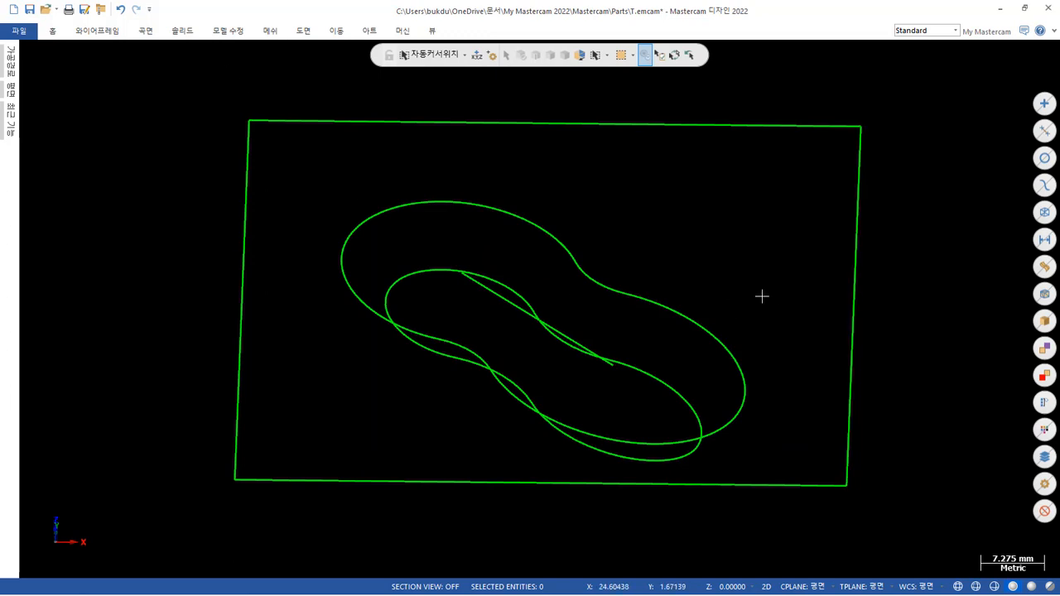
Delete the diagonal construction line in the middle of the pocket.
middle_click_drag(759, 291, 766, 263)
left_click(585, 321)
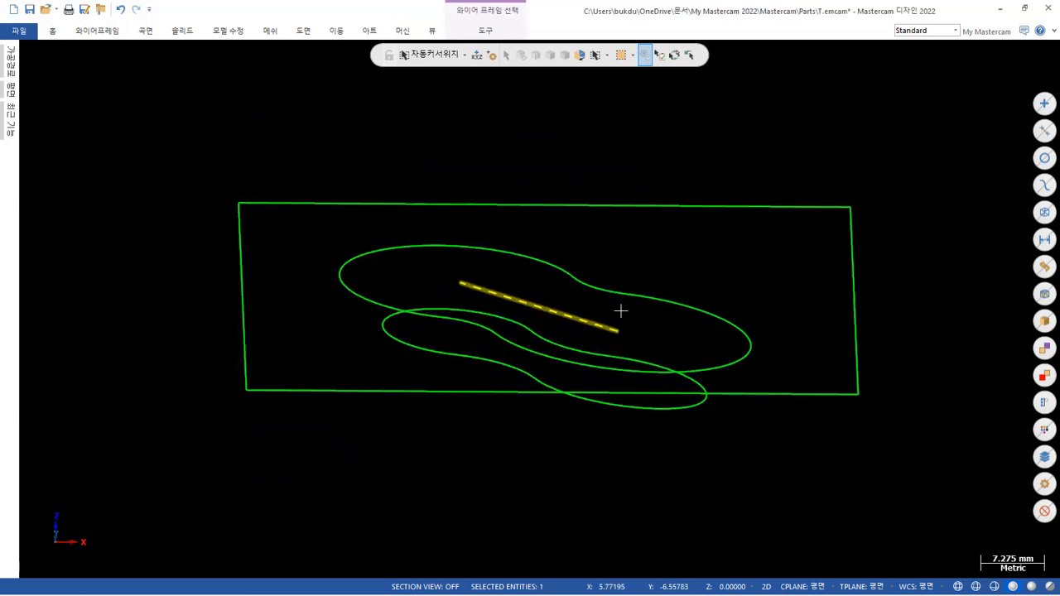
key("Delete")
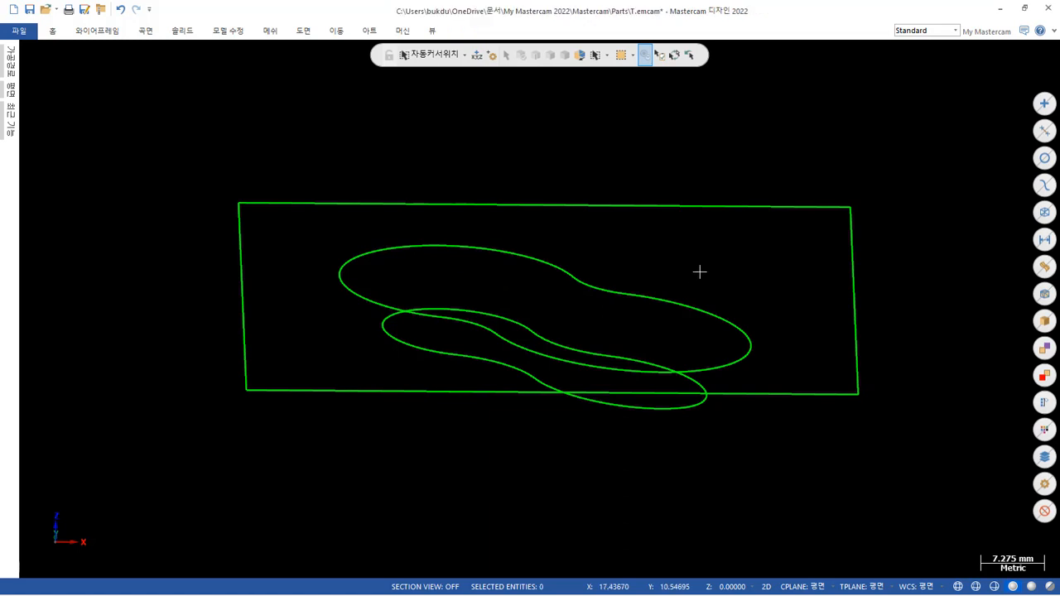
Try to loft a solid body between the upper pocket outline and the smaller inner outline below it, chaining both in 3D.
scroll(756, 124, "down", 1)
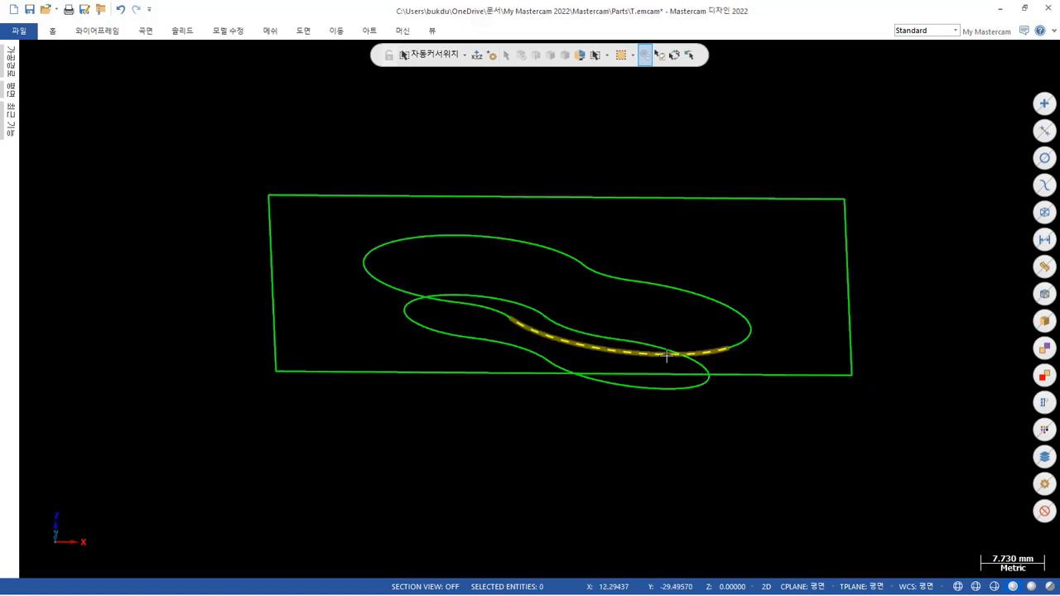
mouse_move(738, 246)
middle_mouse_down()
mouse_move(680, 291)
mouse_move(693, 279)
middle_mouse_up()
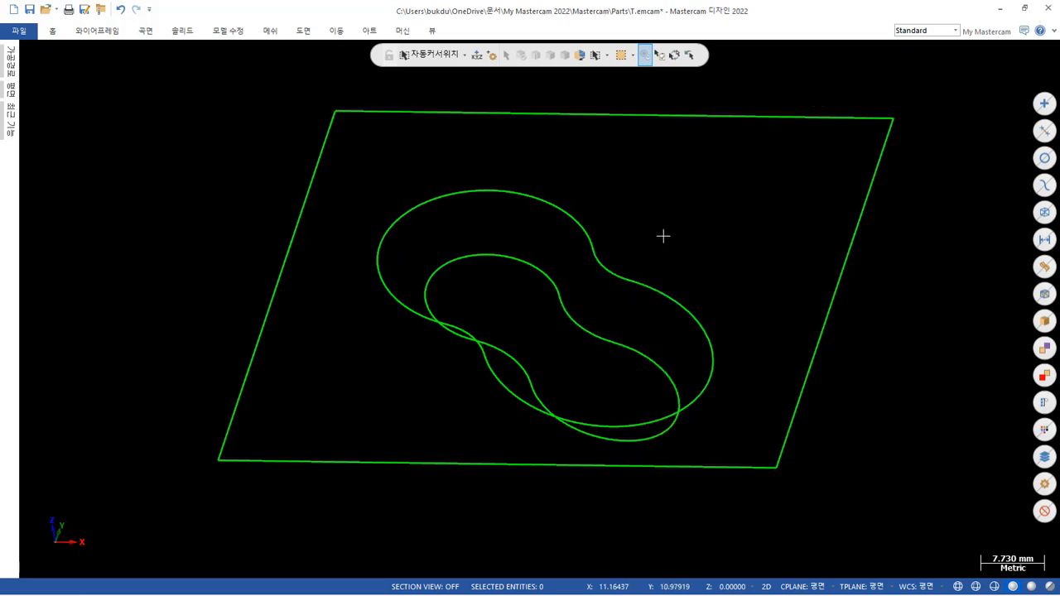
mouse_move(637, 300)
middle_mouse_down()
mouse_move(672, 293)
mouse_move(674, 282)
mouse_move(643, 279)
mouse_move(613, 295)
middle_mouse_up()
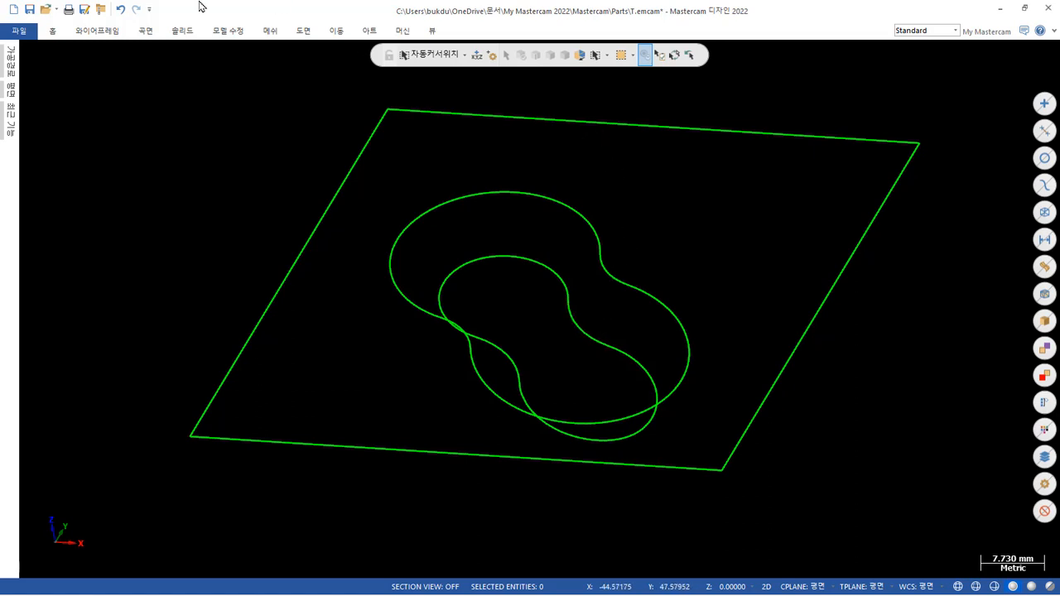
left_click(187, 31)
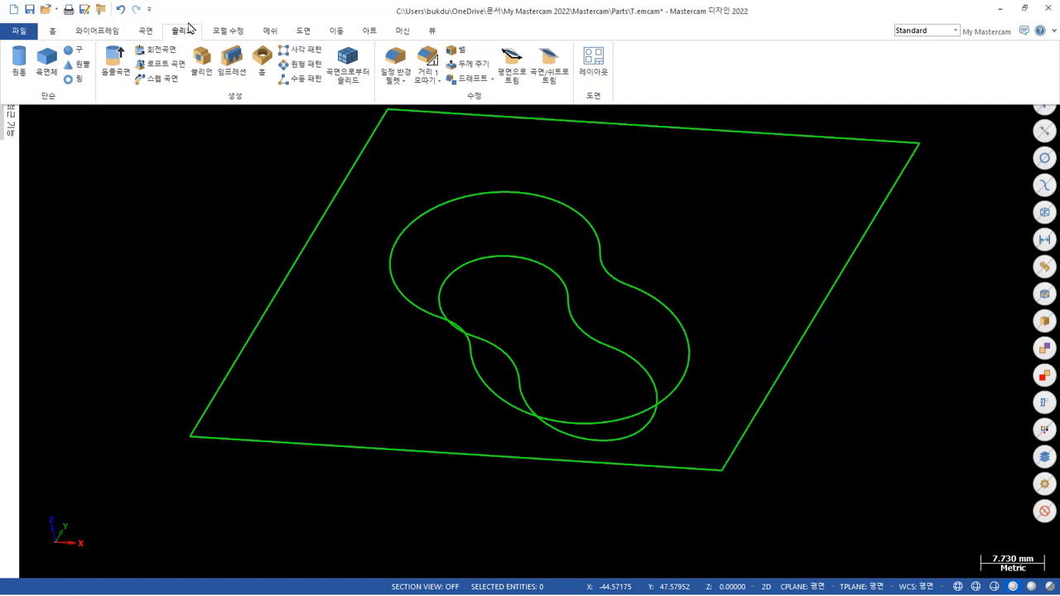
left_click(165, 64)
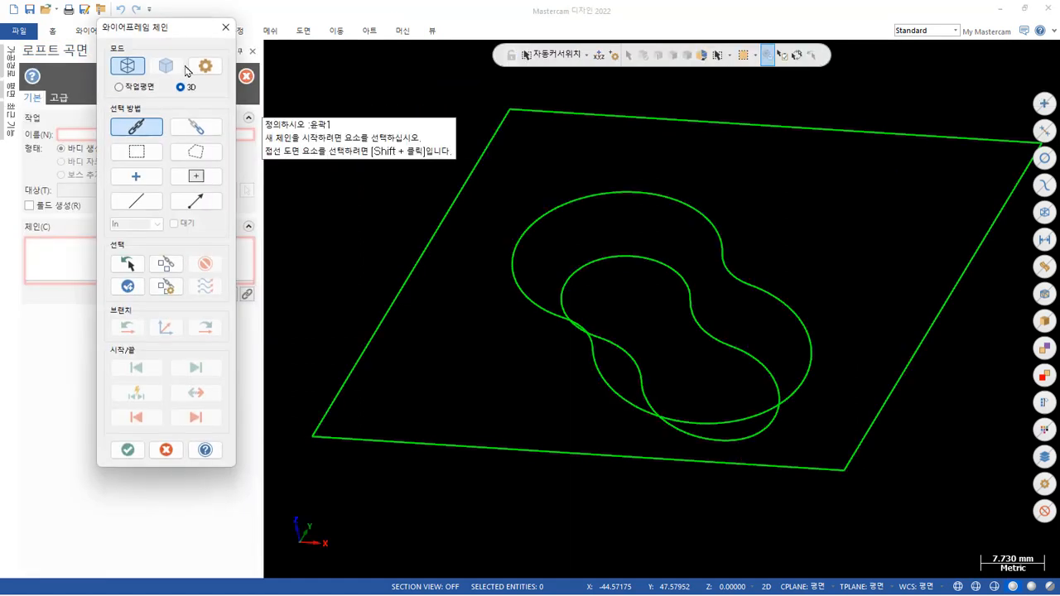
left_click(797, 385)
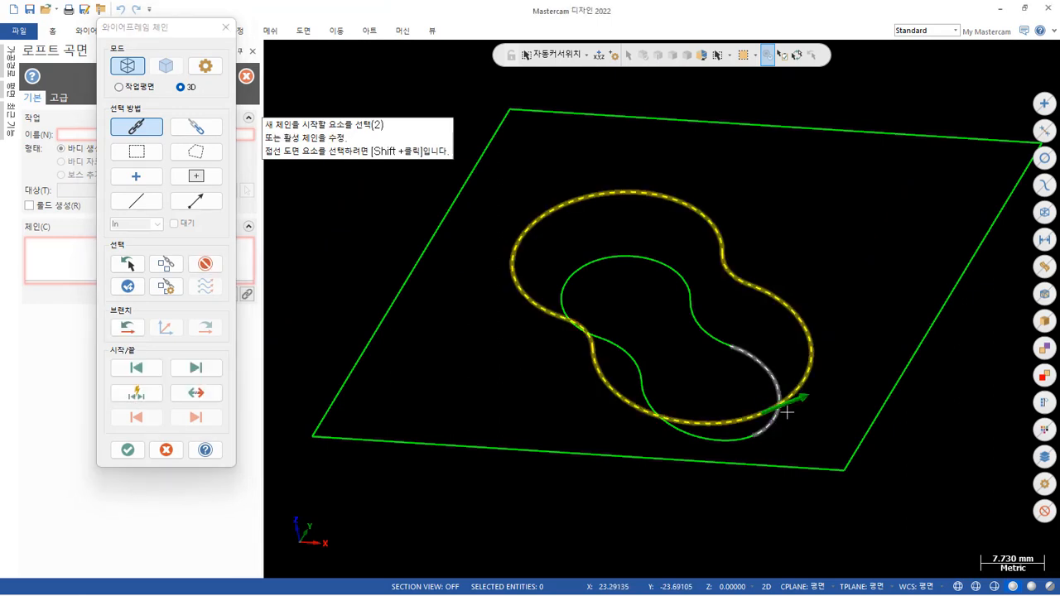
left_click(787, 412)
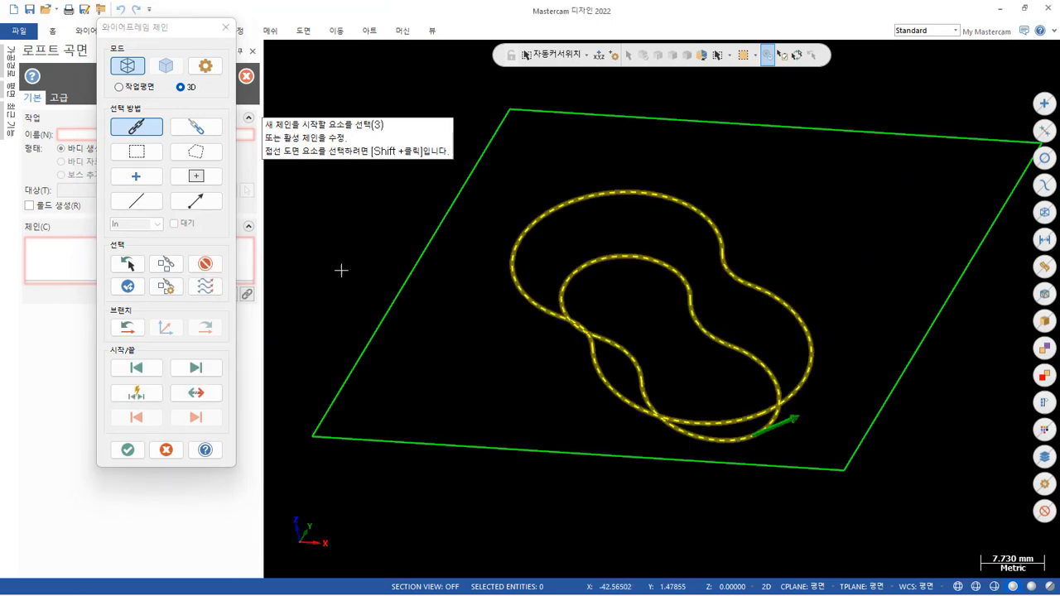
left_click(127, 450)
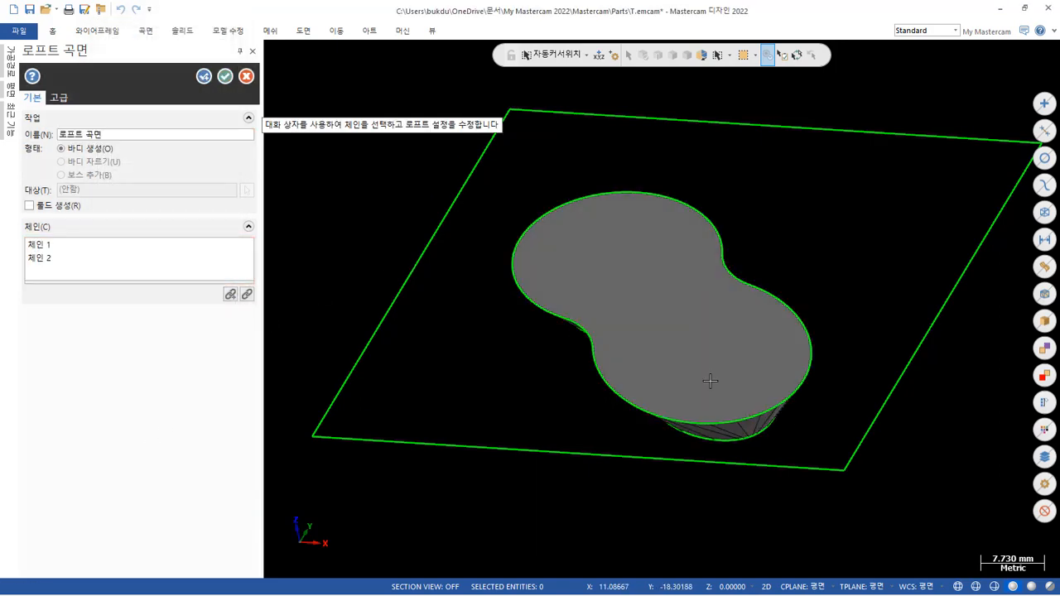
Inspect the tapered walls of the loft preview from below and the loft's options, and cancel the loft.
mouse_move(721, 369)
middle_mouse_down()
mouse_move(754, 339)
mouse_move(776, 296)
mouse_move(784, 241)
mouse_move(757, 214)
mouse_move(657, 192)
mouse_move(717, 283)
mouse_move(741, 293)
mouse_move(742, 243)
middle_mouse_up()
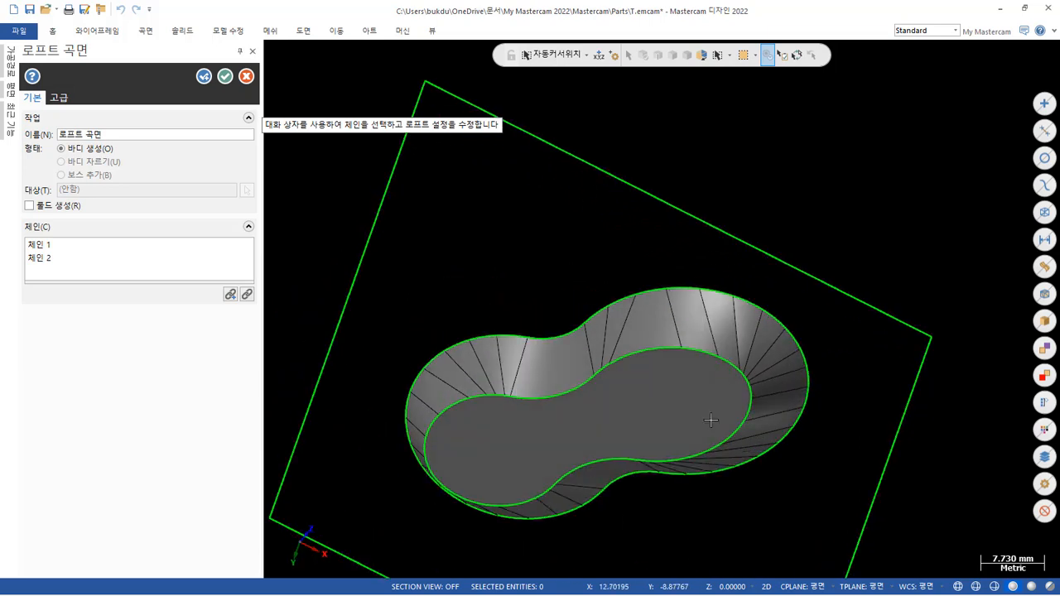
scroll(728, 372, "up", 3)
scroll(792, 298, "down", 1)
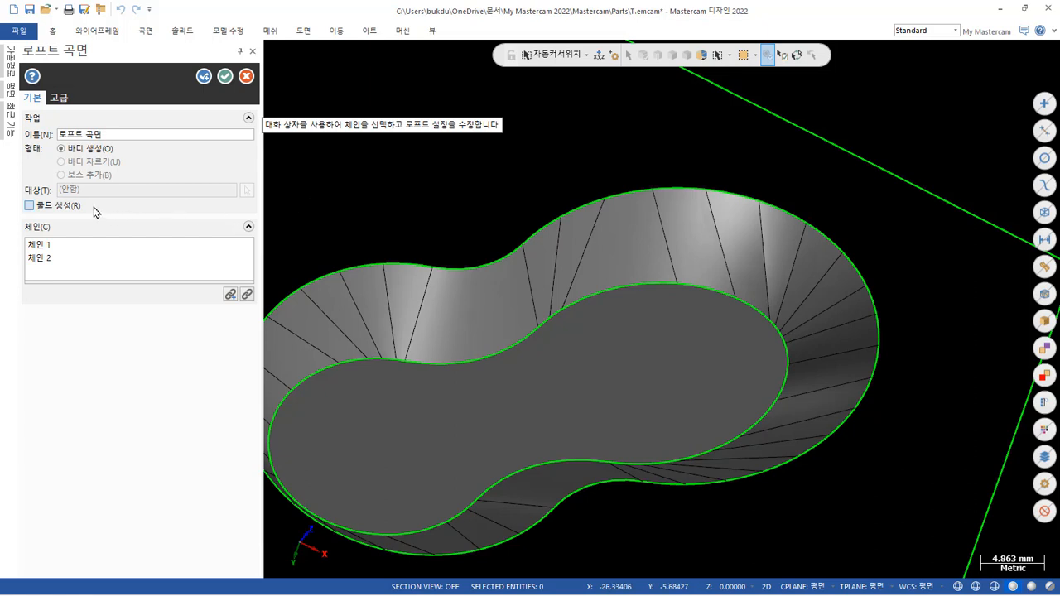
left_click(29, 206)
left_click(68, 100)
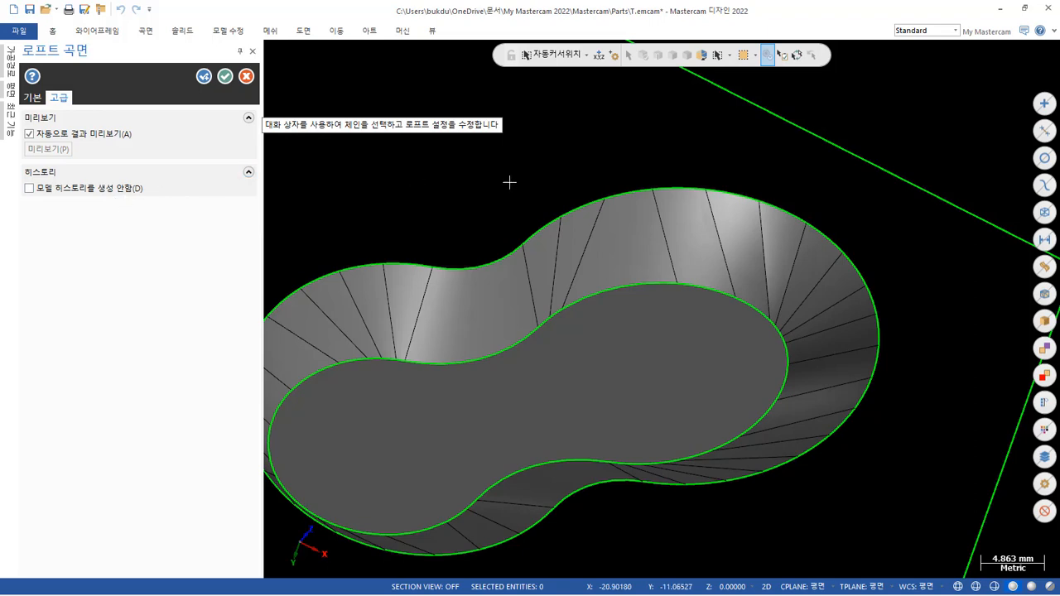
middle_click_drag(713, 177, 716, 310)
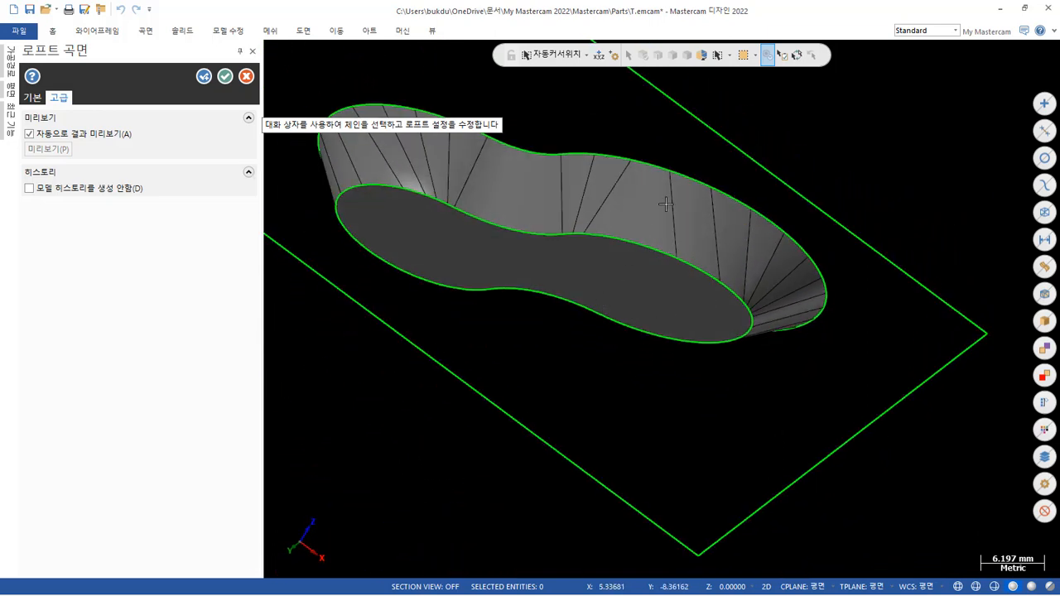
left_click(32, 97)
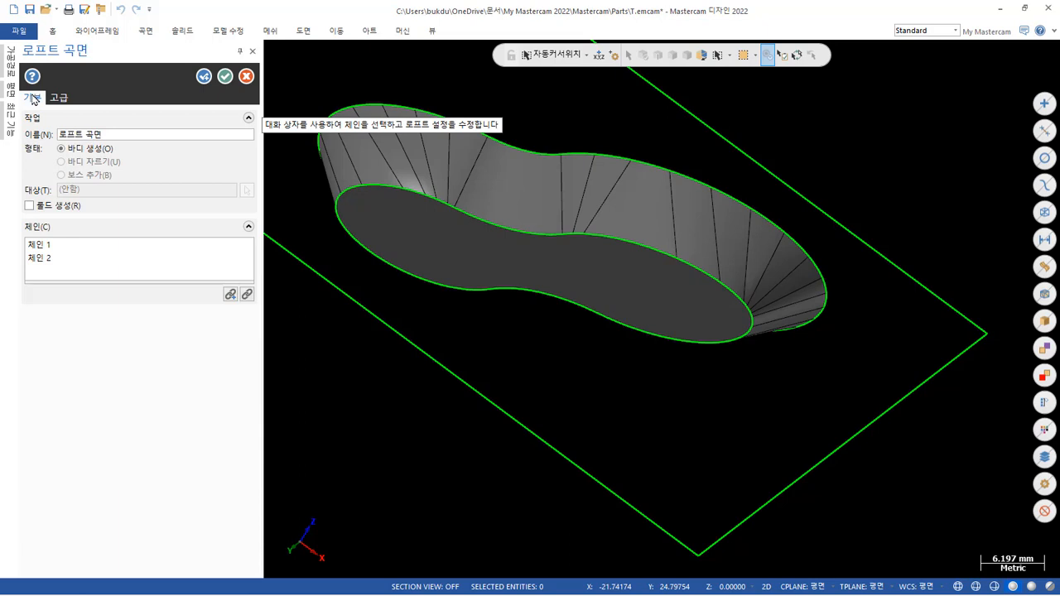
left_click(246, 76)
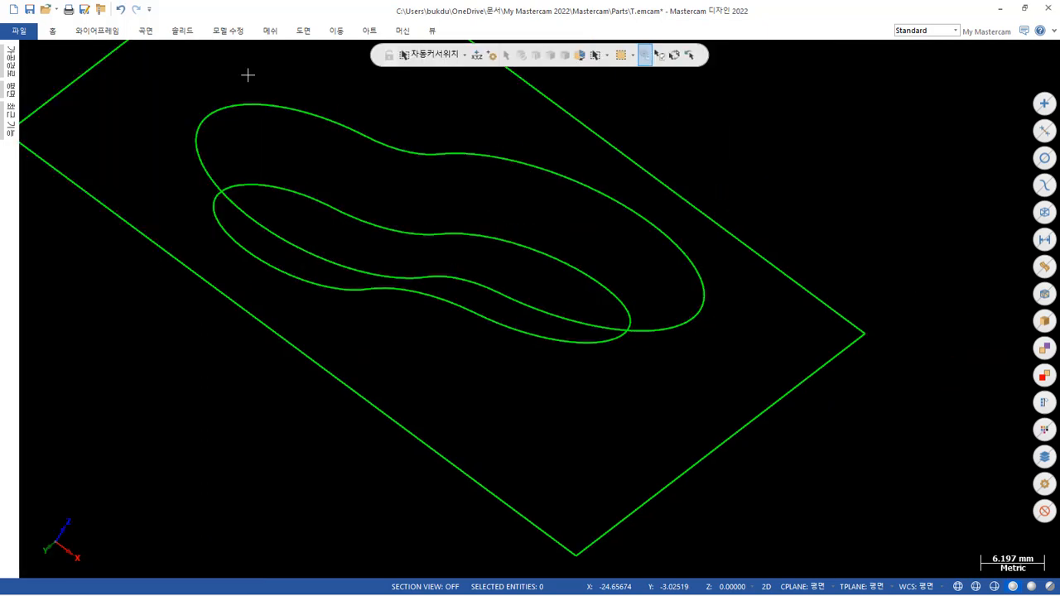
right_click(819, 185)
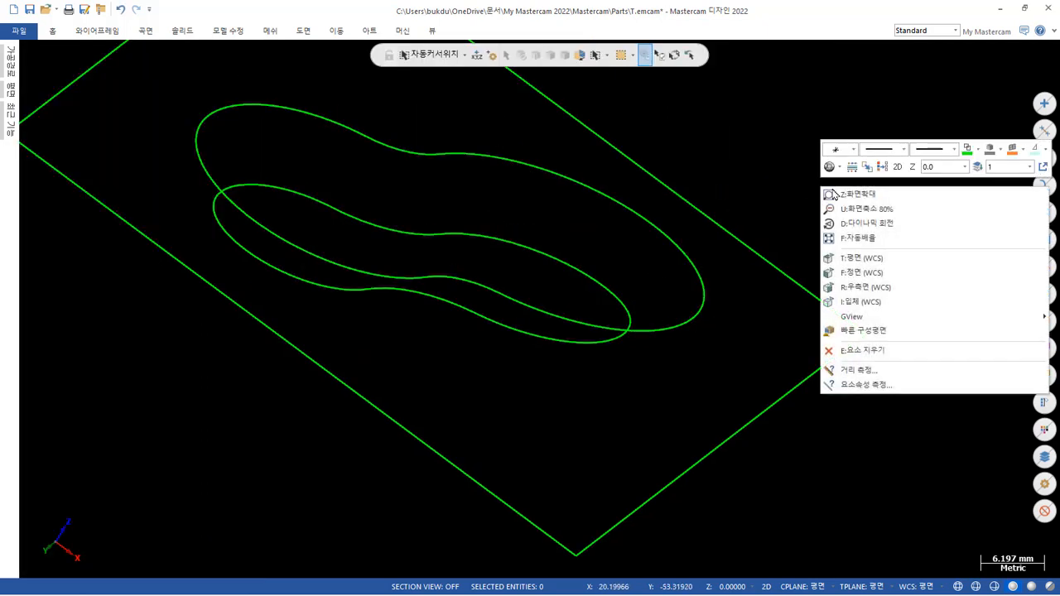
left_click(865, 303)
scroll(552, 323, "up", 5)
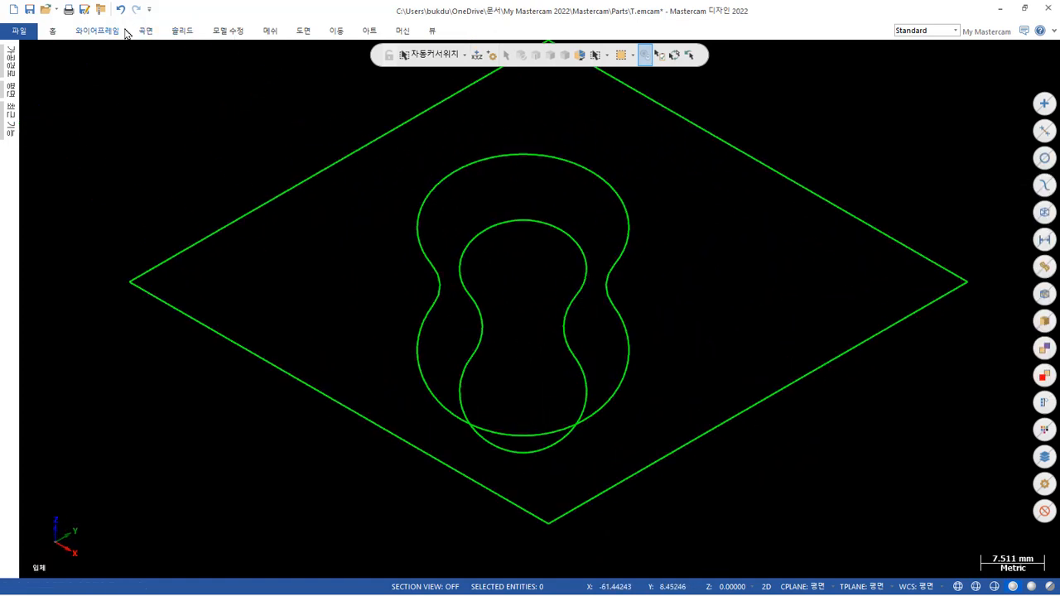
left_click(433, 33)
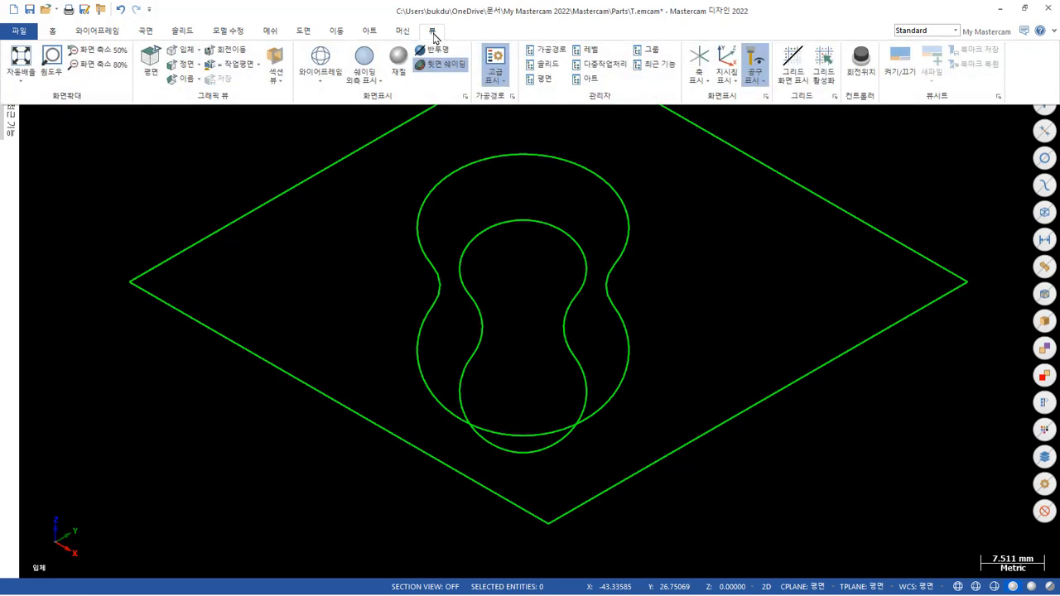
left_click(506, 86)
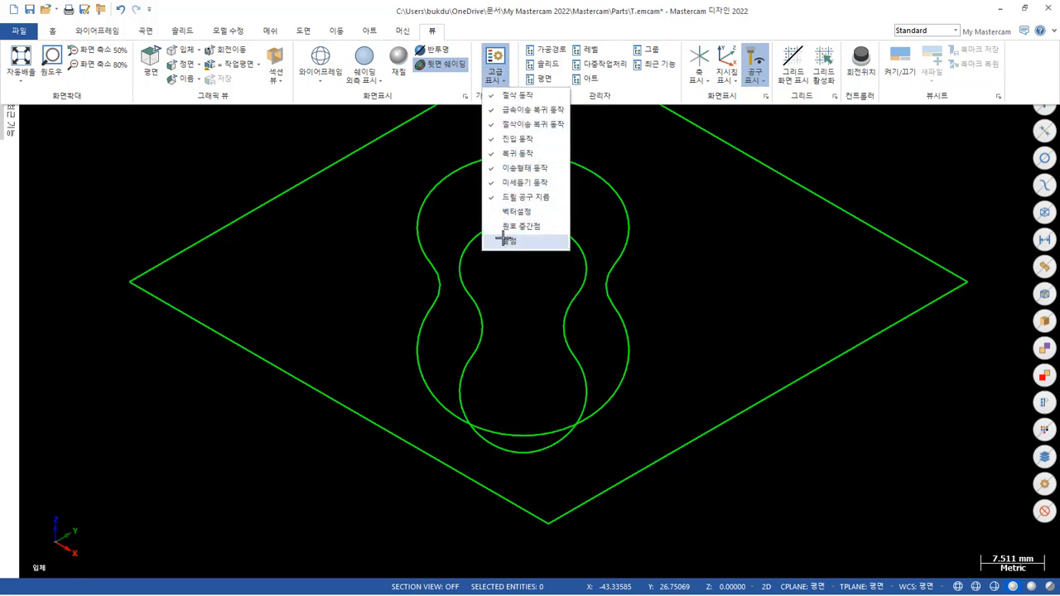
left_click(698, 229)
scroll(671, 278, "down", 2)
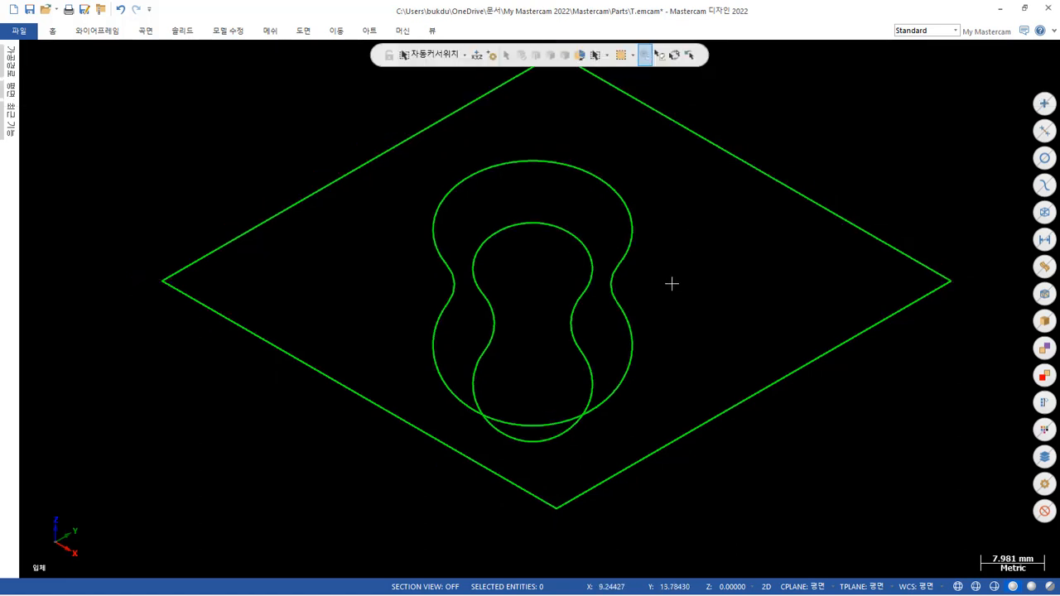
middle_click_drag(671, 274, 807, 289)
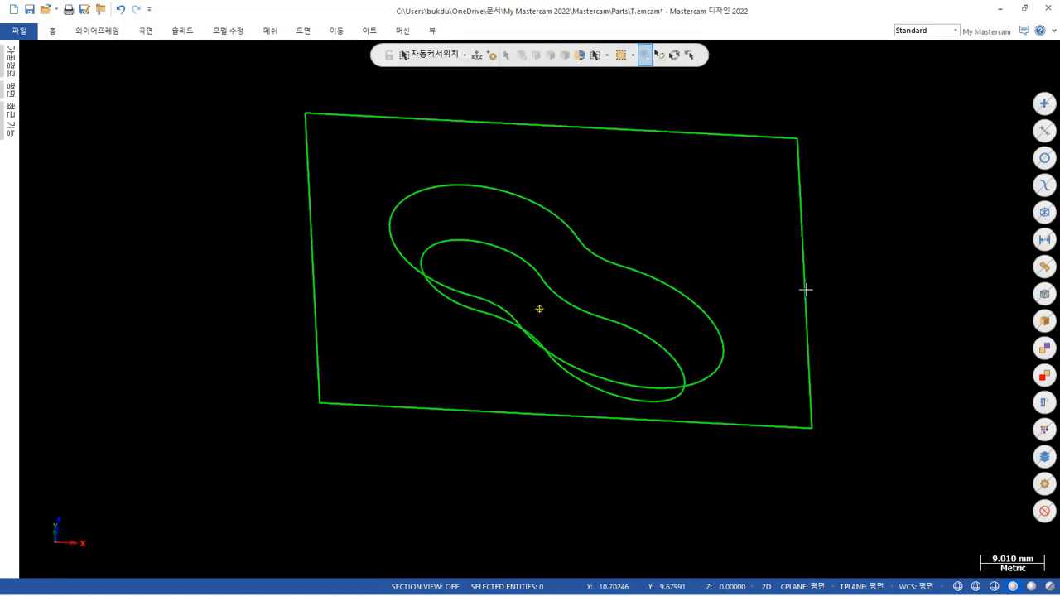
scroll(659, 174, "up", 1)
scroll(659, 174, "up", 1)
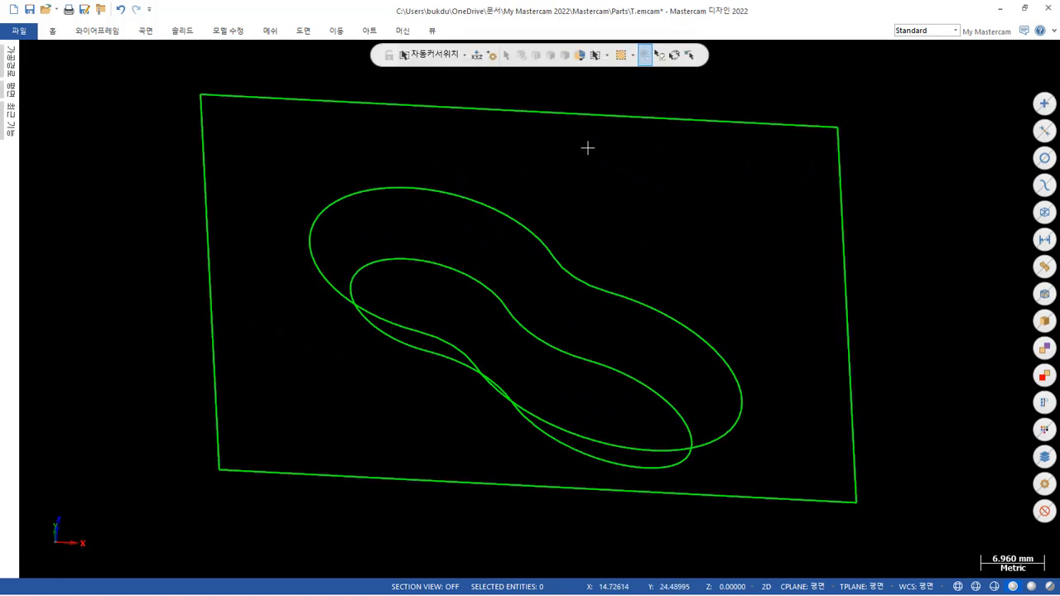
left_click(433, 31)
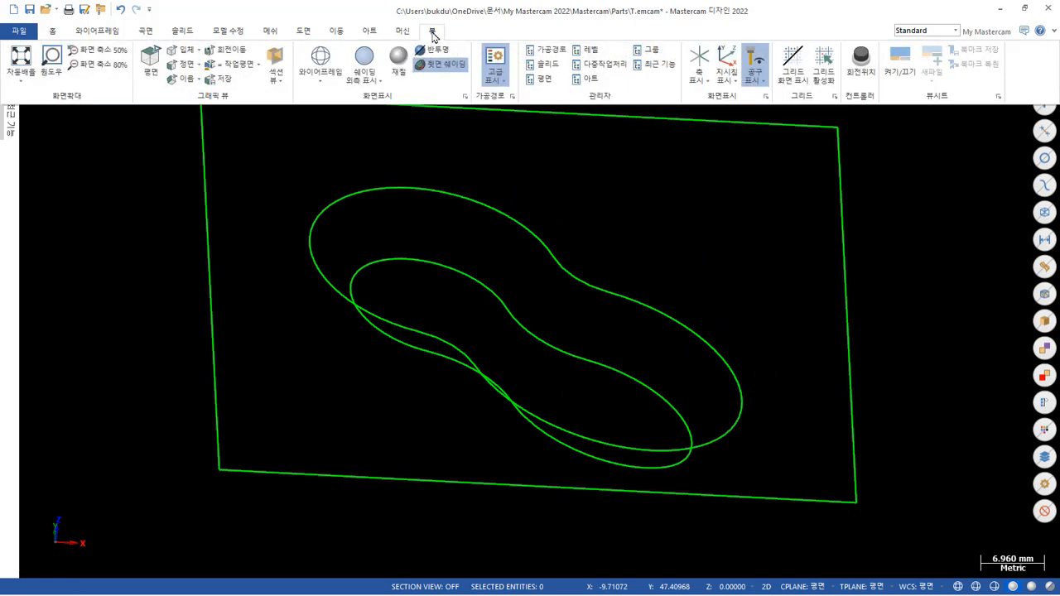
left_click(500, 51)
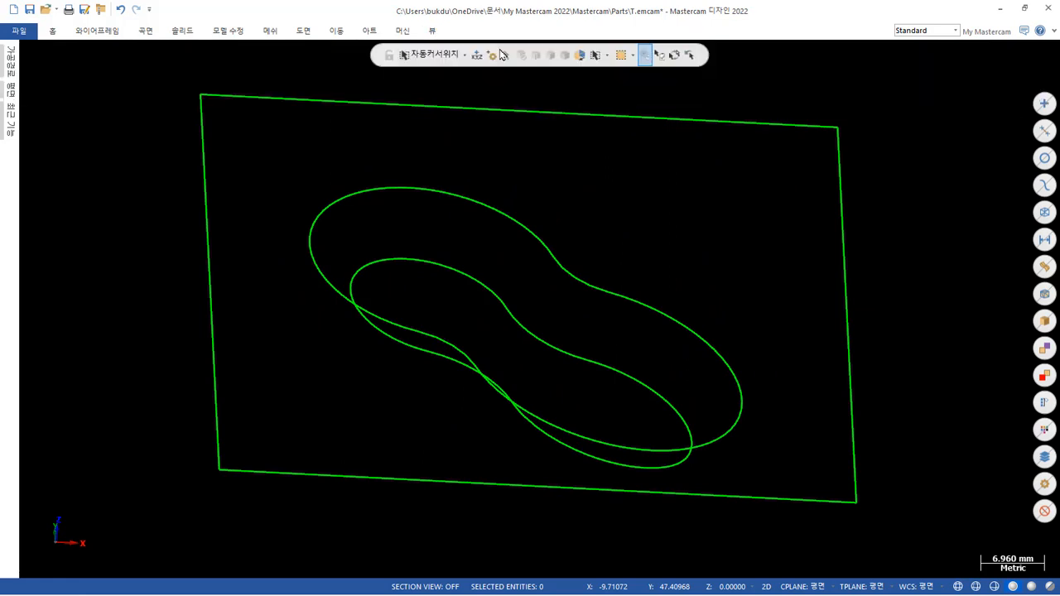
left_click(432, 31)
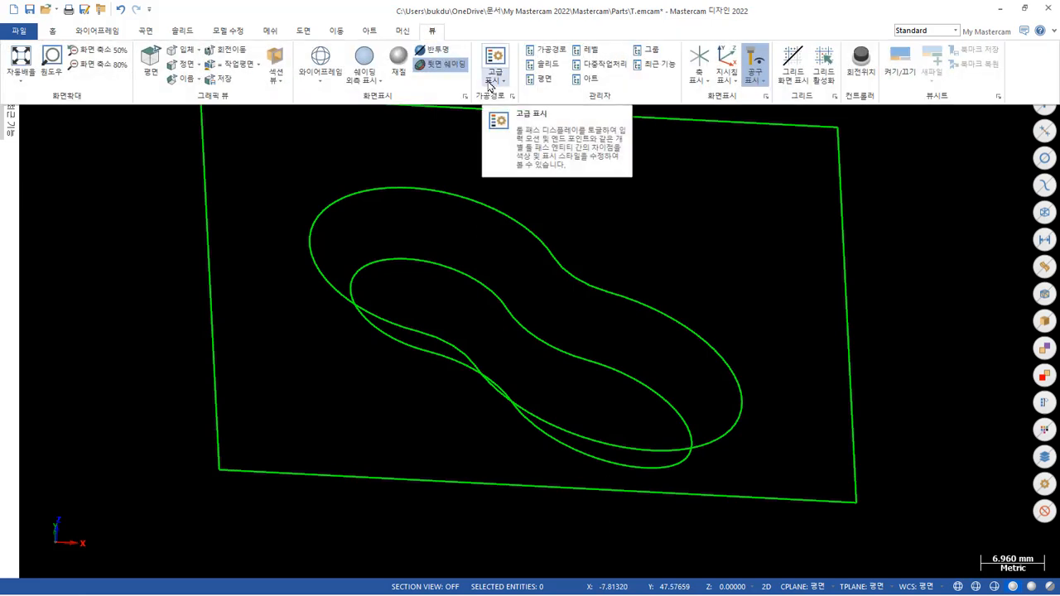
left_click(491, 86)
left_click(494, 54)
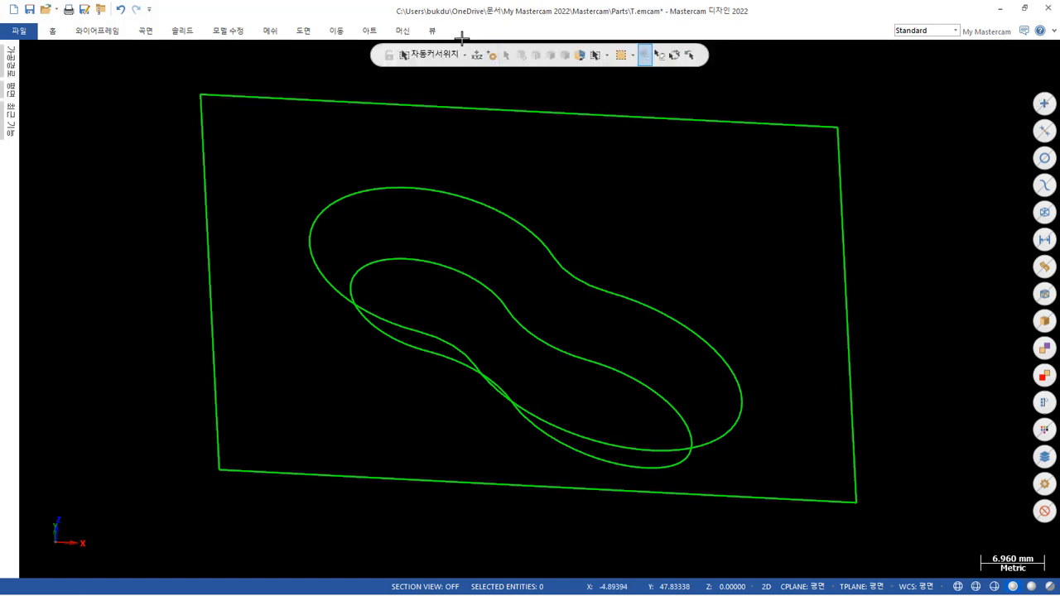
left_click(432, 31)
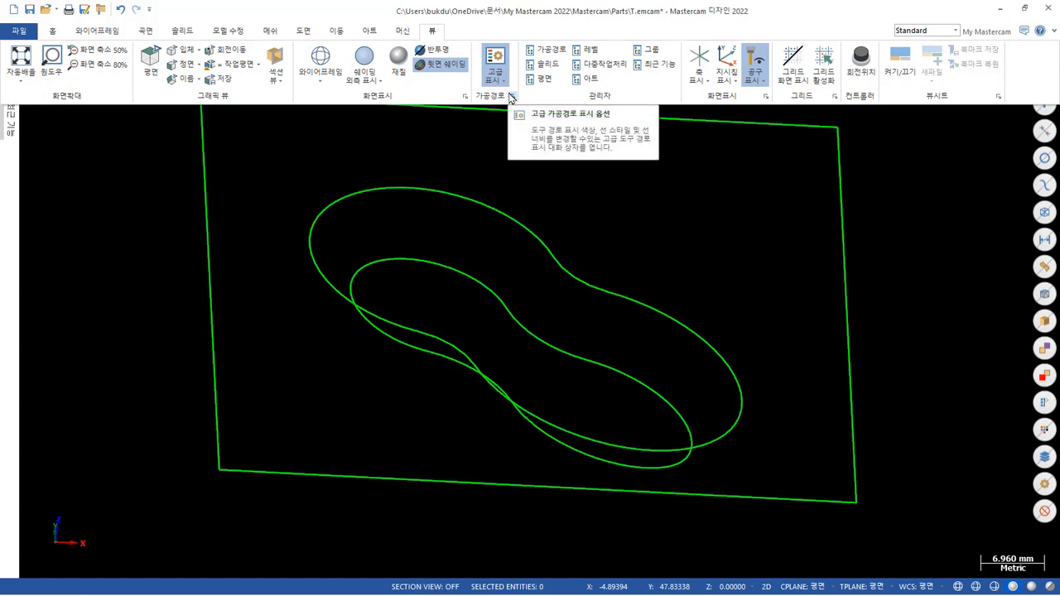
left_click(705, 84)
left_click(706, 84)
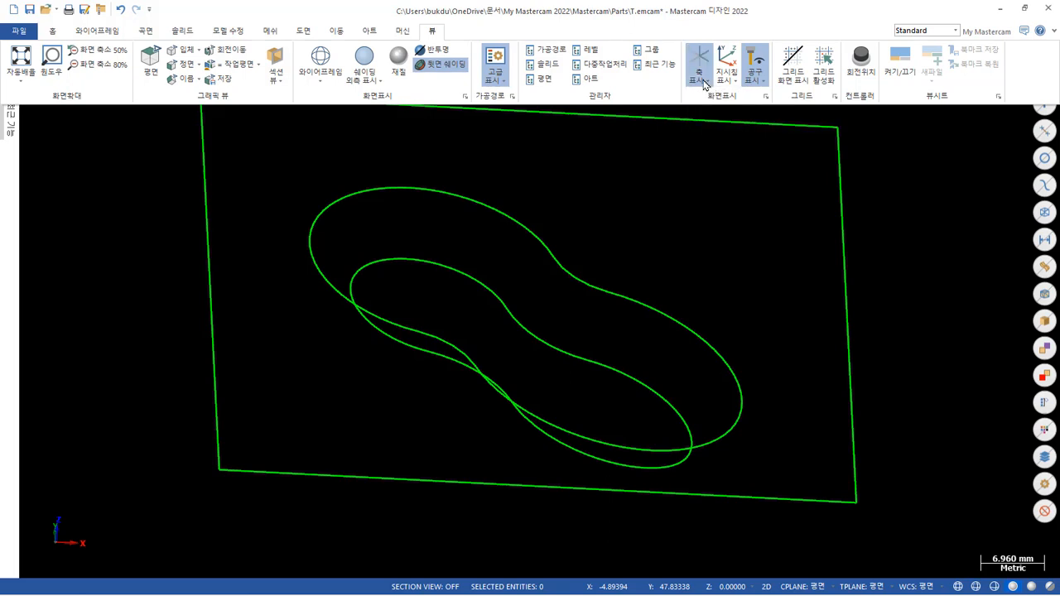
left_click(738, 86)
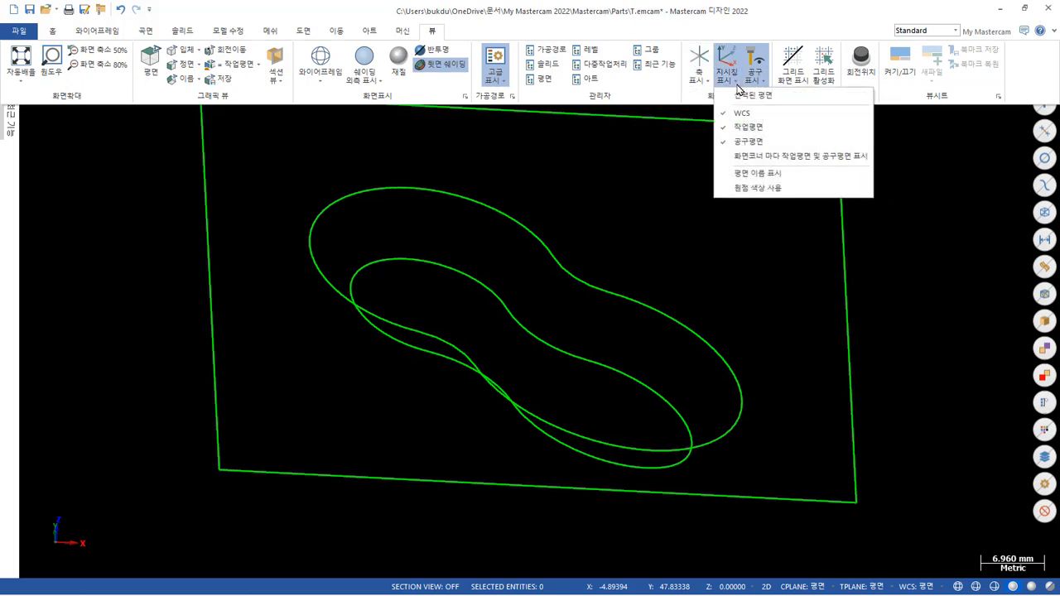
left_click(366, 147)
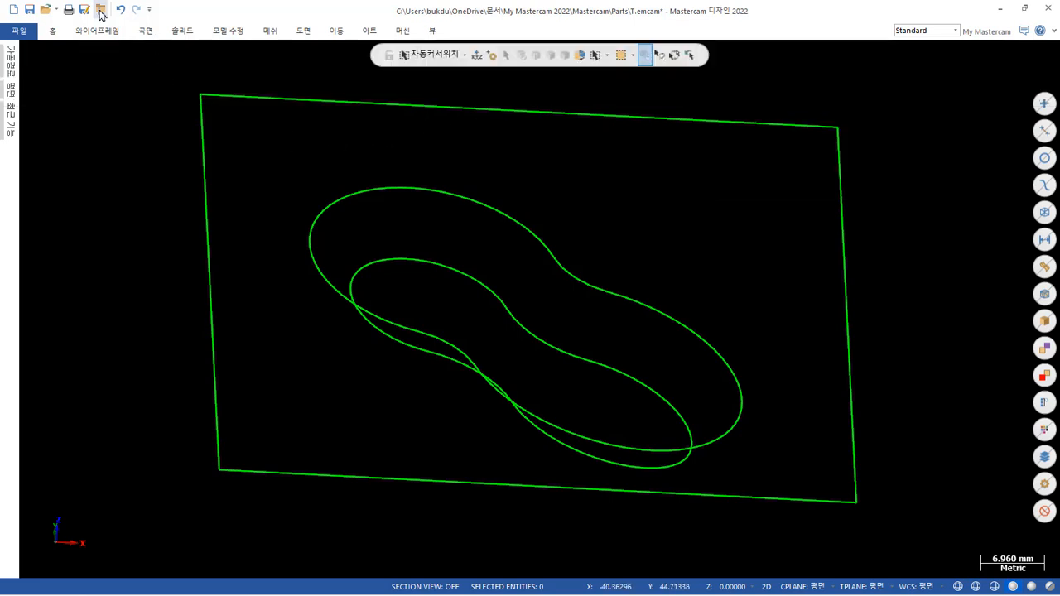
Turn on the display of entity endpoints and examine where the segments of both pocket outlines meet.
left_click(60, 30)
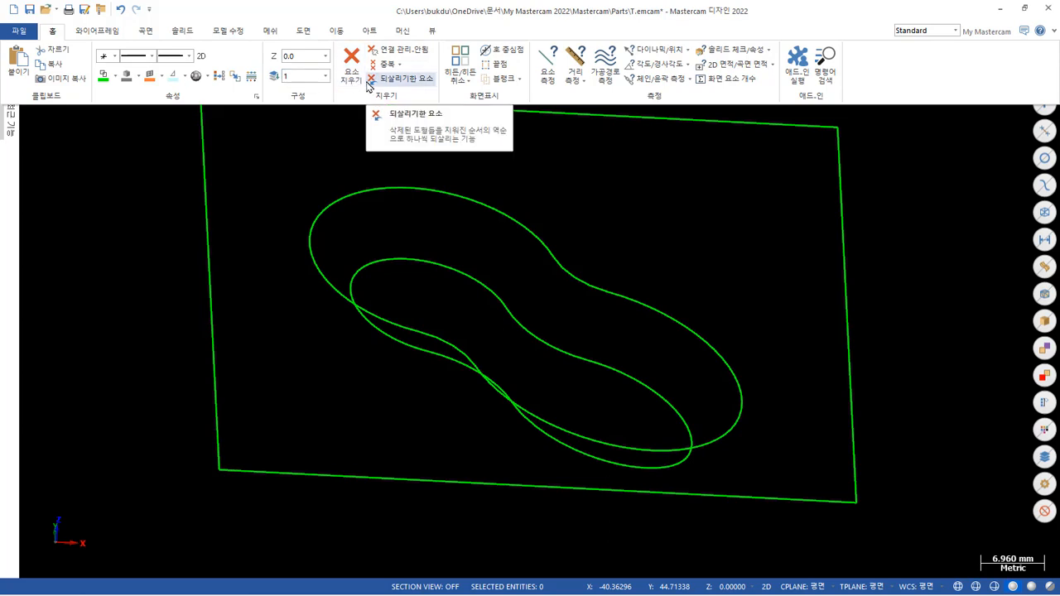
left_click(497, 63)
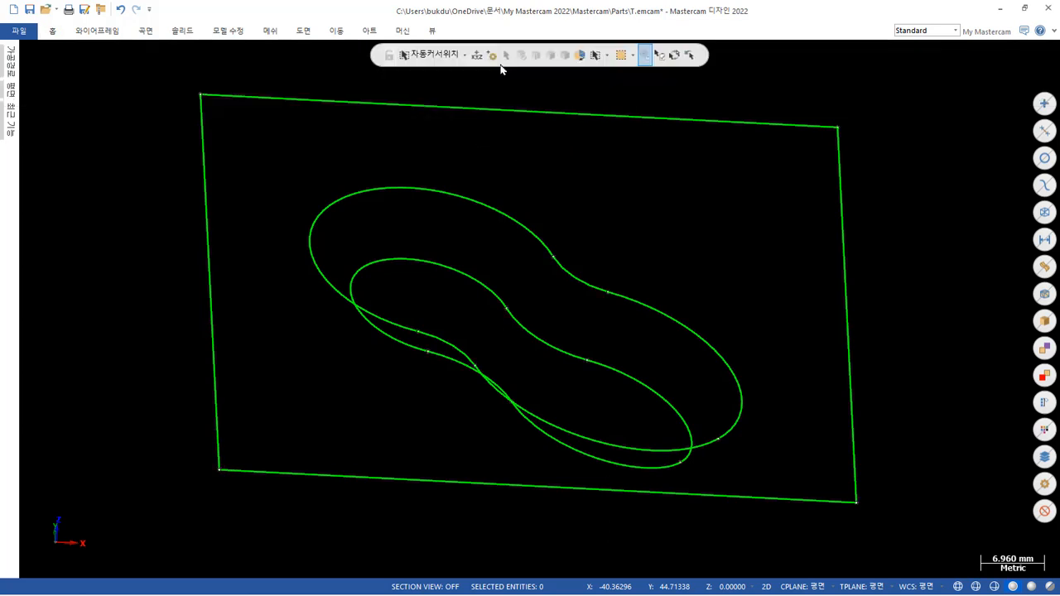
mouse_move(537, 116)
middle_mouse_down()
mouse_move(580, 180)
mouse_move(611, 166)
mouse_move(529, 167)
mouse_move(549, 156)
mouse_move(597, 163)
mouse_move(584, 199)
middle_mouse_up()
scroll(589, 208, "up", 3)
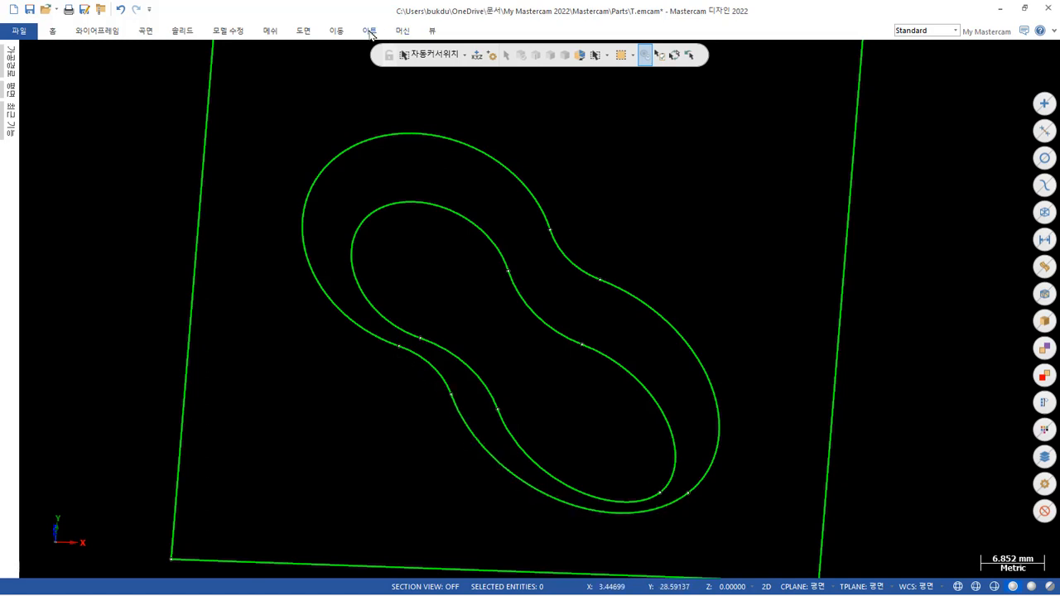
left_click(51, 32)
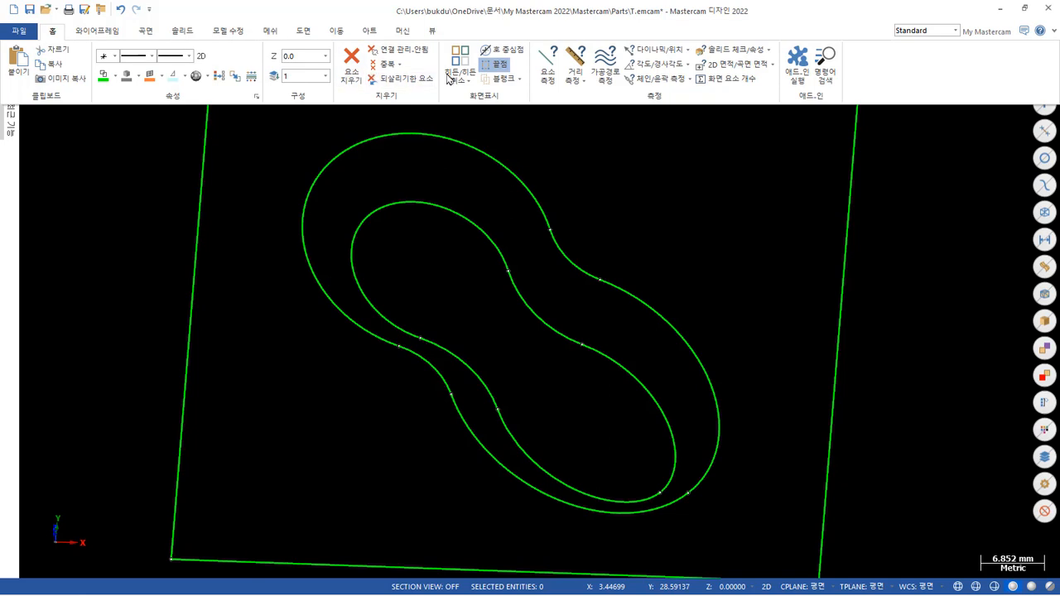
left_click(505, 65)
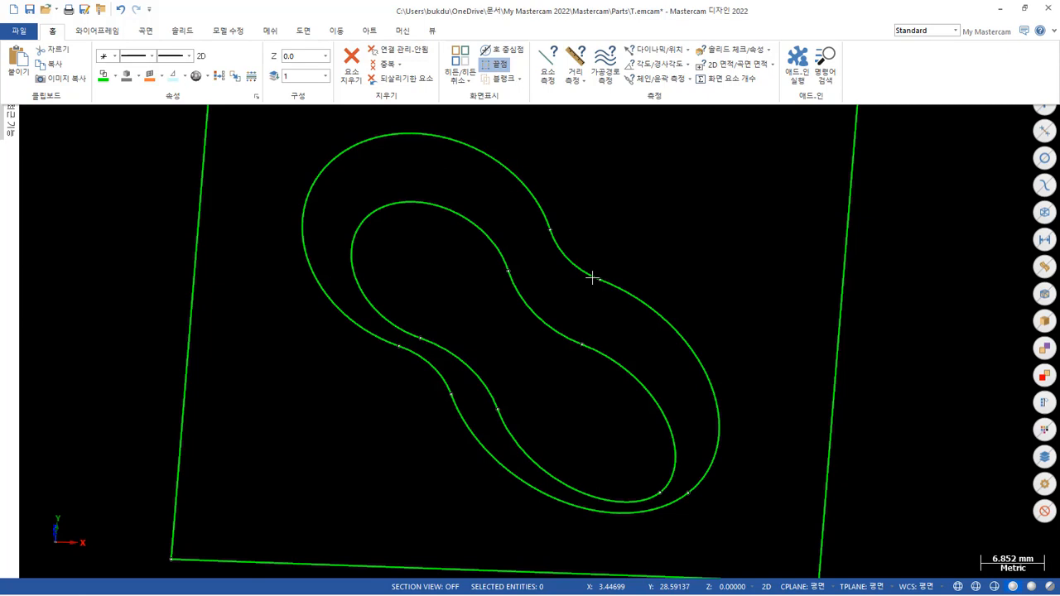
middle_click_drag(613, 268, 634, 247)
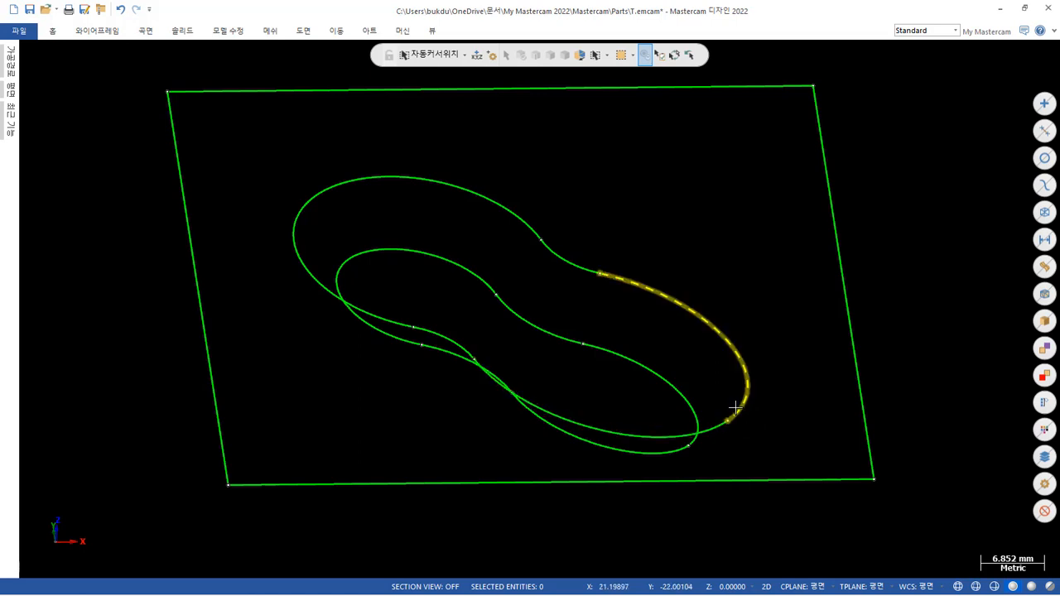
Start a solid loft and chain the upper pocket outline and the smaller inner outline below it in 3D.
left_click(181, 31)
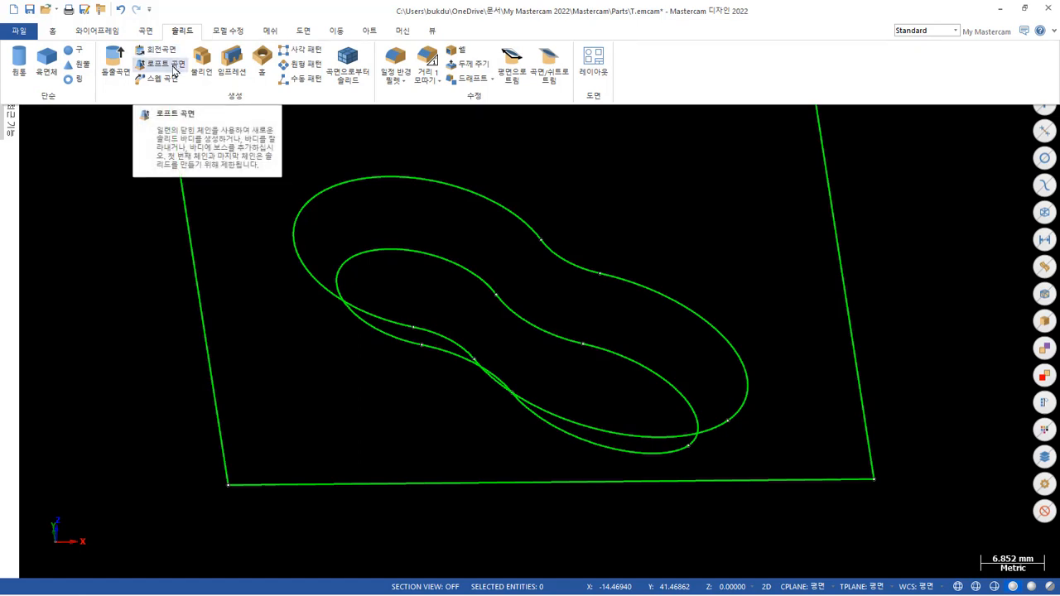
left_click(161, 64)
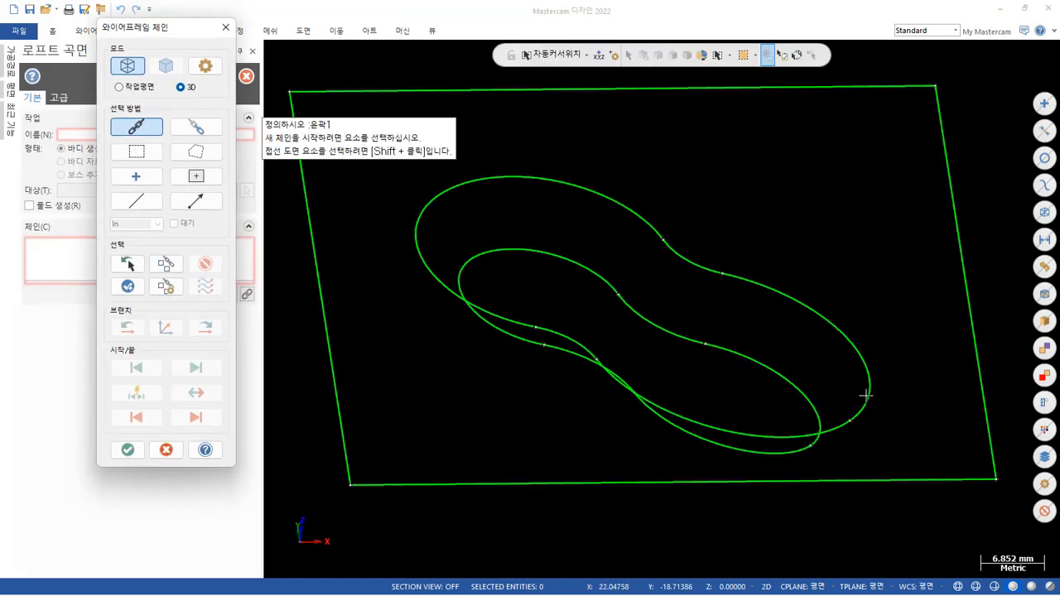
left_click(861, 397)
left_click(823, 418)
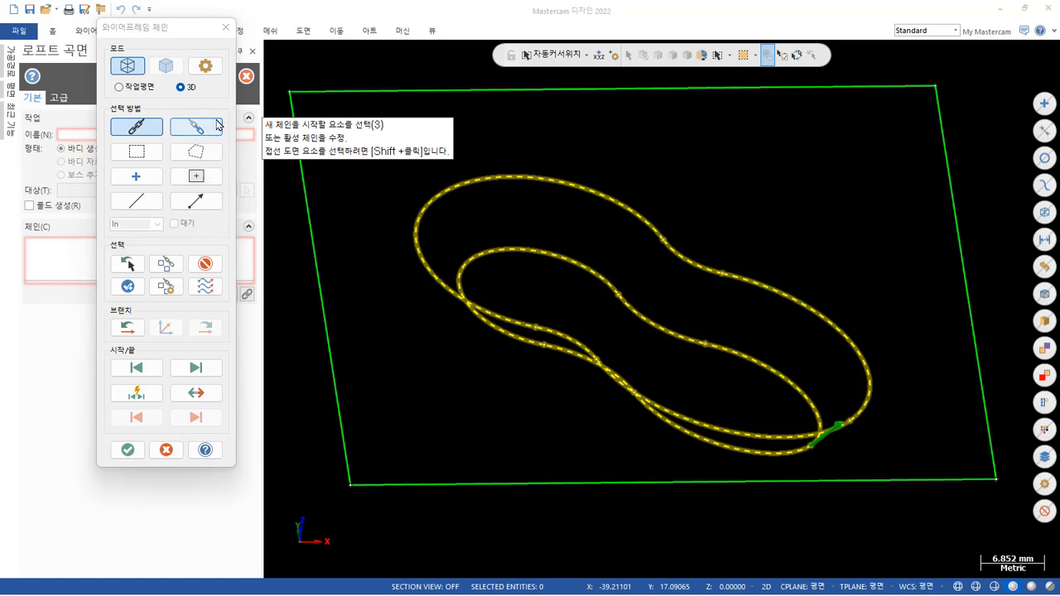
Set the chain sync mode to by branch (브랜치로), accept both chains and view the loft preview from below.
left_click(205, 66)
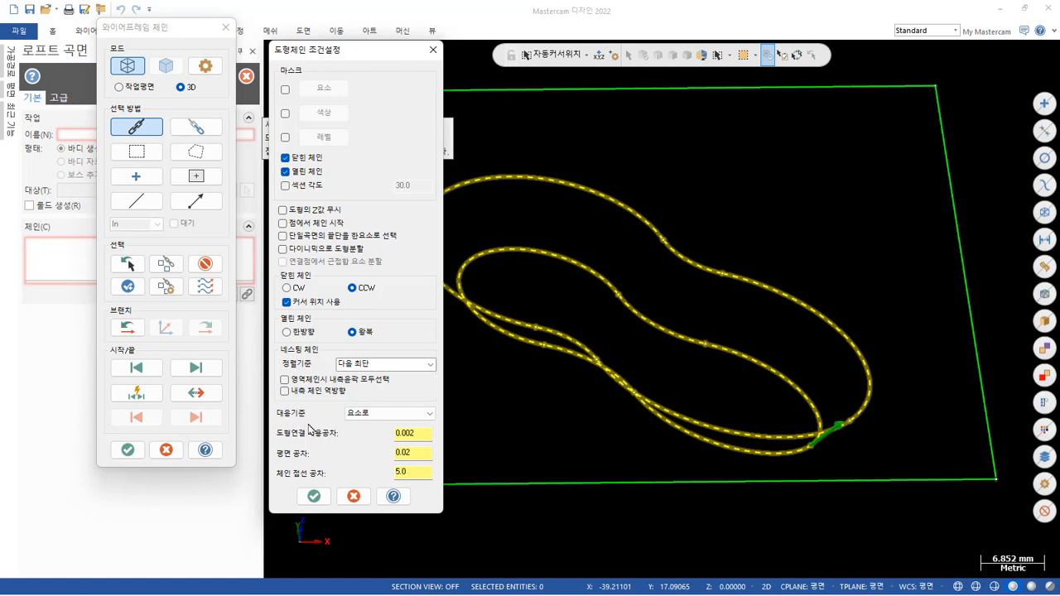
left_click(432, 414)
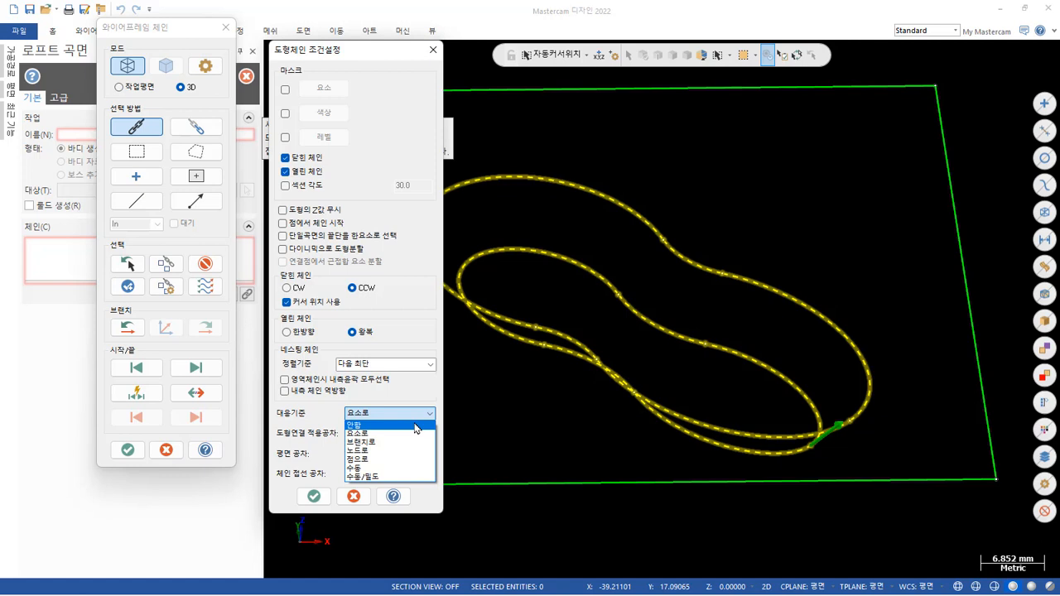
left_click(414, 443)
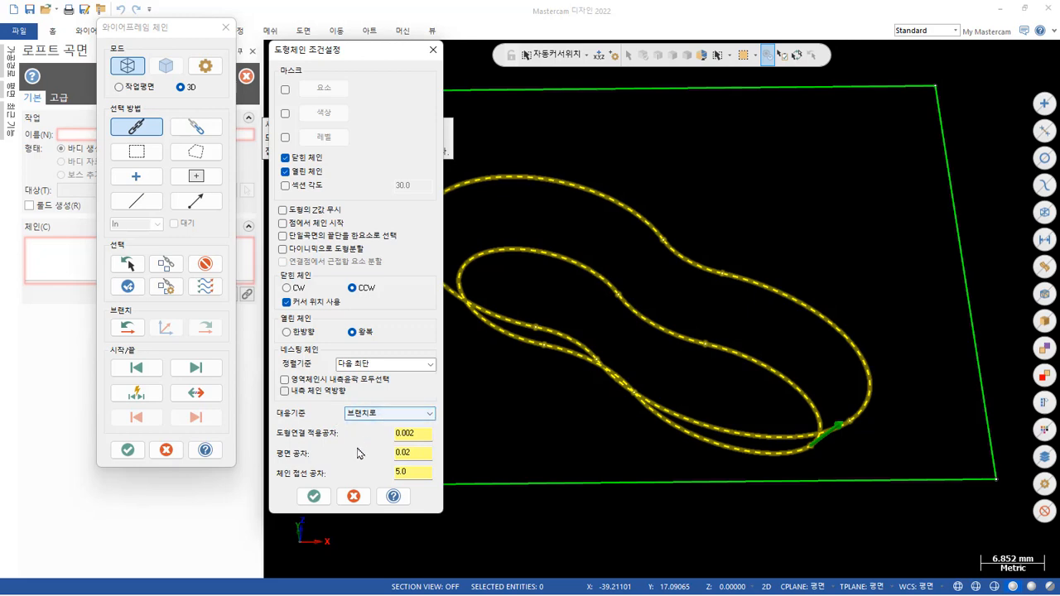
left_click(315, 496)
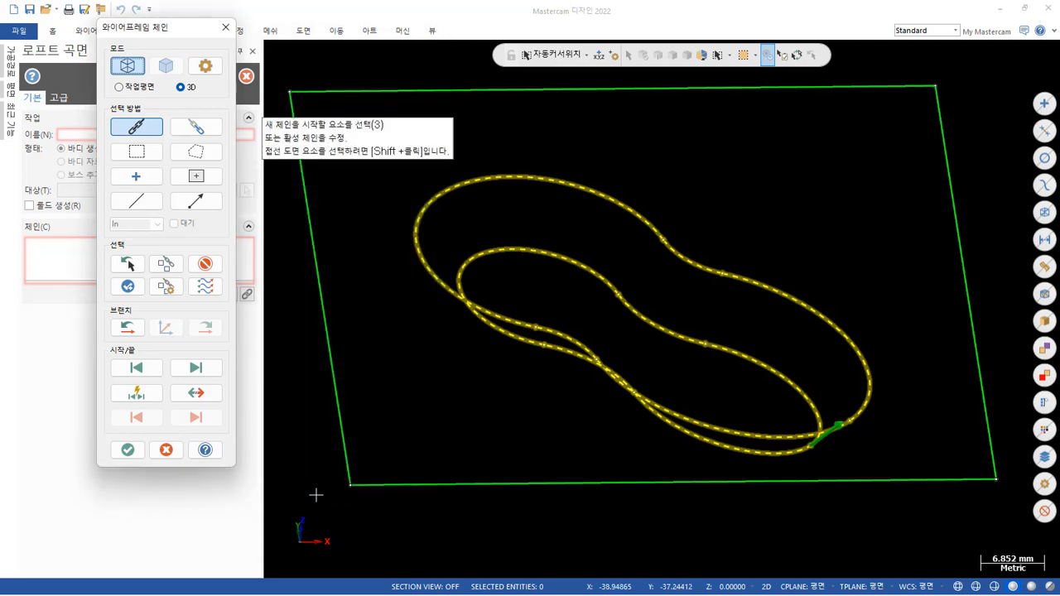
left_click(129, 446)
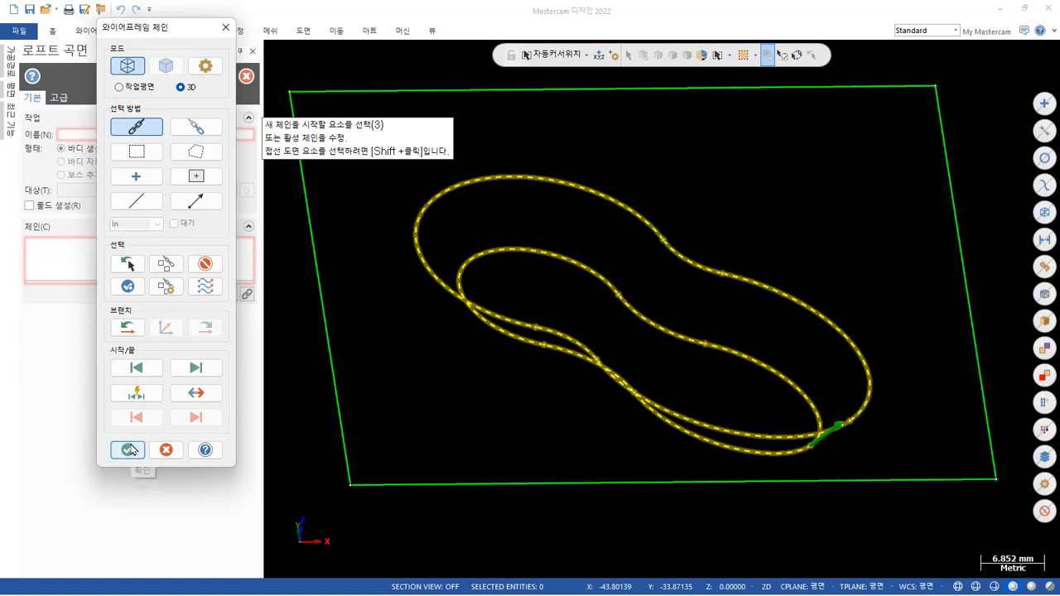
left_click(128, 447)
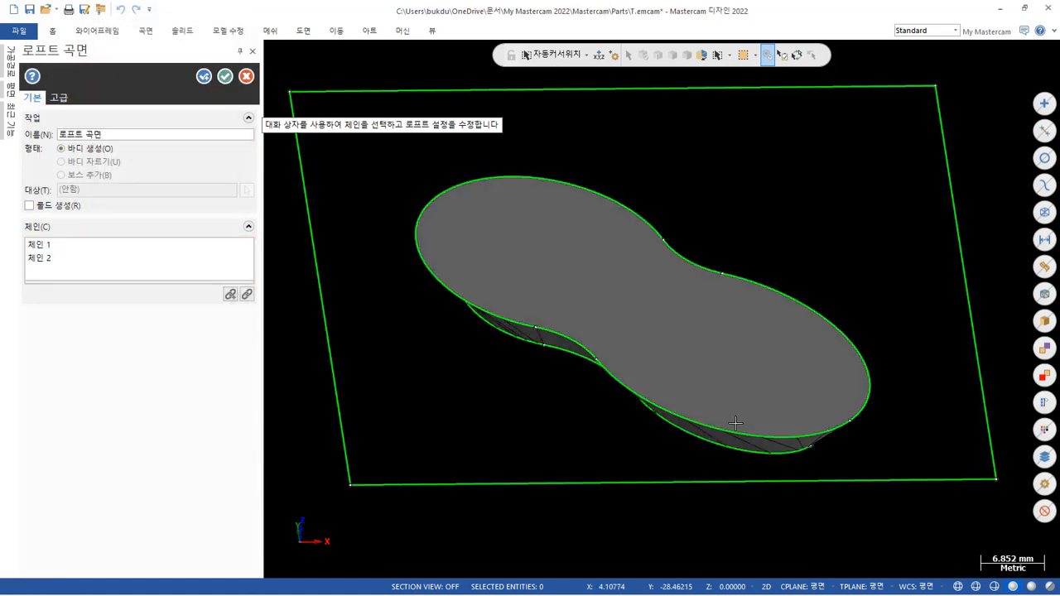
mouse_move(758, 358)
middle_mouse_down()
mouse_move(779, 307)
mouse_move(684, 336)
mouse_move(686, 211)
mouse_move(631, 202)
mouse_move(635, 210)
middle_mouse_up()
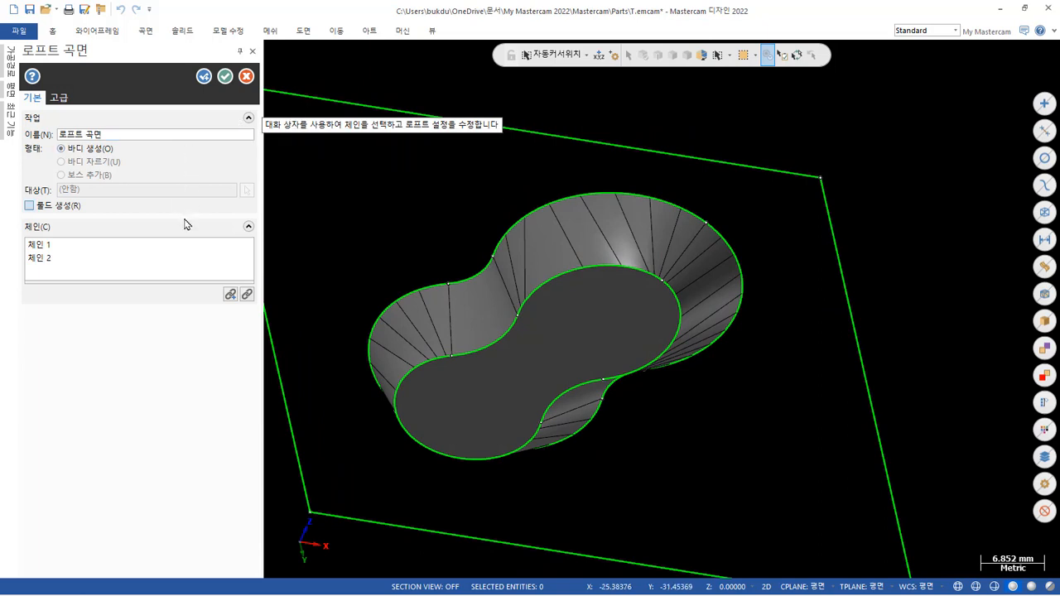
Reselect the loft's chains from scratch and set the chain sync mode to none (안함).
left_click(246, 296)
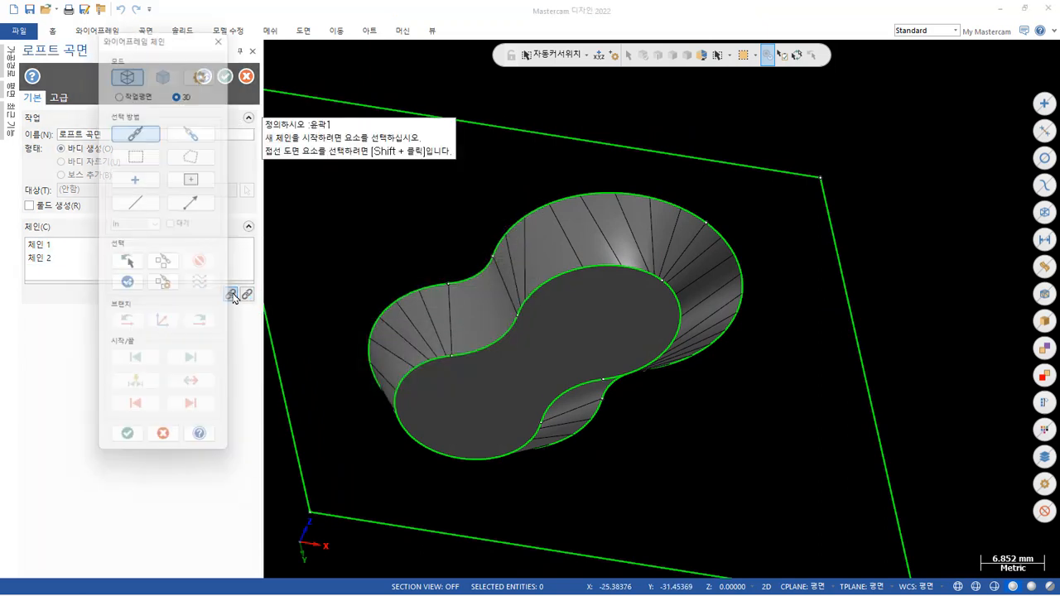
left_click(225, 27)
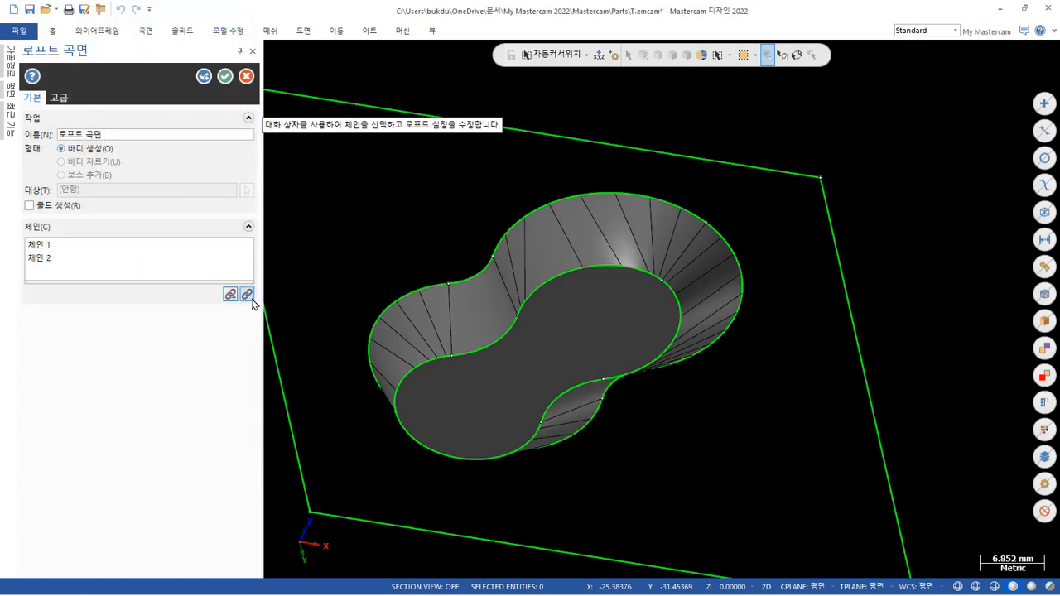
left_click(247, 295)
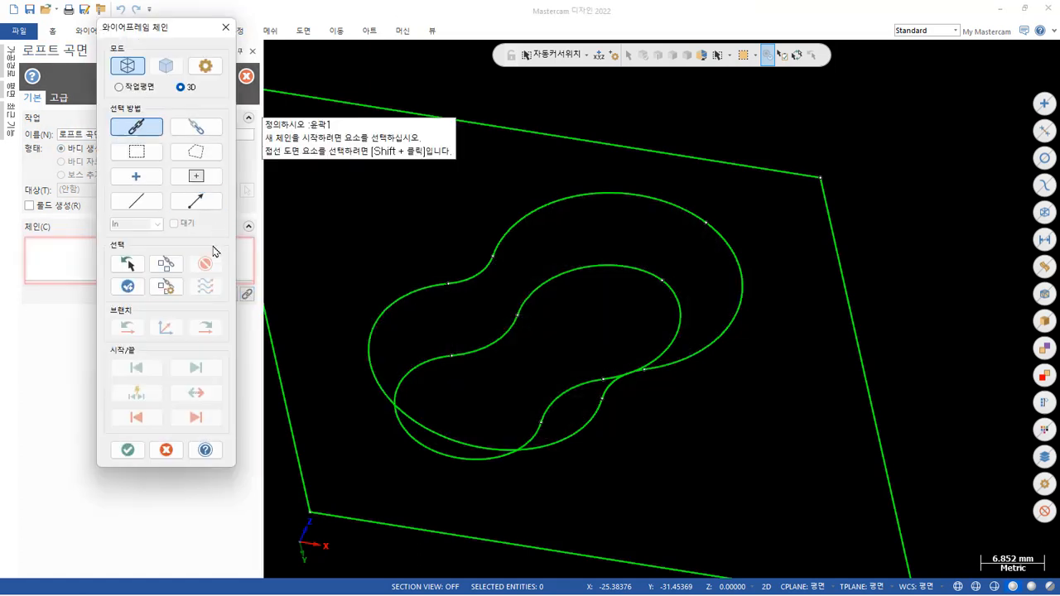
left_click(206, 65)
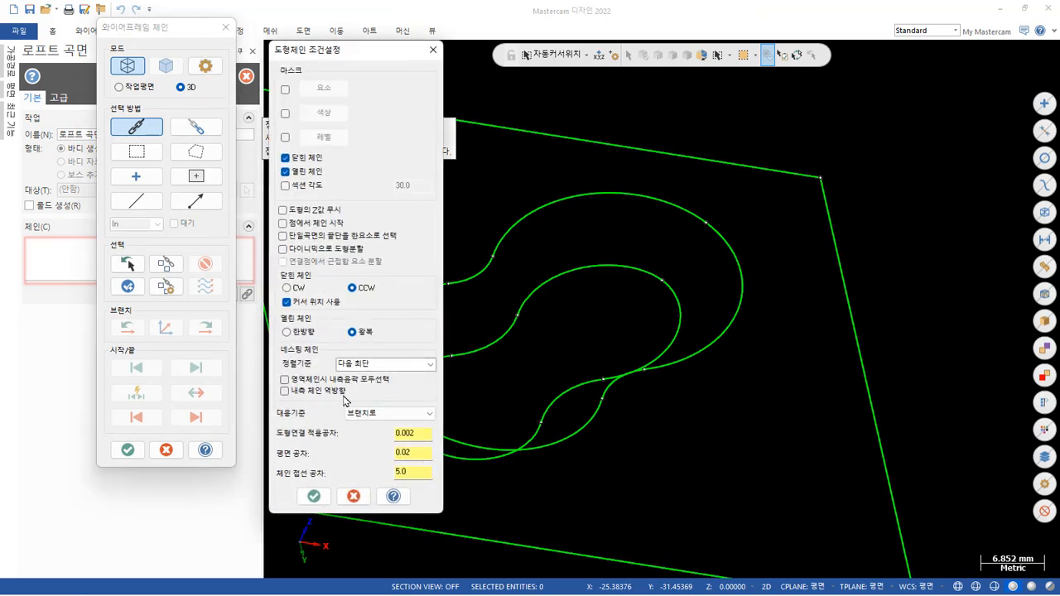
left_click(392, 418)
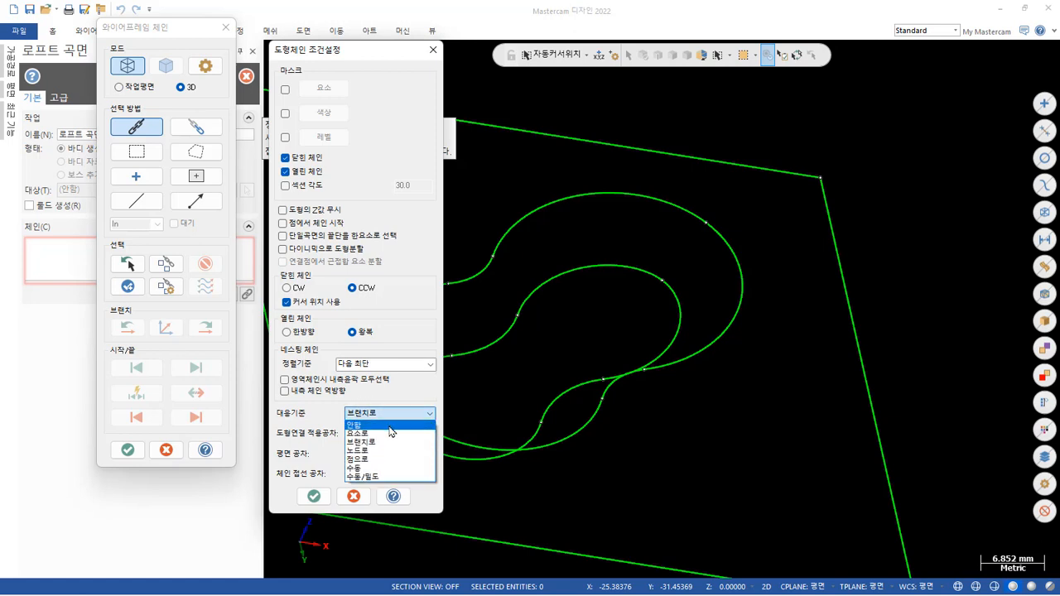
left_click(389, 424)
left_click(314, 496)
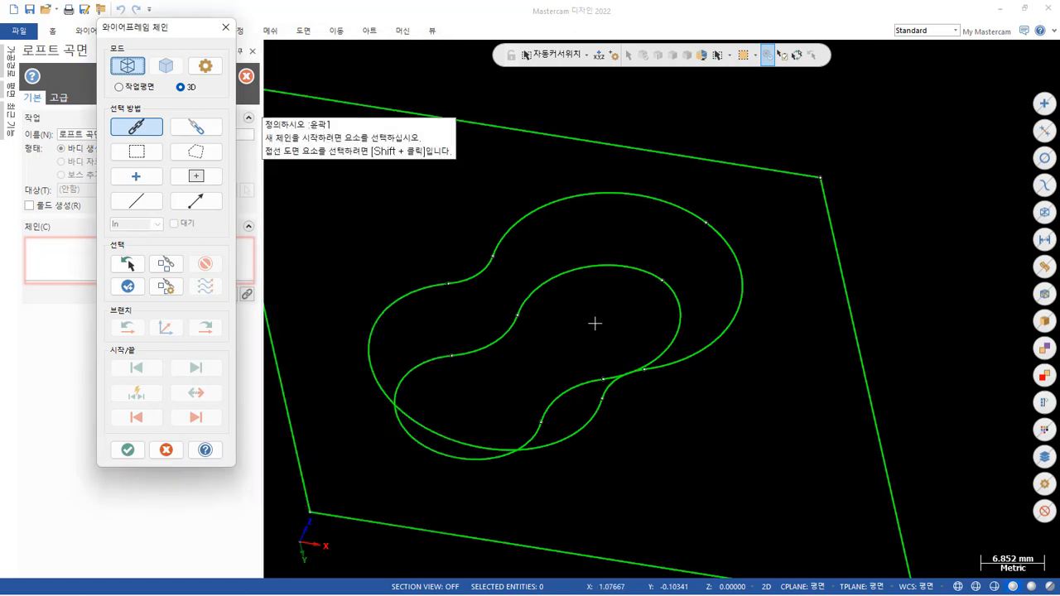
Chain the upper and lower pocket outlines again for the loft and inspect the preview's side walls from below.
left_click(725, 242)
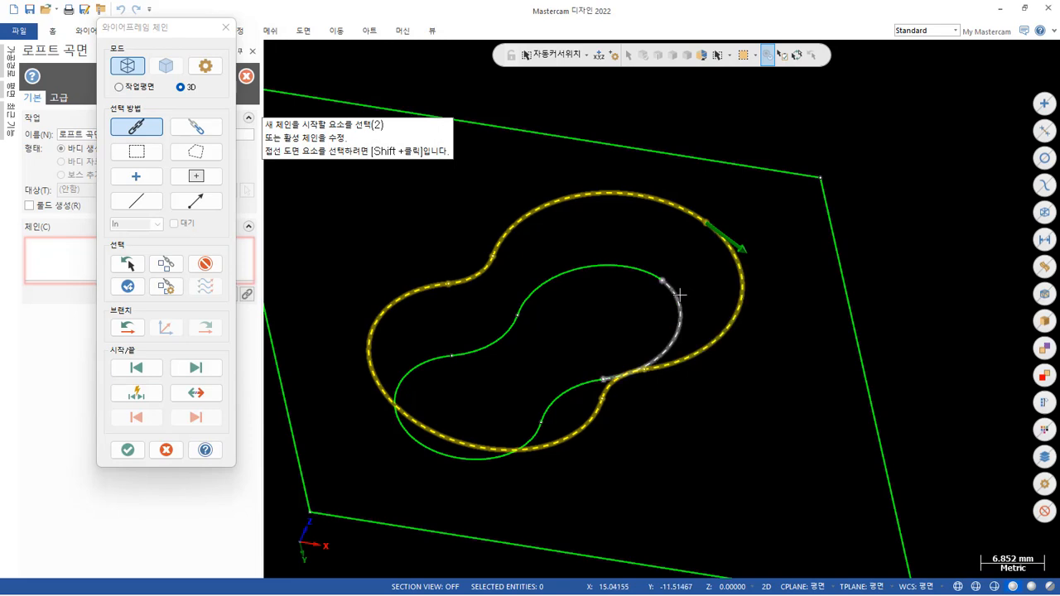
left_click(678, 297)
left_click(124, 450)
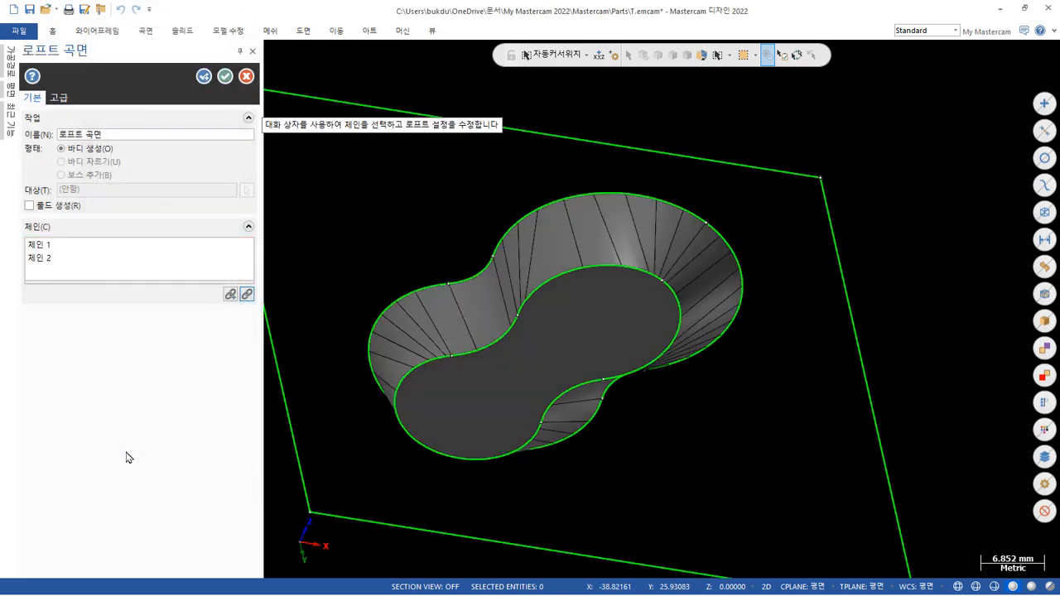
middle_click_drag(418, 333, 804, 243)
scroll(485, 156, "up", 5)
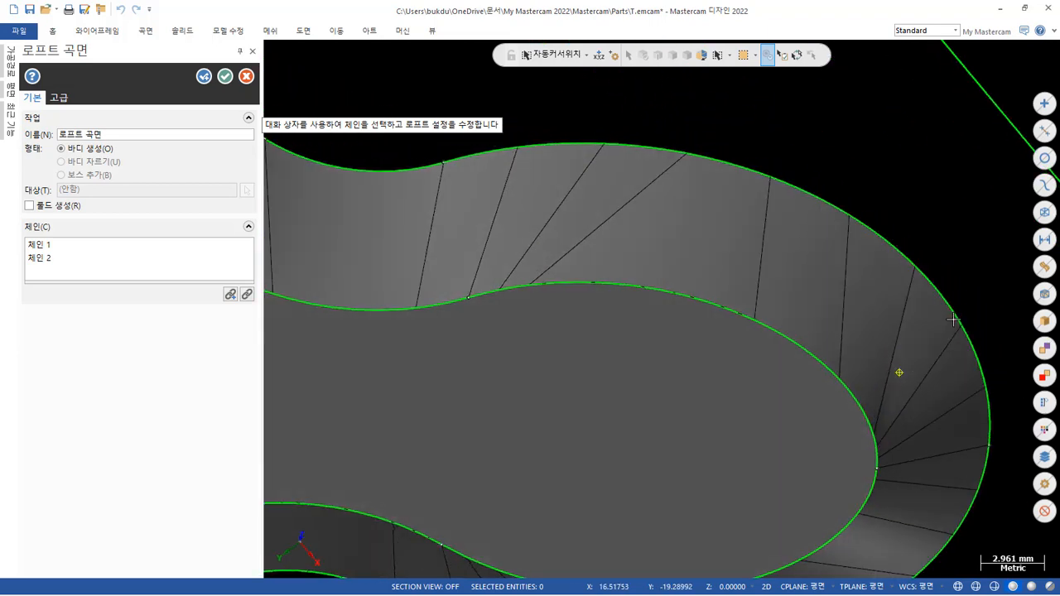
middle_click_drag(953, 320, 854, 378)
scroll(792, 424, "down", 3)
middle_click_drag(793, 423, 762, 372)
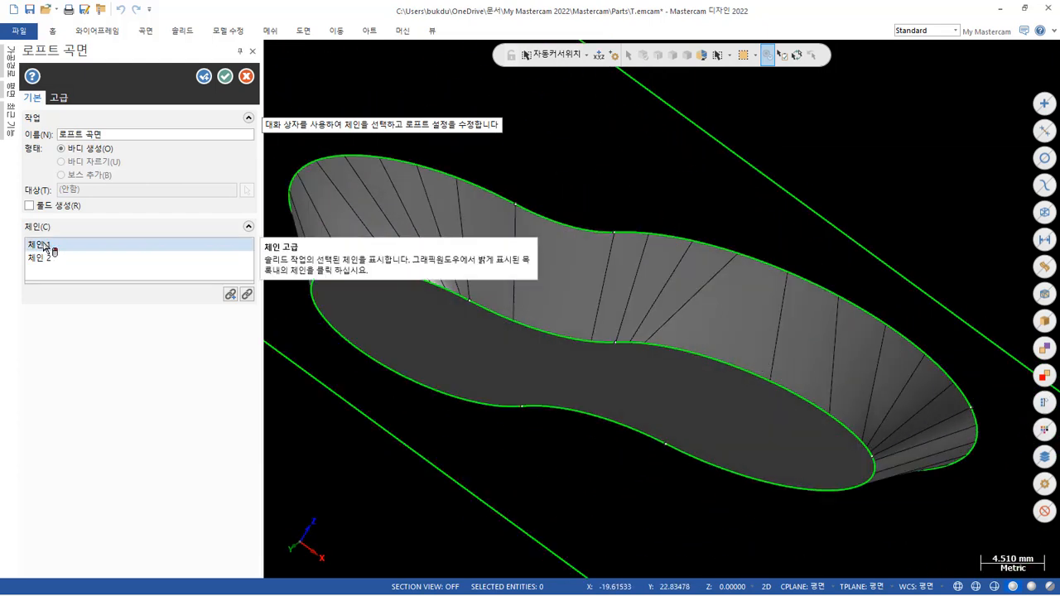
Reselect the loft's chains with the sync mode set to by entity (요소로), picking the upper and lower pocket outlines.
left_click(247, 294)
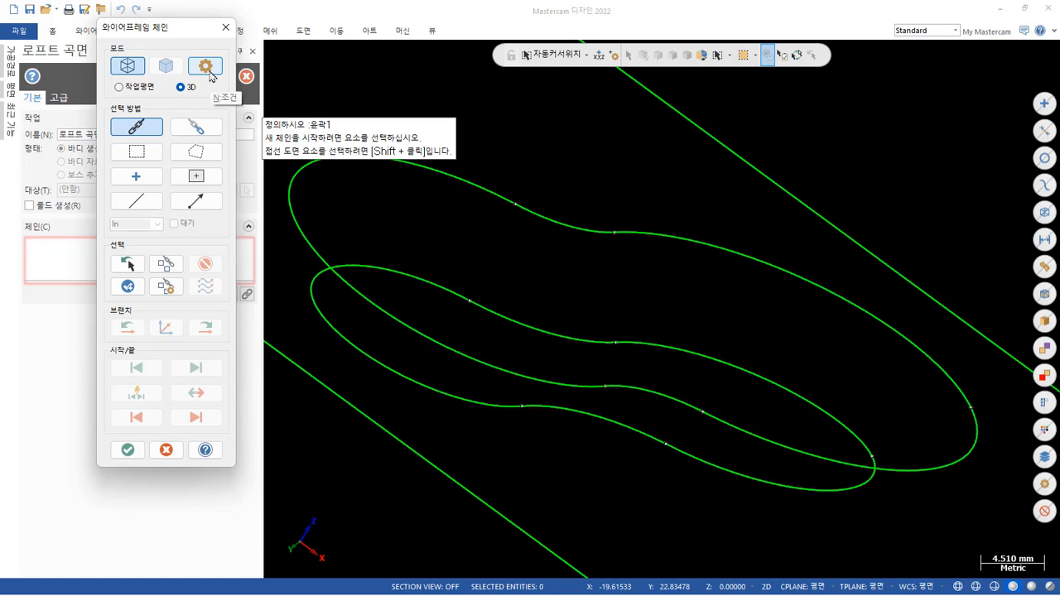
left_click(207, 66)
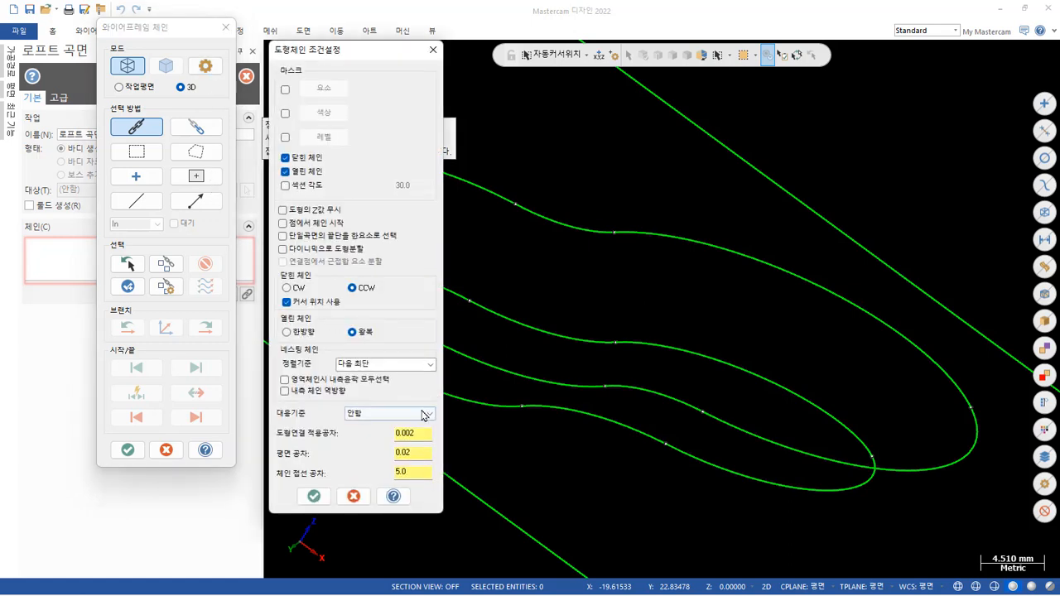
left_click(424, 414)
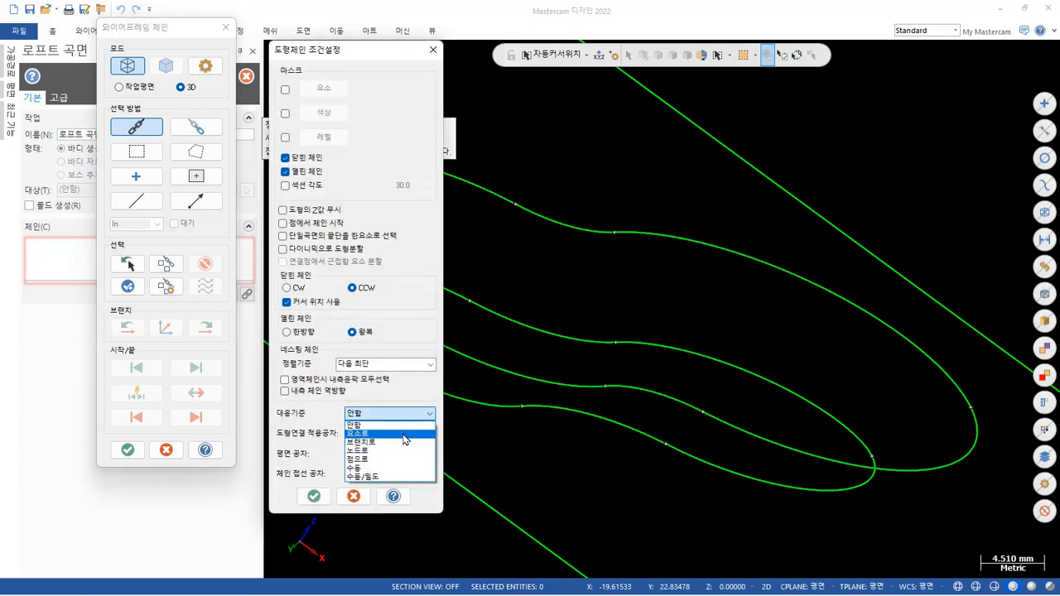
left_click(404, 433)
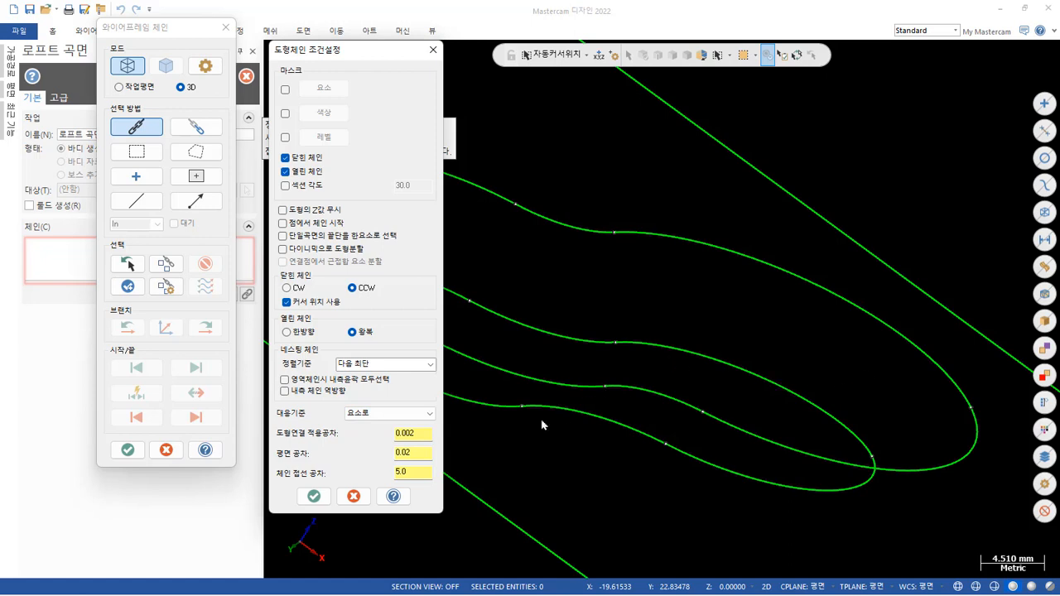
left_click(314, 494)
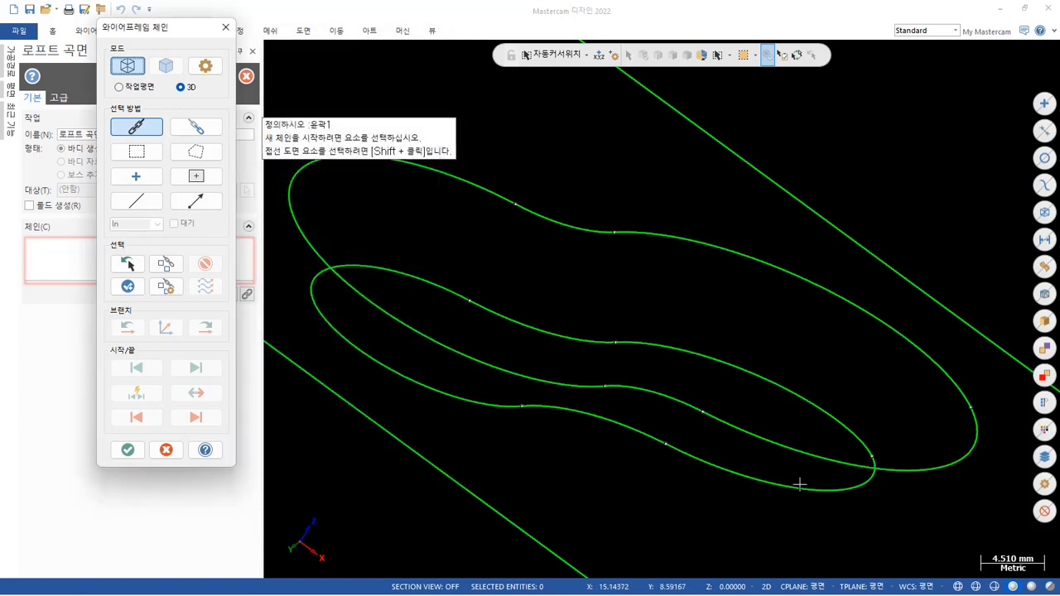
left_click(948, 370)
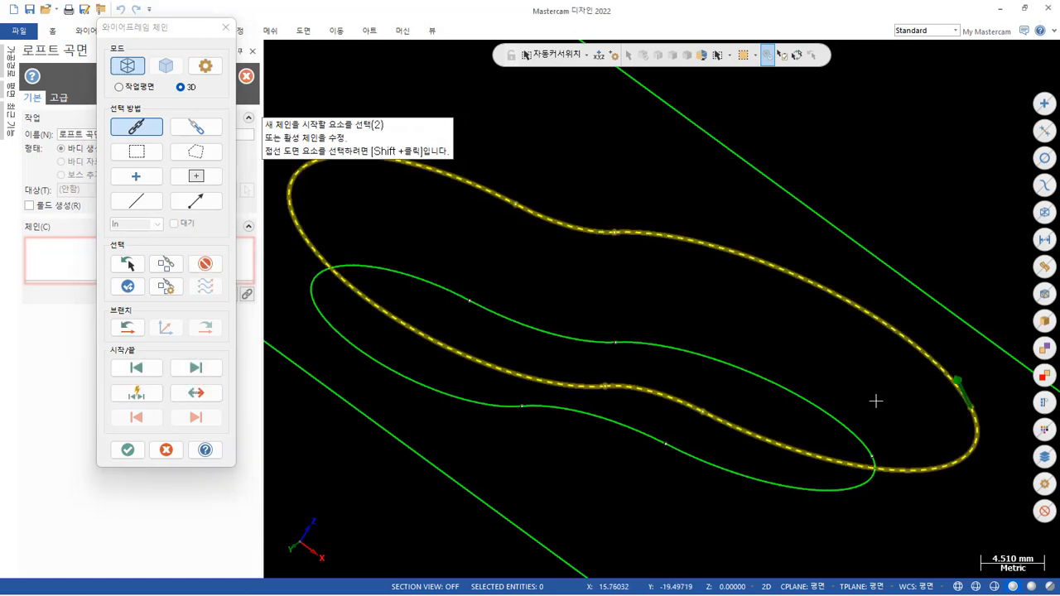
left_click(847, 425)
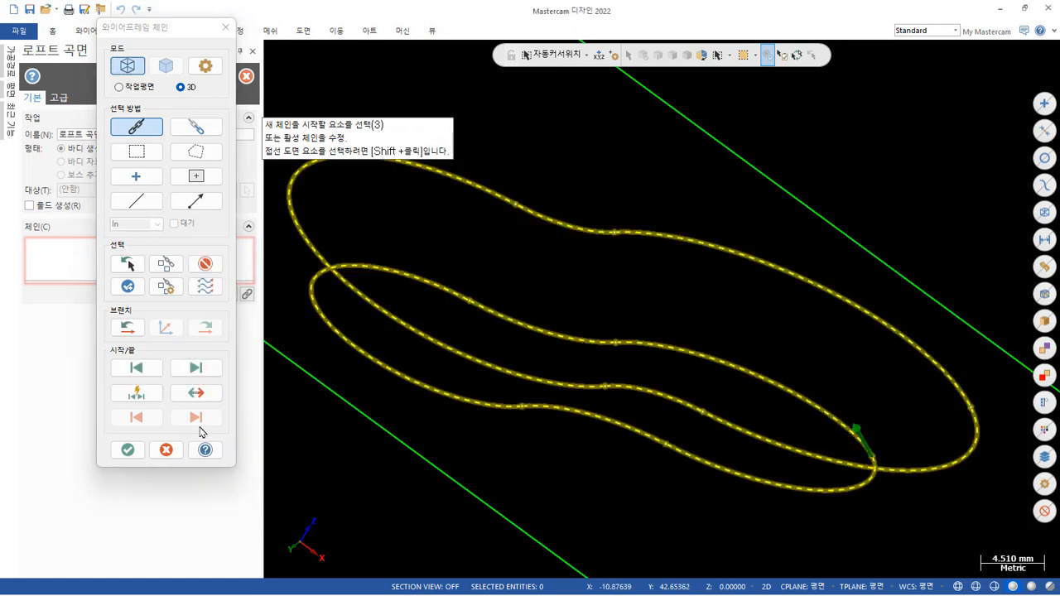
left_click(127, 450)
Inspect the loft preview's tapered walls and edge divisions at the rounded ends from several sides, and cancel the loft.
middle_click_drag(473, 370, 700, 220)
scroll(699, 220, "up", 10)
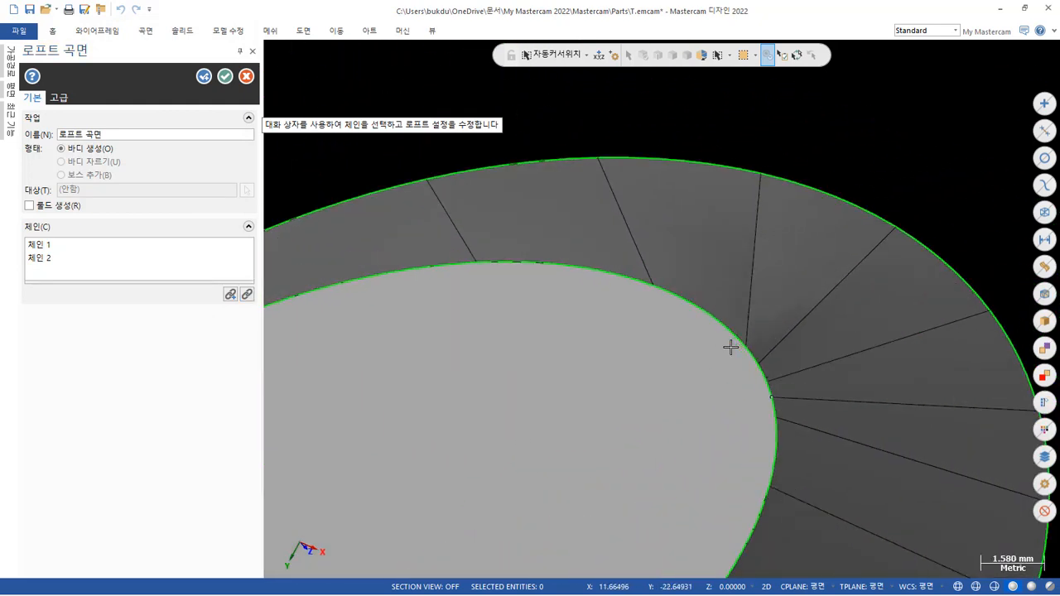
middle_click_drag(779, 322, 677, 452)
scroll(674, 457, "down", 4)
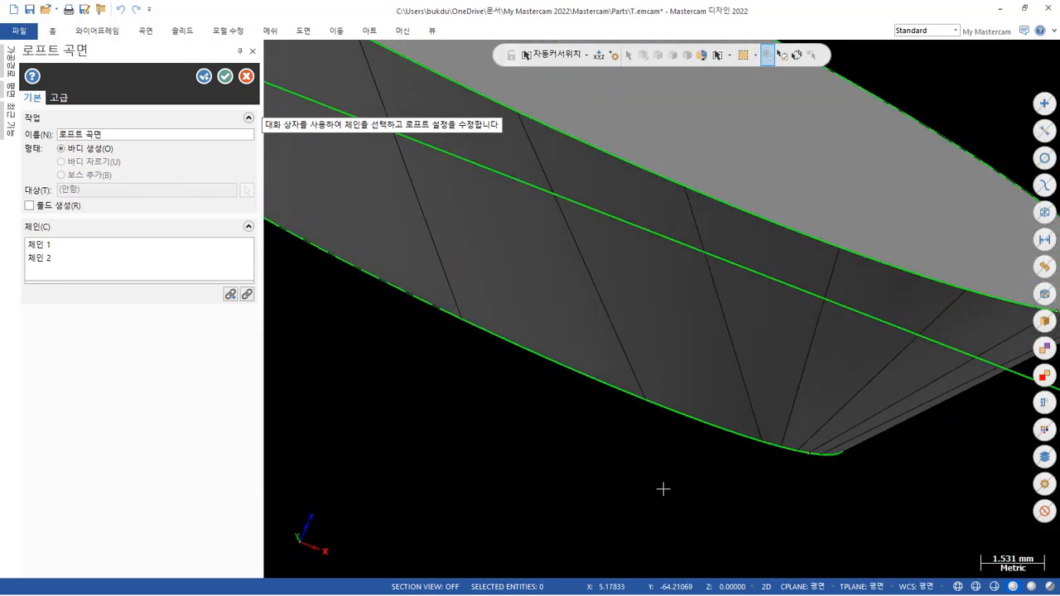
scroll(768, 432, "down", 3)
scroll(795, 242, "up", 3)
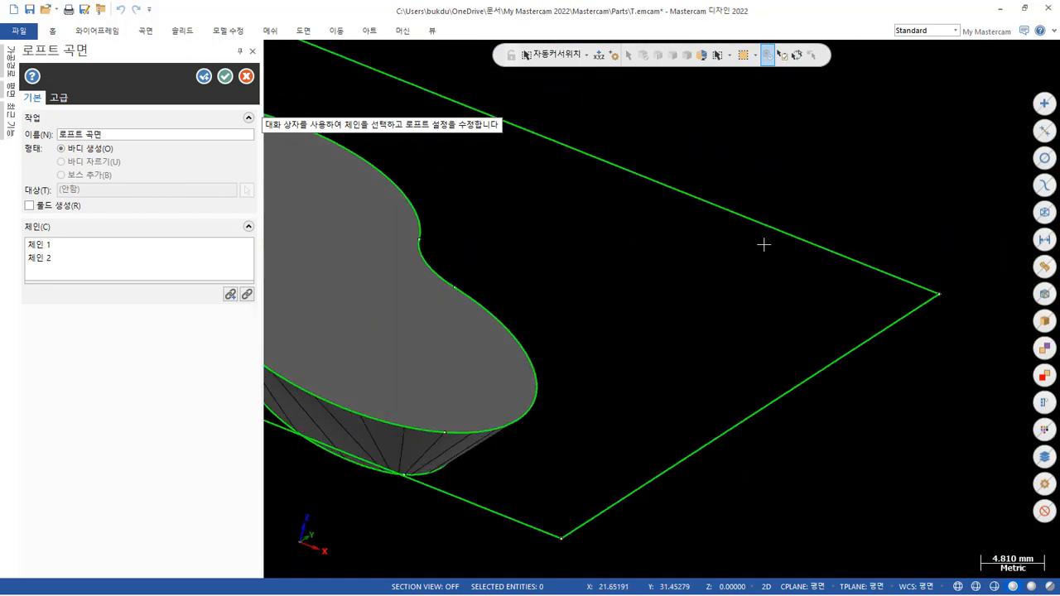
scroll(840, 269, "down", 2)
mouse_move(845, 289)
middle_mouse_down()
mouse_move(733, 262)
mouse_move(655, 221)
mouse_move(706, 213)
mouse_move(787, 224)
mouse_move(831, 246)
mouse_move(845, 275)
middle_mouse_up()
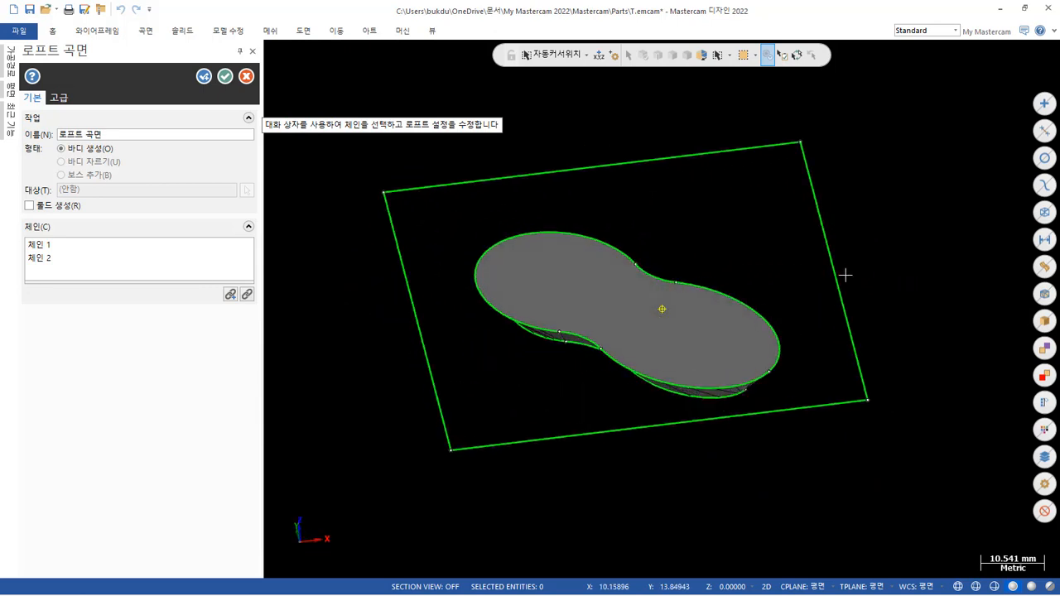
scroll(499, 253, "up", 1)
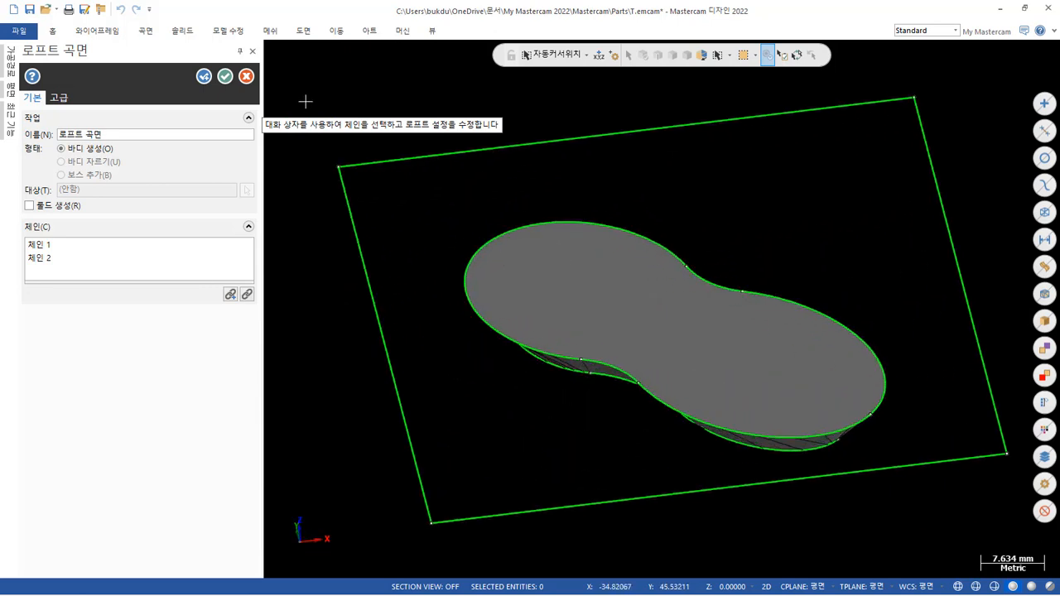
left_click(247, 76)
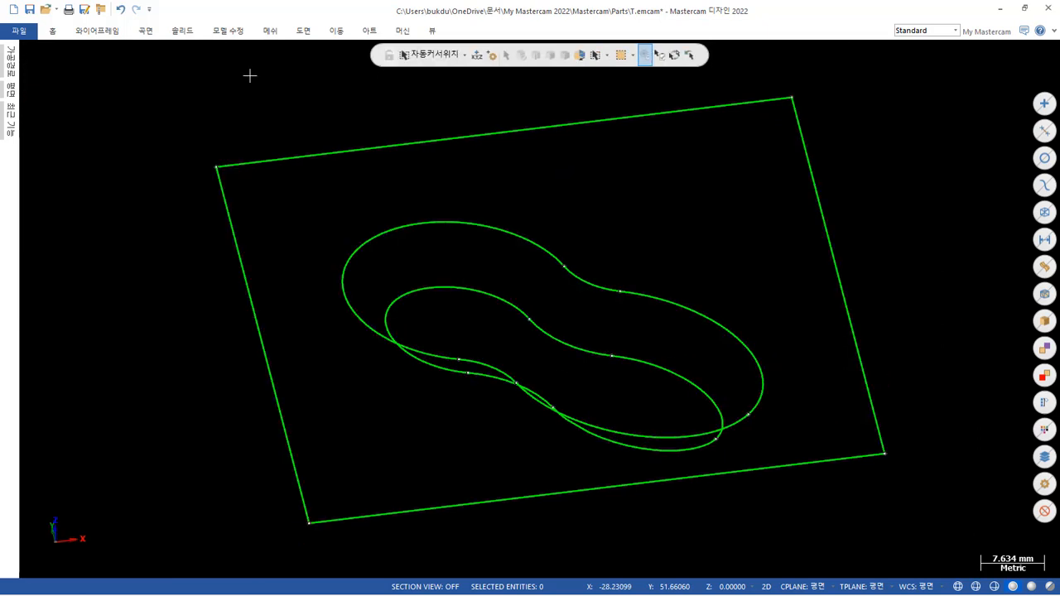
Bring up the solid modelling commands.
left_click(183, 30)
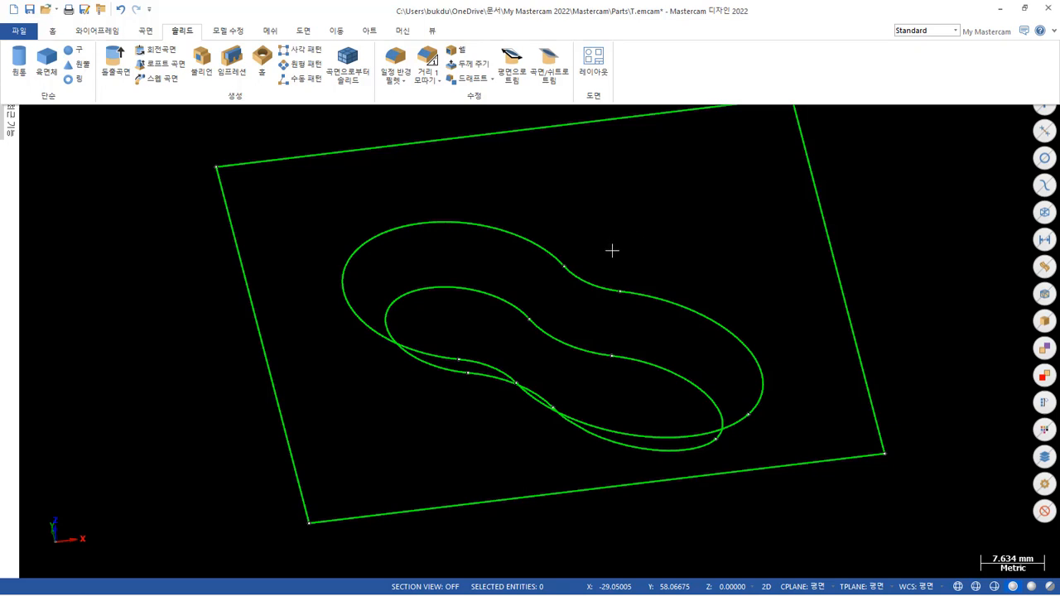
Preview a lofted surface between the upper and lower pocket outlines and inspect its side walls.
mouse_move(612, 250)
middle_mouse_down()
mouse_move(617, 208)
mouse_move(624, 218)
middle_mouse_up()
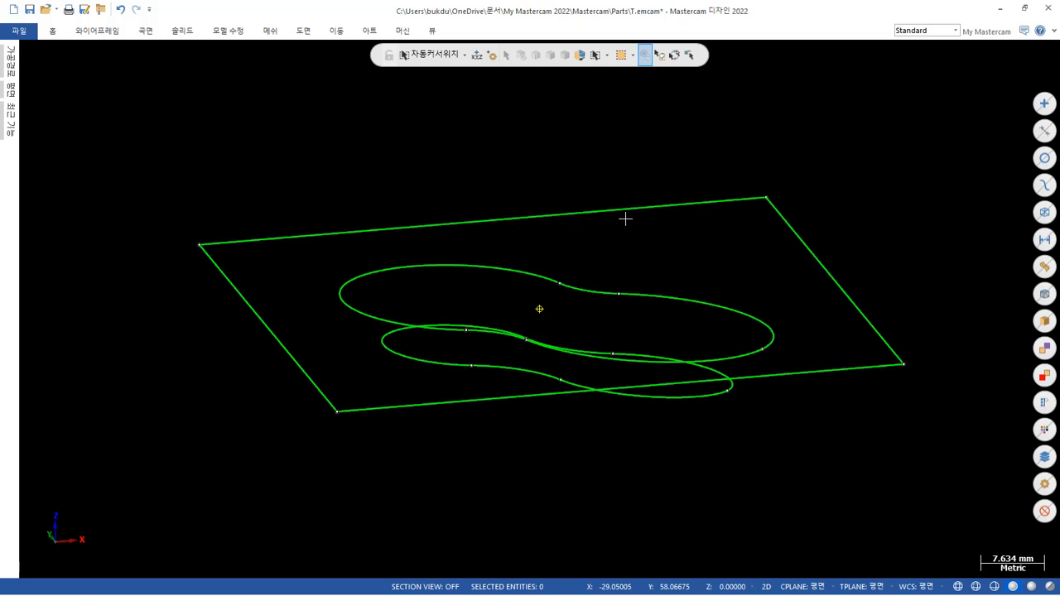
left_click(146, 32)
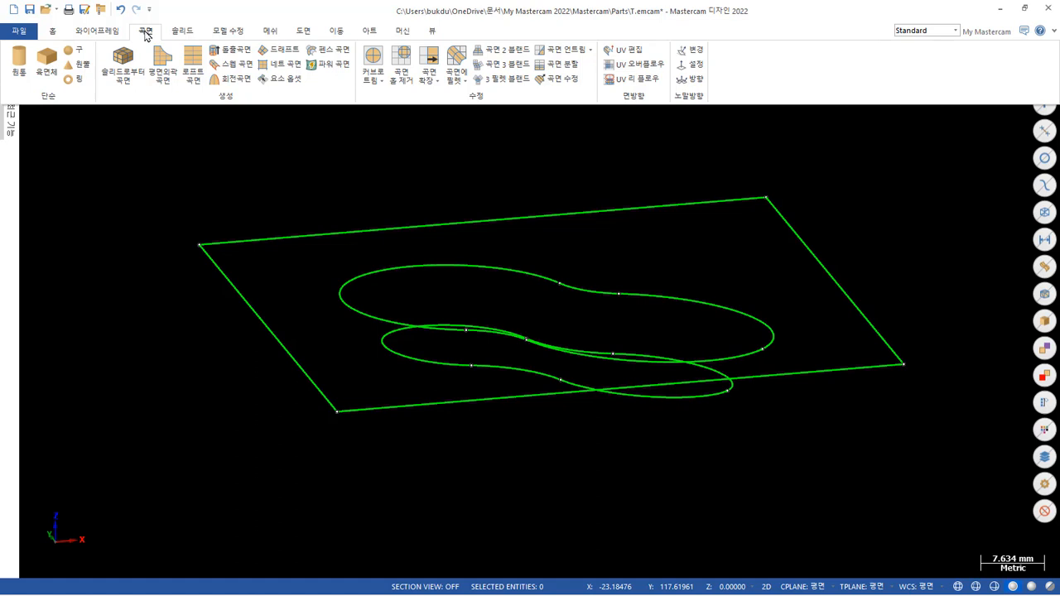
left_click(197, 73)
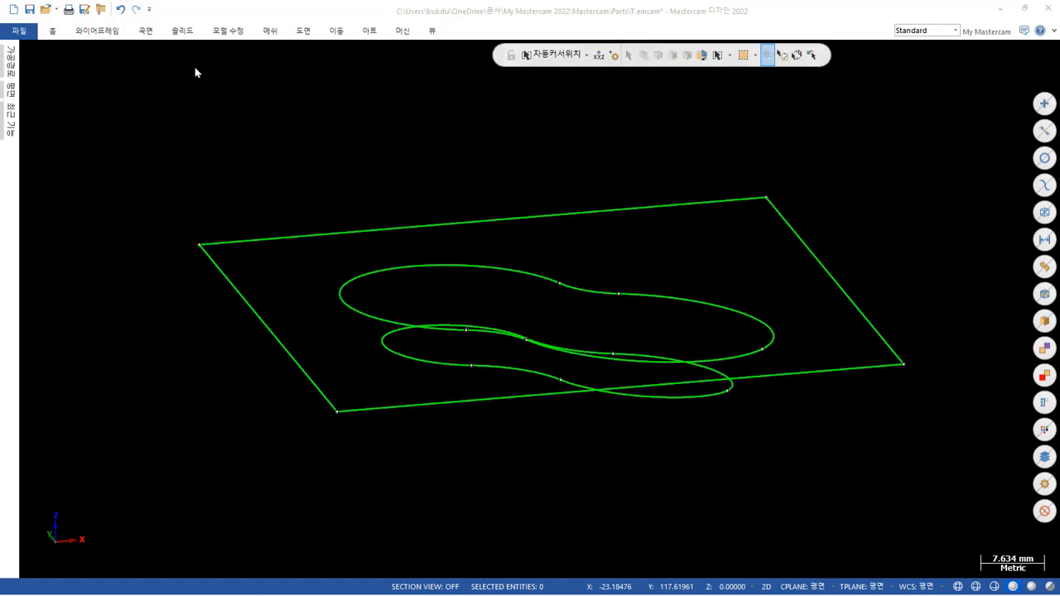
left_click(655, 270)
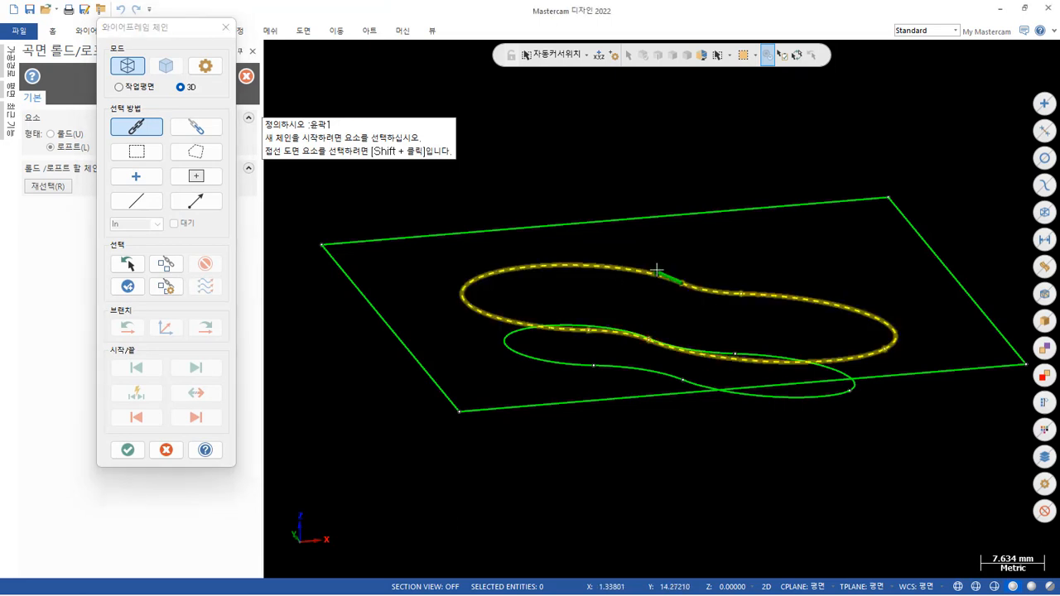
middle_click_drag(661, 309, 634, 304)
left_click(638, 314)
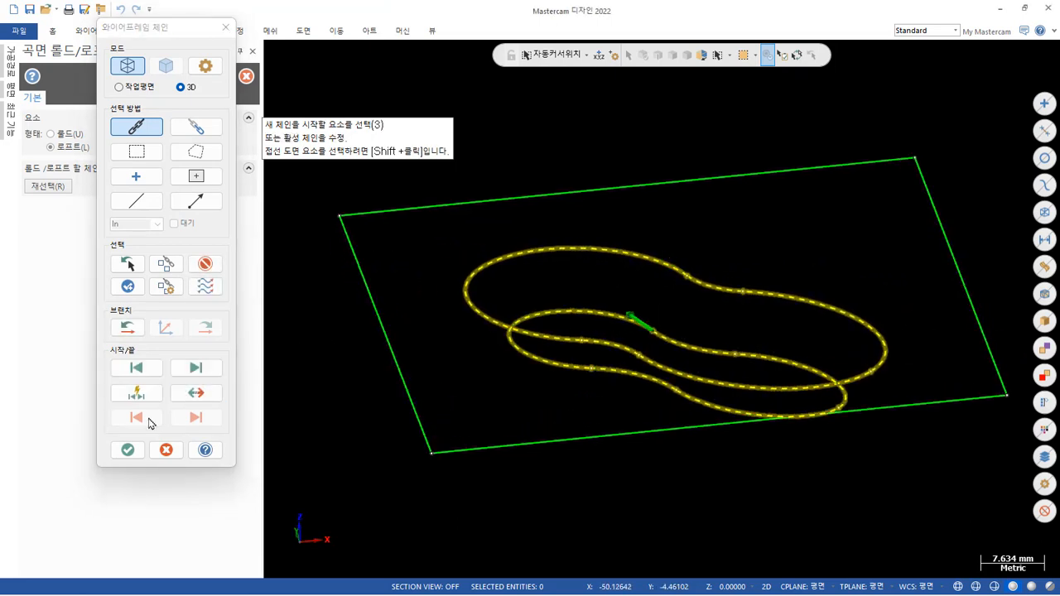
left_click(128, 450)
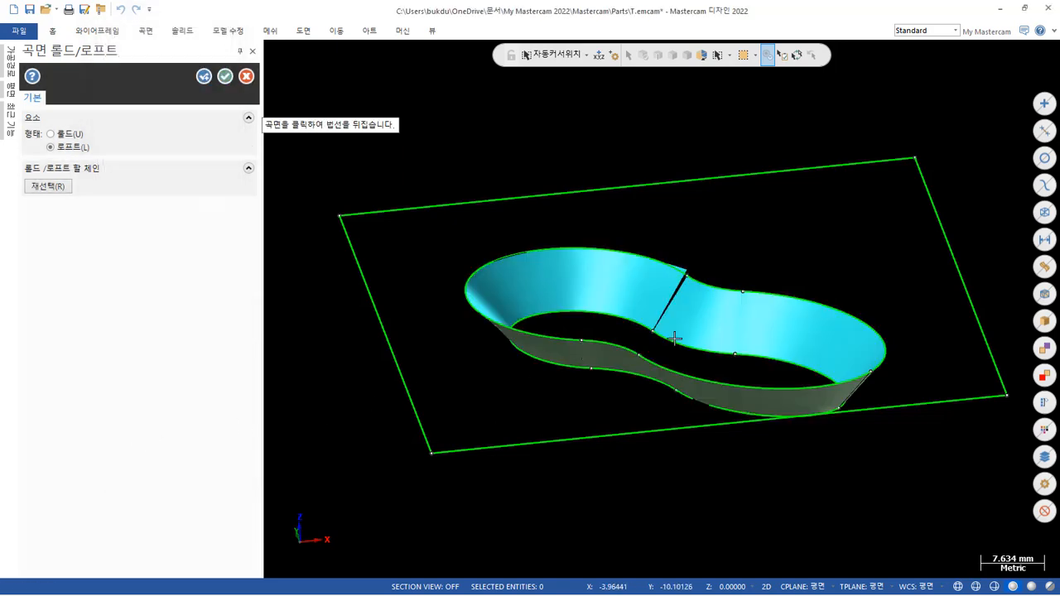
scroll(693, 324, "up", 3)
mouse_move(616, 307)
middle_mouse_down()
mouse_move(499, 329)
mouse_move(615, 291)
mouse_move(644, 310)
middle_mouse_up()
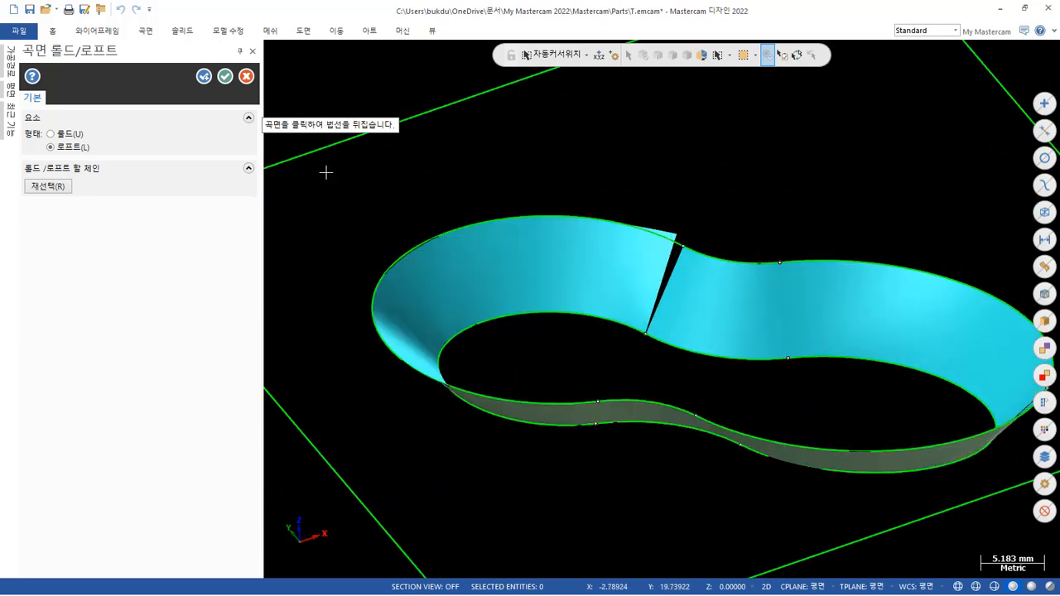
Keep the loft (로프트) type and set the sync mode for reselecting its chains to by branch (브랜치로).
left_click(68, 147)
left_click(47, 186)
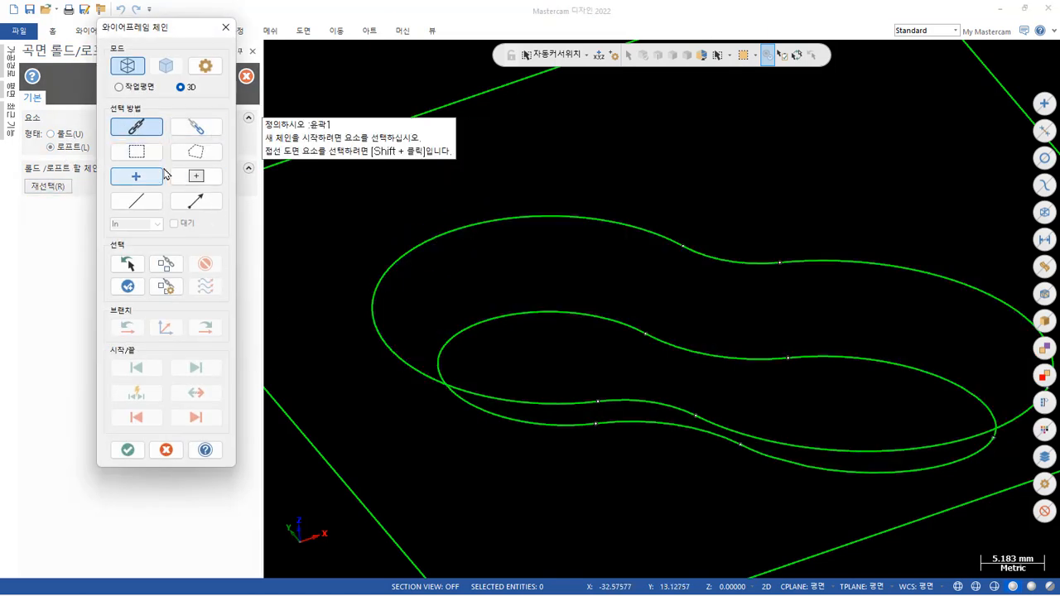
left_click(206, 66)
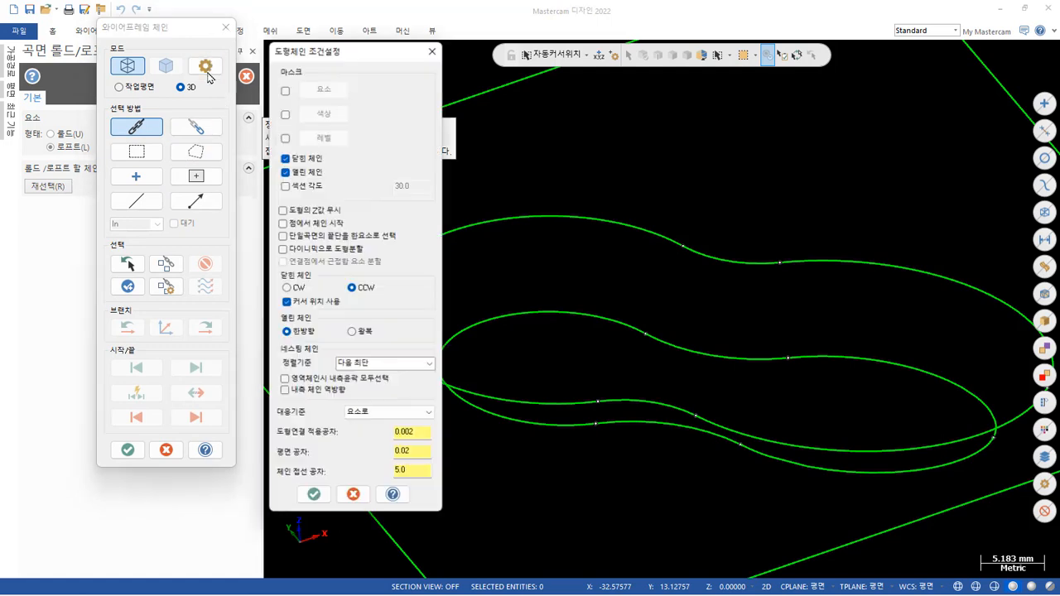
left_click(397, 412)
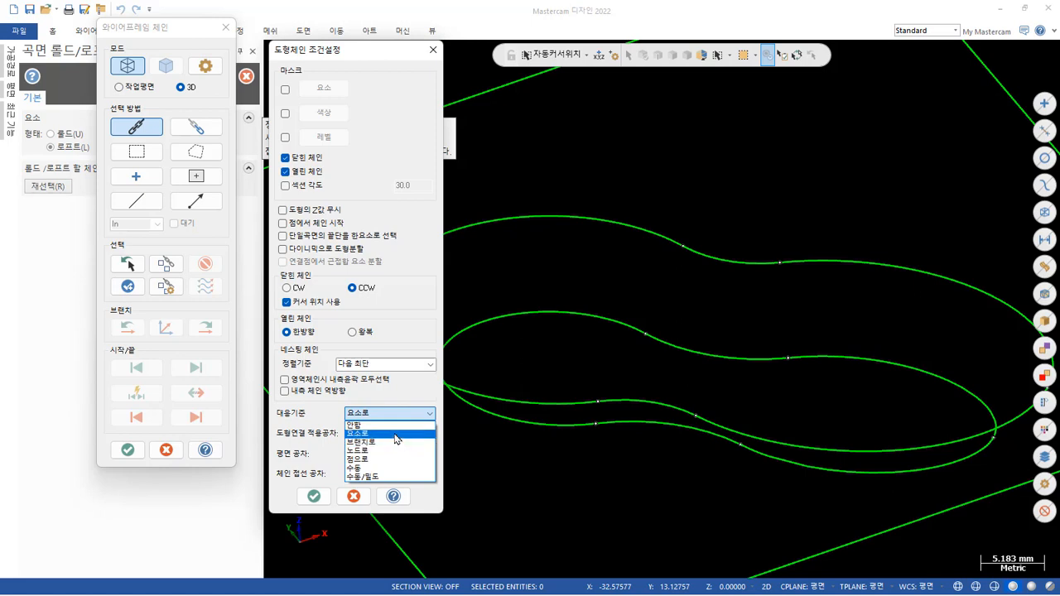
left_click(395, 442)
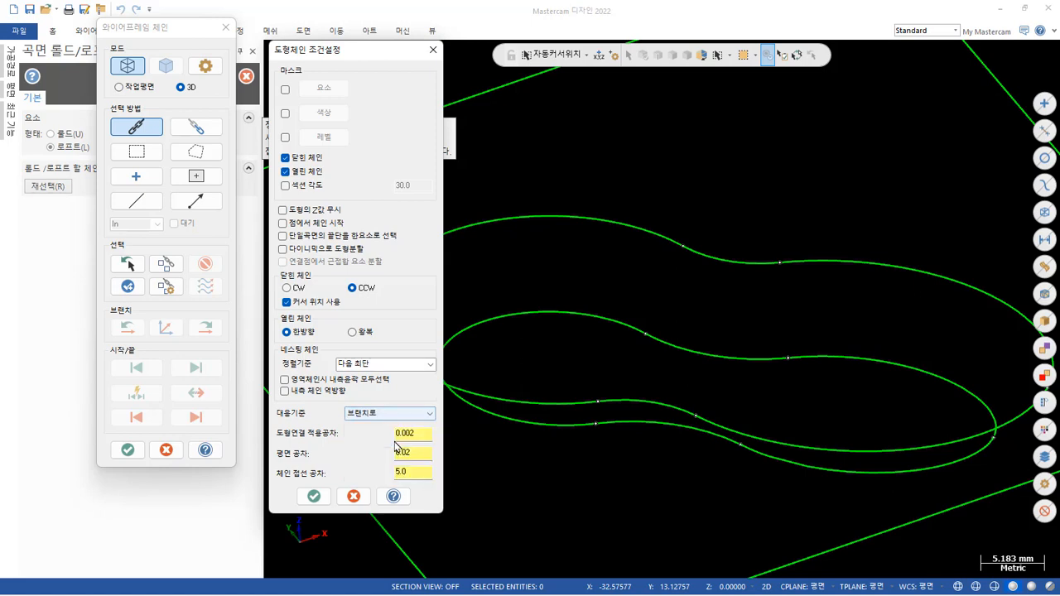
left_click(314, 495)
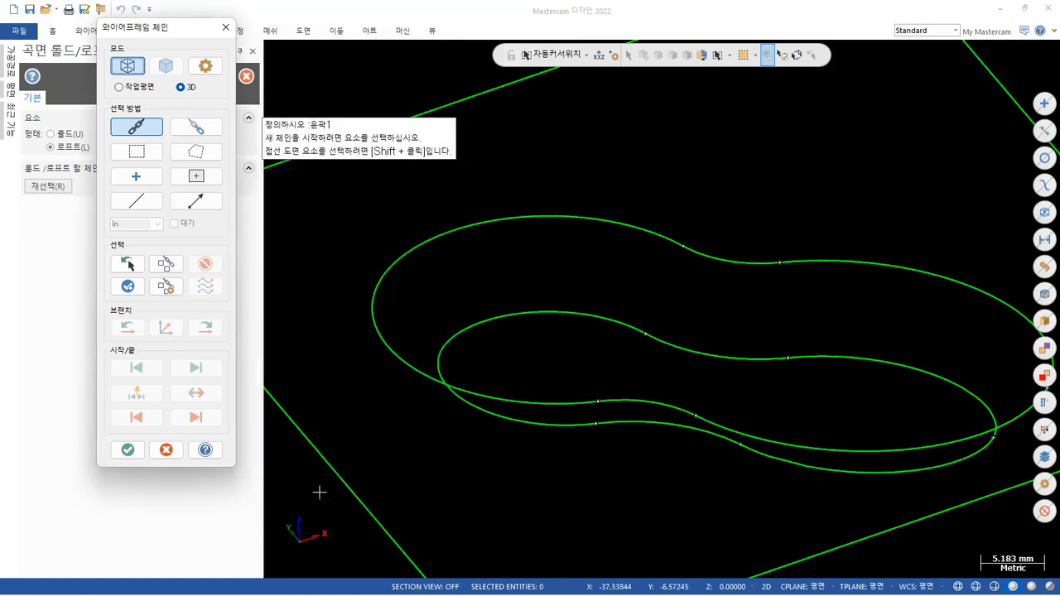
Chain the upper and lower pocket outlines for the loft and inspect the previewed walls from above.
left_click(629, 221)
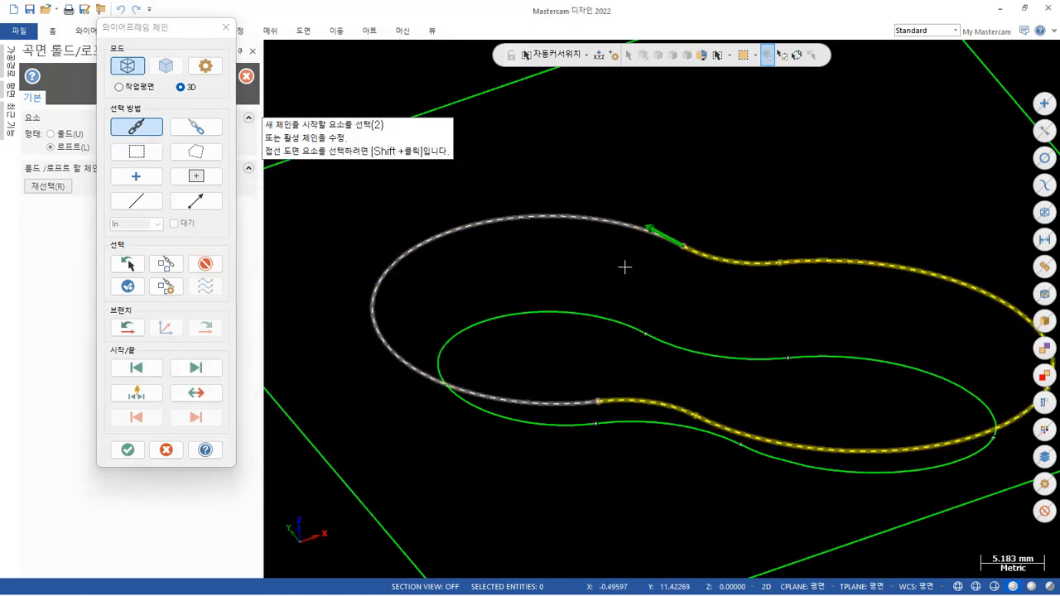
left_click(617, 316)
left_click(126, 449)
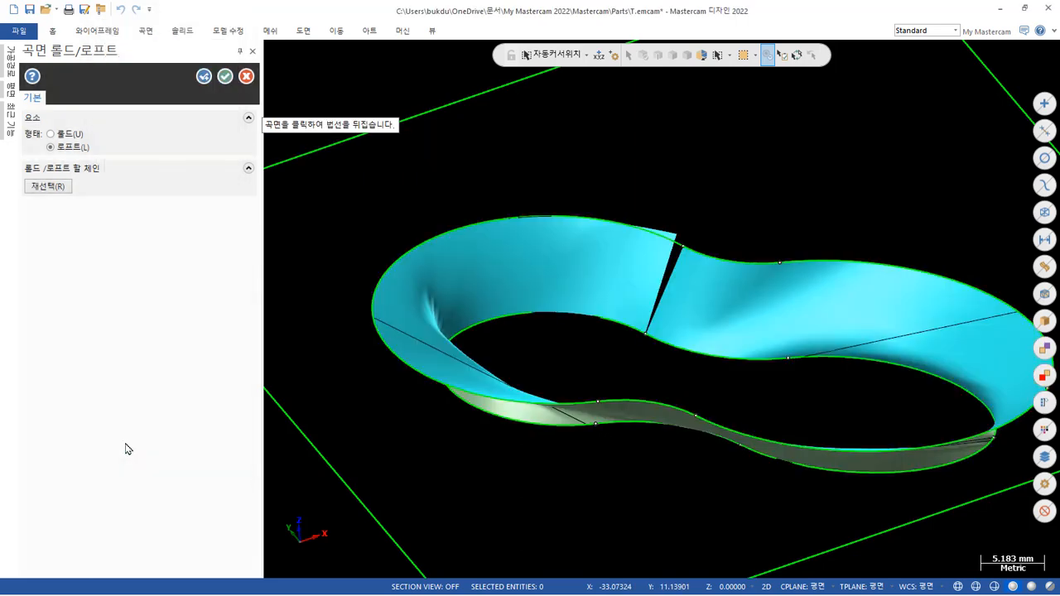
middle_click_drag(307, 350, 404, 203)
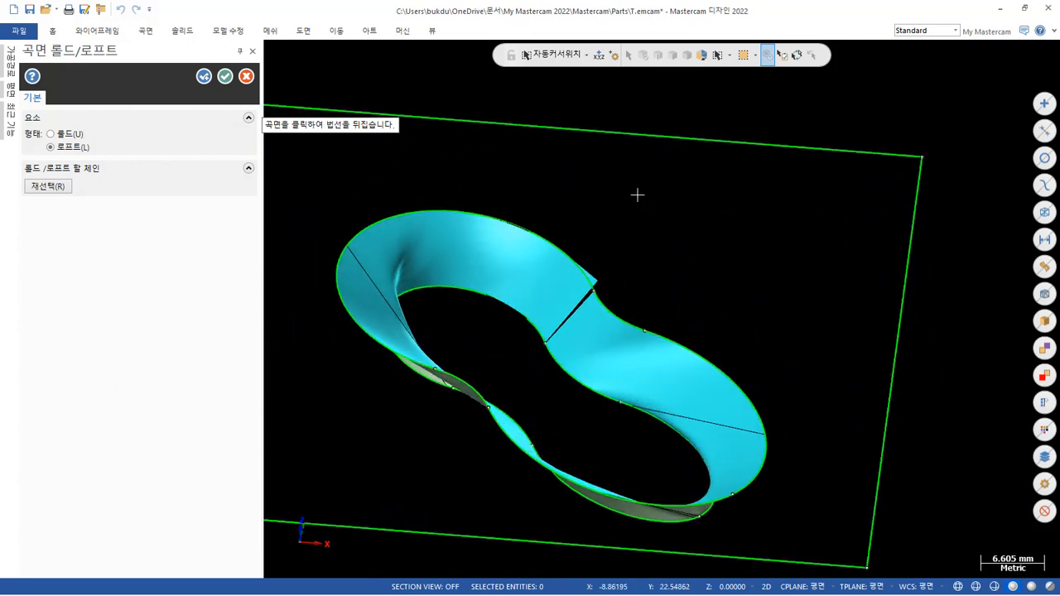
scroll(641, 196, "down", 3)
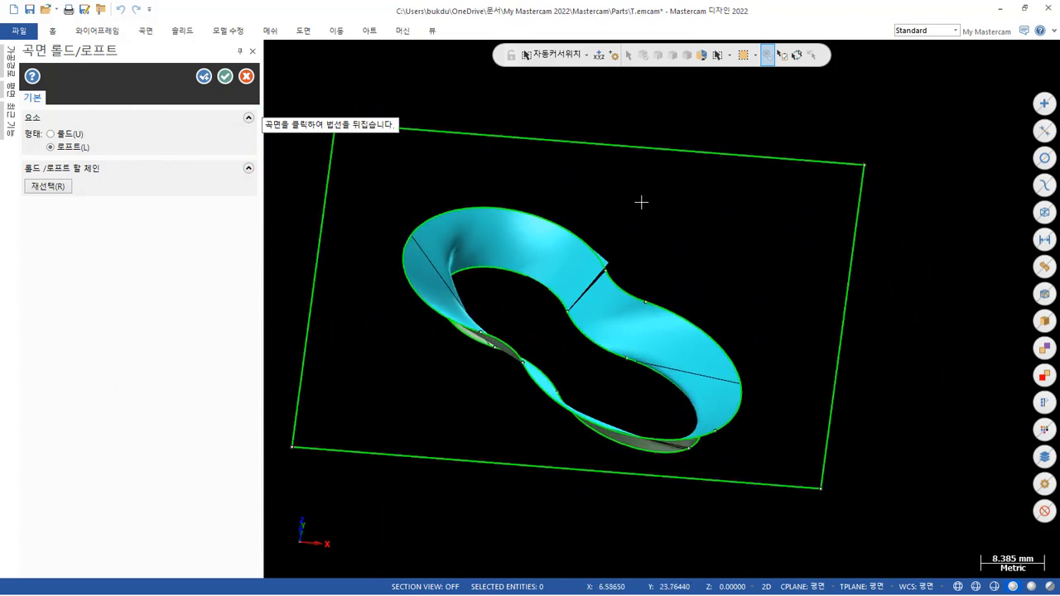
Switch the surface type to ruled (룰드) and set the chain sync mode to none (안함).
left_click(64, 136)
left_click(63, 187)
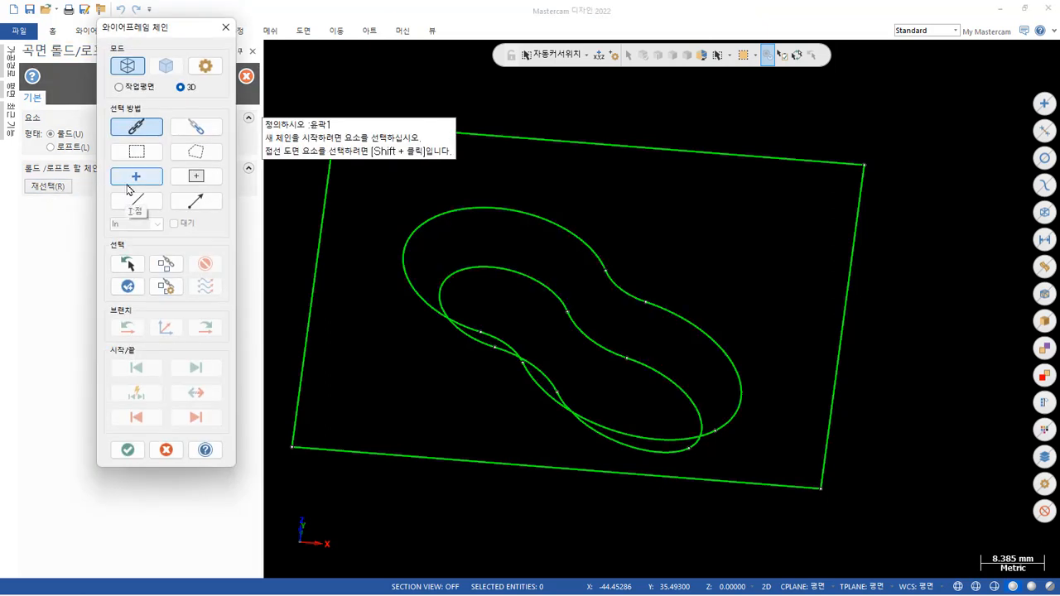
left_click(213, 72)
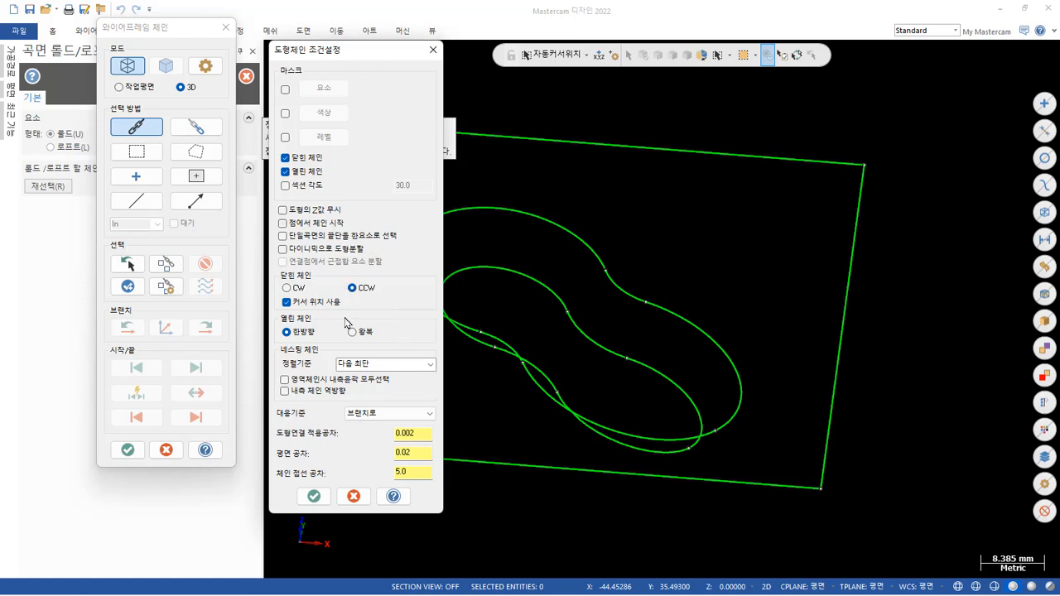
left_click(418, 413)
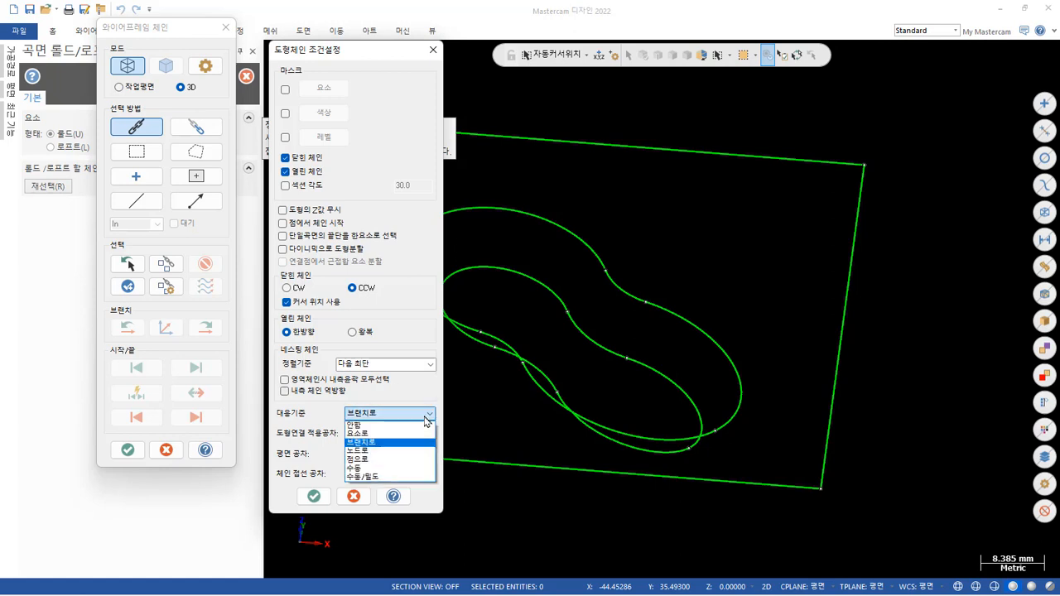
left_click(406, 421)
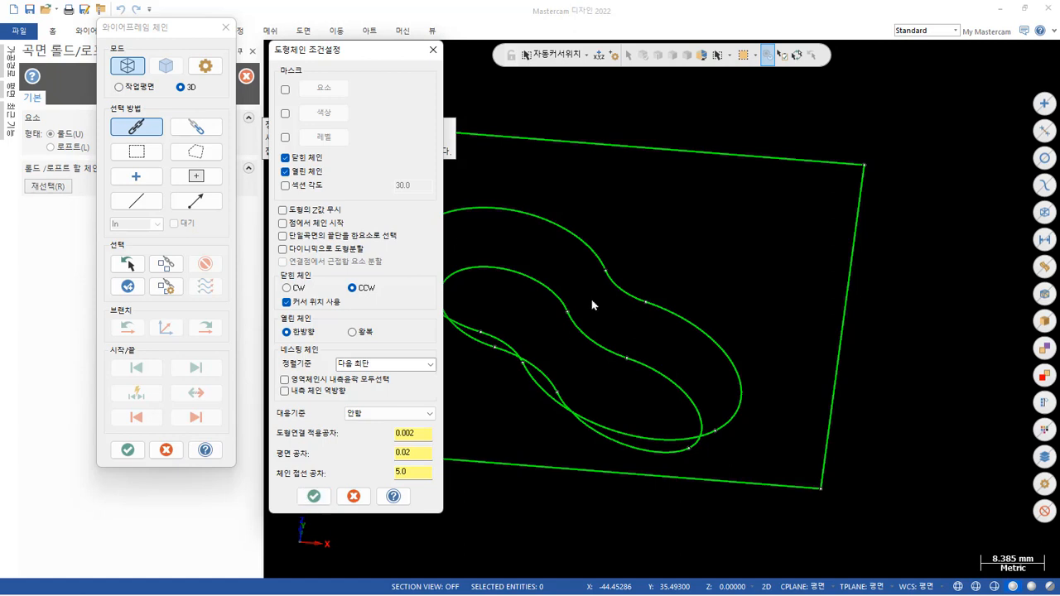
left_click(314, 497)
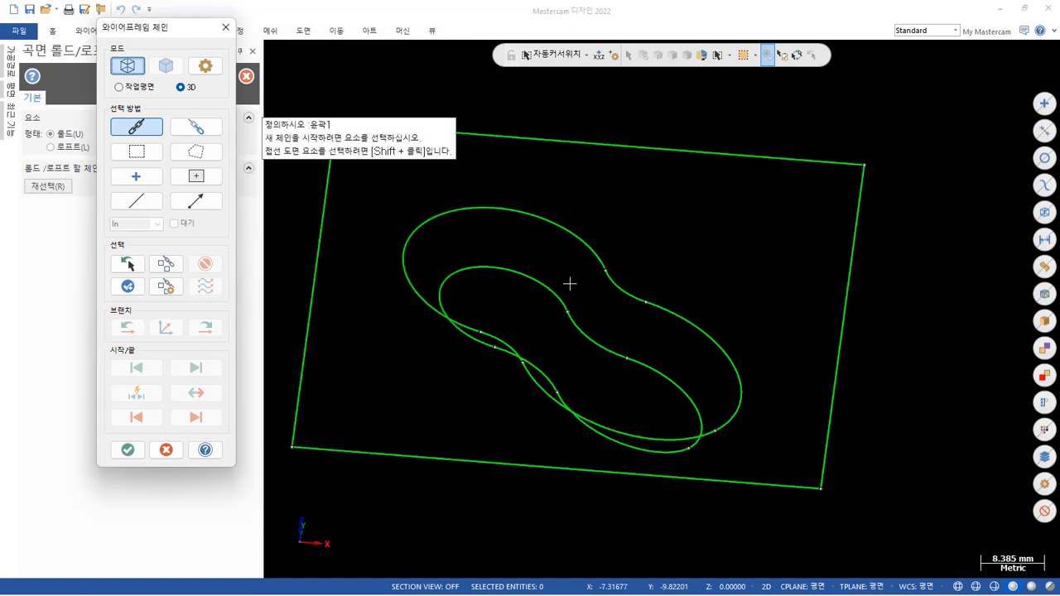
Chain the upper and lower pocket outlines for the ruled surface and inspect the previewed walls up close.
left_click(589, 256)
left_click(557, 290)
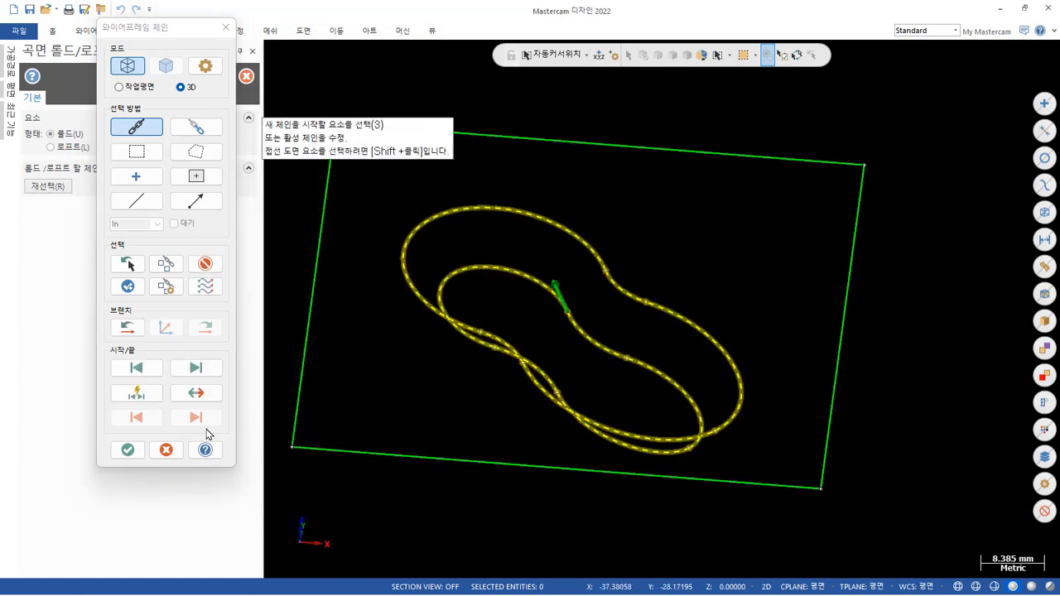
left_click(128, 450)
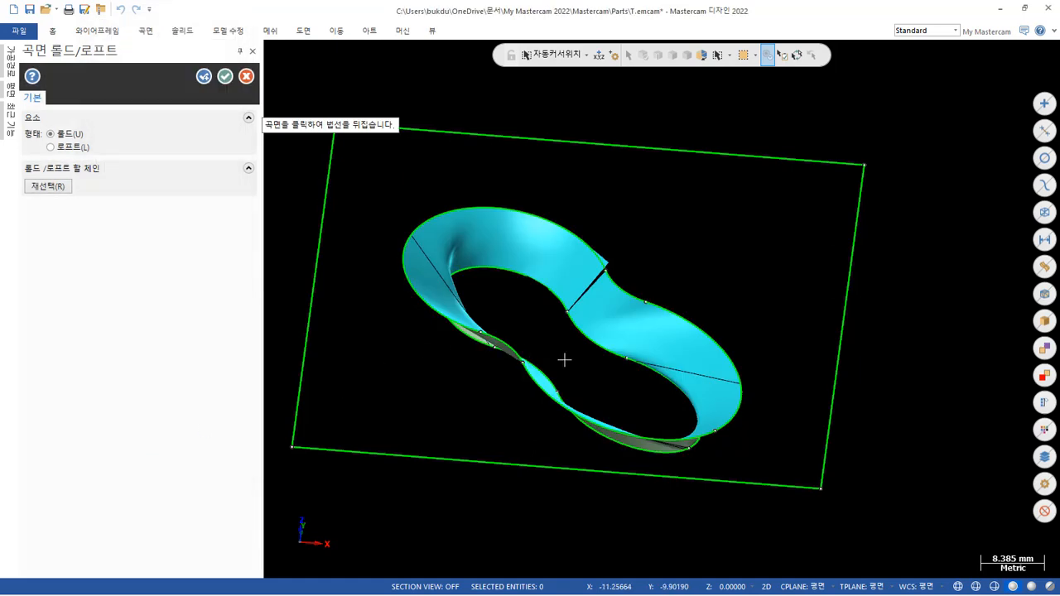
scroll(563, 360, "up", 2)
mouse_move(646, 314)
middle_mouse_down()
mouse_move(558, 254)
mouse_move(635, 305)
mouse_move(642, 279)
mouse_move(672, 286)
mouse_move(684, 256)
mouse_move(684, 287)
middle_mouse_up()
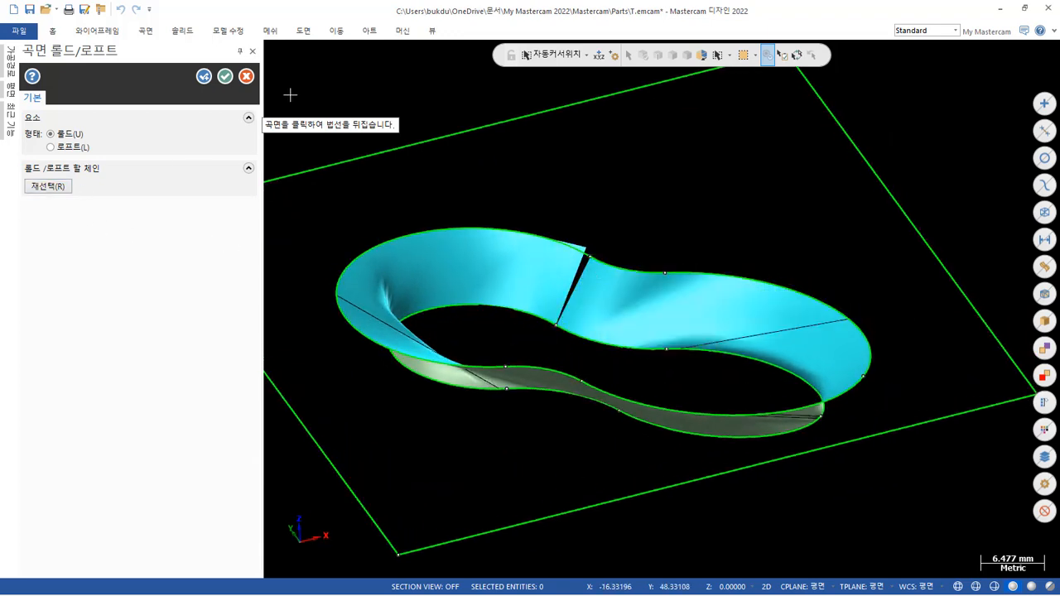
Leave the ruled surface command, view the resulting walls from above, and undo the surface.
left_click(246, 76)
scroll(923, 450, "down", 1)
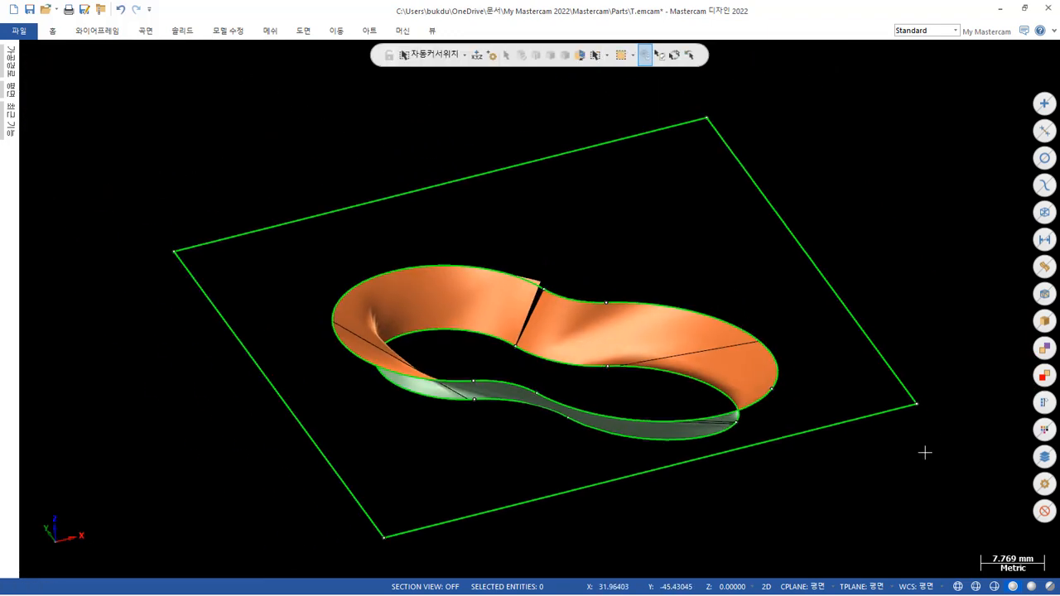
middle_click_drag(830, 369, 830, 412)
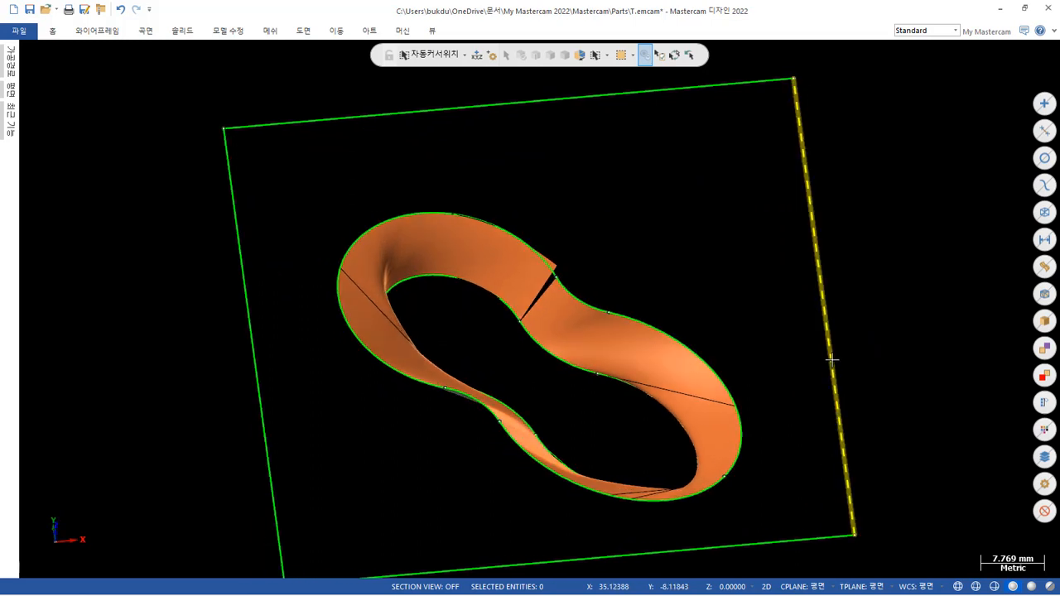
key("ctrl+z")
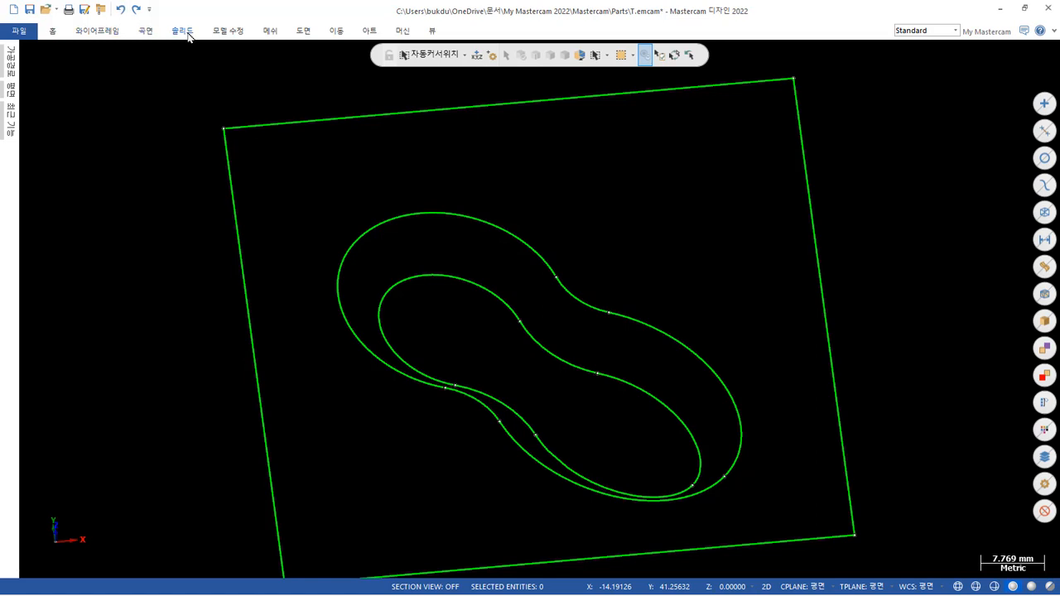
Preview a ruled surface between the upper and lower elliptical arcs at the pocket's negative-X end, using single-entity chaining.
left_click(150, 33)
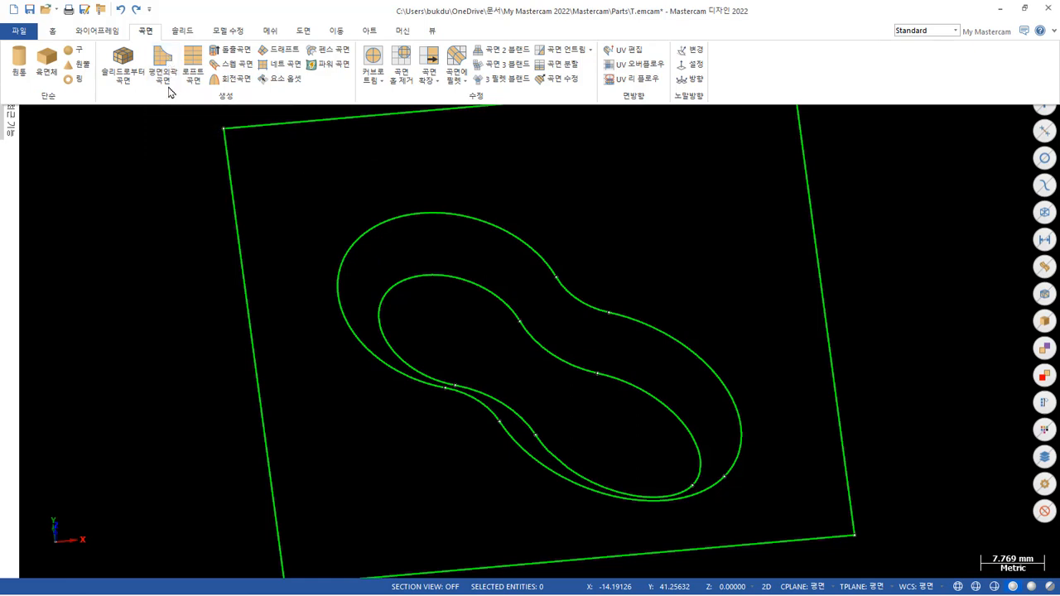
left_click(190, 62)
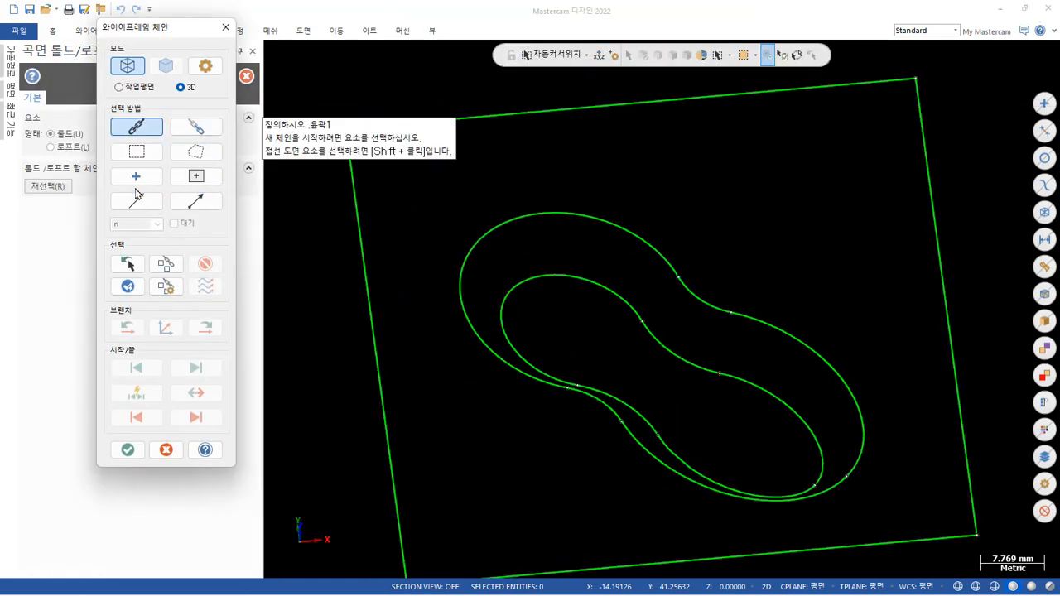
left_click(138, 203)
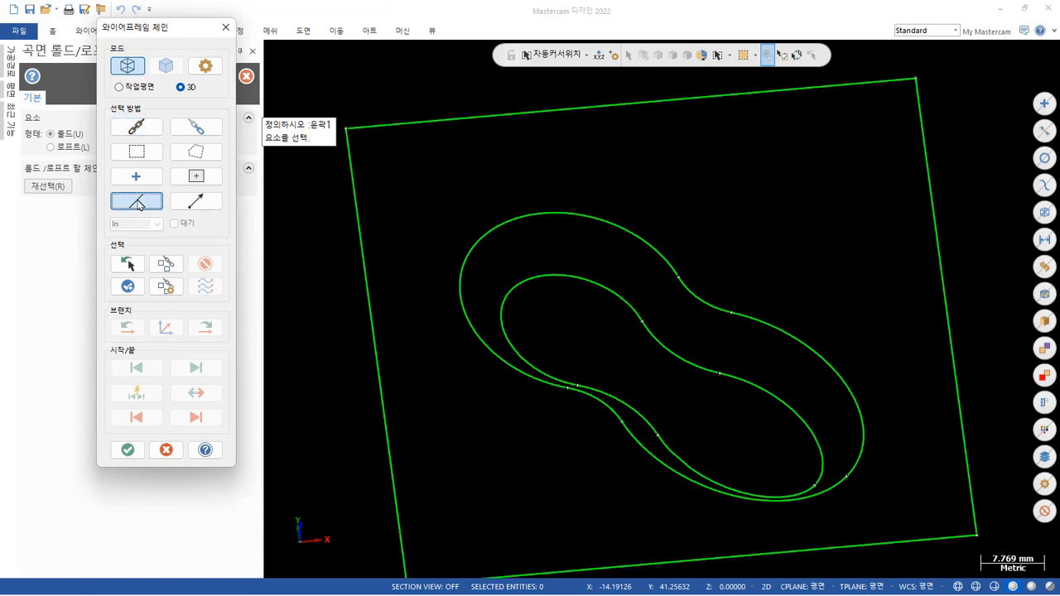
left_click(663, 256)
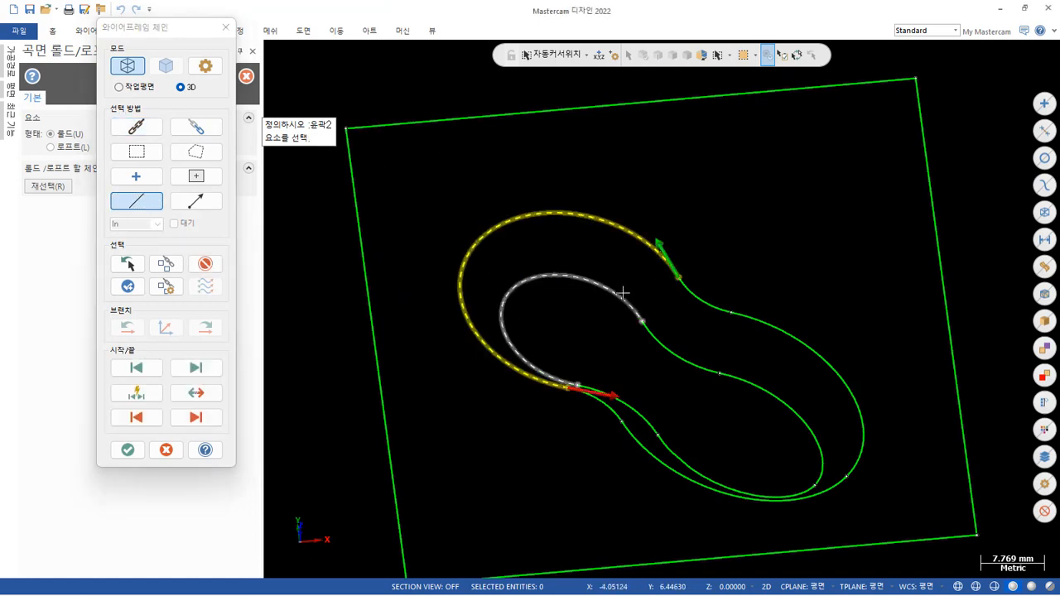
left_click(623, 293)
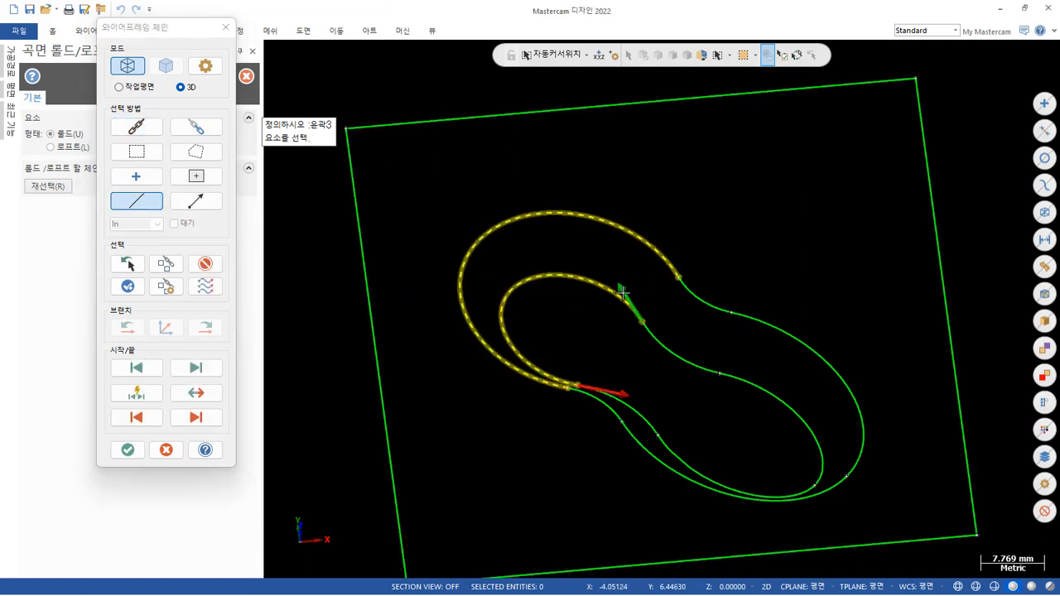
left_click(128, 451)
Inspect the rounded end's ruled wall from several sides, then create it and continue with another ruled surface.
mouse_move(471, 427)
middle_mouse_down()
mouse_move(527, 434)
mouse_move(612, 318)
mouse_move(641, 267)
mouse_move(643, 238)
middle_mouse_up()
scroll(679, 167, "up", 6)
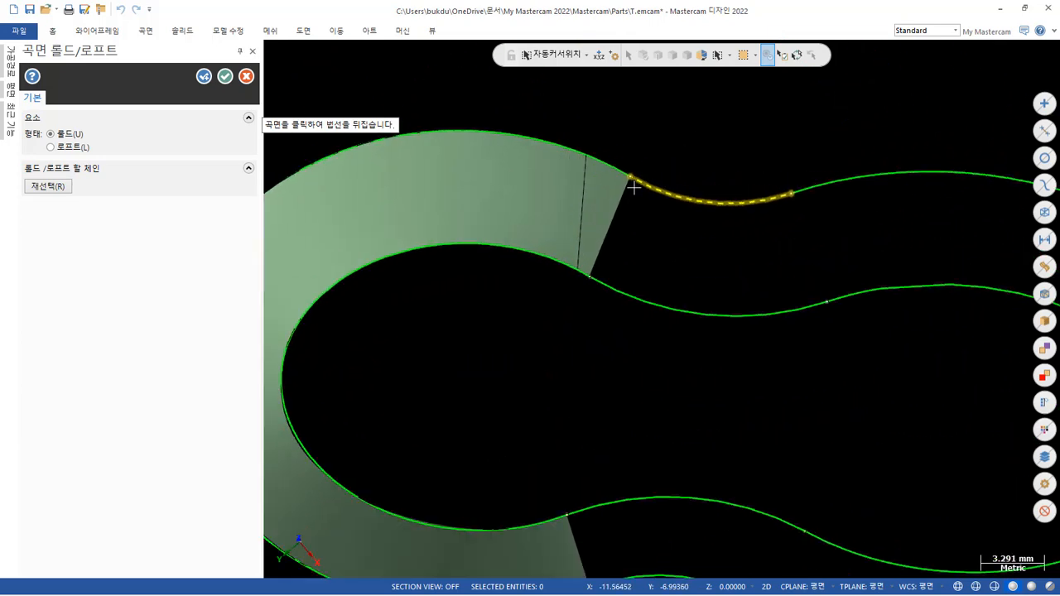
middle_click_drag(570, 170, 464, 341)
scroll(876, 284, "up", 2)
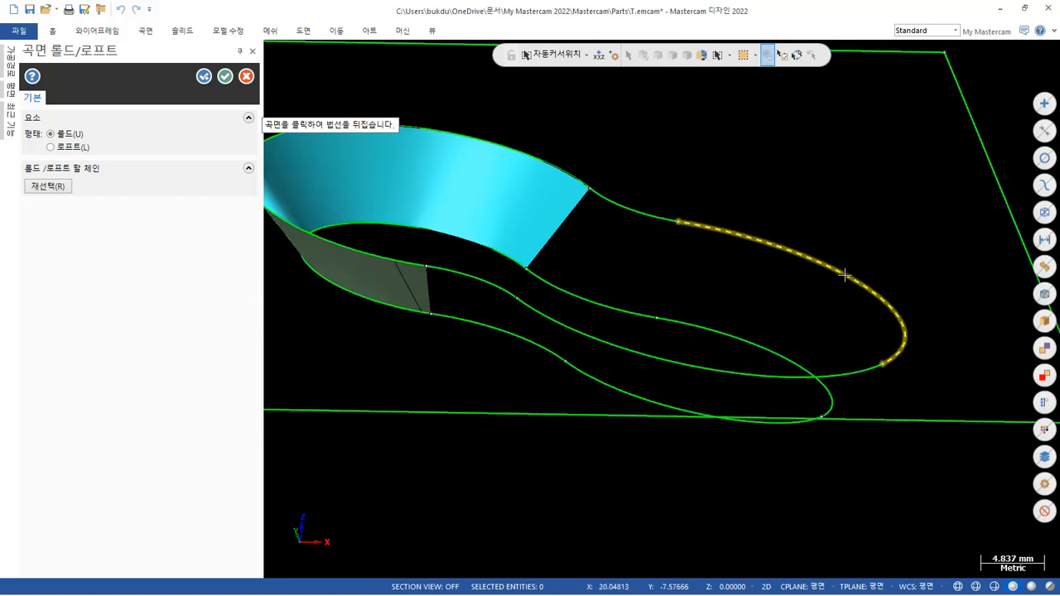
left_click(205, 78)
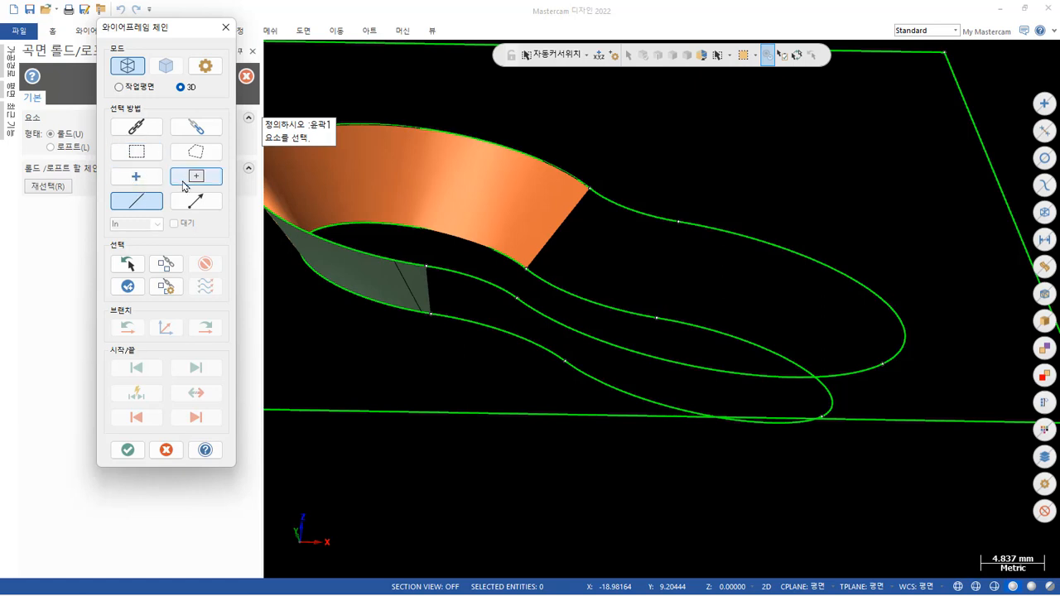
Create a ruled surface between the upper and lower elliptical arcs at the pocket's positive-X end, using partial chains.
left_click(197, 129)
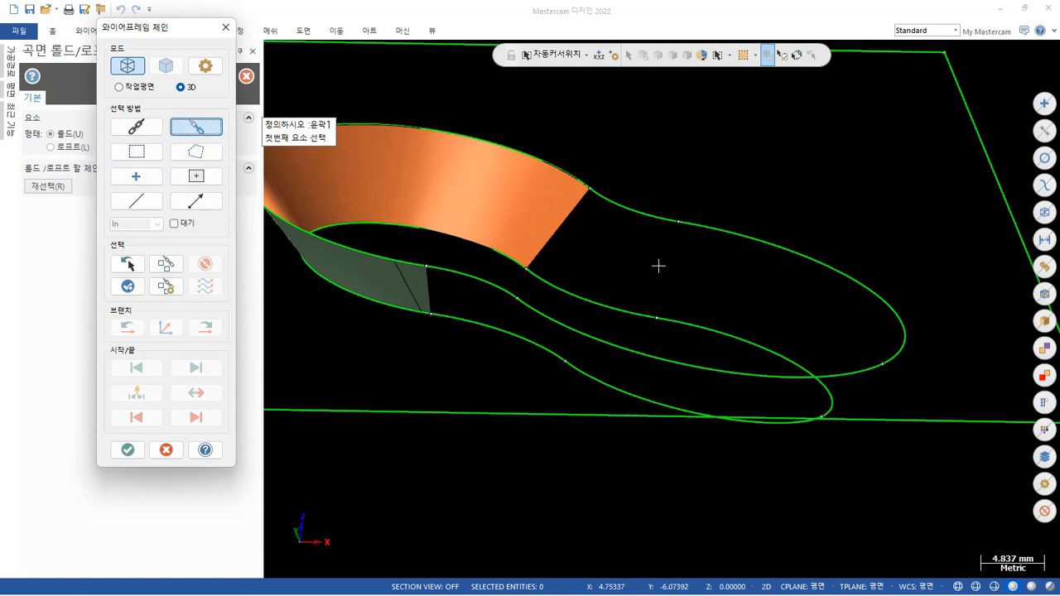
left_click(707, 236)
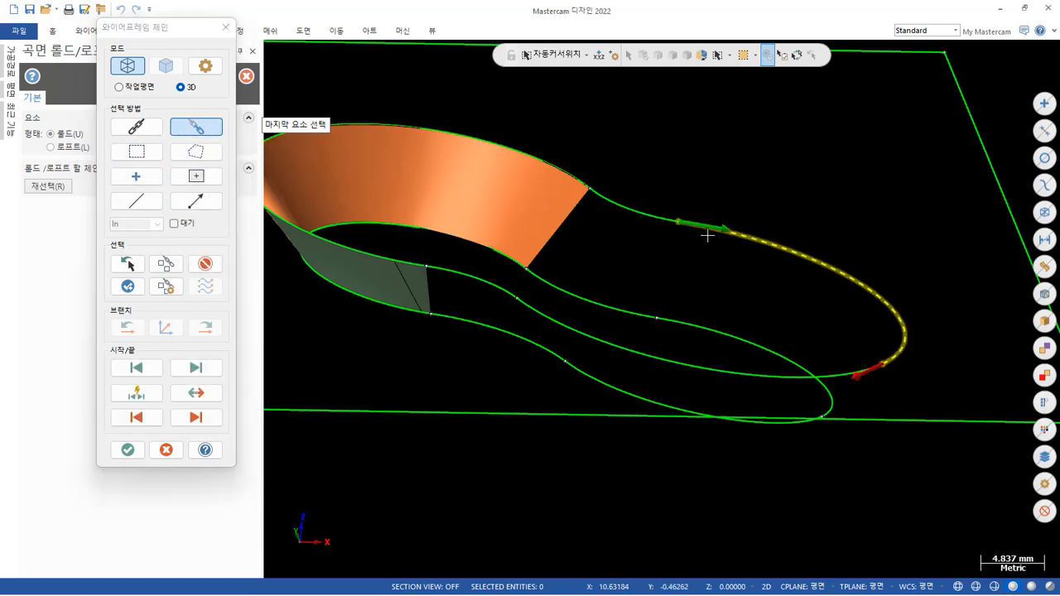
left_click(596, 337)
left_click(691, 320)
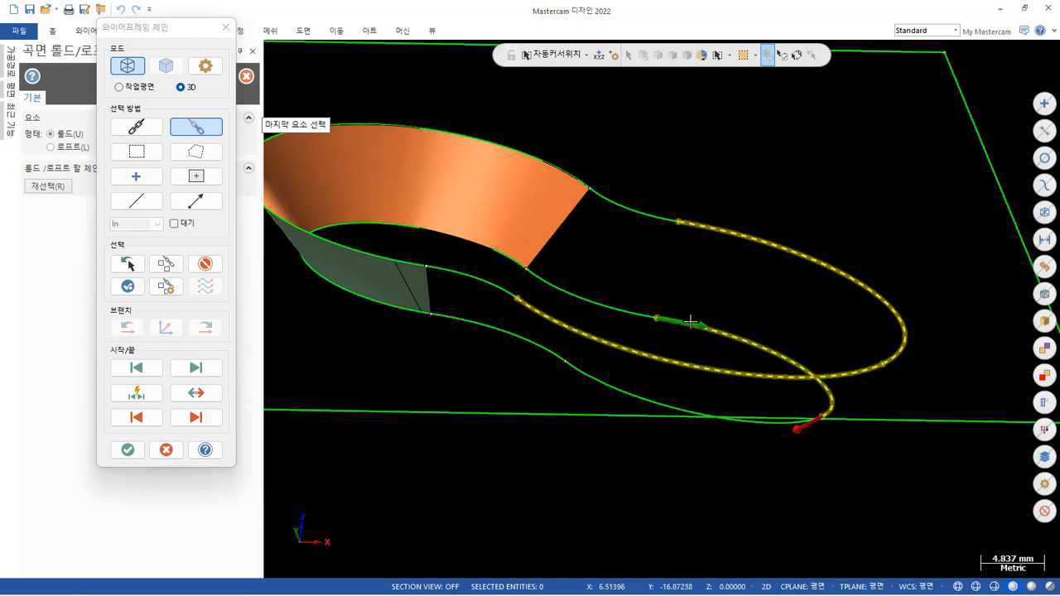
left_click(603, 367)
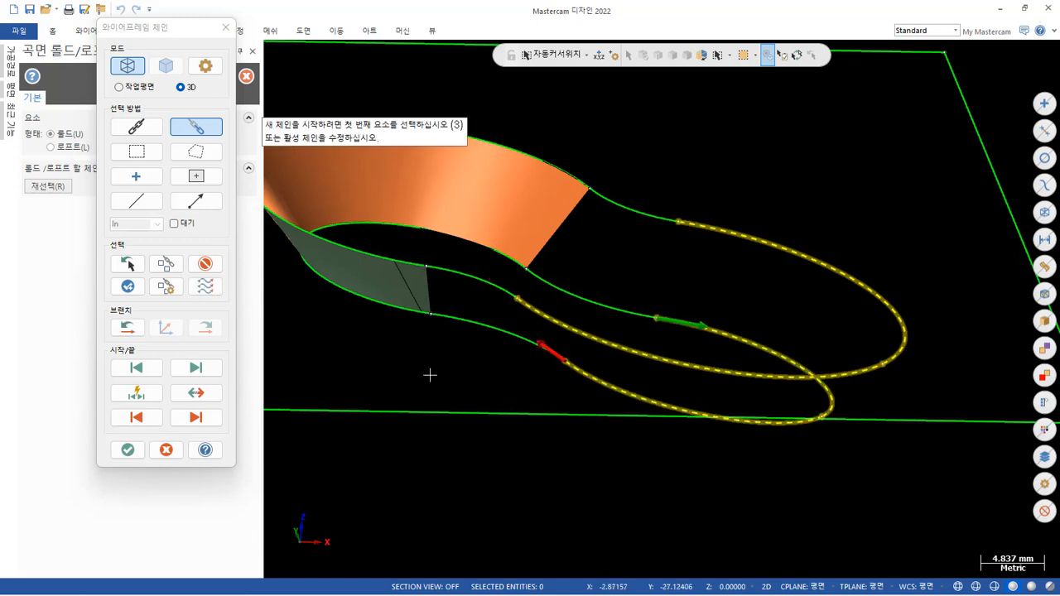
left_click(131, 449)
scroll(687, 315, "up", 3)
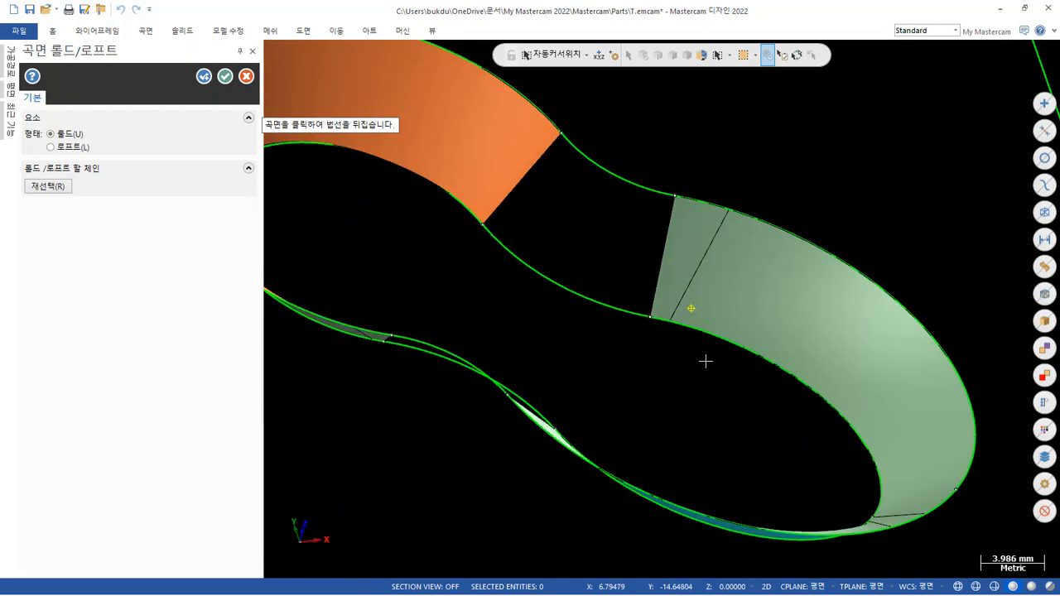
mouse_move(705, 361)
middle_mouse_down()
mouse_move(622, 390)
mouse_move(373, 412)
mouse_move(471, 422)
mouse_move(604, 409)
mouse_move(821, 243)
mouse_move(763, 312)
middle_mouse_up()
scroll(428, 147, "up", 2)
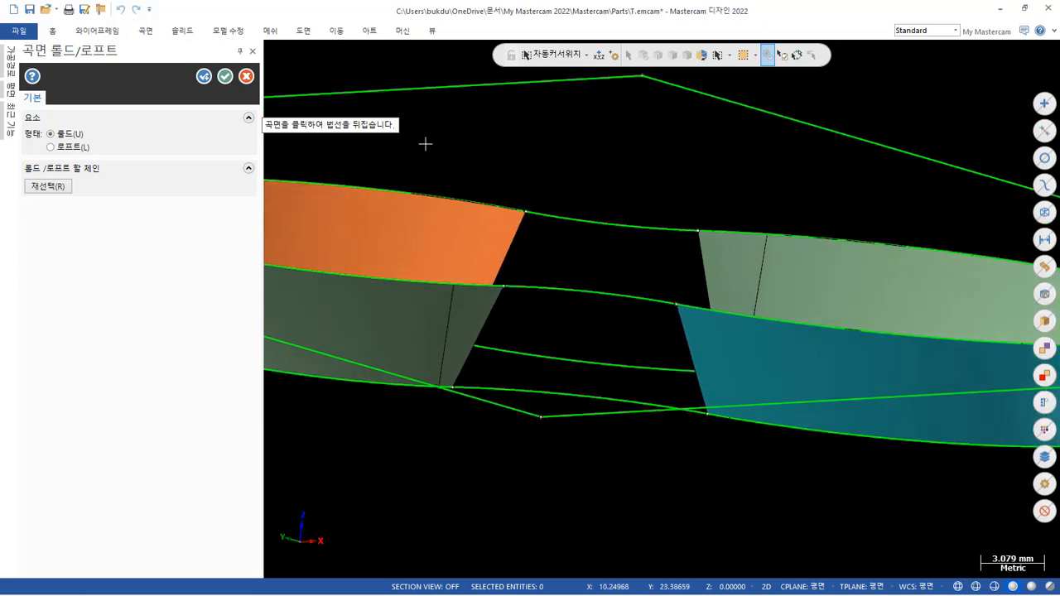
left_click(204, 76)
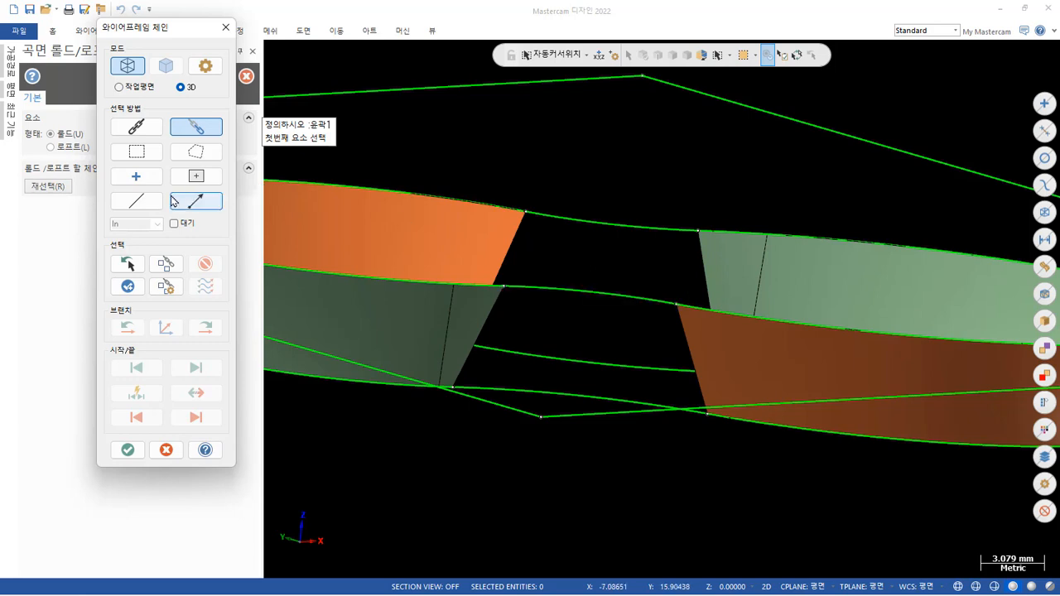
Create a ruled surface between the upper and lower connecting arcs on the pocket's negative-Y side, using single-entity chaining.
left_click(136, 201)
left_click(543, 292)
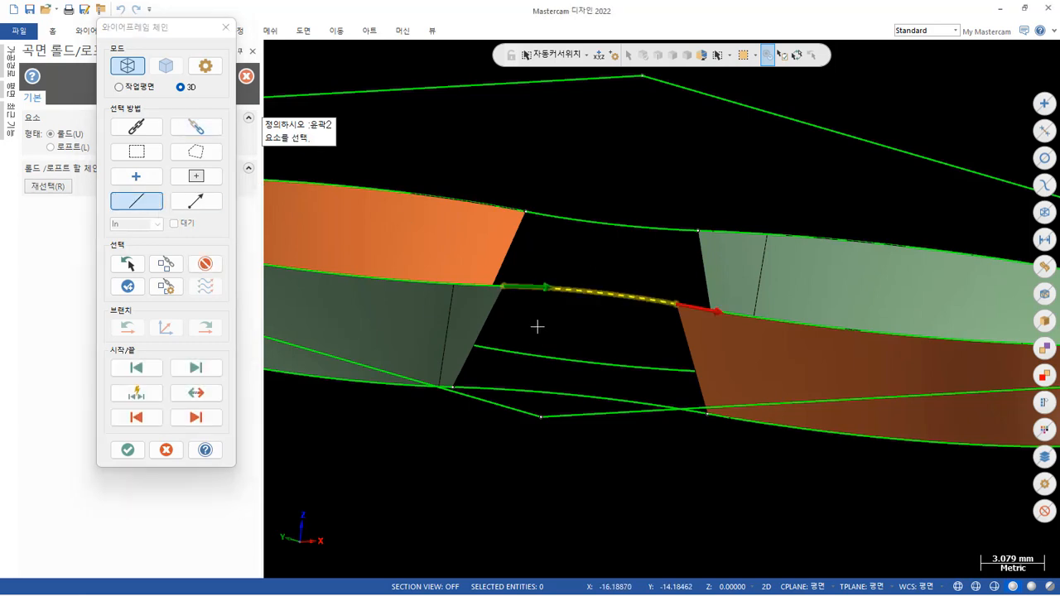
scroll(619, 343, "down", 2)
middle_click_drag(620, 343, 592, 355)
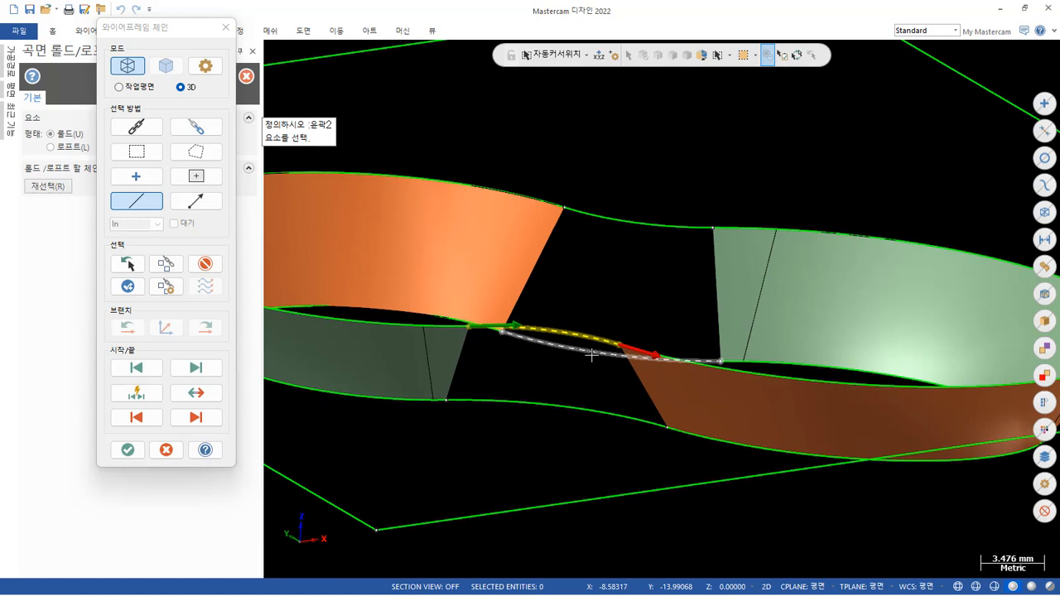
left_click(490, 392)
left_click(128, 449)
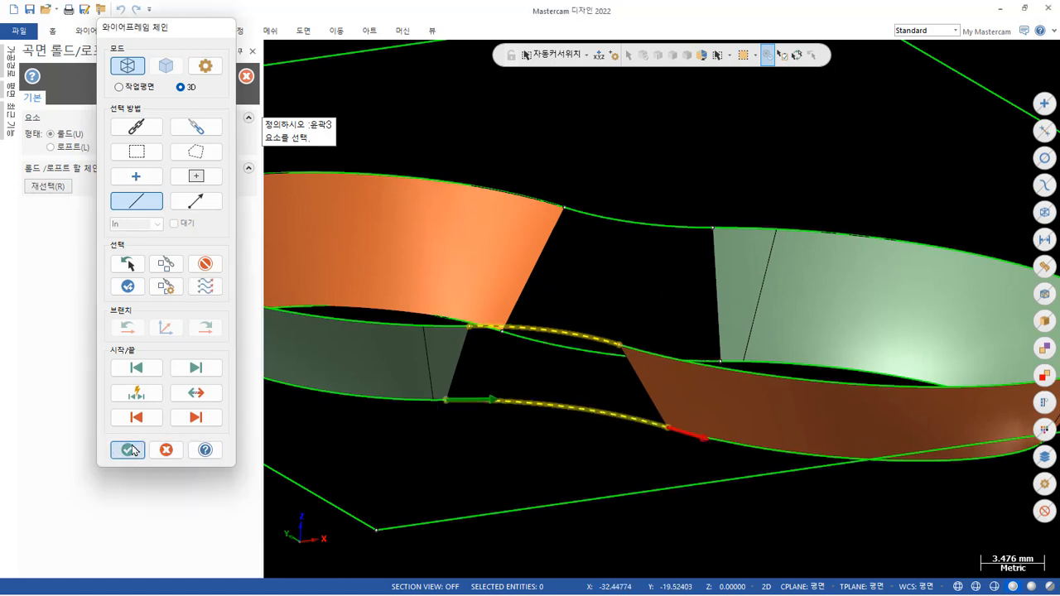
left_click(204, 79)
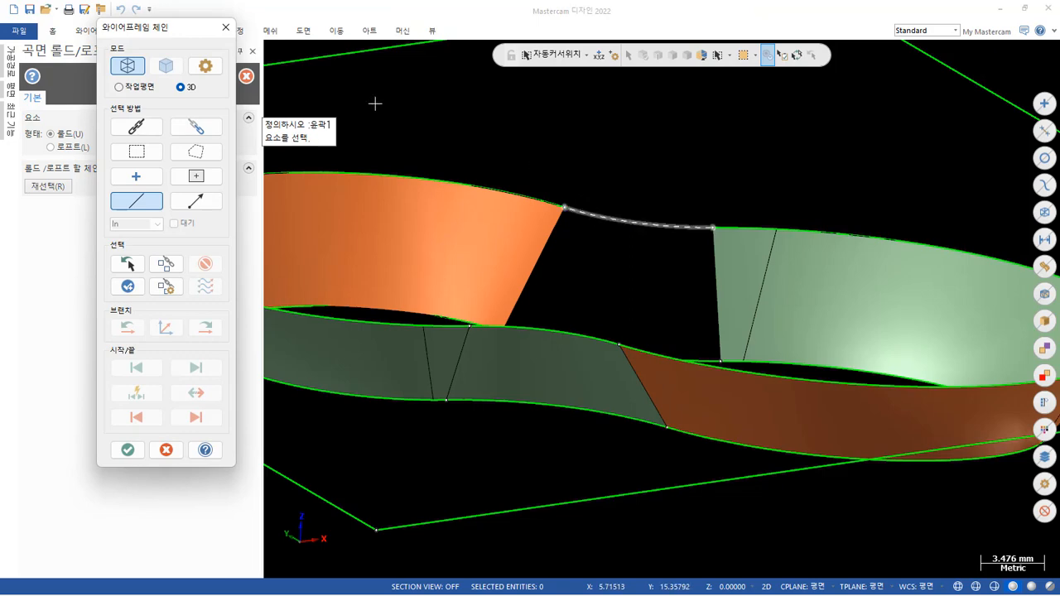
left_click(225, 27)
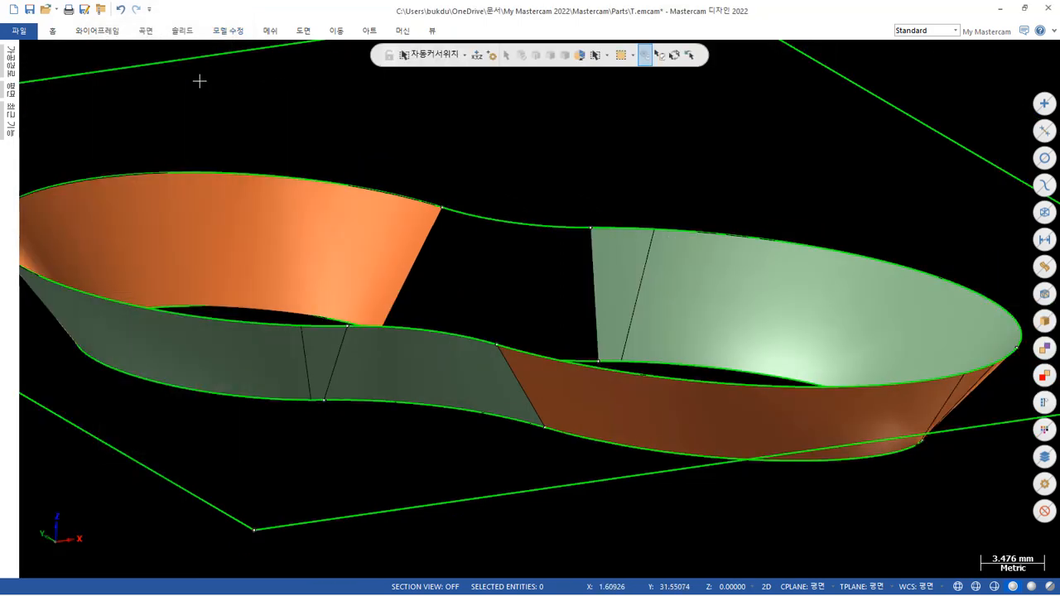
Create the ruled surface between the connecting arcs on the pocket's positive-Y side and inspect the completed wall ring.
key("Return")
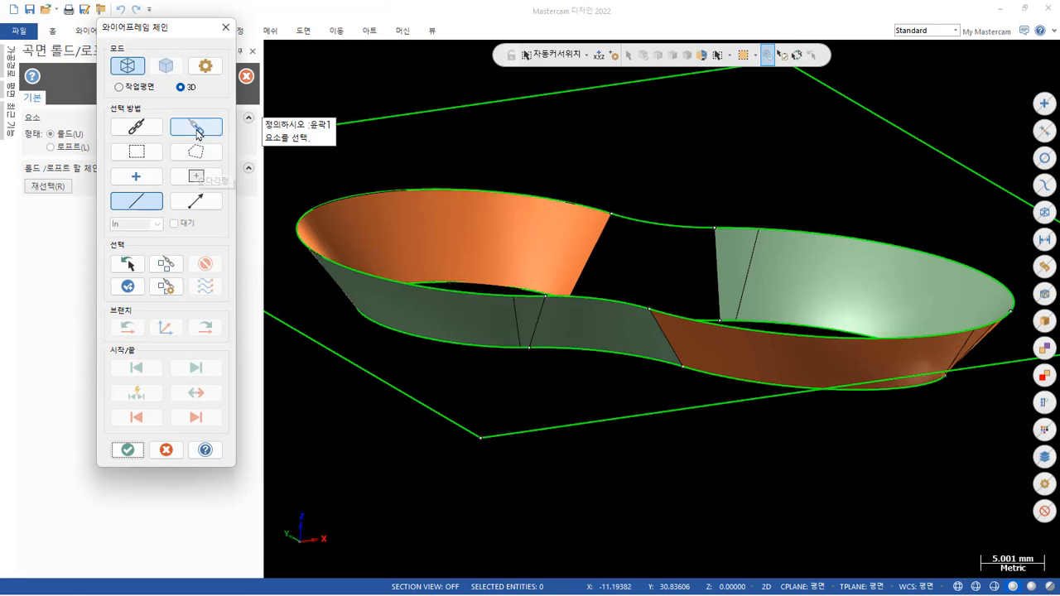
left_click(625, 223)
middle_click_drag(686, 253, 668, 279)
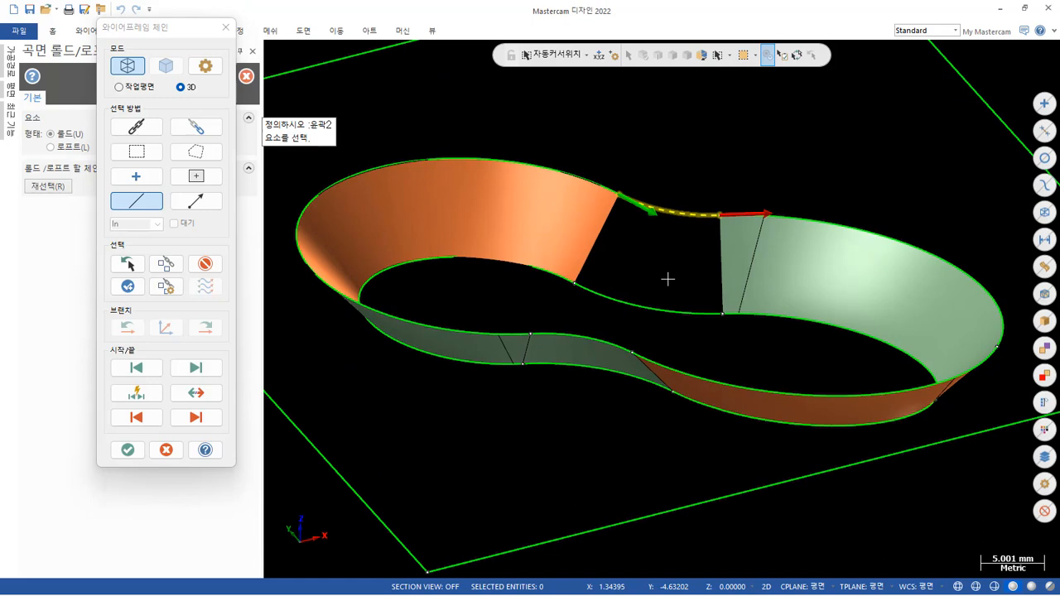
left_click(614, 293)
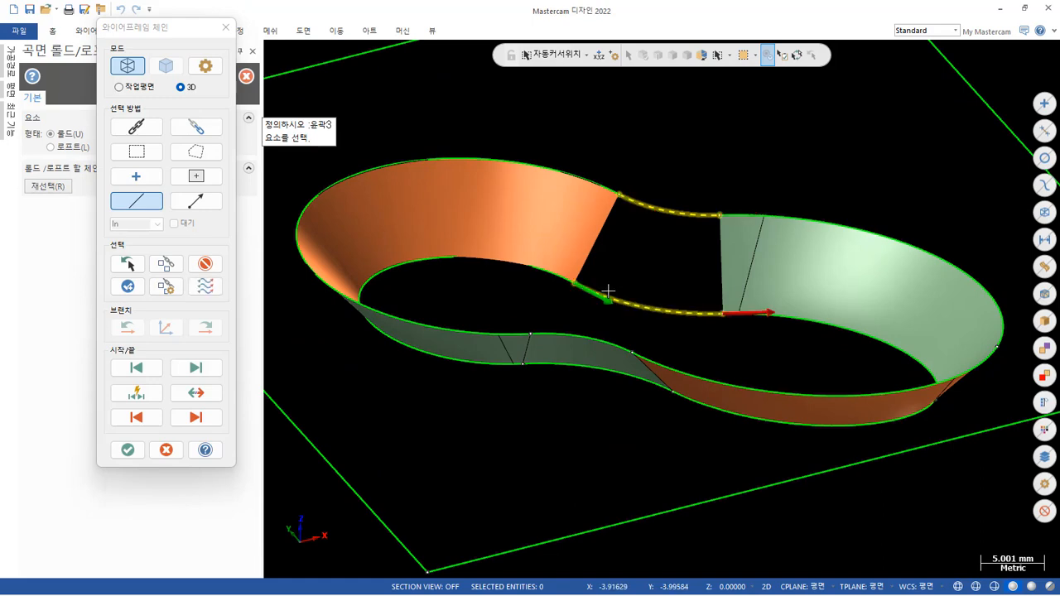
left_click(127, 450)
middle_click_drag(671, 232, 541, 125)
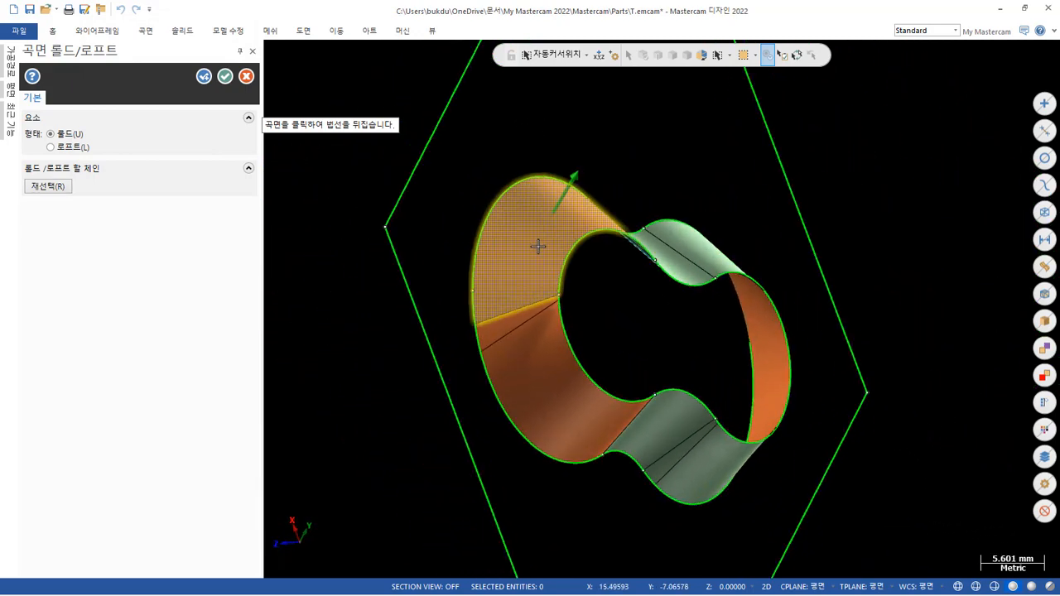
scroll(539, 243, "up", 5)
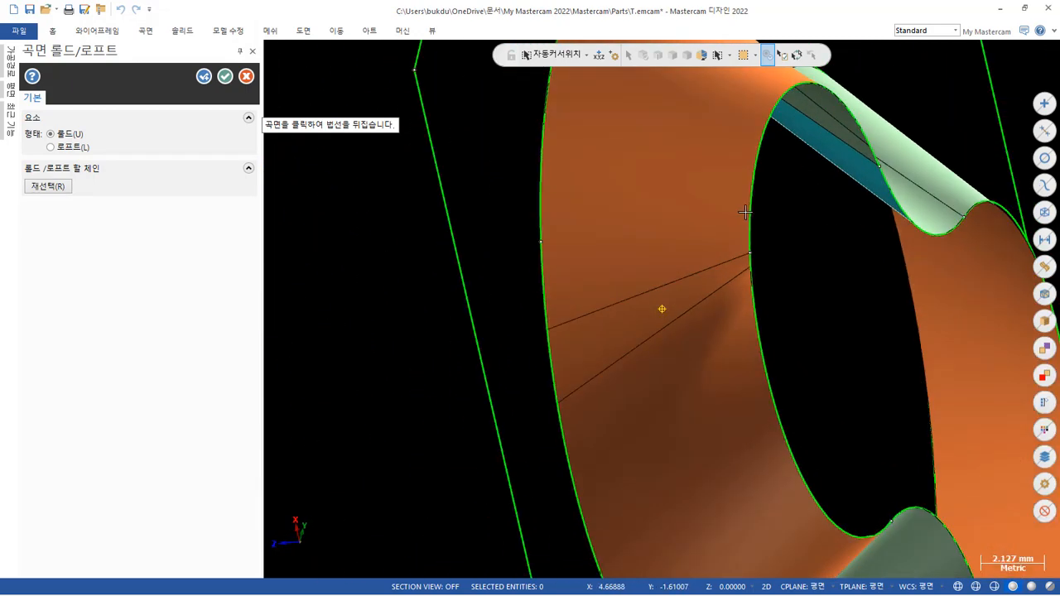
middle_click_drag(745, 213, 753, 206)
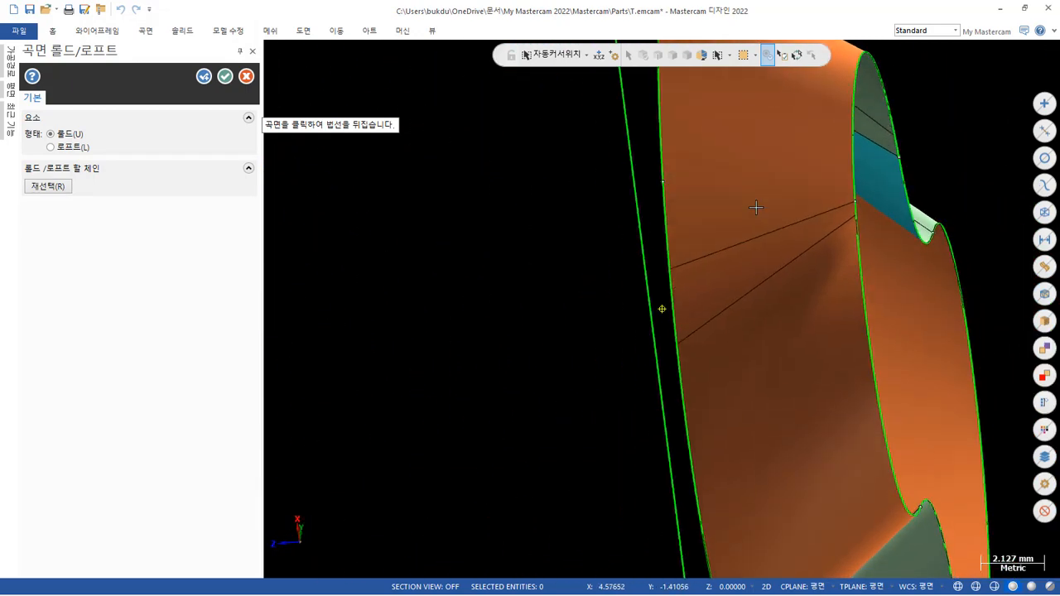
left_click(225, 76)
middle_click_drag(236, 108, 471, 145)
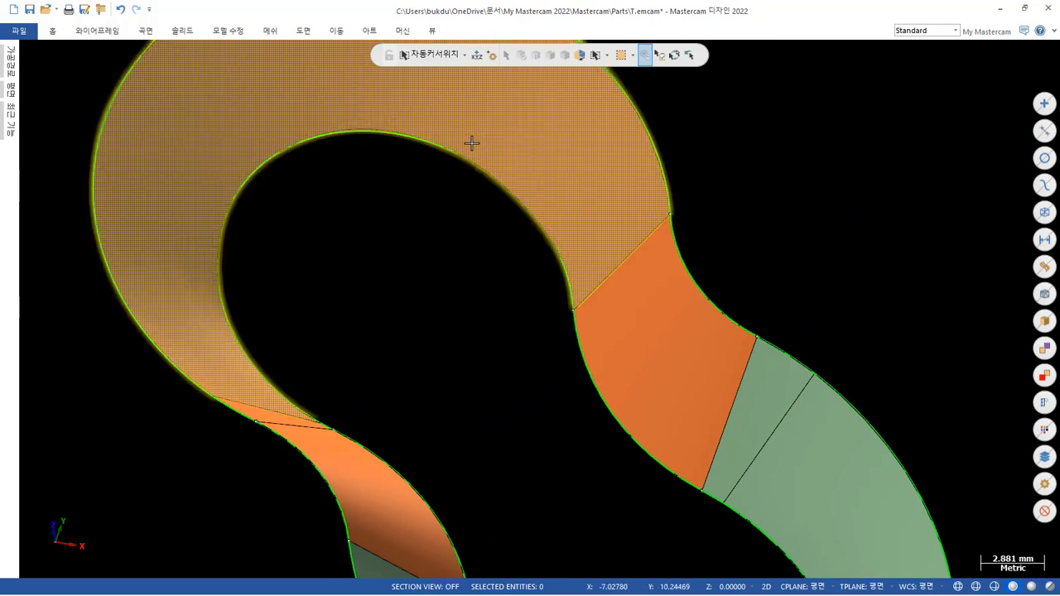
scroll(471, 144, "down", 4)
middle_click_drag(564, 164, 606, 165)
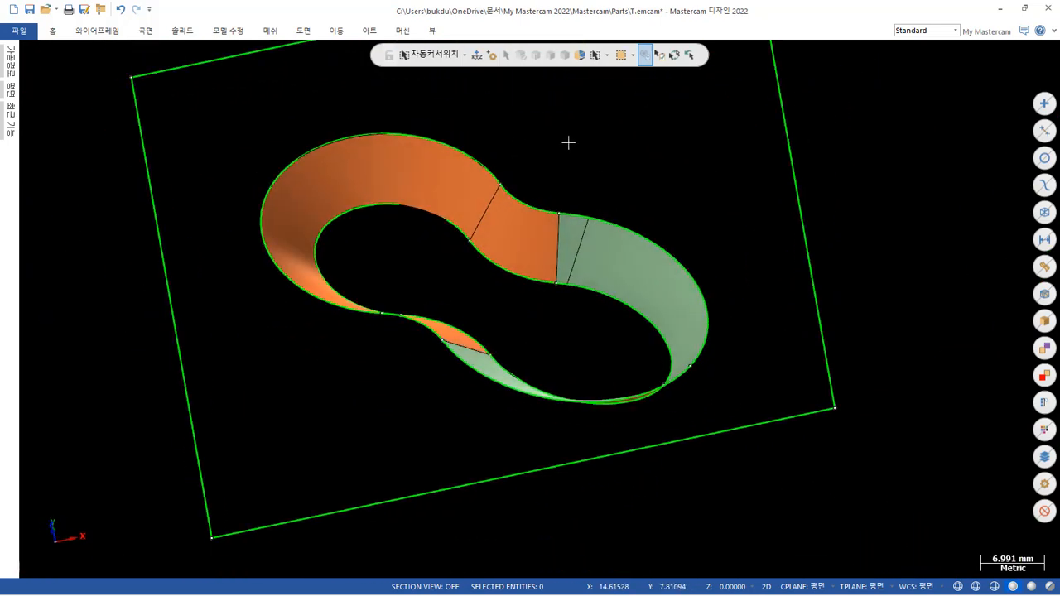
Cap the pocket's upper outline with a flat boundary surface, chaining the whole contour and closing it automatically.
left_click(146, 32)
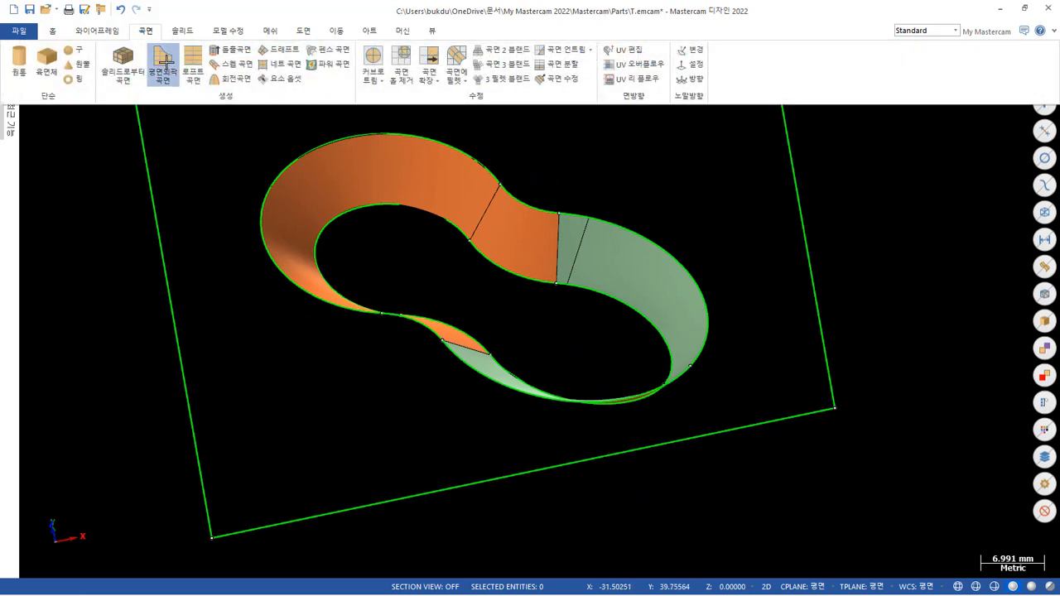
left_click(165, 66)
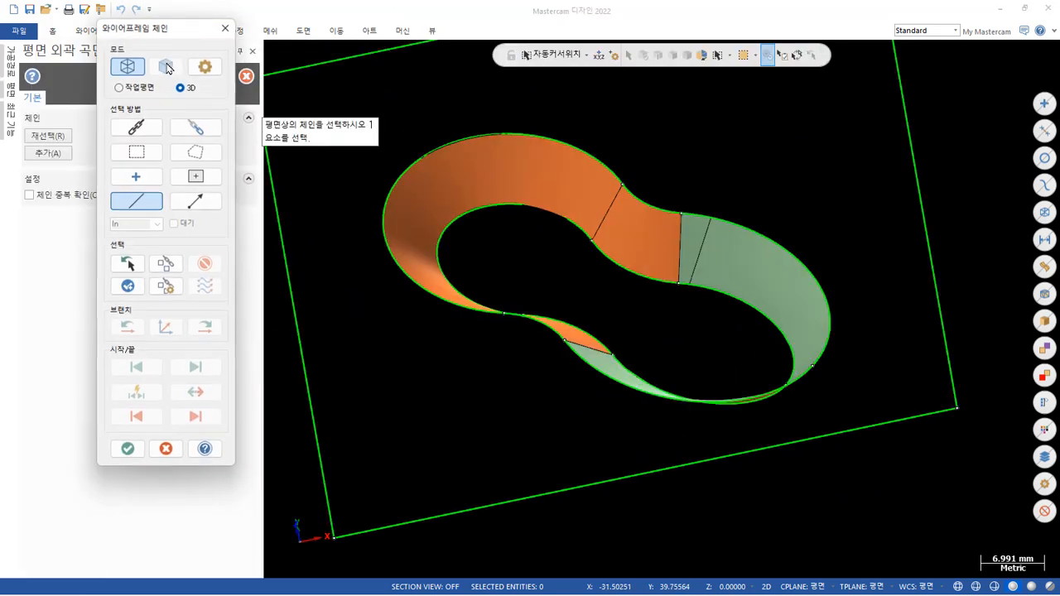
left_click(600, 156)
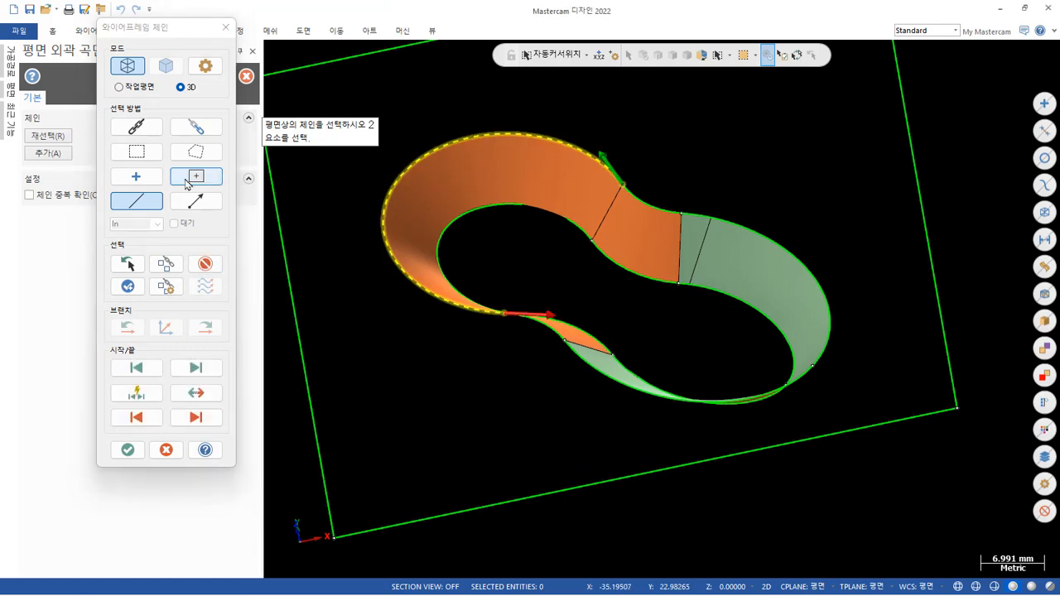
left_click(196, 261)
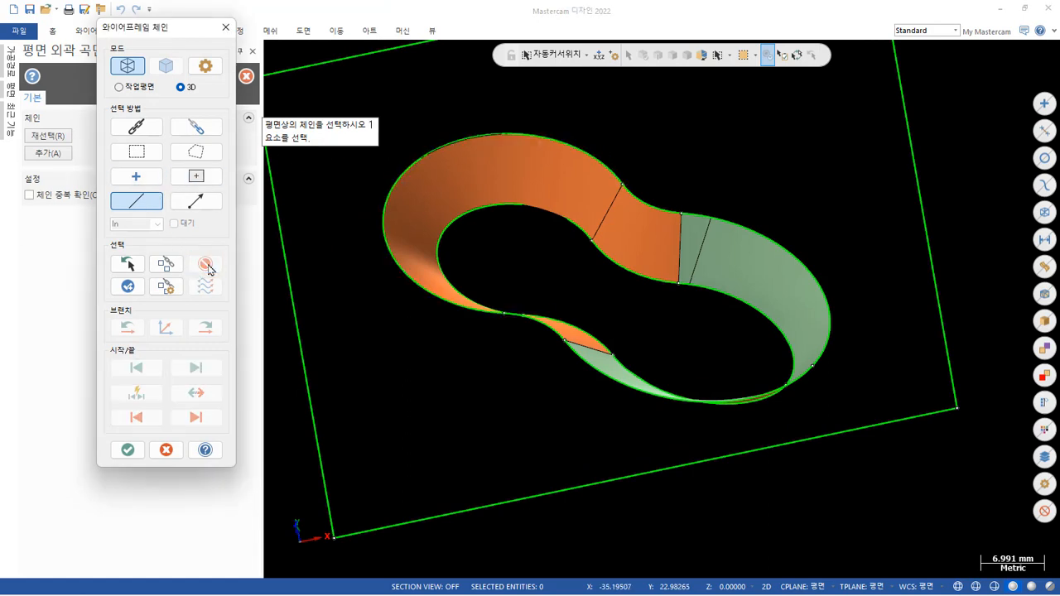
left_click(139, 126)
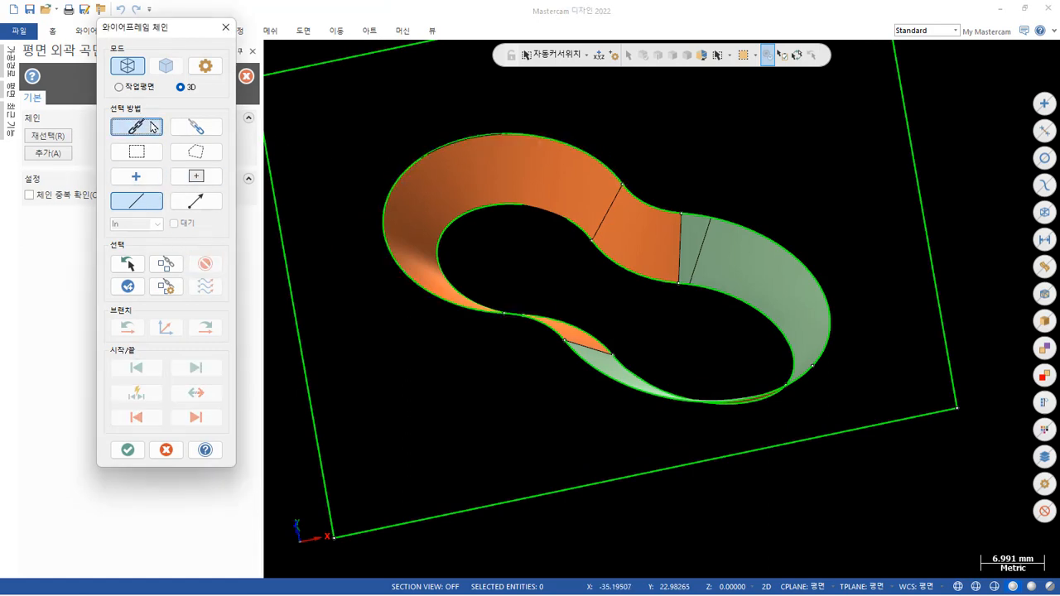
left_click(604, 166)
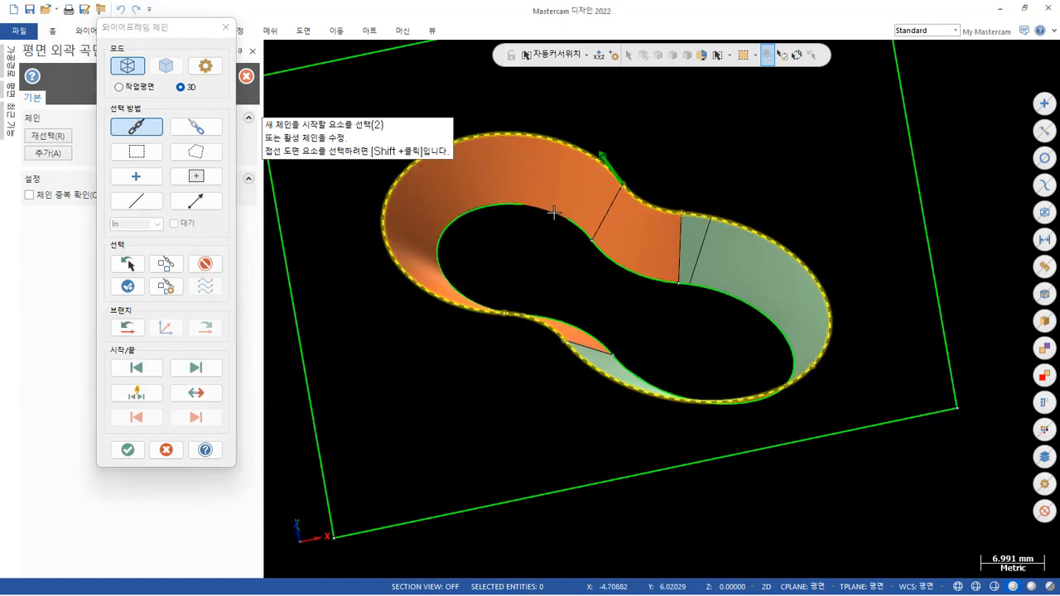
left_click(128, 450)
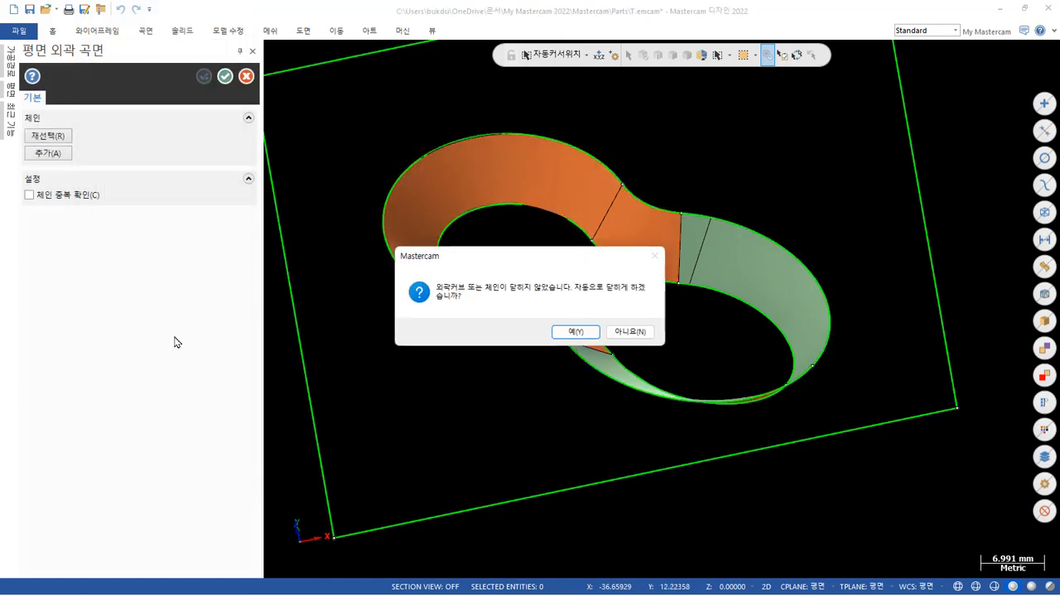
left_click(575, 332)
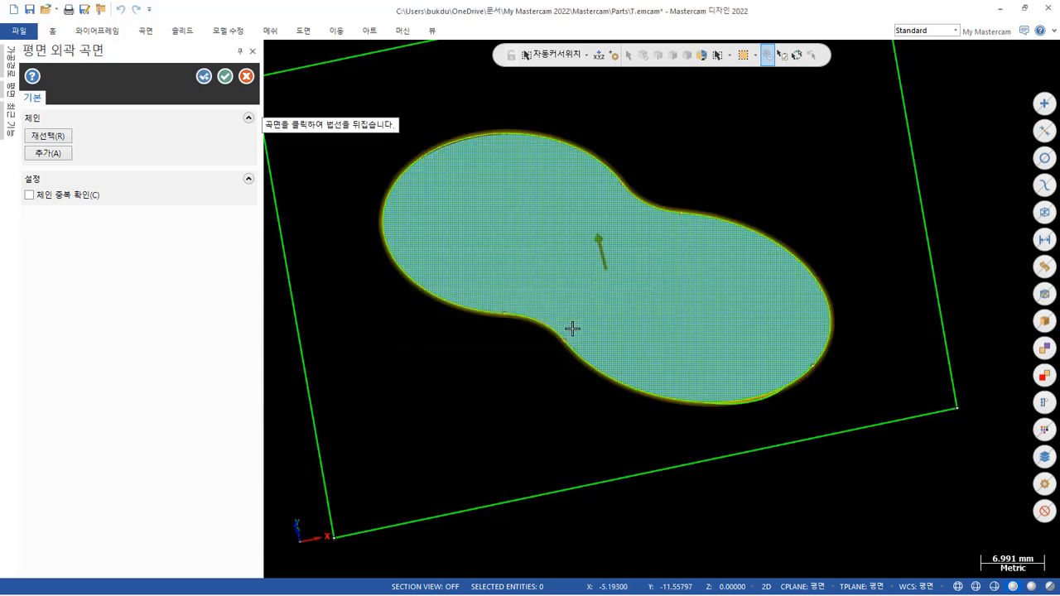
middle_click_drag(569, 289, 615, 173)
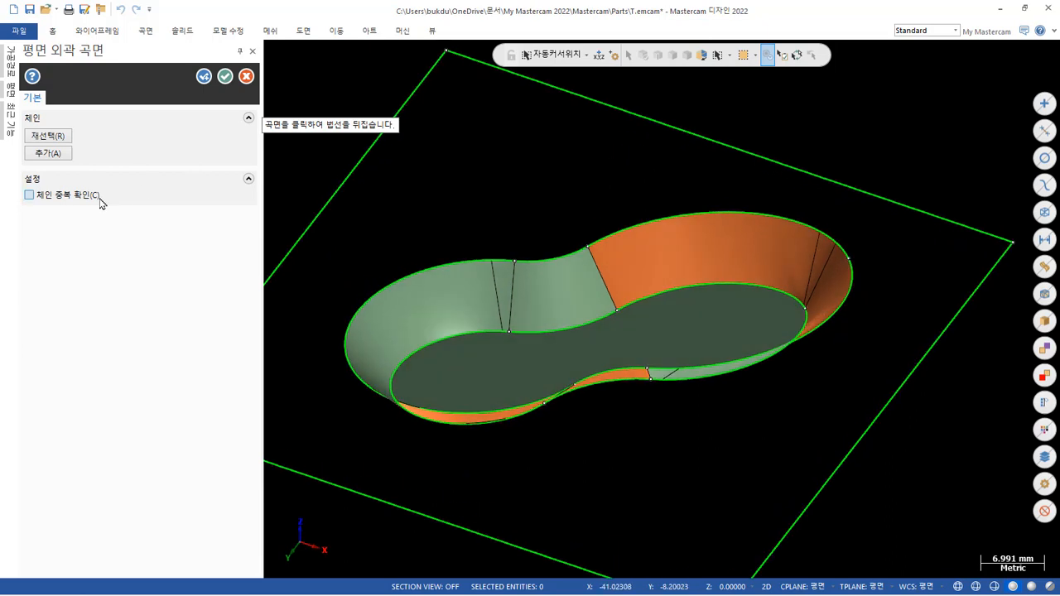
left_click(204, 77)
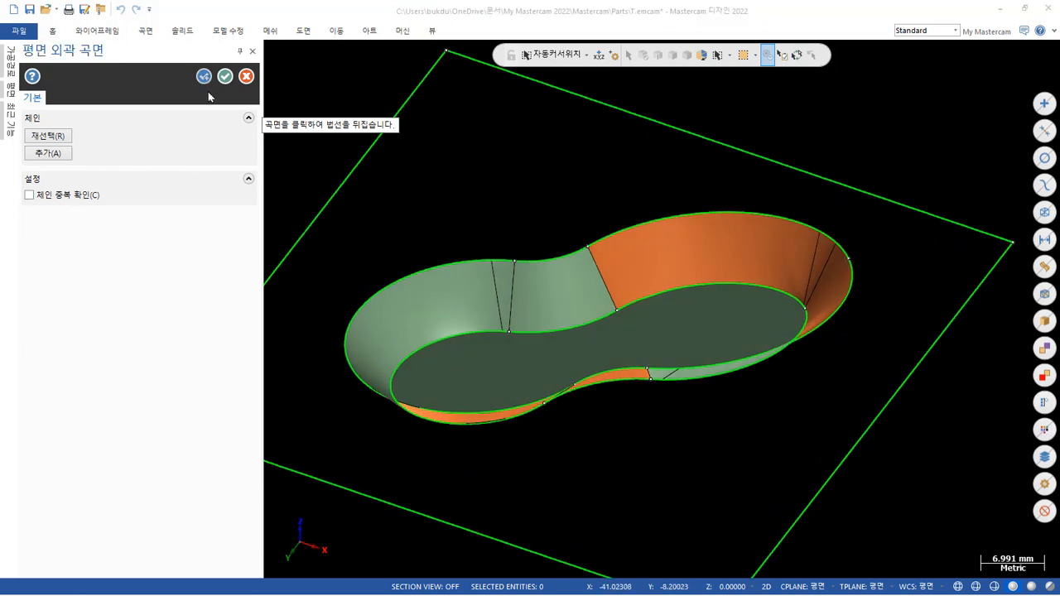
Cap the pocket's lower outline with a flat boundary surface and inspect the enclosed shape from several sides.
left_click(536, 336)
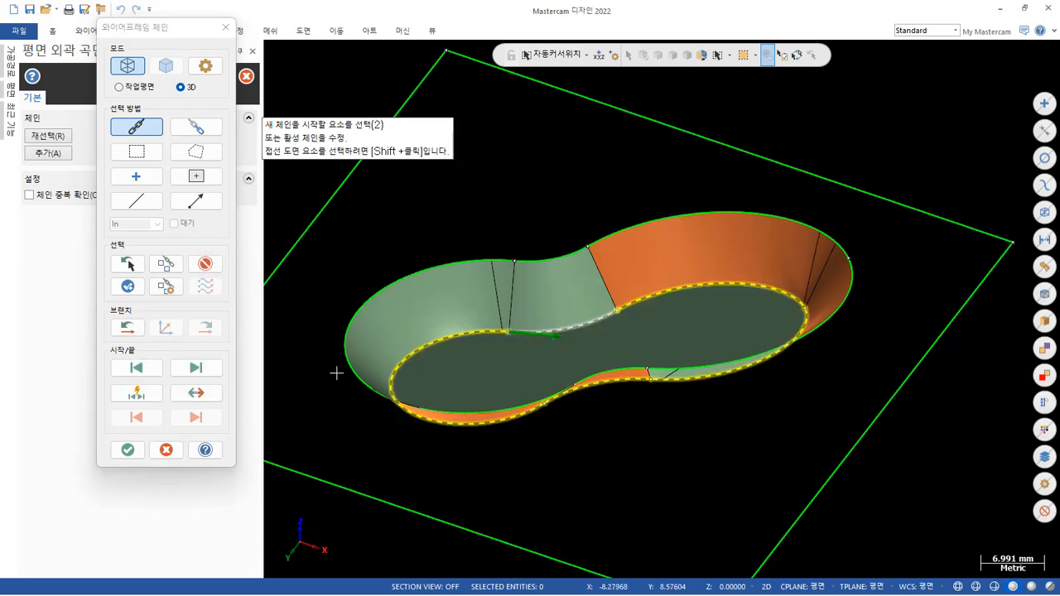
left_click(128, 449)
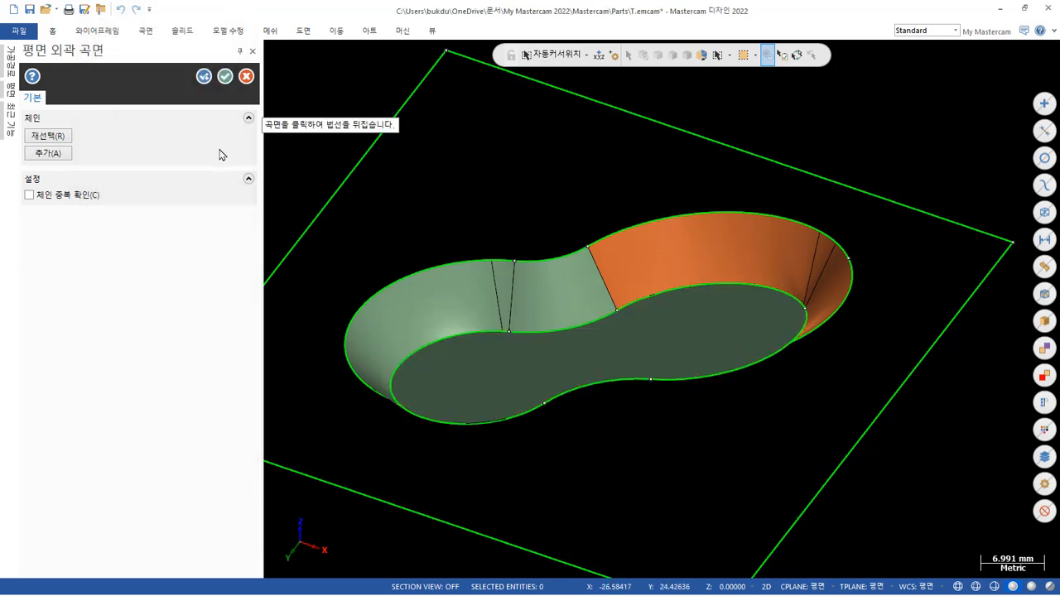
left_click(224, 77)
middle_click_drag(317, 147, 312, 211)
scroll(449, 243, "up", 8)
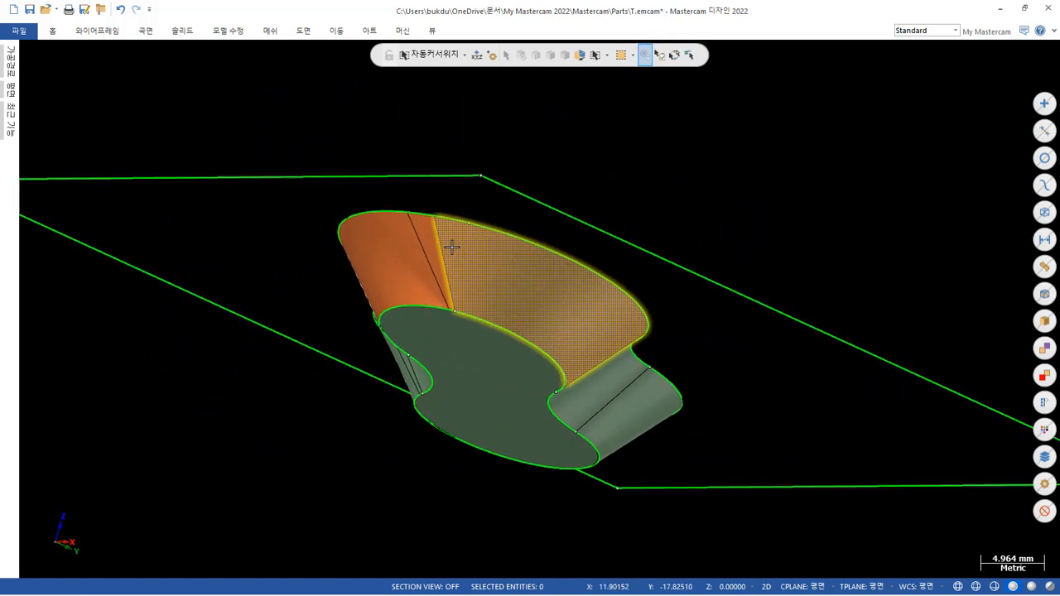
mouse_move(451, 287)
middle_mouse_down()
mouse_move(533, 158)
mouse_move(554, 152)
mouse_move(480, 127)
mouse_move(537, 130)
mouse_move(551, 277)
mouse_move(600, 382)
middle_mouse_up()
scroll(706, 461, "down", 10)
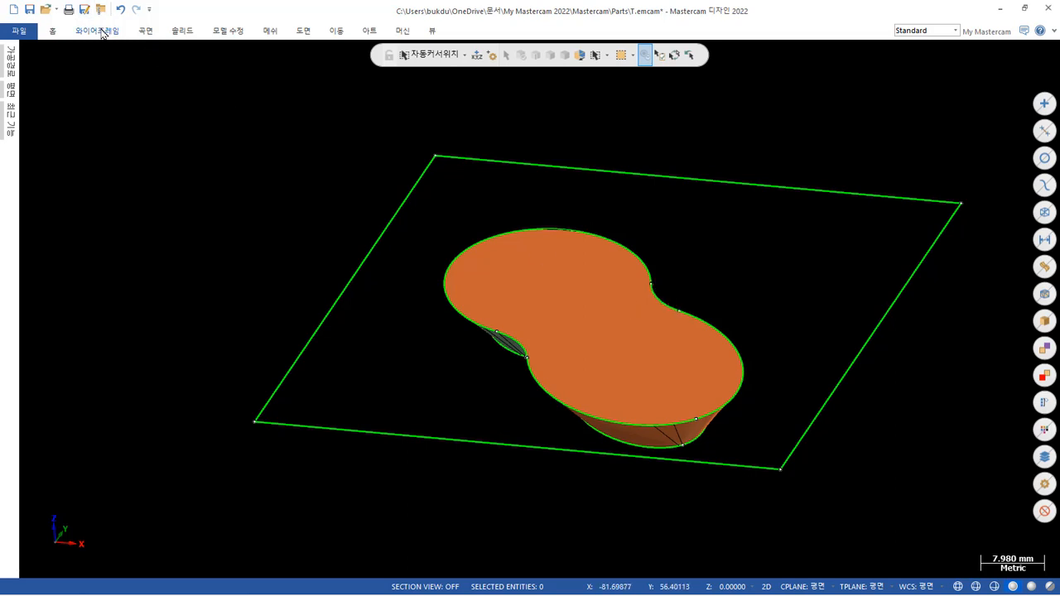
Stitch all the pocket's wall and cap surfaces into one solid, blanking the original surfaces, and inspect the body.
left_click(182, 31)
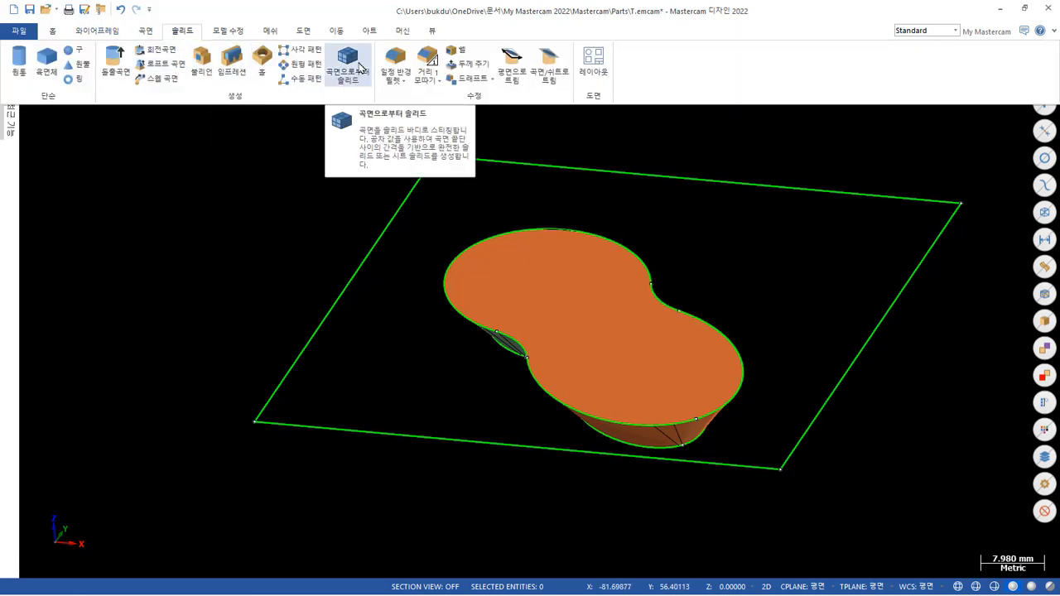
left_click(359, 69)
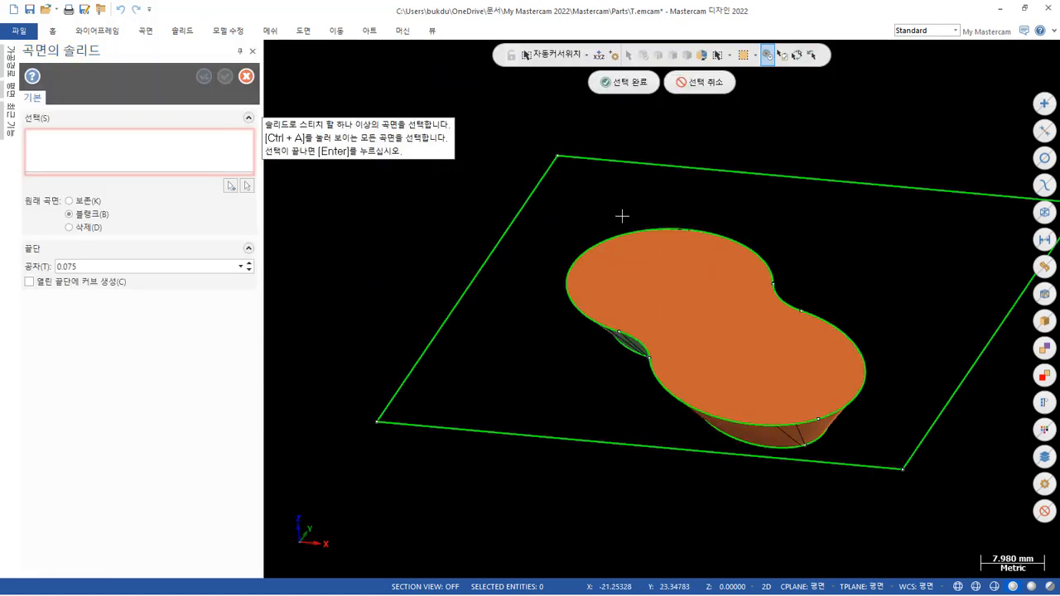
left_click_drag(457, 204, 907, 544)
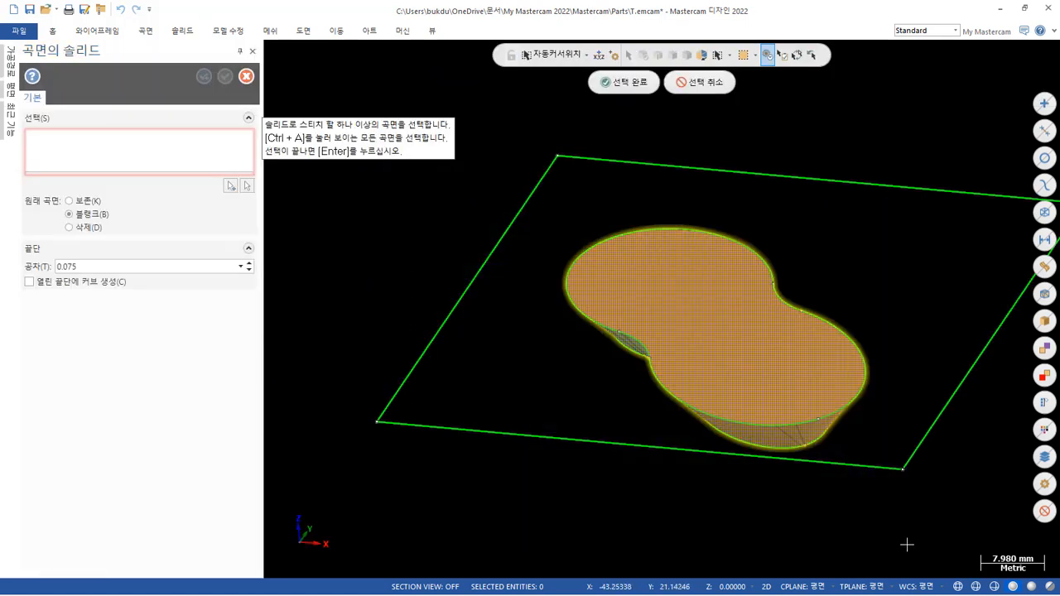
left_click(639, 87)
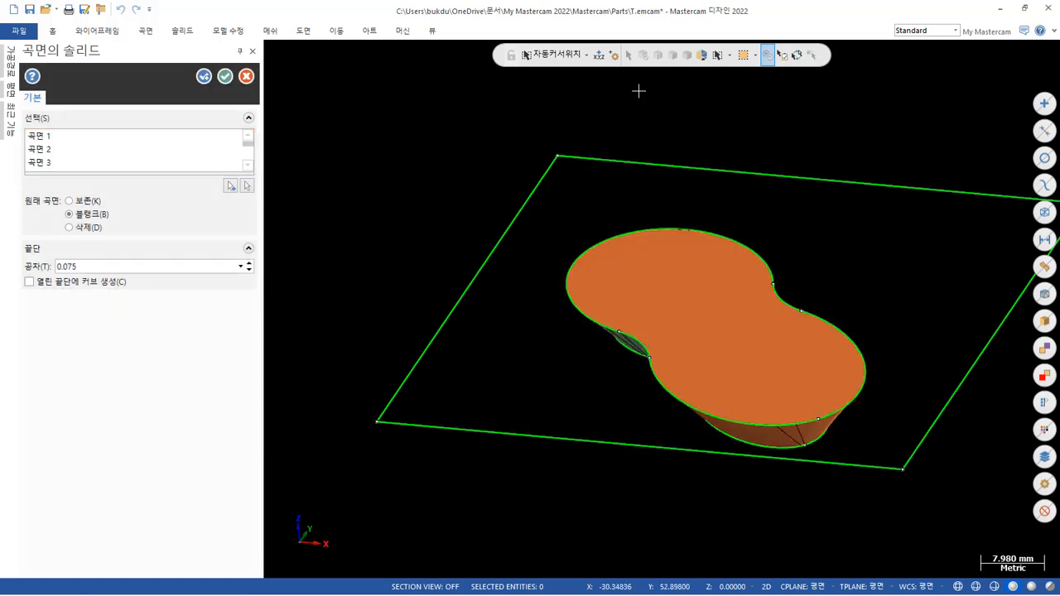
left_click(224, 76)
left_click(452, 286)
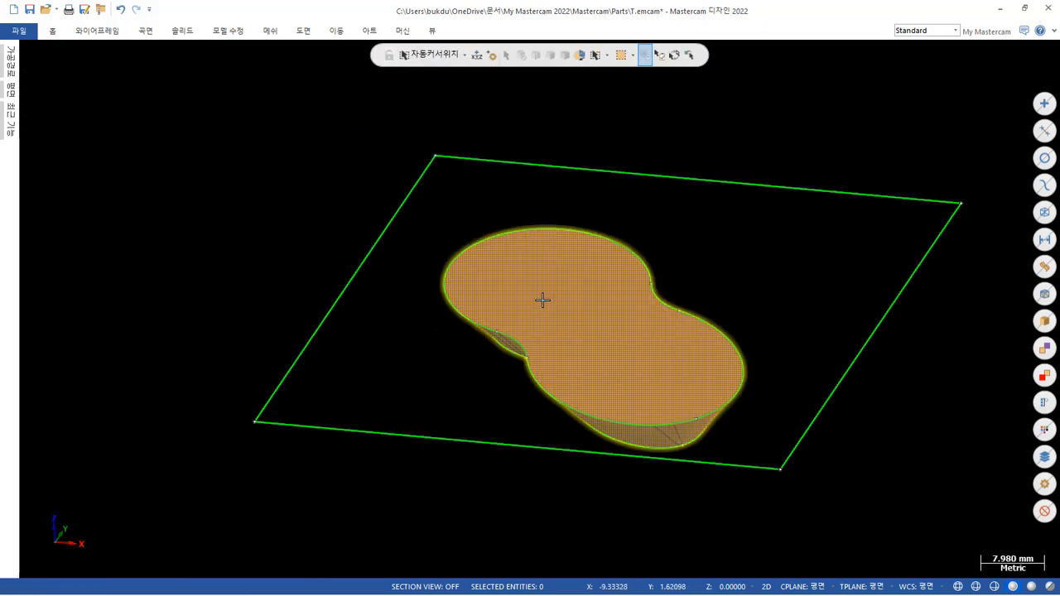
middle_click_drag(610, 270, 677, 271)
key("Escape")
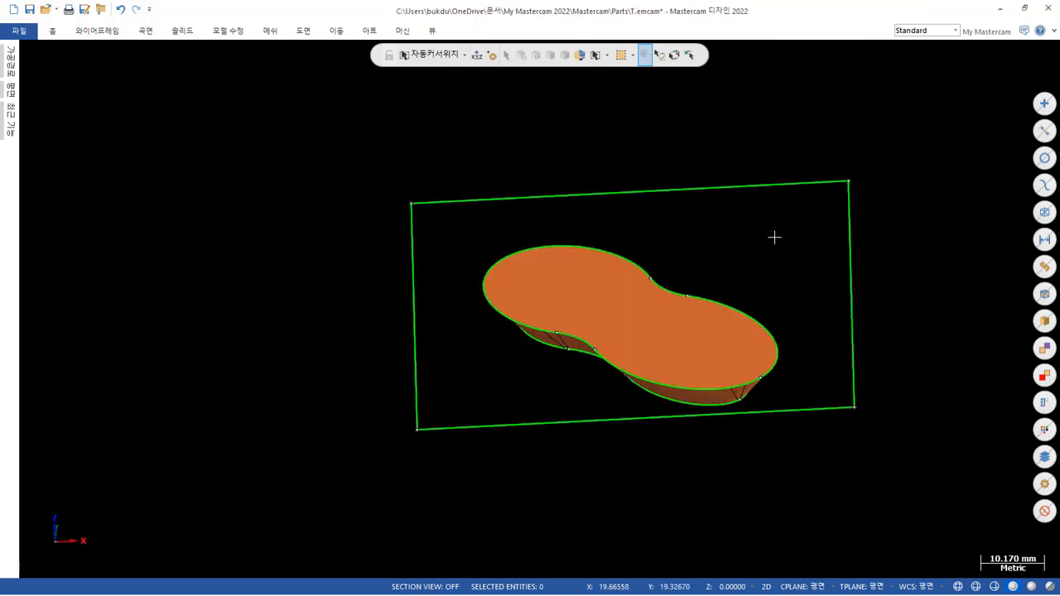
Extrude the outer rectangle 20 mm downward as a new solid body, reversing the default direction.
left_click(182, 31)
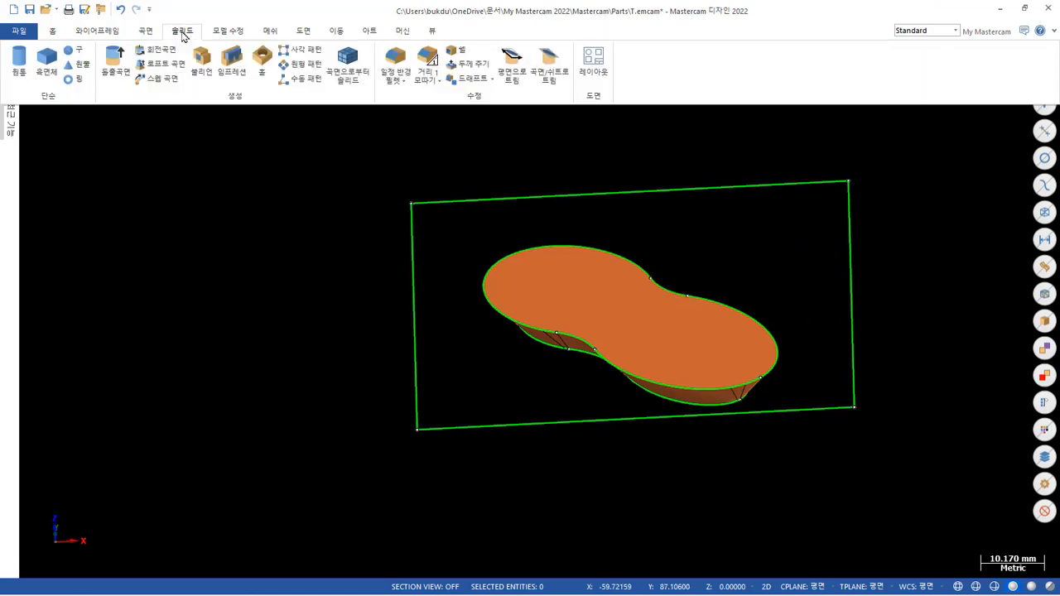
left_click(116, 60)
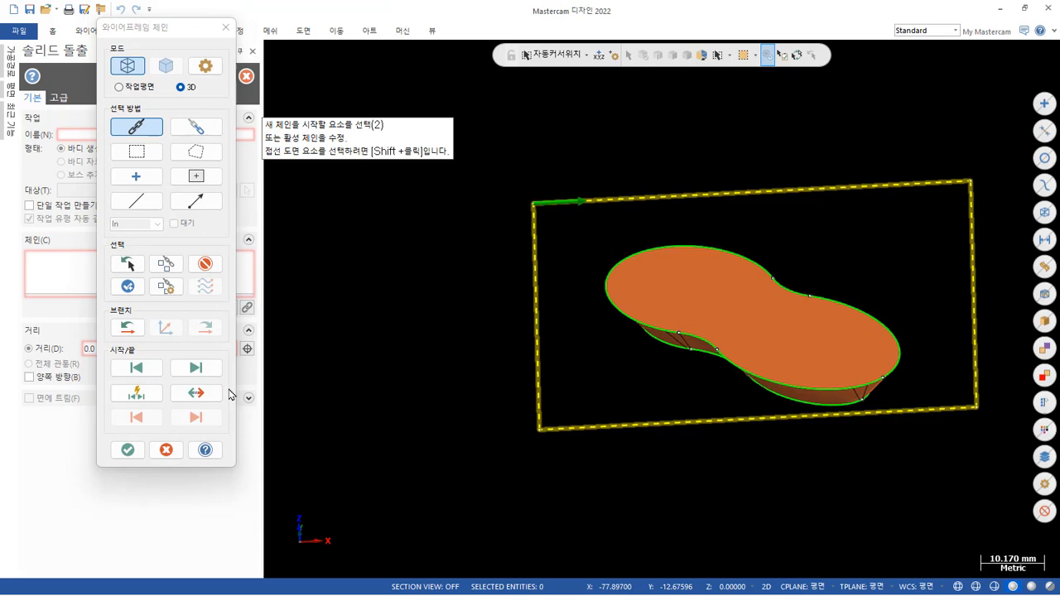
left_click(127, 449)
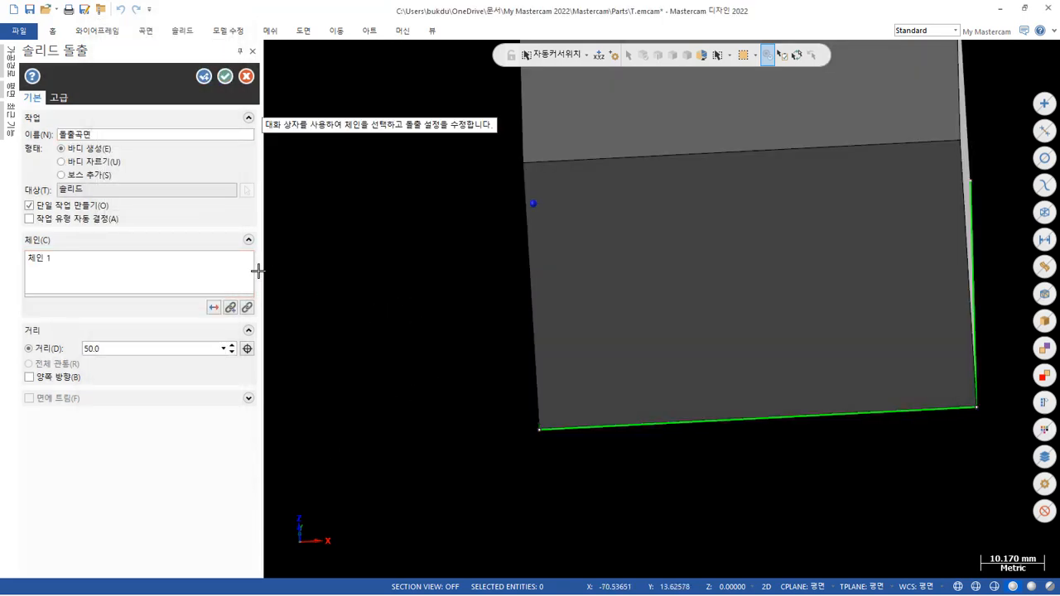
left_click(215, 312)
scroll(332, 271, "down", 1)
mouse_move(350, 268)
middle_mouse_down()
mouse_move(424, 243)
mouse_move(348, 250)
middle_mouse_up()
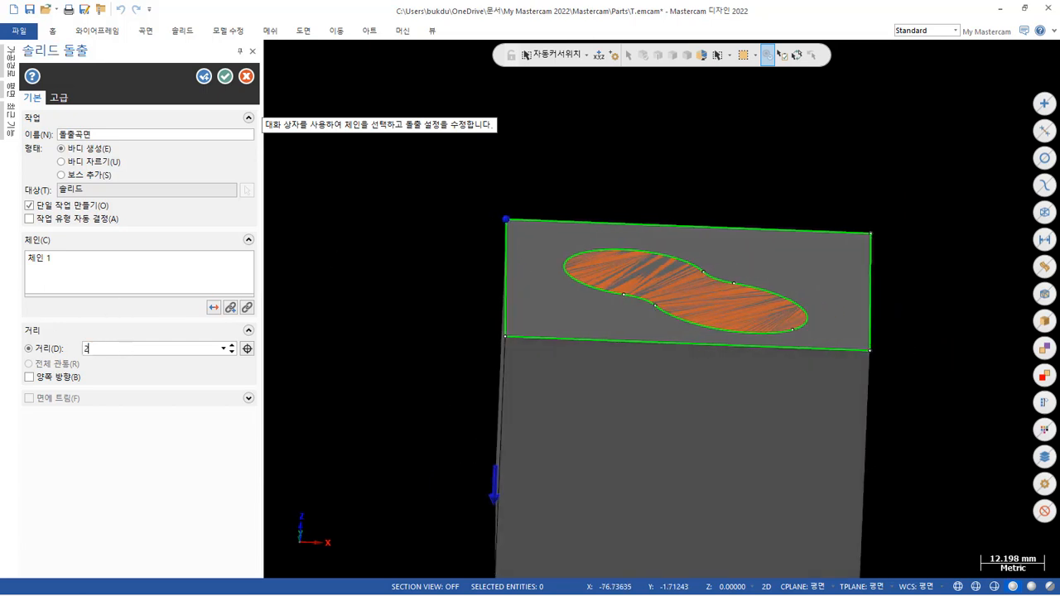
type("20")
key("Return")
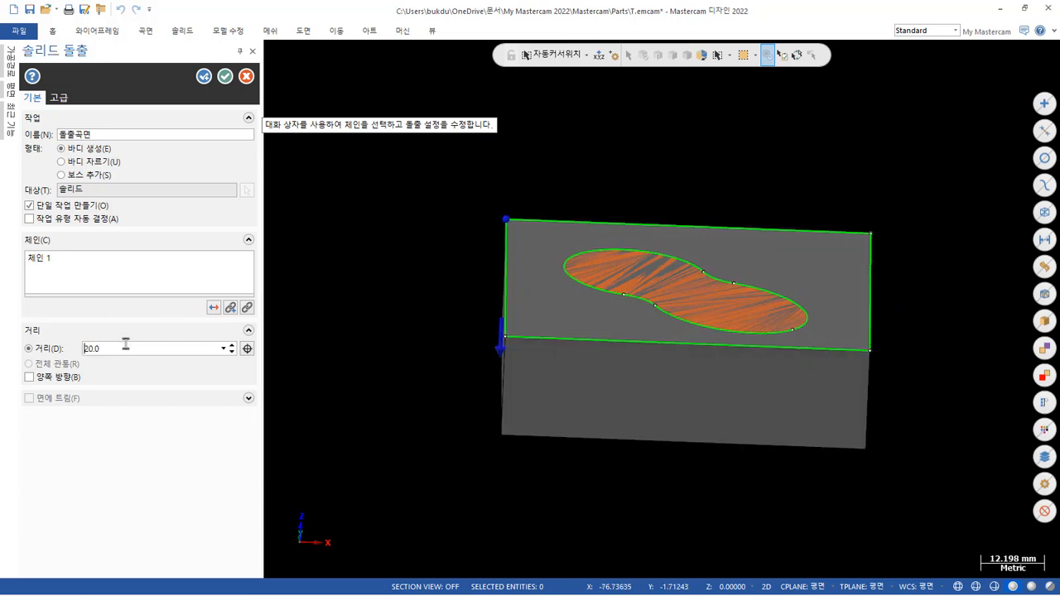
left_click(226, 75)
Try to subtract the stitched pocket solid from the rectangular block with a Boolean Remove.
right_click(874, 197)
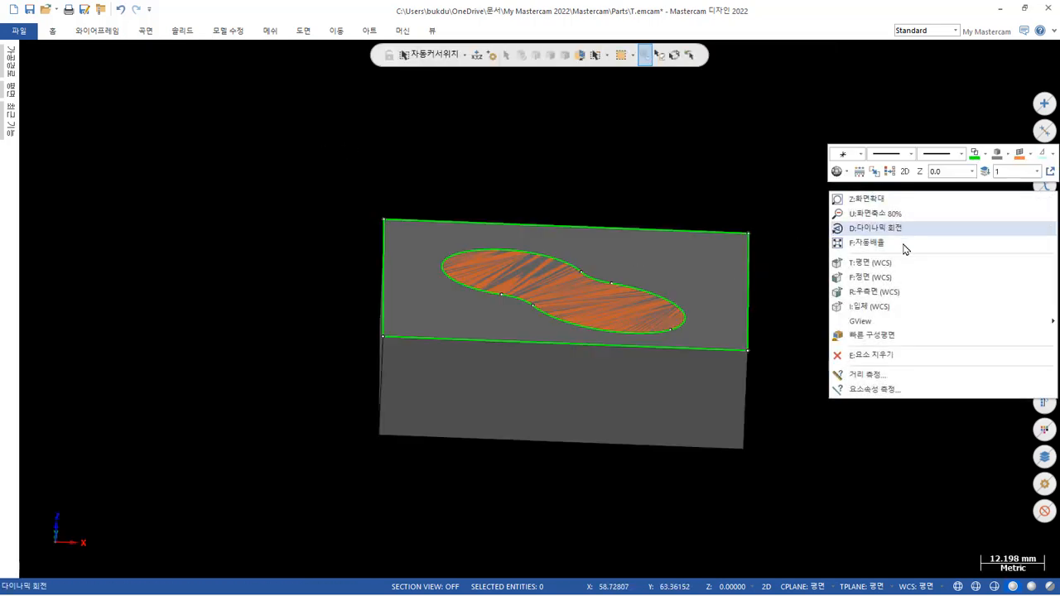
left_click(876, 308)
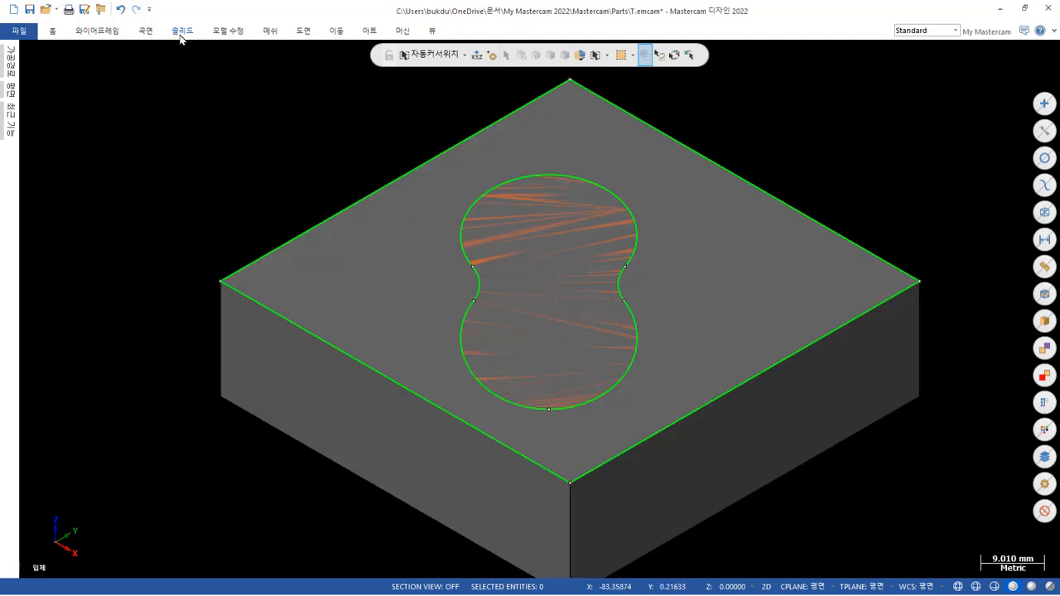
left_click(181, 33)
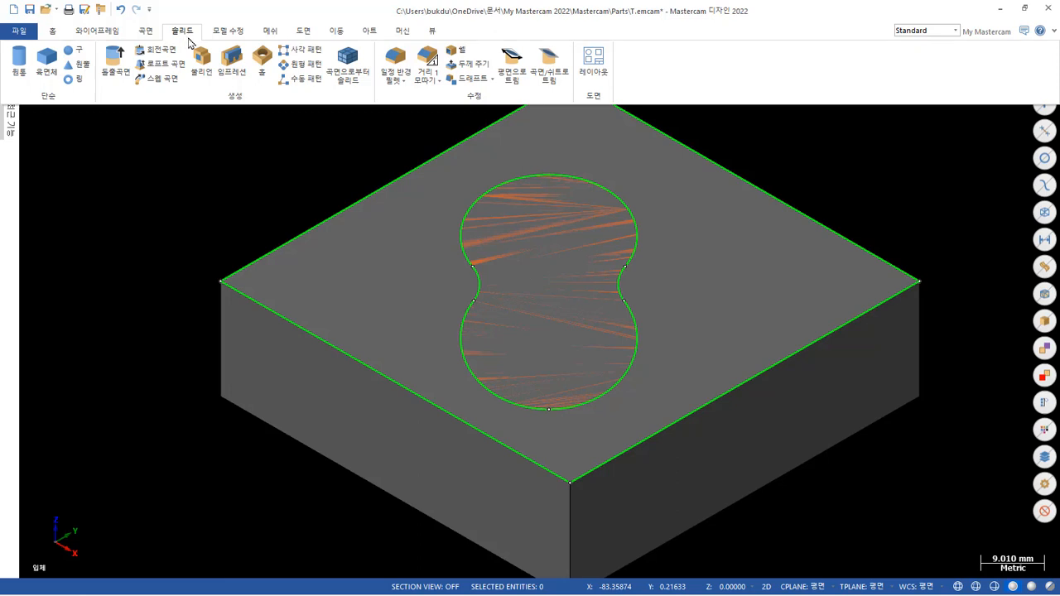
left_click(201, 59)
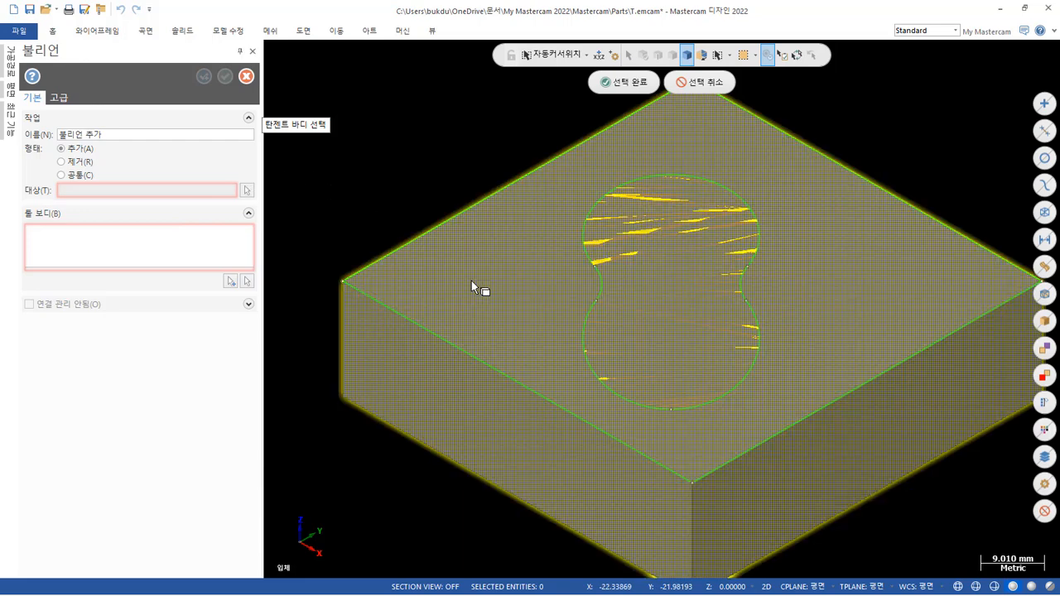
left_click(471, 280)
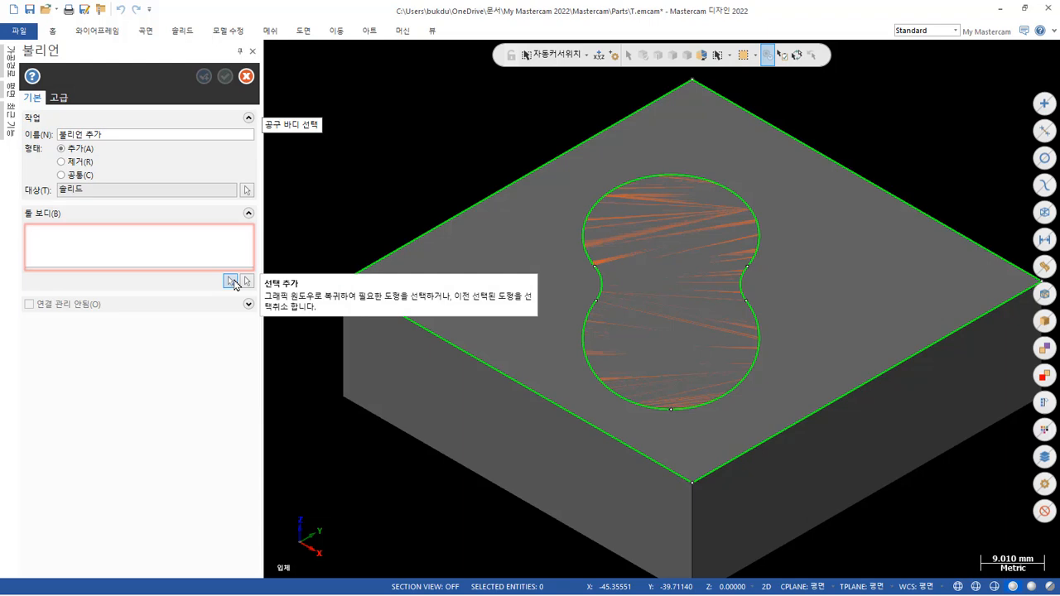
left_click(231, 282)
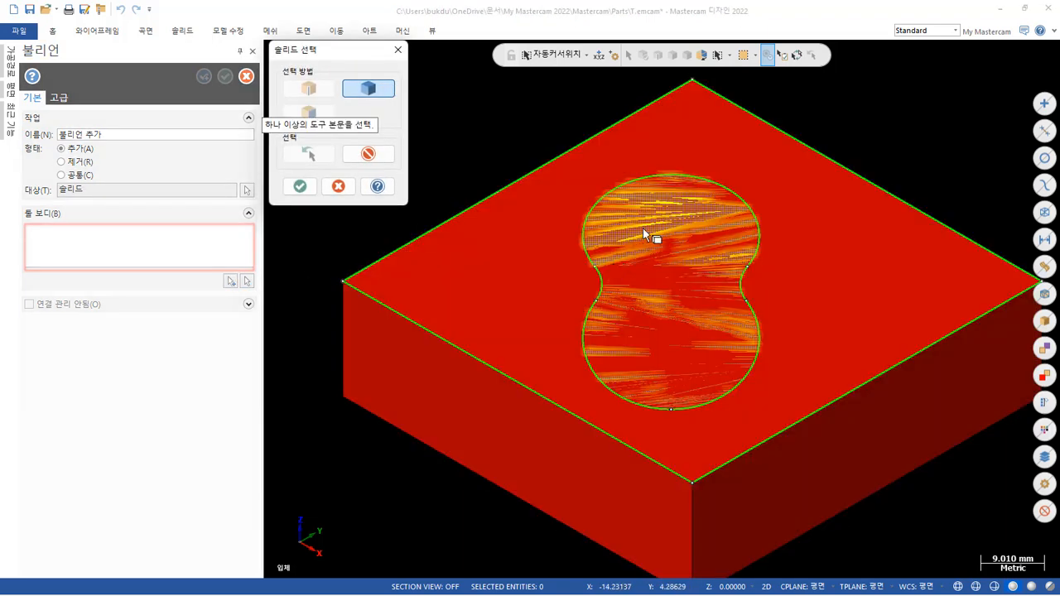
left_click(643, 228)
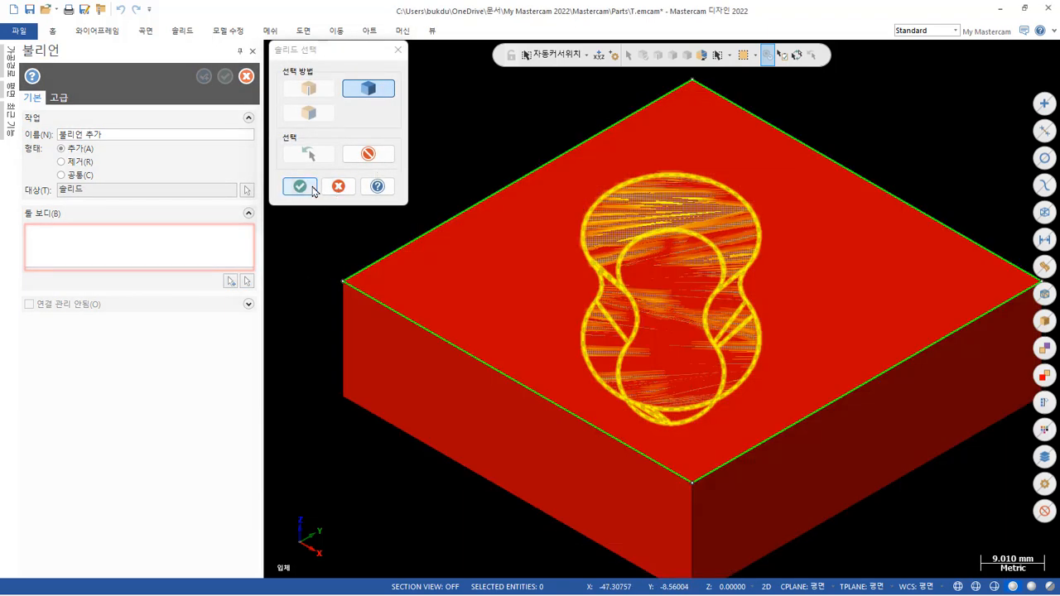
left_click(299, 186)
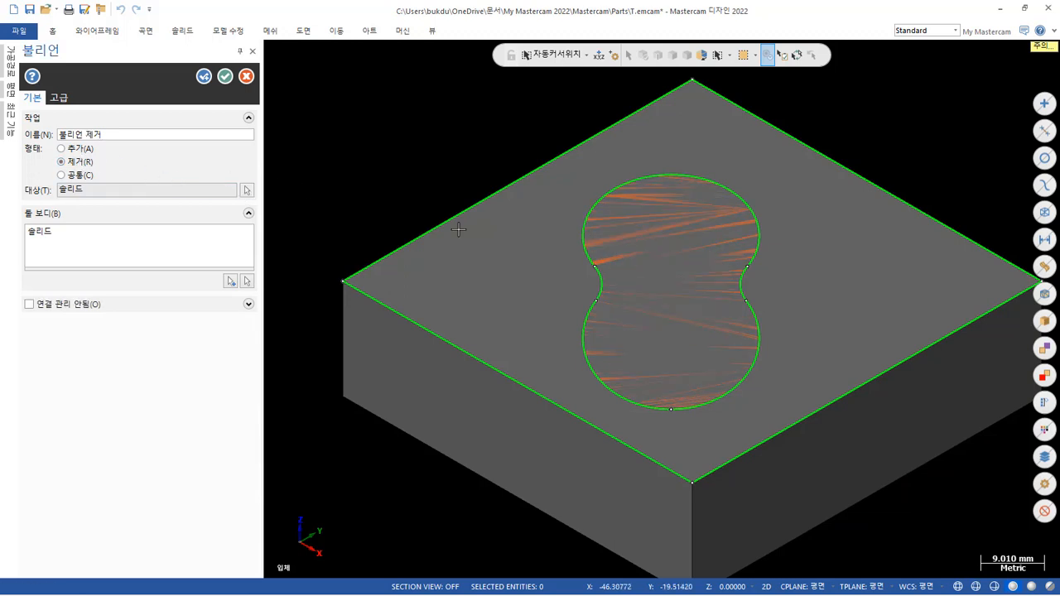
scroll(568, 255, "down", 1)
middle_click_drag(668, 283, 810, 310)
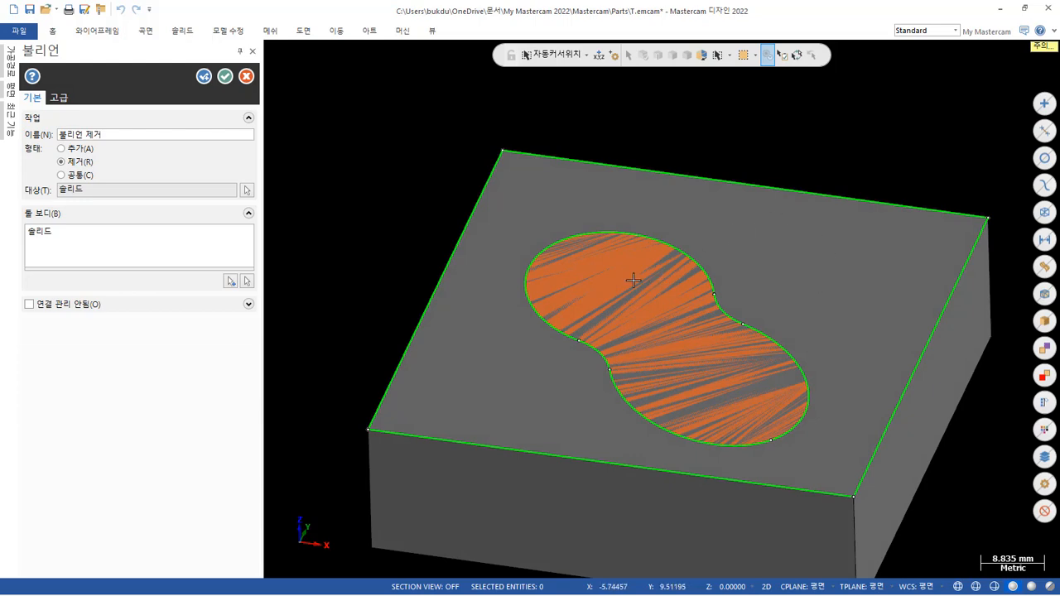
left_click(246, 77)
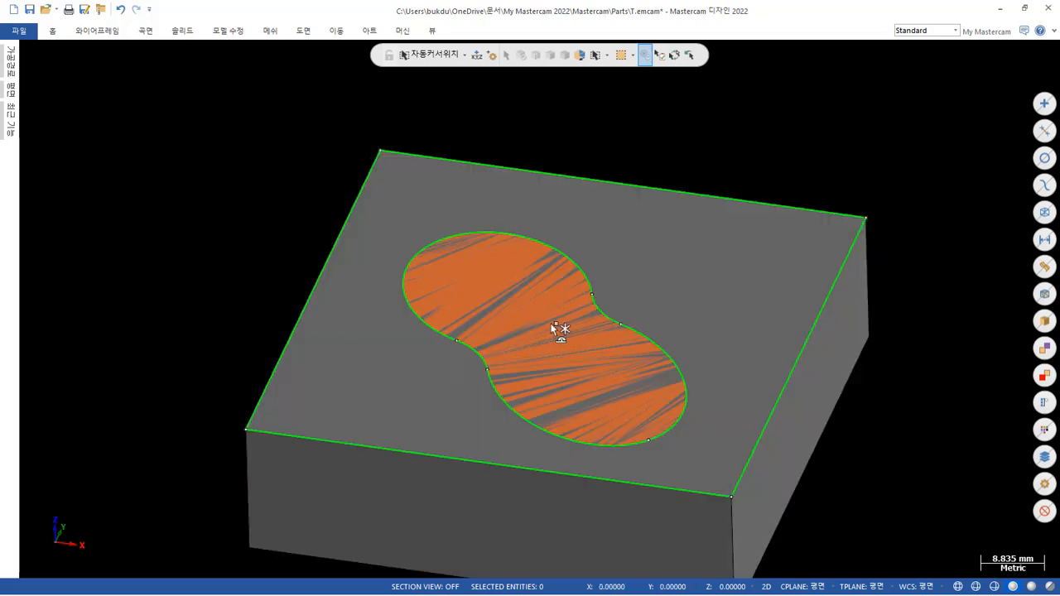
Hide the rectangular block by inverting its selection and isolating the remaining wireframe and pocket solid.
scroll(653, 262, "down", 1)
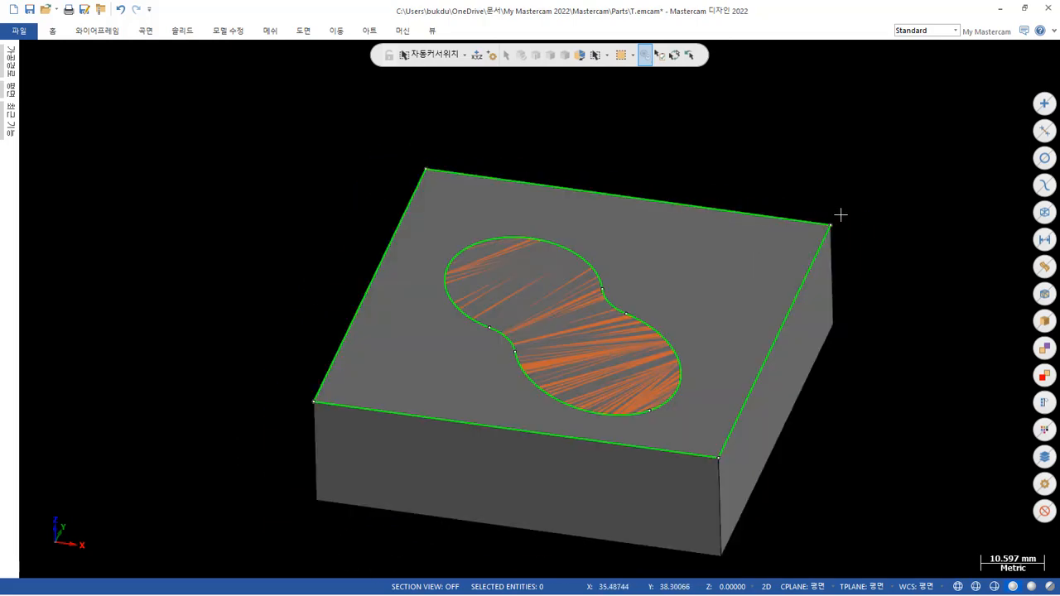
left_click(692, 272)
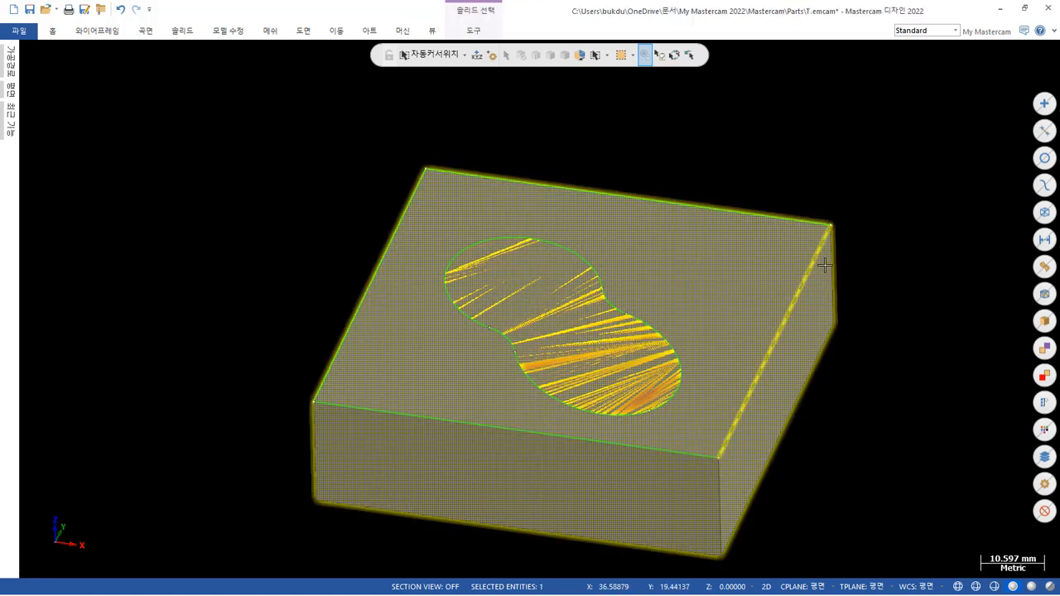
left_click(674, 55)
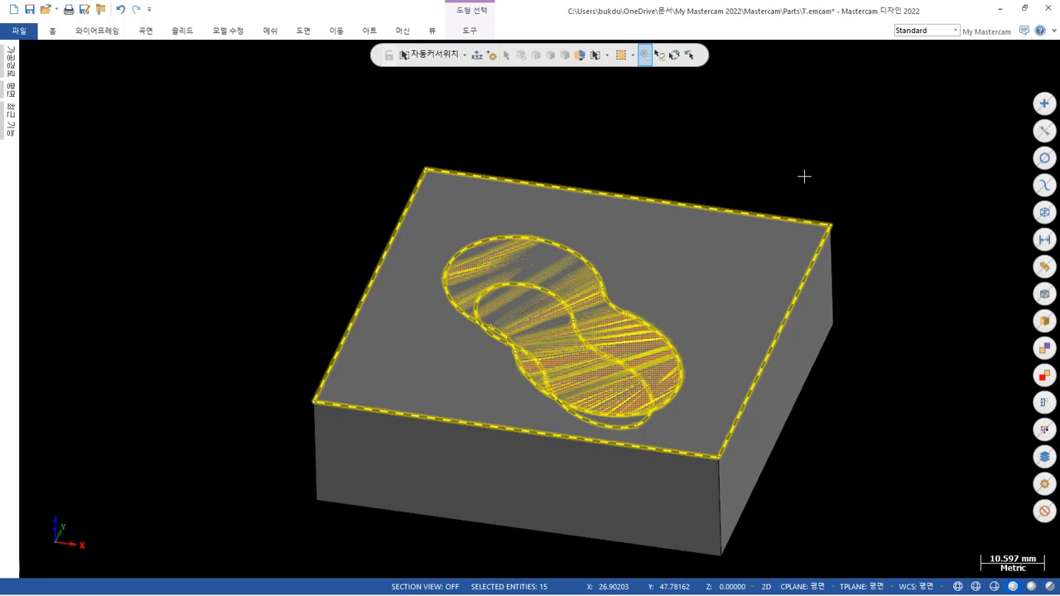
key("alt+e")
scroll(611, 311, "up", 2)
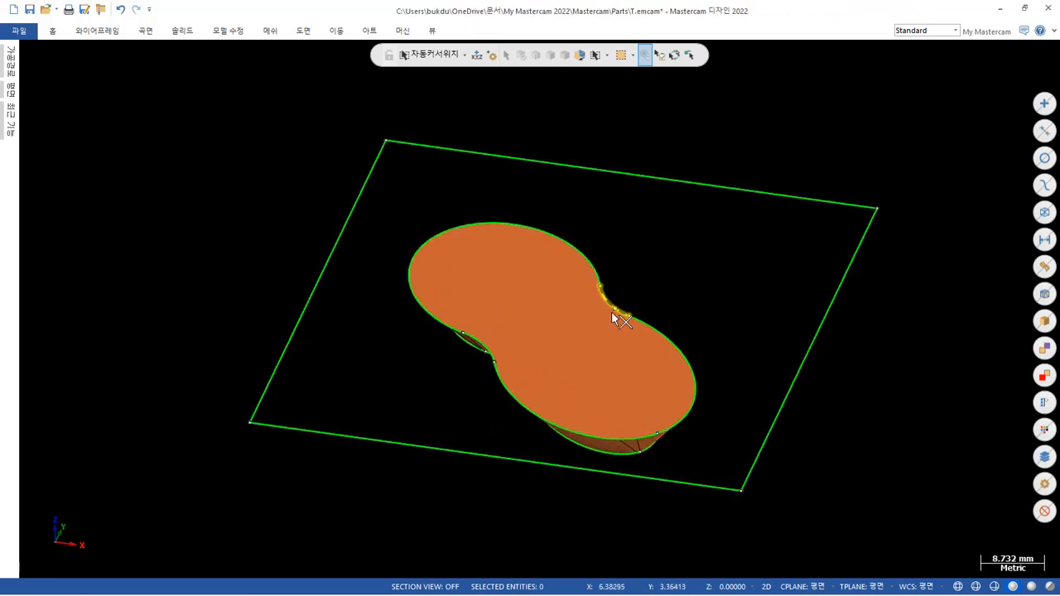
middle_click_drag(612, 312, 640, 303)
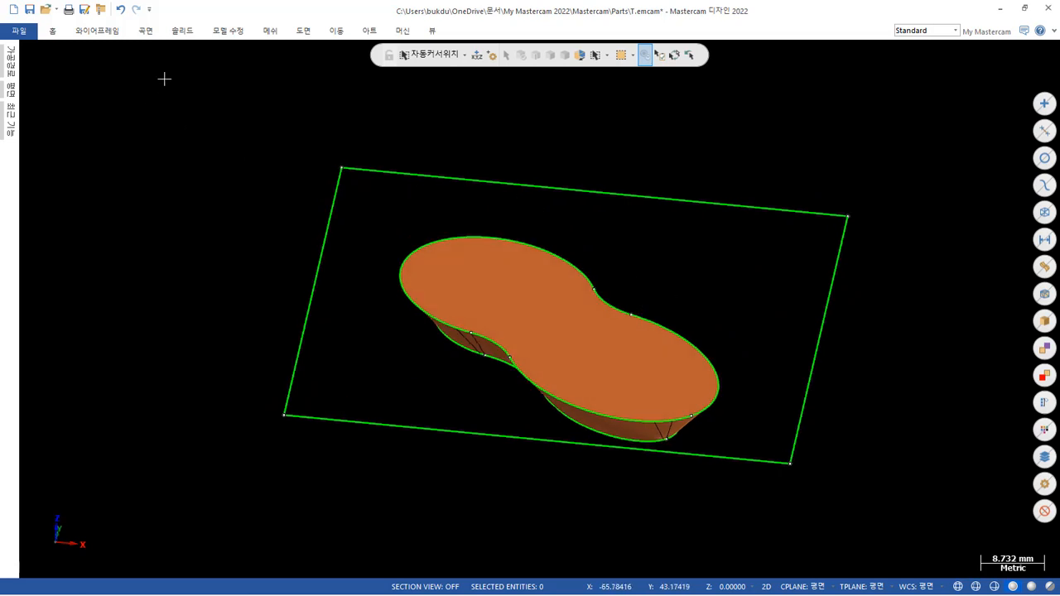
Remove the solid history from the stitched pocket body.
left_click(183, 31)
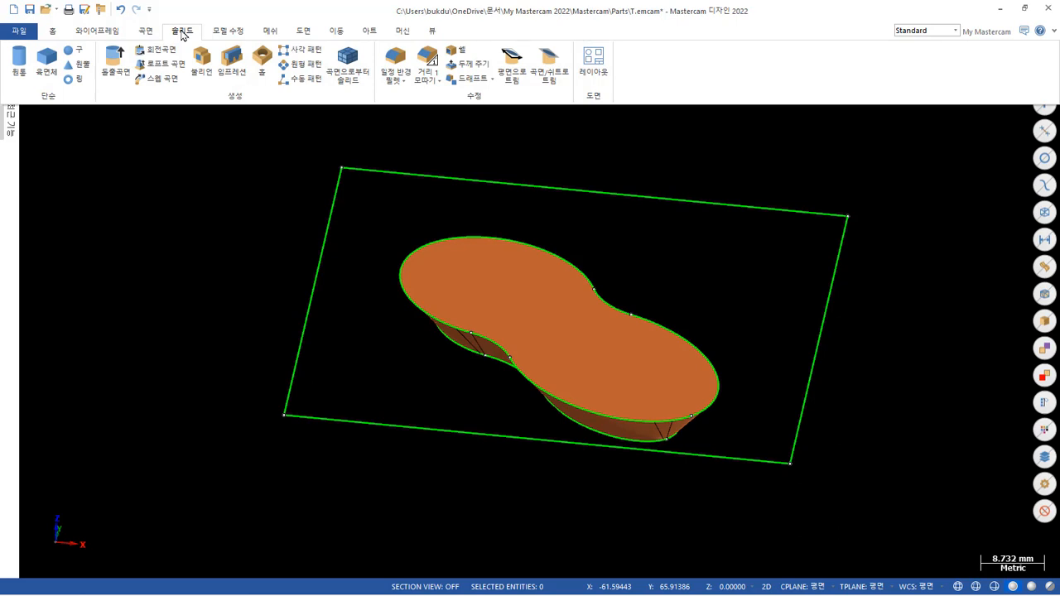
left_click(229, 32)
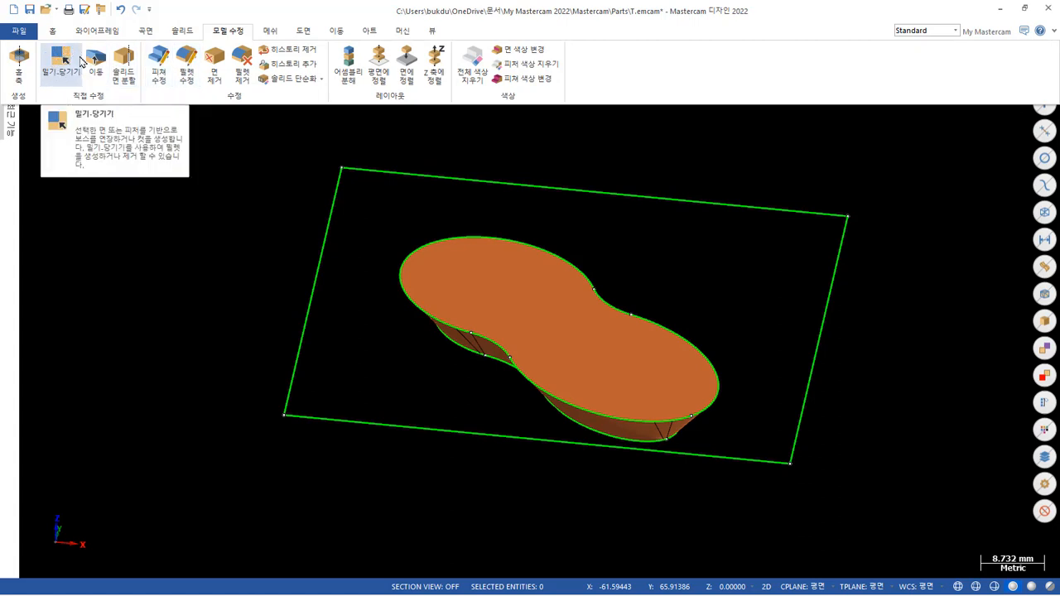
left_click(294, 50)
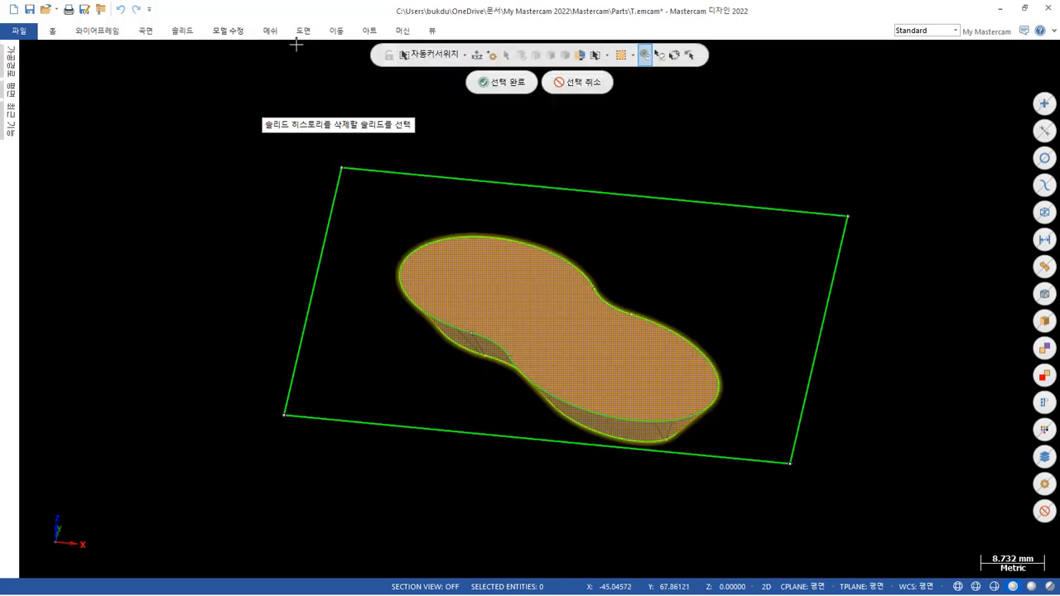
left_click(526, 82)
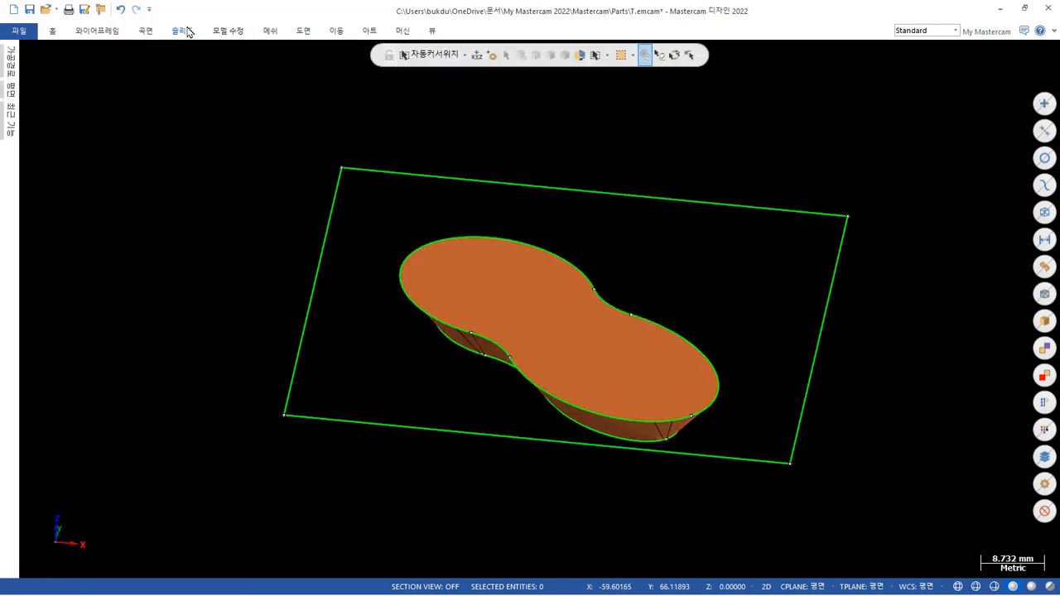
Try to push-pull the top face of the pocket body upward.
left_click(230, 33)
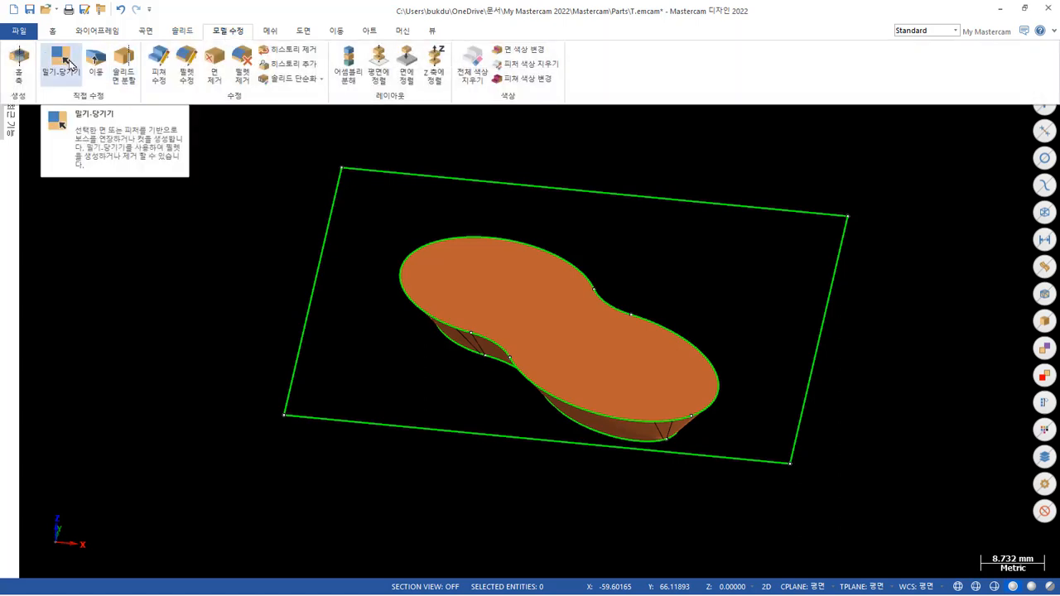
left_click(70, 65)
scroll(513, 397, "down", 2)
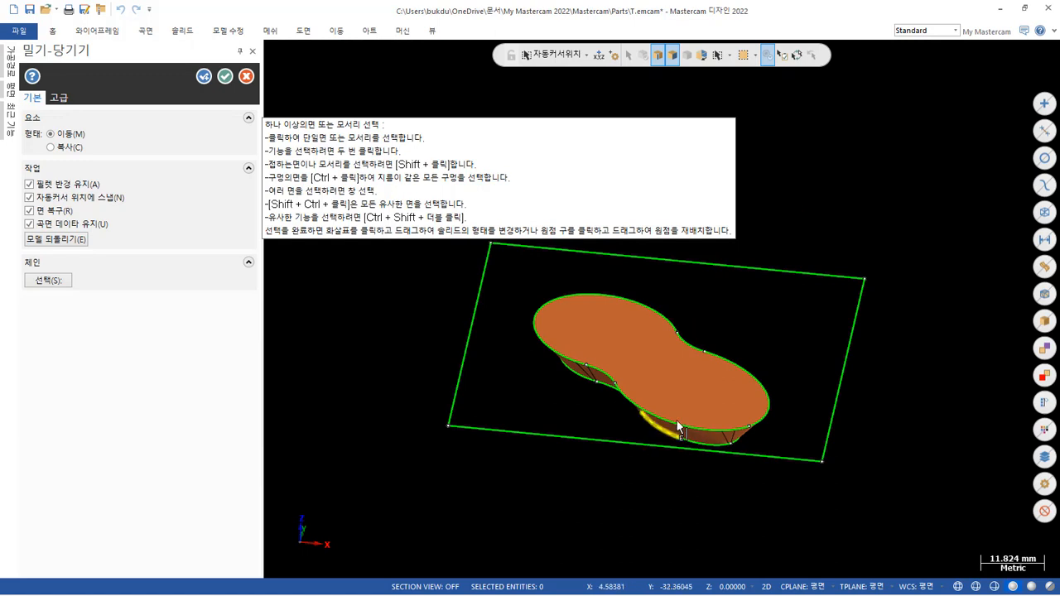
left_click(695, 394)
left_click(695, 389)
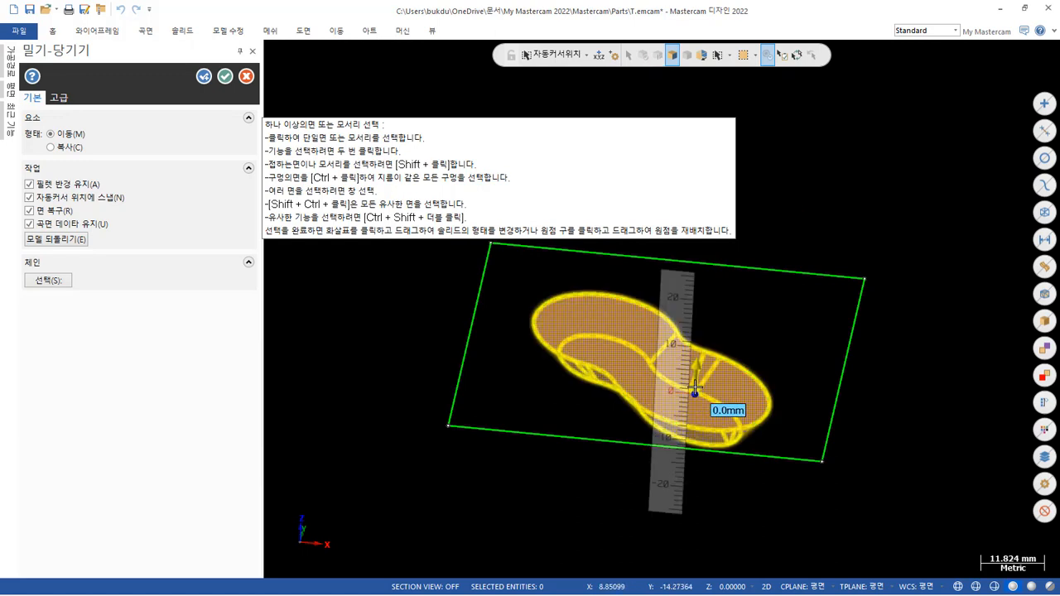
left_click(698, 355)
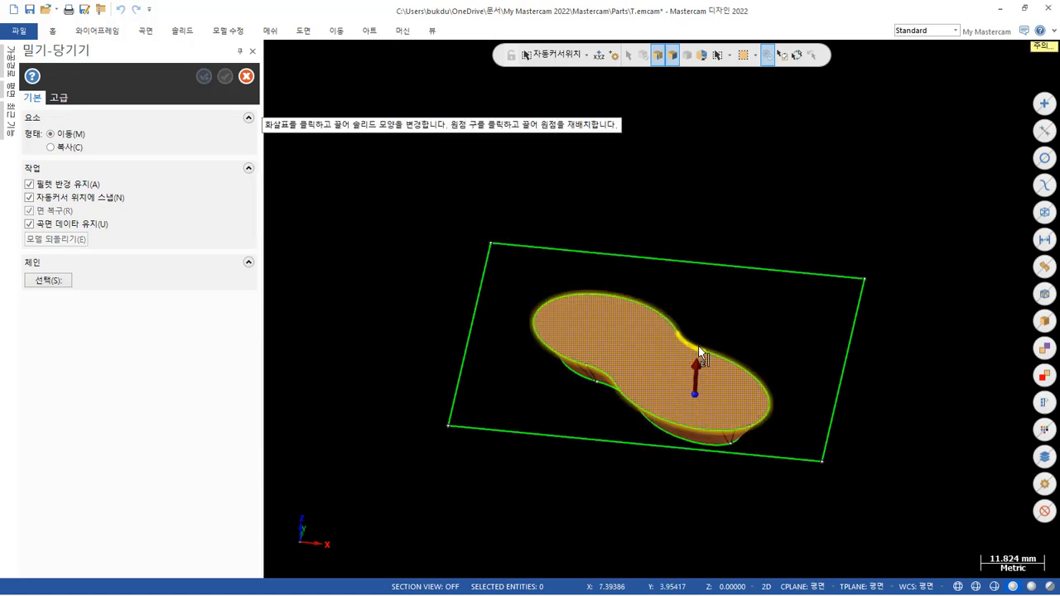
scroll(728, 329, "up", 3)
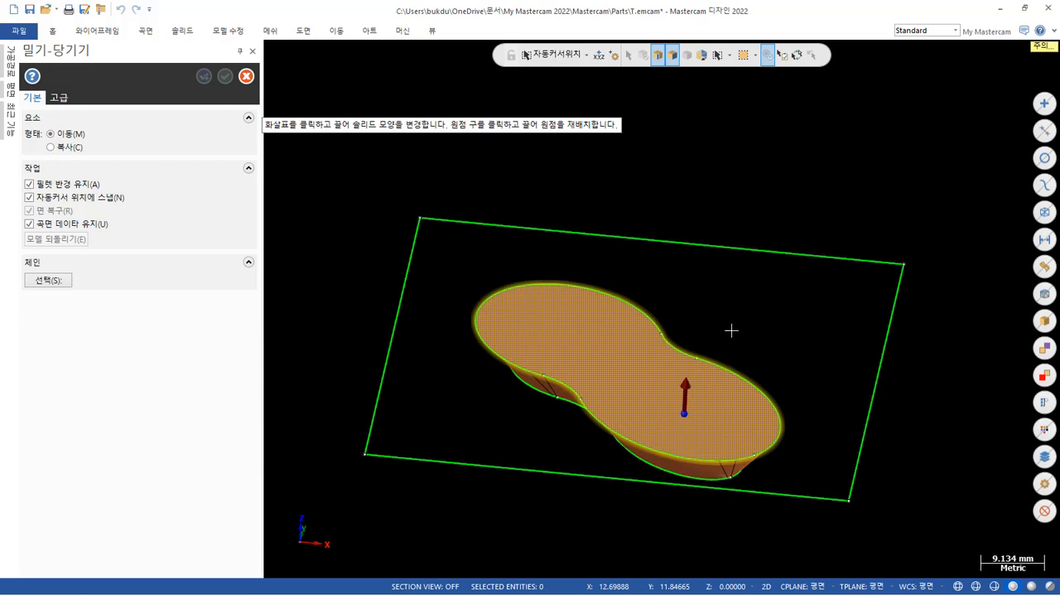
left_click(678, 404)
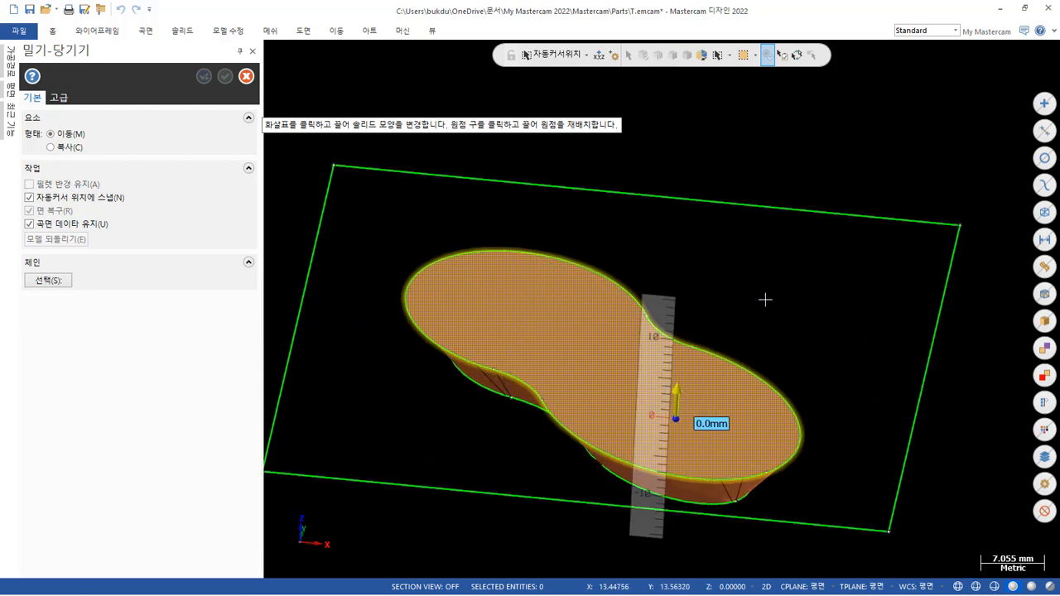
Retry the upward push-pull of the pocket's top face with surface data preservation turned off, then cancel the command.
left_click(61, 232)
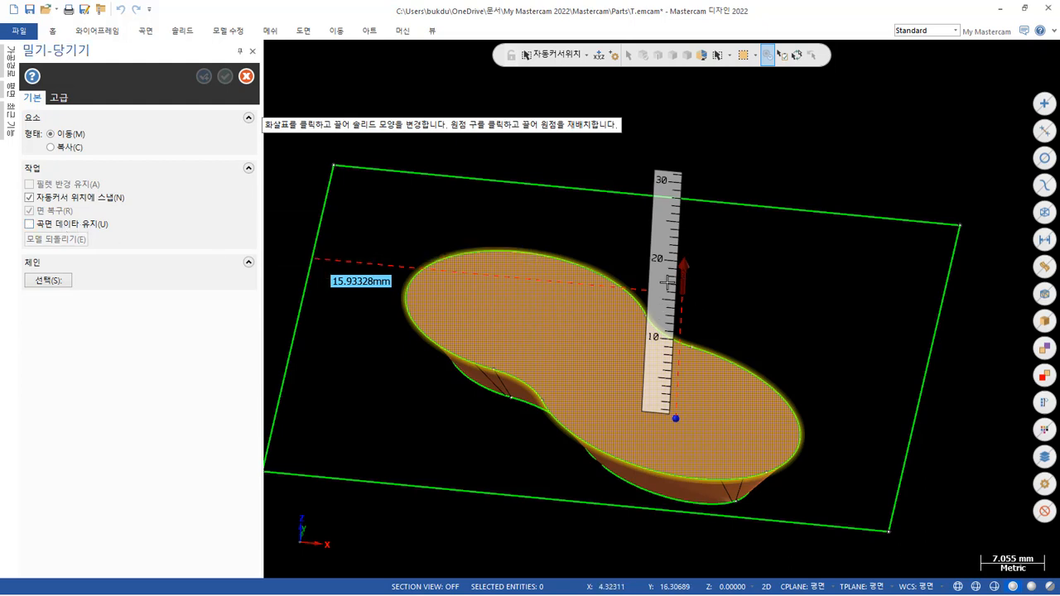
scroll(703, 300, "down", 1)
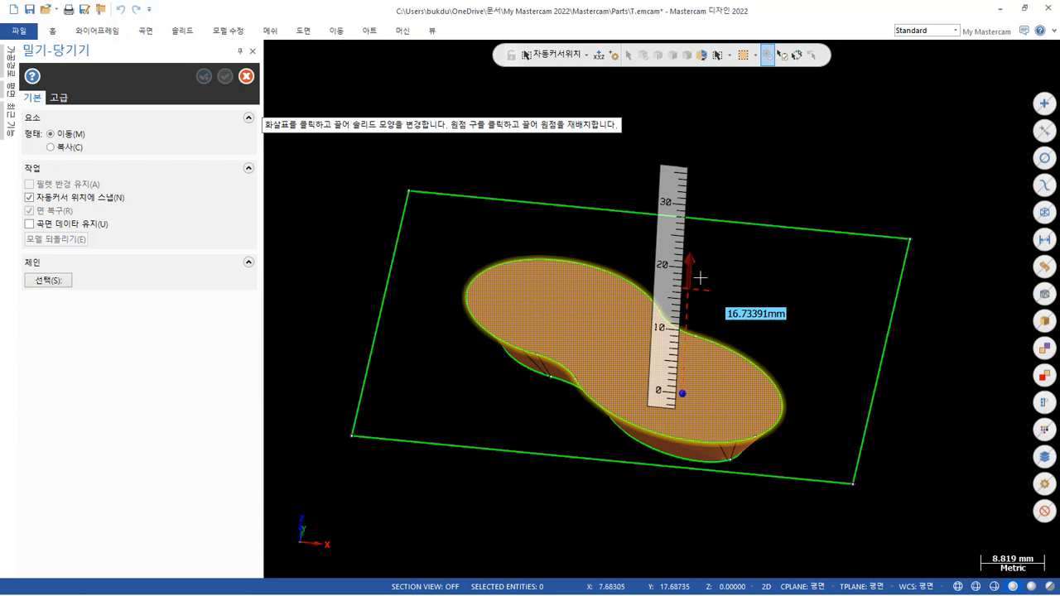
left_click(709, 291)
scroll(738, 395, "down", 1)
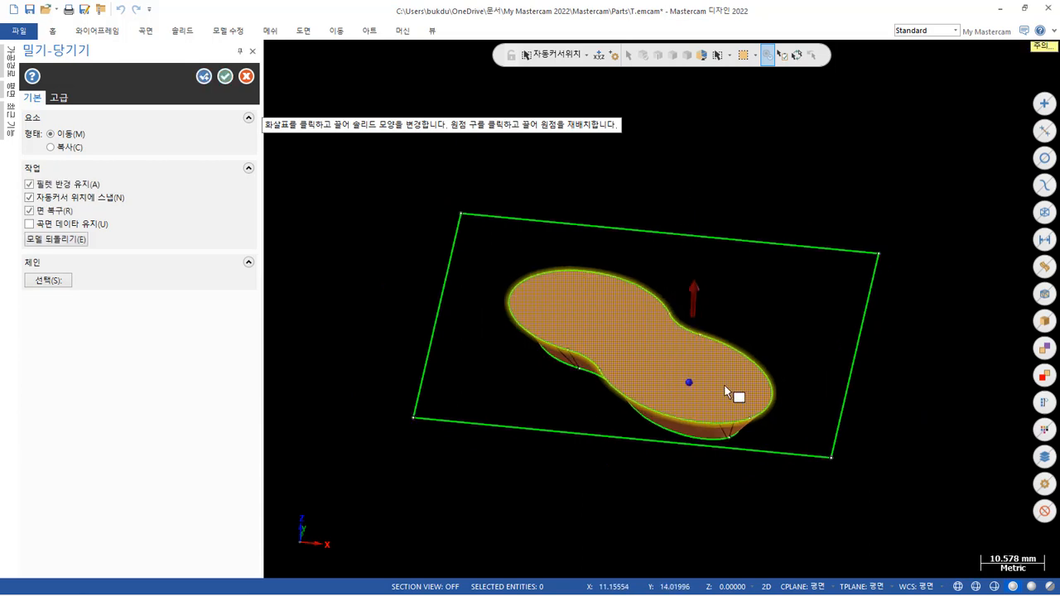
middle_click_drag(790, 305, 776, 286)
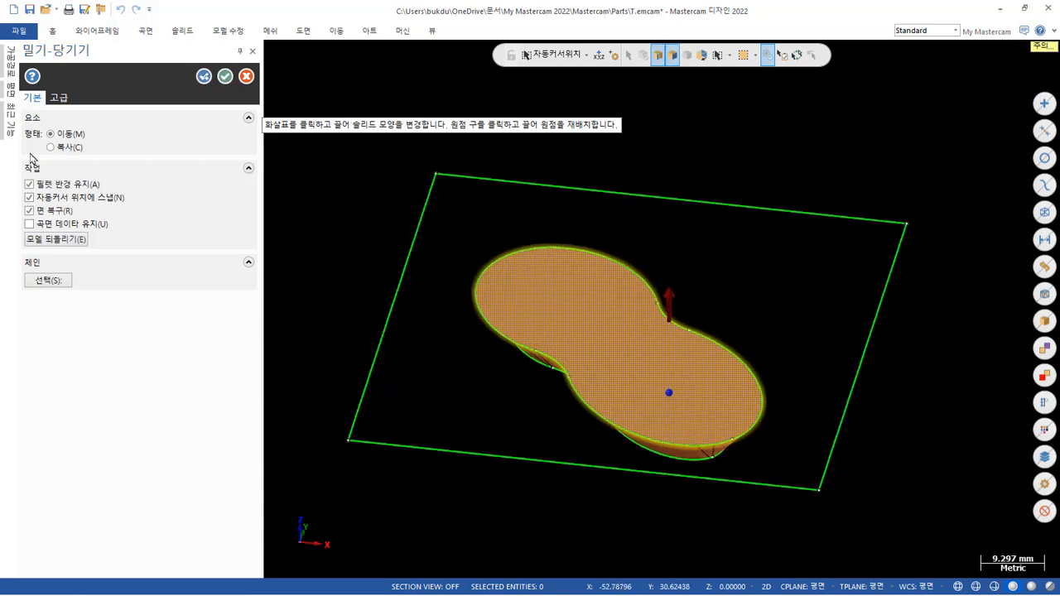
left_click(247, 76)
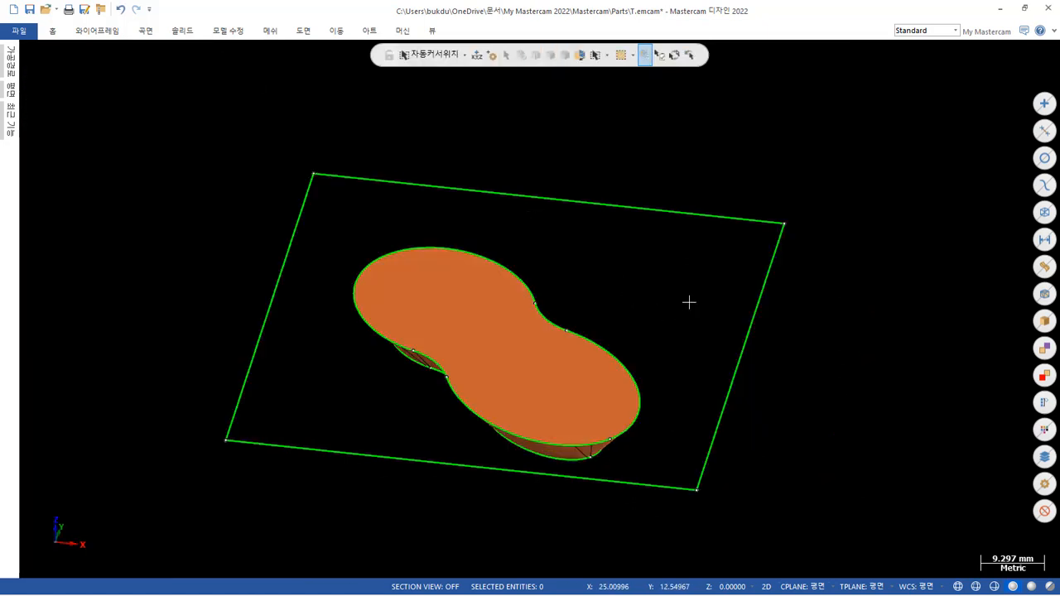
Examine the pocket's upper contour chain up close around its concave joining arc.
left_click(539, 284)
scroll(406, 359, "up", 2)
scroll(759, 249, "up", 6)
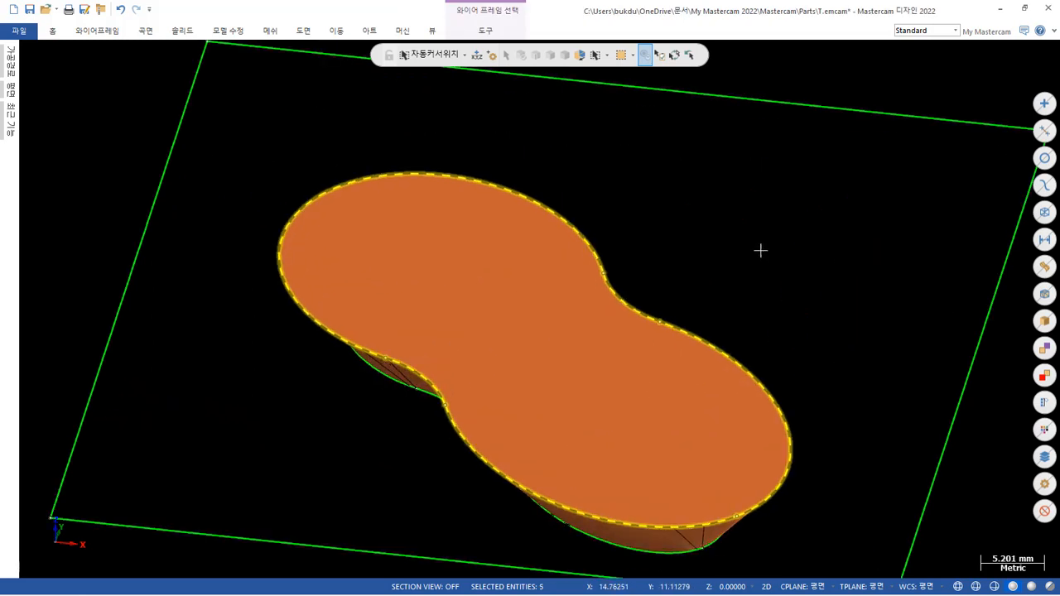
scroll(705, 263, "down", 5)
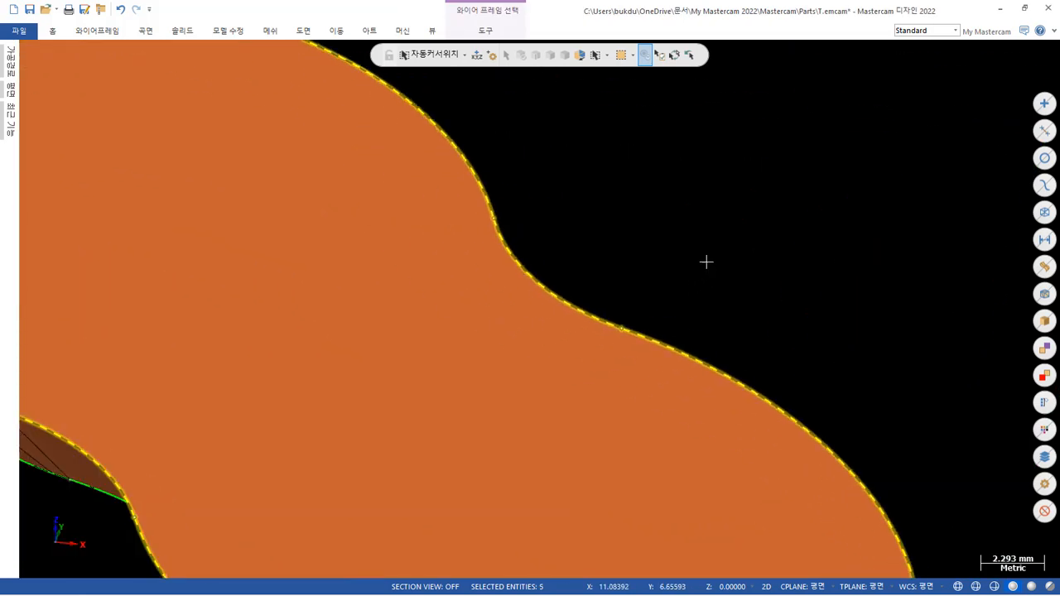
middle_click_drag(687, 268, 650, 308)
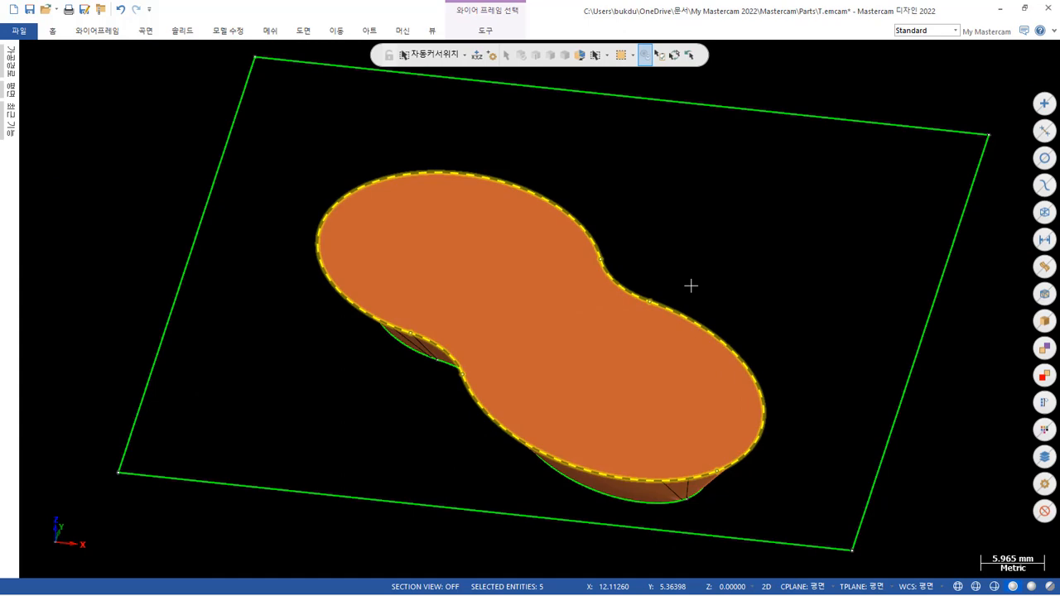
key("Escape")
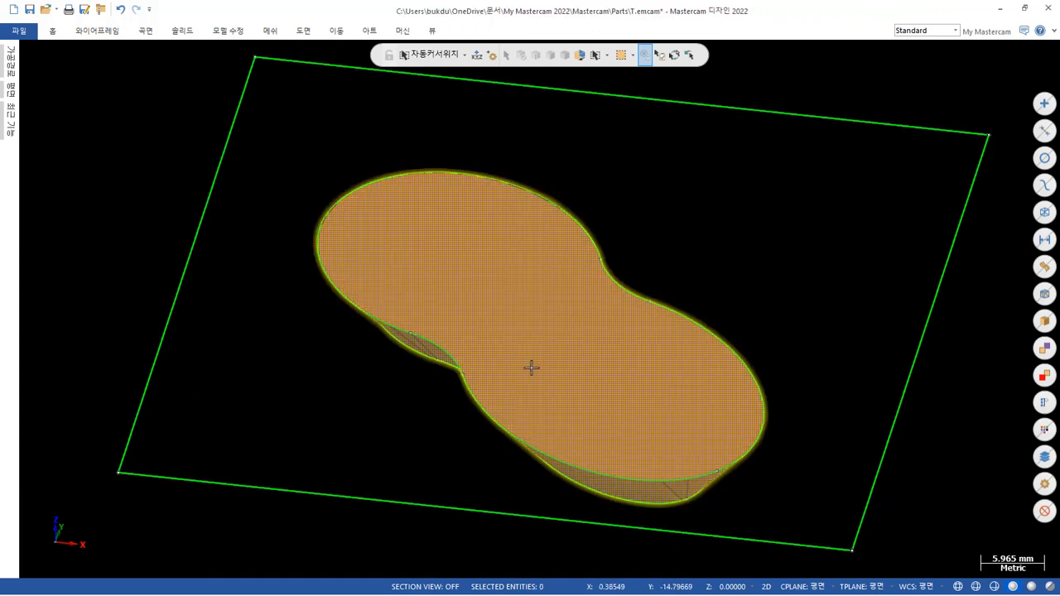
mouse_move(593, 290)
middle_mouse_down("shift")
mouse_move(599, 251)
mouse_move(503, 364)
mouse_move(554, 298)
mouse_move(386, 220)
mouse_move(403, 224)
mouse_move(498, 334)
mouse_move(535, 403)
mouse_move(469, 406)
mouse_move(405, 293)
mouse_move(494, 361)
mouse_move(478, 389)
mouse_move(499, 369)
middle_mouse_up("shift")
scroll(500, 369, "down", 2)
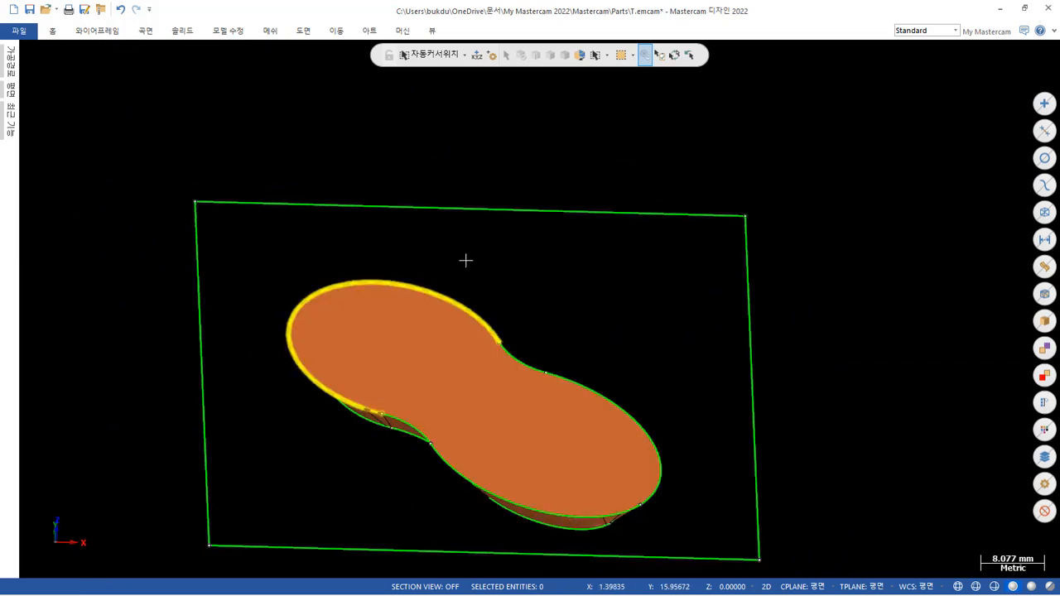
Try to extrude the pocket's upper contour 1 mm upward as a boss added to the pocket body.
left_click(176, 32)
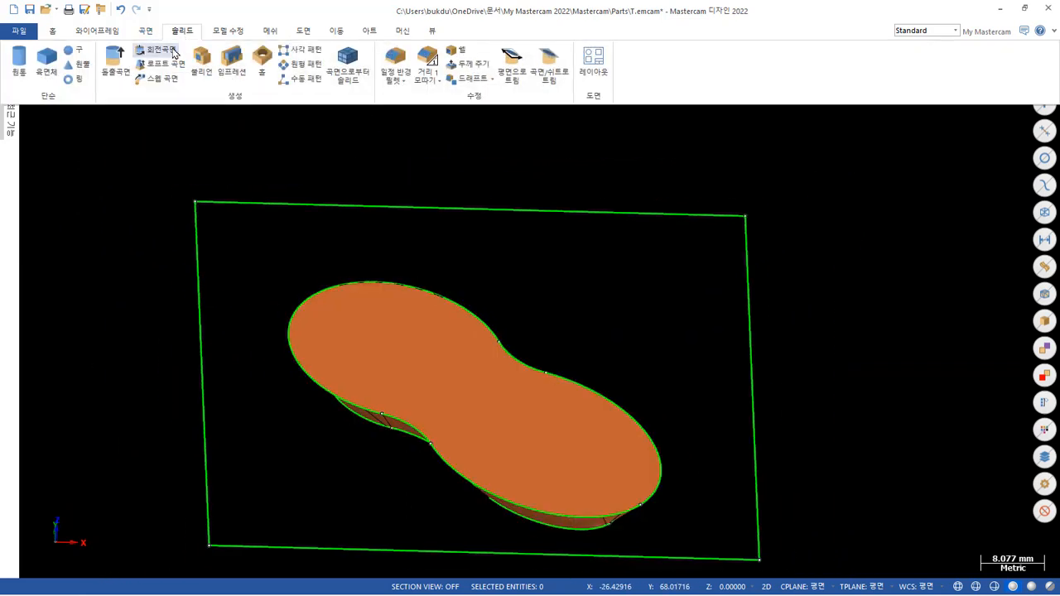
left_click(123, 69)
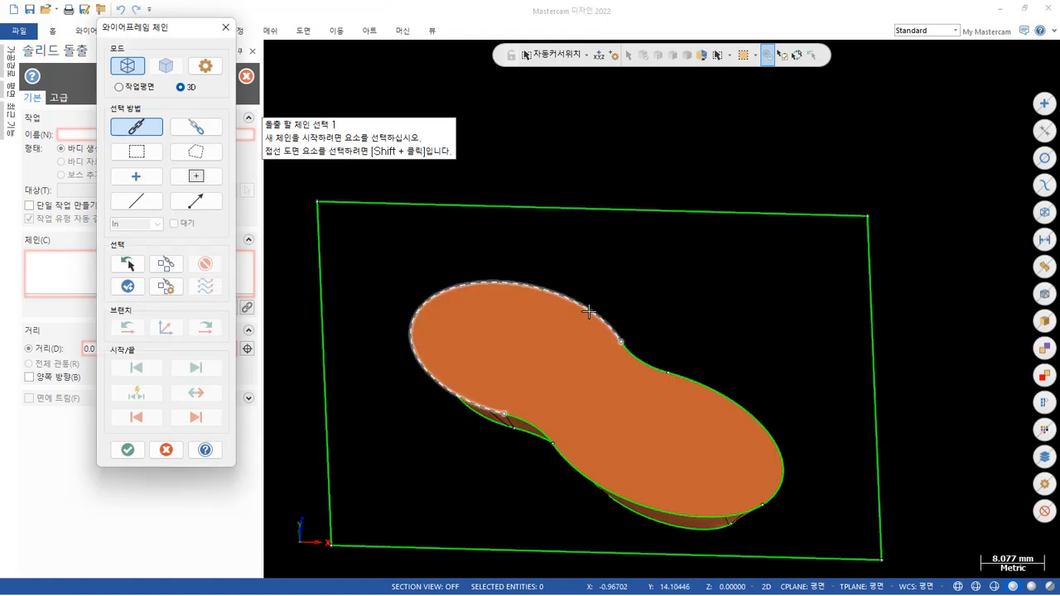
left_click(532, 287)
left_click(130, 450)
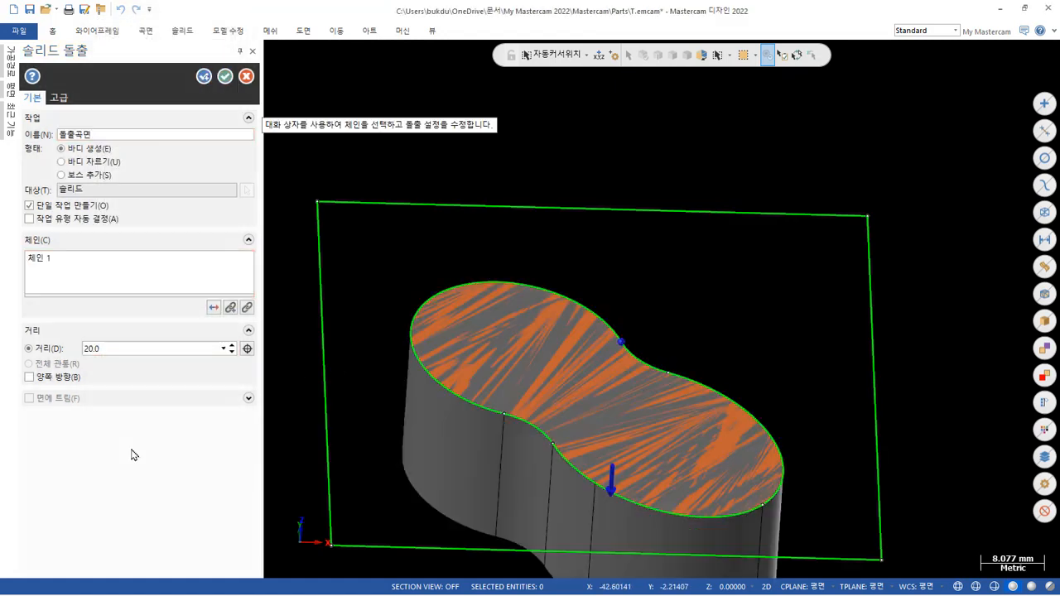
left_click(214, 307)
double_click(153, 352)
type("1")
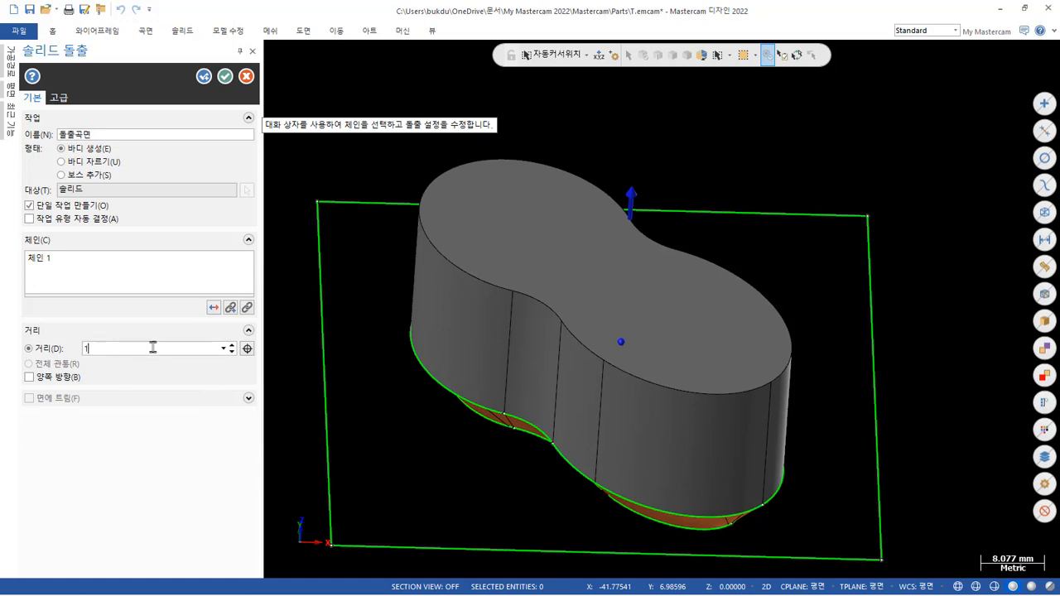
left_click(89, 174)
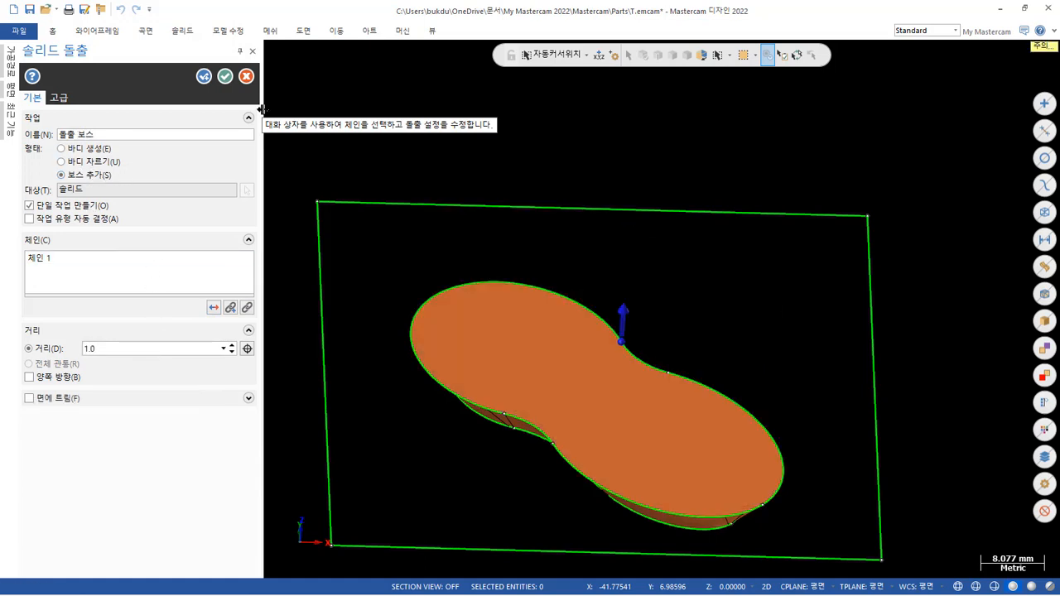
left_click(224, 76)
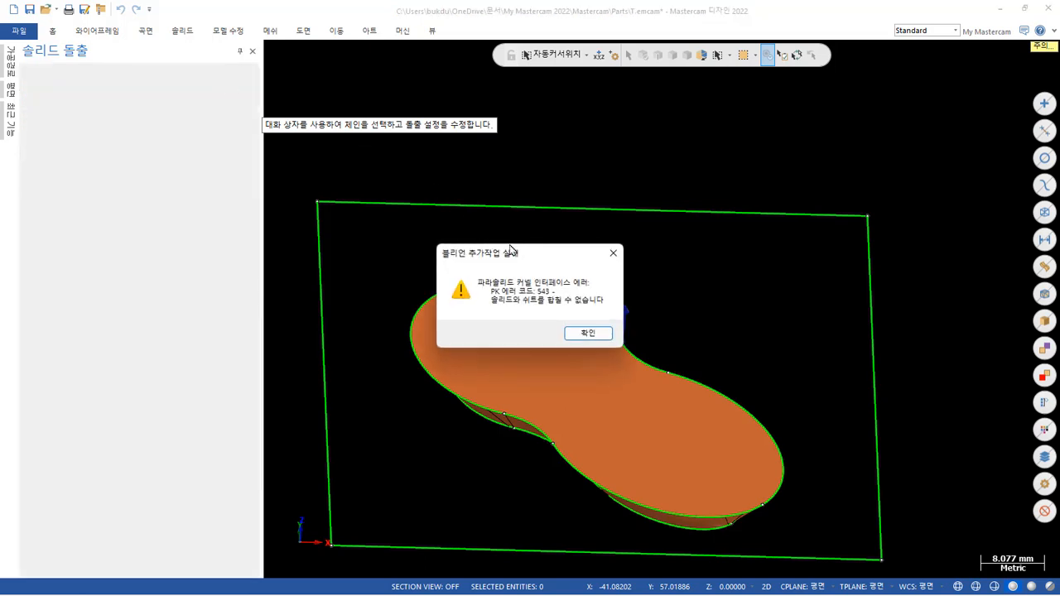
left_click(588, 336)
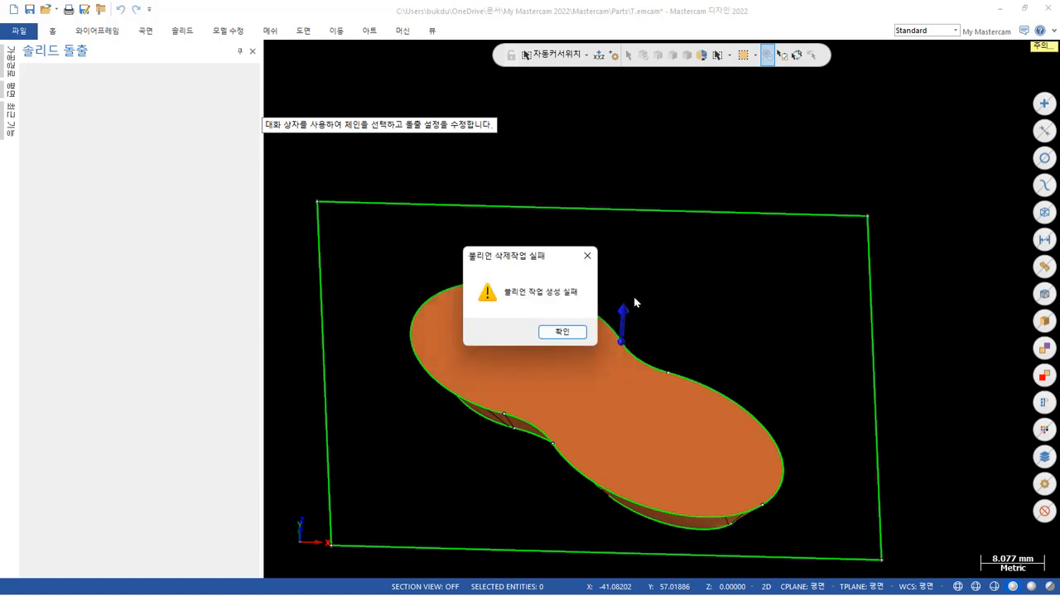
left_click(572, 333)
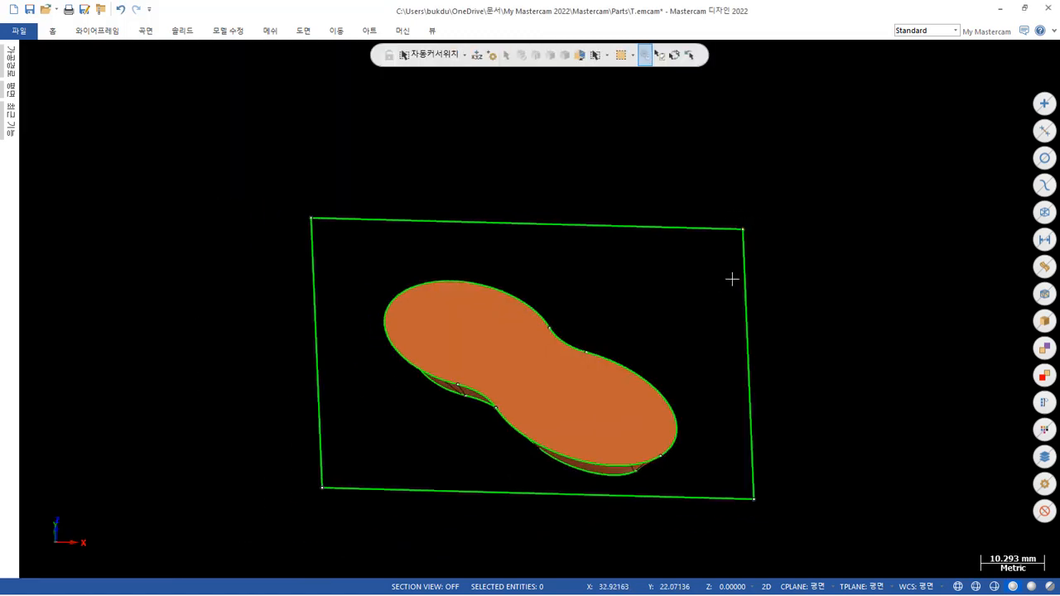
Analyze the pocket body's properties to check its body type.
left_click(600, 393)
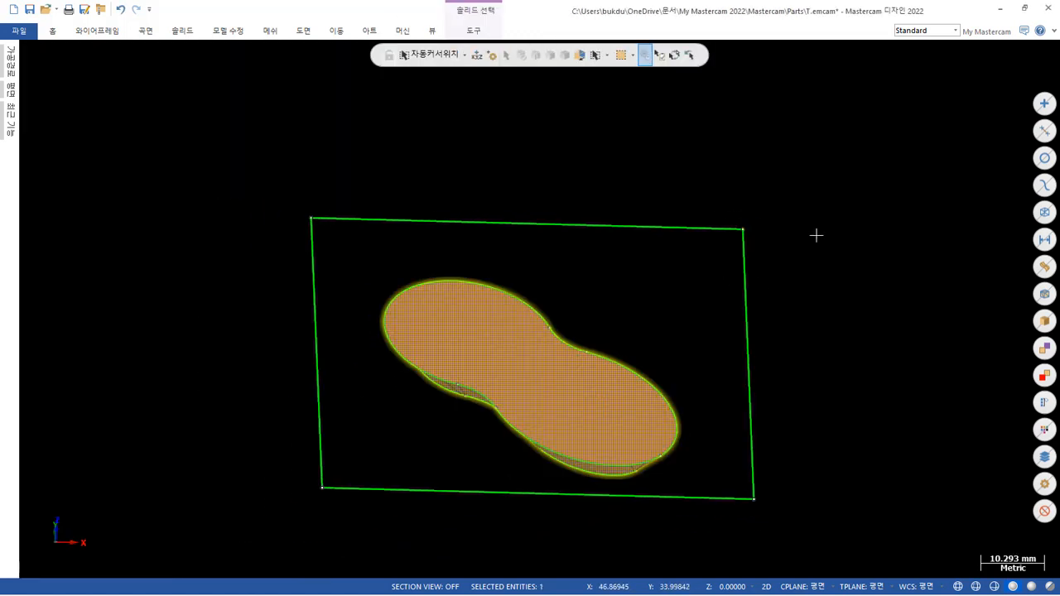
key("F4")
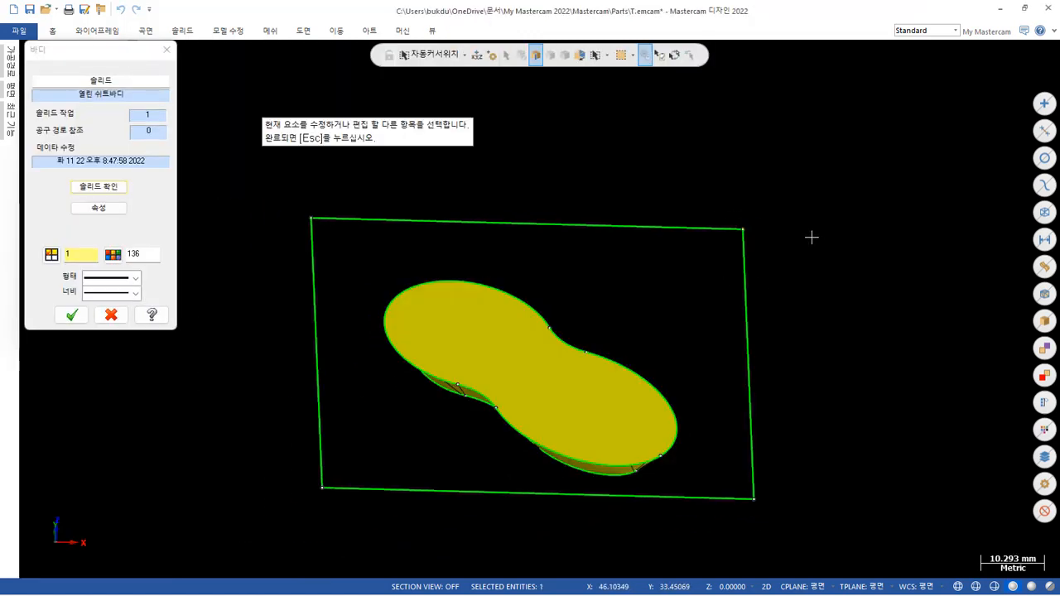
left_click(168, 53)
Delete the stitched pocket body, keeping the two pocket contours and the outer rectangle.
scroll(513, 403, "up", 2)
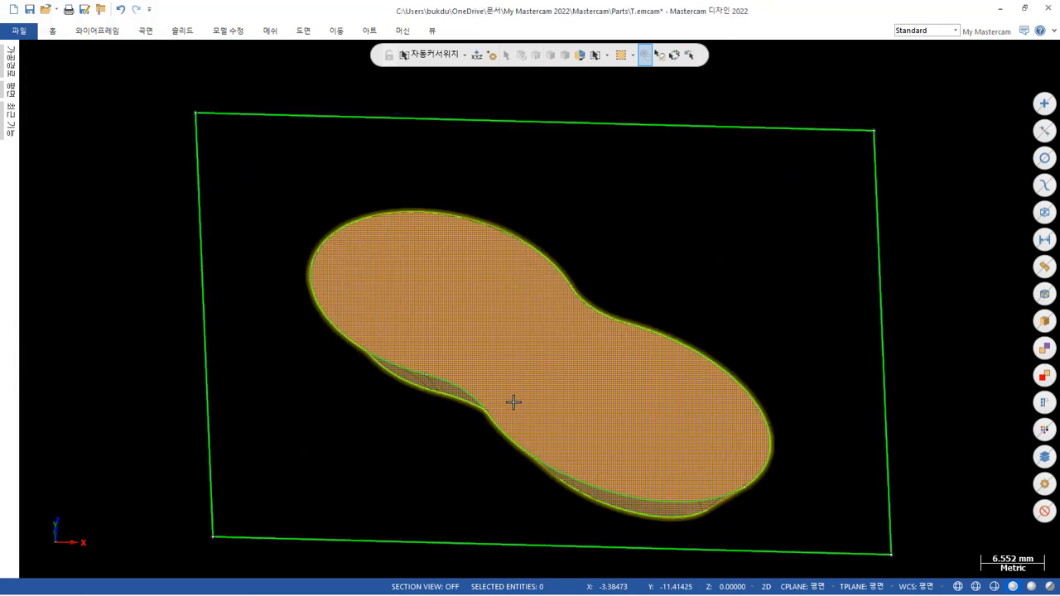
left_click(549, 357)
scroll(692, 241, "down", 1)
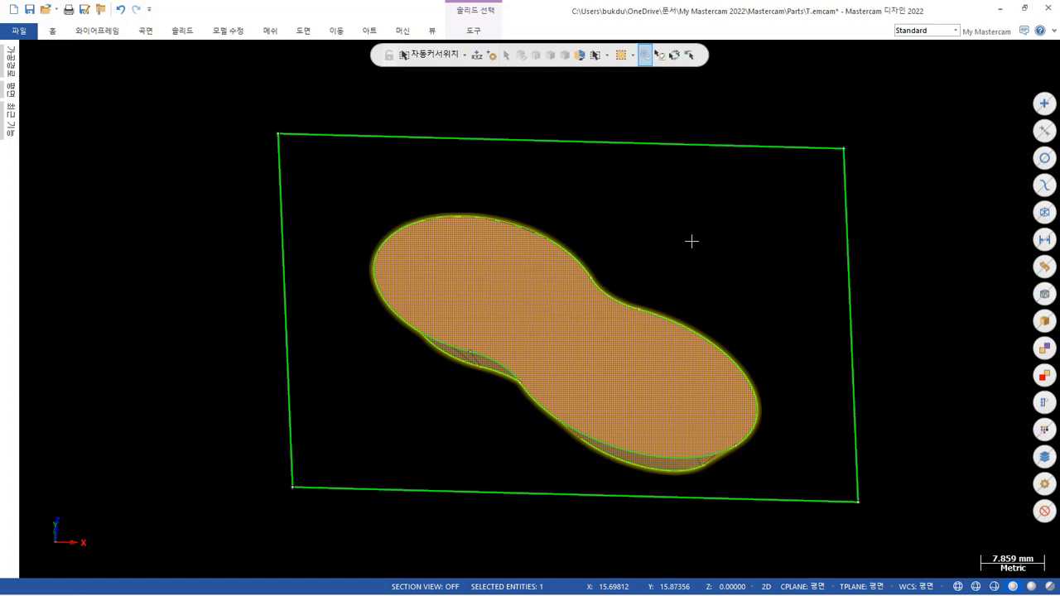
middle_click_drag(694, 202, 660, 207)
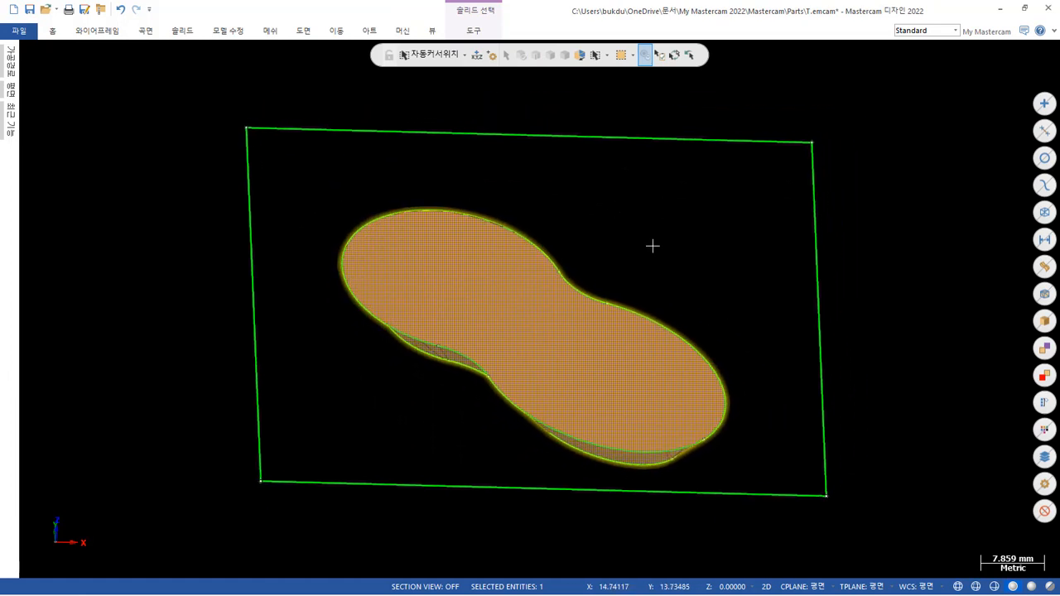
left_click(653, 246)
middle_click_drag(598, 291, 610, 206)
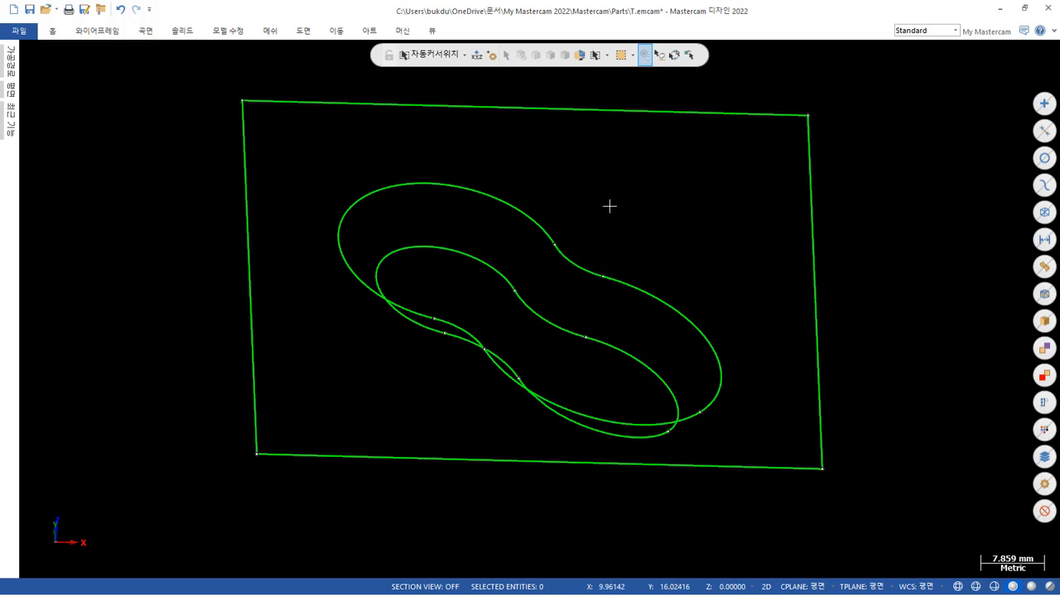
Examine the endpoints where the concave arc meets the ellipse curves on the upper pocket contour.
double_click(548, 230)
key("Escape")
scroll(530, 316, "up", 1)
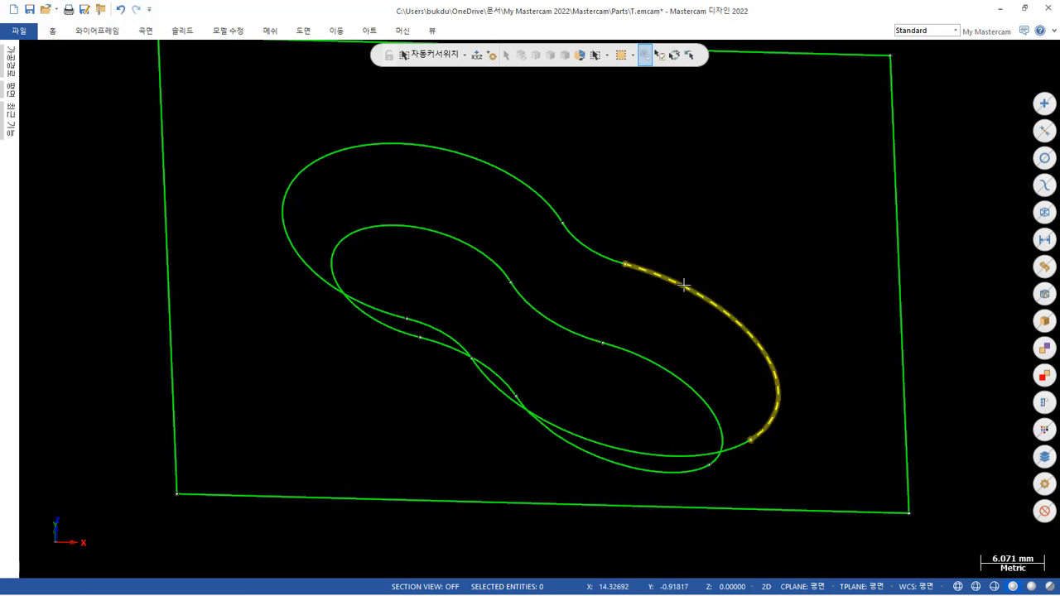
scroll(590, 232, "up", 5)
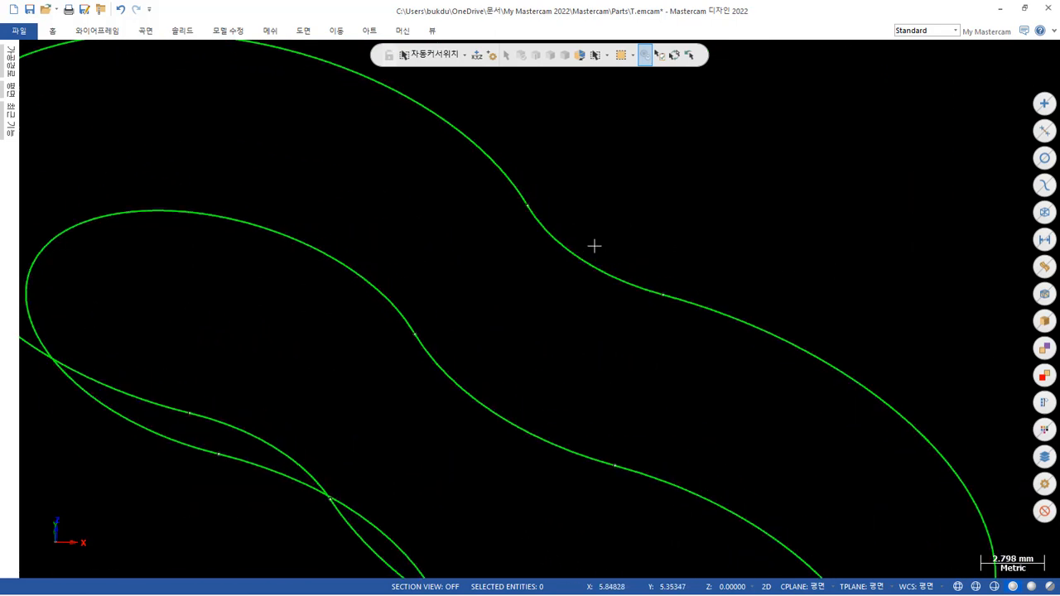
scroll(478, 185, "up", 3)
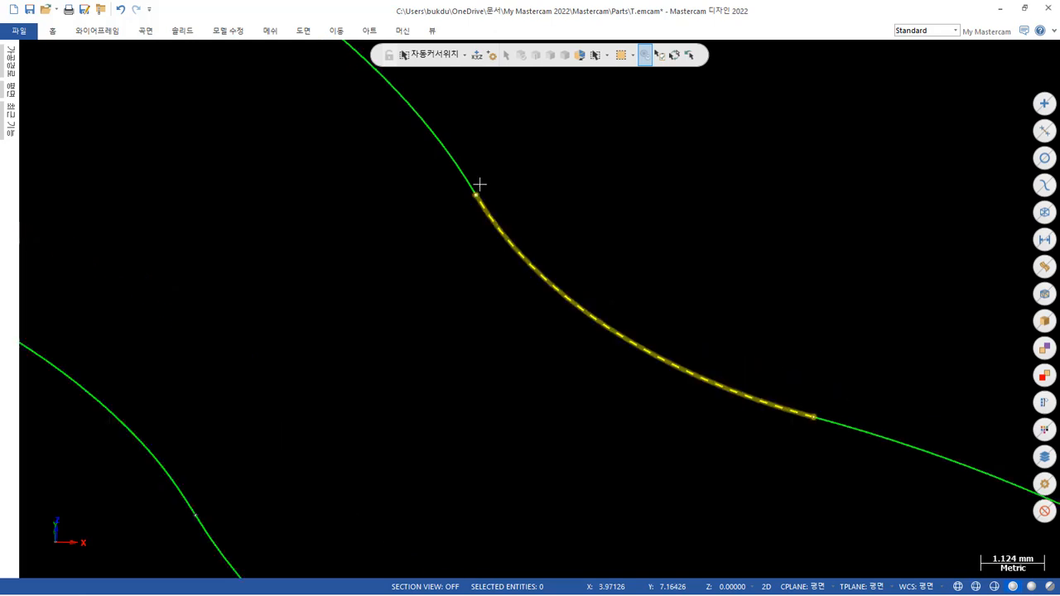
scroll(478, 155, "down", 3)
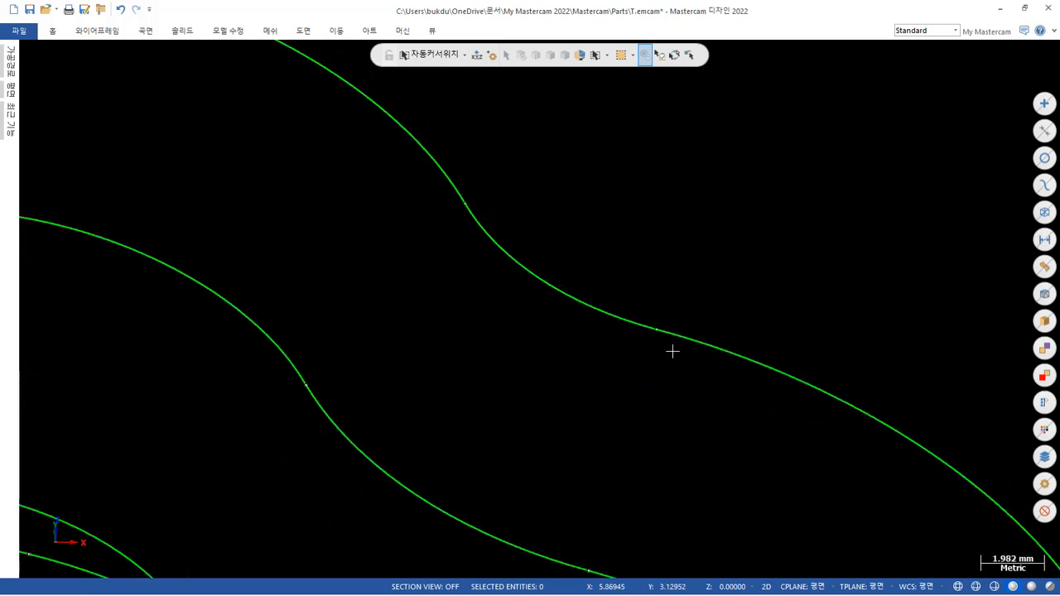
scroll(691, 324, "down", 3)
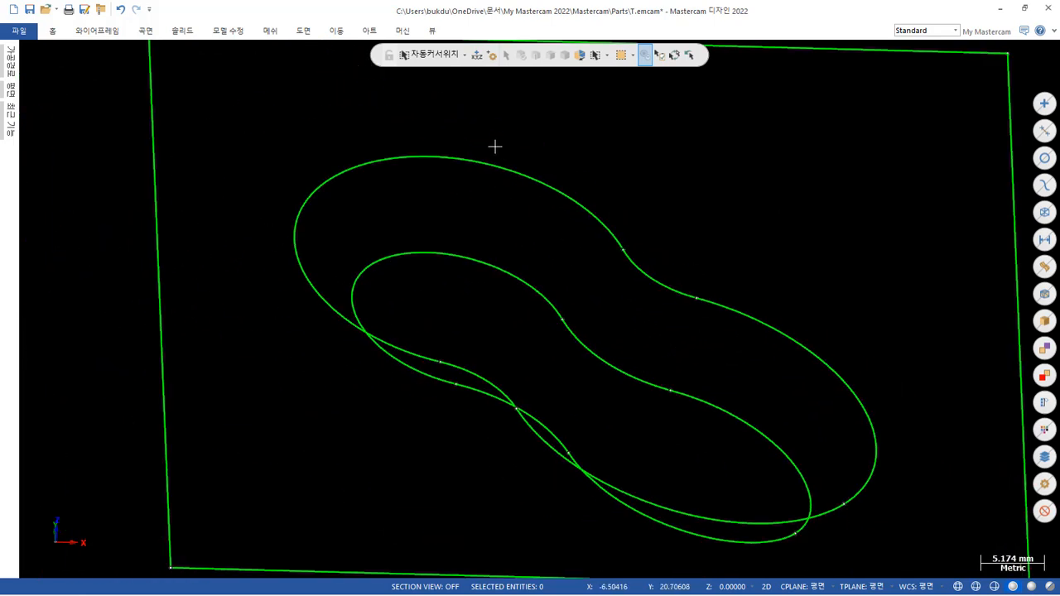
Examine how the larger end's ellipse curve on the upper pocket contour is split into segments.
left_click(146, 31)
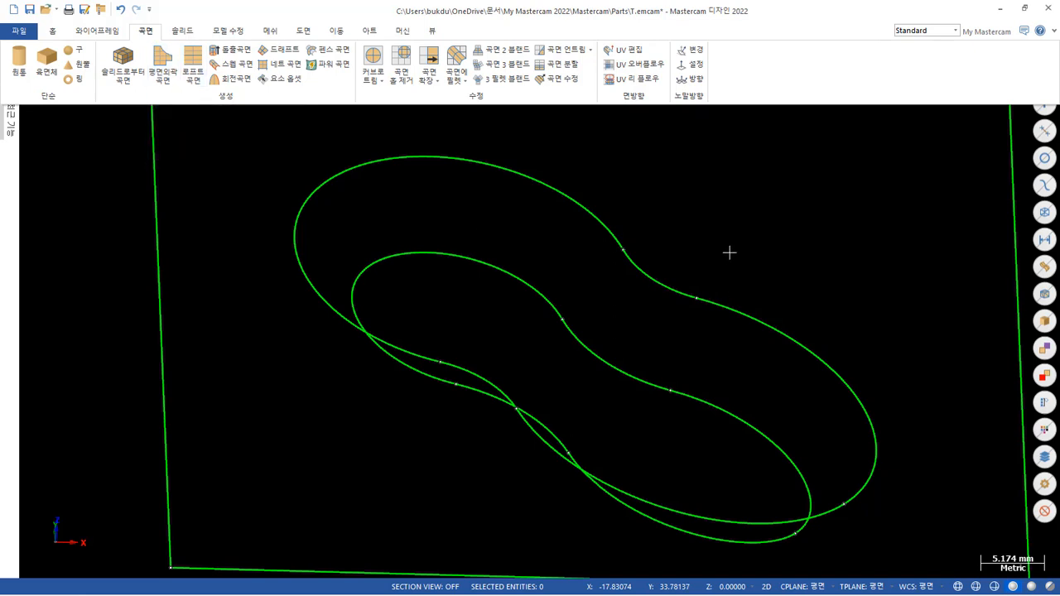
mouse_move(733, 250)
middle_mouse_down()
mouse_move(710, 204)
mouse_move(740, 201)
middle_mouse_up()
scroll(914, 353, "up", 1)
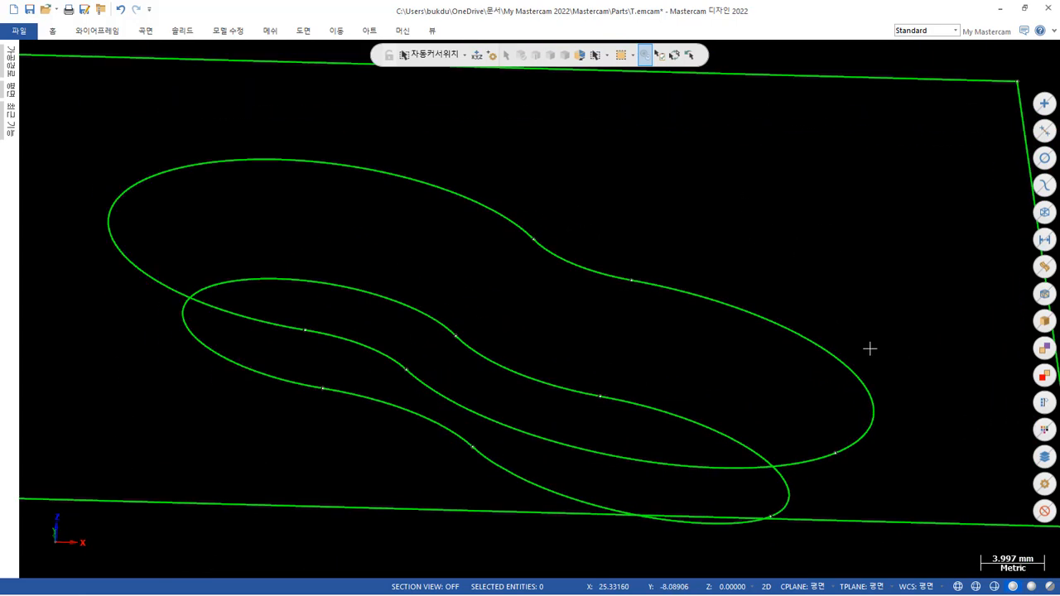
left_click(840, 358)
left_click(684, 469)
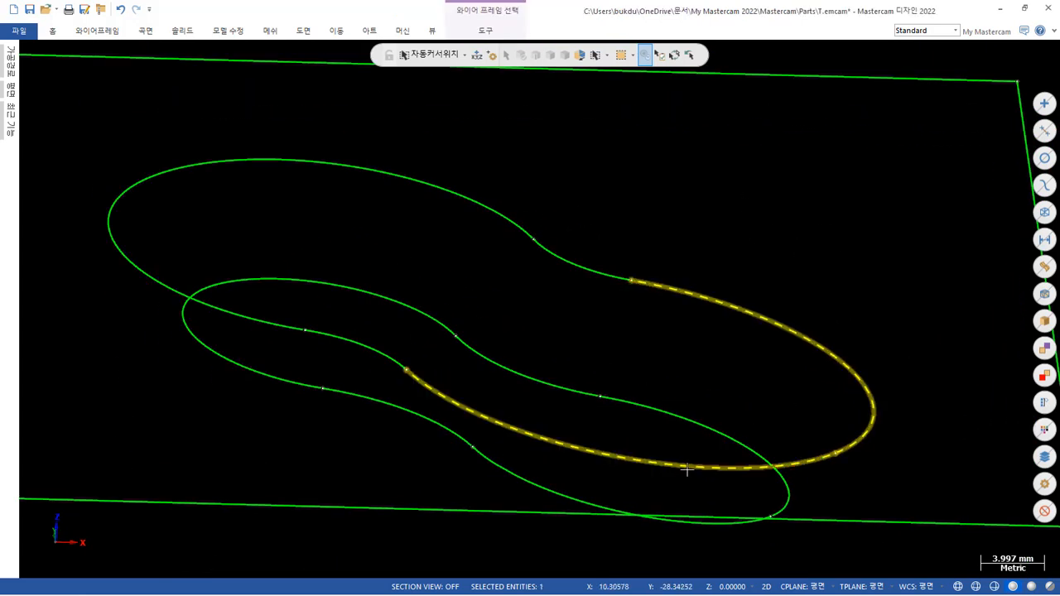
key("Escape")
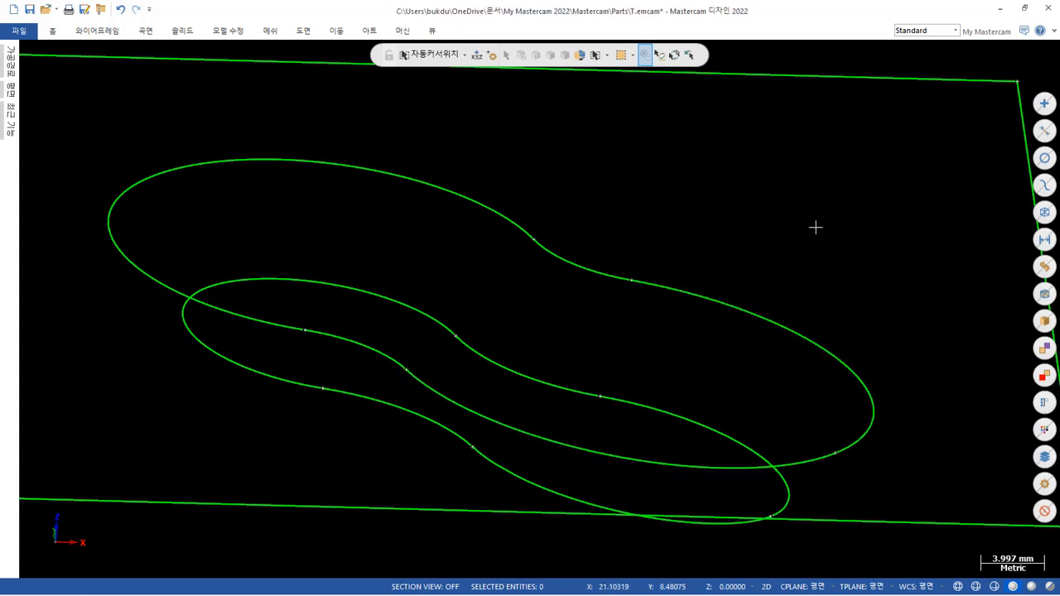
Convert the two ellipse segments at one end of the upper pocket contour into a single spline, deleting the original curves.
left_click(96, 32)
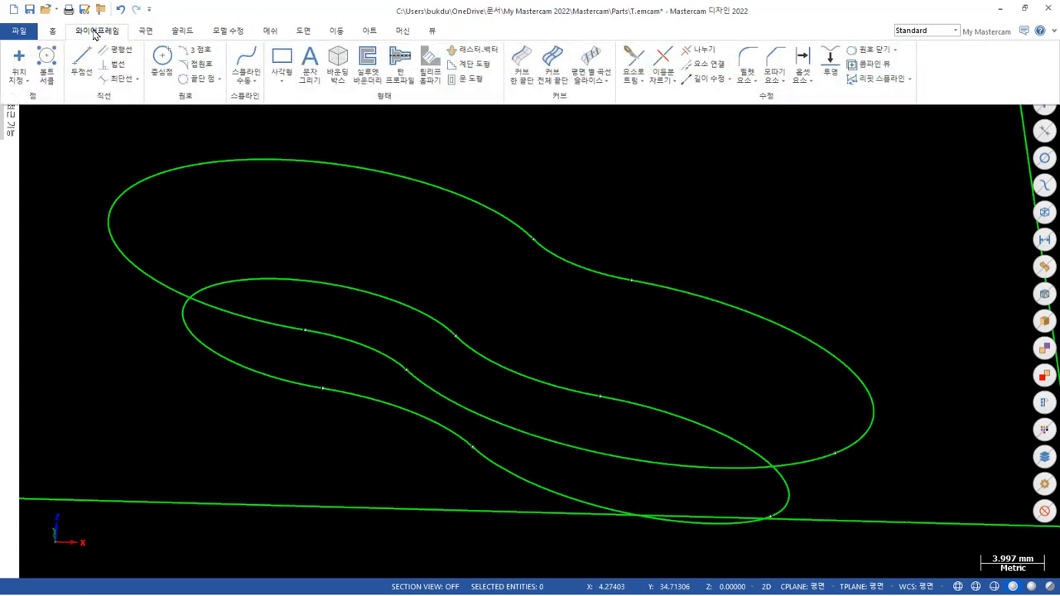
left_click(250, 81)
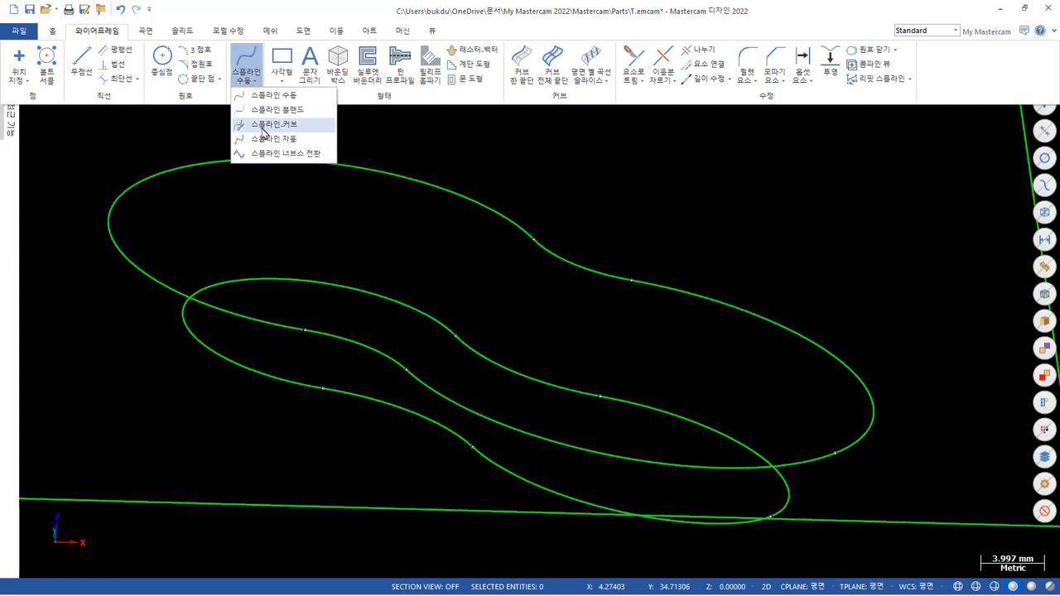
left_click(264, 129)
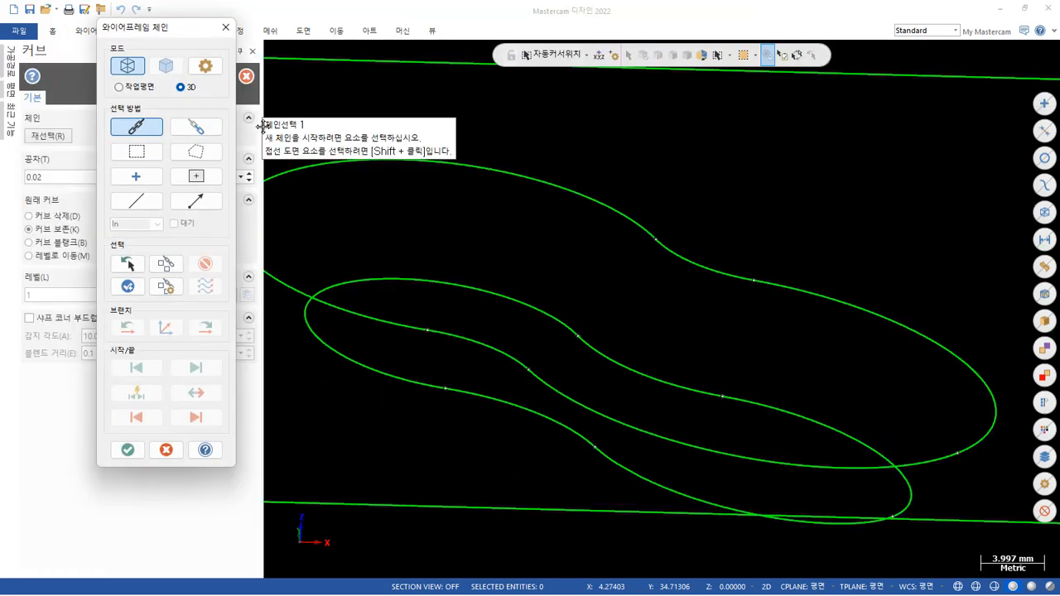
left_click(214, 126)
left_click(769, 287)
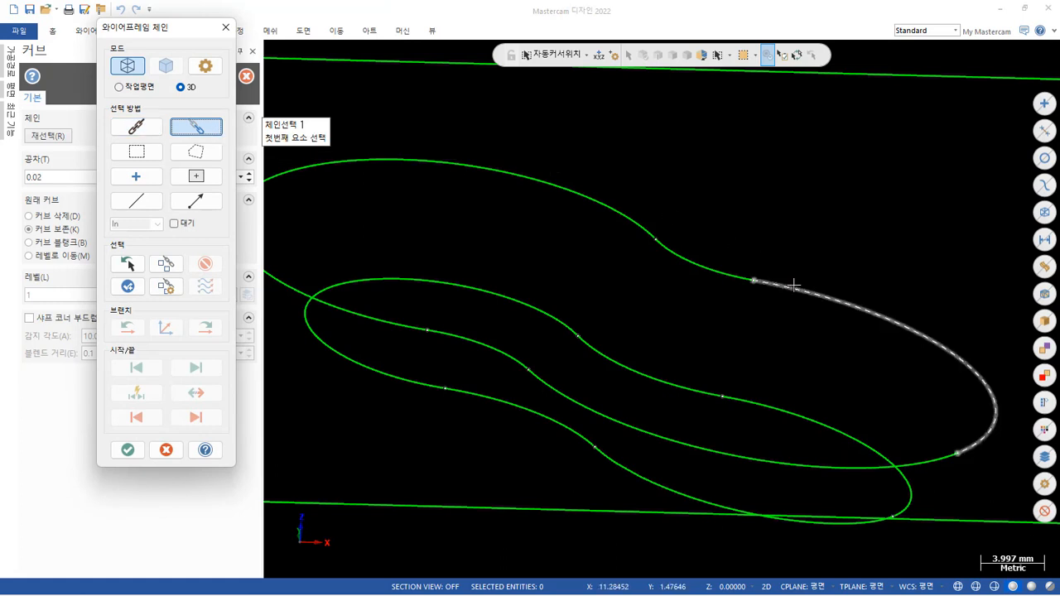
left_click(641, 423)
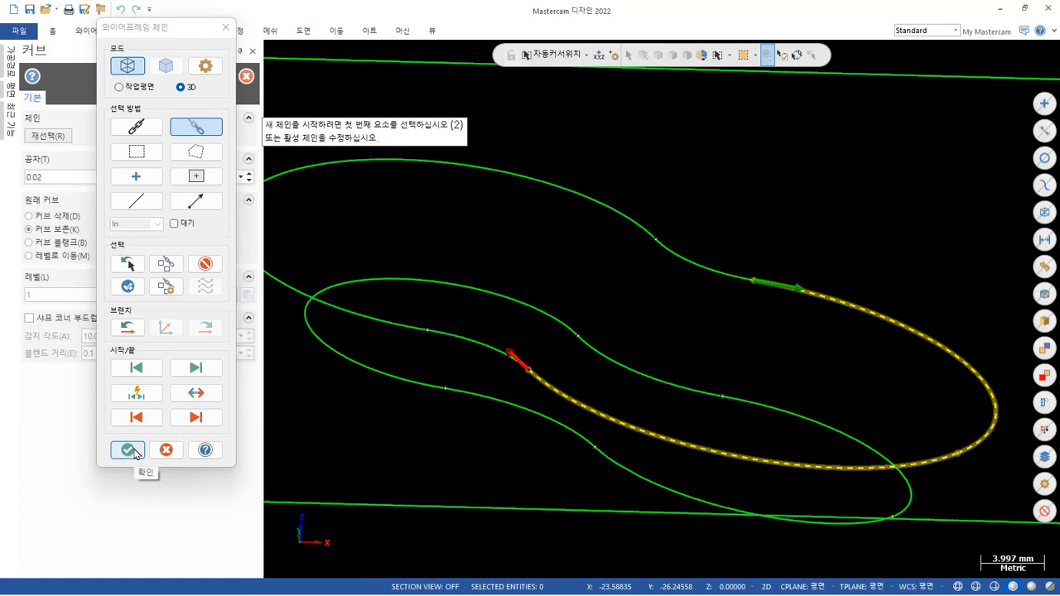
left_click(128, 450)
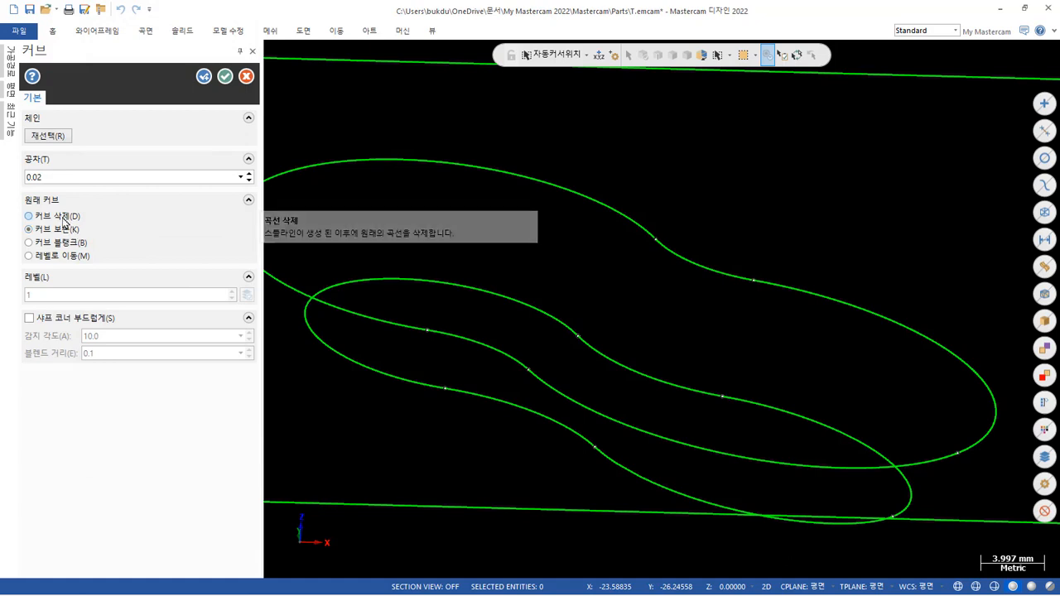
left_click(64, 219)
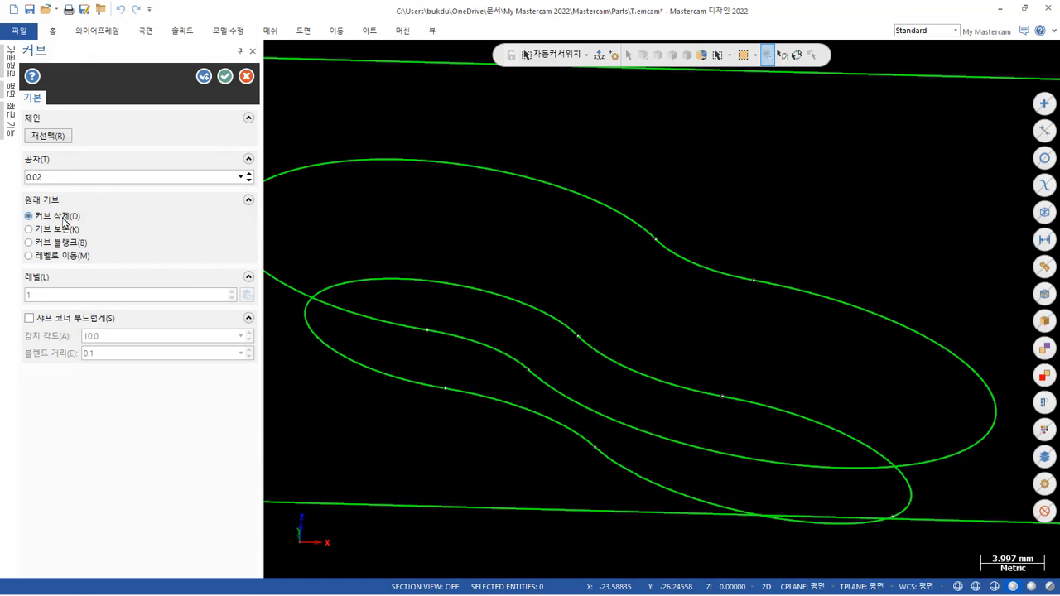
left_click(207, 77)
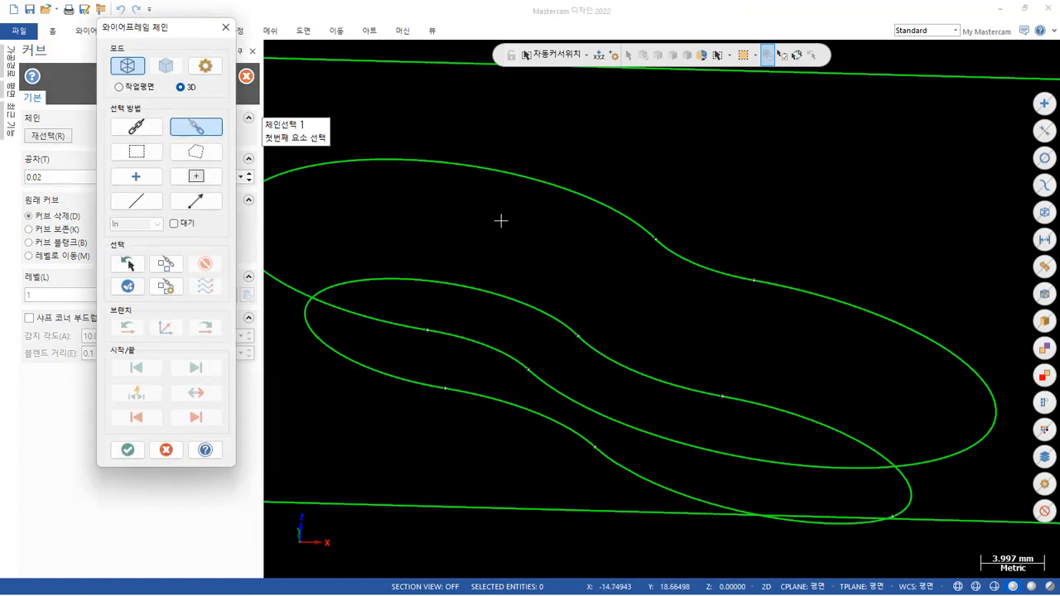
Merge the two matching ellipse segments of the lower pocket contour into one spline, with the originals deleted.
left_click(796, 414)
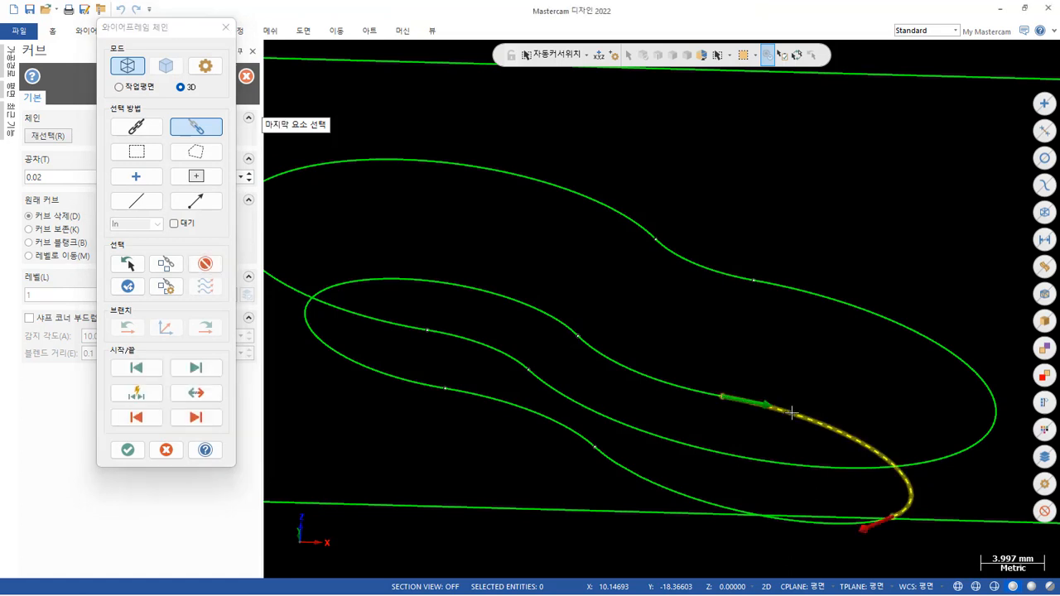
left_click(656, 466)
left_click(129, 449)
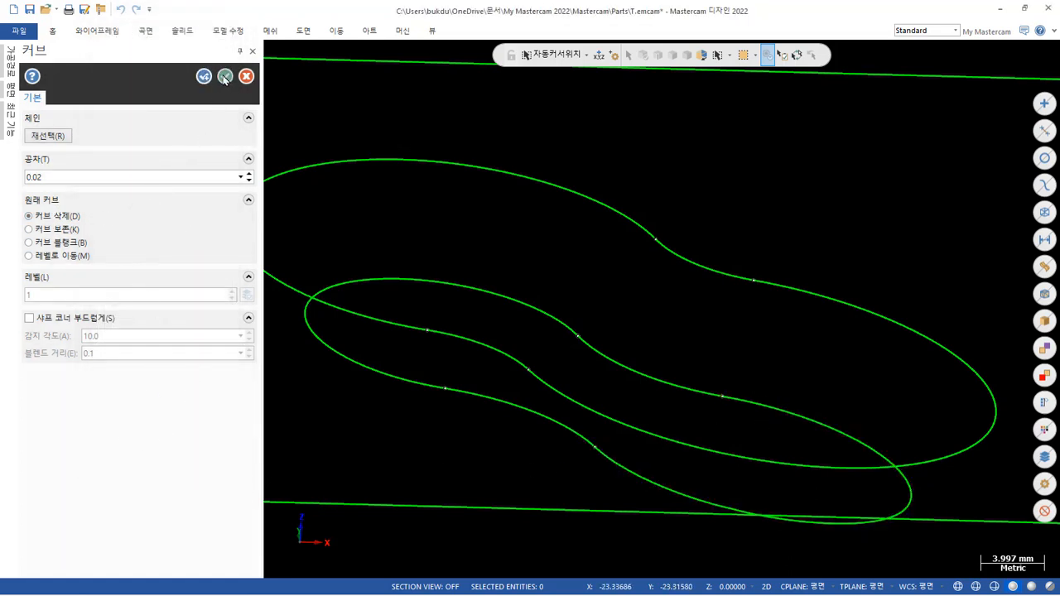
left_click(225, 77)
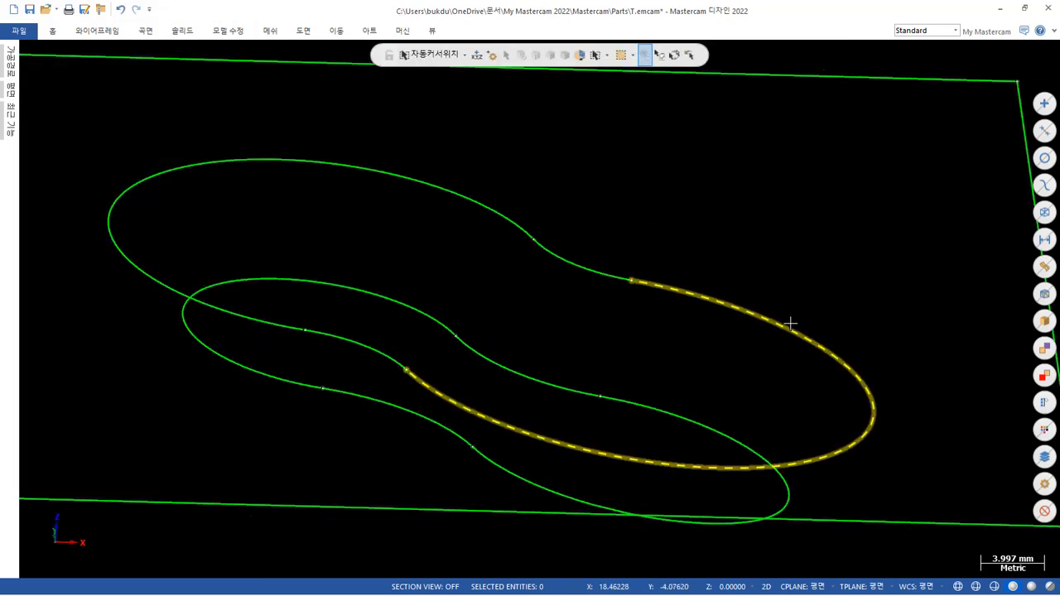
Set up a solid loft as a new body between the complete upper and lower pocket contours.
scroll(789, 199, "down", 2)
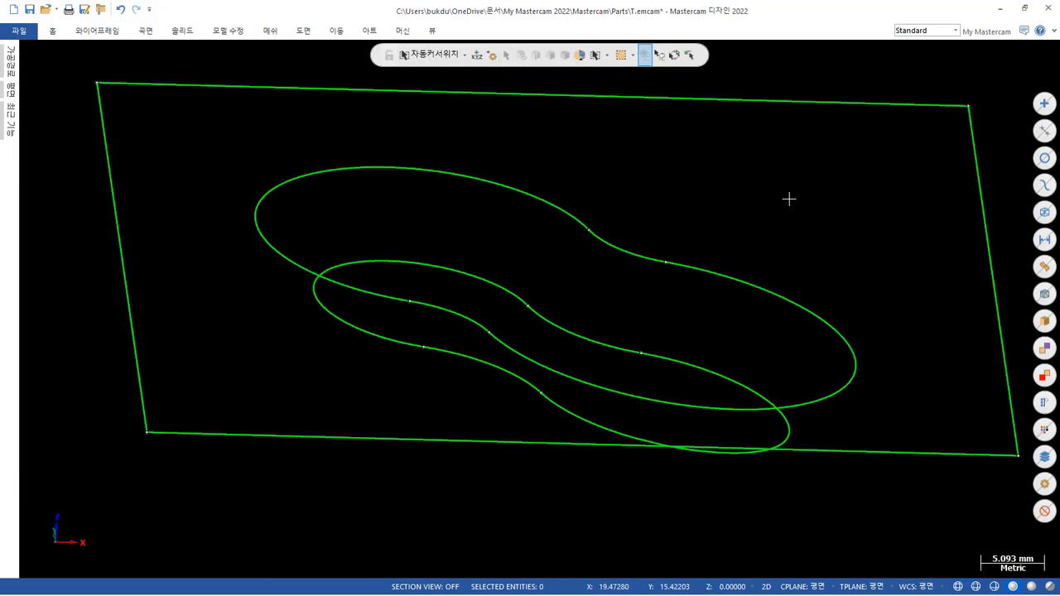
mouse_move(788, 199)
middle_mouse_down()
mouse_move(764, 194)
mouse_move(746, 230)
mouse_move(763, 213)
middle_mouse_up()
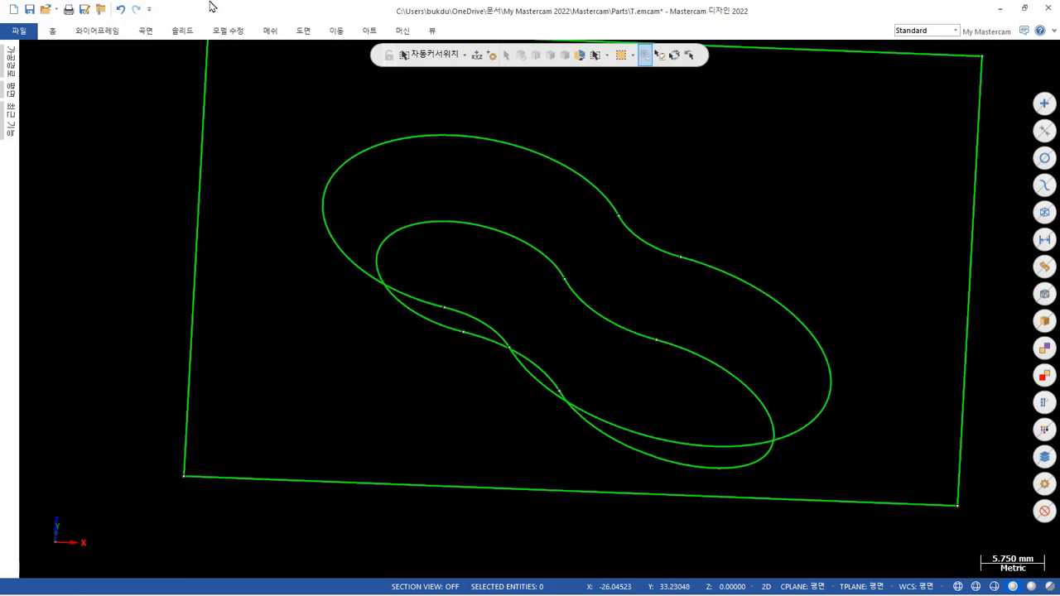
left_click(183, 32)
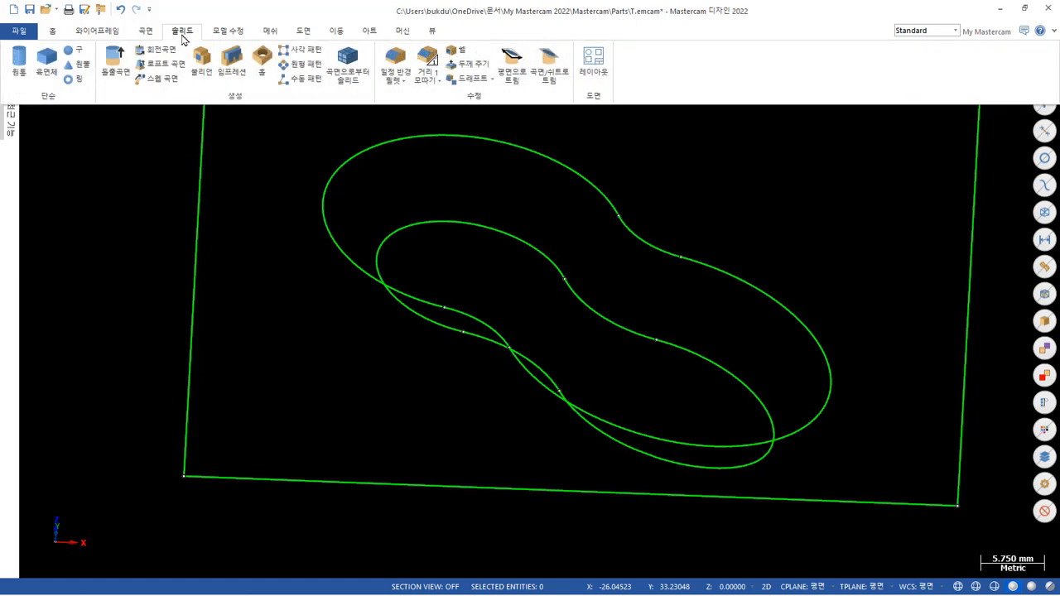
left_click(174, 71)
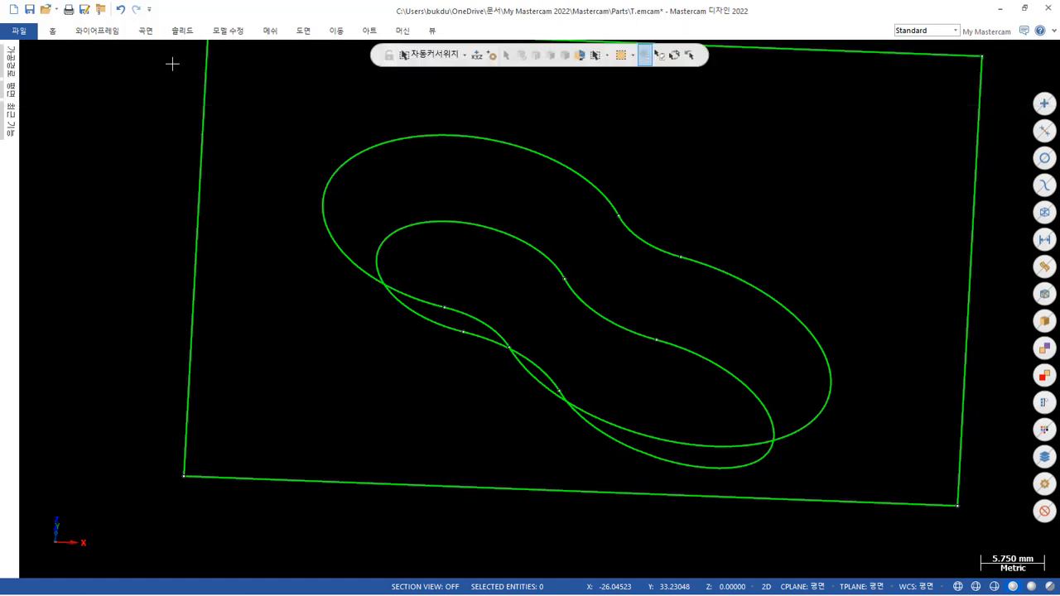
left_click(726, 197)
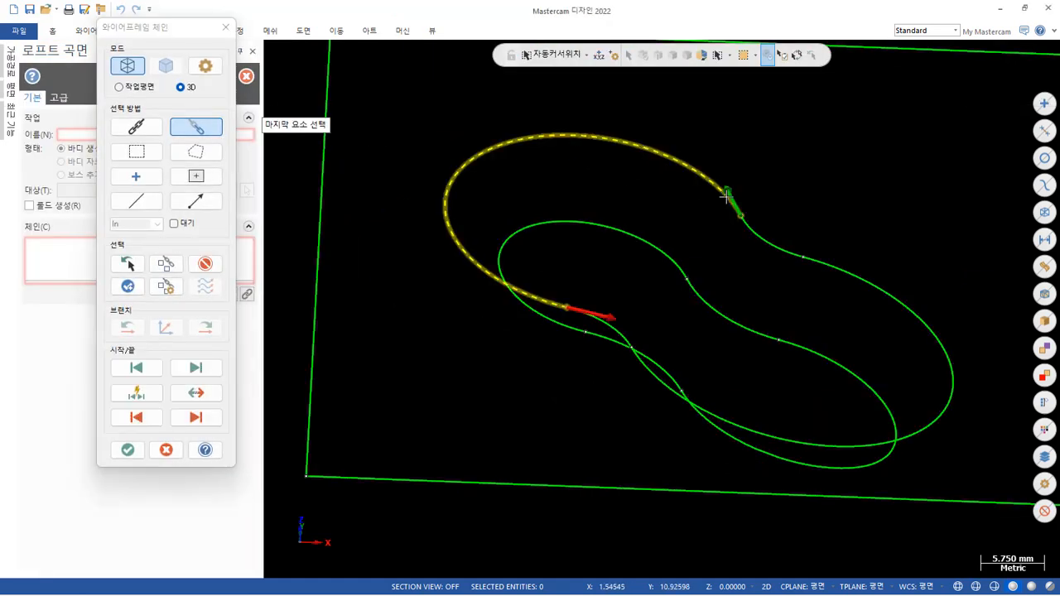
left_click(205, 264)
left_click(145, 132)
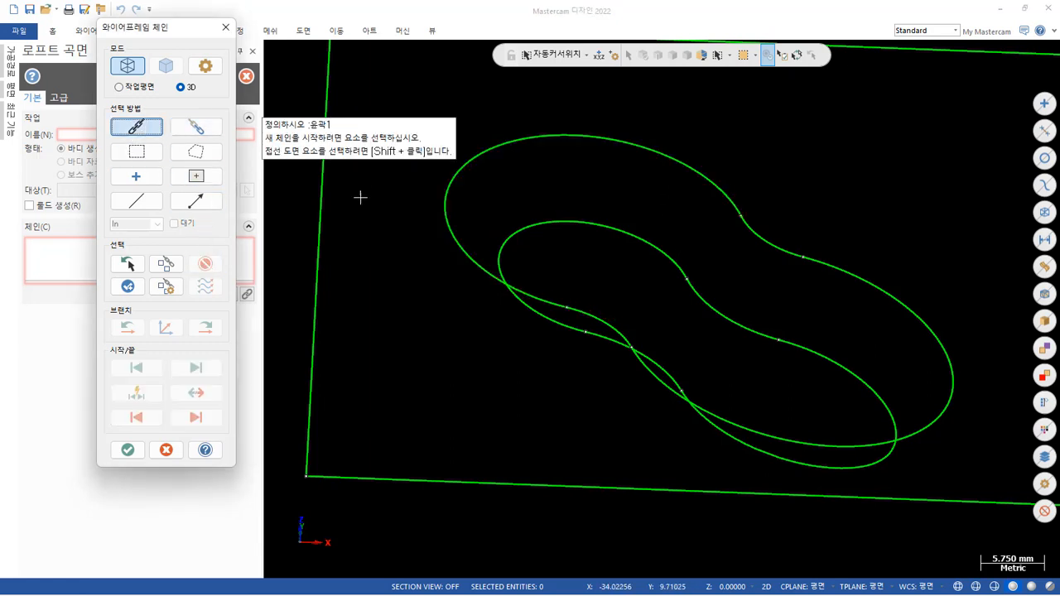
left_click(717, 188)
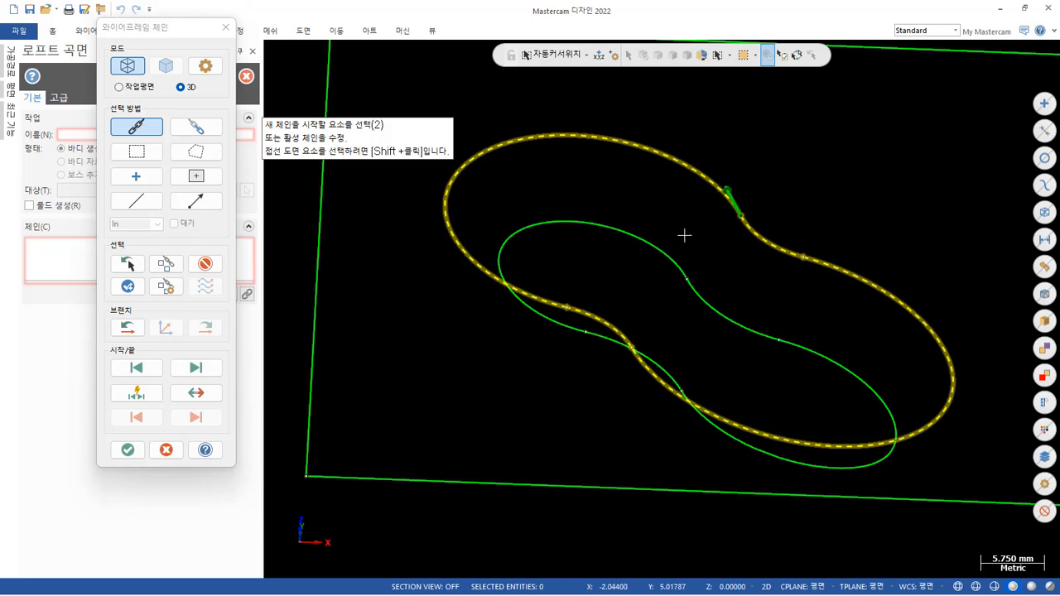
left_click(678, 258)
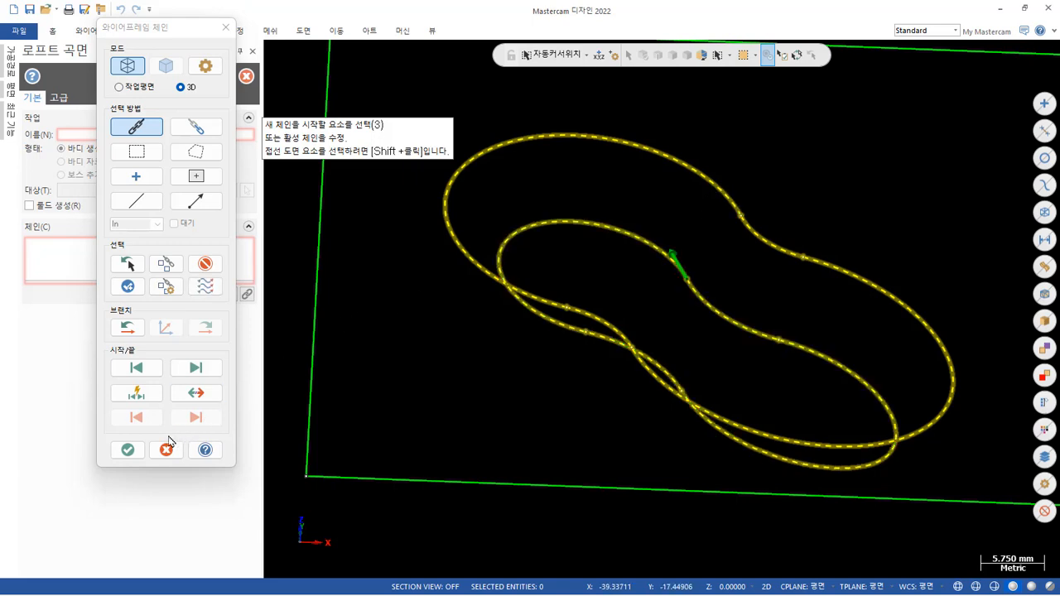
left_click(130, 449)
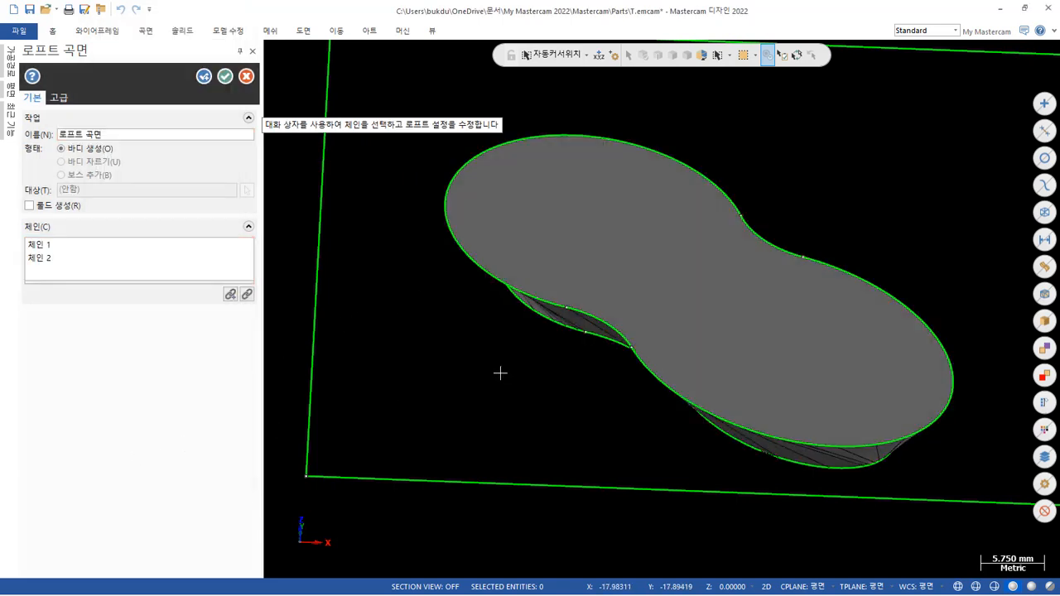
Make the loft ruled, clear its chains for reselection, and set the chain sync mode to by point (점으로).
mouse_move(500, 372)
middle_mouse_down()
mouse_move(544, 348)
mouse_move(626, 253)
mouse_move(547, 285)
middle_mouse_up()
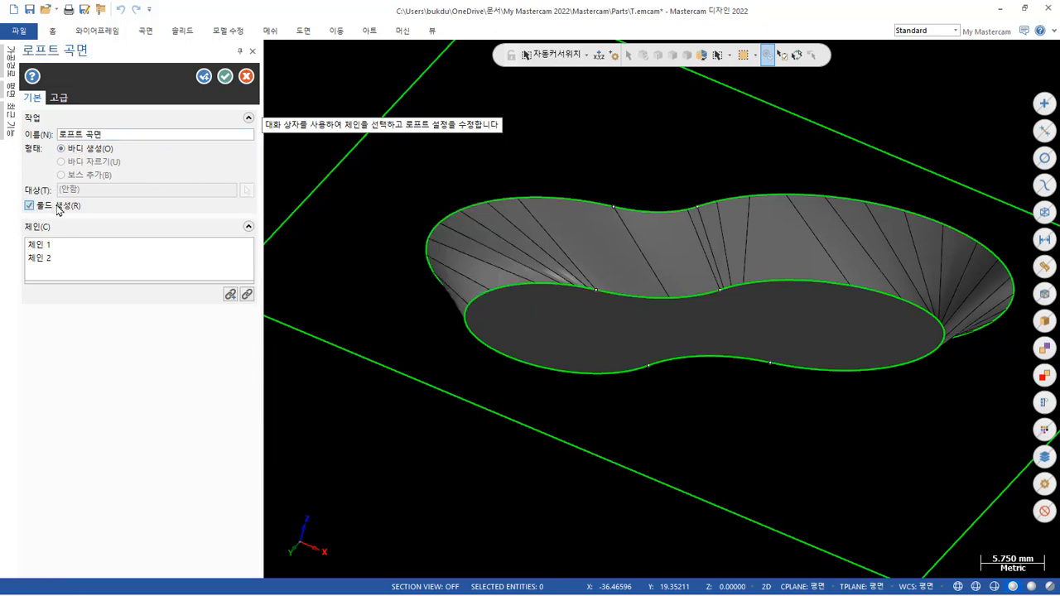
left_click(247, 294)
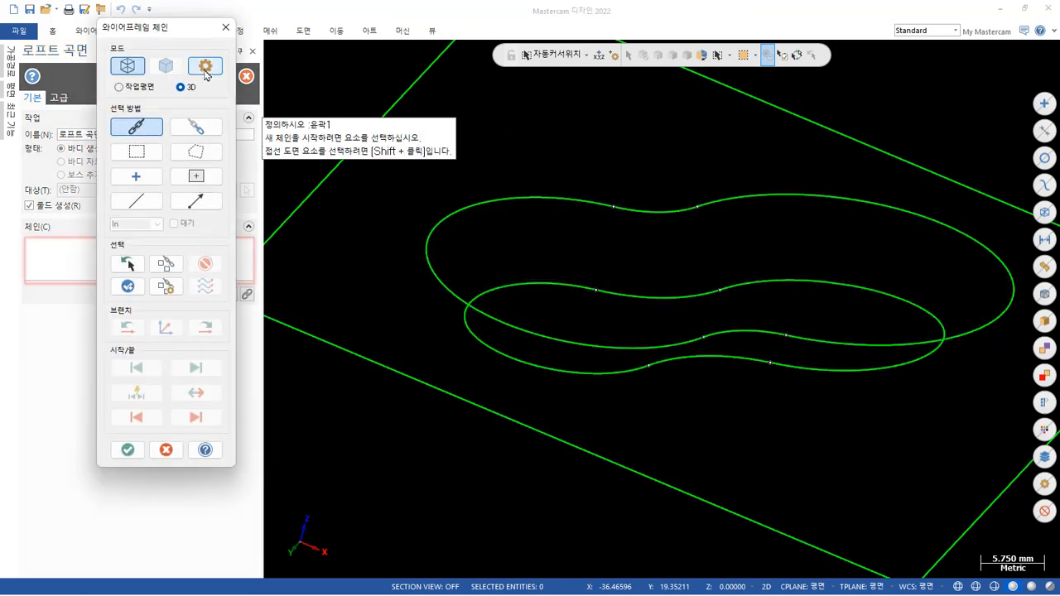
left_click(207, 66)
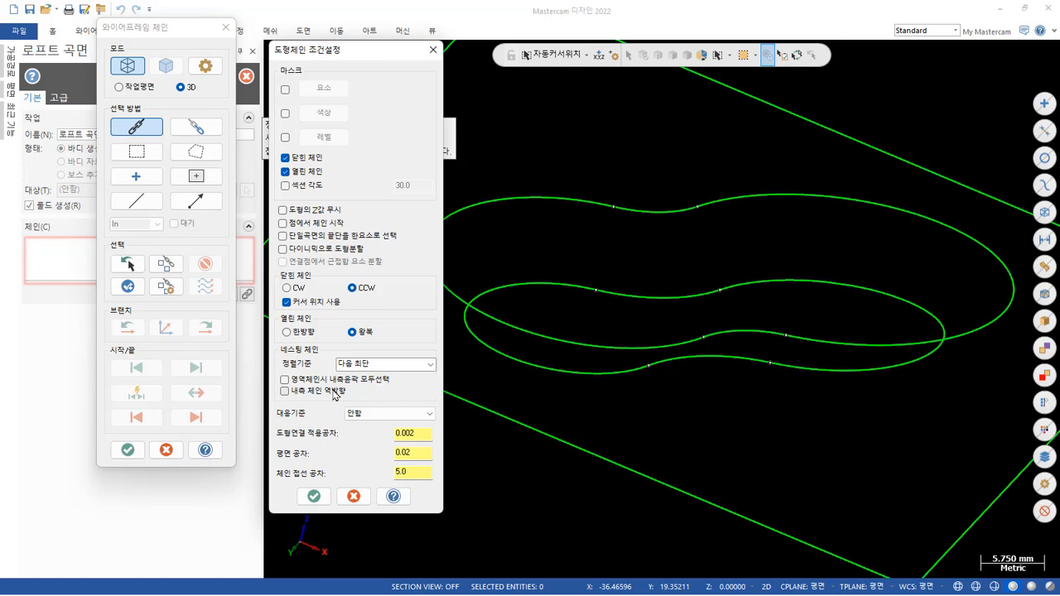
left_click(386, 413)
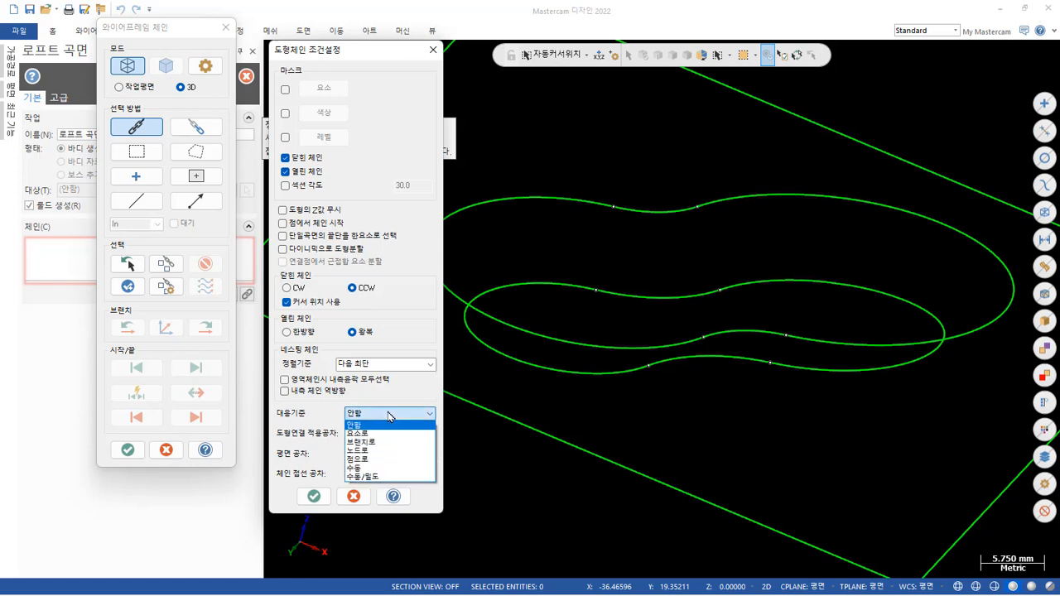
left_click(388, 460)
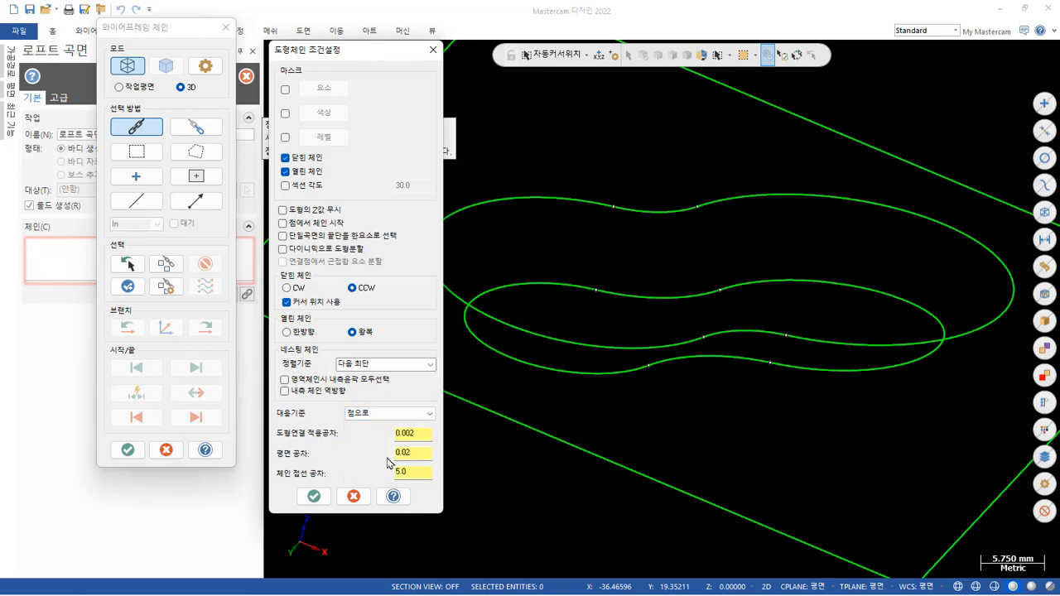
left_click(314, 496)
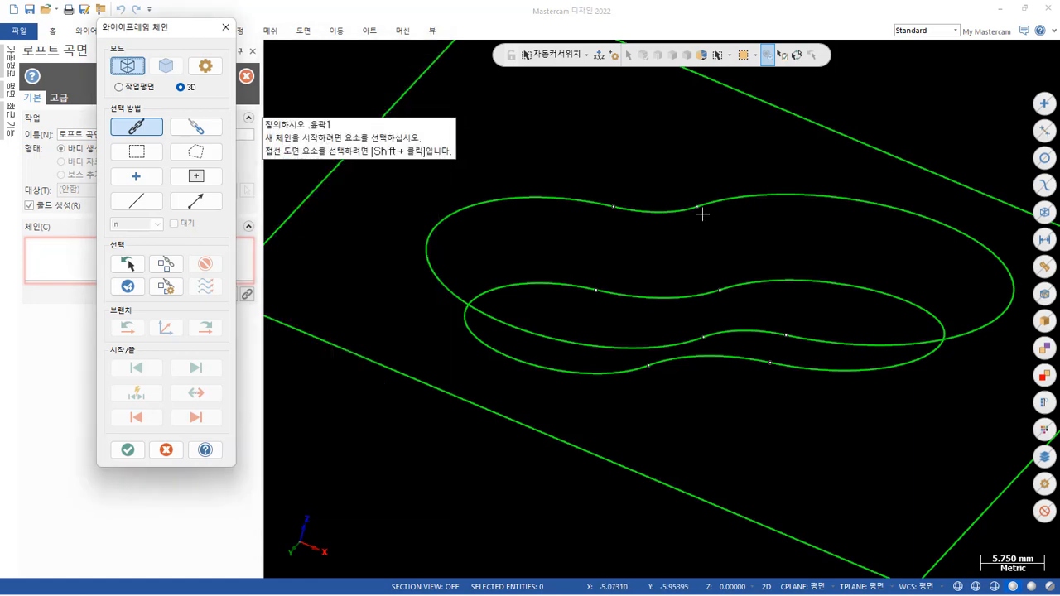
Rechain the upper and lower pocket contours from matching start points for the ruled loft, and show it in isometric view.
left_click(612, 205)
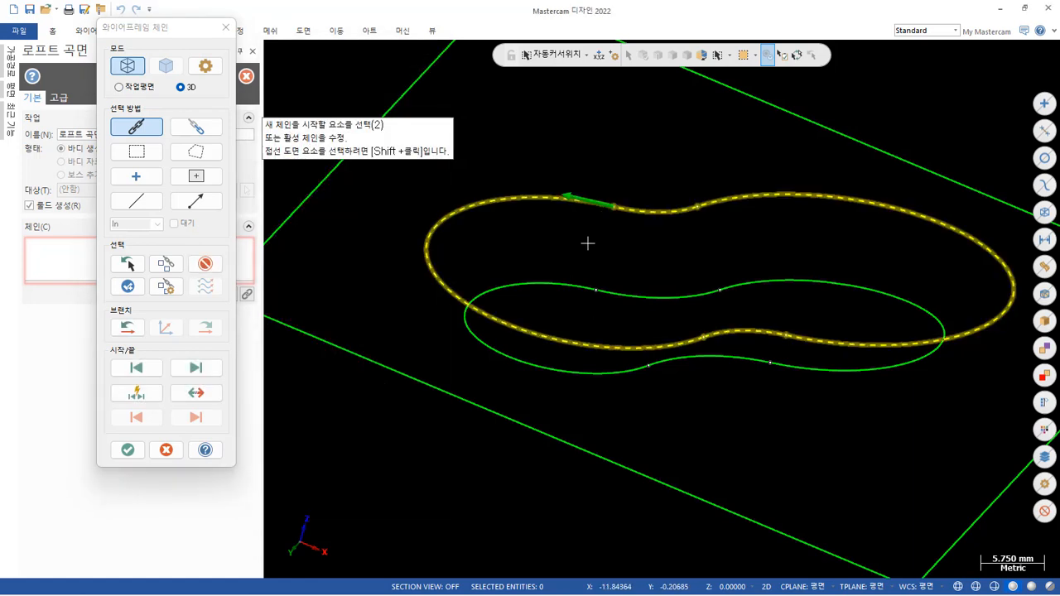
left_click(571, 277)
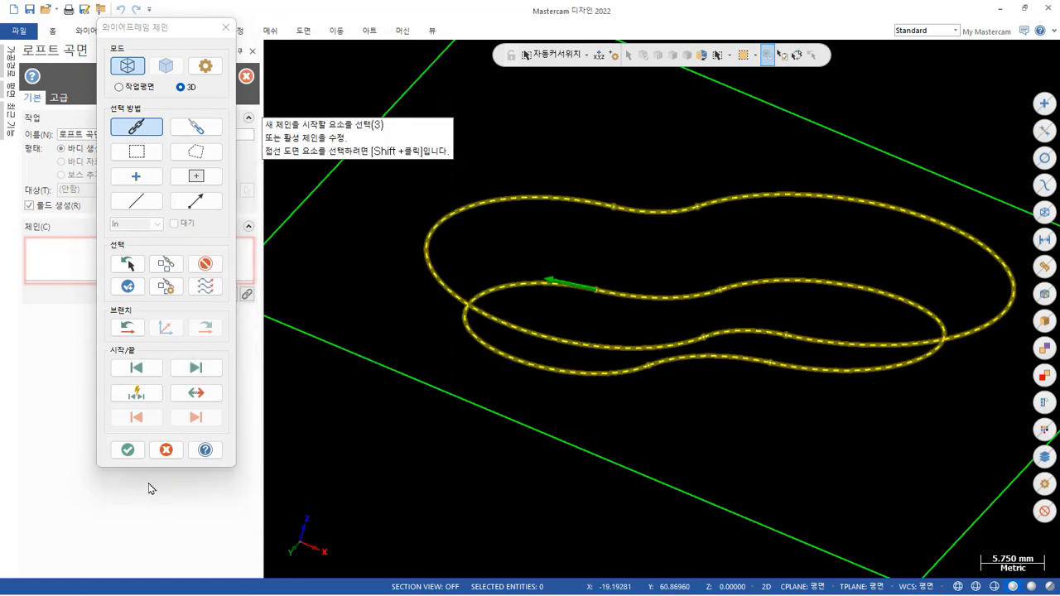
left_click(139, 457)
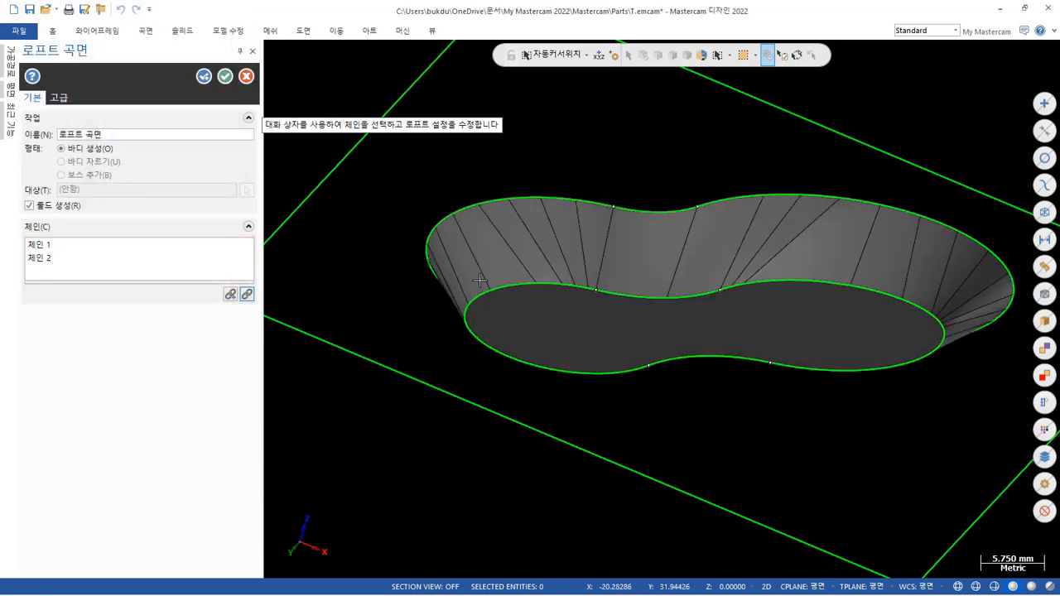
middle_click_drag(480, 280, 622, 224)
right_click(455, 246)
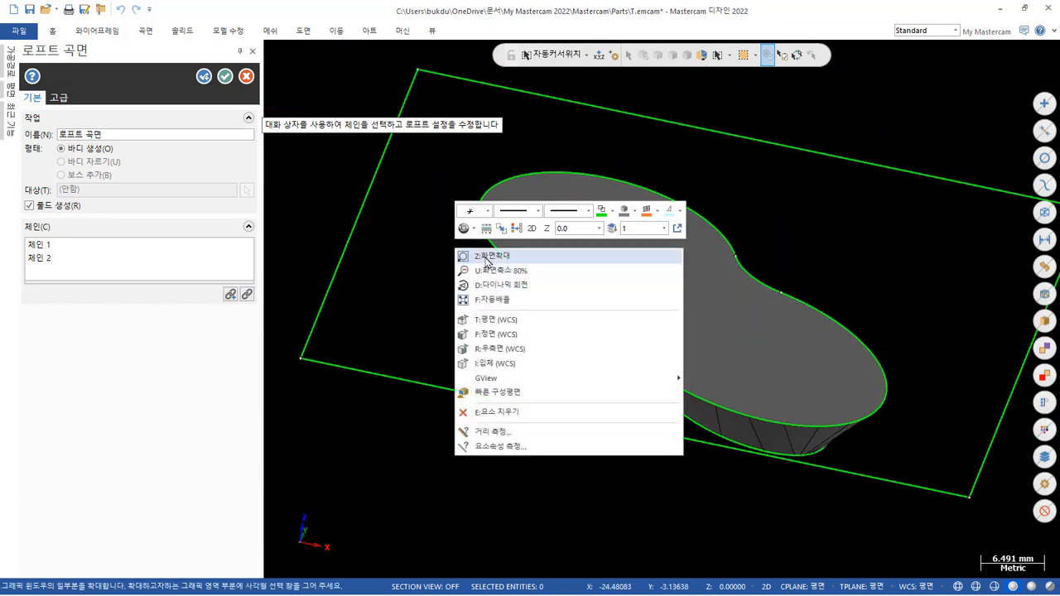
left_click(502, 363)
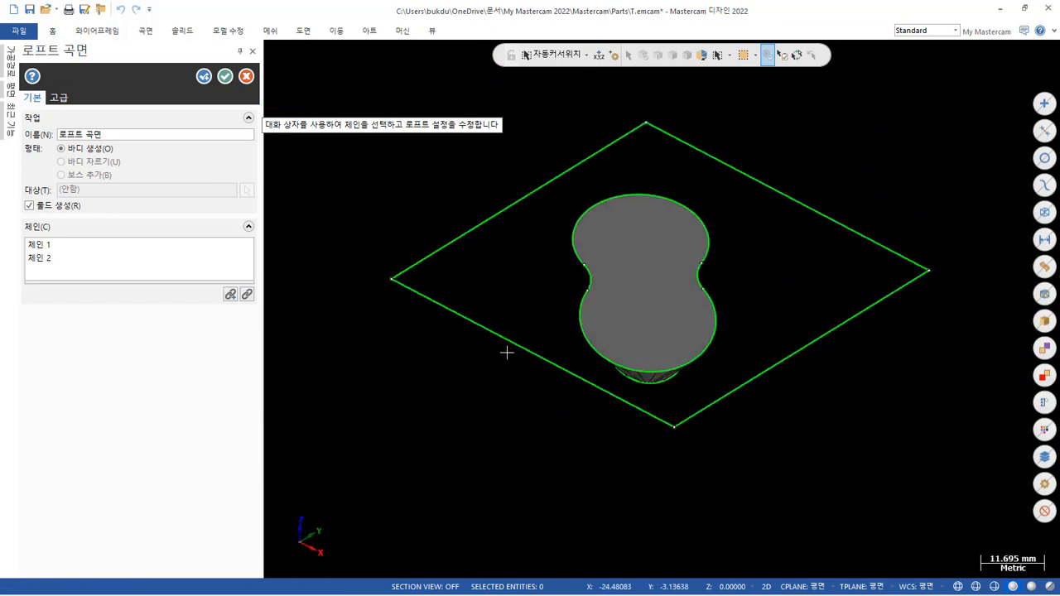
Reopen chain selection for the solid loft and set the chain sync mode to manual (수동).
scroll(686, 270, "up", 4)
mouse_move(688, 267)
middle_mouse_down()
mouse_move(783, 274)
mouse_move(807, 287)
middle_mouse_up()
left_click(246, 294)
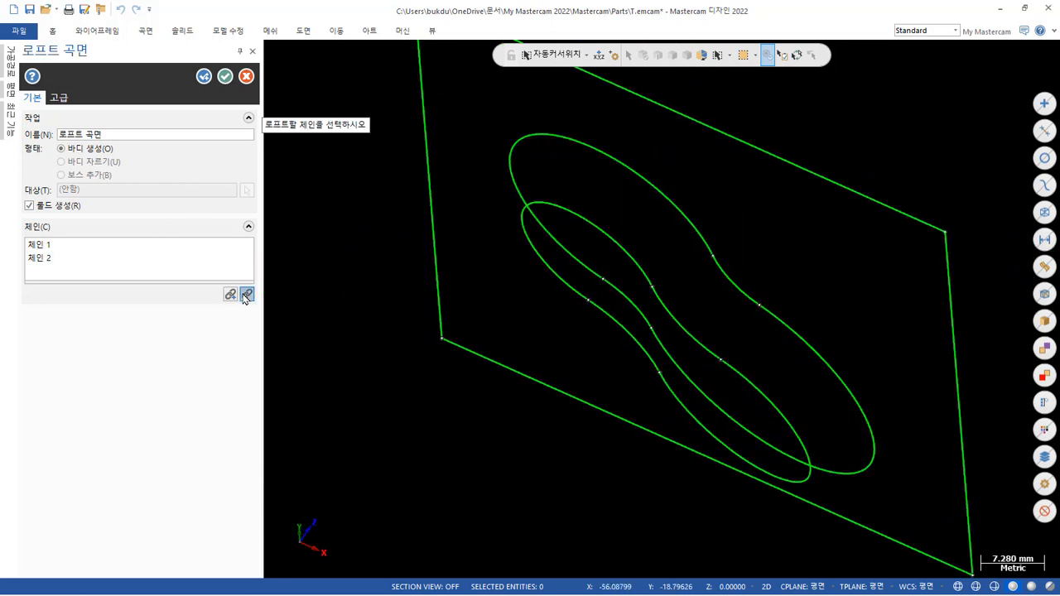
left_click(205, 65)
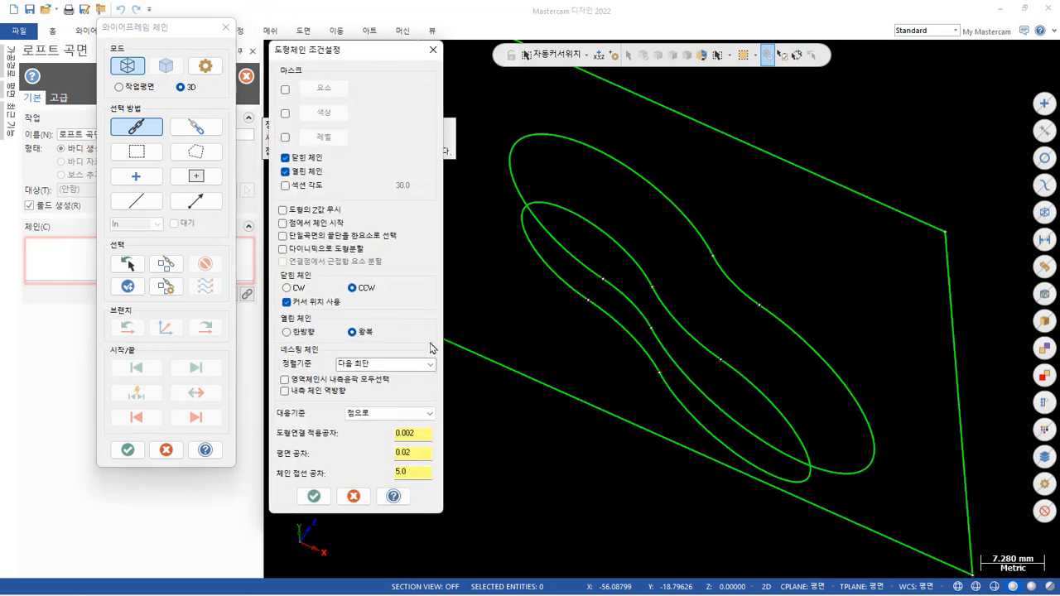
left_click(396, 411)
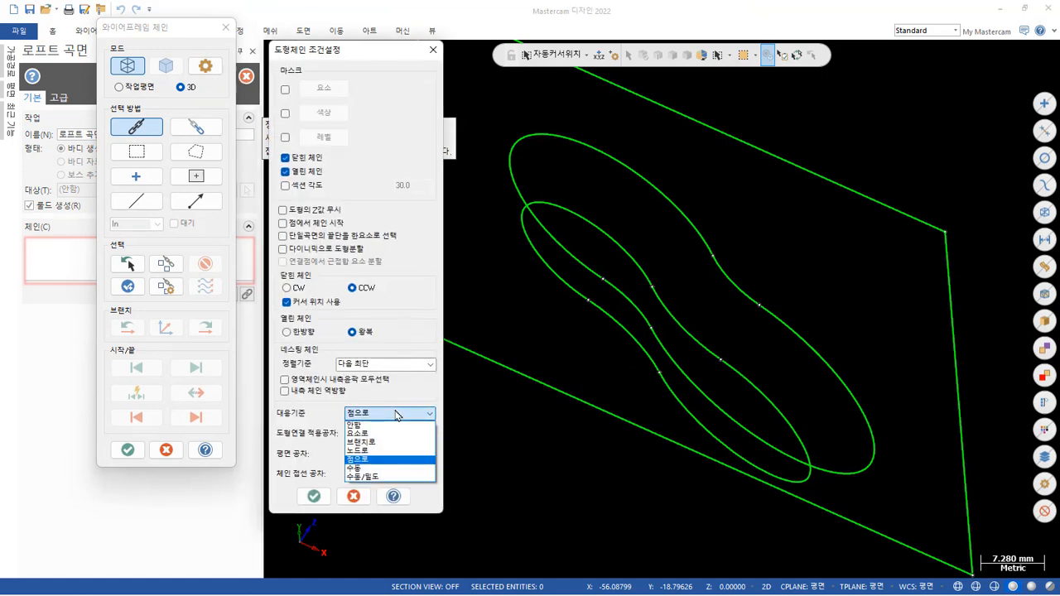
left_click(395, 473)
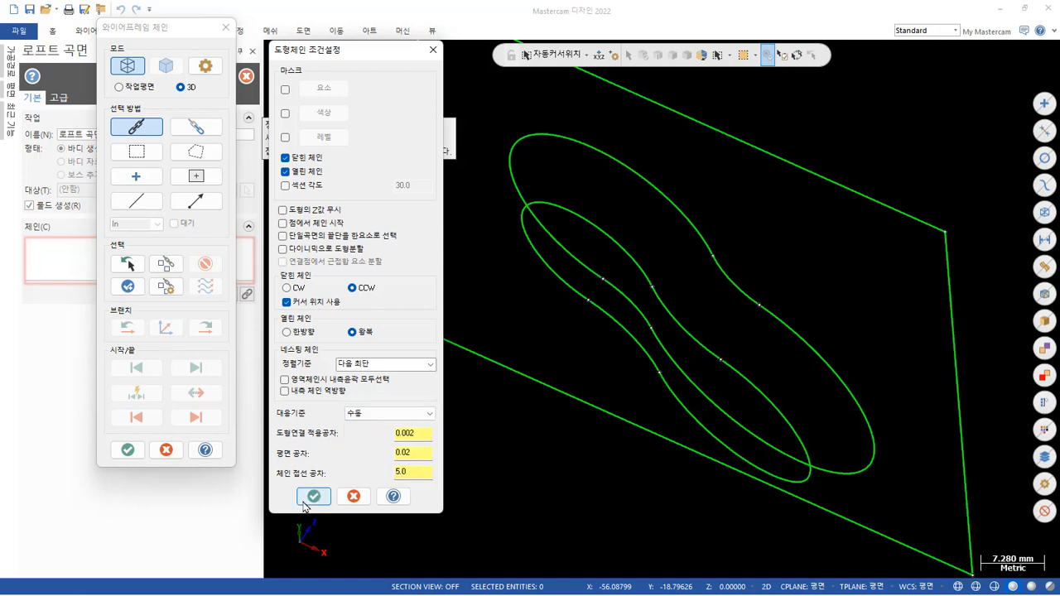
left_click(314, 496)
Try to chain the upper and lower pocket contours for the loft with manual section matching.
left_click(701, 217)
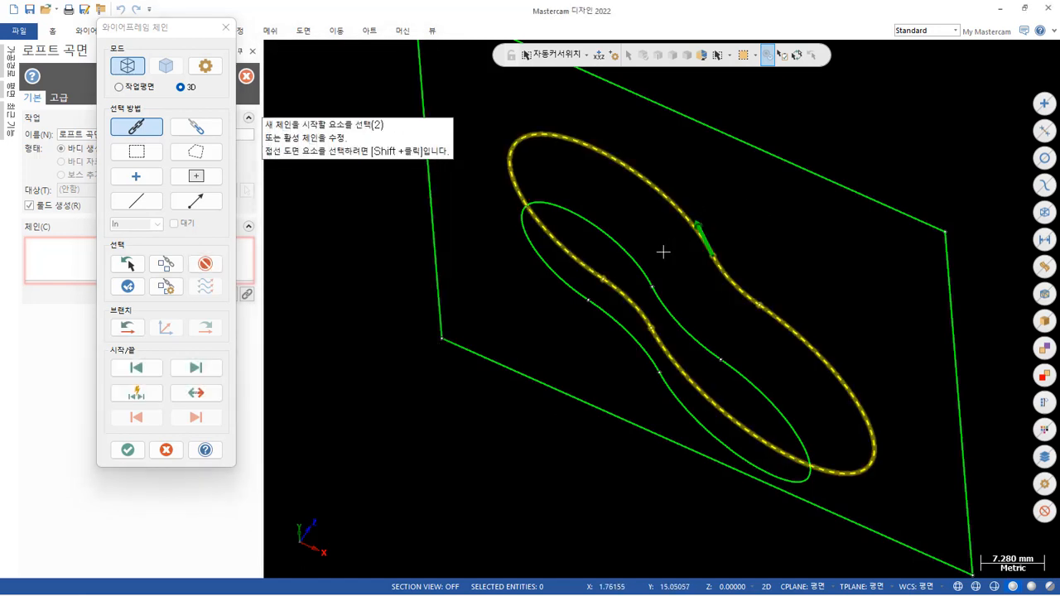
left_click(644, 267)
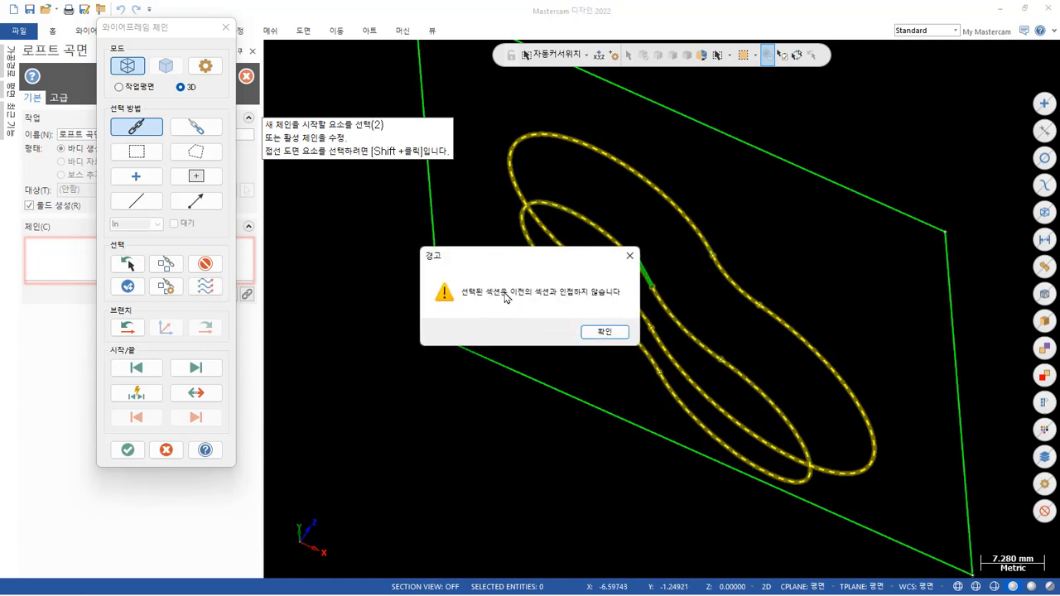
left_click(604, 332)
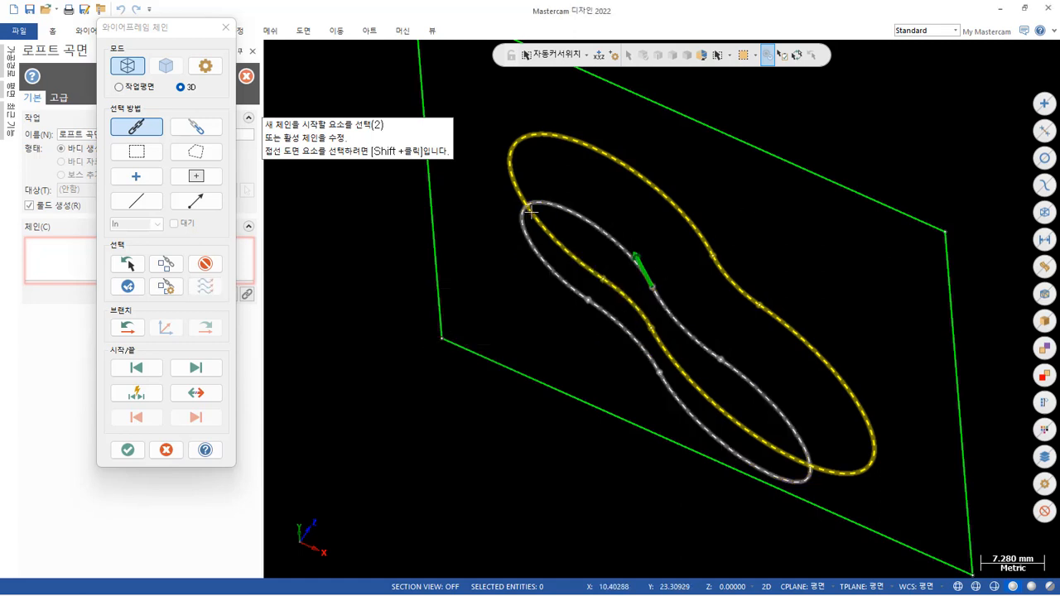
left_click(205, 264)
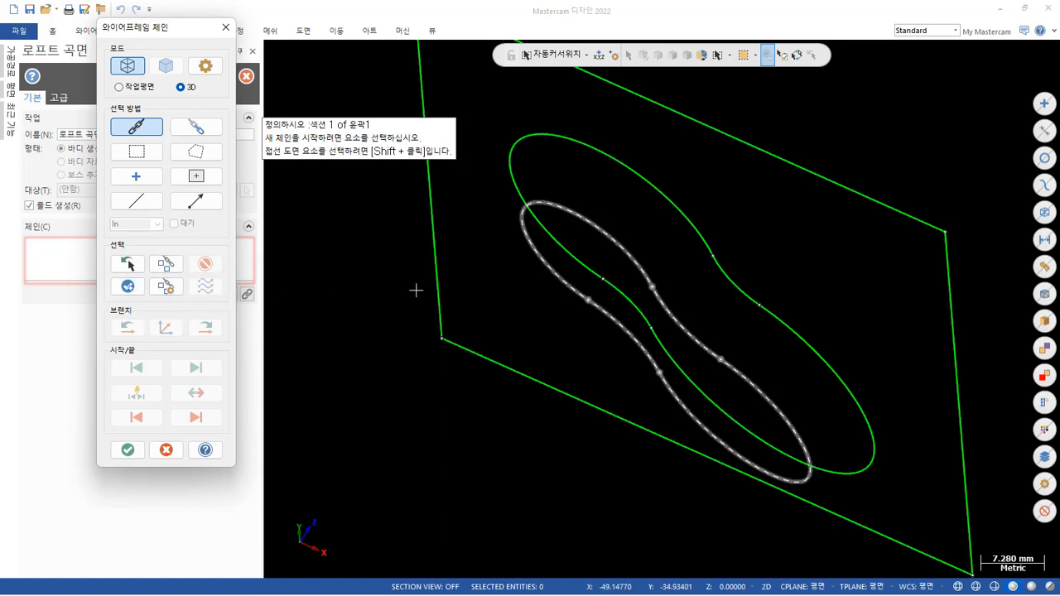
scroll(698, 219, "up", 2)
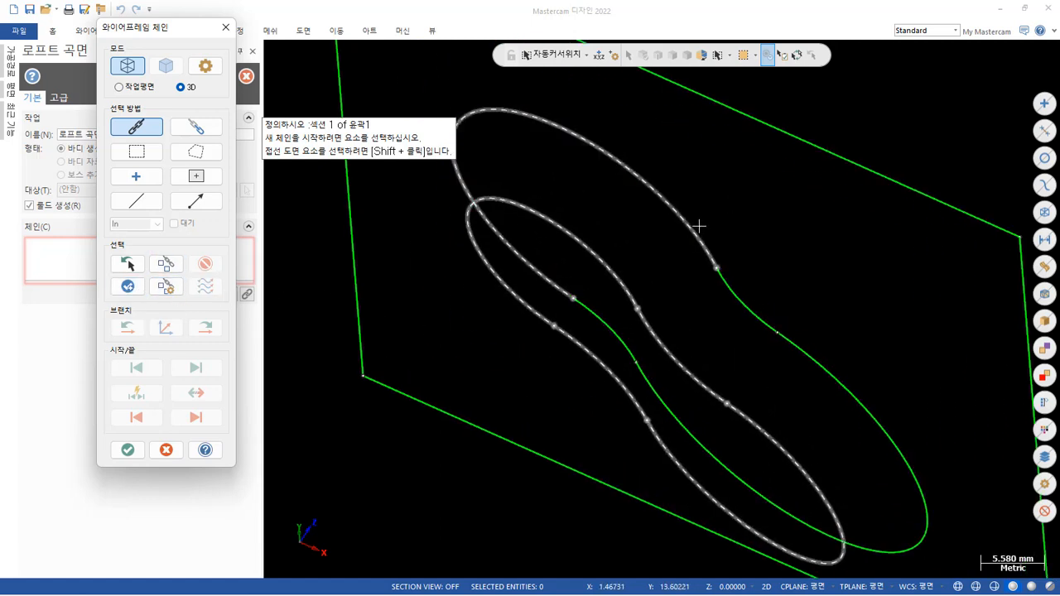
left_click(698, 225)
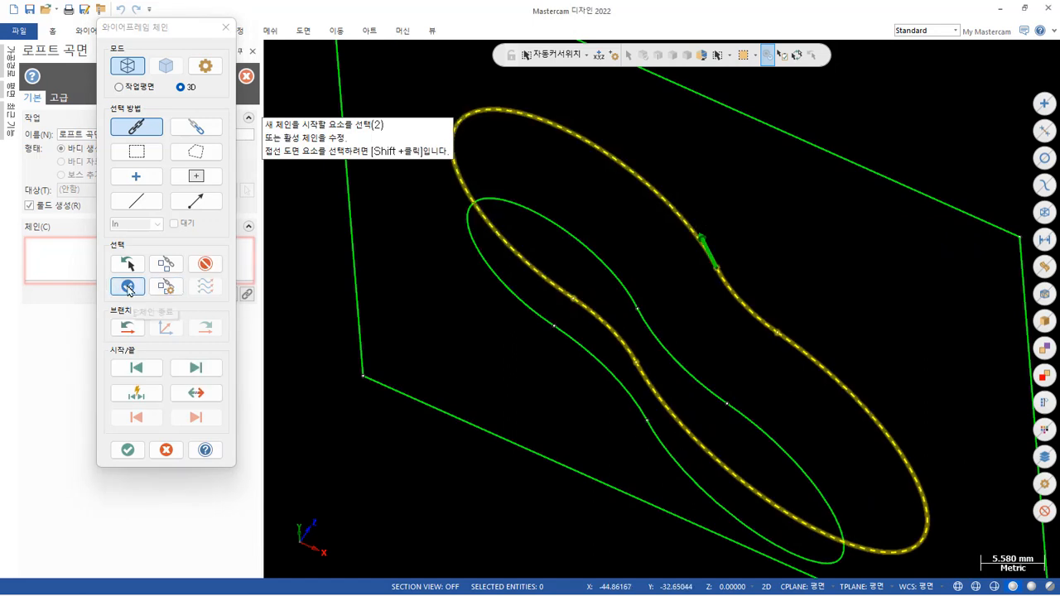
left_click(128, 449)
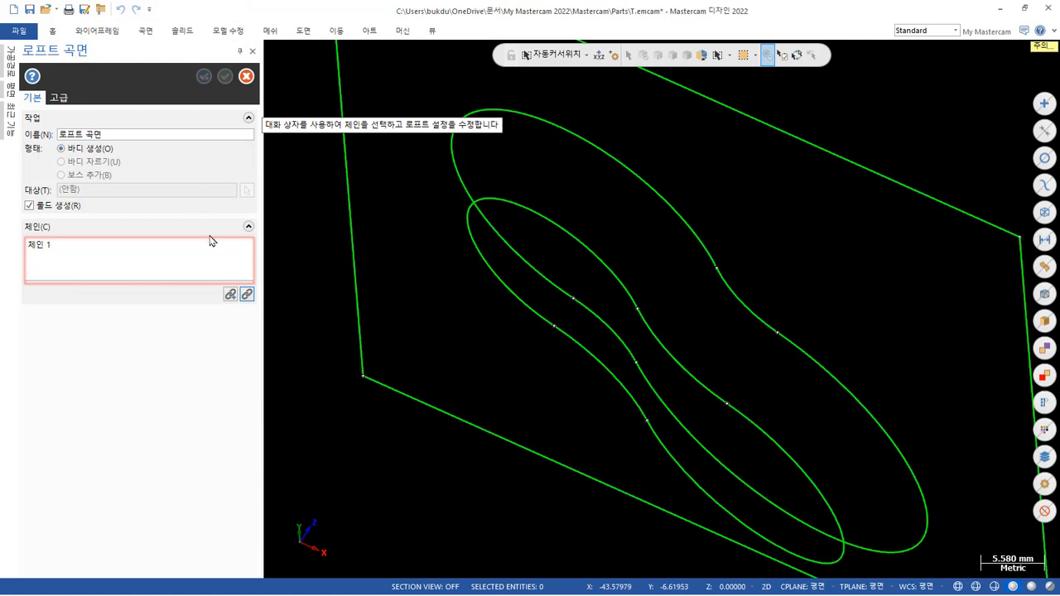
Restart the loft's chain selection and set the chain sync mode to by entity (요소로).
left_click(247, 296)
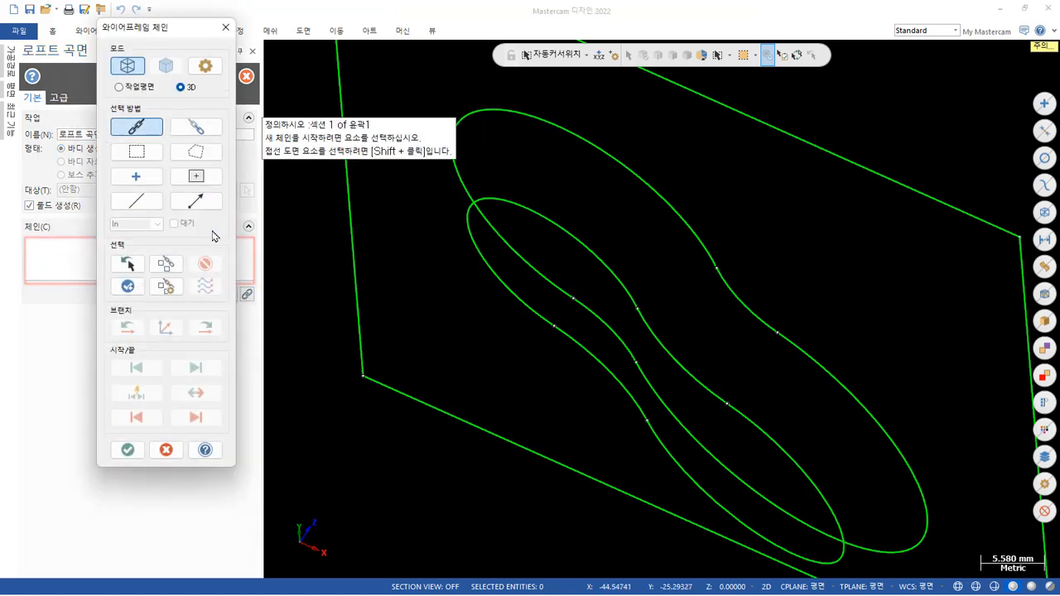
left_click(206, 66)
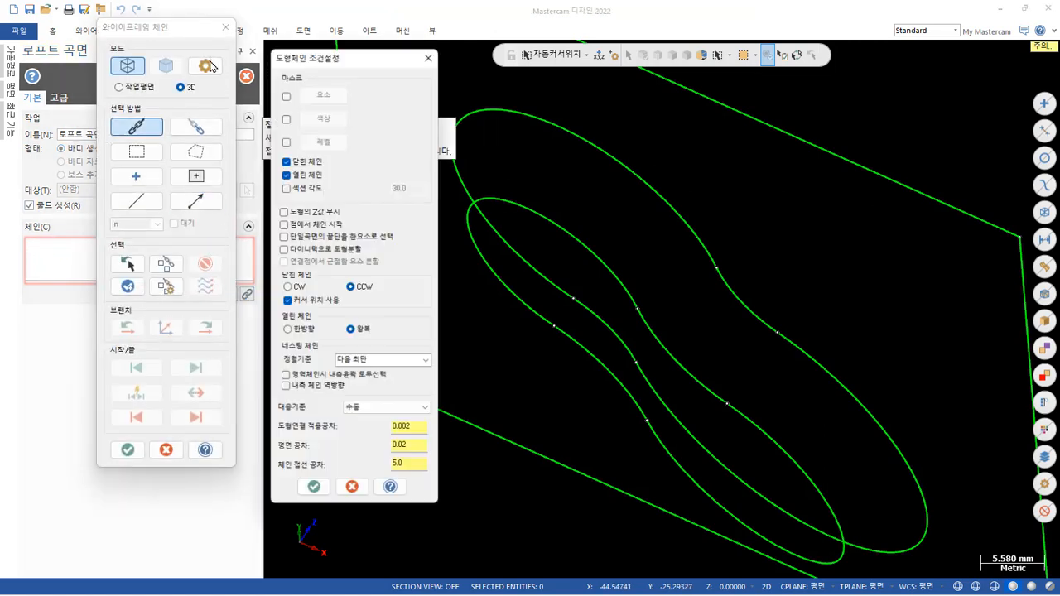
left_click(392, 414)
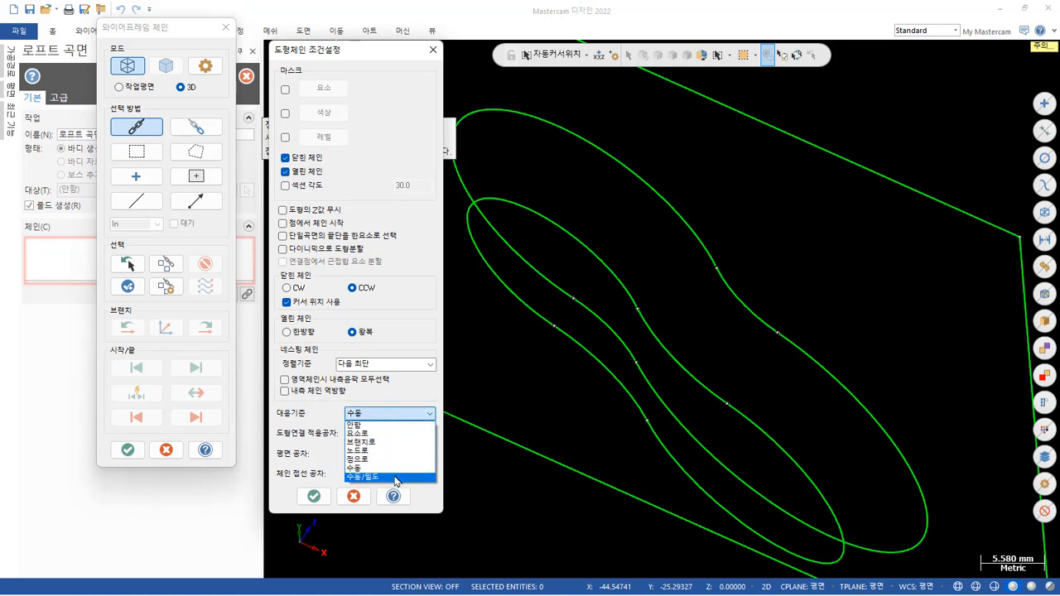
left_click(381, 414)
left_click(381, 414)
left_click(383, 434)
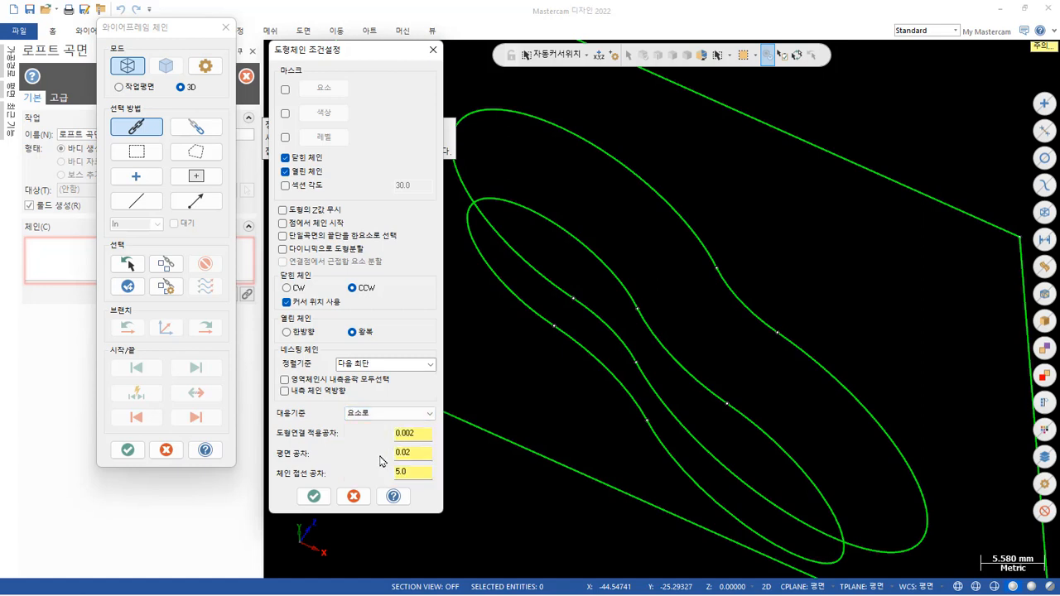
left_click(308, 497)
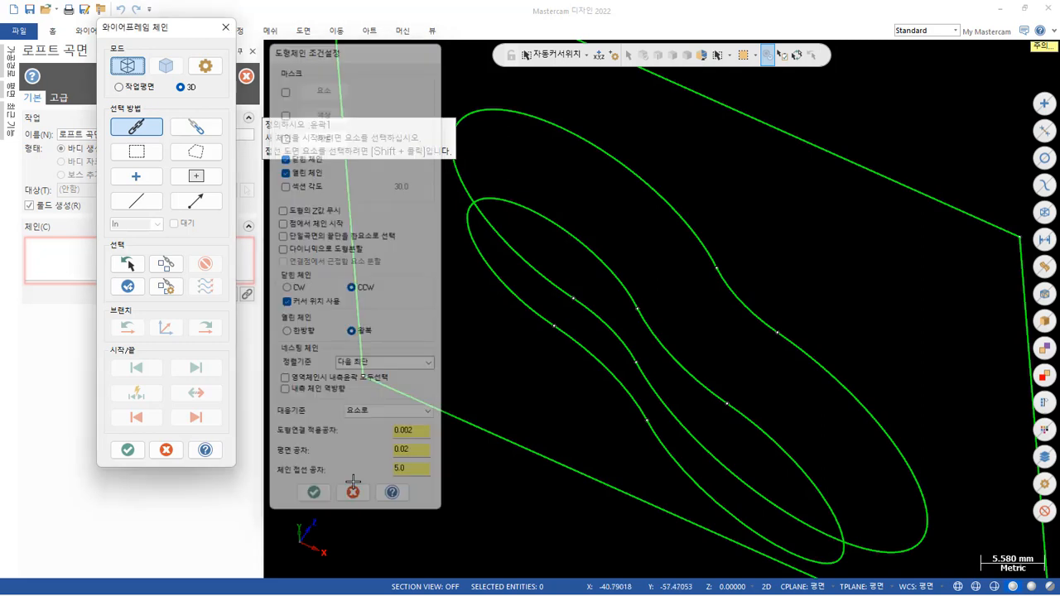
Chain the upper and lower pocket contours from matching start points and create the lofted solid.
left_click(704, 237)
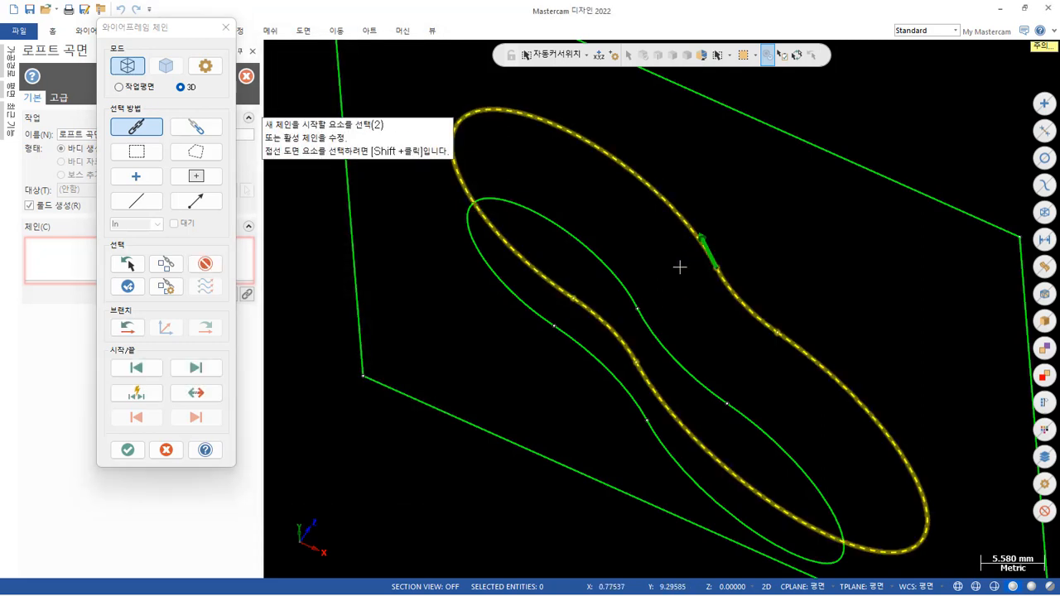
left_click(621, 281)
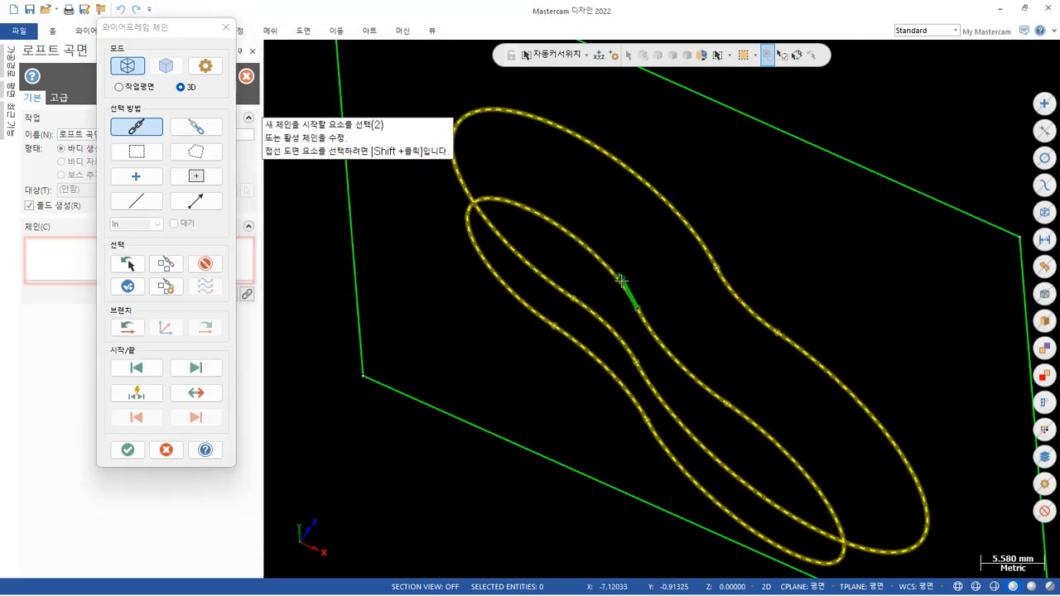
left_click(127, 450)
scroll(588, 283, "down", 2)
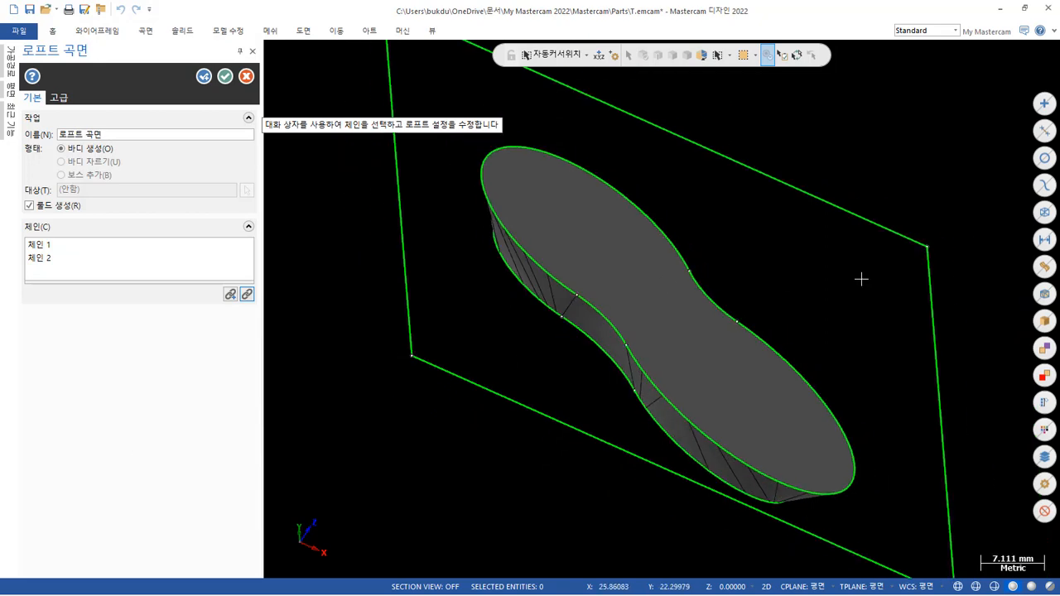
mouse_move(661, 307)
middle_mouse_down()
mouse_move(656, 126)
mouse_move(674, 182)
mouse_move(509, 206)
mouse_move(447, 196)
mouse_move(877, 229)
mouse_move(911, 201)
mouse_move(948, 196)
middle_mouse_up()
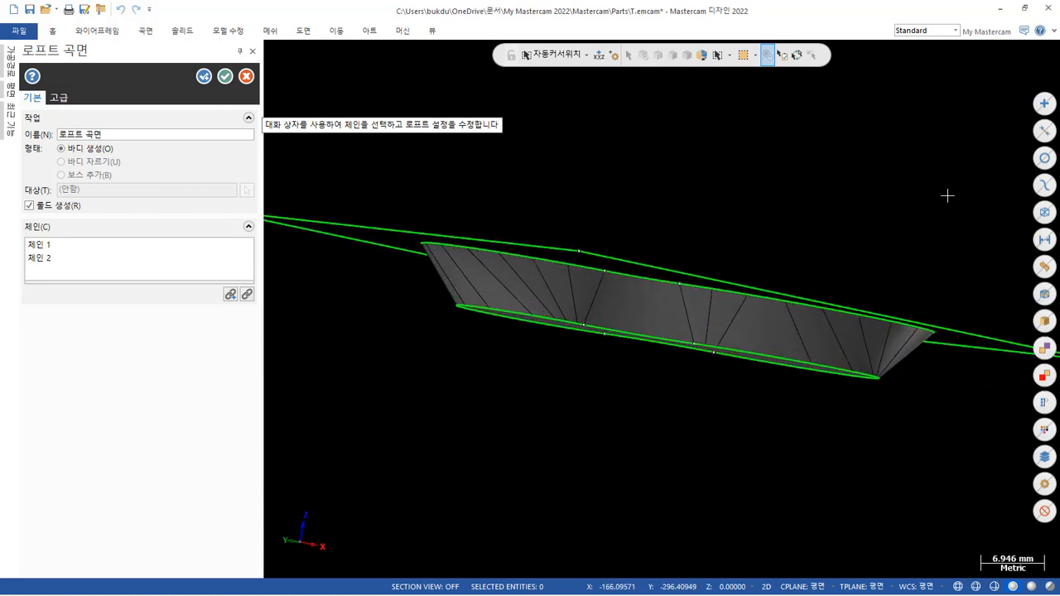
left_click(225, 77)
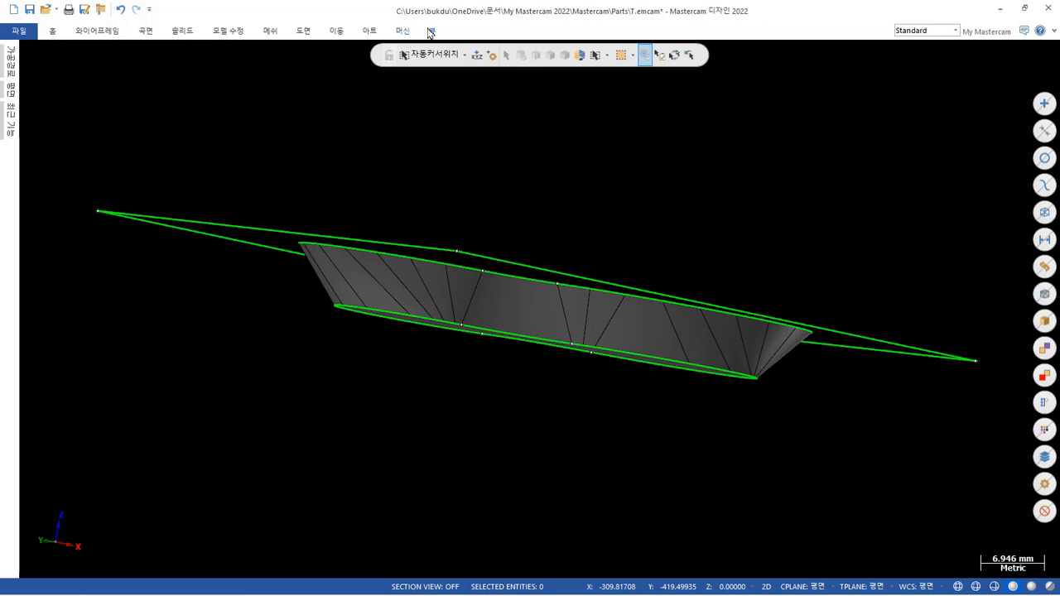
Display the lofted solid shaded without outlines and examine its tapered side walls for smoothness.
left_click(430, 31)
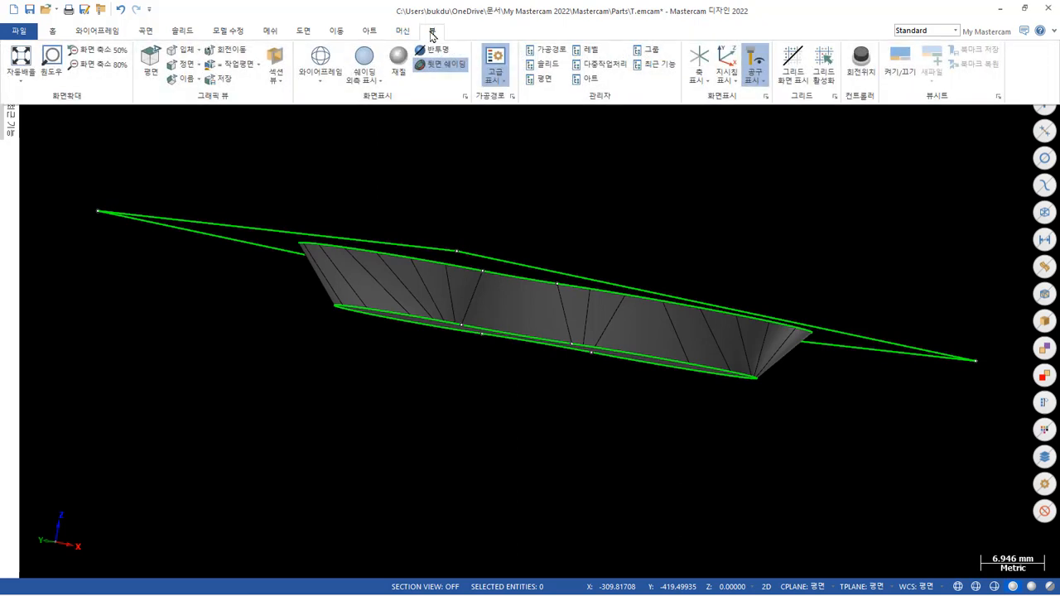
left_click(372, 56)
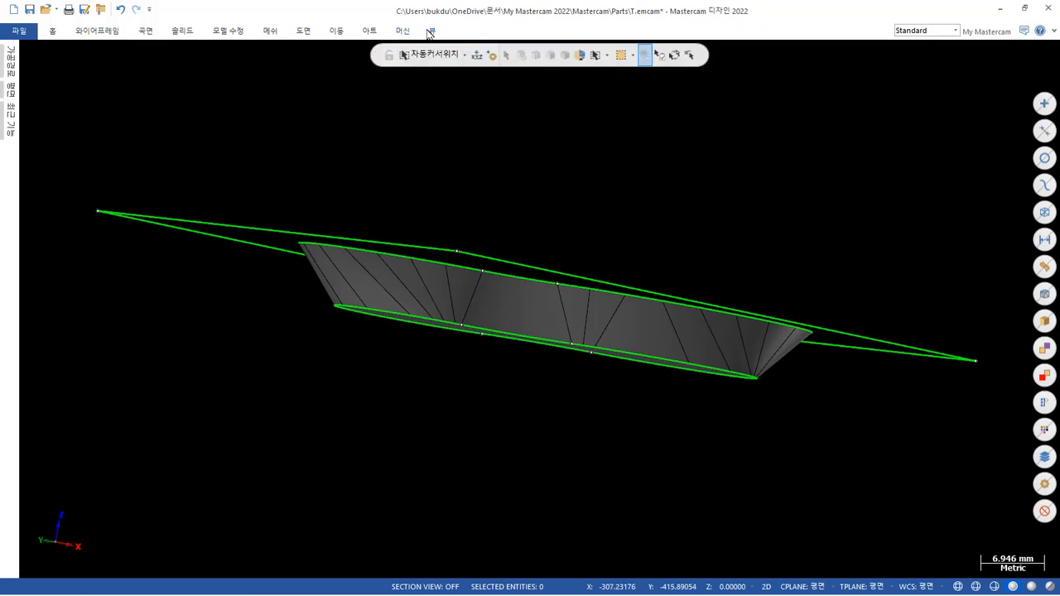
left_click(429, 32)
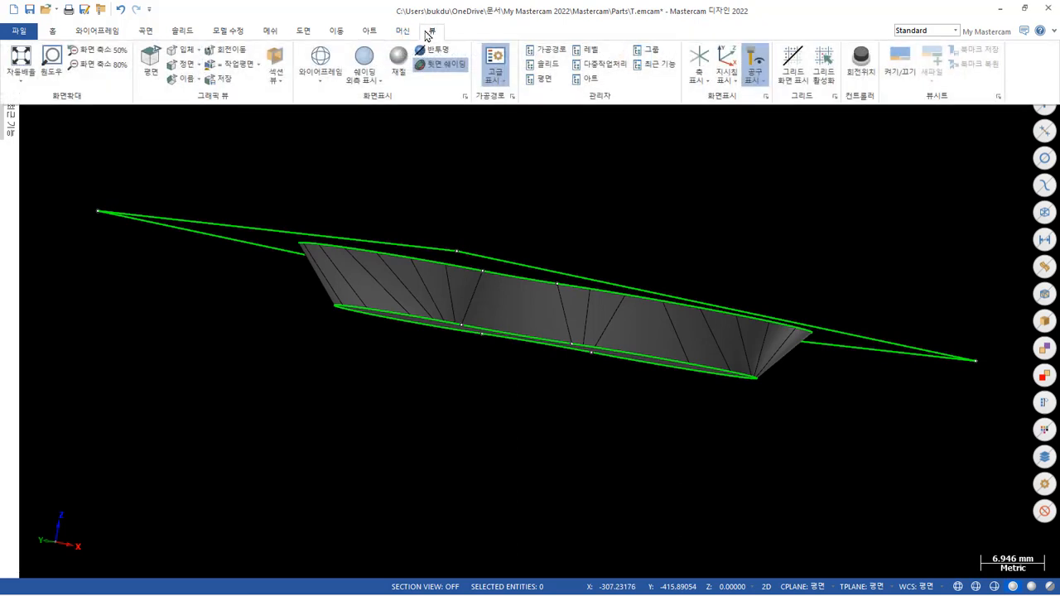
left_click(378, 82)
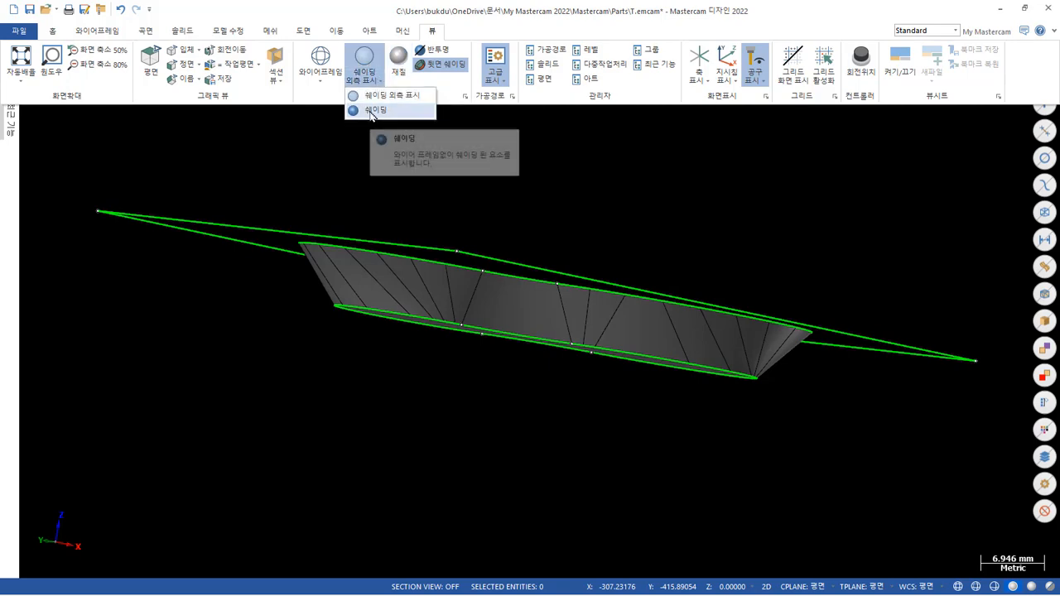
left_click(370, 111)
scroll(620, 260, "up", 3)
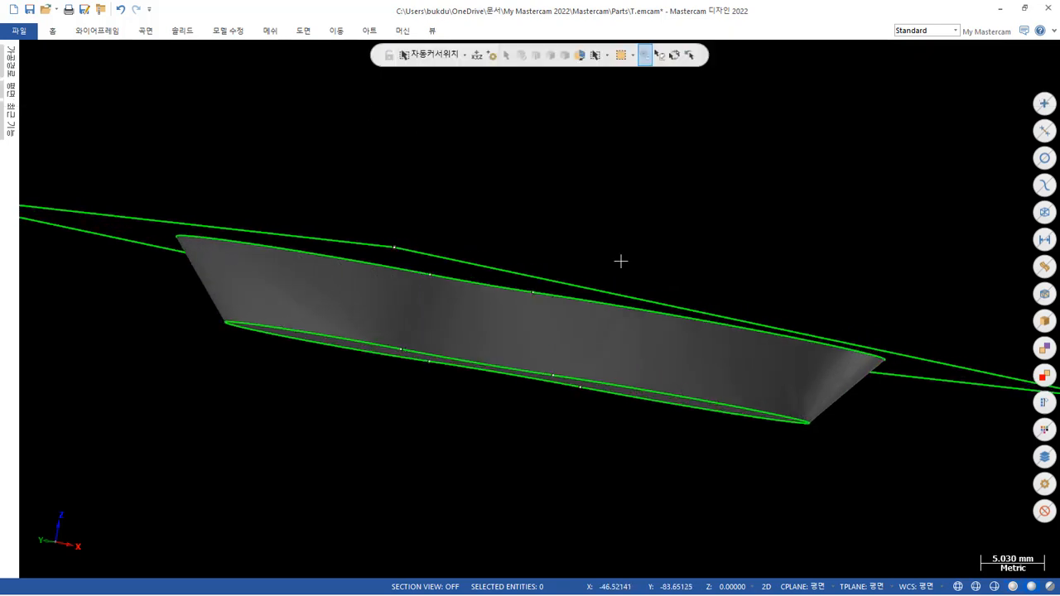
mouse_move(639, 237)
middle_mouse_down()
mouse_move(687, 157)
mouse_move(704, 160)
mouse_move(525, 146)
mouse_move(554, 157)
middle_mouse_up()
scroll(674, 151, "up", 4)
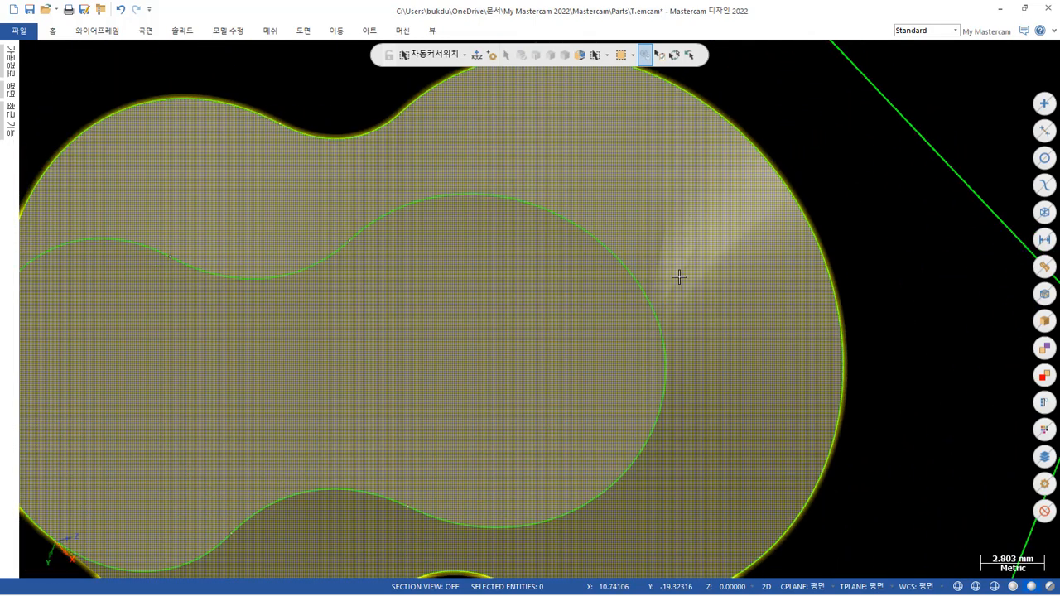
scroll(681, 257, "down", 5)
scroll(683, 221, "down", 3)
middle_click_drag(683, 222, 723, 270)
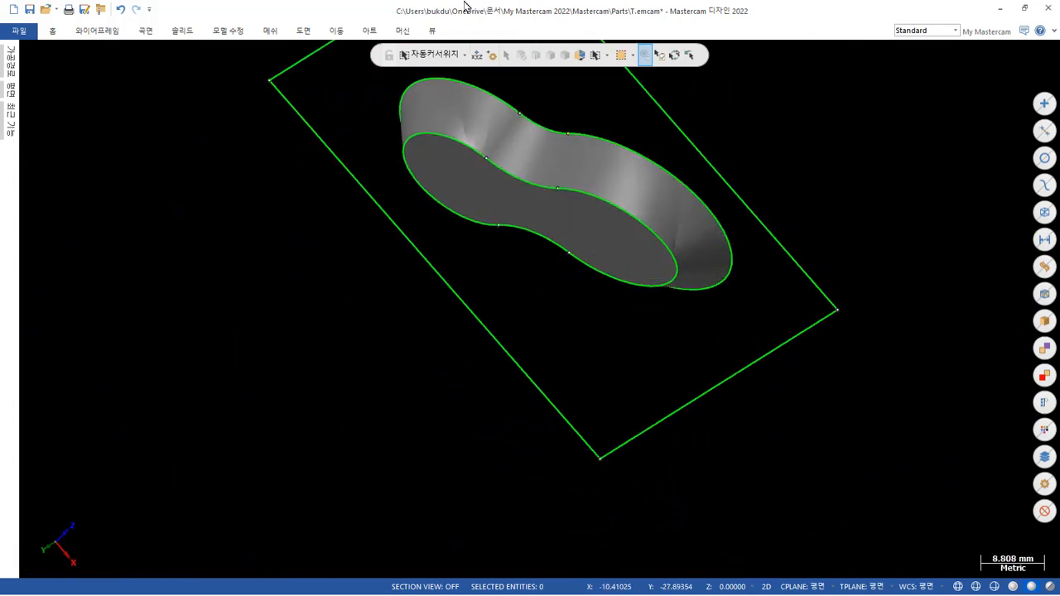
Restore the shaded display with outlines and inspect the transition lines along the loft's side walls.
left_click(431, 32)
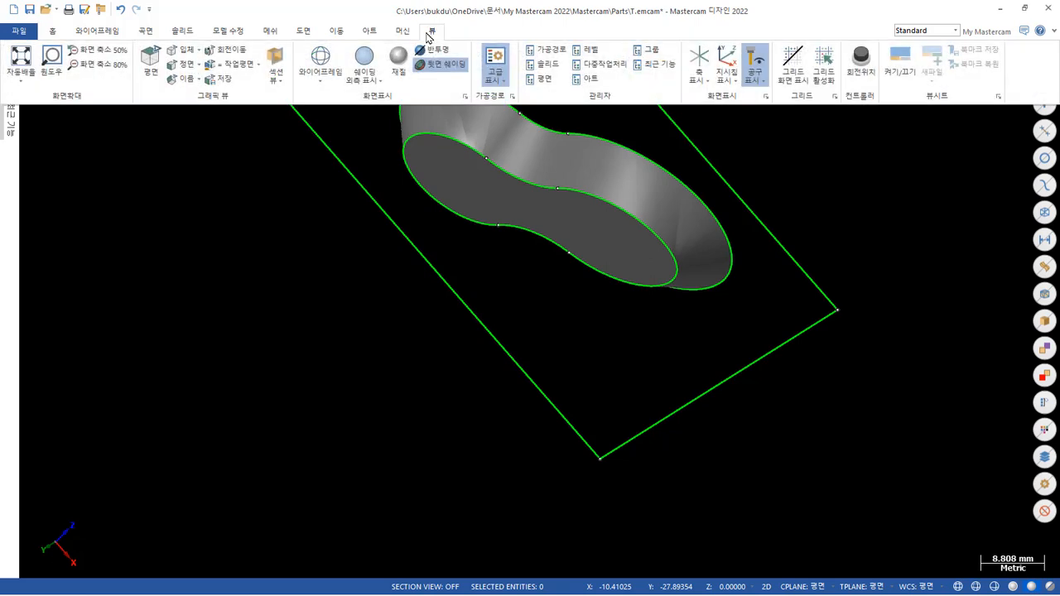
left_click(383, 83)
left_click(369, 98)
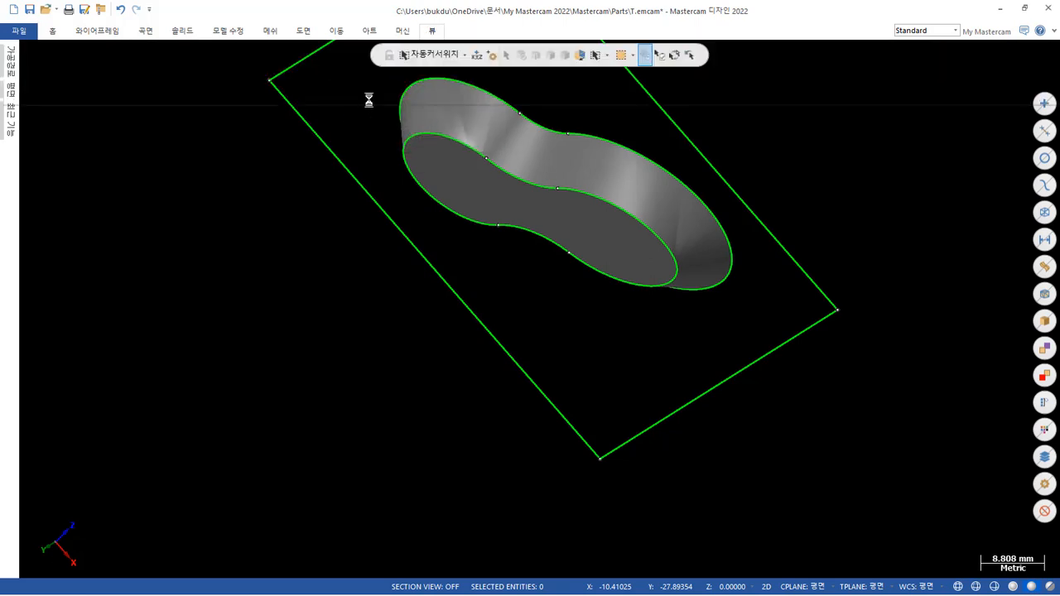
scroll(605, 158, "down", 2)
scroll(681, 244, "up", 6)
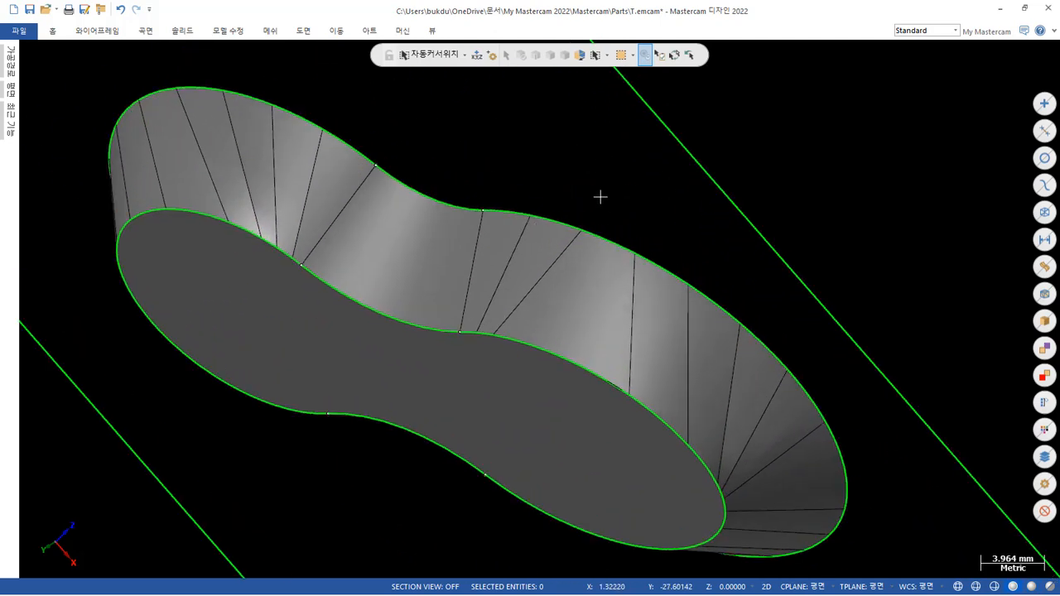
Delete the lofted pocket solid, keeping only the rectangle and the two pocket contours.
mouse_move(600, 197)
middle_mouse_down()
mouse_move(613, 223)
mouse_move(393, 243)
mouse_move(390, 230)
mouse_move(466, 270)
middle_mouse_up()
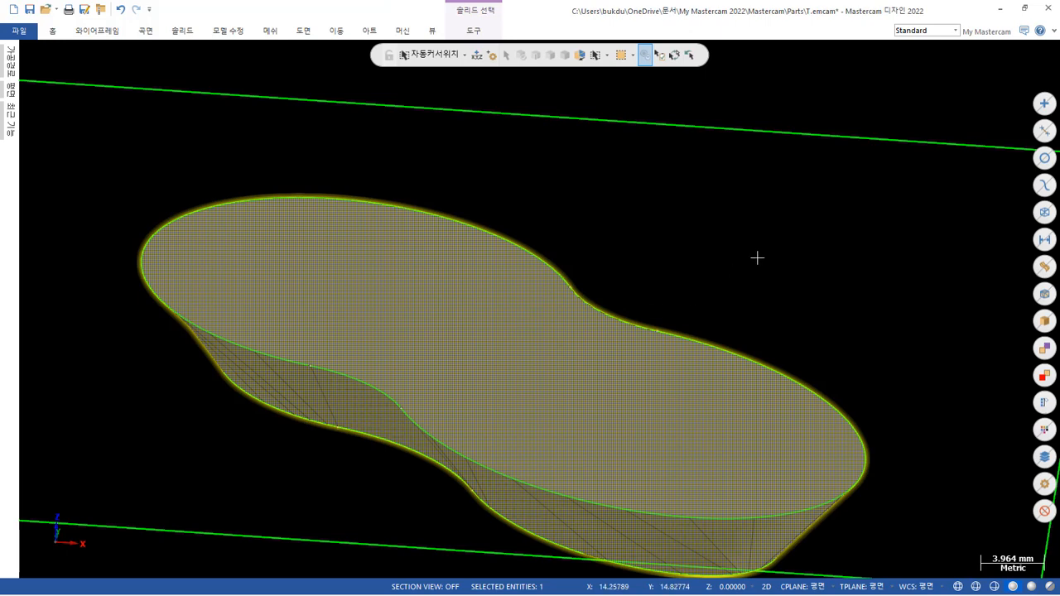
key("Delete")
scroll(691, 245, "down", 4)
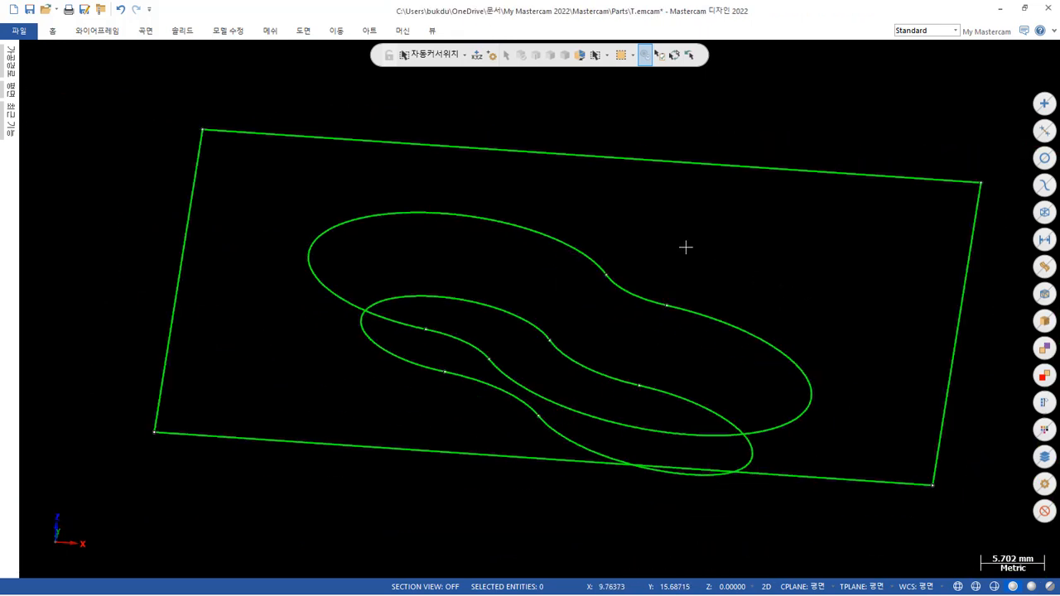
mouse_move(575, 159)
middle_mouse_down()
mouse_move(575, 171)
mouse_move(627, 182)
mouse_move(554, 172)
middle_mouse_up()
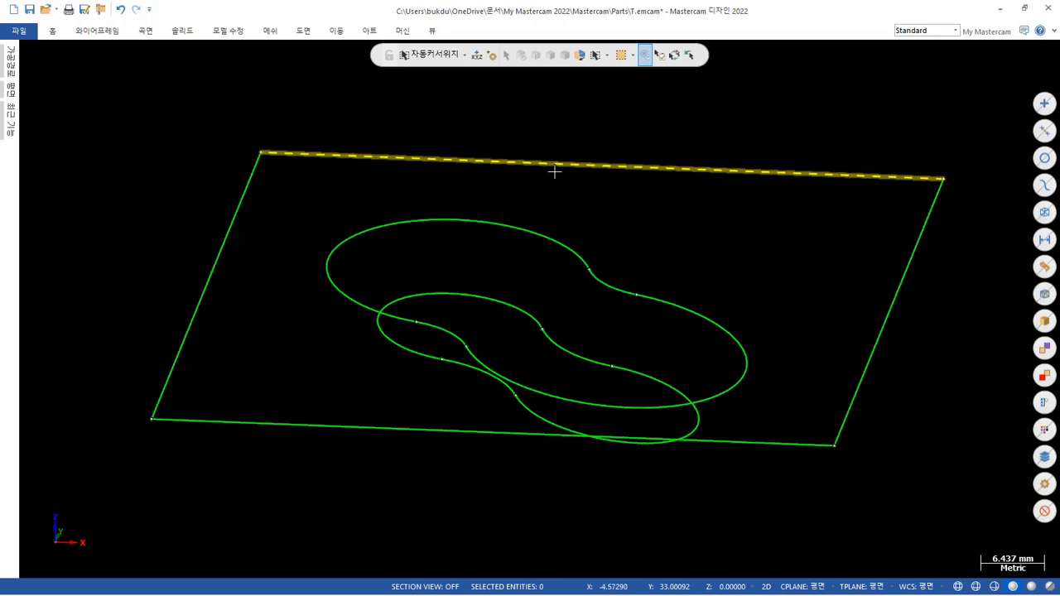
mouse_move(548, 224)
middle_mouse_down()
mouse_move(621, 199)
mouse_move(665, 224)
mouse_move(639, 263)
mouse_move(636, 232)
middle_mouse_up()
scroll(855, 266, "up", 3)
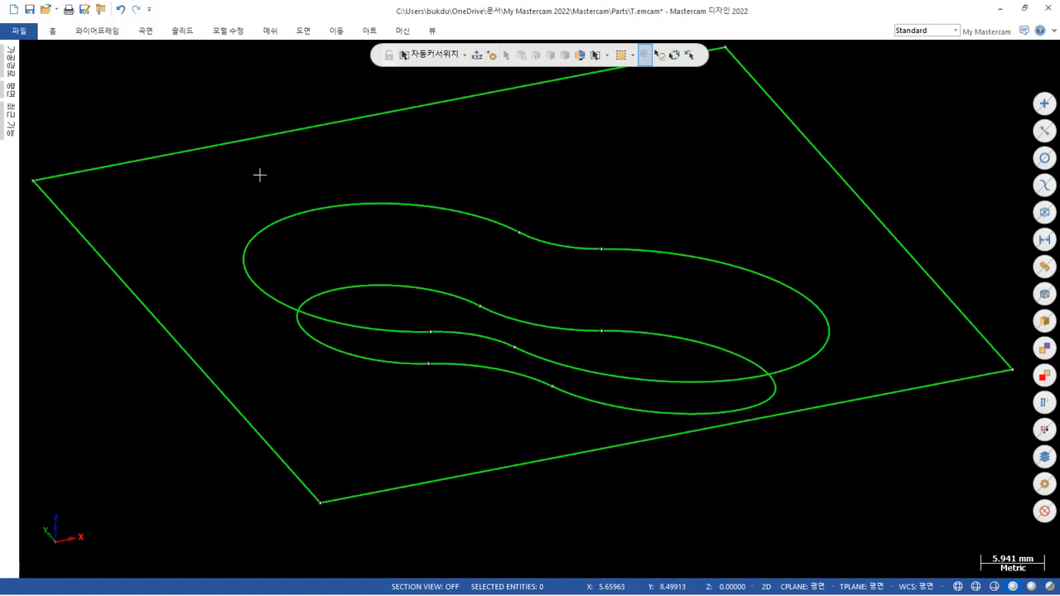
Draw a free-form line in 3D construction mode joining the first pair of matching arc endpoints on the upper and lower pocket contours.
left_click(102, 33)
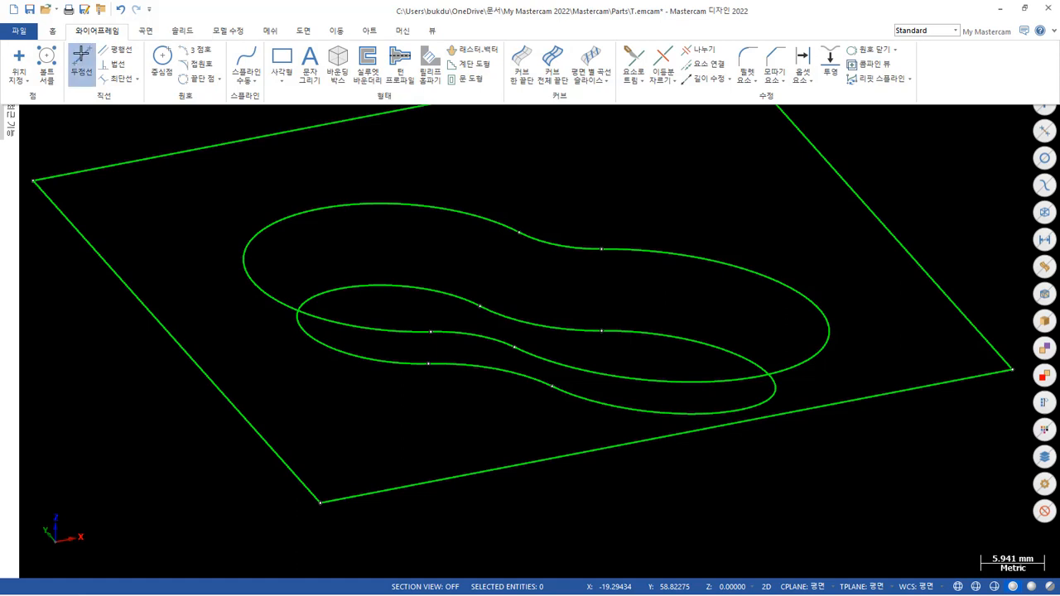
left_click(82, 62)
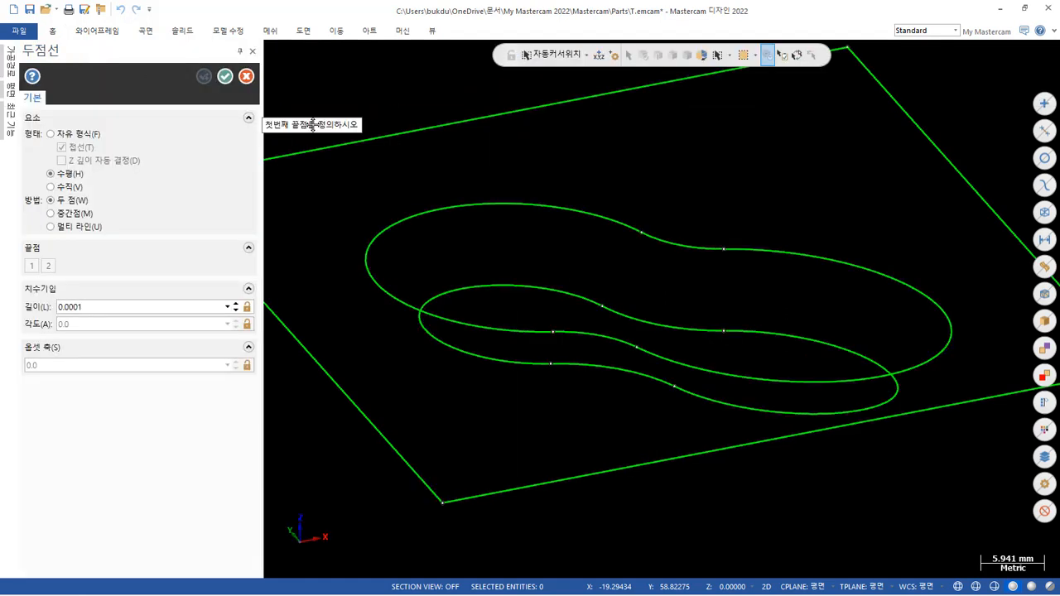
left_click(640, 232)
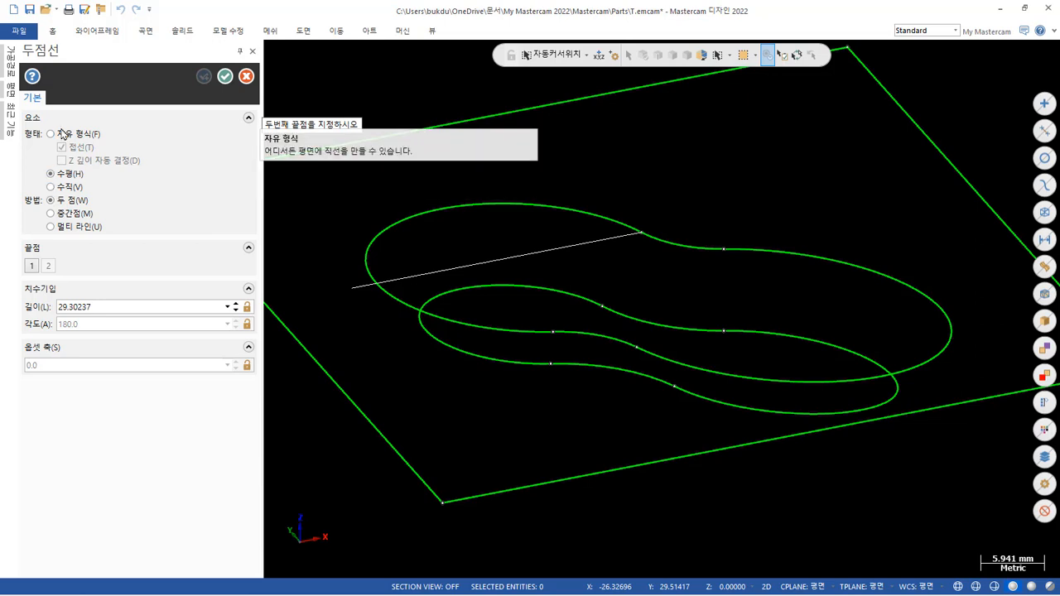
left_click(64, 135)
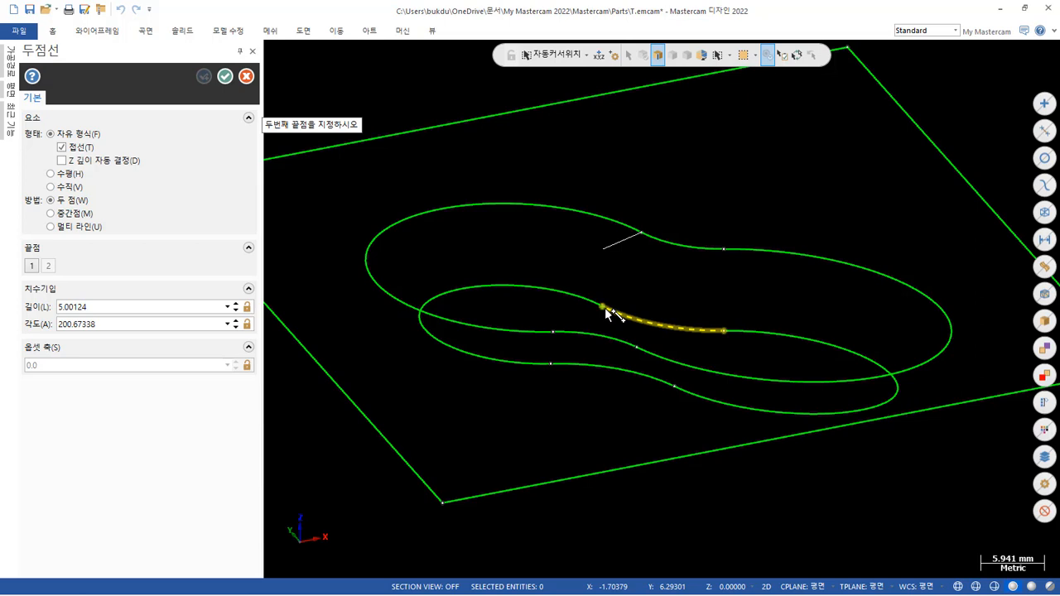
right_click(729, 137)
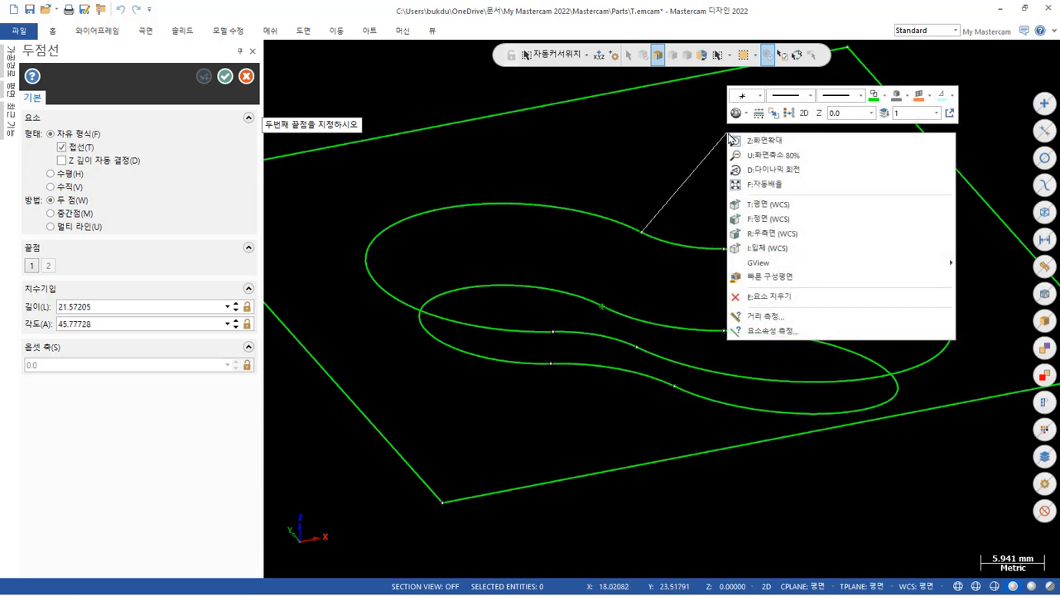
left_click(804, 116)
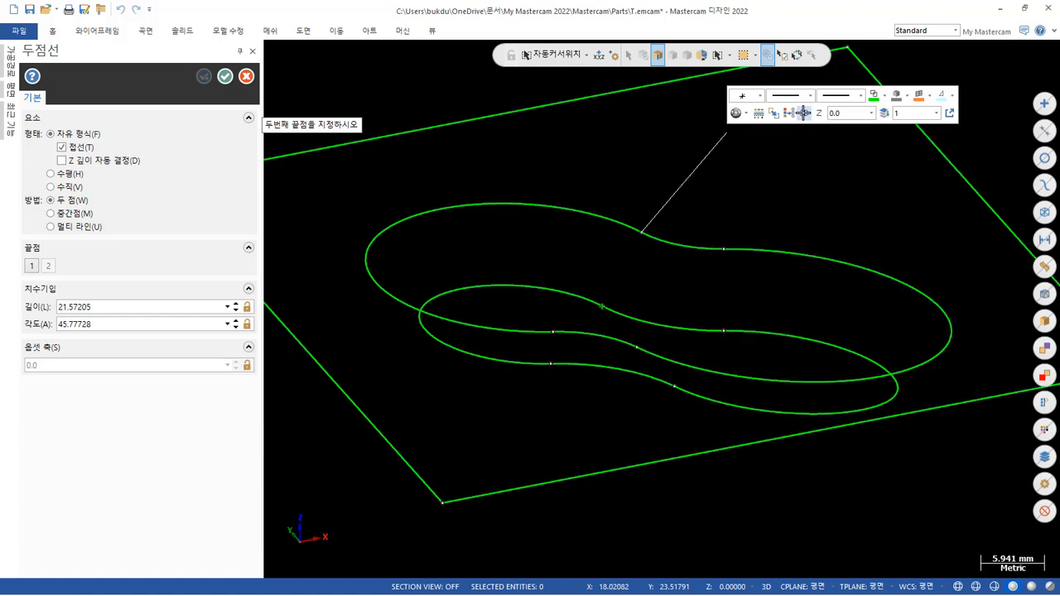
left_click(605, 308)
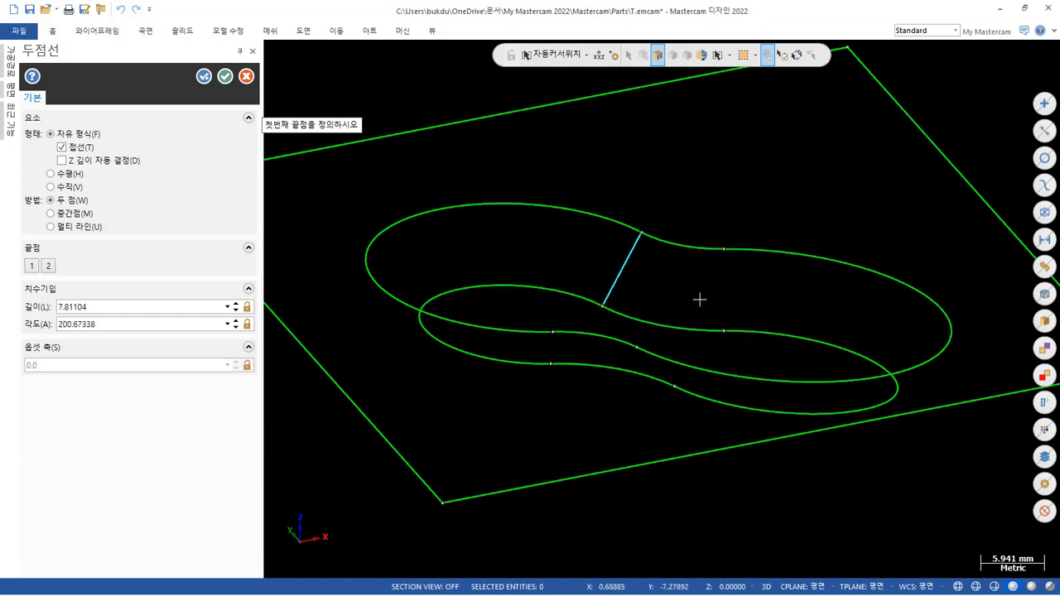
Connect the three remaining pairs of matching arc endpoints between the upper and lower pocket contours with two-point lines.
left_click(724, 249)
left_click(724, 330)
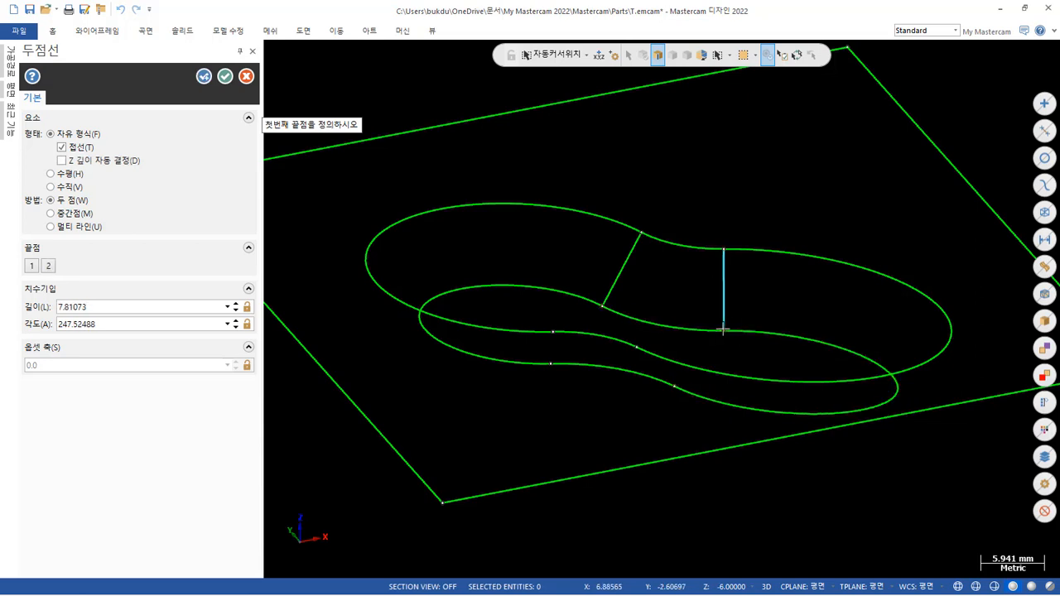
left_click(553, 332)
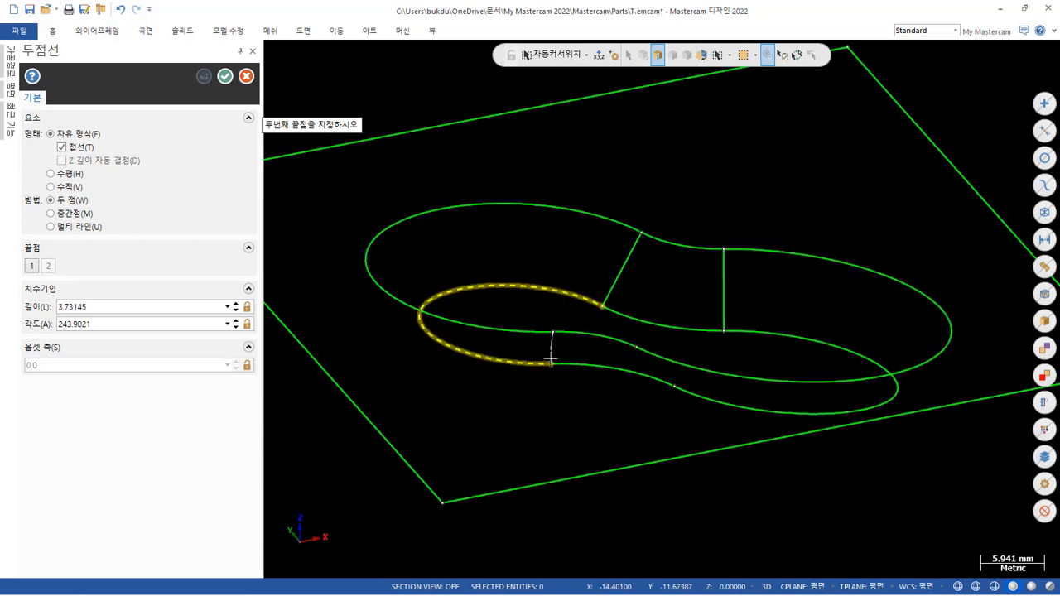
left_click(552, 371)
middle_click_drag(629, 374, 755, 315)
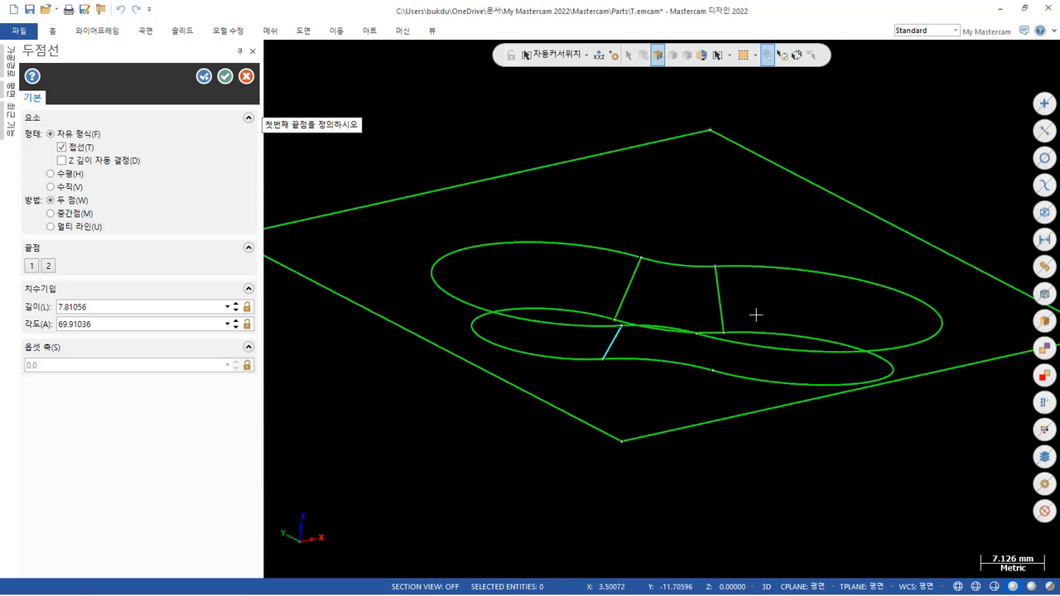
scroll(754, 315, "up", 1)
scroll(742, 325, "up", 5)
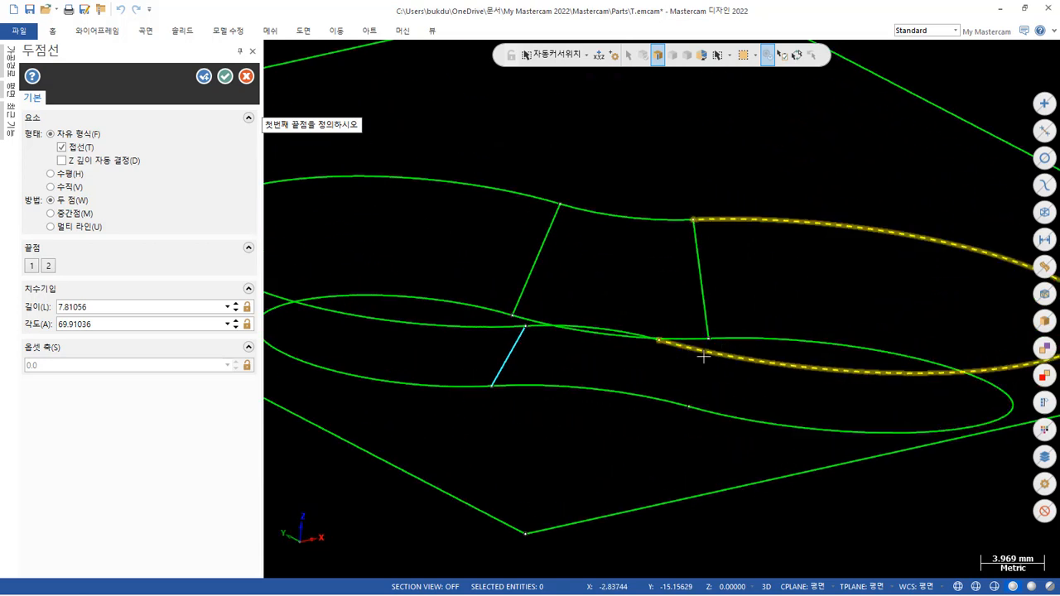
left_click(688, 406)
left_click(662, 341)
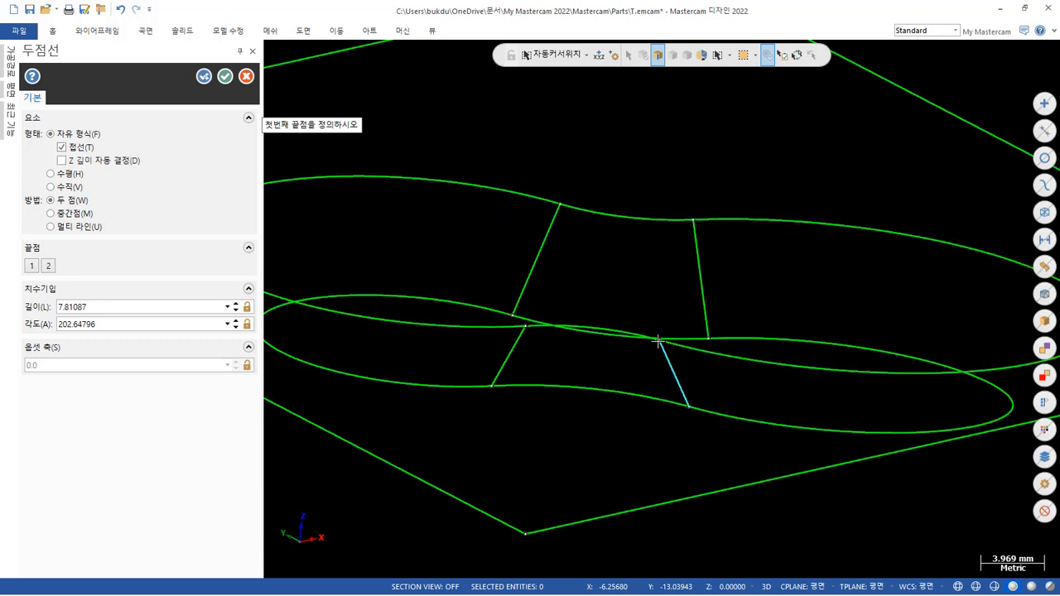
scroll(687, 140, "down", 2)
mouse_move(687, 139)
middle_mouse_down()
mouse_move(670, 130)
mouse_move(594, 154)
mouse_move(580, 209)
middle_mouse_up()
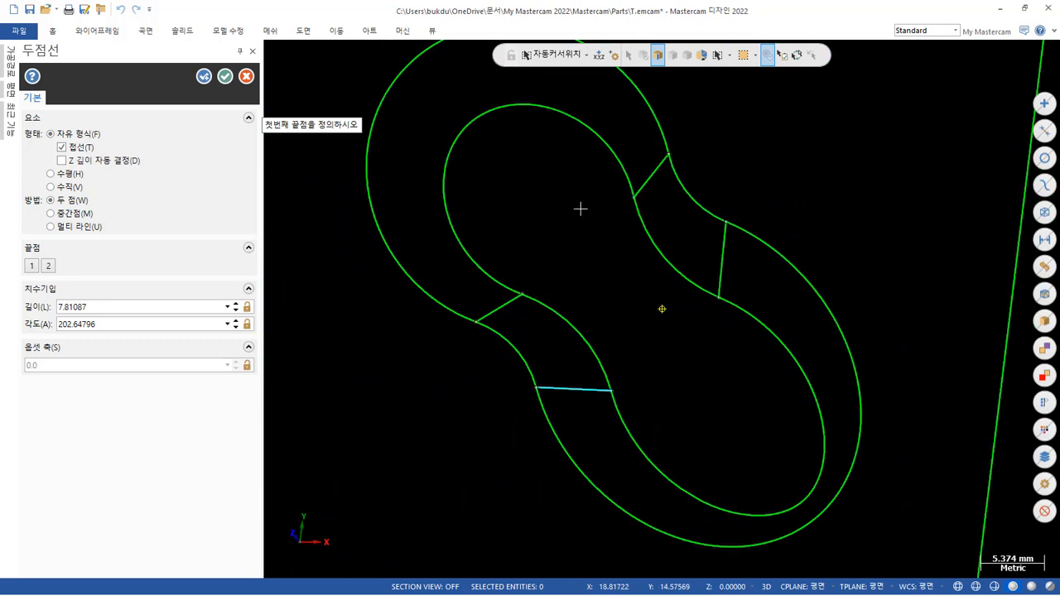
left_click(224, 76)
Isolate both pocket contours and their four connecting lines, hiding the rectangle and the block.
mouse_move(224, 77)
middle_mouse_down()
mouse_move(563, 273)
mouse_move(682, 194)
mouse_move(728, 229)
mouse_move(723, 239)
middle_mouse_up()
scroll(609, 319, "down", 2)
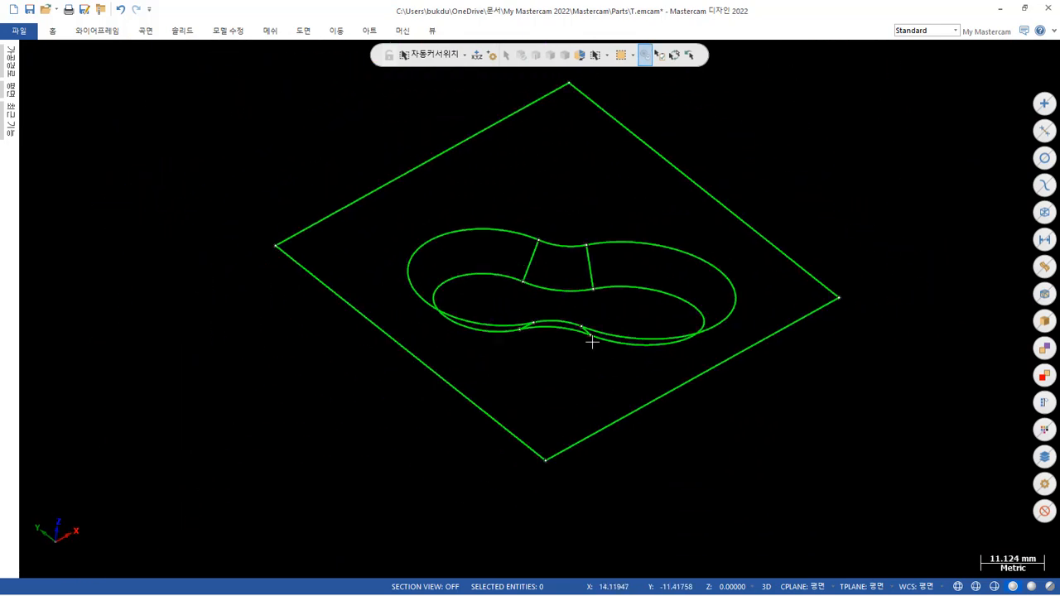
scroll(666, 232, "up", 1)
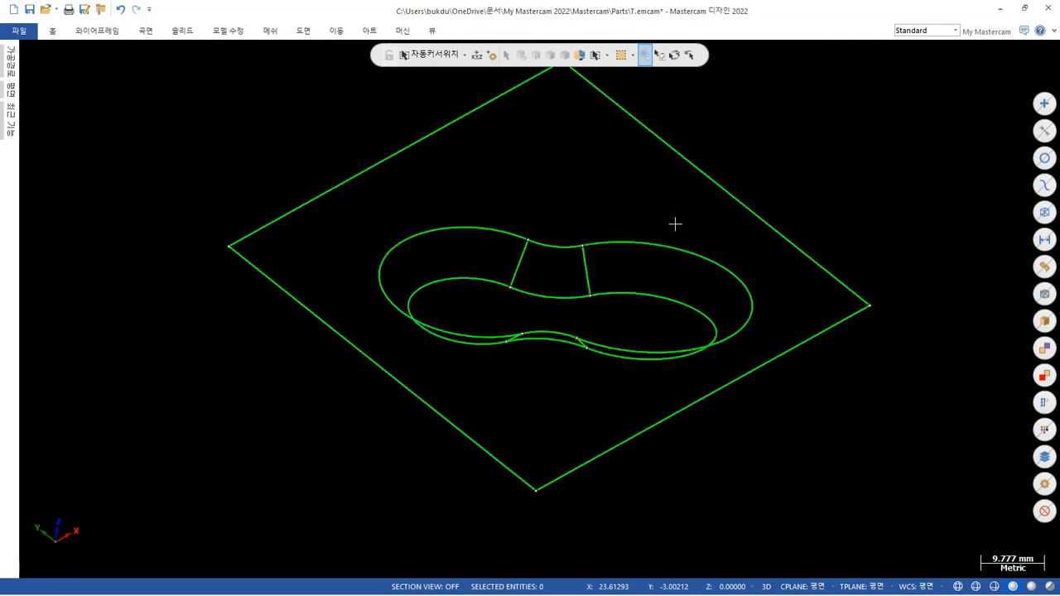
left_click_drag(301, 138, 796, 438)
key("alt+e")
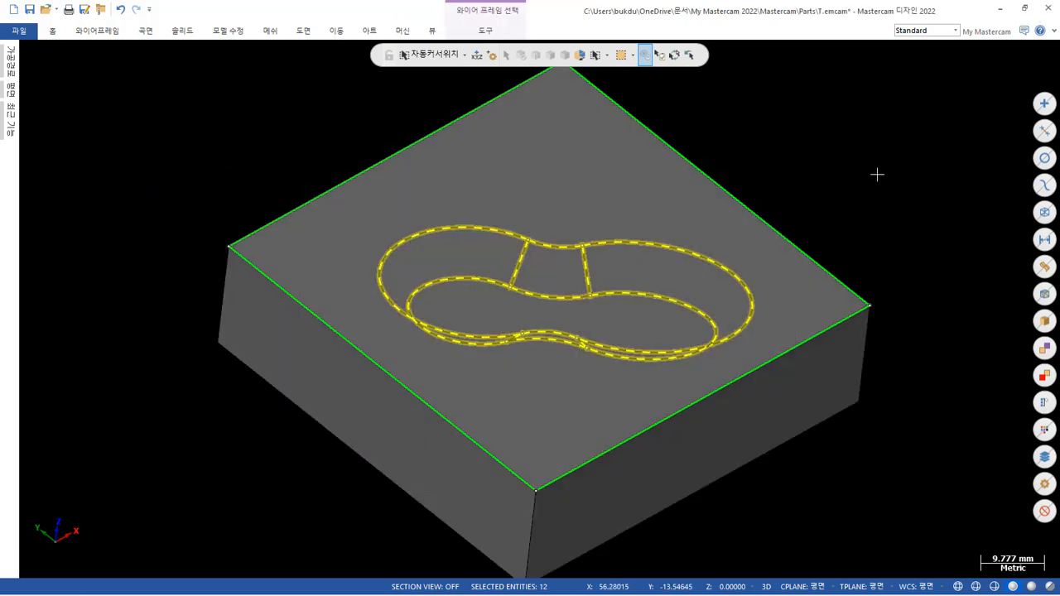
key("alt+e")
right_click(757, 170)
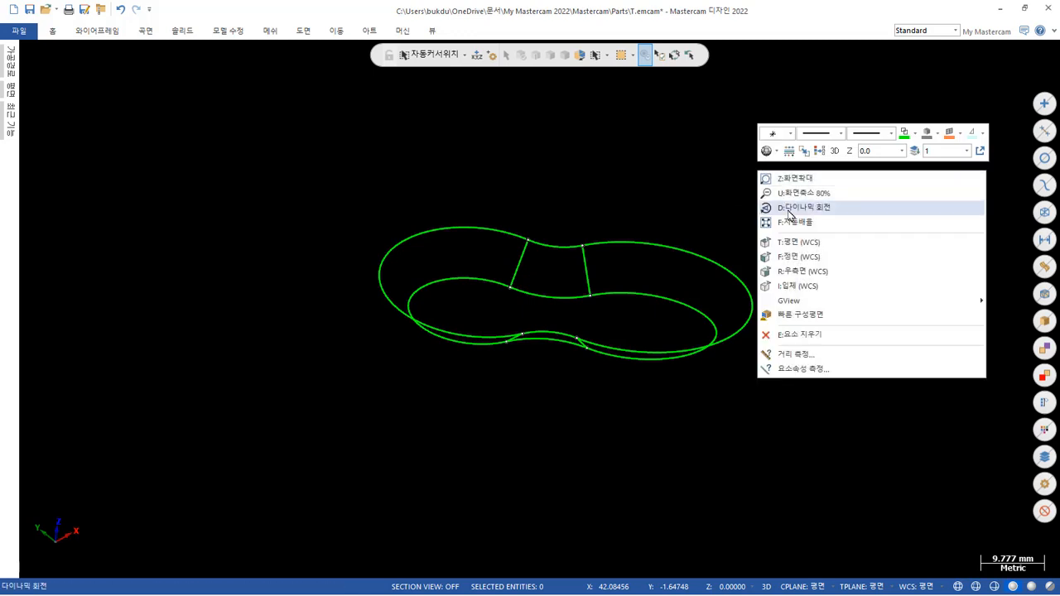
left_click(598, 210)
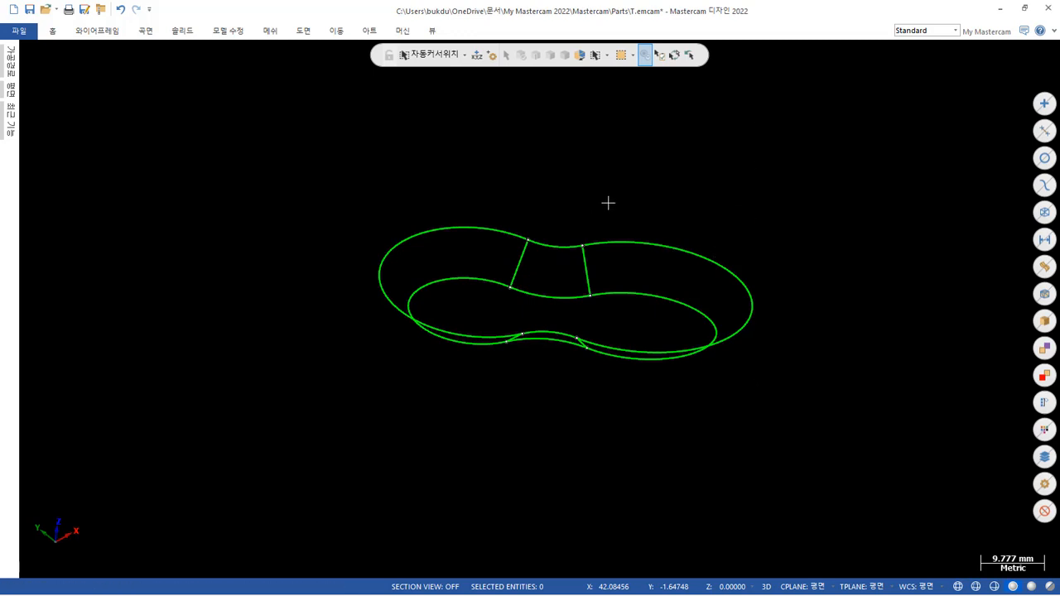
Try to create a net surface by window-chaining both contours and all four connecting lines, starting from a junction on the upper contour.
middle_click_drag(608, 201, 610, 170)
scroll(610, 170, "up", 1)
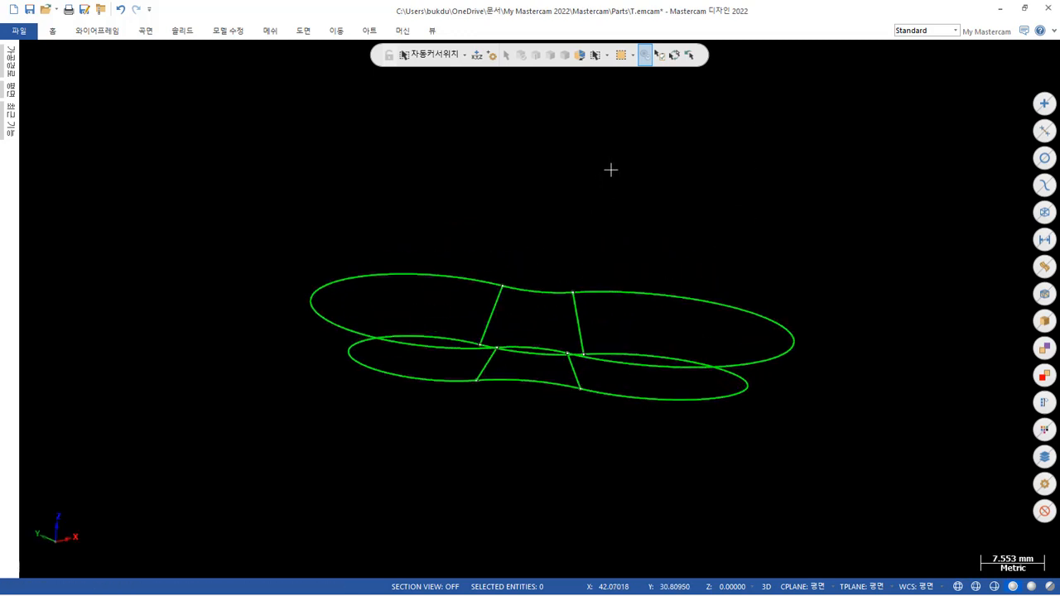
left_click(147, 30)
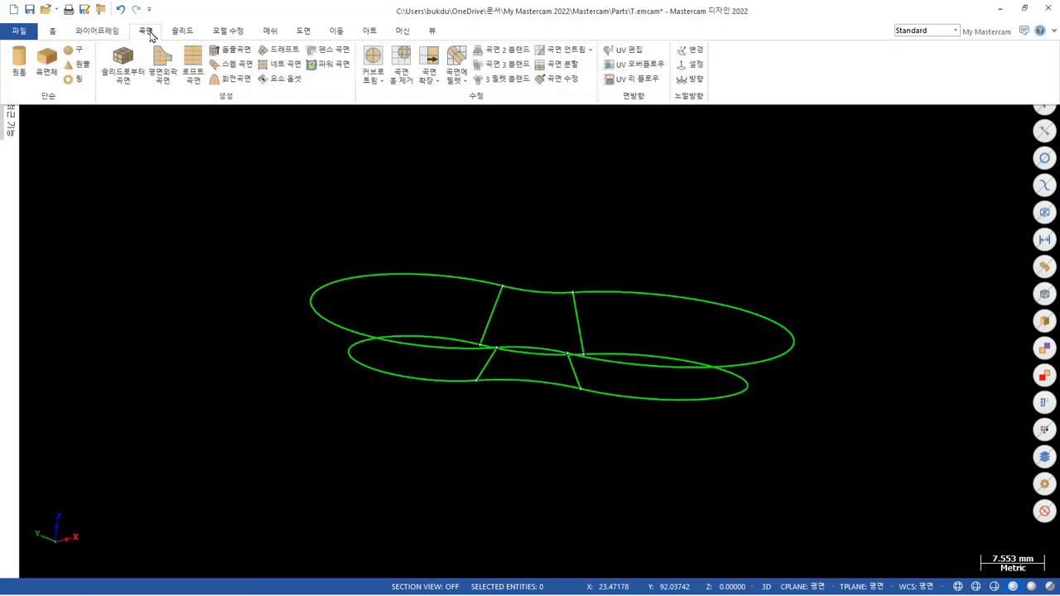
left_click(286, 65)
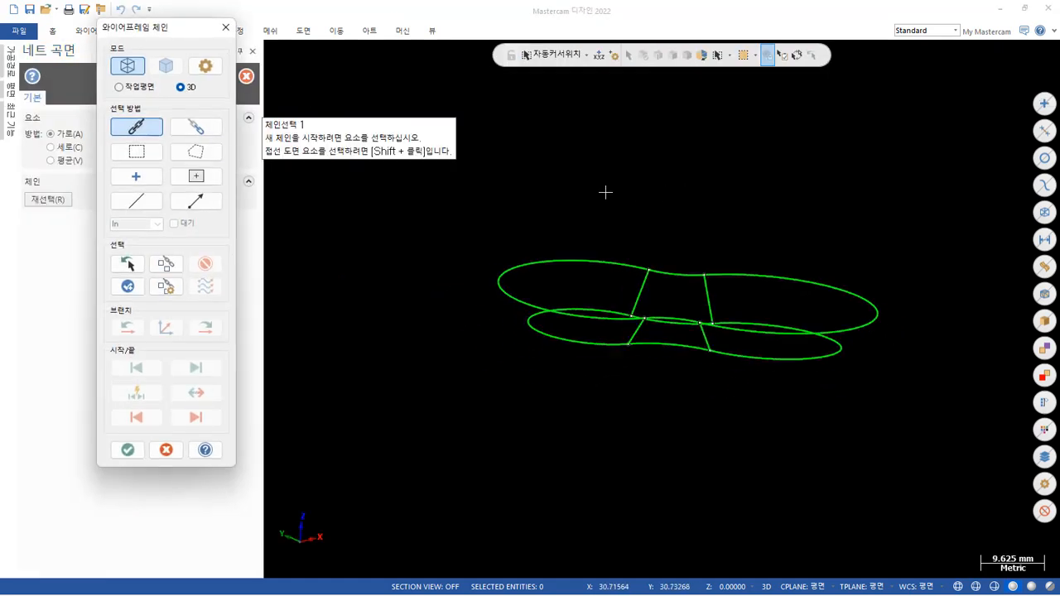
left_click(137, 151)
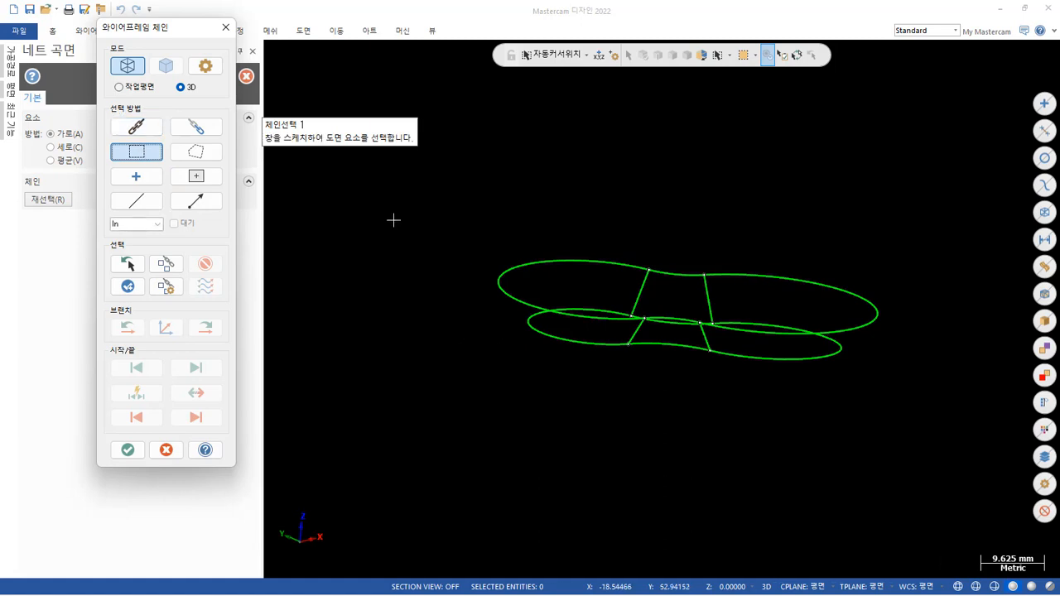
left_click_drag(478, 213, 914, 443)
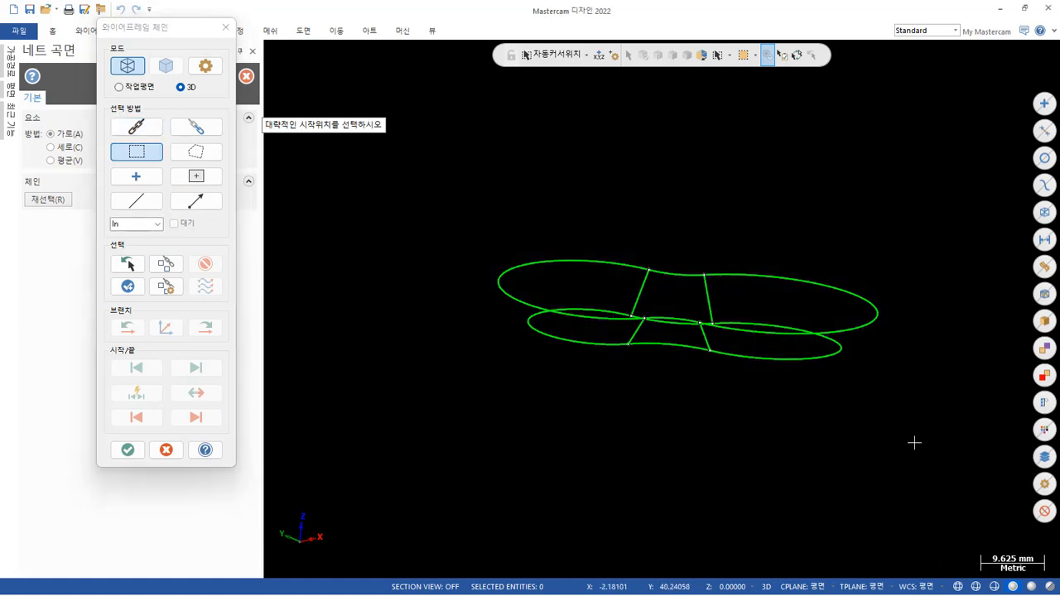
left_click(652, 275)
middle_click_drag(722, 208, 625, 228)
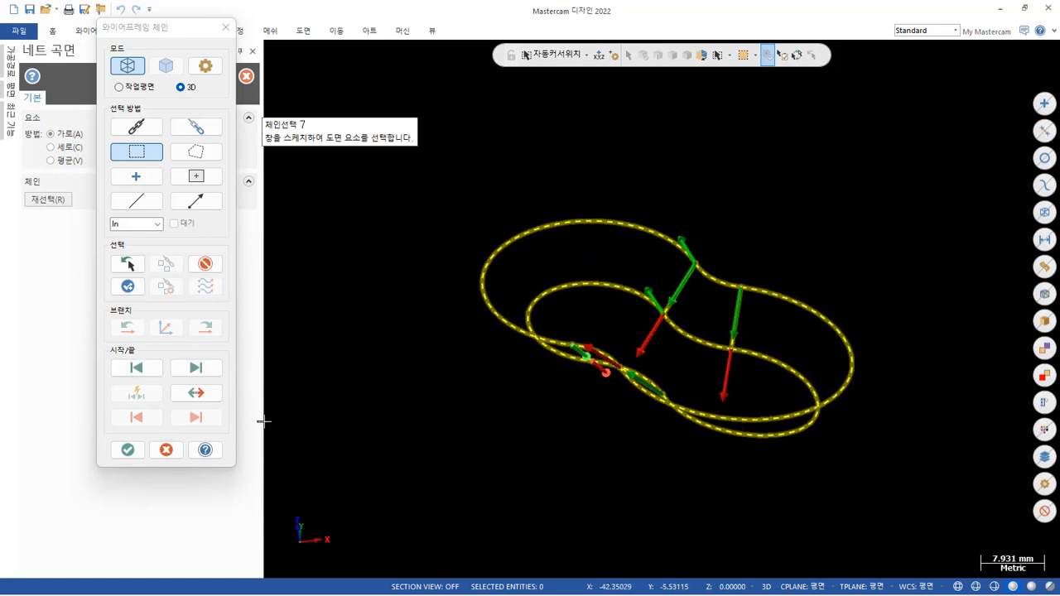
left_click(129, 451)
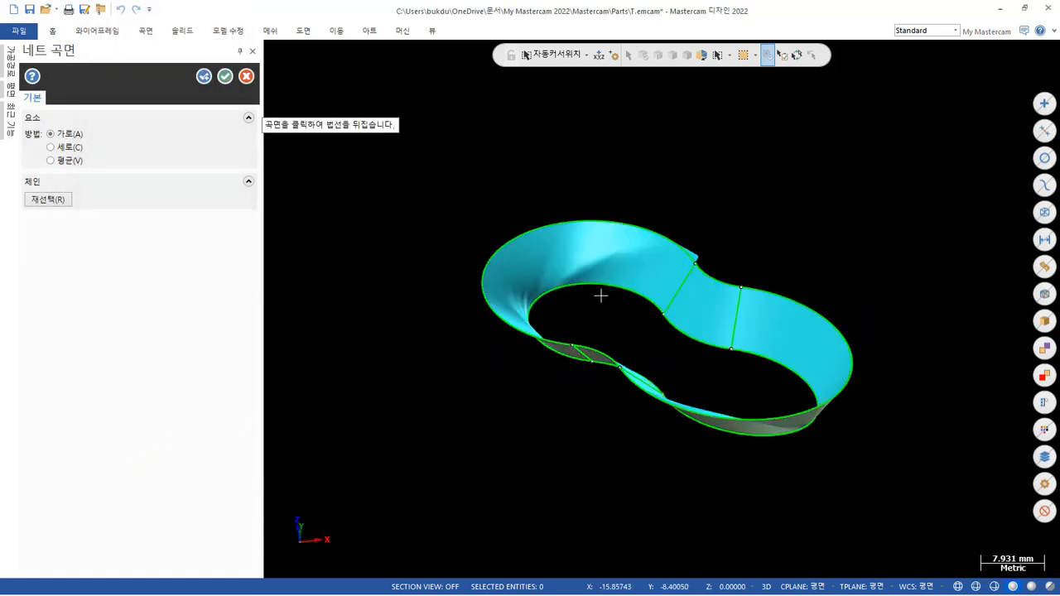
Examine the net surface's side walls with the 세로 (across) method, and set the method to 평균 (average).
scroll(636, 273, "up", 3)
middle_click_drag(636, 311, 839, 334)
scroll(839, 333, "down", 2)
scroll(933, 396, "up", 3)
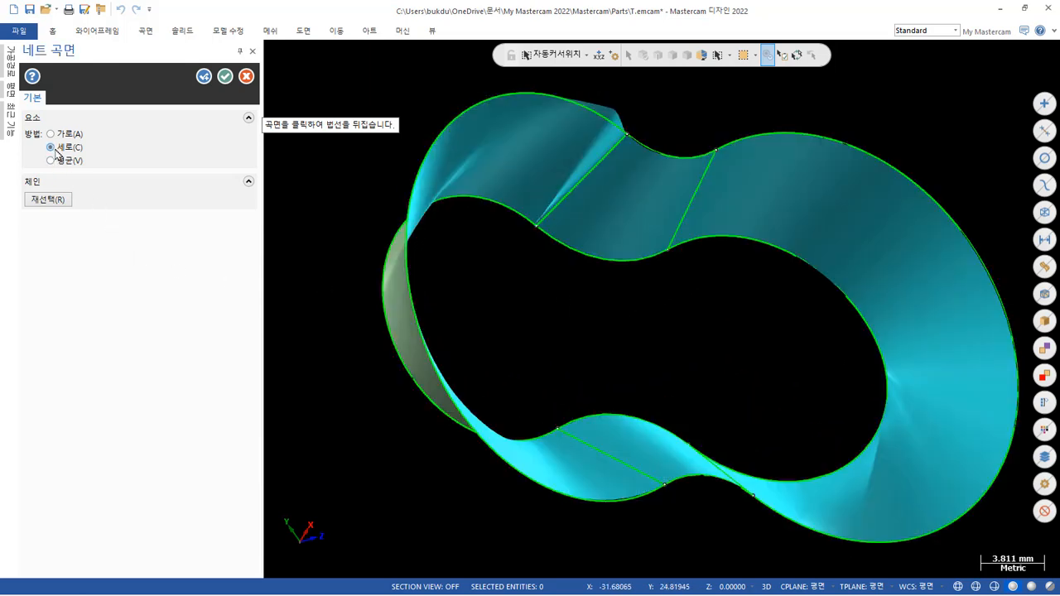
mouse_move(662, 308)
middle_mouse_down()
mouse_move(546, 273)
mouse_move(635, 289)
mouse_move(490, 265)
mouse_move(546, 251)
mouse_move(532, 220)
mouse_move(488, 215)
middle_mouse_up()
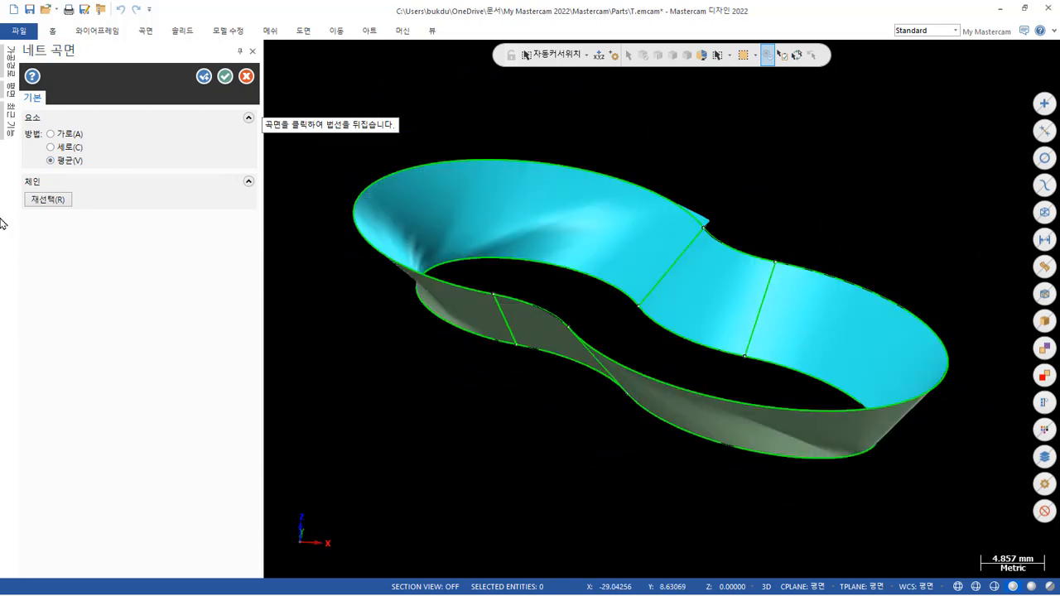
Reopen the net surface's chain selection and change its selection method from window to chain.
left_click(47, 200)
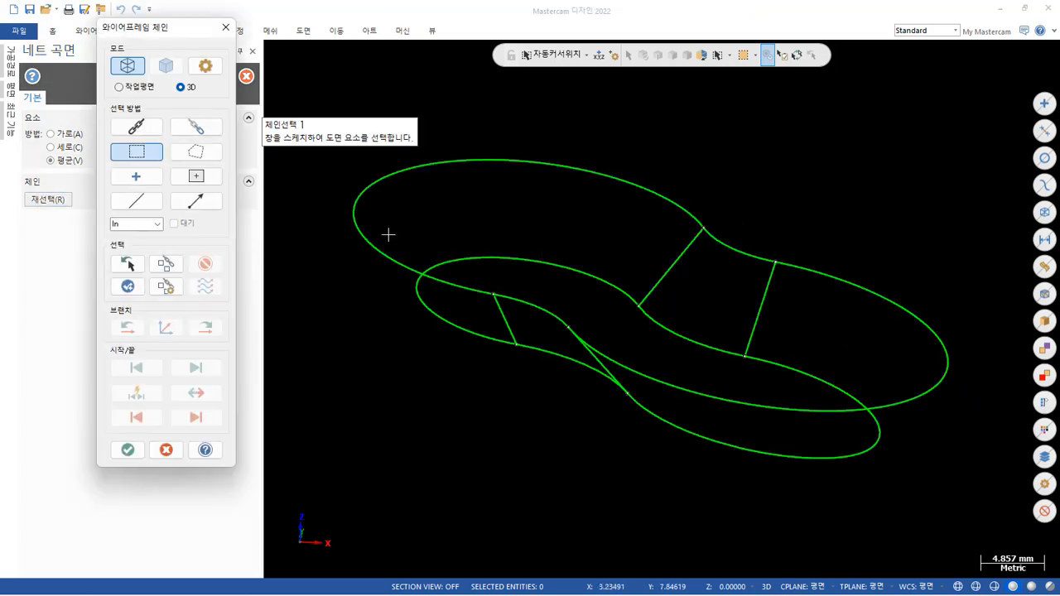
mouse_move(610, 378)
middle_mouse_down()
mouse_move(759, 196)
mouse_move(733, 249)
mouse_move(753, 229)
mouse_move(771, 235)
middle_mouse_up()
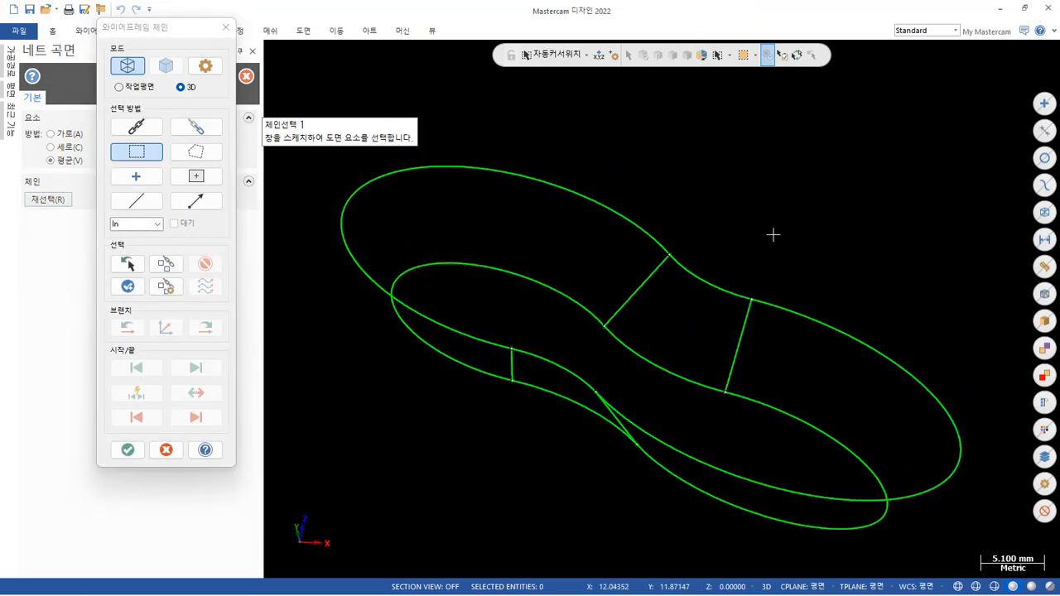
left_click(148, 127)
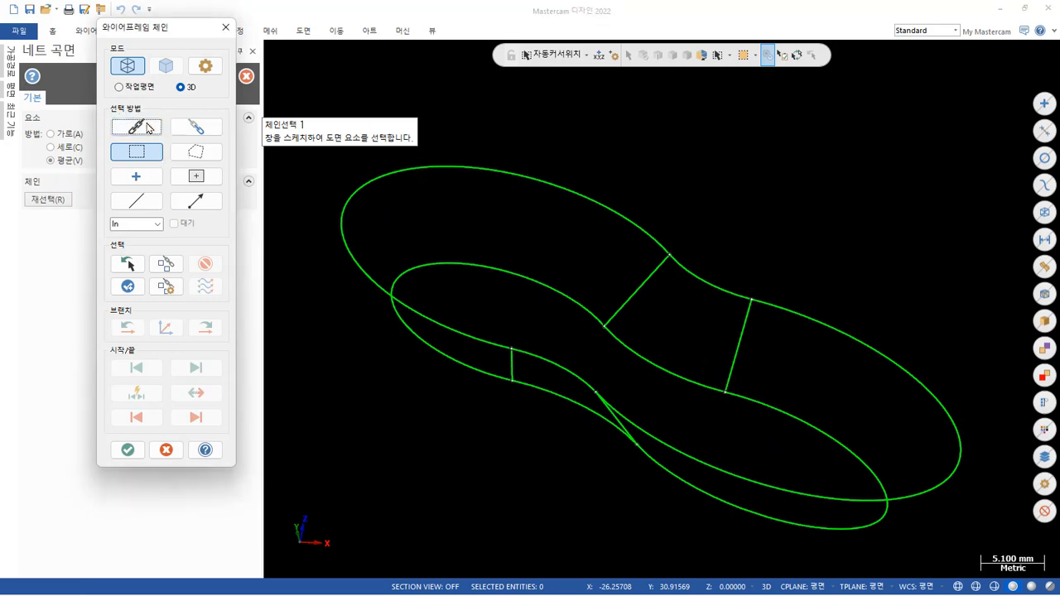
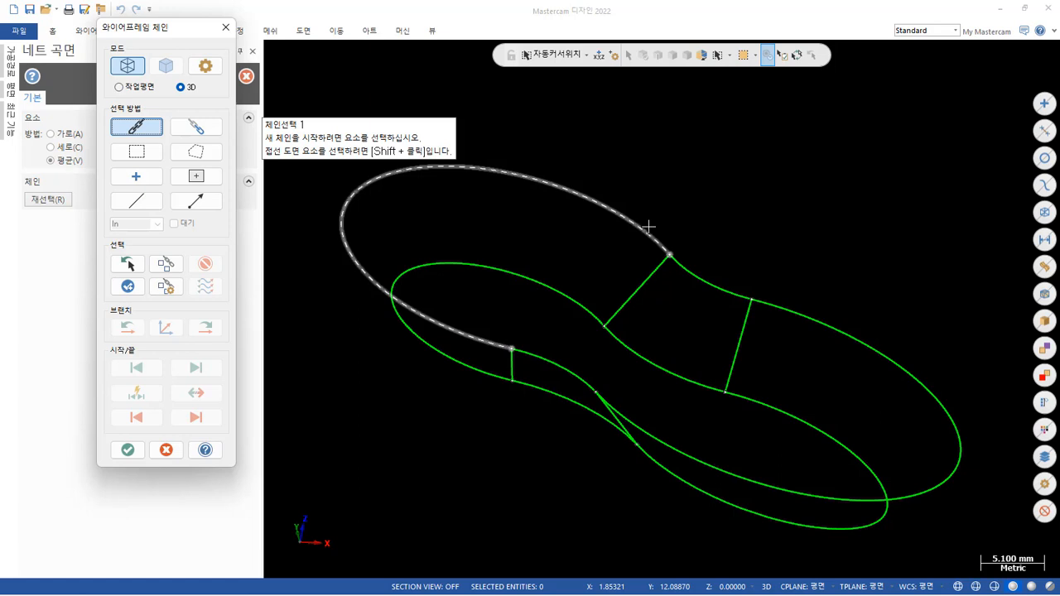
Try chaining the upper and lower pocket contours for the net surface as single entities, picking matching arcs pair by pair around the outline.
left_click(137, 201)
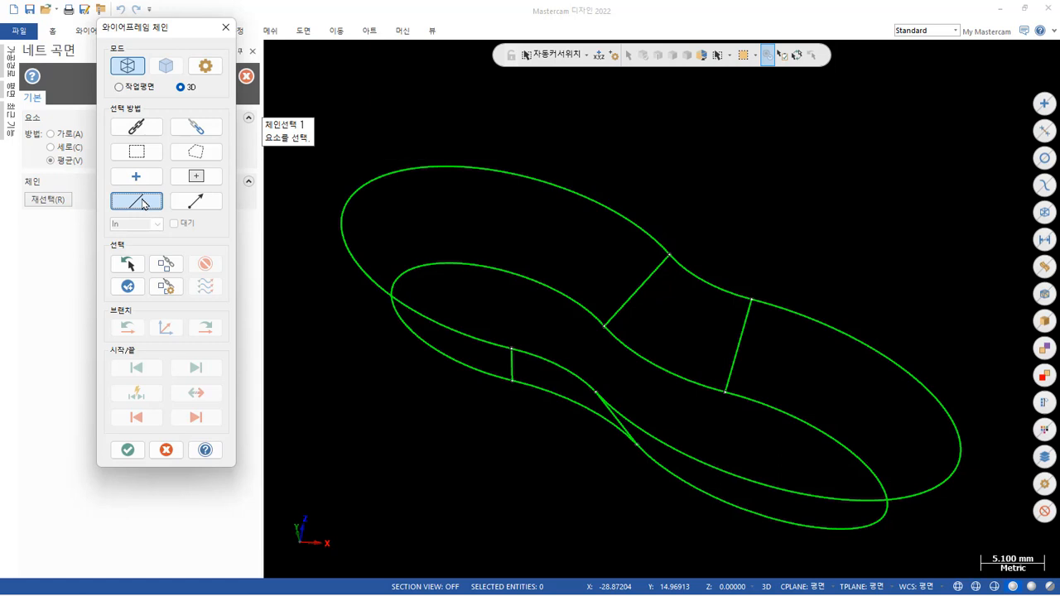
left_click(633, 225)
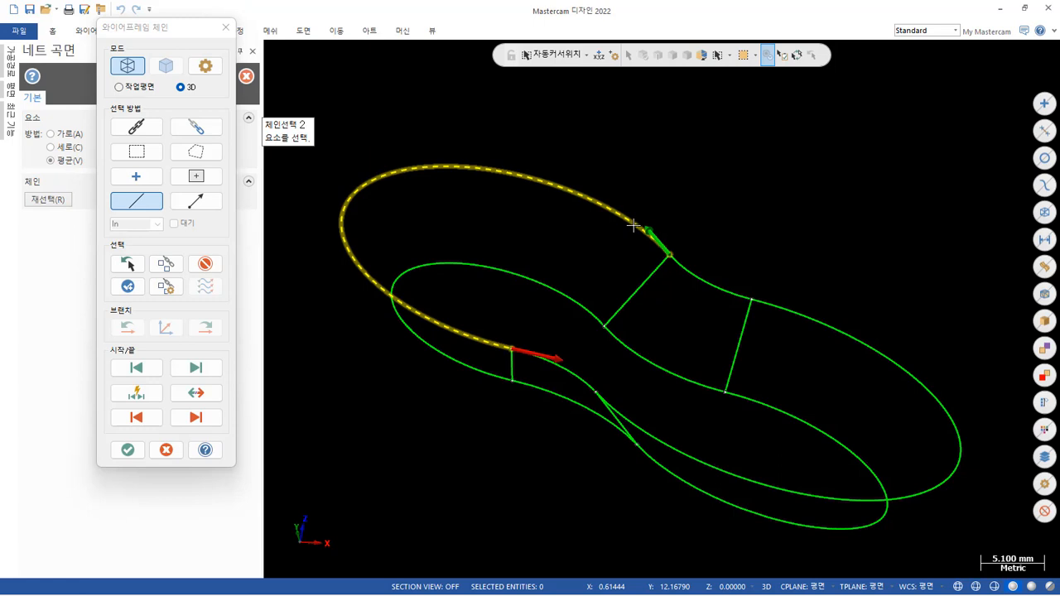
left_click(581, 298)
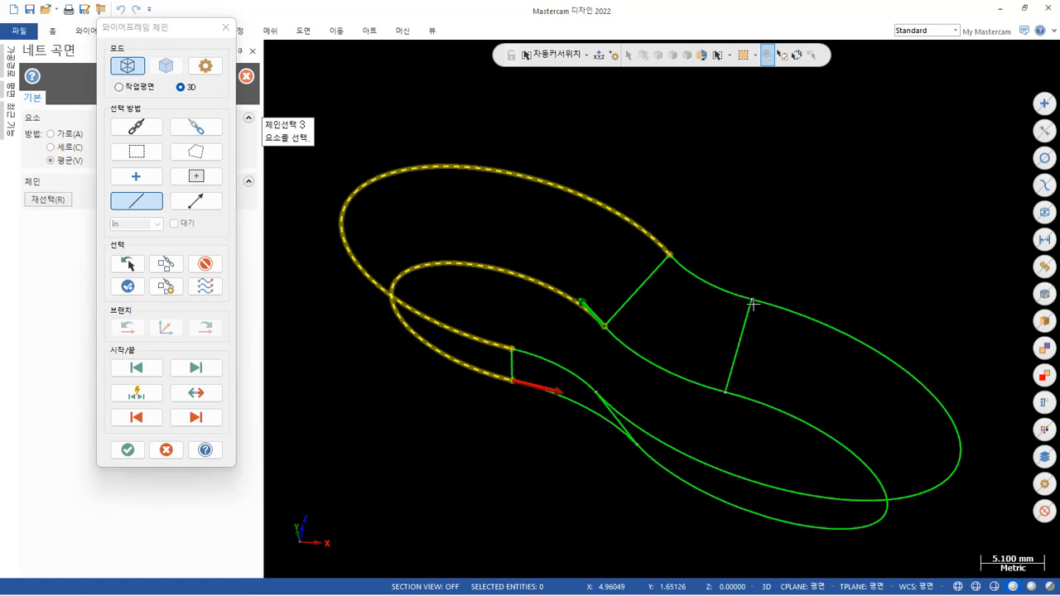
mouse_move(566, 402)
middle_mouse_down()
mouse_move(660, 362)
mouse_move(679, 300)
mouse_move(746, 305)
mouse_move(745, 327)
middle_mouse_up()
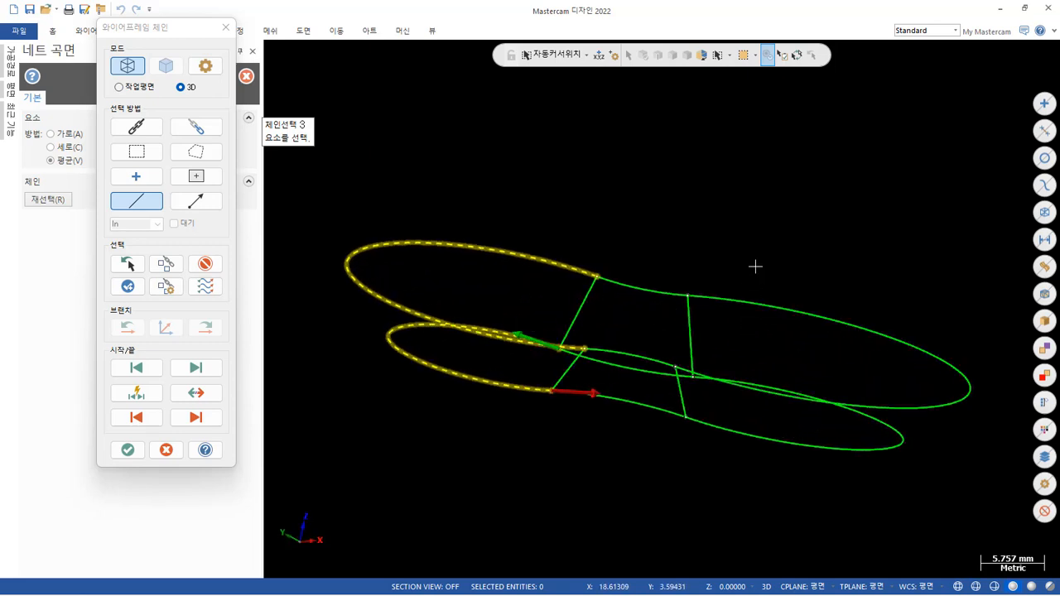
mouse_move(652, 404)
middle_mouse_down()
mouse_move(617, 421)
mouse_move(619, 433)
middle_mouse_up()
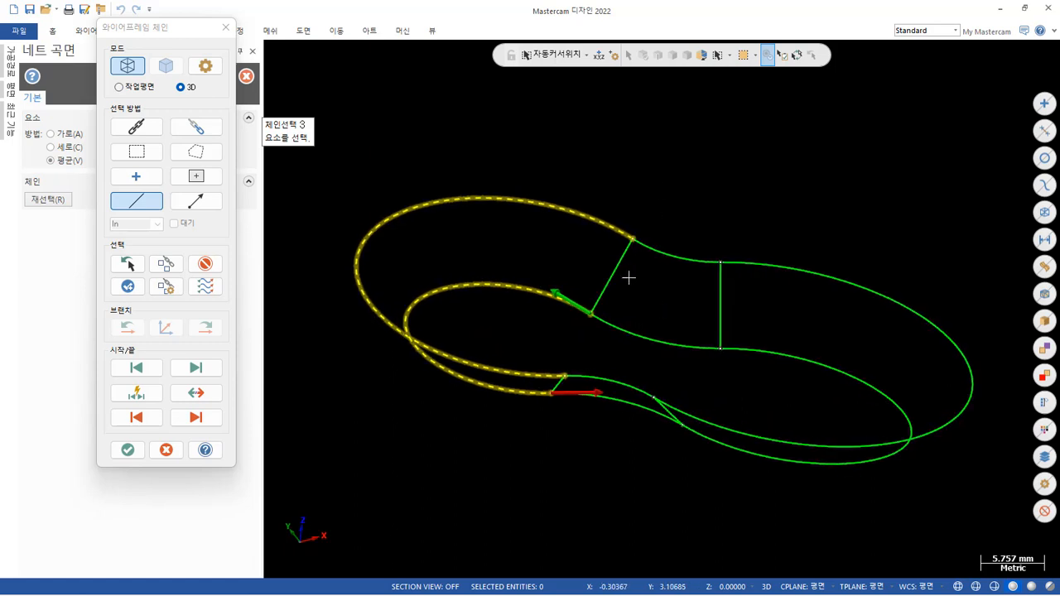
left_click(709, 257)
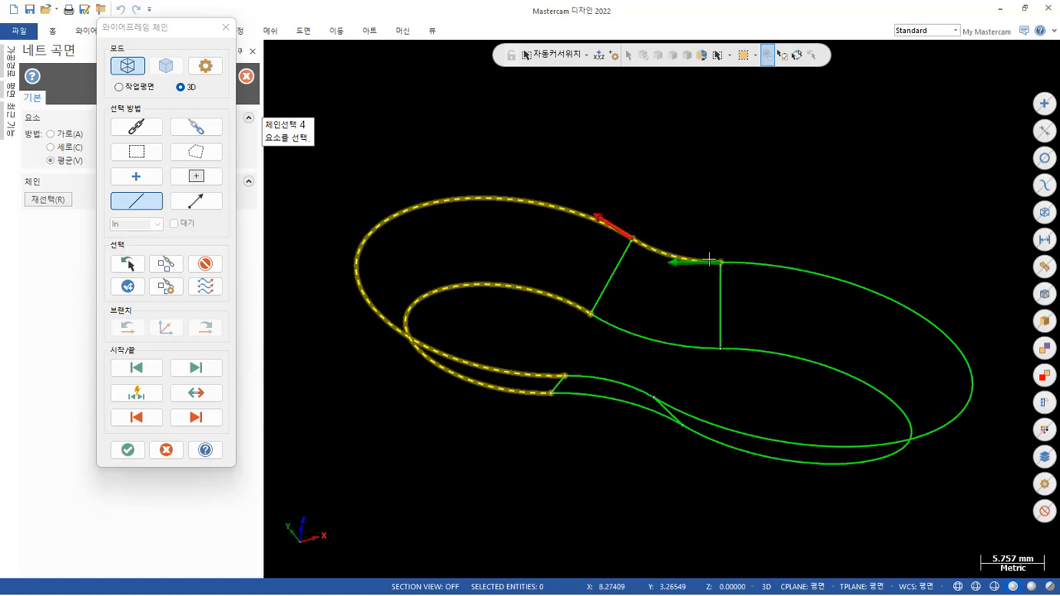
left_click(703, 348)
middle_click_drag(844, 362, 736, 443)
left_click(717, 465)
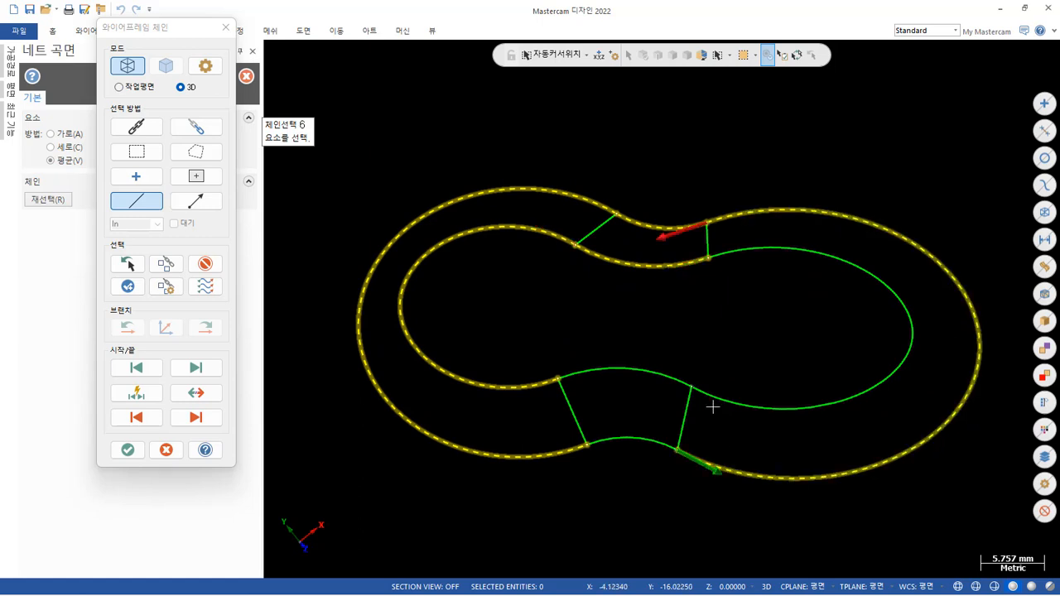
left_click(714, 401)
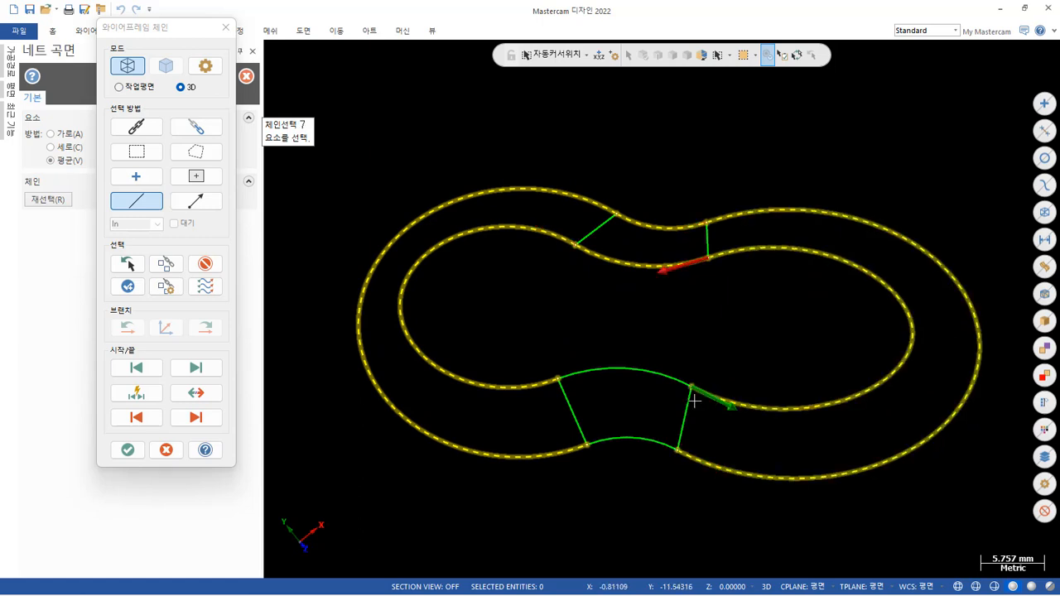
left_click(601, 439)
left_click(585, 374)
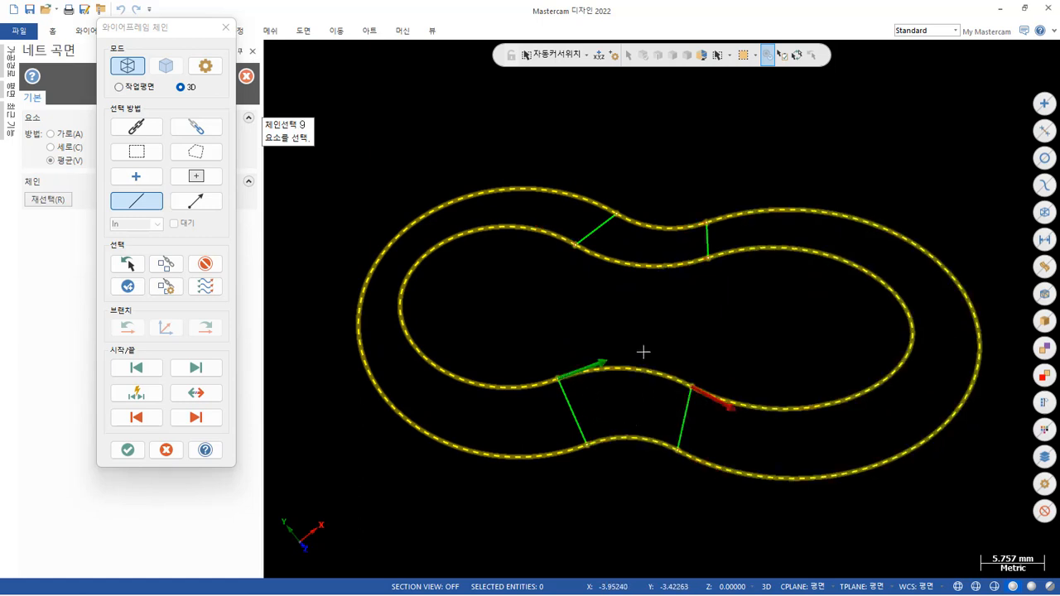
Try to generate the net surface after adding the four connecting lines as single-entity chains.
mouse_move(643, 352)
middle_mouse_down()
mouse_move(667, 303)
mouse_move(566, 243)
mouse_move(549, 265)
mouse_move(561, 287)
middle_mouse_up()
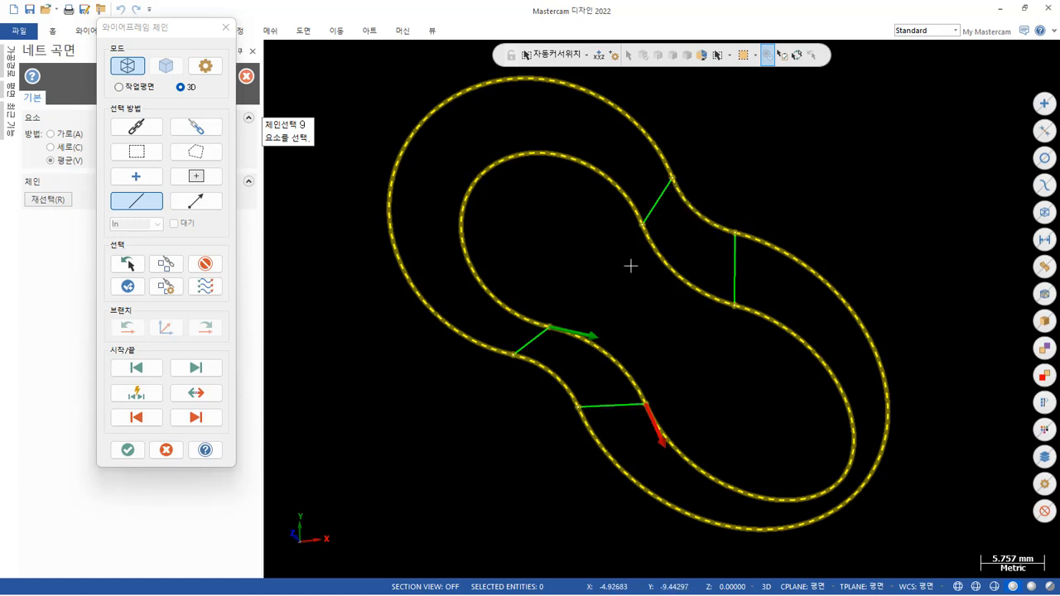
left_click(646, 211)
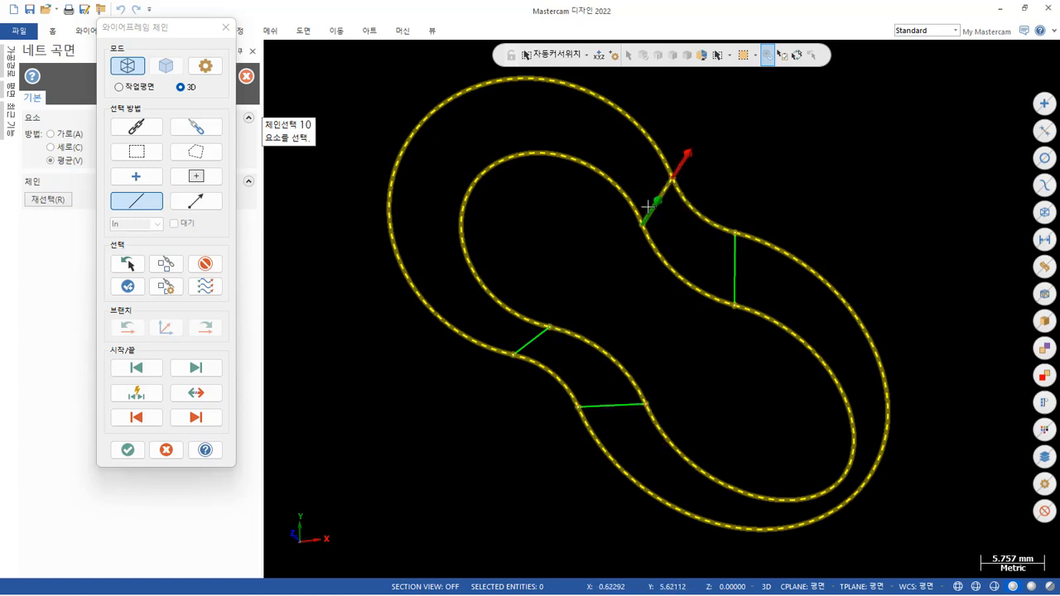
left_click(734, 277)
left_click(630, 405)
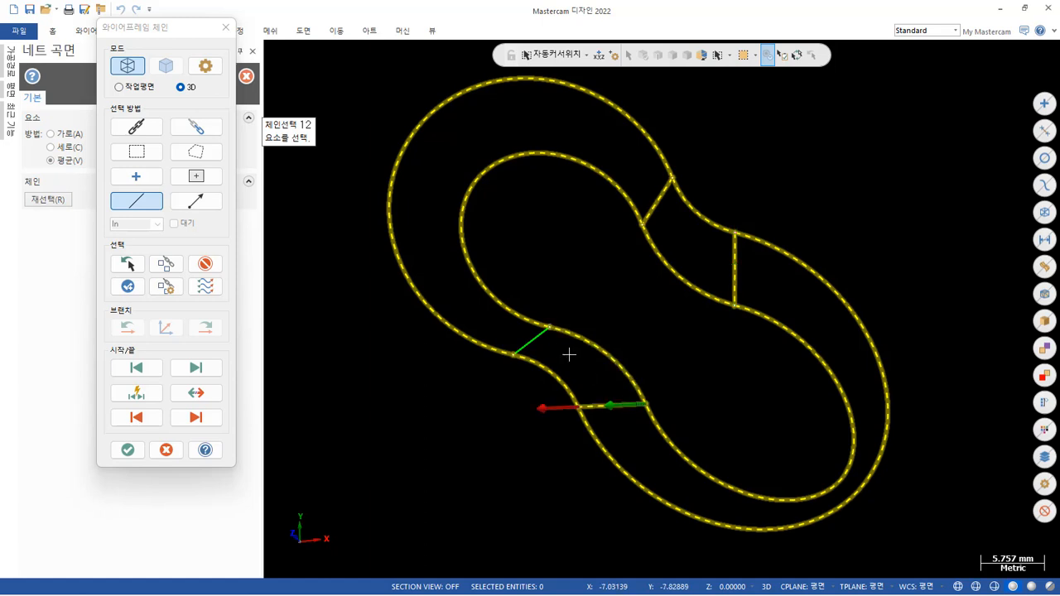
left_click(532, 339)
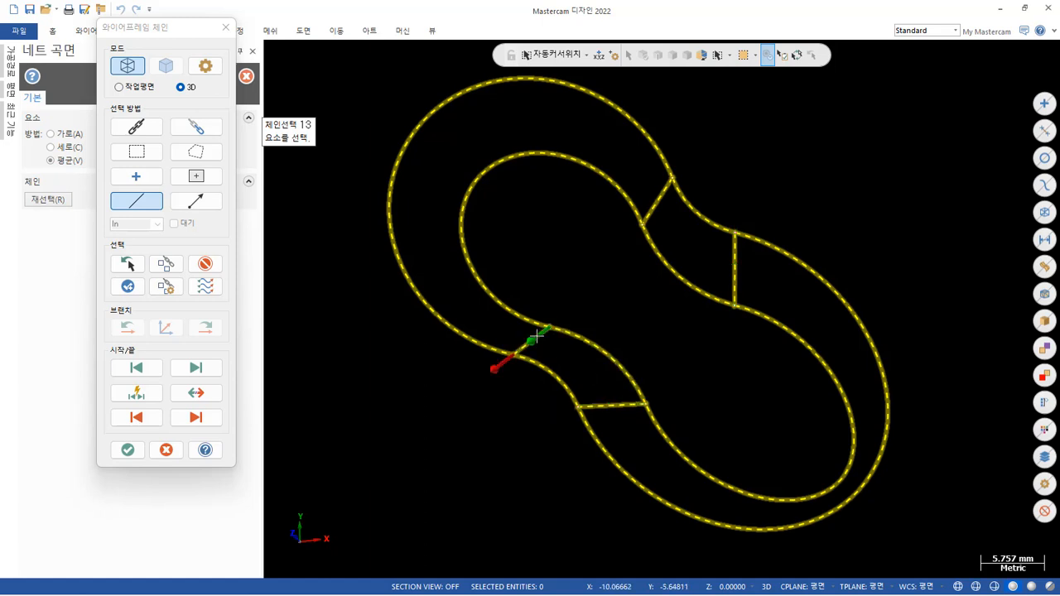
left_click(127, 450)
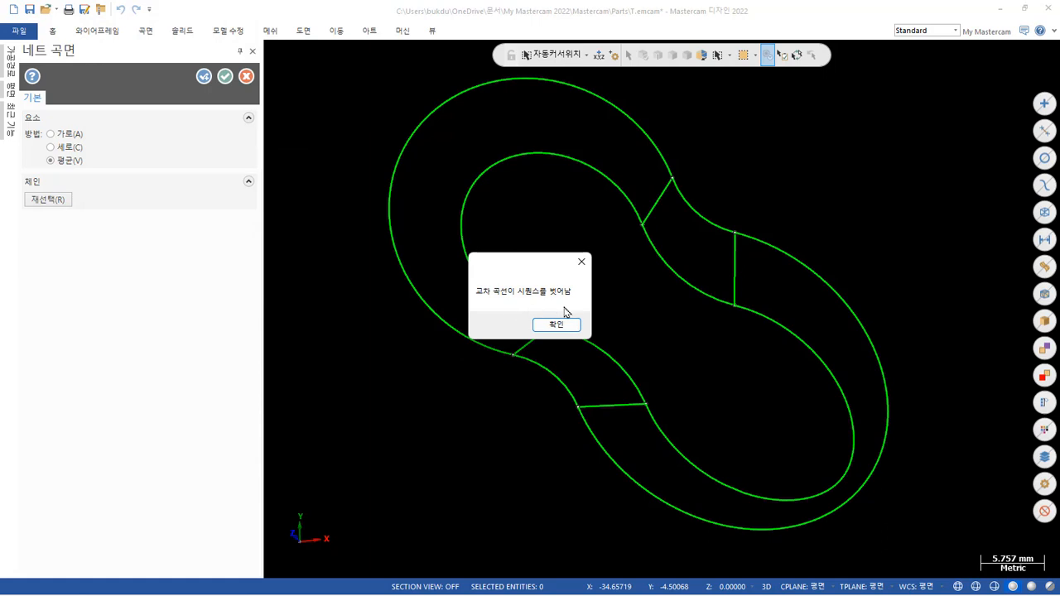
left_click(568, 324)
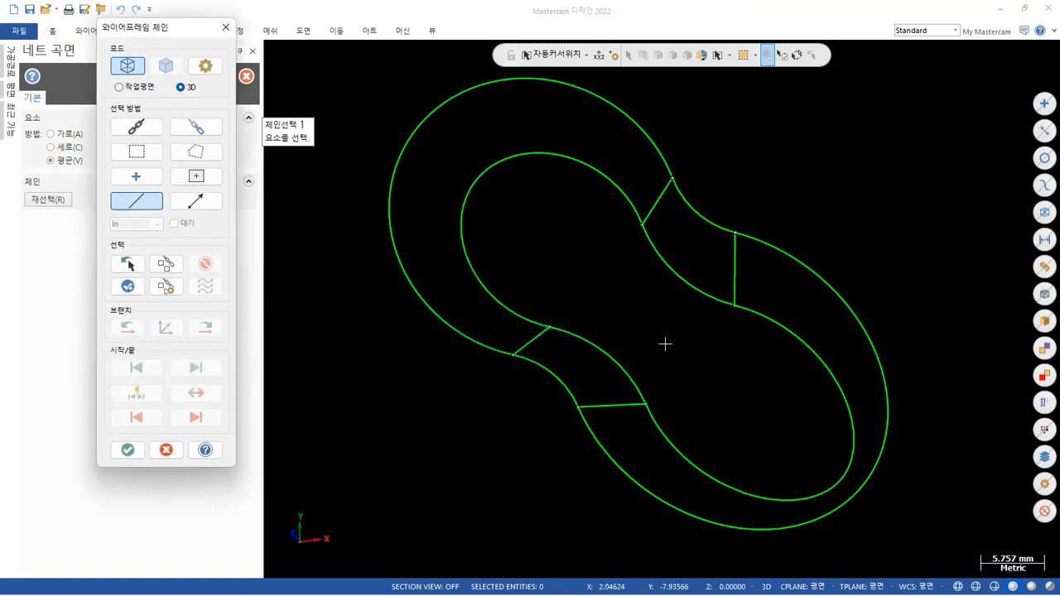
Create a net surface over one concave waist section by window-chaining its two arcs and two connecting lines.
mouse_move(665, 344)
middle_mouse_down()
mouse_move(679, 308)
mouse_move(738, 260)
mouse_move(790, 270)
mouse_move(802, 298)
mouse_move(800, 260)
mouse_move(616, 297)
mouse_move(627, 306)
mouse_move(687, 253)
mouse_move(744, 265)
mouse_move(776, 334)
mouse_move(771, 360)
mouse_move(773, 347)
middle_mouse_up()
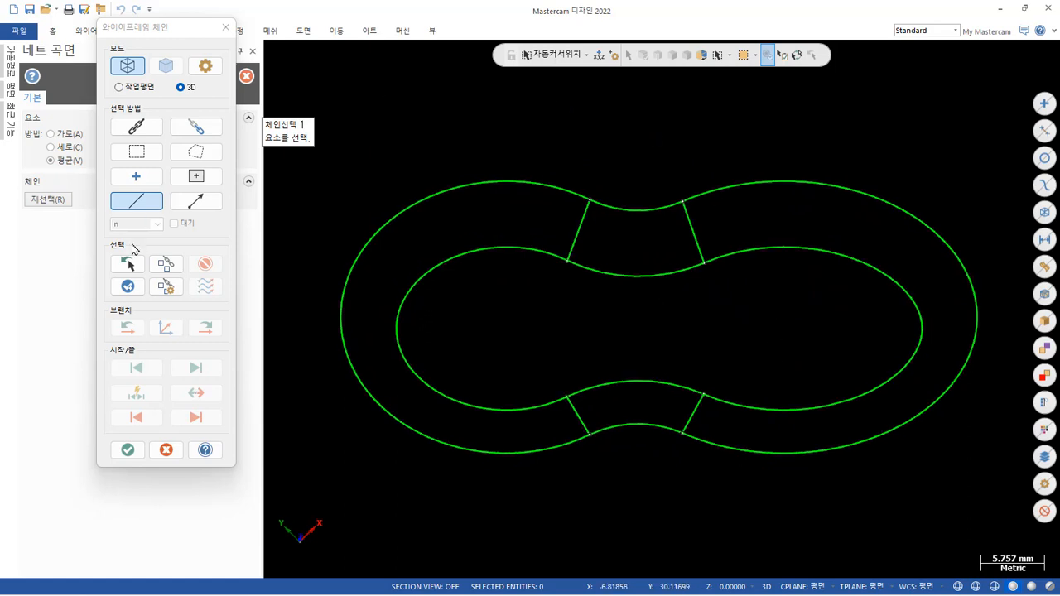
left_click(154, 161)
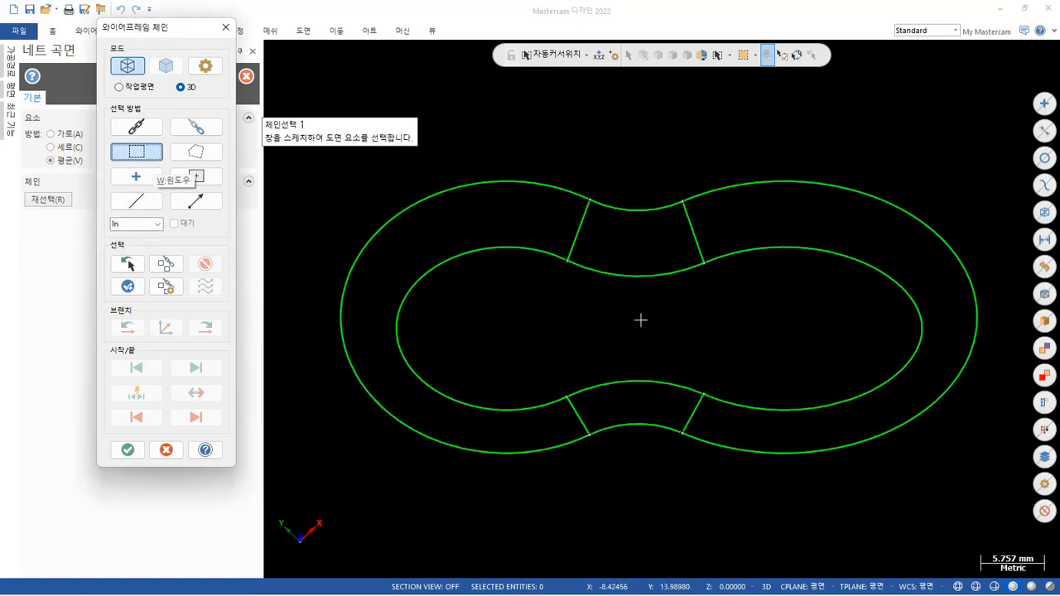
left_click_drag(533, 331, 735, 524)
left_click(712, 490)
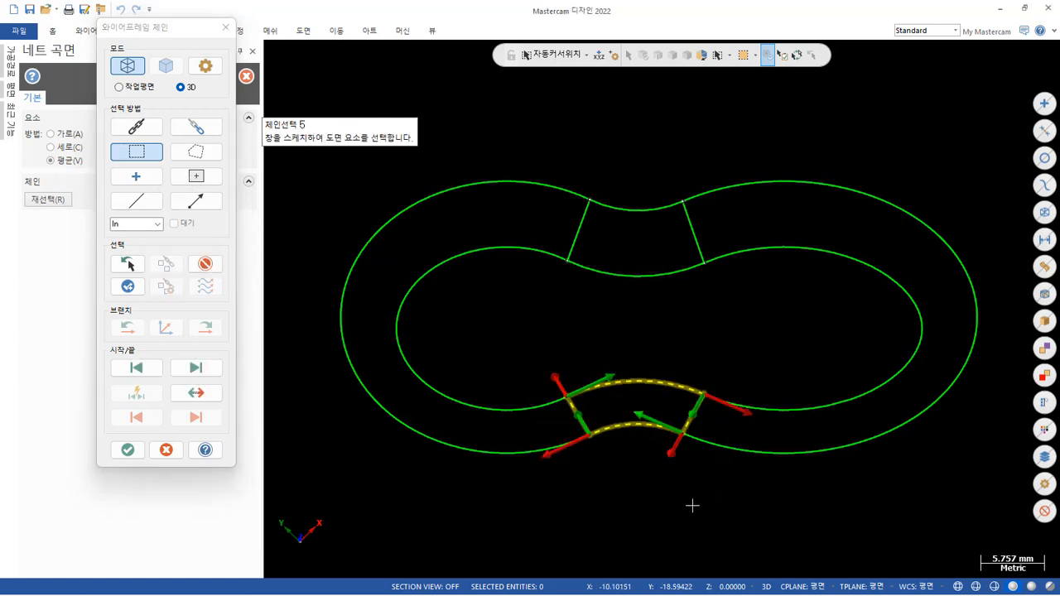
left_click(128, 451)
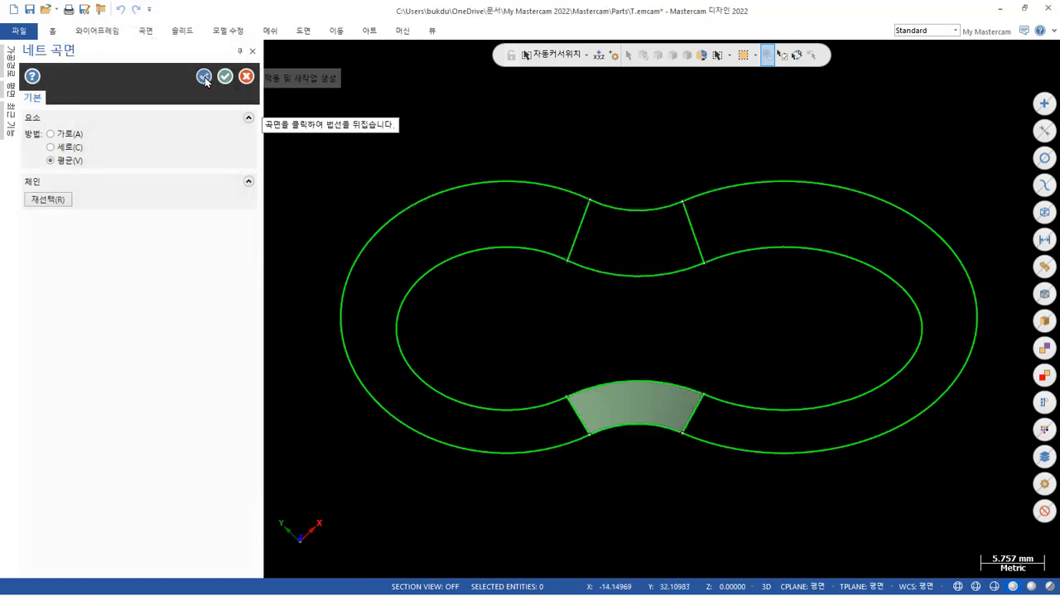
left_click(204, 80)
Create a net surface over the opposite concave waist section, window-chaining its two arcs and two connecting lines.
left_click_drag(518, 150, 735, 327)
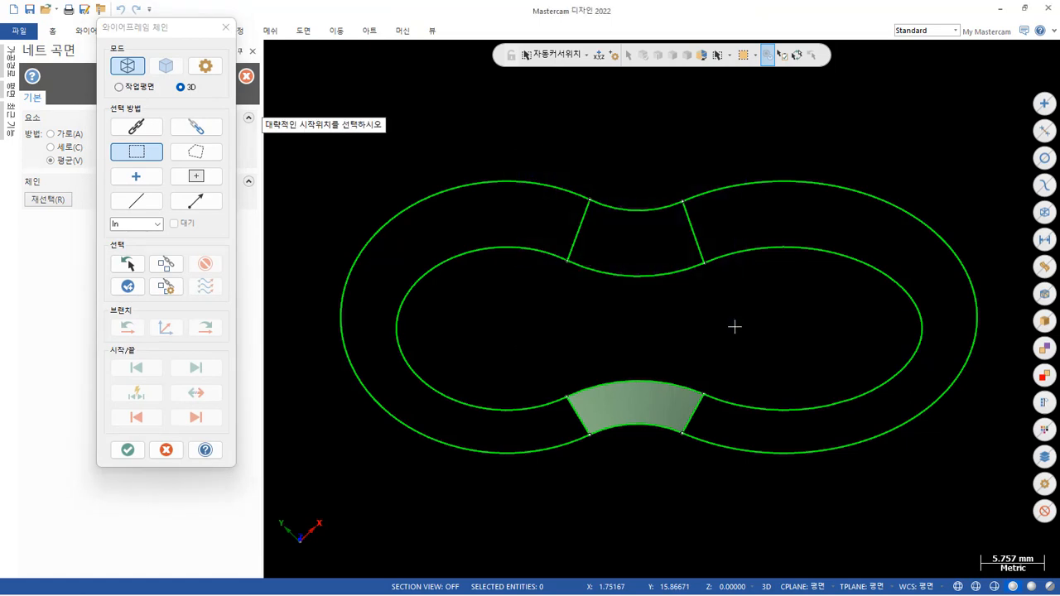
left_click(704, 291)
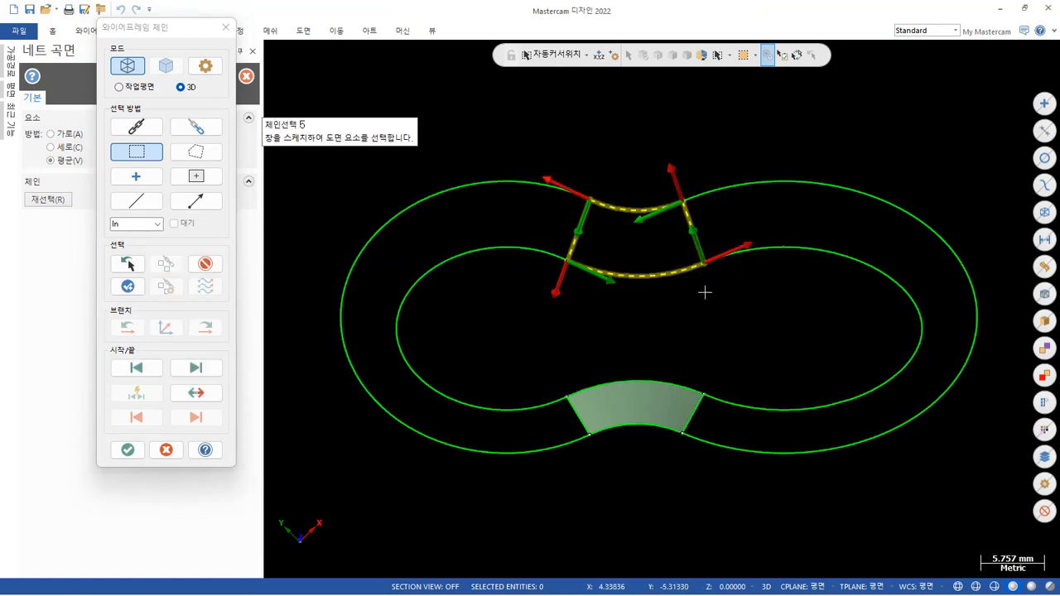
left_click(129, 451)
mouse_move(547, 286)
middle_mouse_down()
mouse_move(580, 249)
mouse_move(594, 163)
mouse_move(555, 144)
mouse_move(506, 144)
mouse_move(622, 234)
mouse_move(660, 304)
mouse_move(596, 230)
mouse_move(555, 272)
middle_mouse_up()
scroll(533, 303, "down", 1)
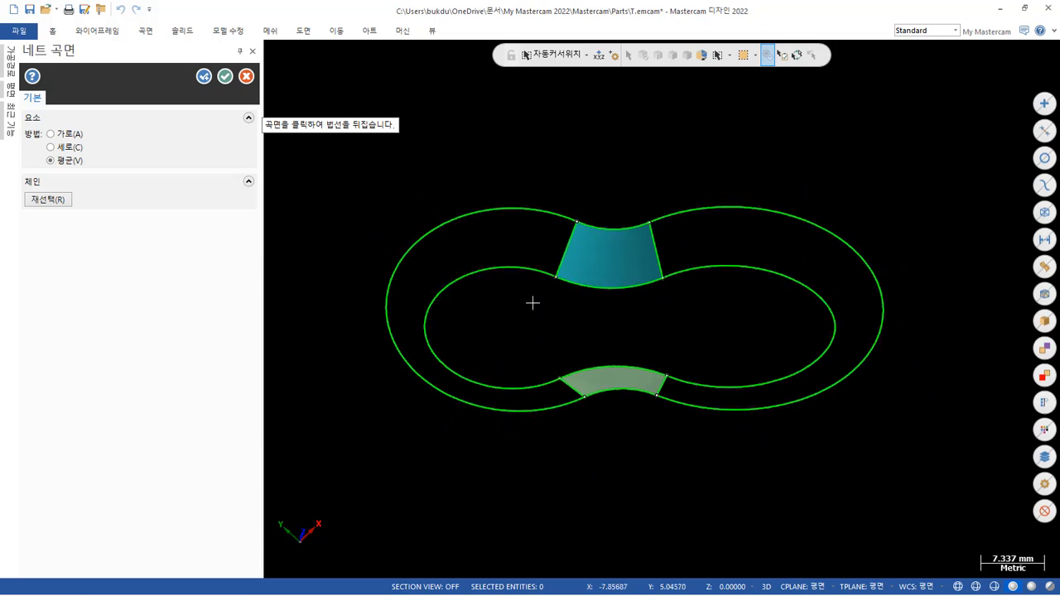
left_click(204, 76)
Create a net surface around the longer elliptical end by window-chaining its contours and connecting lines, and inspect the wall.
left_click_drag(627, 168, 911, 470)
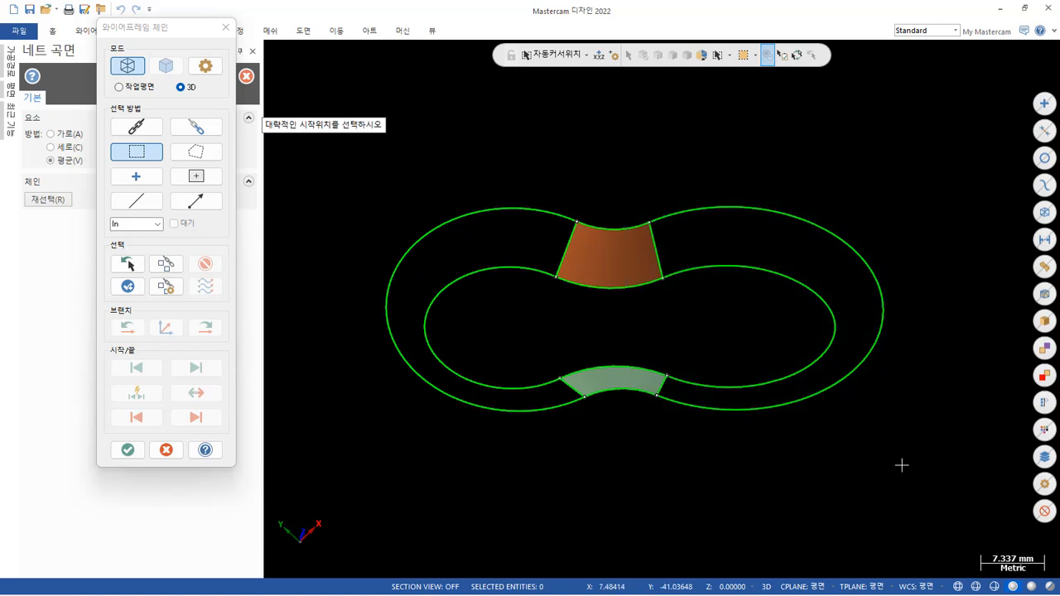
left_click(868, 405)
left_click(127, 451)
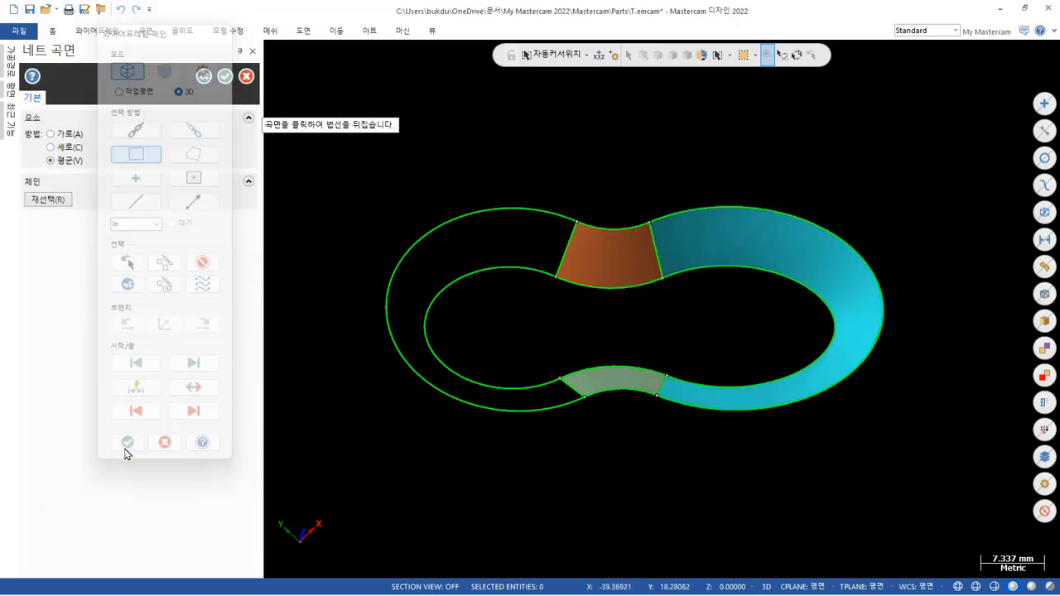
mouse_move(685, 457)
middle_mouse_down()
mouse_move(693, 449)
mouse_move(602, 262)
middle_mouse_up()
scroll(754, 186, "up", 5)
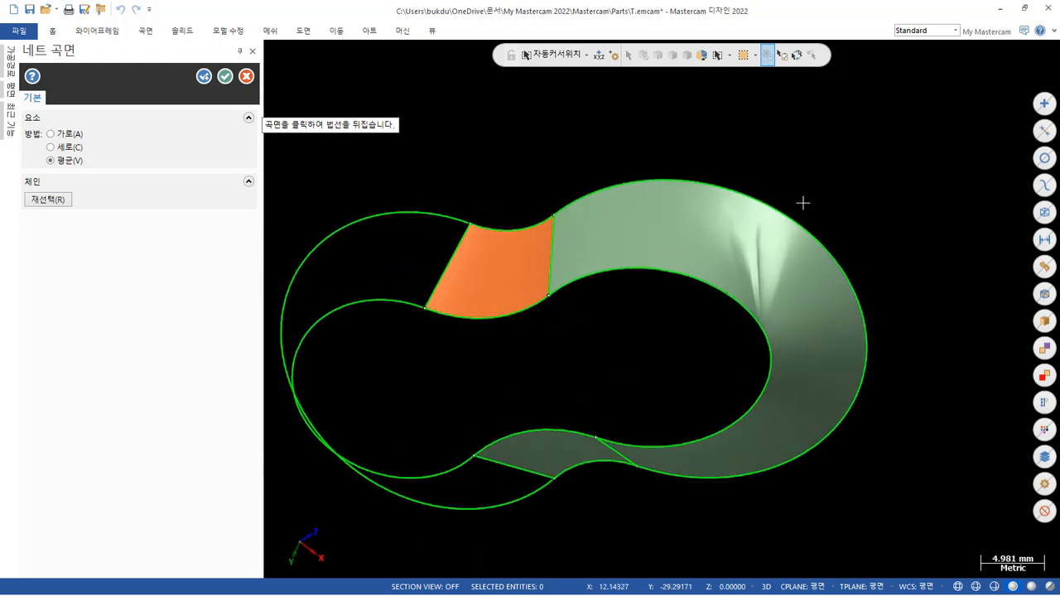
scroll(762, 285, "down", 3)
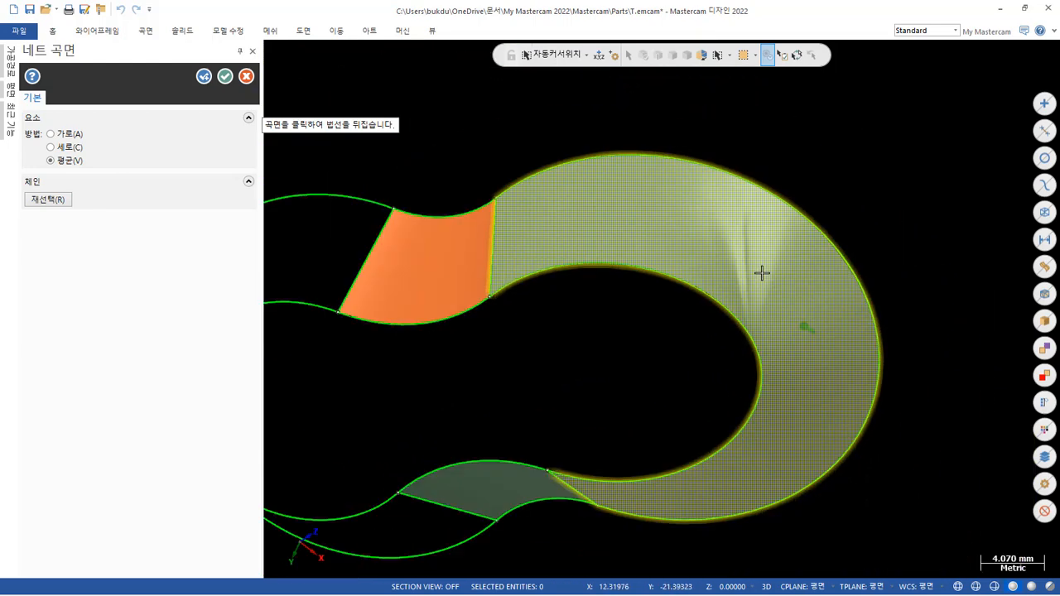
mouse_move(762, 277)
middle_mouse_down()
mouse_move(769, 341)
mouse_move(803, 353)
mouse_move(765, 381)
mouse_move(745, 369)
mouse_move(849, 318)
mouse_move(812, 356)
mouse_move(880, 370)
mouse_move(698, 320)
mouse_move(422, 132)
mouse_move(554, 173)
mouse_move(525, 289)
mouse_move(610, 293)
mouse_move(605, 349)
mouse_move(523, 339)
mouse_move(518, 320)
mouse_move(580, 435)
mouse_move(526, 278)
middle_mouse_up()
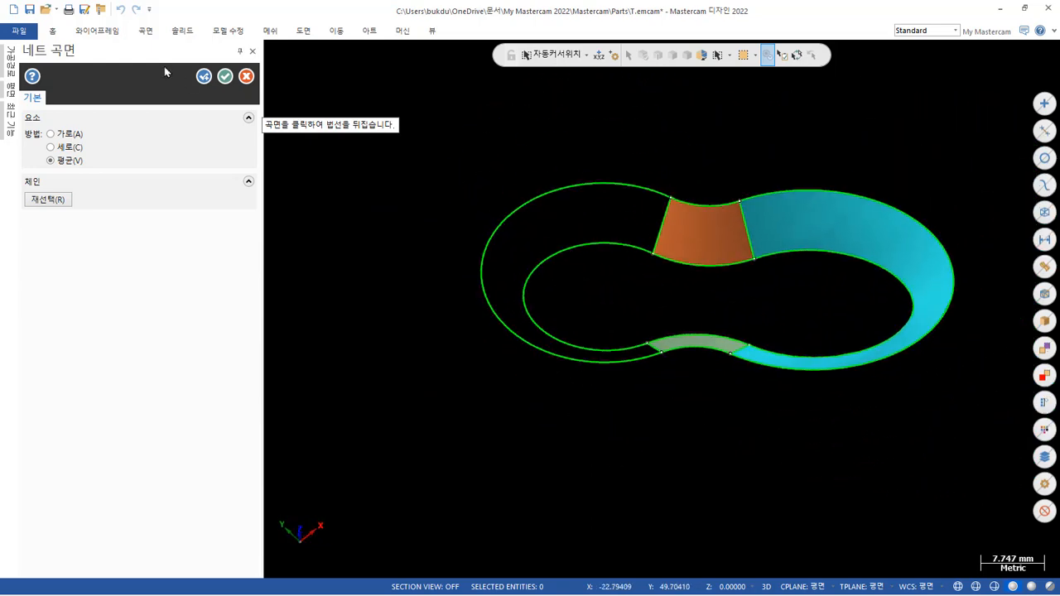
left_click(204, 76)
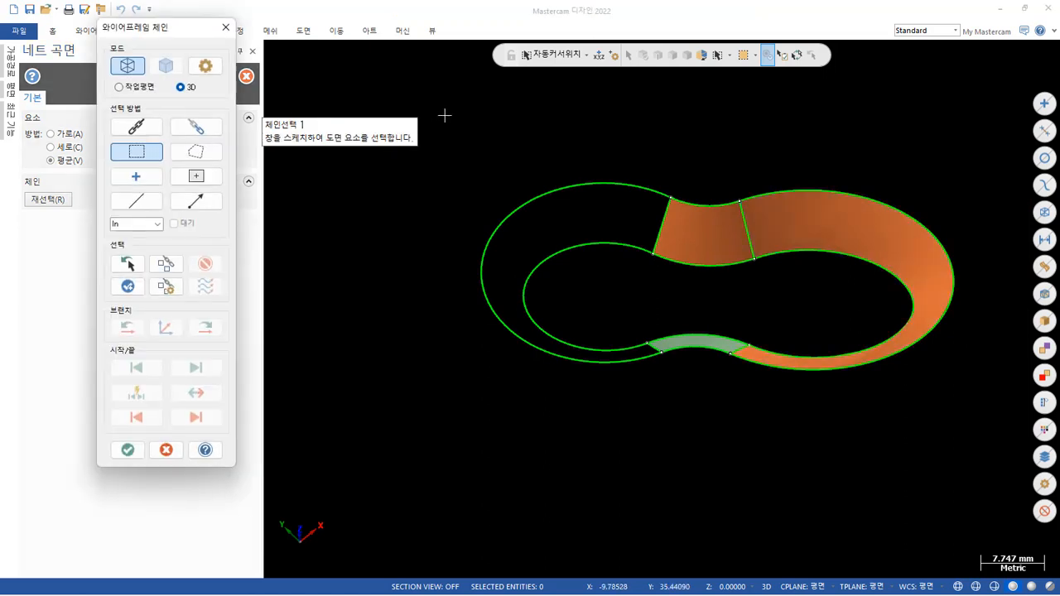
Create a net surface around the shorter elliptical end by window-chaining its contours and connecting lines, then finish the net surface command.
left_click_drag(445, 115, 532, 270)
left_click_drag(665, 412, 690, 436)
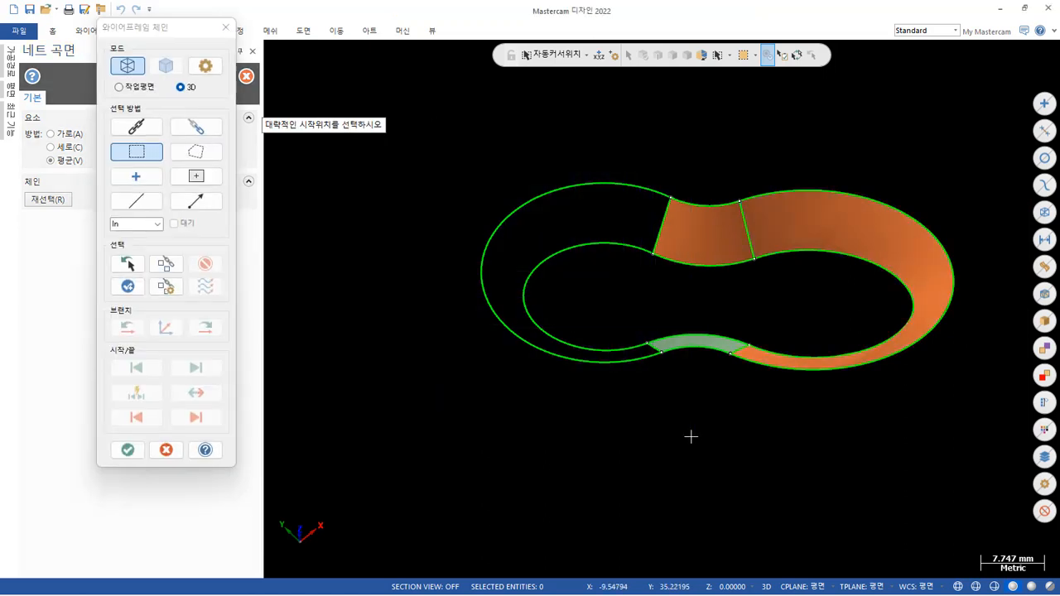
left_click(625, 424)
left_click(138, 447)
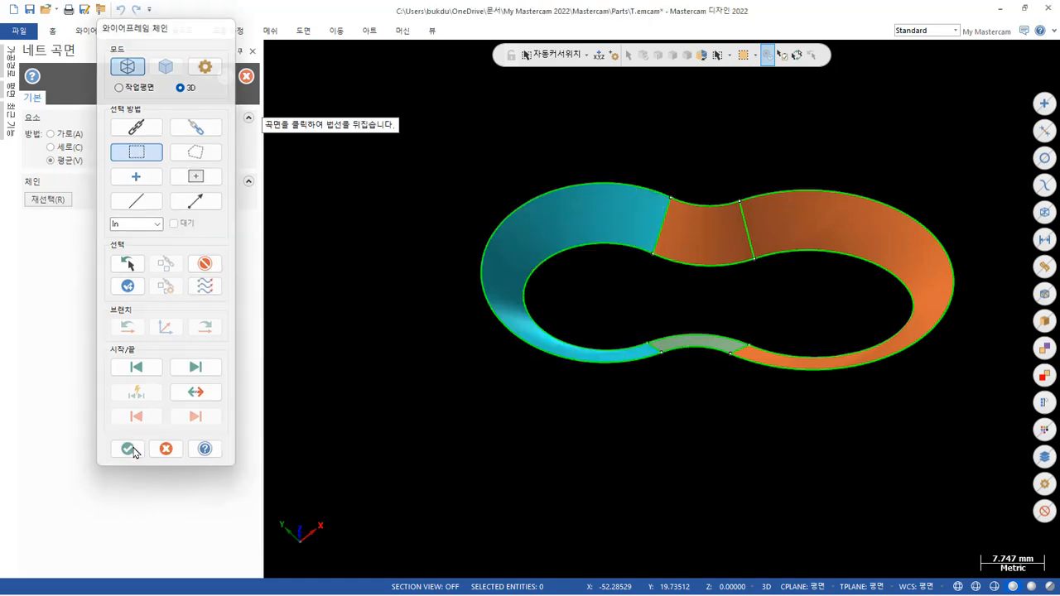
scroll(534, 398, "up", 1)
mouse_move(700, 447)
middle_mouse_down()
mouse_move(617, 306)
mouse_move(642, 207)
mouse_move(728, 179)
mouse_move(745, 156)
mouse_move(637, 182)
mouse_move(620, 157)
mouse_move(649, 121)
mouse_move(992, 414)
mouse_move(864, 400)
mouse_move(914, 419)
mouse_move(913, 442)
mouse_move(837, 440)
mouse_move(778, 406)
middle_mouse_up()
scroll(686, 398, "up", 3)
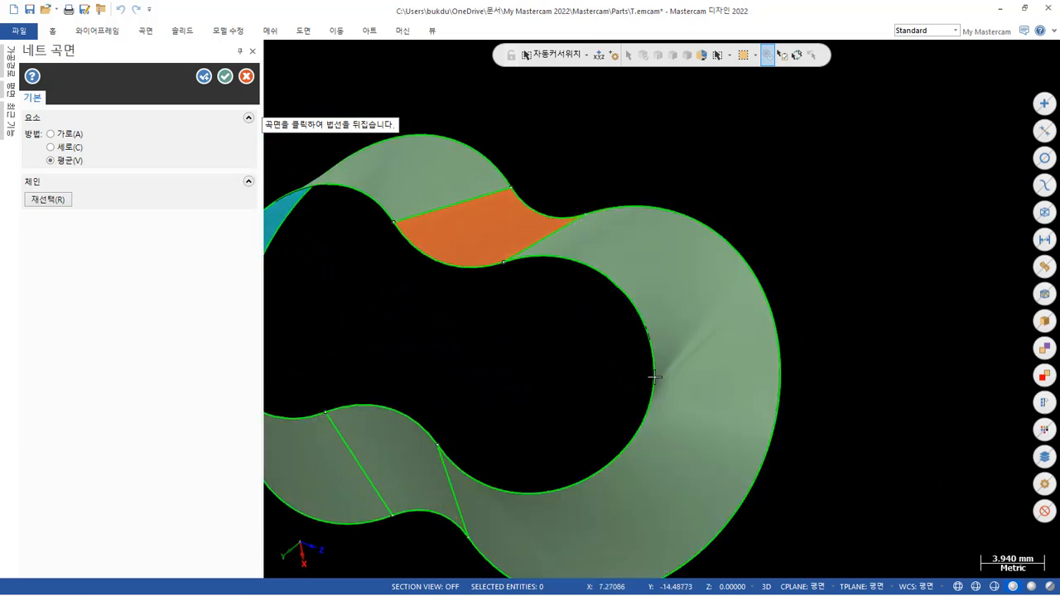
scroll(820, 295, "down", 4)
mouse_move(844, 293)
middle_mouse_down()
mouse_move(804, 289)
mouse_move(828, 289)
mouse_move(942, 398)
mouse_move(932, 479)
mouse_move(982, 350)
mouse_move(987, 268)
mouse_move(890, 309)
mouse_move(820, 310)
mouse_move(790, 293)
mouse_move(892, 227)
mouse_move(927, 241)
mouse_move(932, 294)
middle_mouse_up()
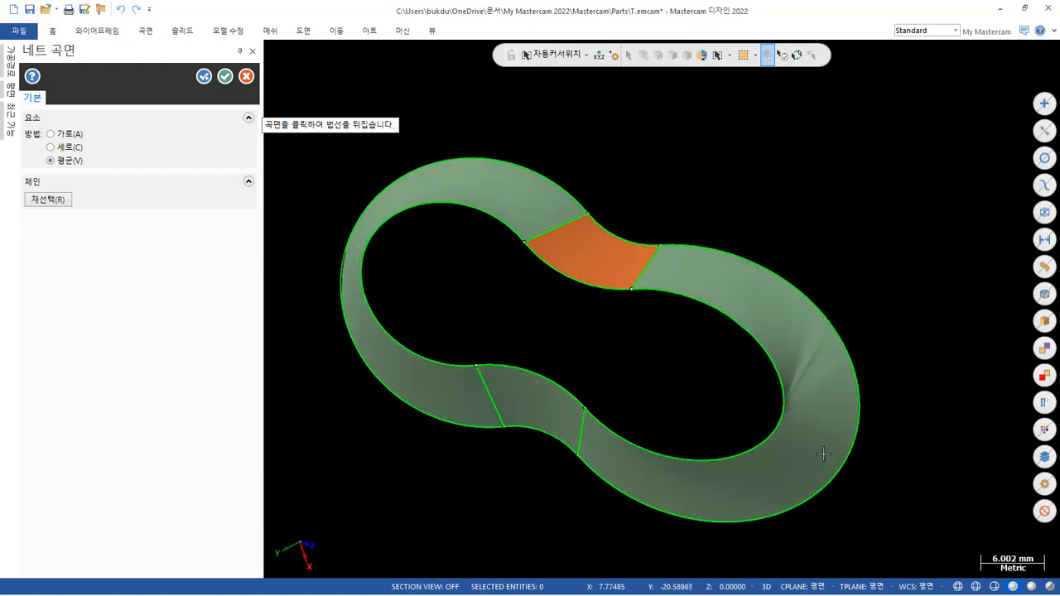
left_click(226, 76)
Delete the net surface around the longer elliptical end, keeping its boundary curves.
mouse_move(461, 174)
middle_mouse_down()
mouse_move(707, 273)
mouse_move(767, 248)
mouse_move(792, 199)
mouse_move(596, 296)
mouse_move(601, 173)
mouse_move(608, 257)
middle_mouse_up()
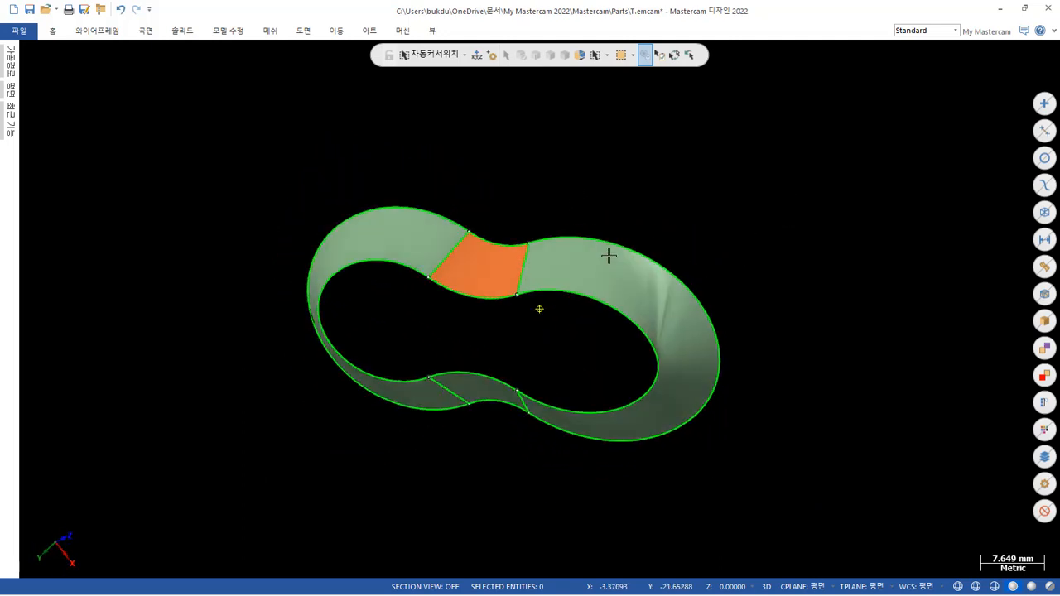
left_click(658, 261)
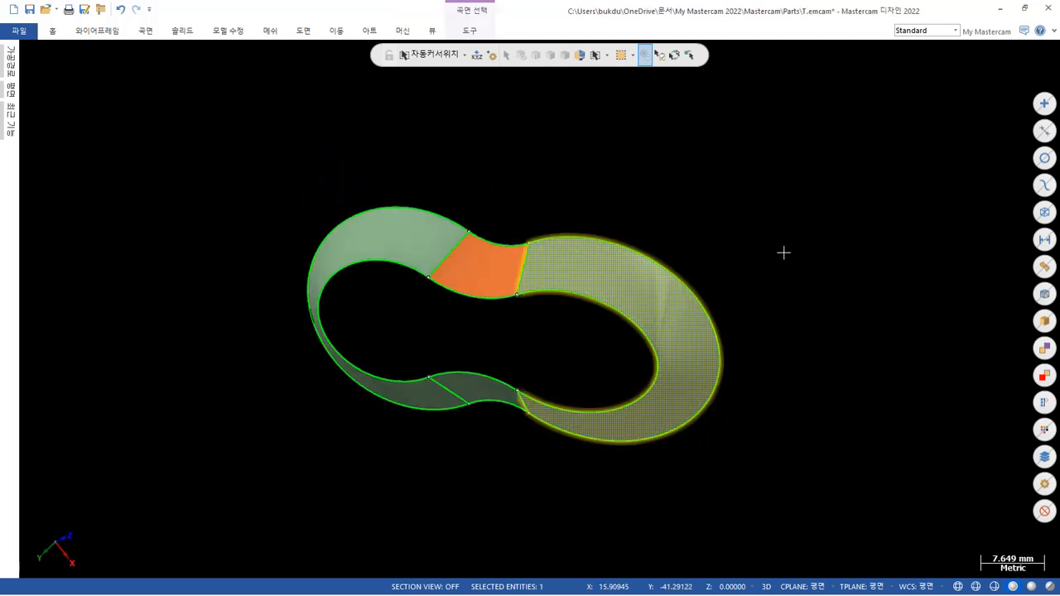
key("Delete")
middle_click_drag(759, 331, 788, 284)
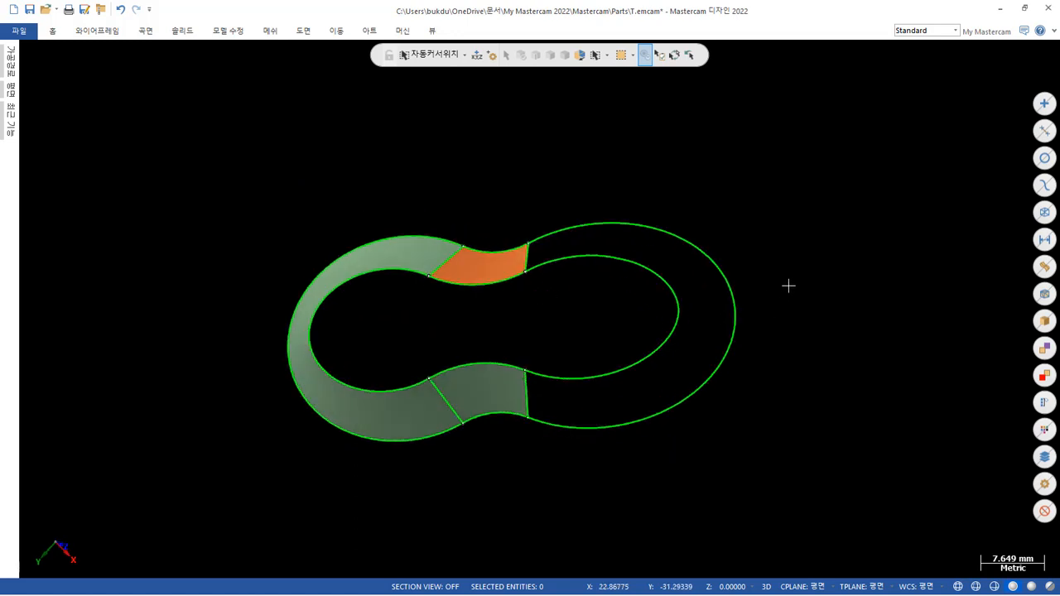
Draw a connecting line about 7.8 mm long between the tips of the inner and outer curves at the longer elliptical end.
scroll(686, 197, "up", 2)
left_click(75, 33)
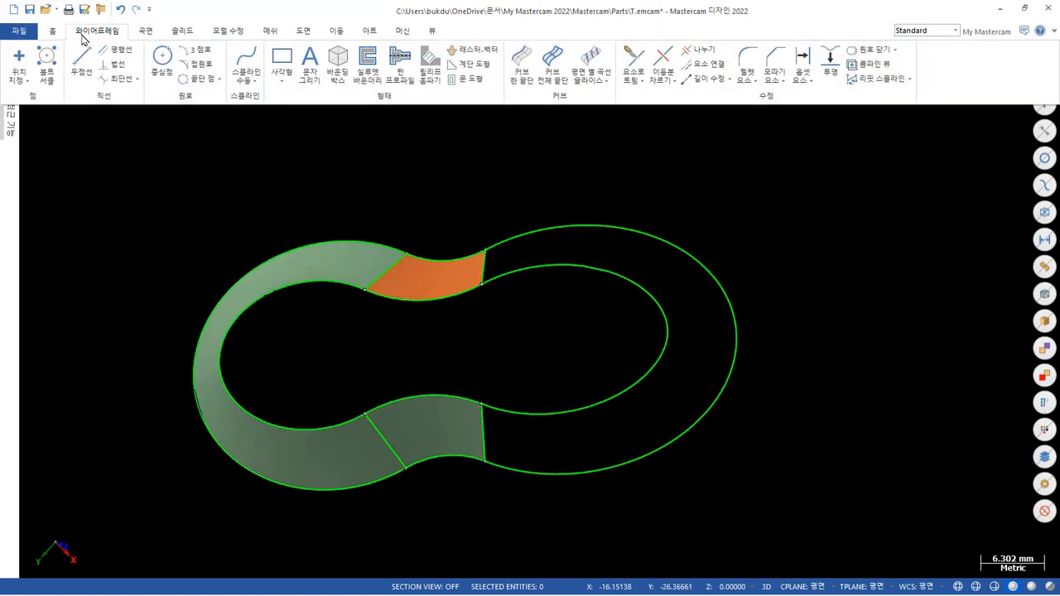
left_click(83, 59)
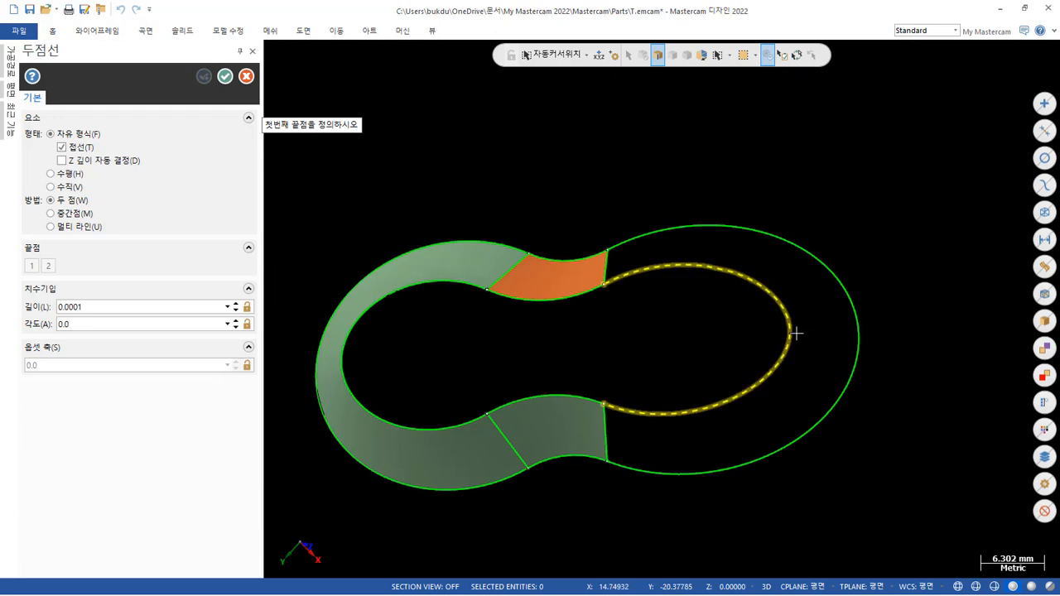
left_click(794, 332)
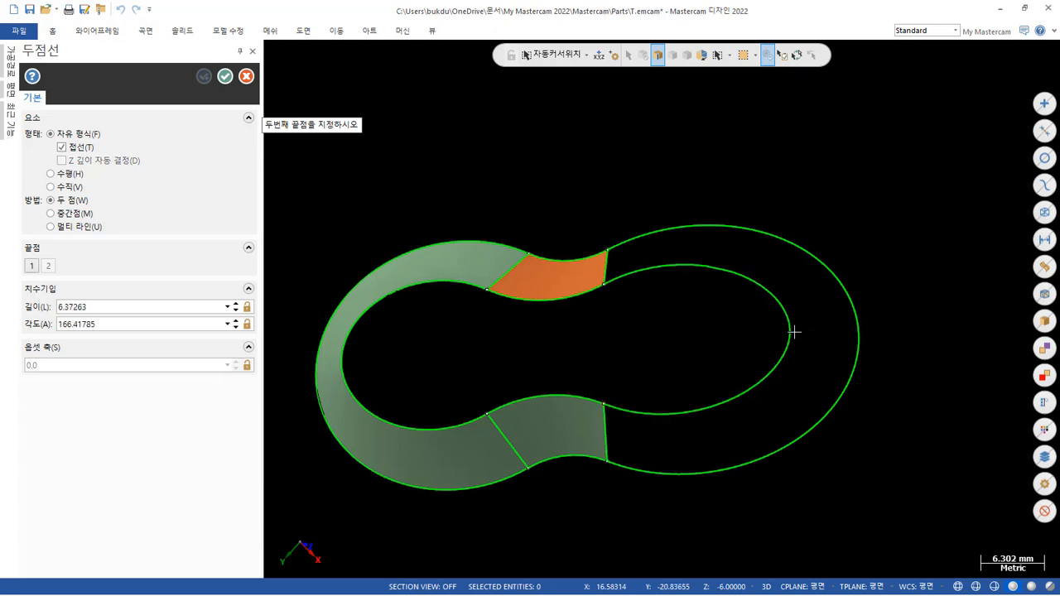
left_click(858, 335)
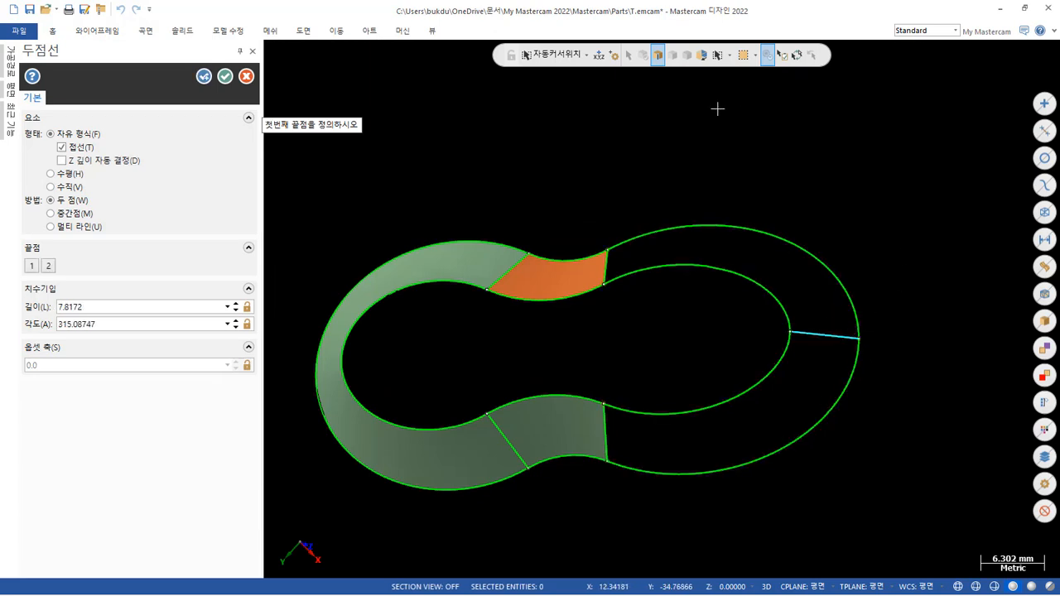
left_click(228, 79)
Break the outer and inner curves of the longer elliptical end in two at the endpoints of the tip connecting line.
middle_click_drag(561, 218, 748, 472)
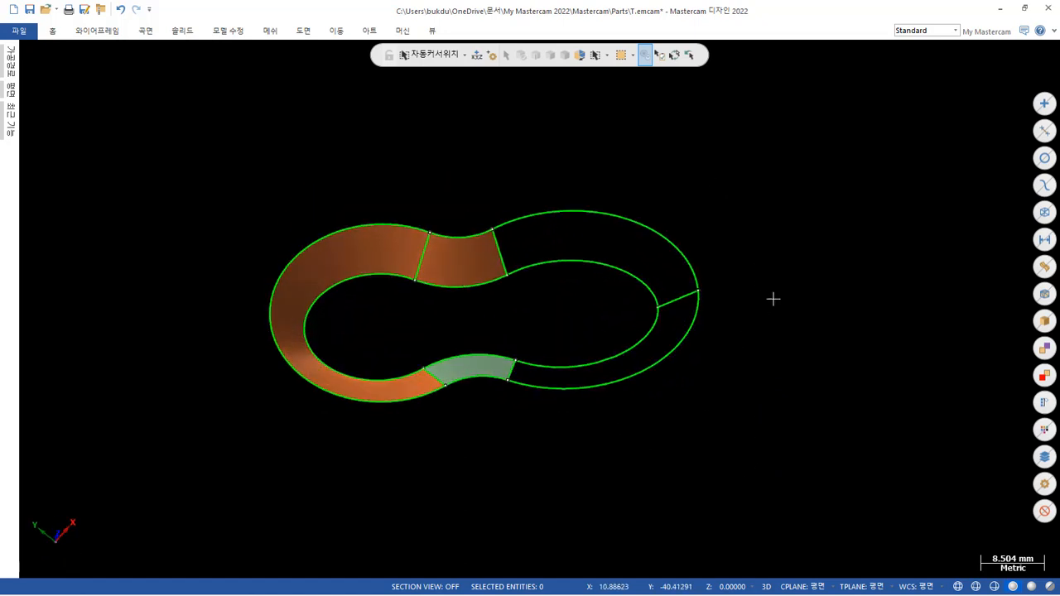
scroll(746, 243, "up", 1)
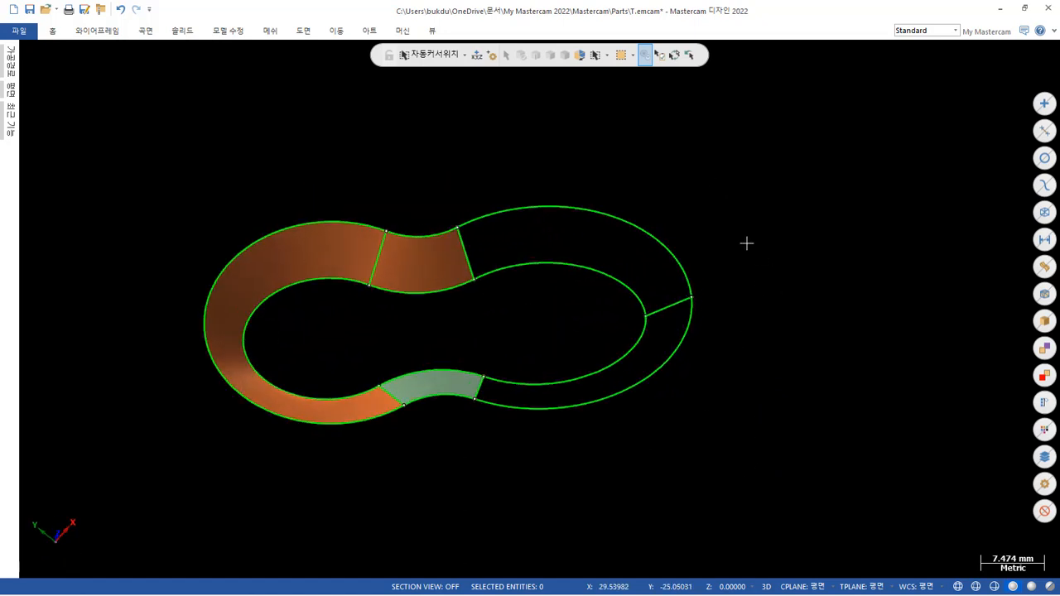
left_click(111, 30)
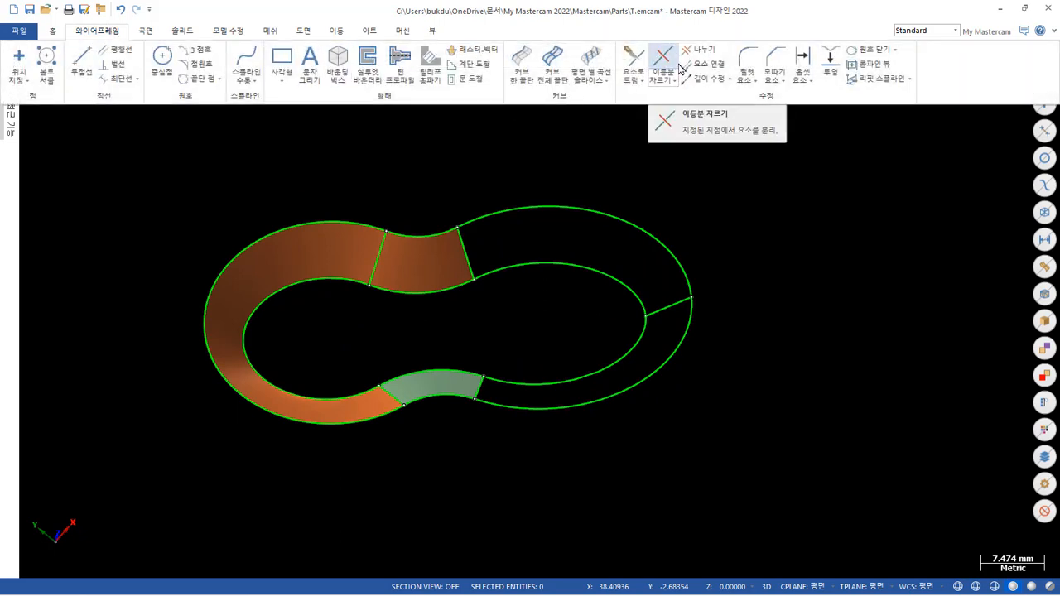
left_click(673, 65)
left_click(672, 255)
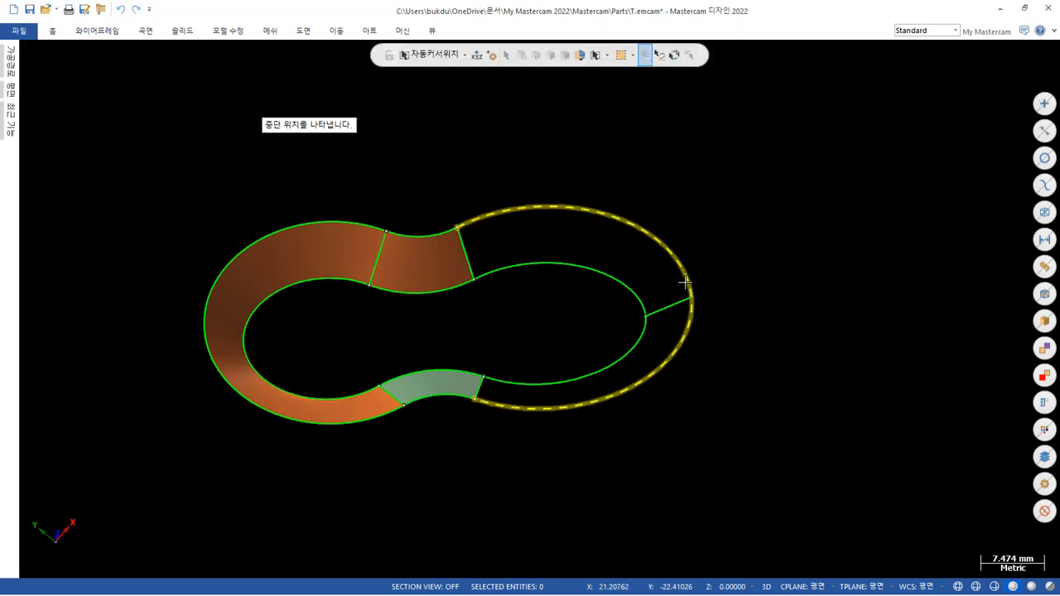
left_click(691, 298)
left_click(643, 300)
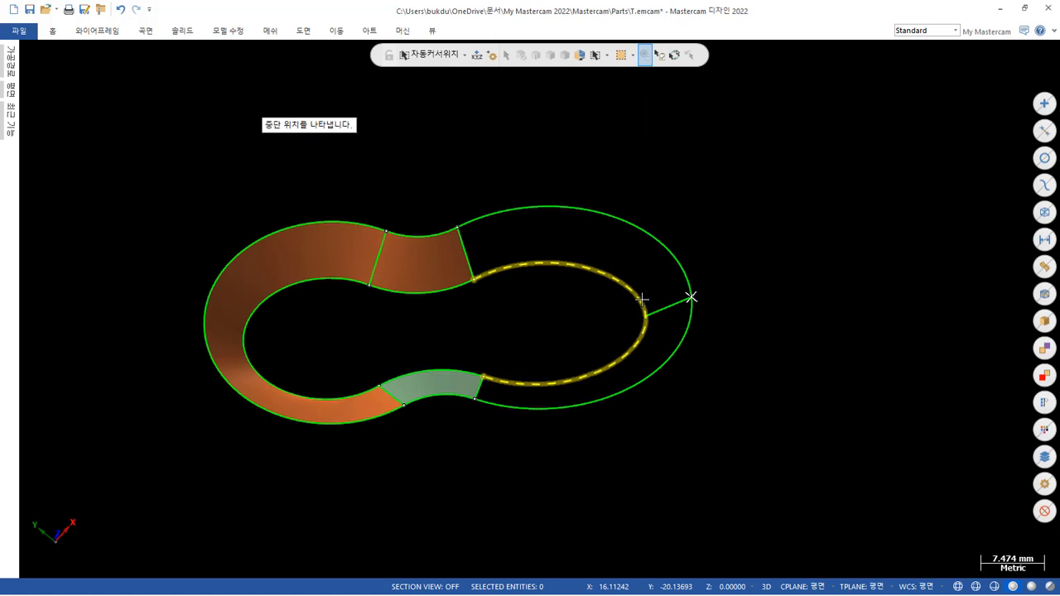
left_click(646, 316)
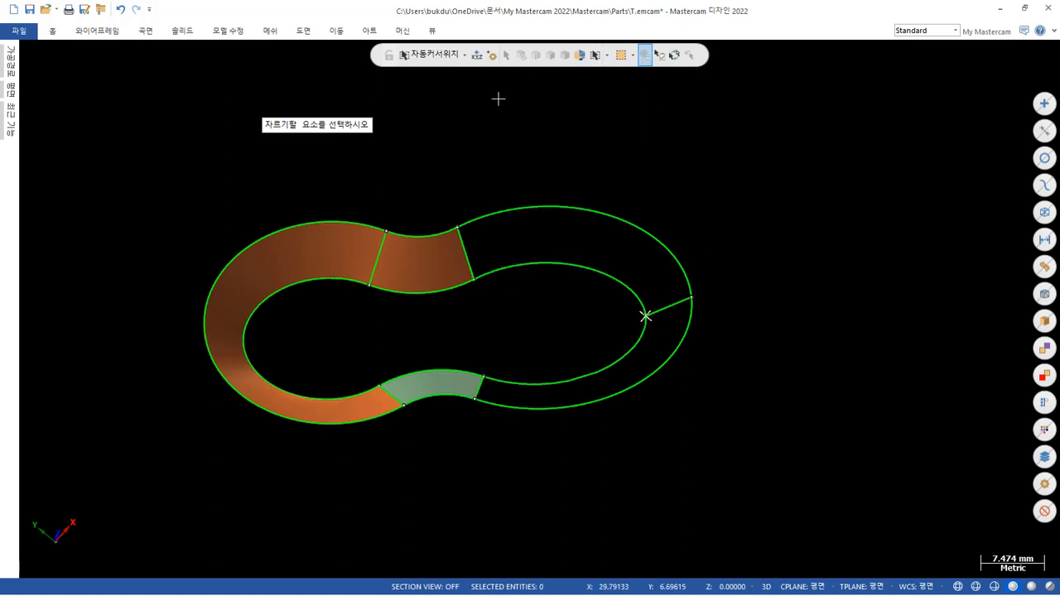
Try one net surface over the whole longer elliptical end, window-chaining its split contours and three connecting lines, and inspect the wall.
mouse_move(666, 135)
middle_mouse_down()
mouse_move(620, 142)
mouse_move(684, 171)
mouse_move(703, 166)
middle_mouse_up()
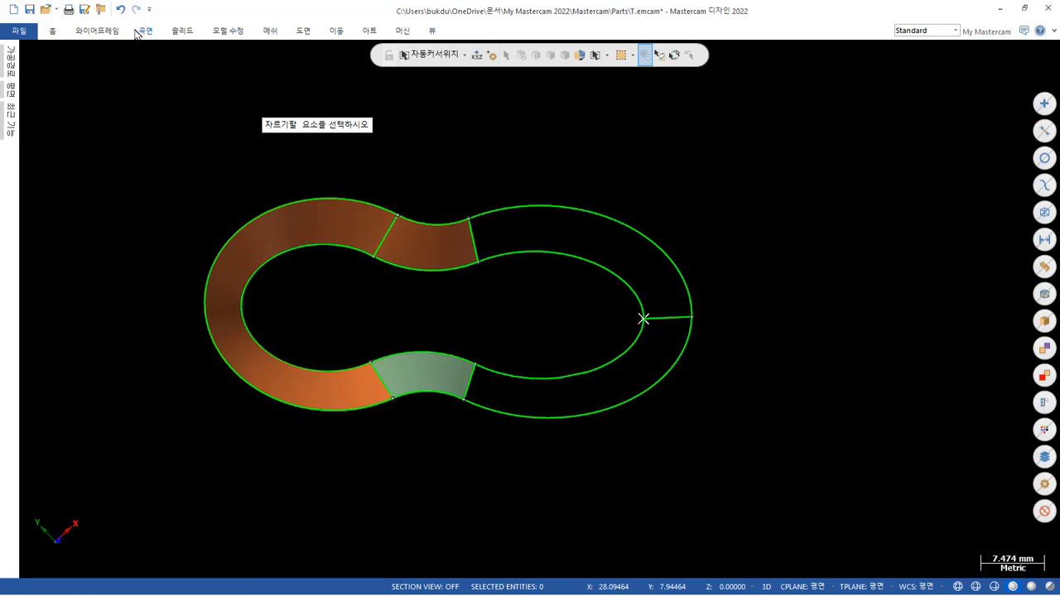
left_click(139, 33)
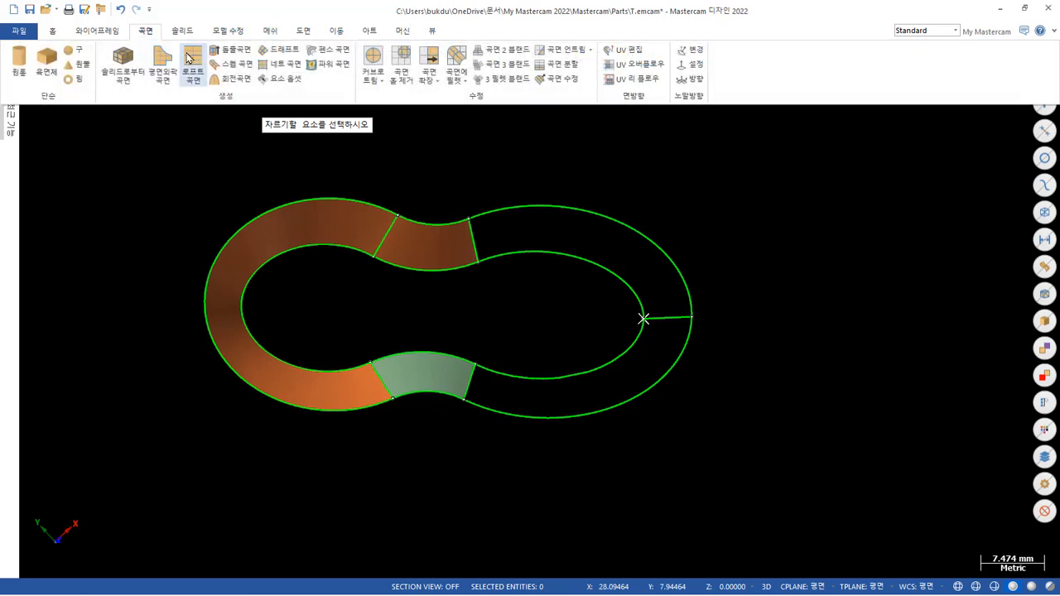
left_click(286, 65)
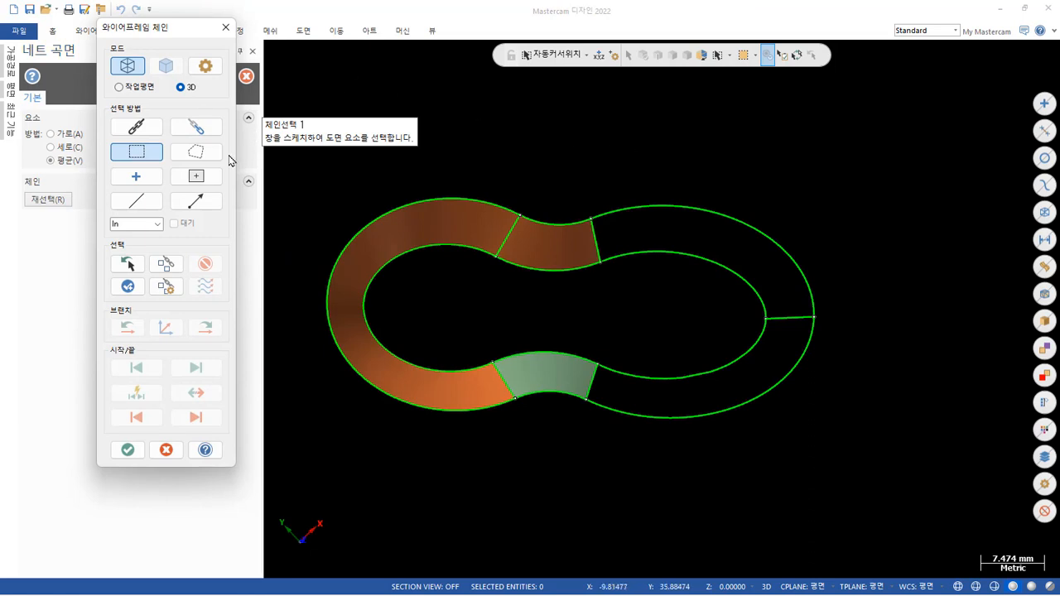
left_click_drag(562, 166, 601, 218)
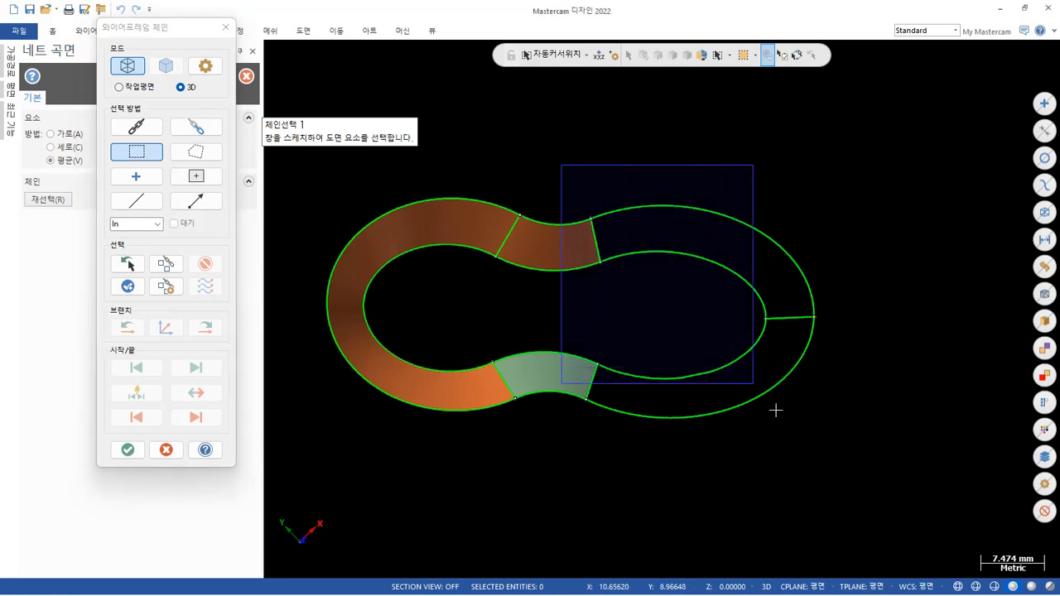
left_click_drag(775, 409, 882, 507)
left_click(836, 291)
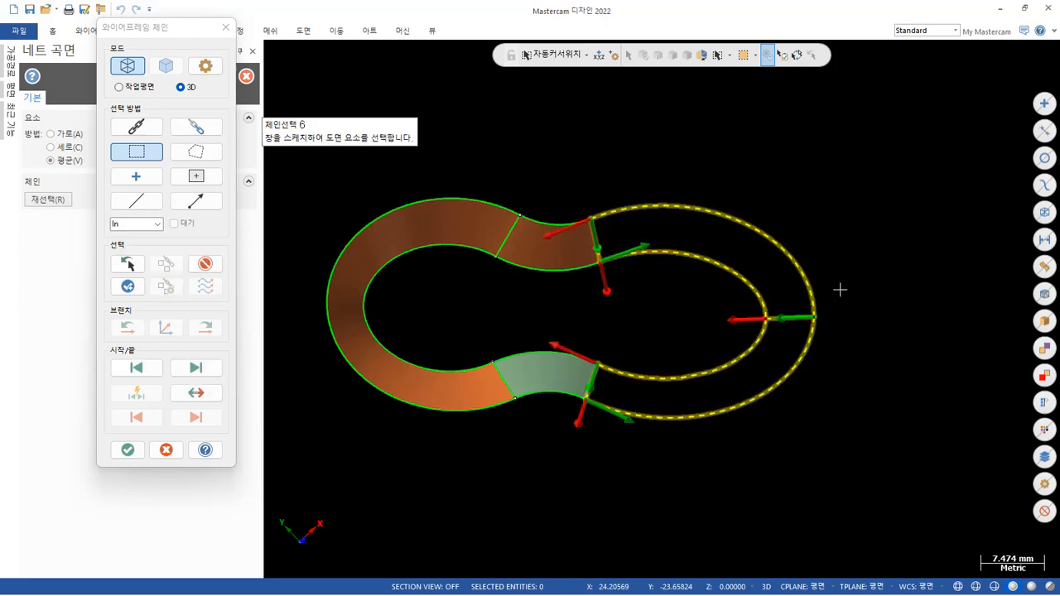
left_click(126, 450)
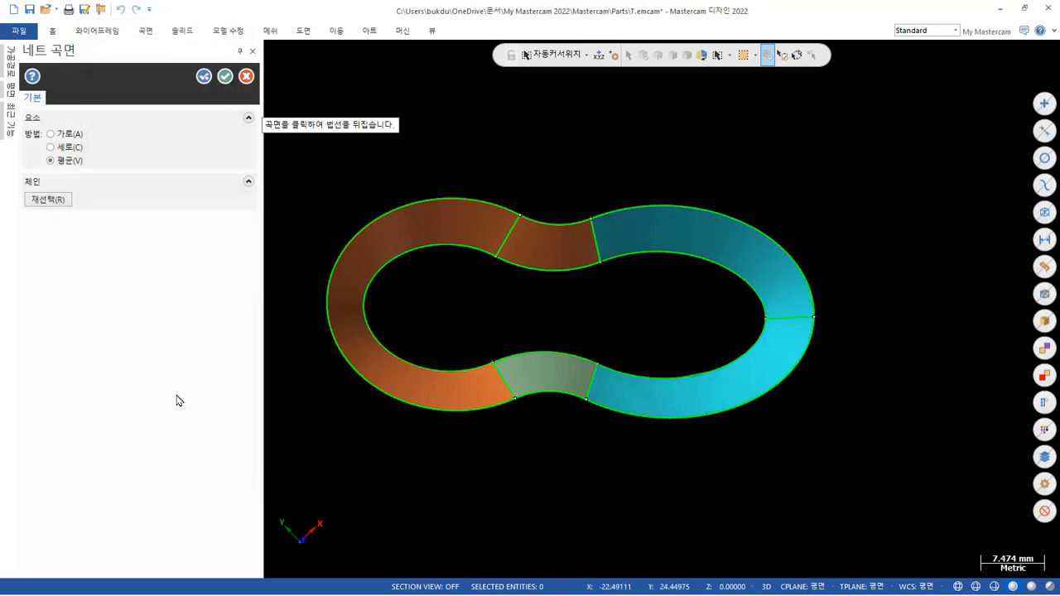
mouse_move(697, 466)
middle_mouse_down()
mouse_move(707, 480)
mouse_move(745, 365)
mouse_move(757, 253)
mouse_move(651, 208)
mouse_move(761, 220)
mouse_move(810, 267)
mouse_move(802, 225)
mouse_move(757, 166)
mouse_move(721, 157)
mouse_move(741, 150)
mouse_move(798, 215)
mouse_move(497, 265)
middle_mouse_up()
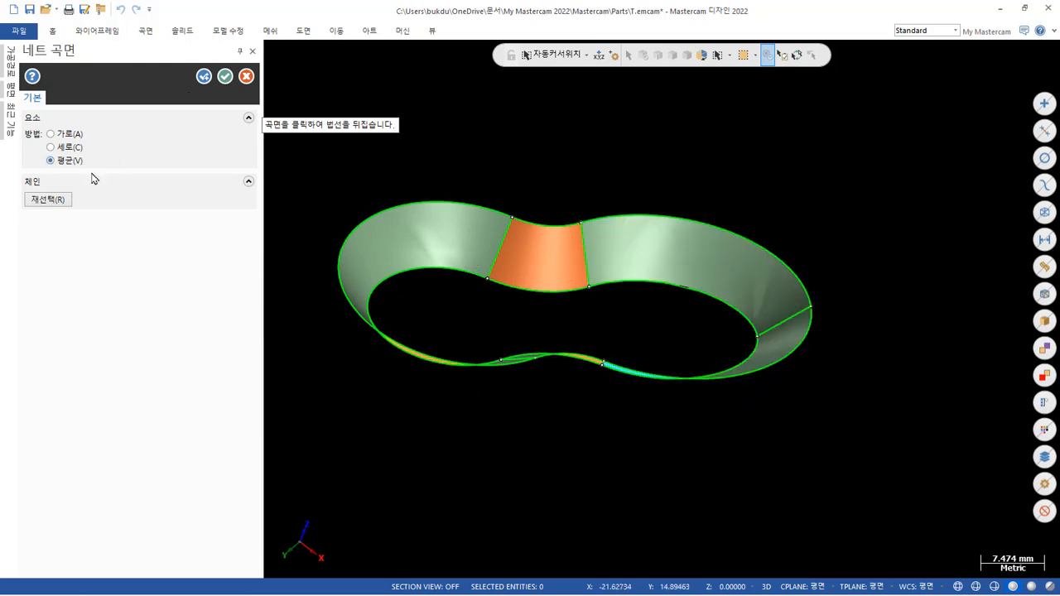
Try reselecting the chains for a net surface over only one half of the longer elliptical end, and inspect its shading.
left_click(48, 204)
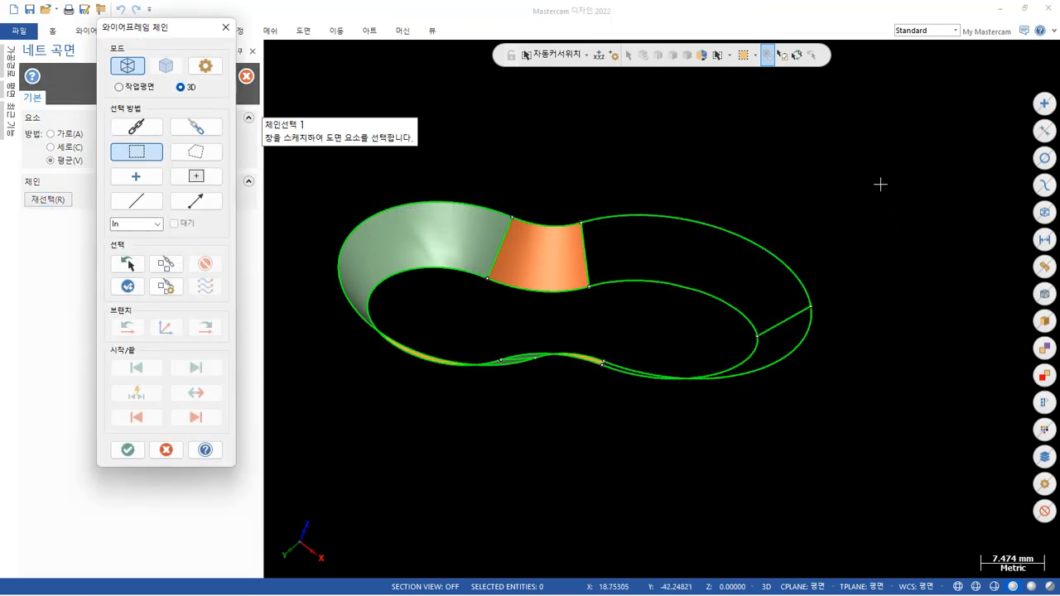
middle_click_drag(890, 199, 839, 382)
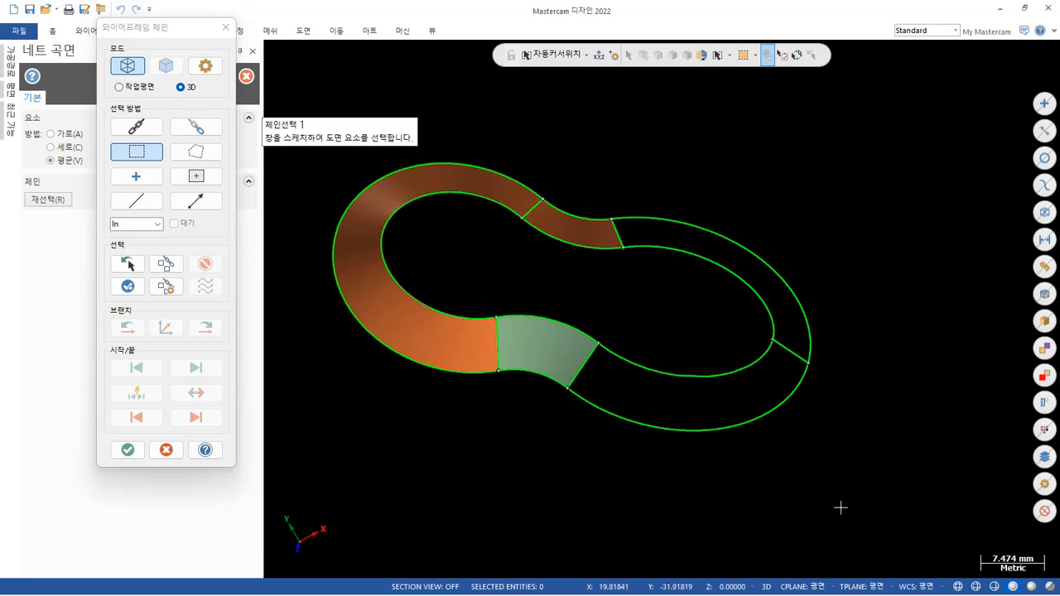
left_click_drag(678, 380, 529, 303)
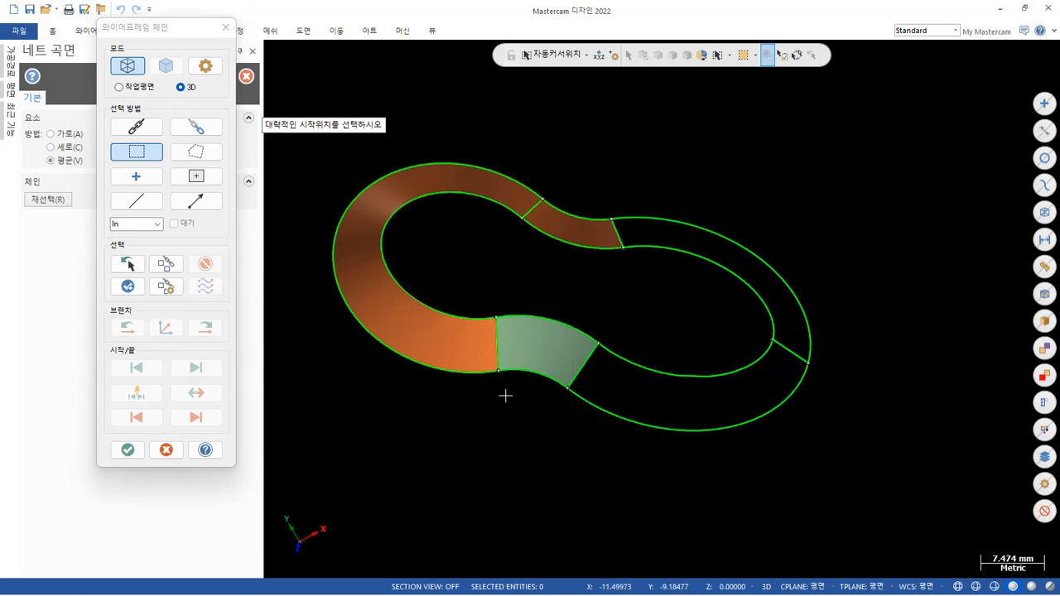
left_click(628, 497)
left_click(139, 455)
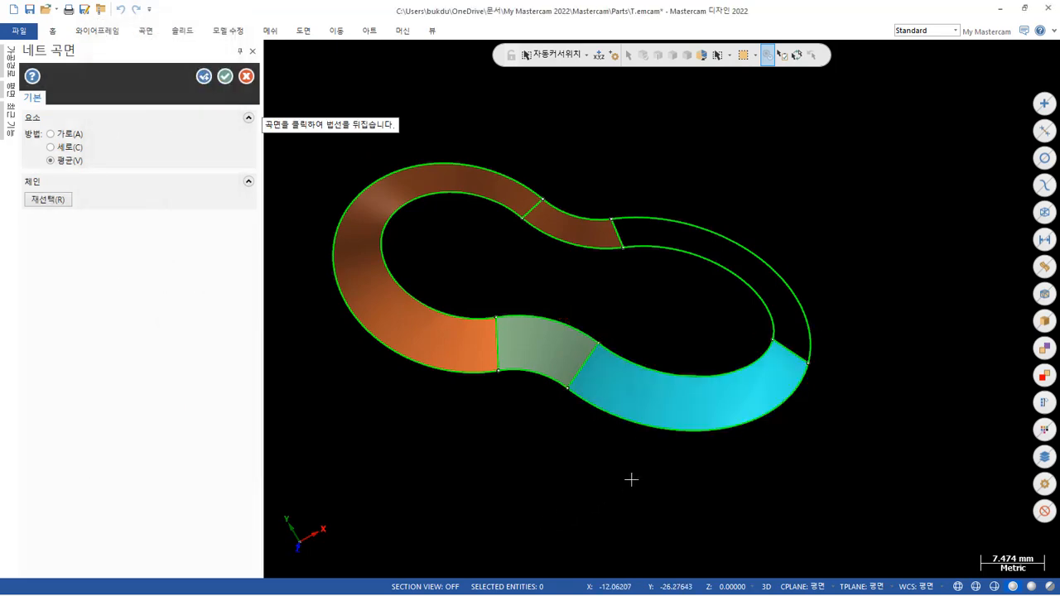
middle_click_drag(632, 477, 608, 215)
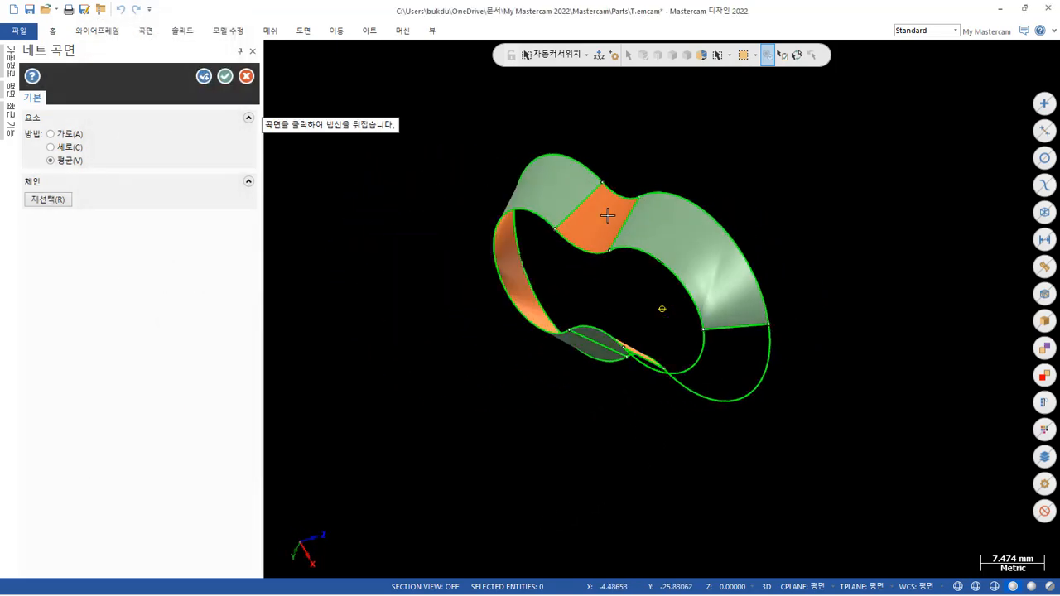
scroll(772, 258, "up", 4)
scroll(637, 301, "up", 4)
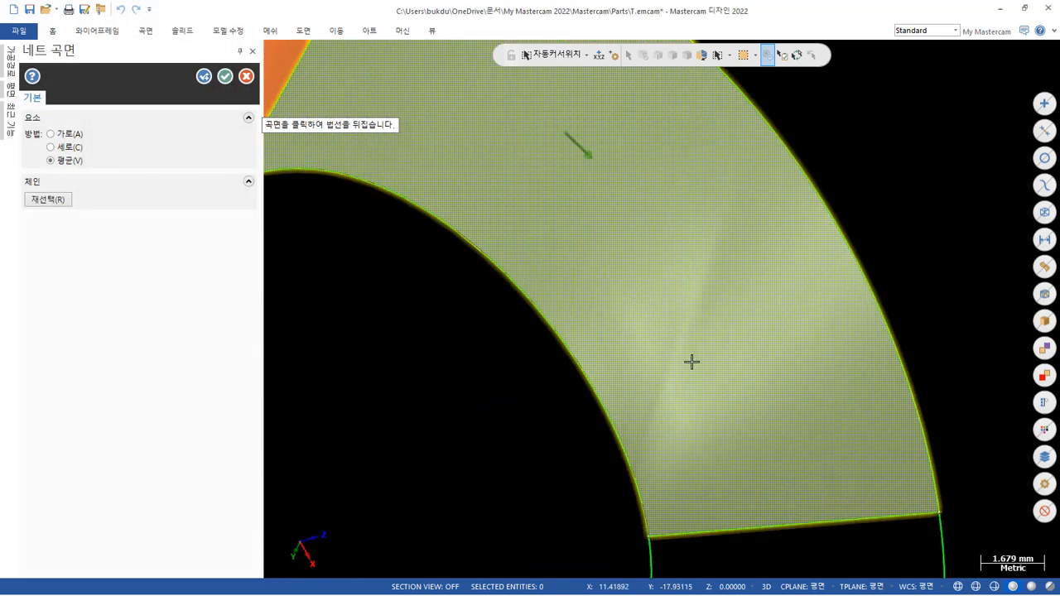
scroll(761, 241, "down", 7)
mouse_move(727, 323)
middle_mouse_down()
mouse_move(755, 284)
mouse_move(816, 350)
mouse_move(761, 538)
middle_mouse_up()
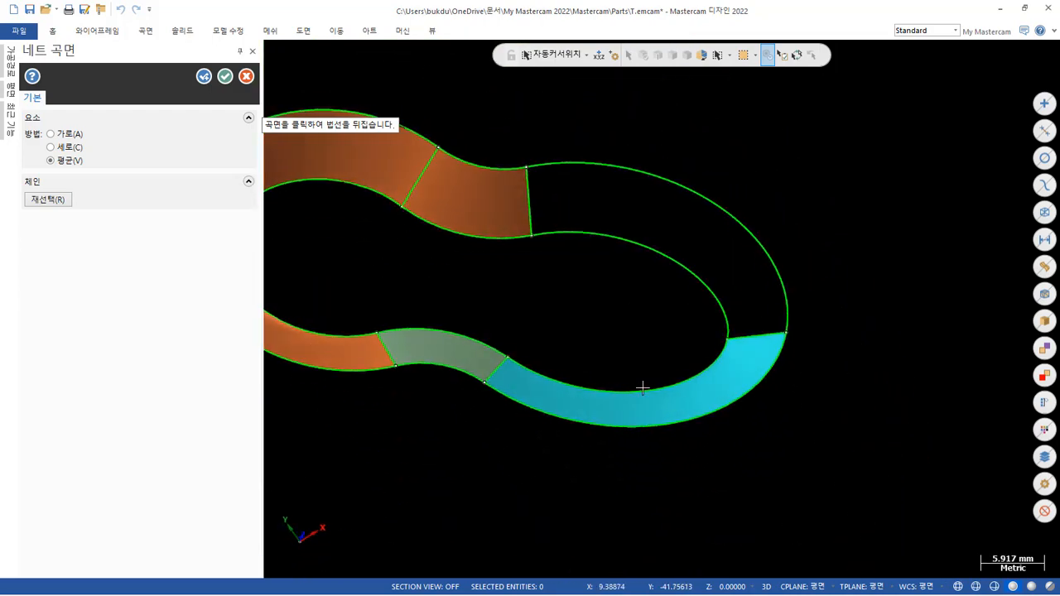
Reselect the chains to net the opposite half of the longer elliptical end, inspect the wall and accept the surface.
left_click(47, 199)
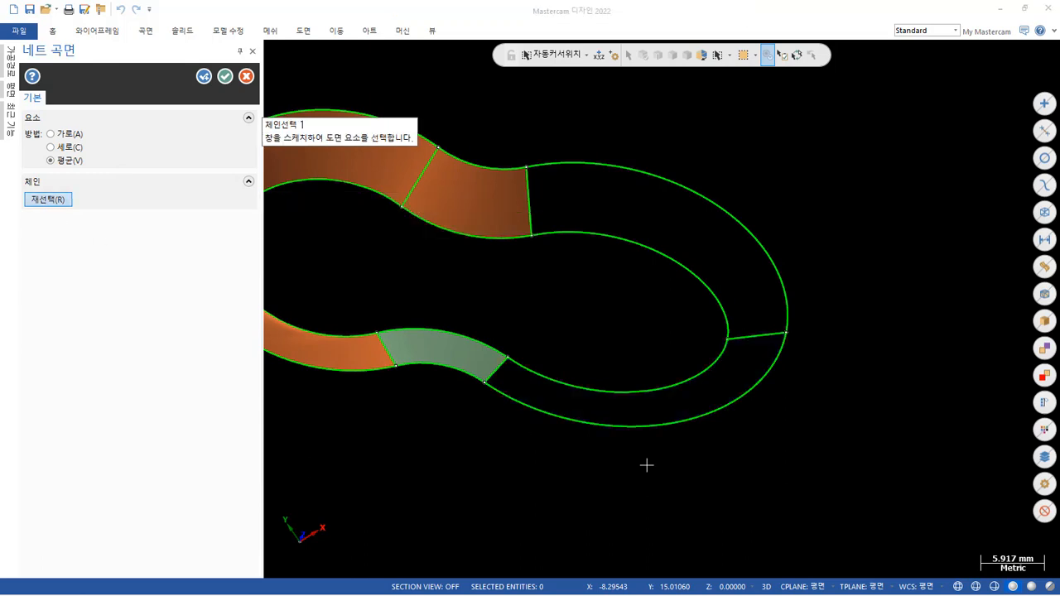
scroll(717, 467, "down", 2)
middle_click_drag(888, 299, 923, 318)
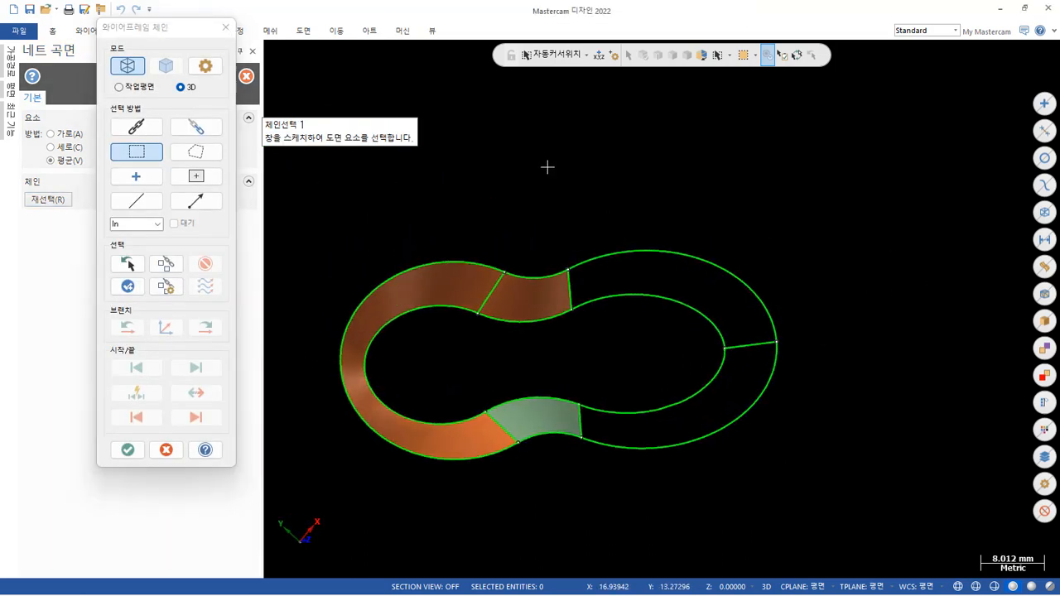
left_click_drag(791, 370, 838, 360)
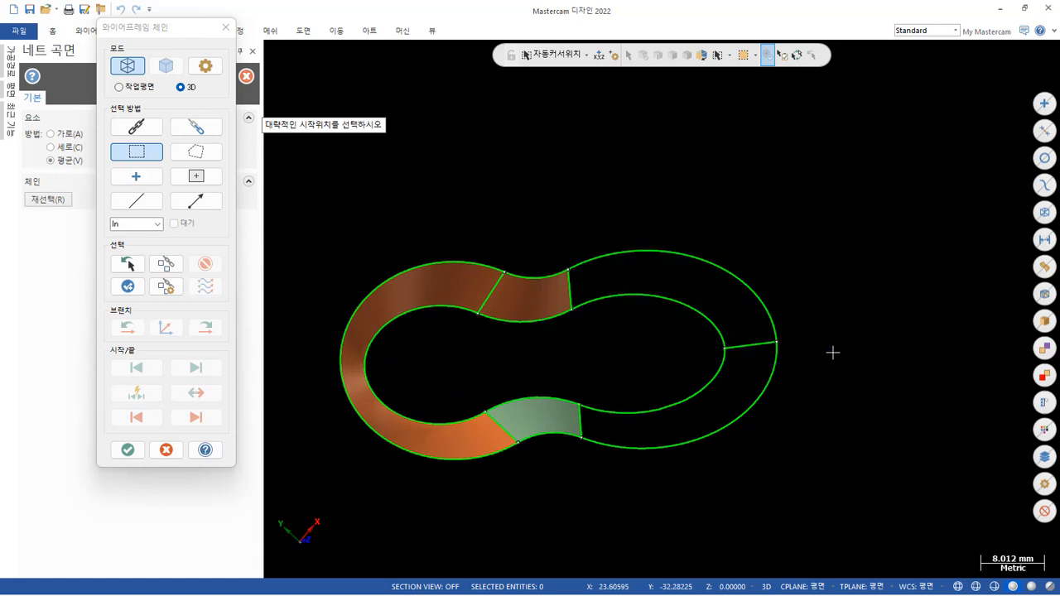
left_click(140, 455)
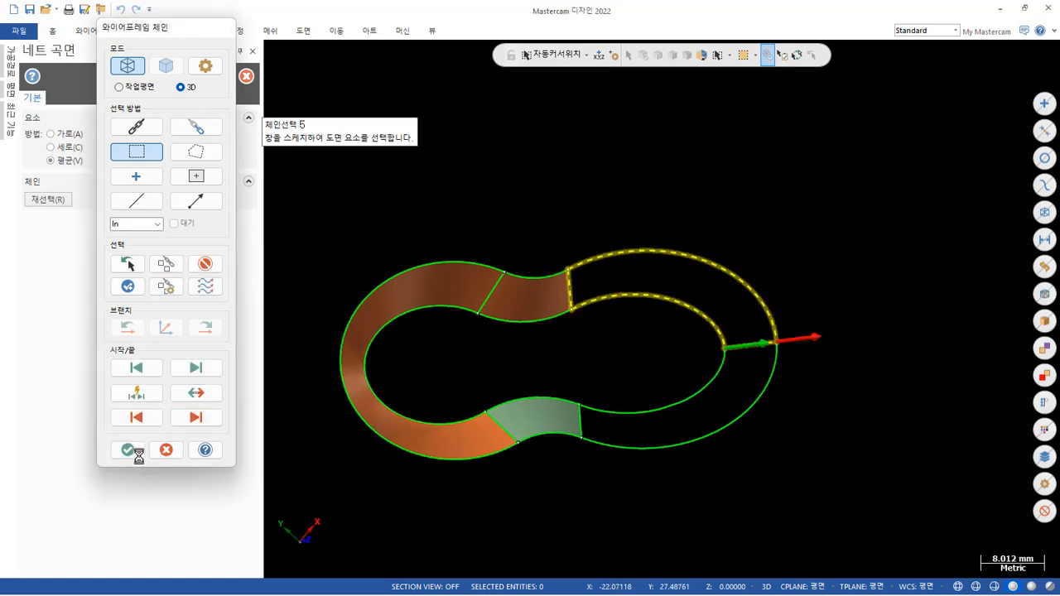
middle_click_drag(687, 457, 727, 144)
scroll(707, 358, "up", 3)
scroll(708, 358, "up", 2)
mouse_move(797, 321)
middle_mouse_down()
mouse_move(675, 334)
mouse_move(816, 333)
mouse_move(791, 377)
middle_mouse_up()
scroll(791, 377, "down", 4)
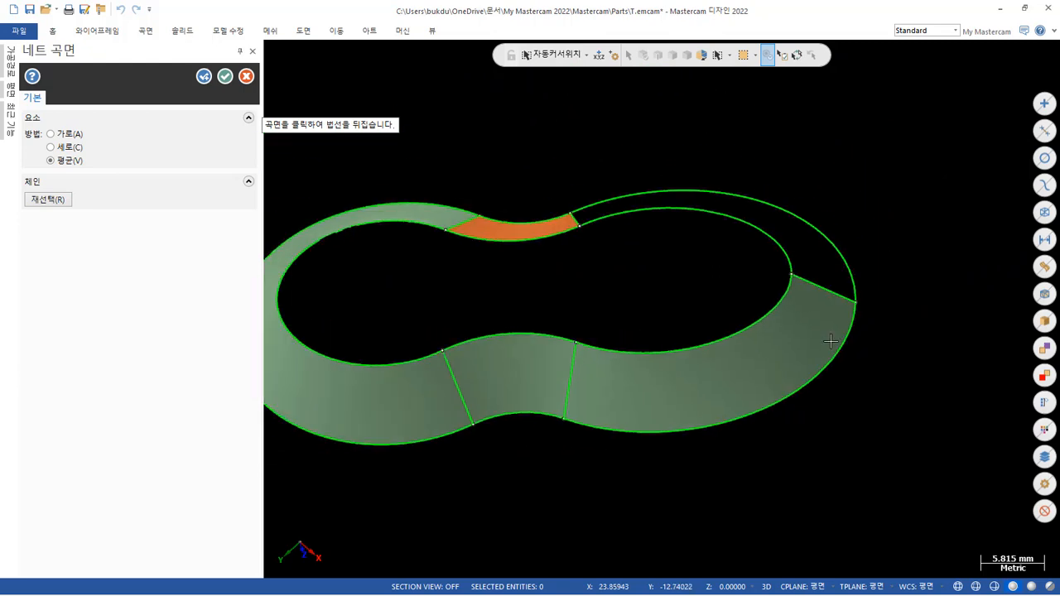
mouse_move(902, 232)
middle_mouse_down()
mouse_move(864, 384)
mouse_move(798, 530)
mouse_move(773, 497)
mouse_move(769, 523)
mouse_move(775, 516)
middle_mouse_up()
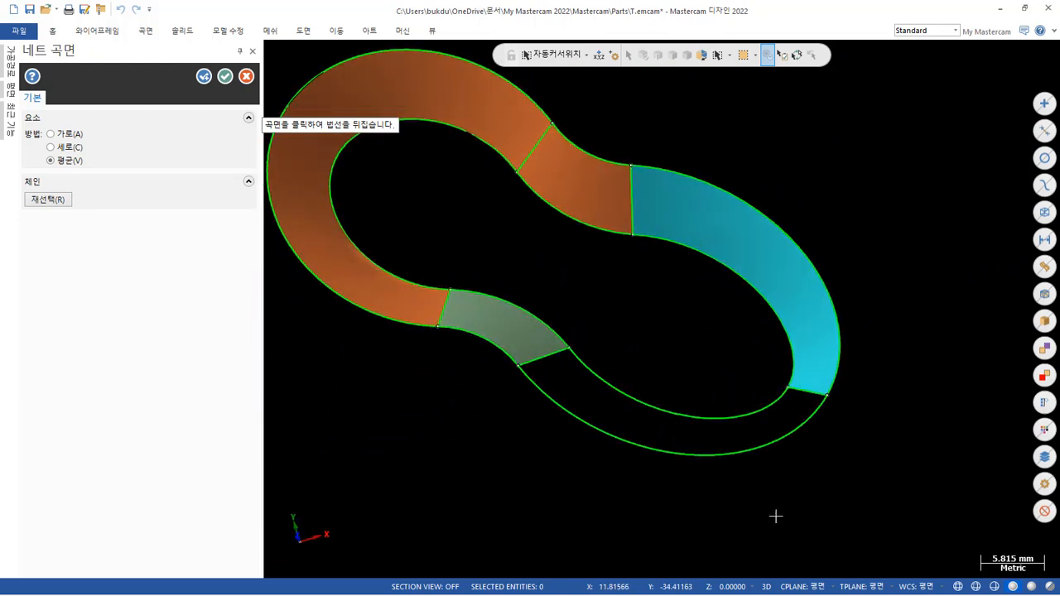
left_click(230, 78)
Try a swept surface over the open half of the longer elliptical end, chaining its two connecting lines as single across contours.
mouse_move(558, 339)
middle_mouse_down()
mouse_move(537, 401)
mouse_move(523, 390)
mouse_move(542, 394)
middle_mouse_up()
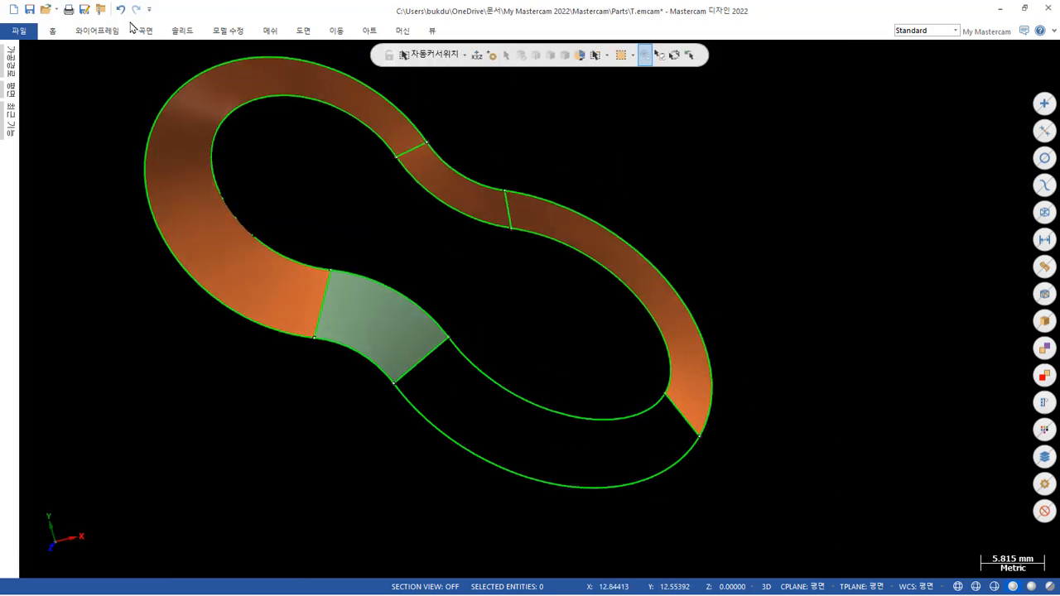
left_click(154, 34)
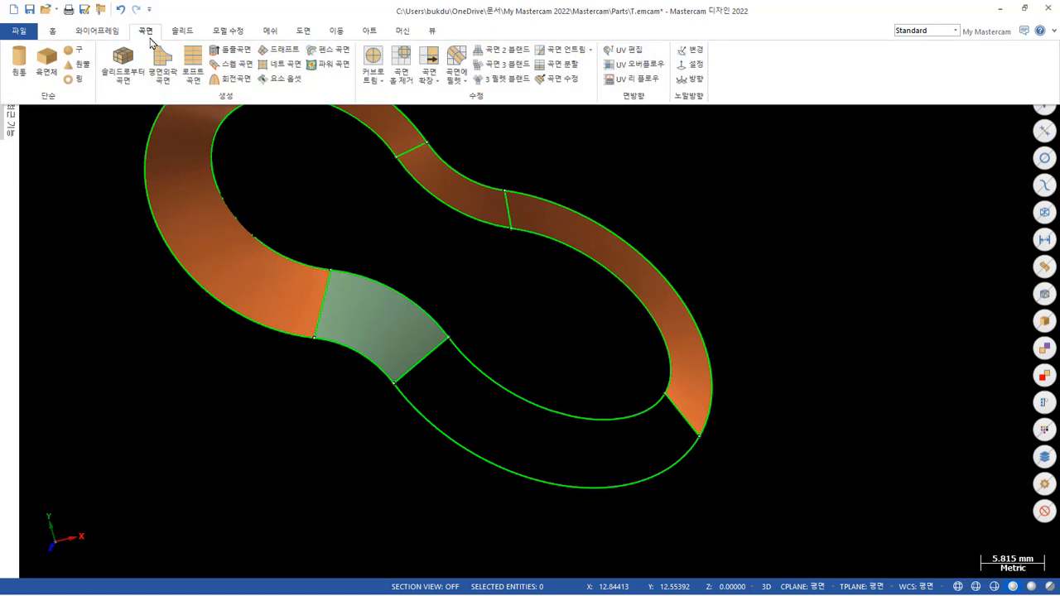
left_click(236, 64)
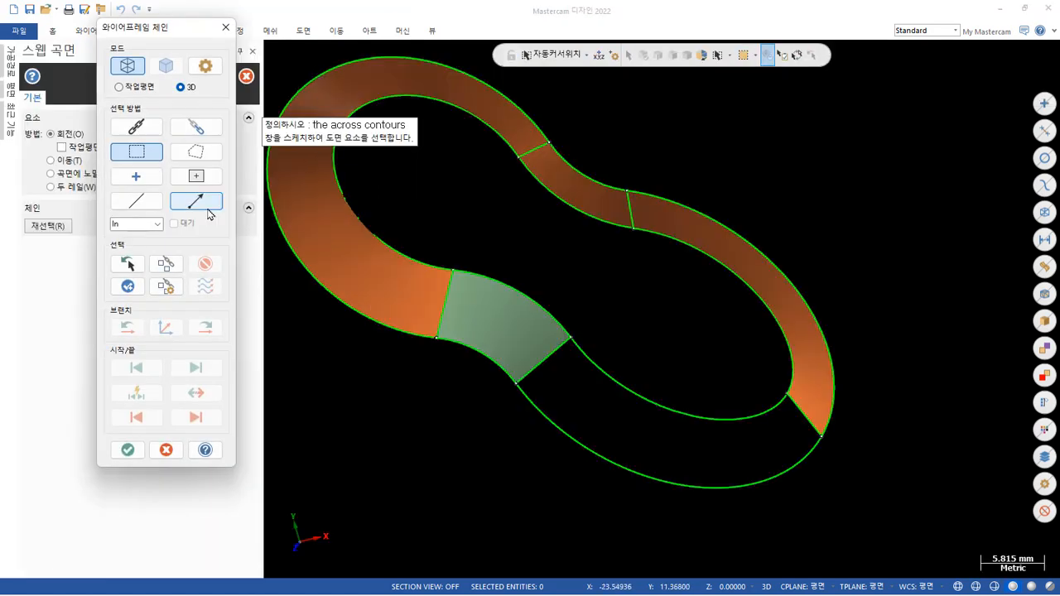
left_click(146, 202)
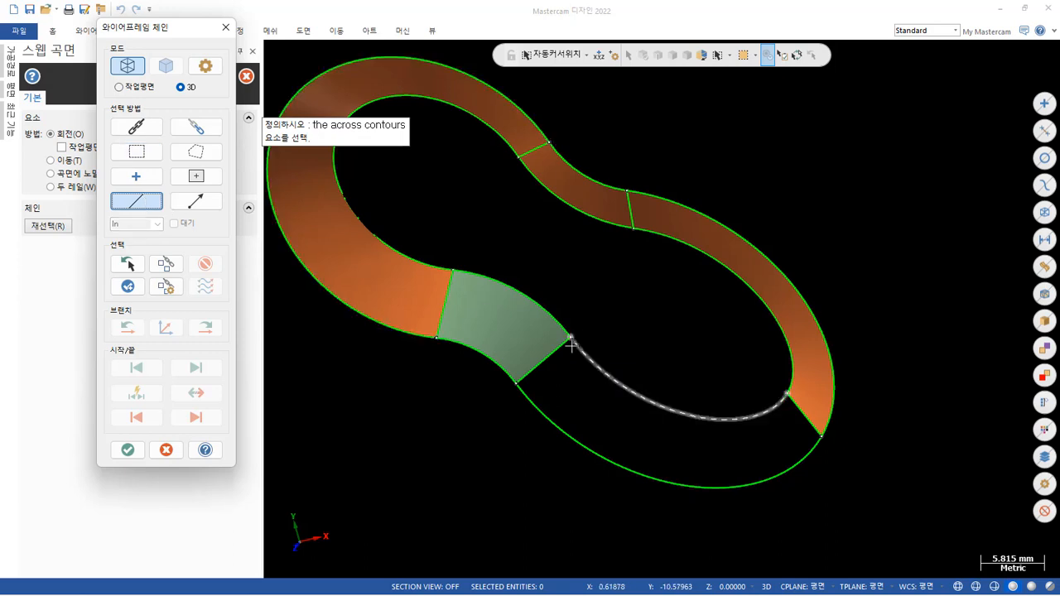
left_click(544, 358)
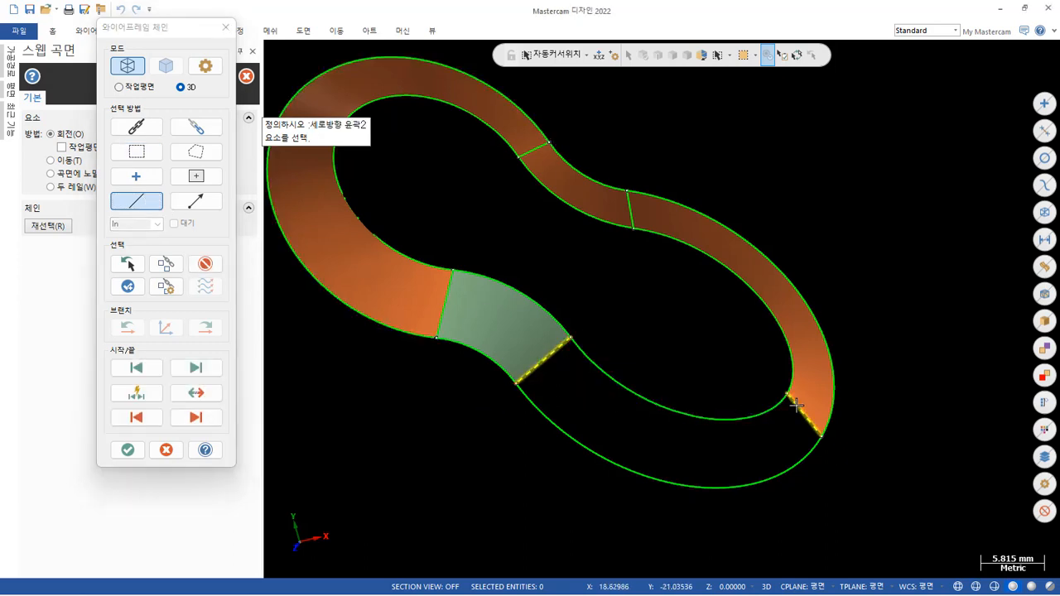
left_click(128, 449)
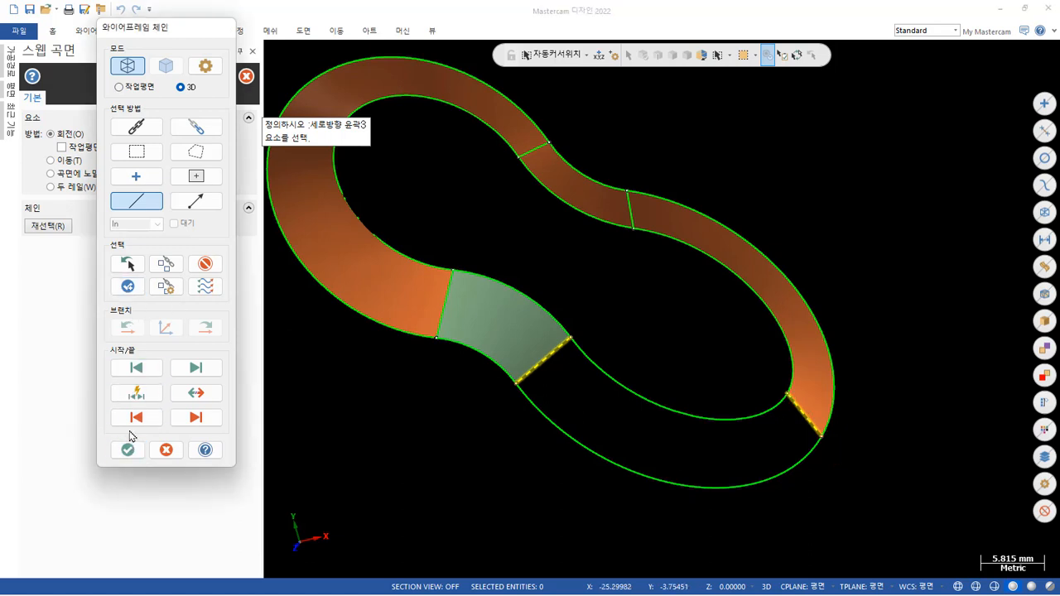
Sweep along the open half's outer and inner curves with the Two Rails method, inspect the wall's shading and accept the surface.
left_click(72, 187)
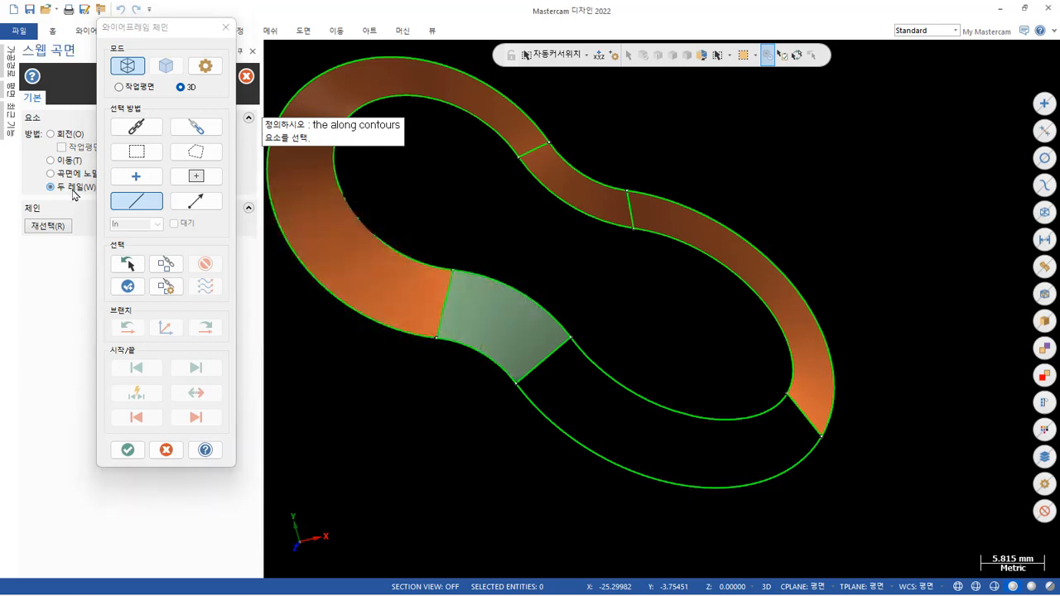
left_click(517, 395)
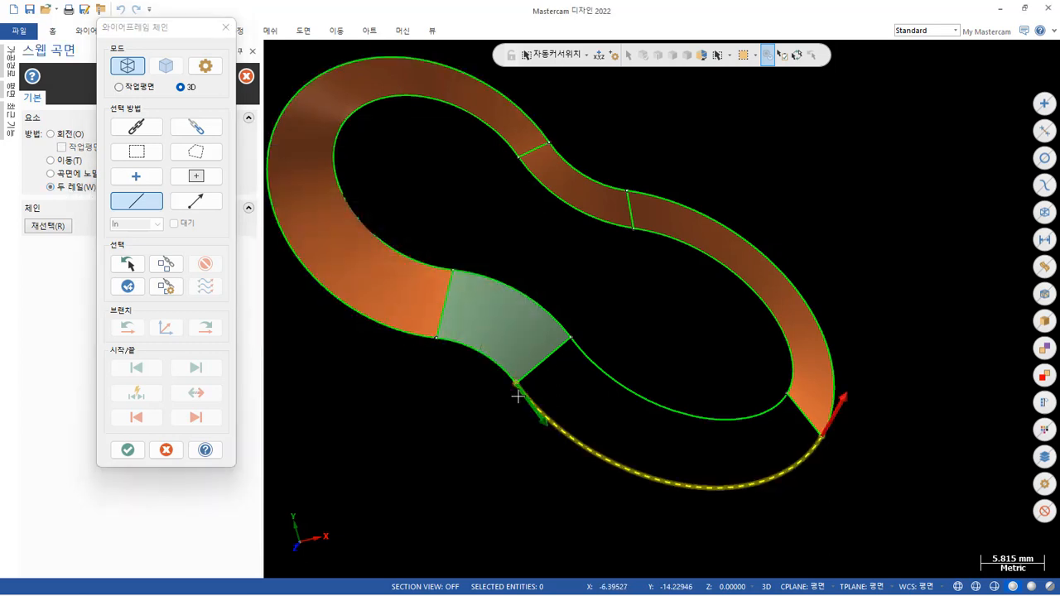
left_click(576, 353)
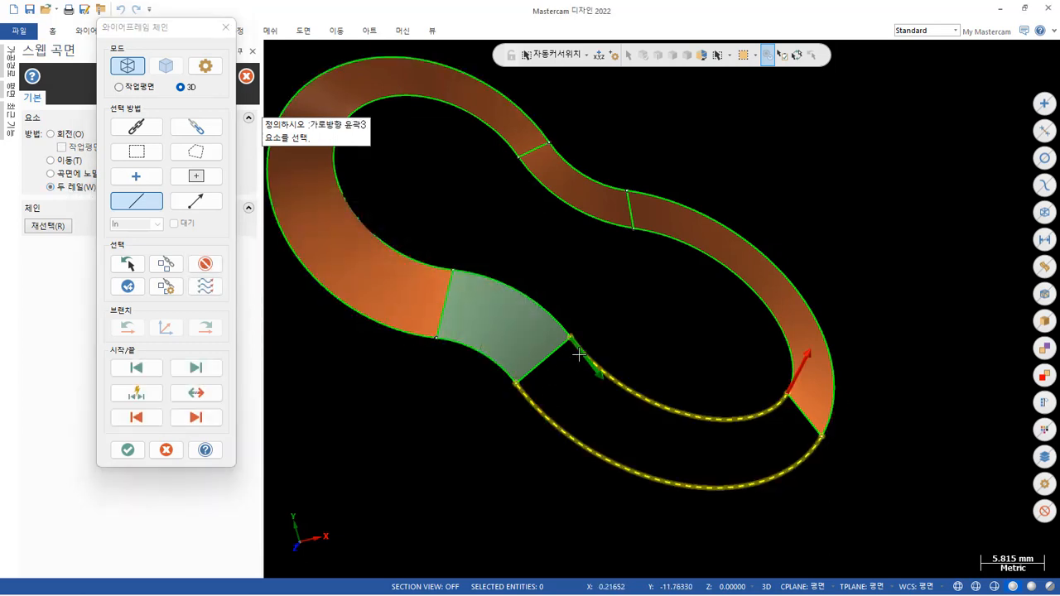
left_click(131, 448)
mouse_move(601, 425)
middle_mouse_down()
mouse_move(699, 215)
mouse_move(690, 430)
middle_mouse_up()
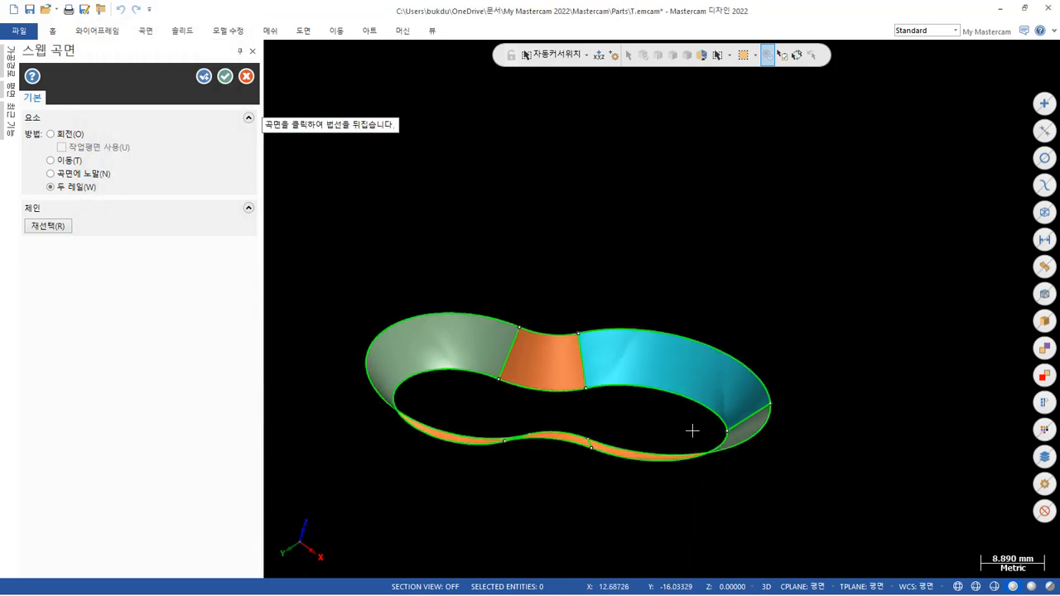
scroll(740, 386, "up", 5)
mouse_move(806, 289)
middle_mouse_down()
mouse_move(754, 218)
mouse_move(804, 293)
mouse_move(841, 239)
mouse_move(791, 323)
middle_mouse_up()
left_click(224, 77)
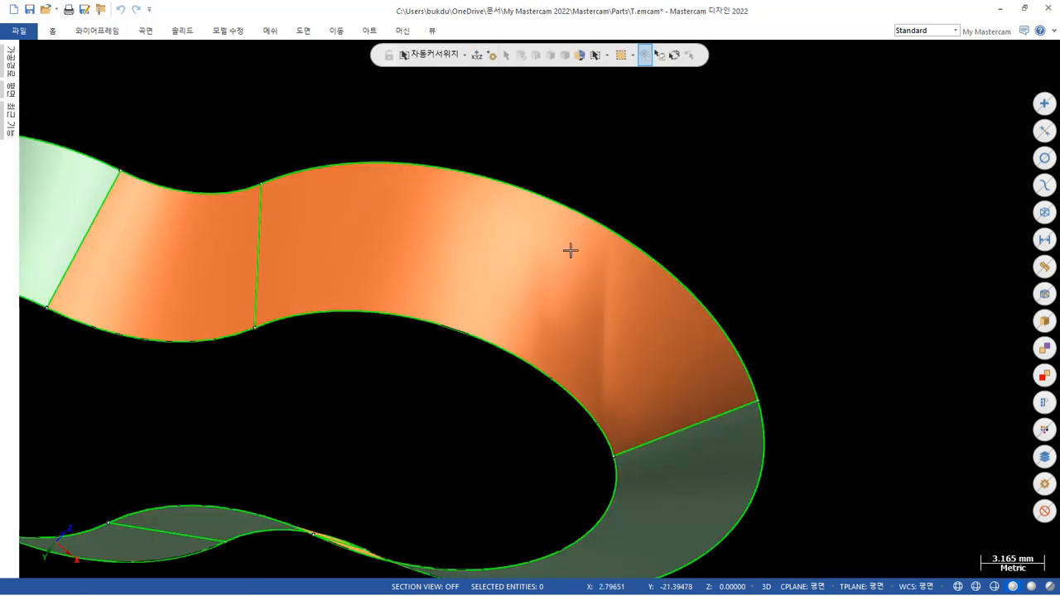
Delete the swept surface from the longer elliptical end.
left_click(683, 305)
key("Delete")
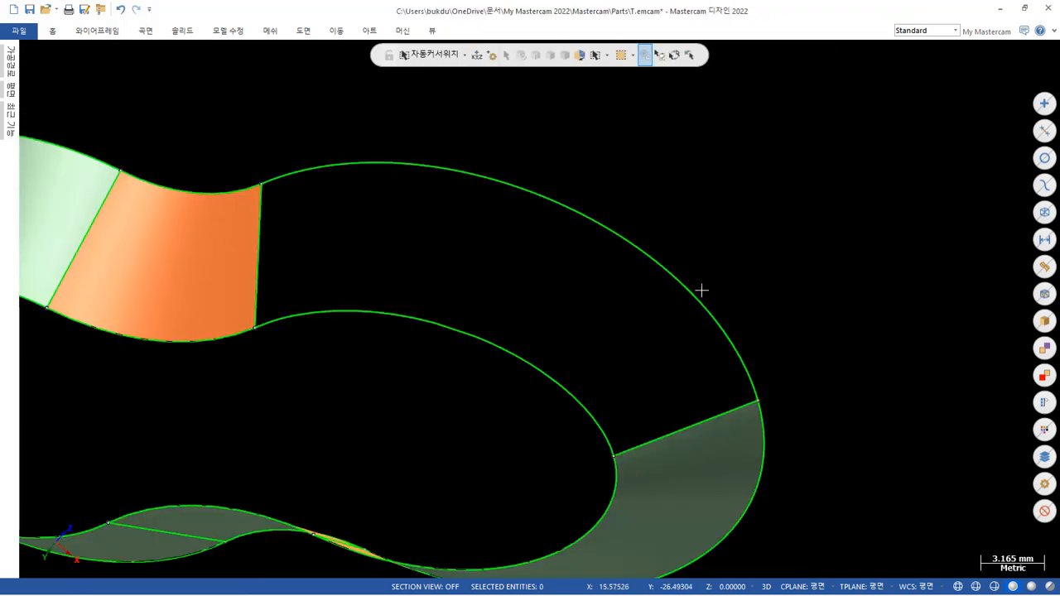
scroll(734, 178, "down", 4)
Draw a two-point line about 47.6 mm long from the opposite end's inner curve to the inner endpoint of the tip connecting line.
right_click(801, 171)
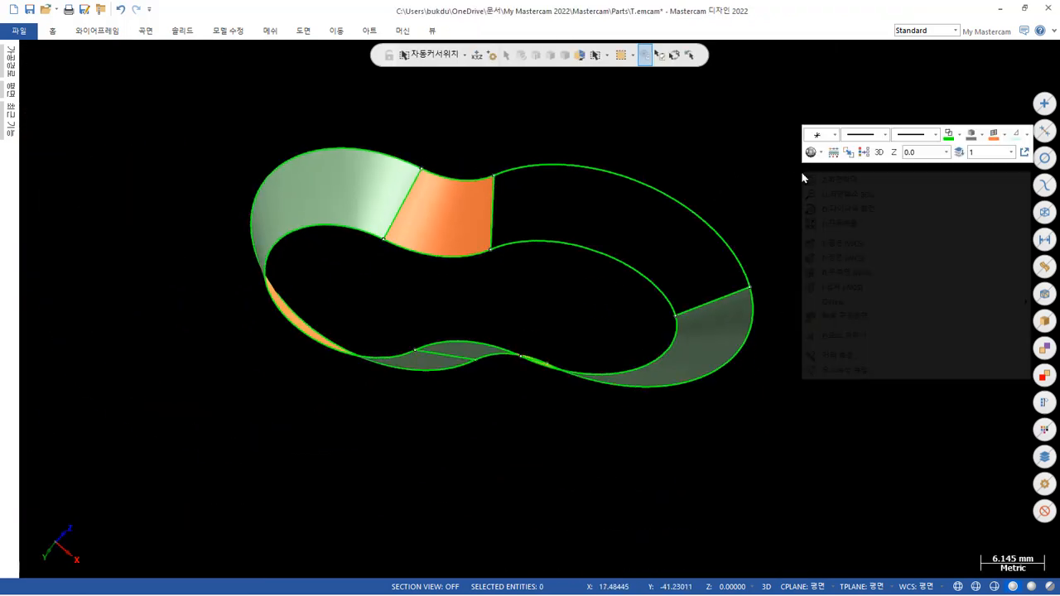
left_click(873, 252)
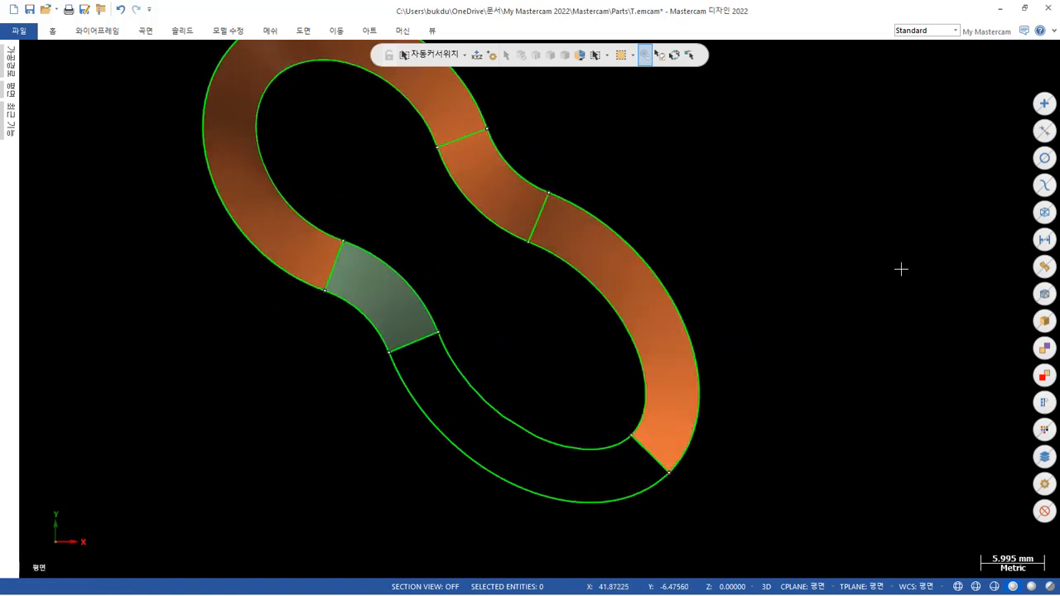
scroll(886, 270, "down", 2)
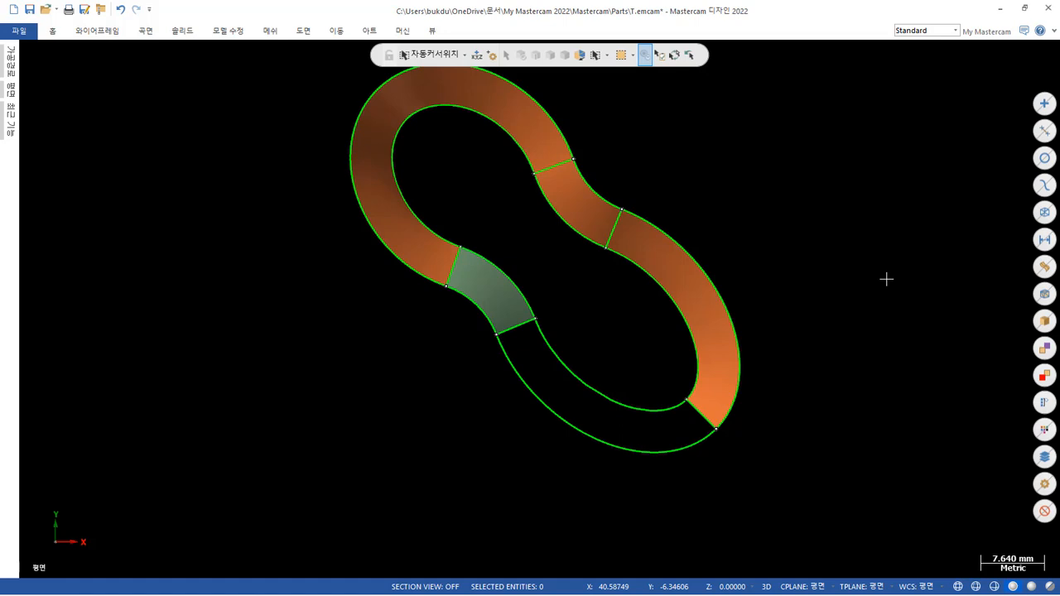
middle_click_drag(887, 265, 873, 243)
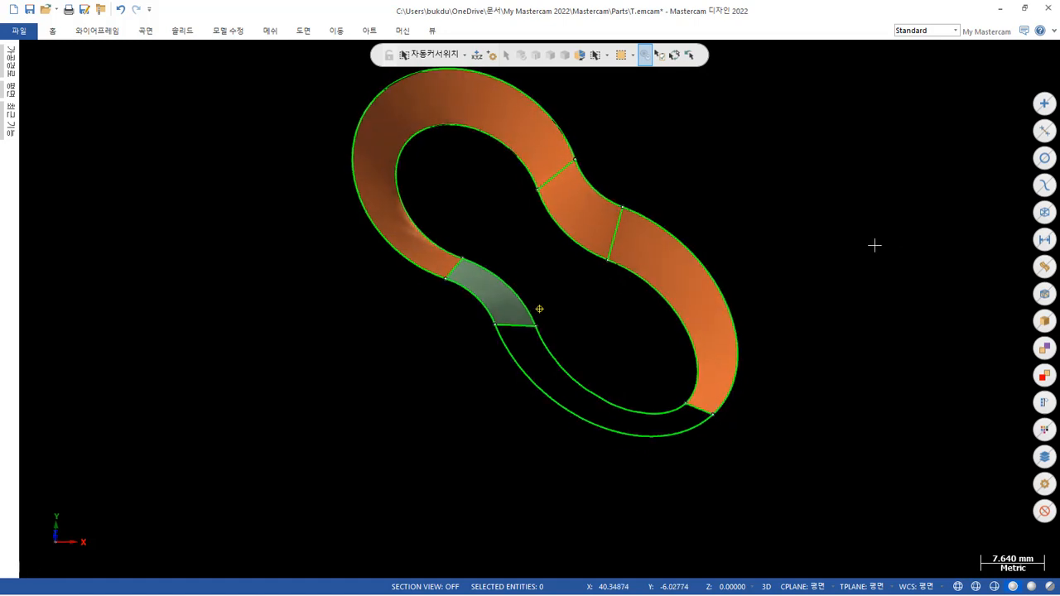
left_click(97, 30)
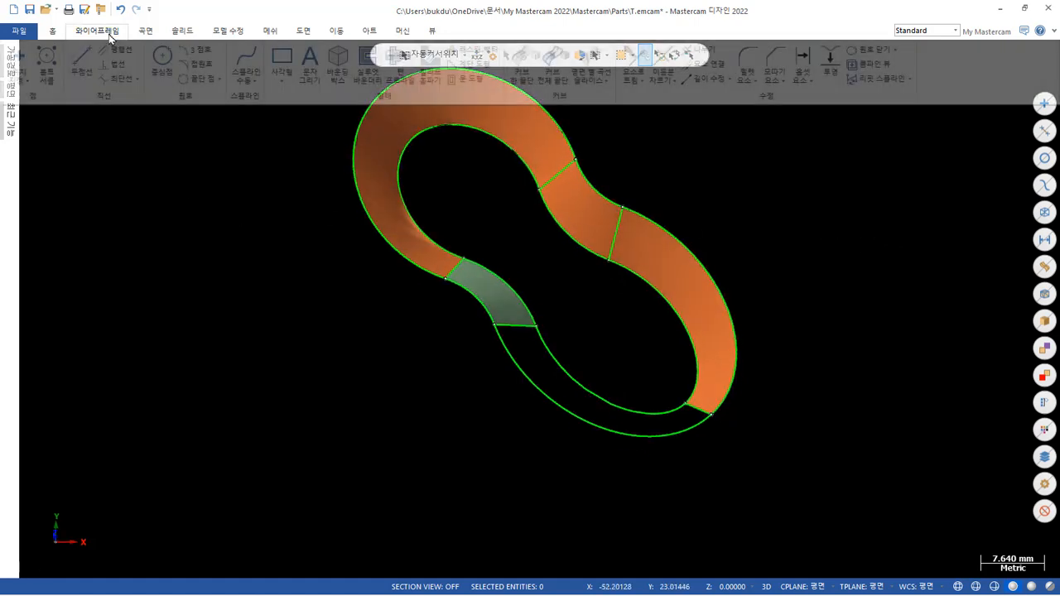
left_click(82, 64)
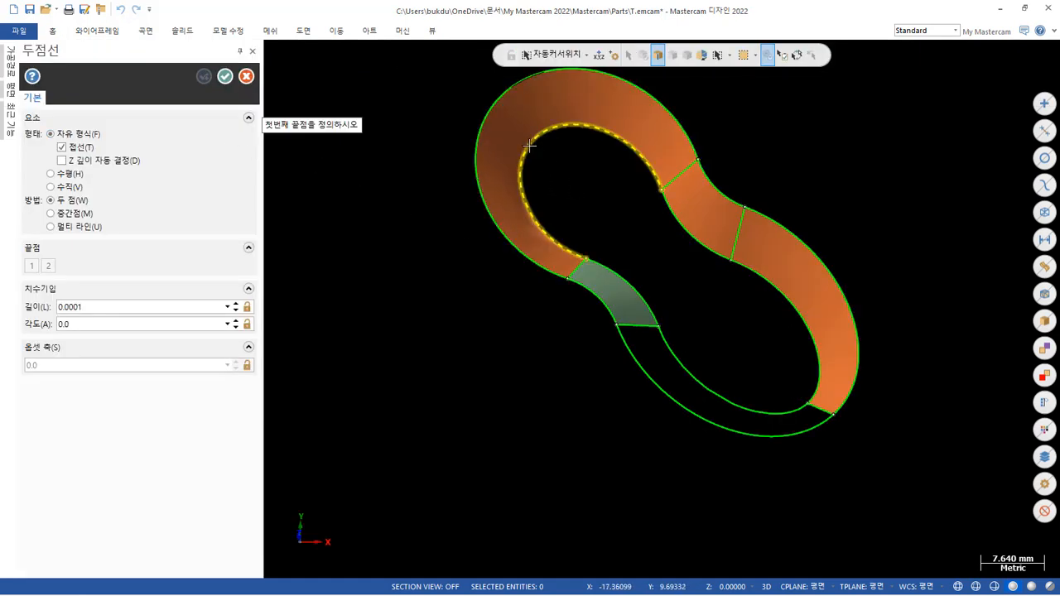
left_click(540, 140)
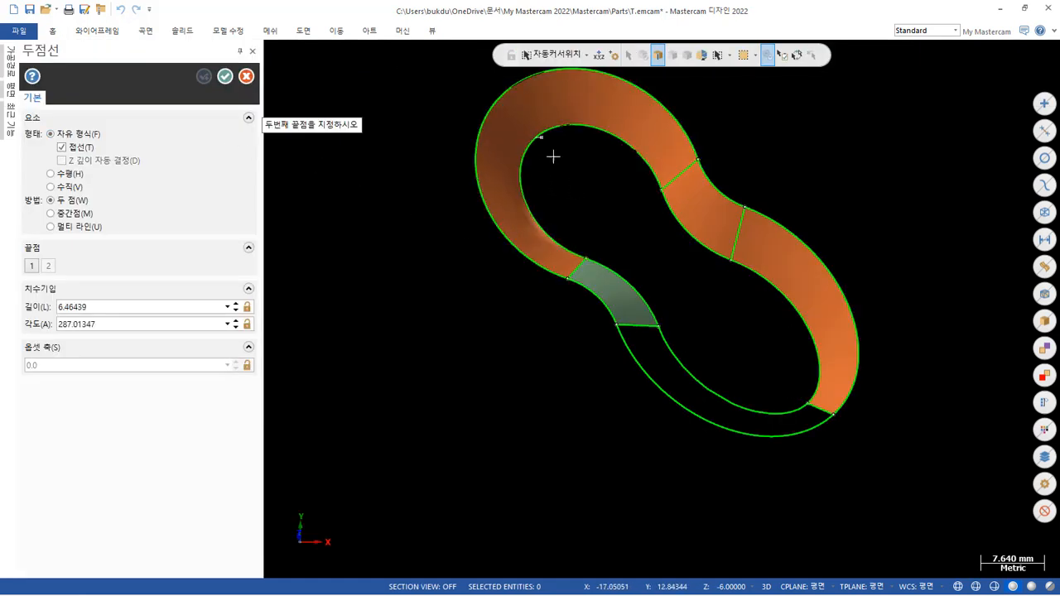
left_click(807, 403)
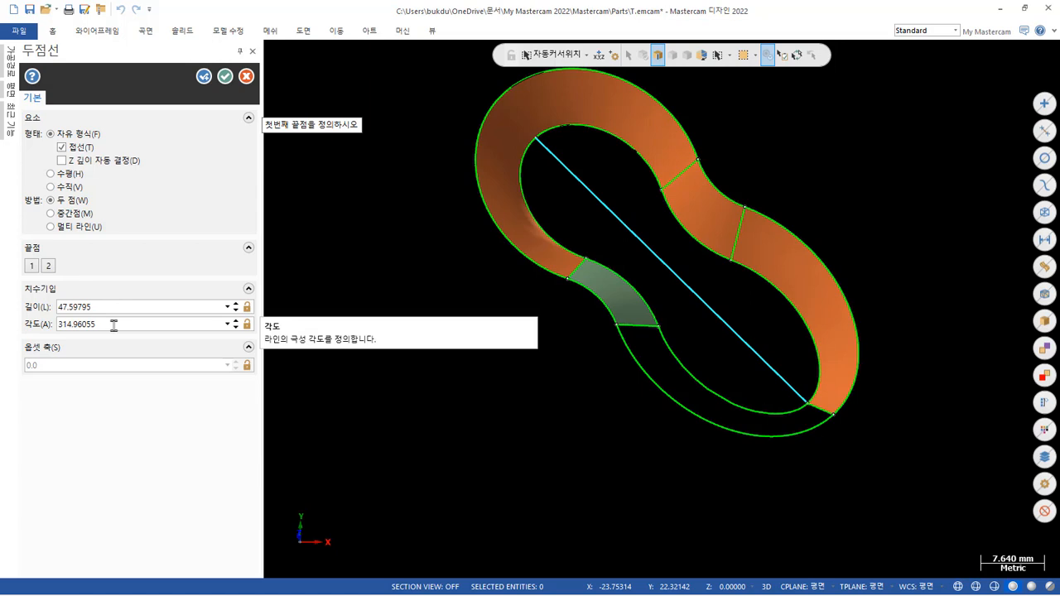
left_click(226, 76)
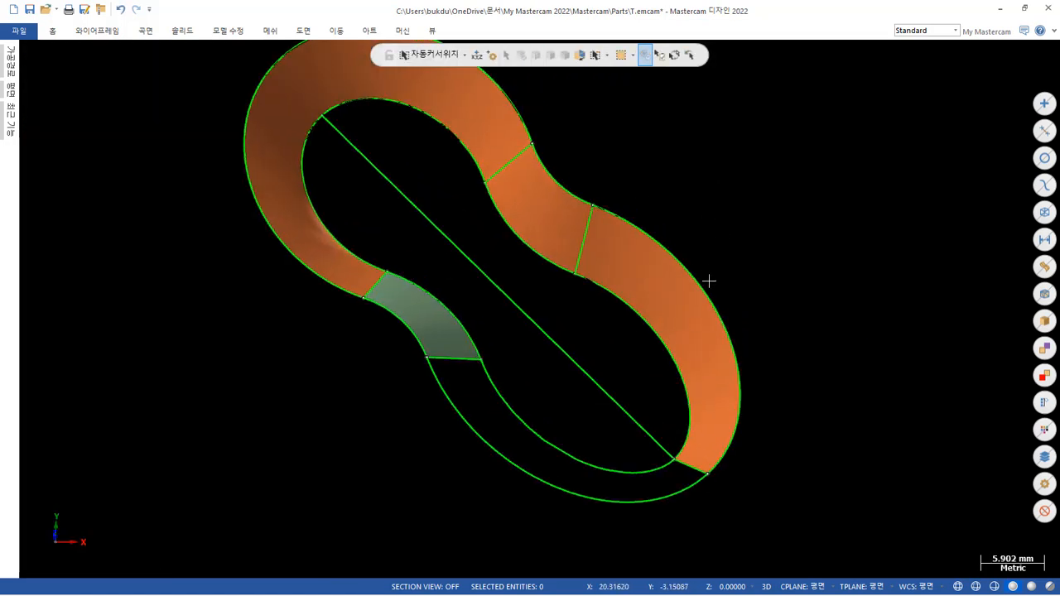
Mirror a copy of the netted half of the longer elliptical end about the diagonal line and inspect the pocket walls.
left_click(693, 324)
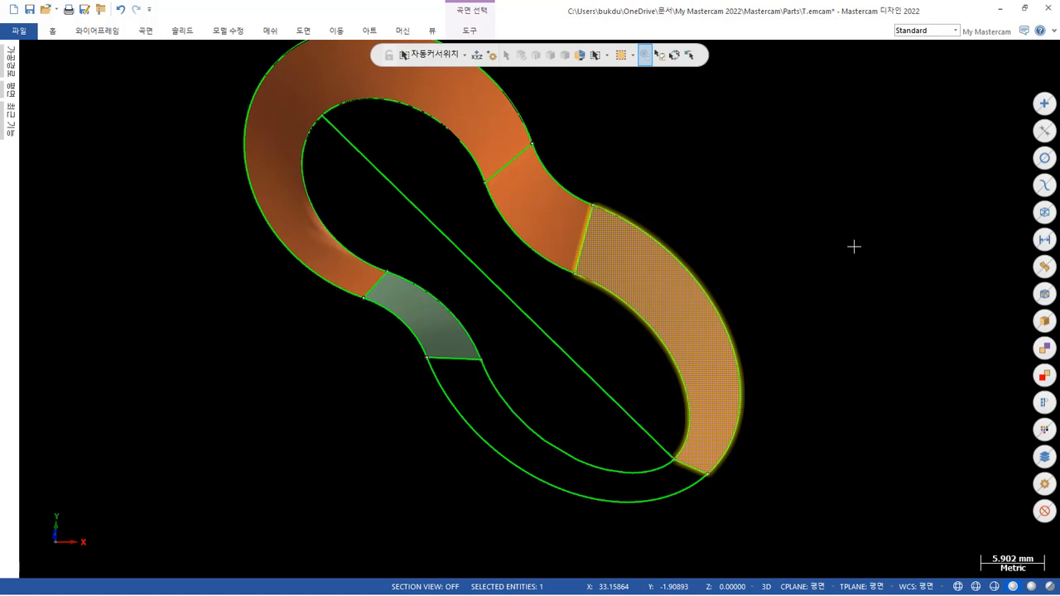
right_click(834, 247)
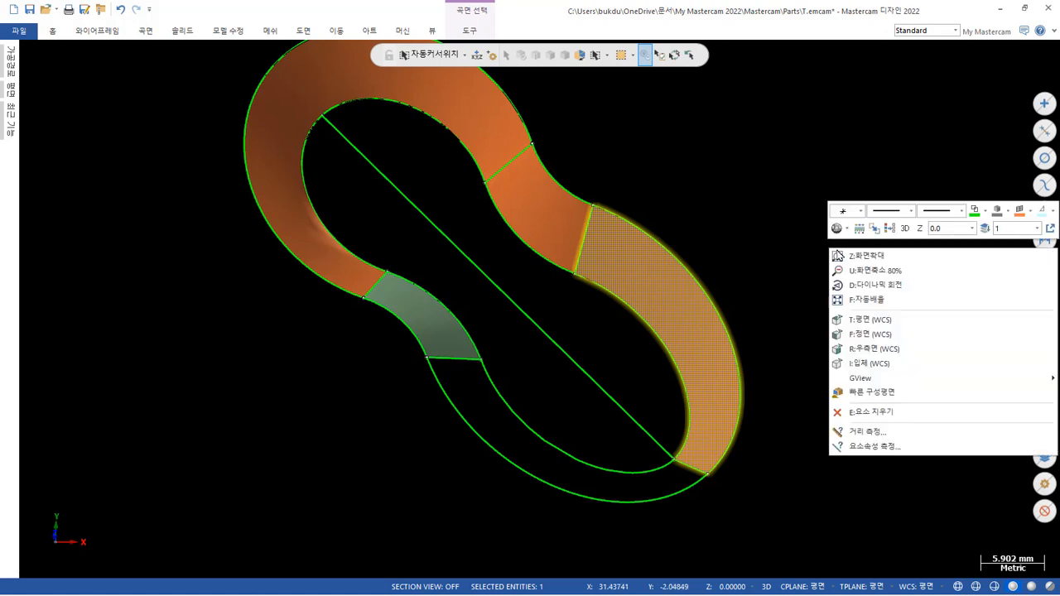
left_click(866, 318)
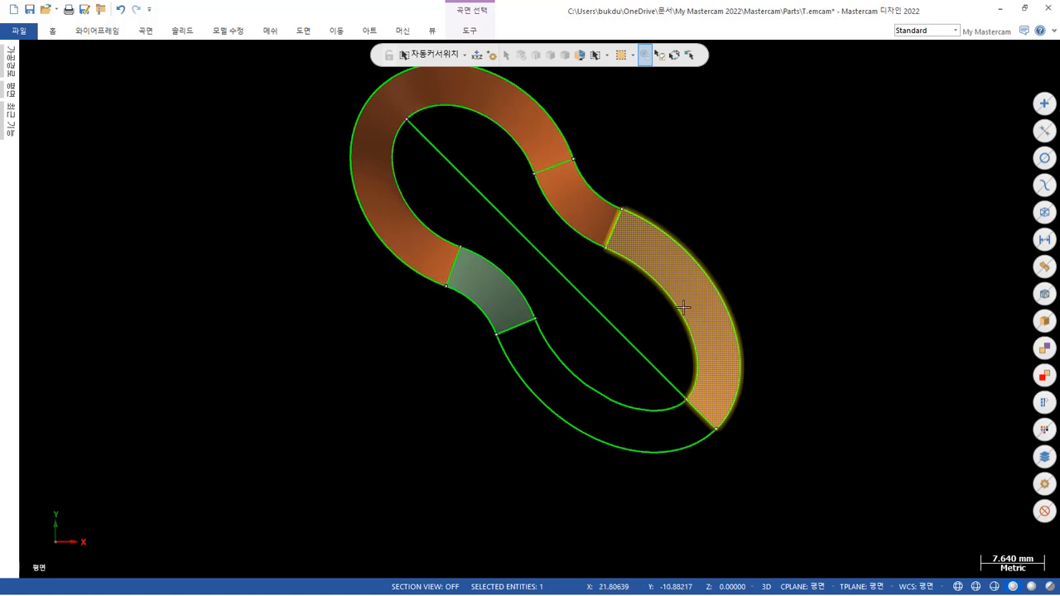
scroll(684, 308, "up", 1)
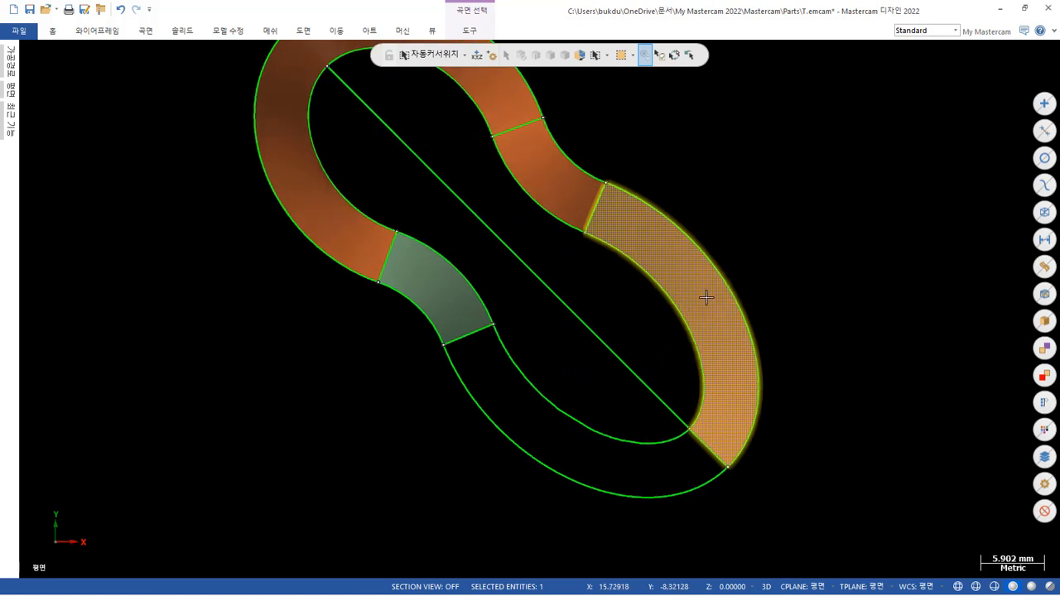
left_click(333, 30)
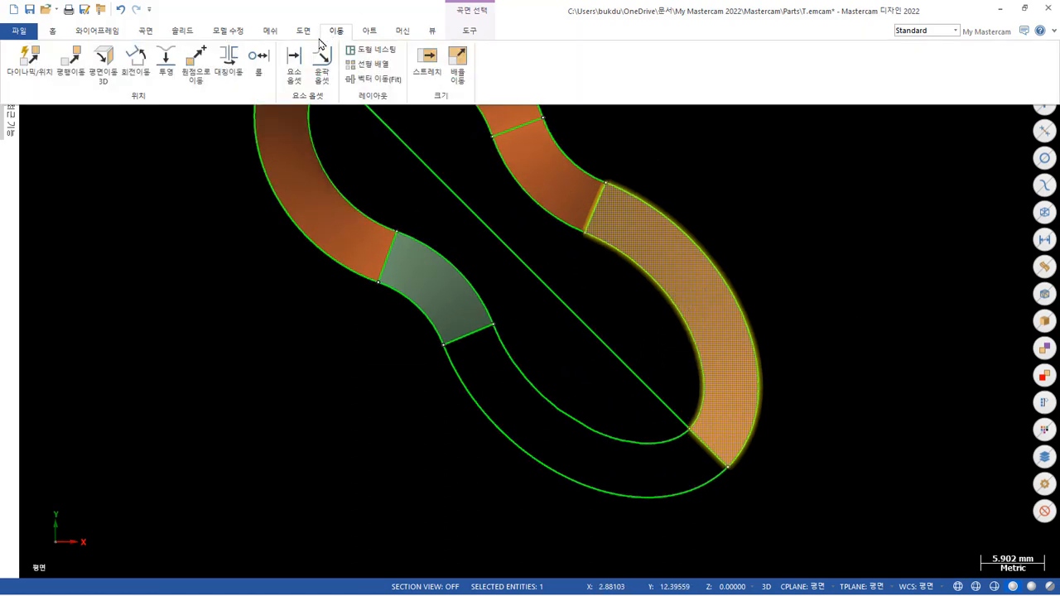
left_click(229, 62)
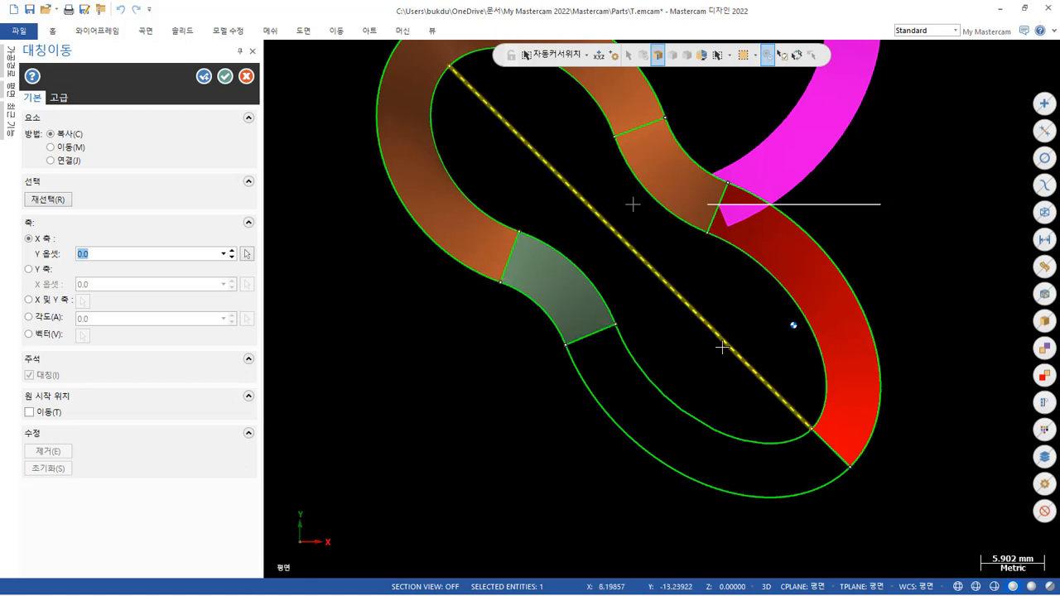
left_click(725, 346)
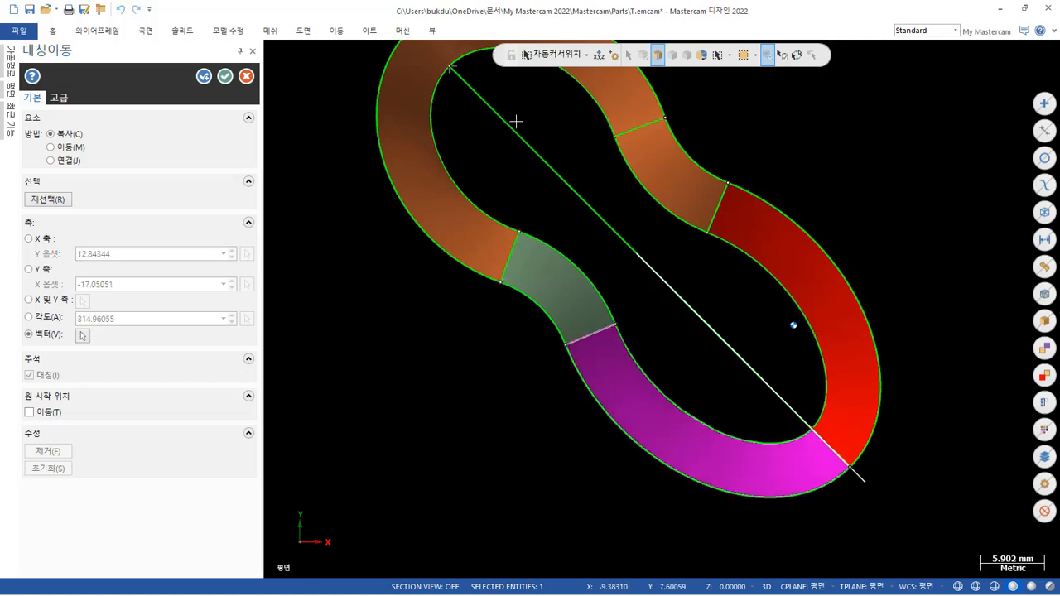
left_click(225, 76)
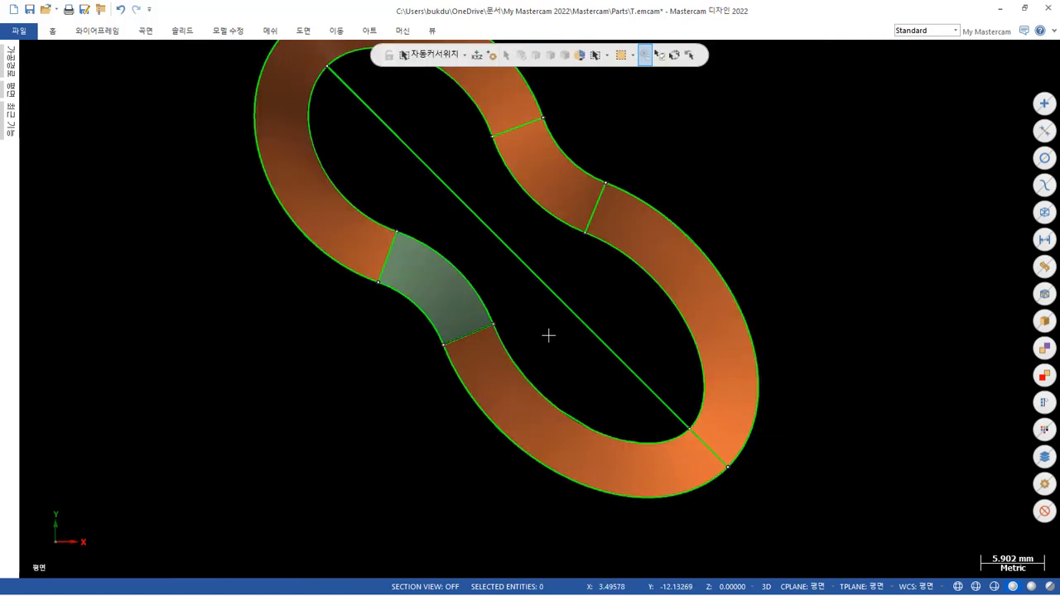
scroll(561, 407, "up", 2)
middle_click_drag(561, 408, 685, 159)
mouse_move(400, 367)
middle_mouse_down()
mouse_move(392, 301)
mouse_move(360, 282)
mouse_move(249, 287)
mouse_move(250, 273)
mouse_move(328, 293)
mouse_move(350, 356)
mouse_move(320, 436)
mouse_move(246, 434)
mouse_move(210, 419)
mouse_move(333, 519)
mouse_move(505, 374)
mouse_move(363, 442)
mouse_move(362, 471)
mouse_move(490, 350)
mouse_move(457, 371)
mouse_move(482, 273)
middle_mouse_up()
scroll(373, 125, "up", 2)
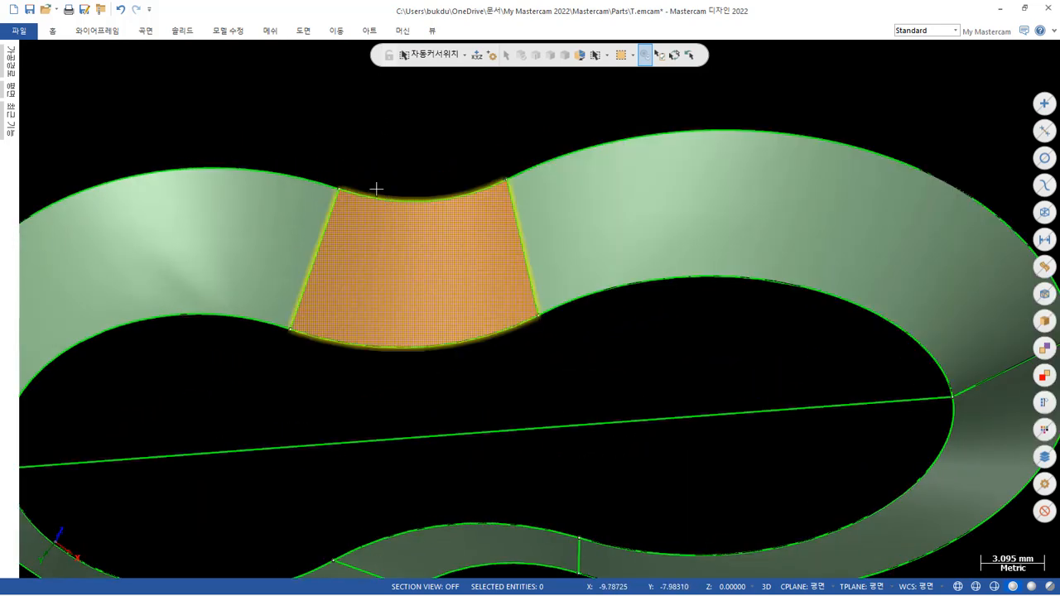
left_click(51, 32)
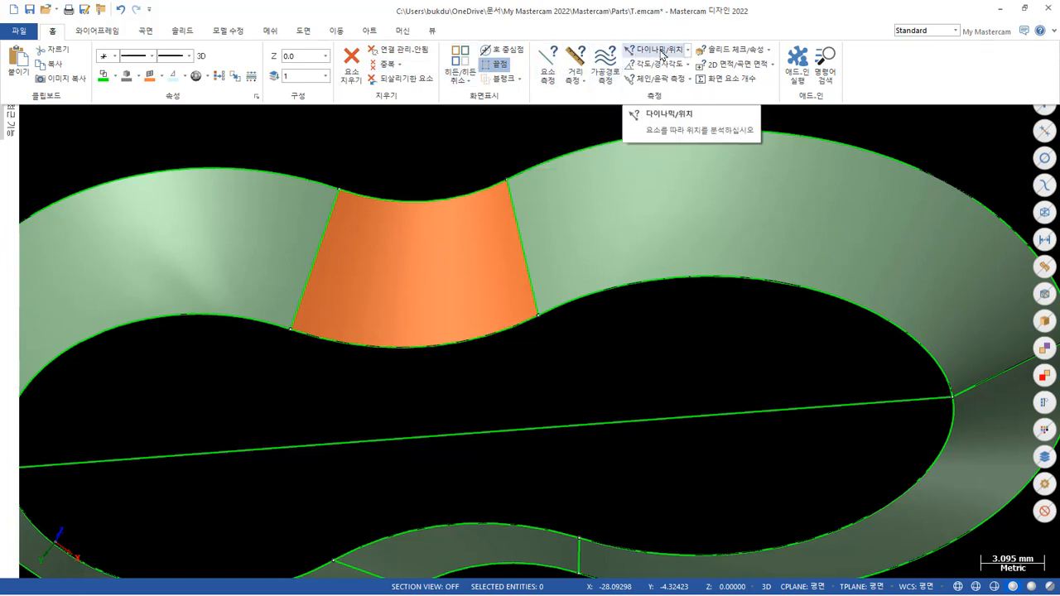
left_click(688, 53)
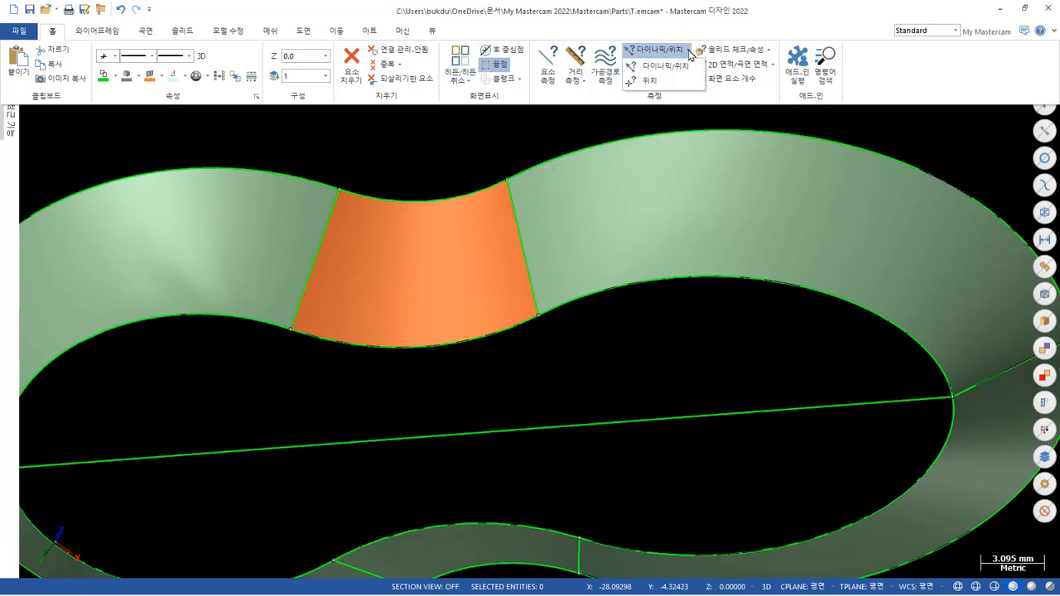
left_click(690, 53)
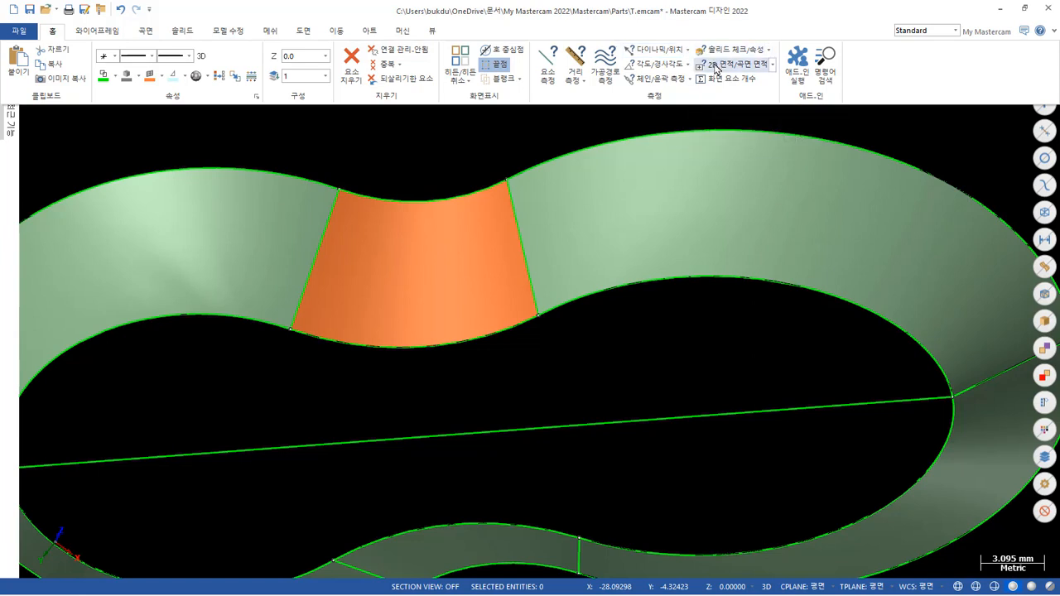
left_click(774, 66)
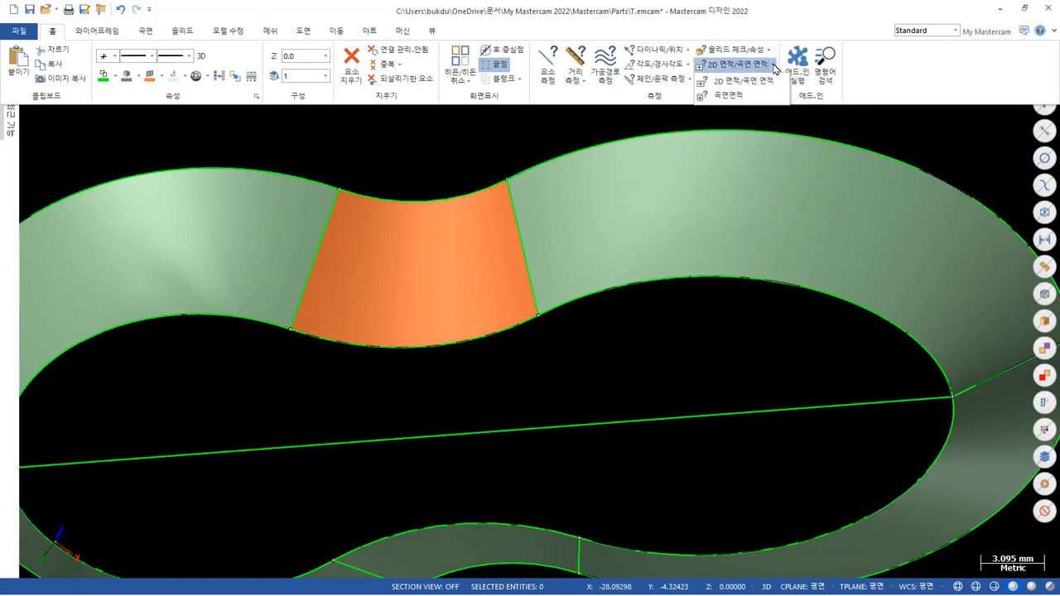
left_click(774, 67)
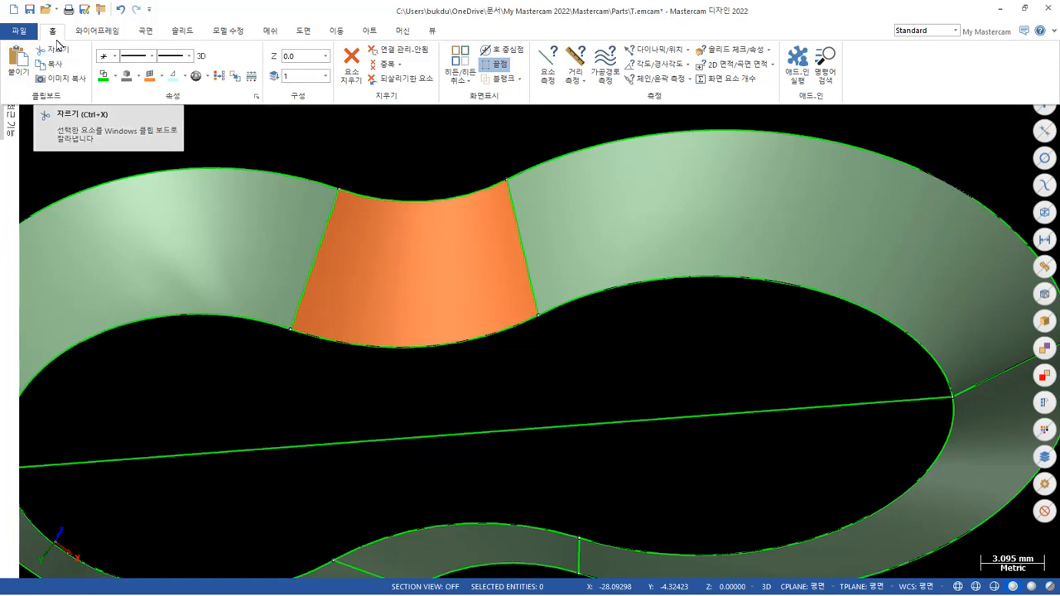
Flip the normal of the connecting wall surface between the two elliptical ends to match its neighbours, and inspect the wall colours all around.
left_click(146, 31)
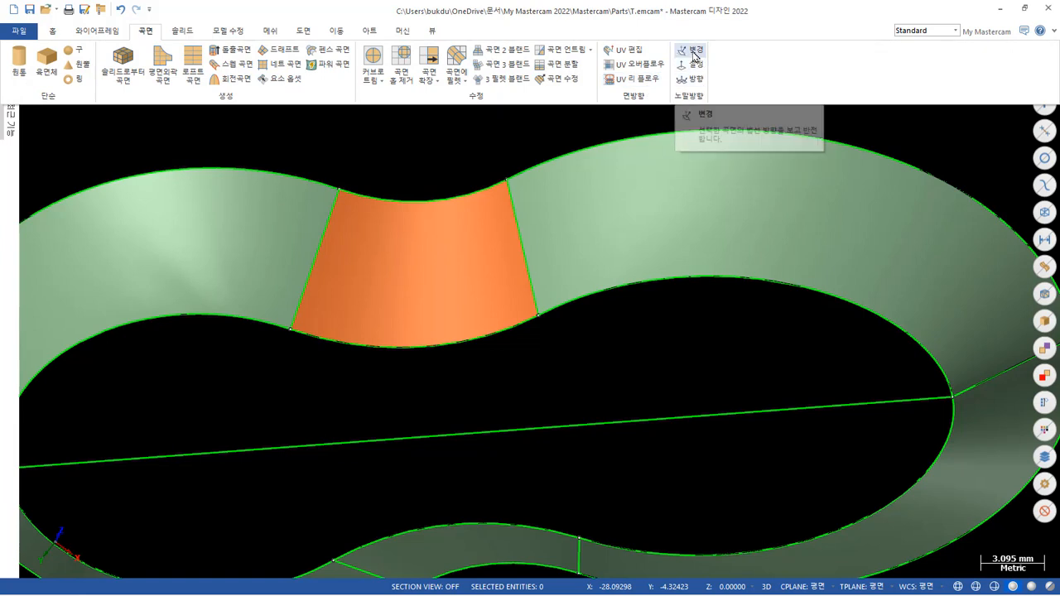
left_click(692, 79)
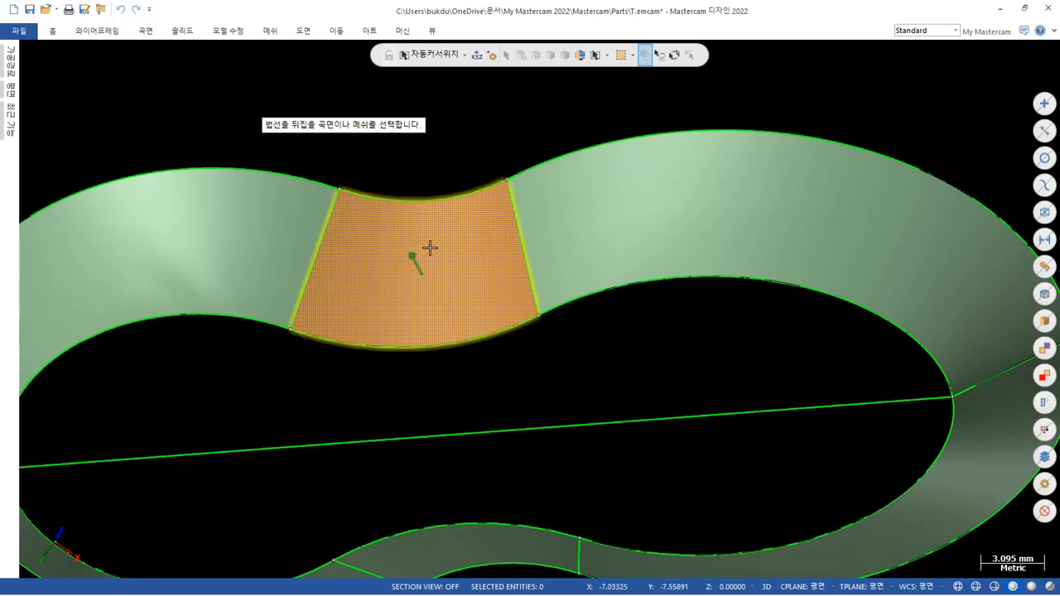
left_click(460, 240)
scroll(648, 164, "down", 3)
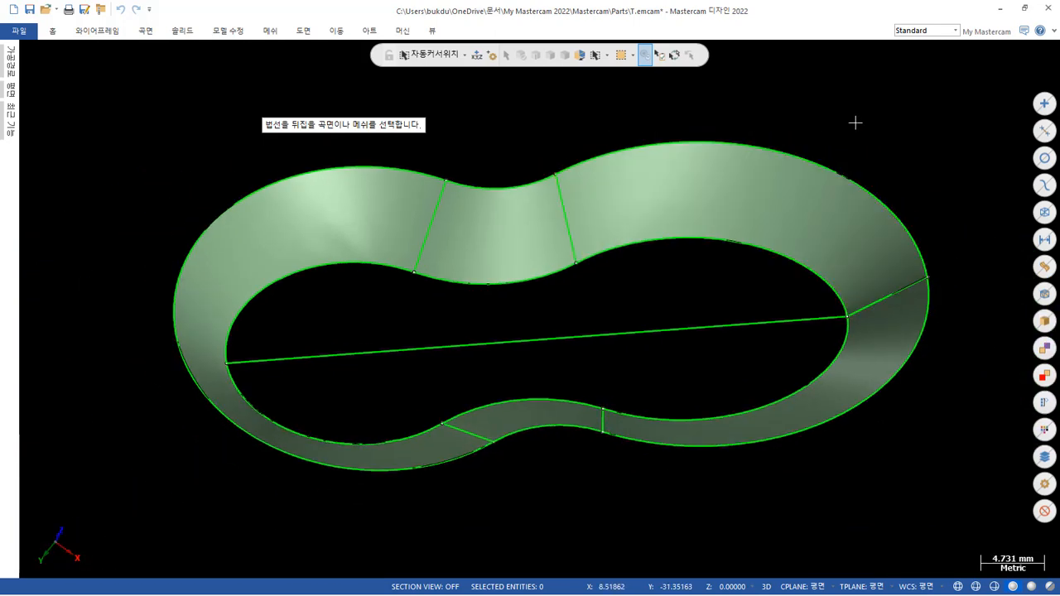
middle_click_drag(854, 121, 762, 268)
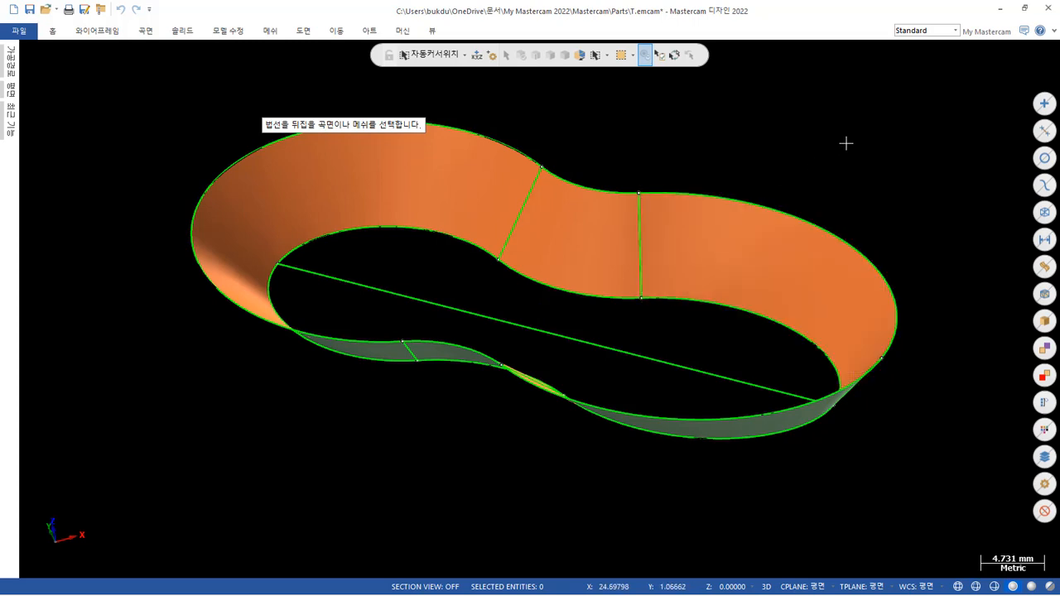
key("Escape")
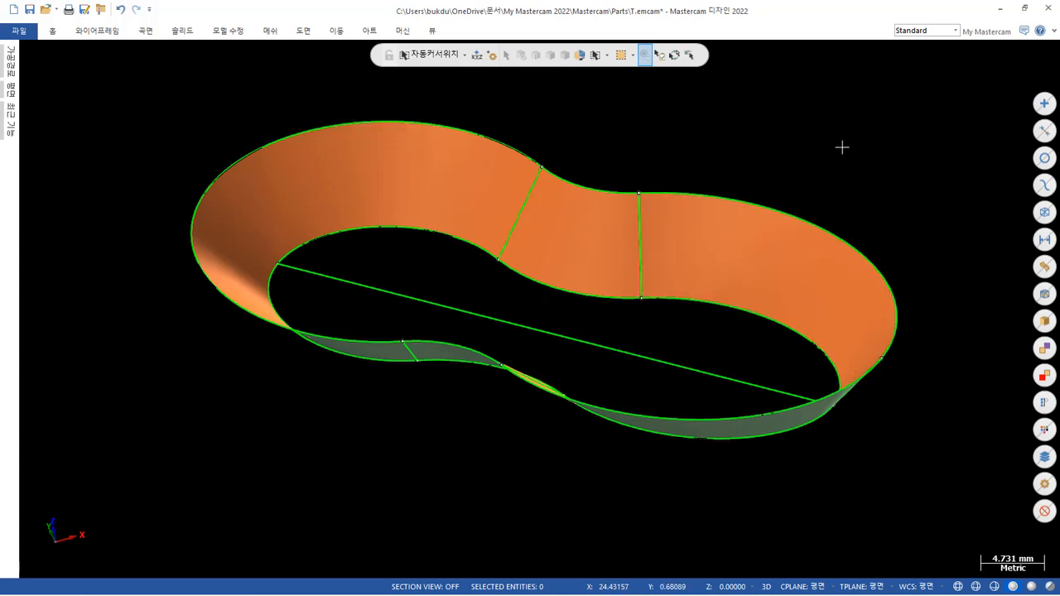
middle_click_drag(841, 147, 753, 204)
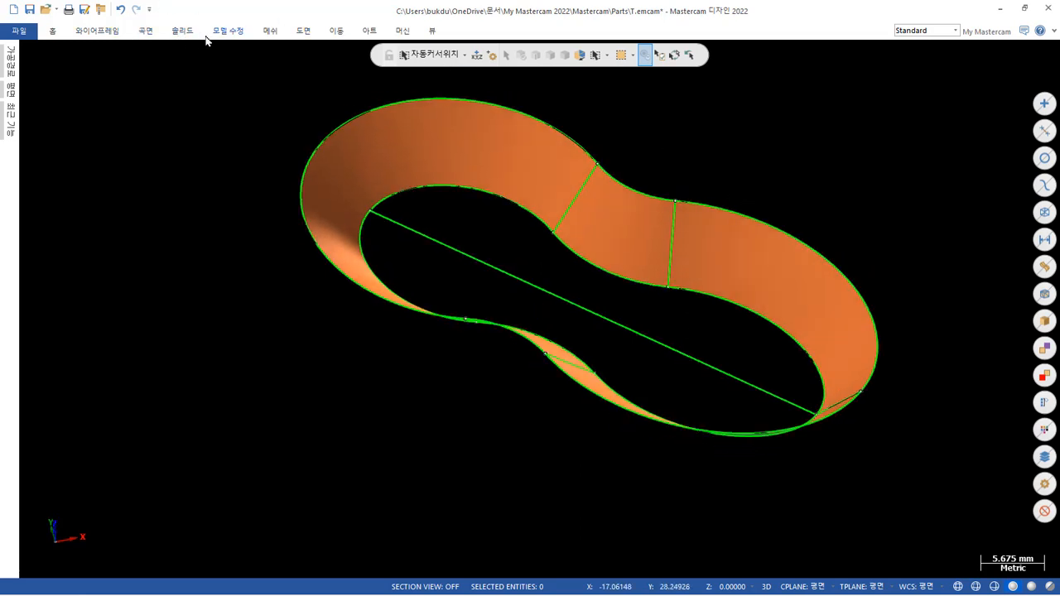
Create a flat boundary surface across the pocket's bottom, chaining the whole smaller inner profile in construction-plane mode instead of 3D, and apply it.
left_click(148, 33)
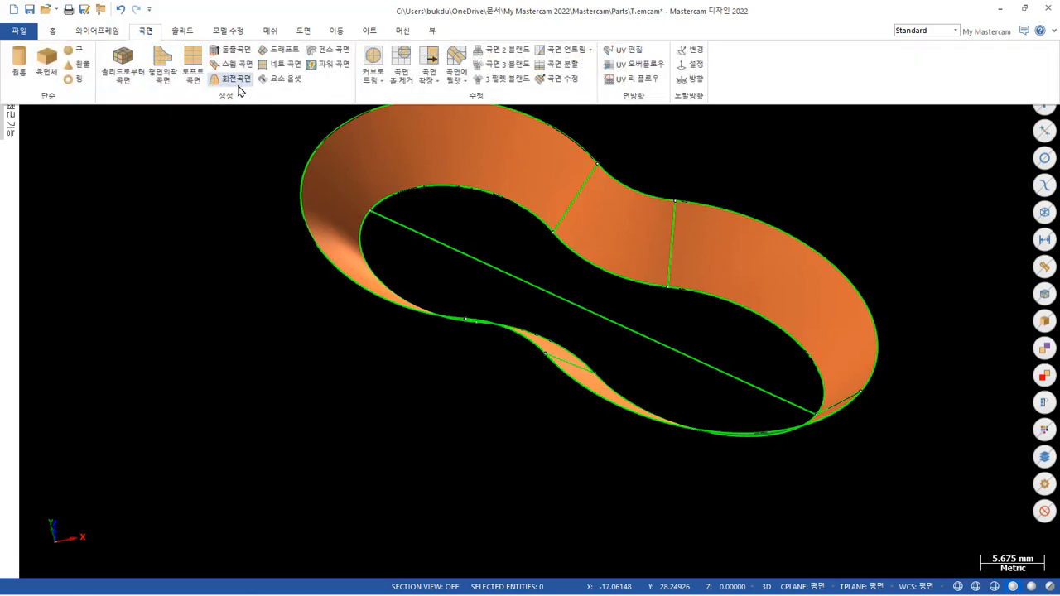
left_click(163, 62)
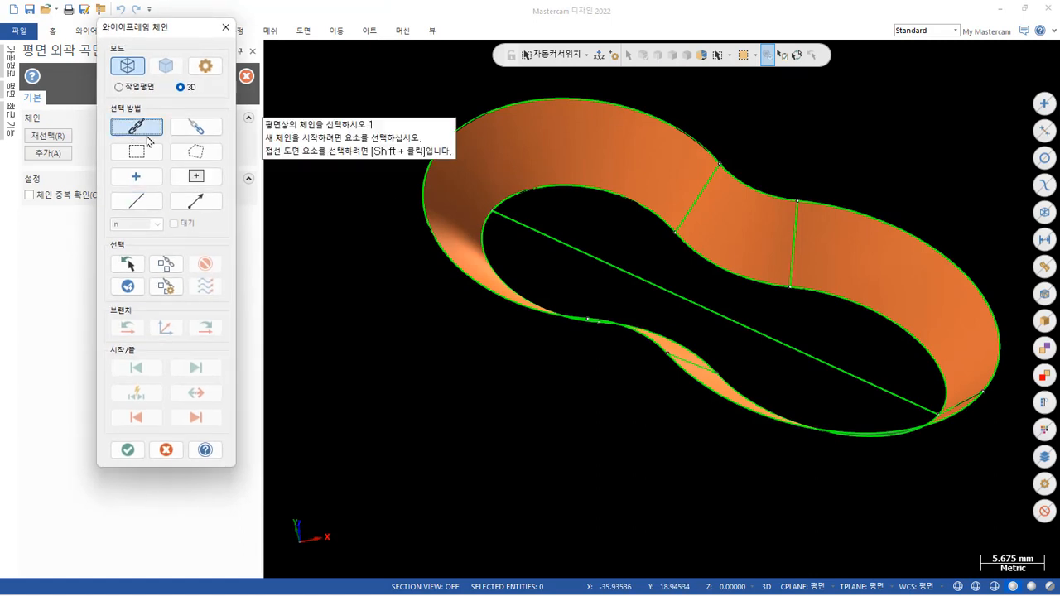
left_click(651, 224)
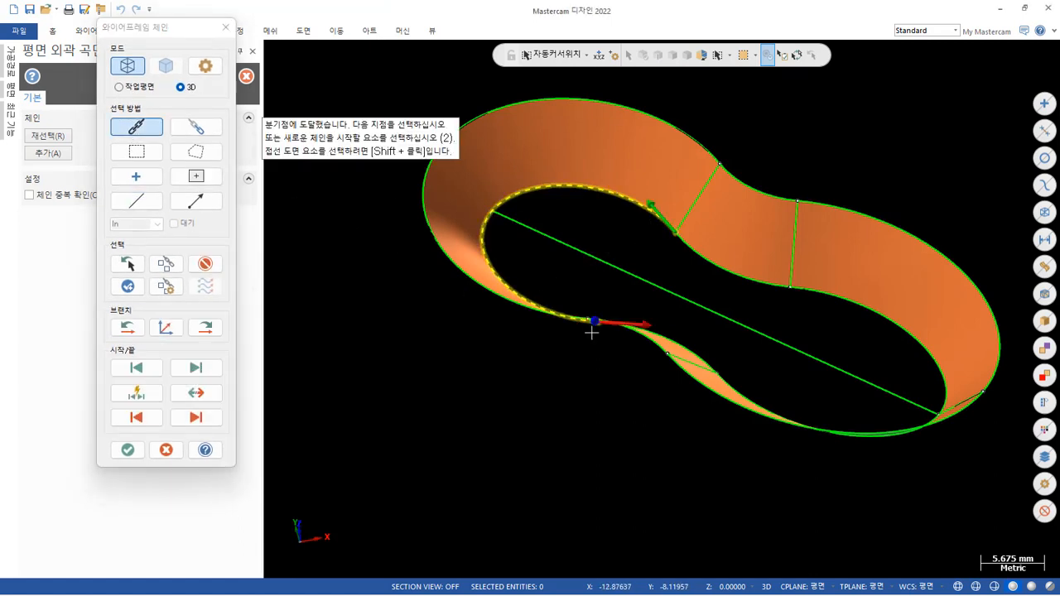
middle_click_drag(655, 419, 639, 470)
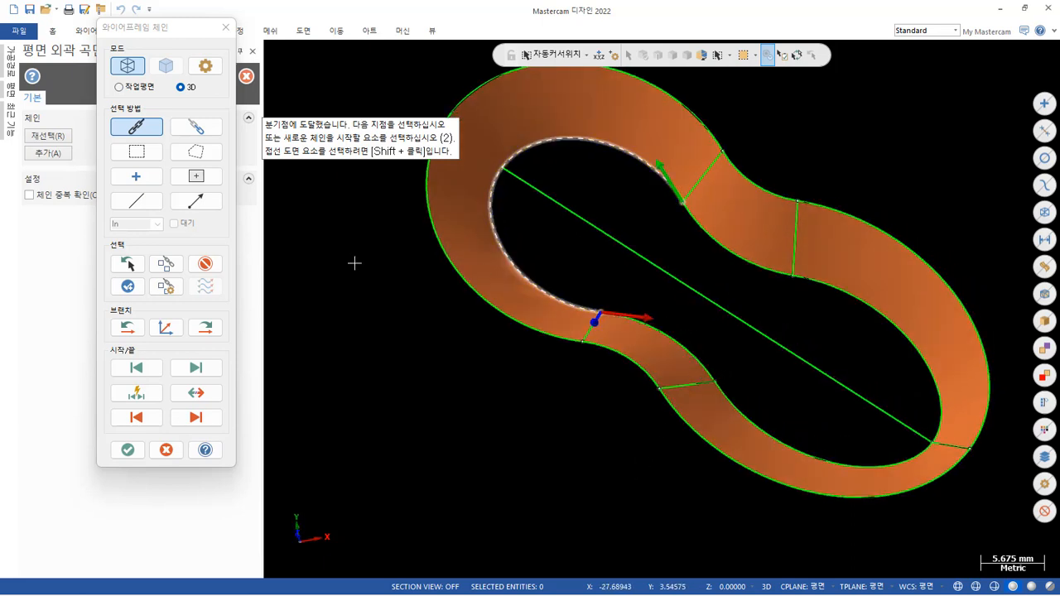
left_click(205, 263)
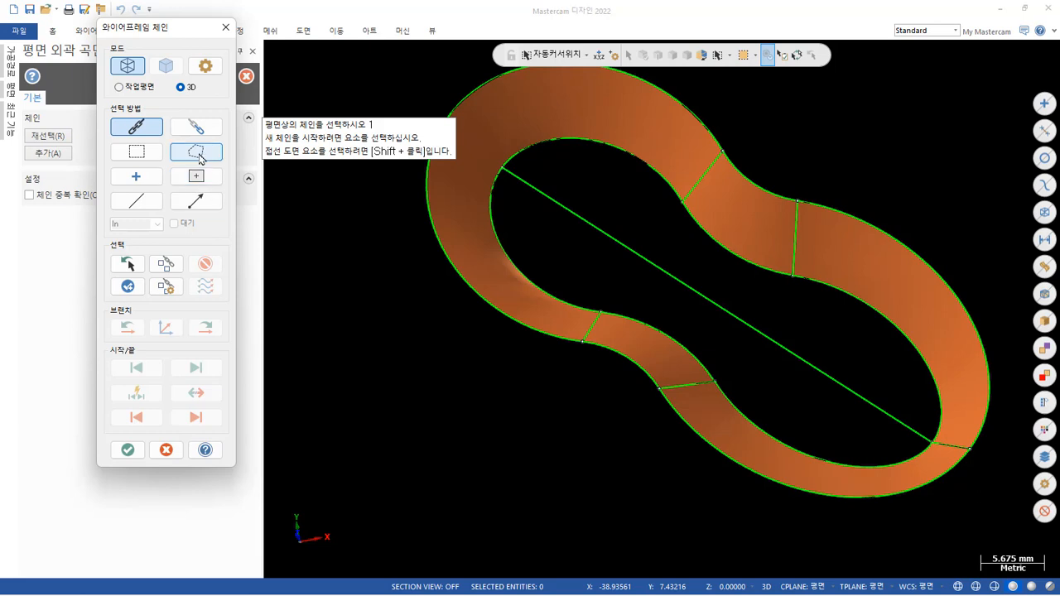
left_click(120, 87)
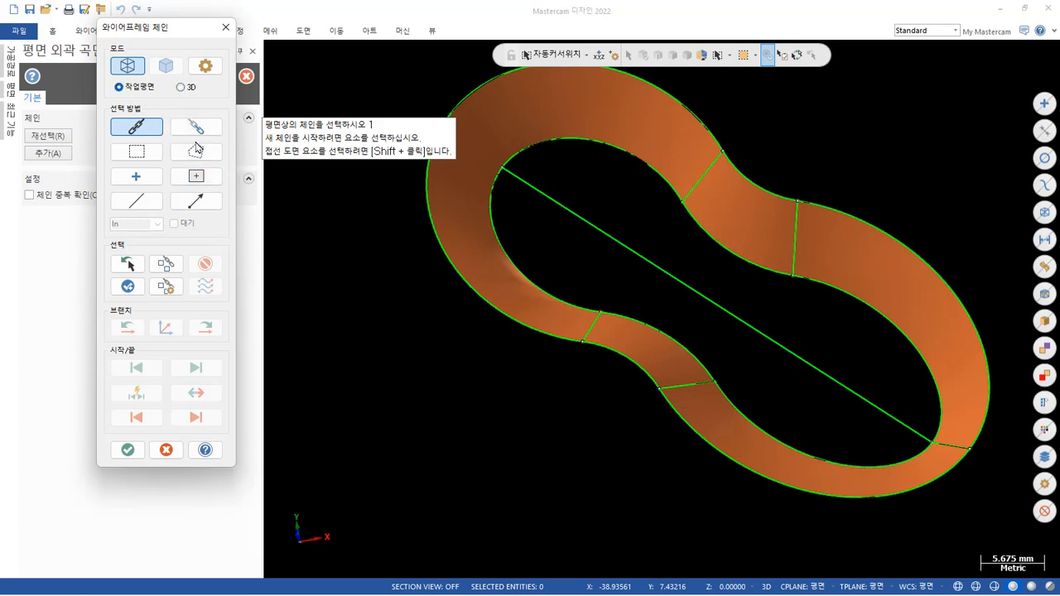
left_click(578, 314)
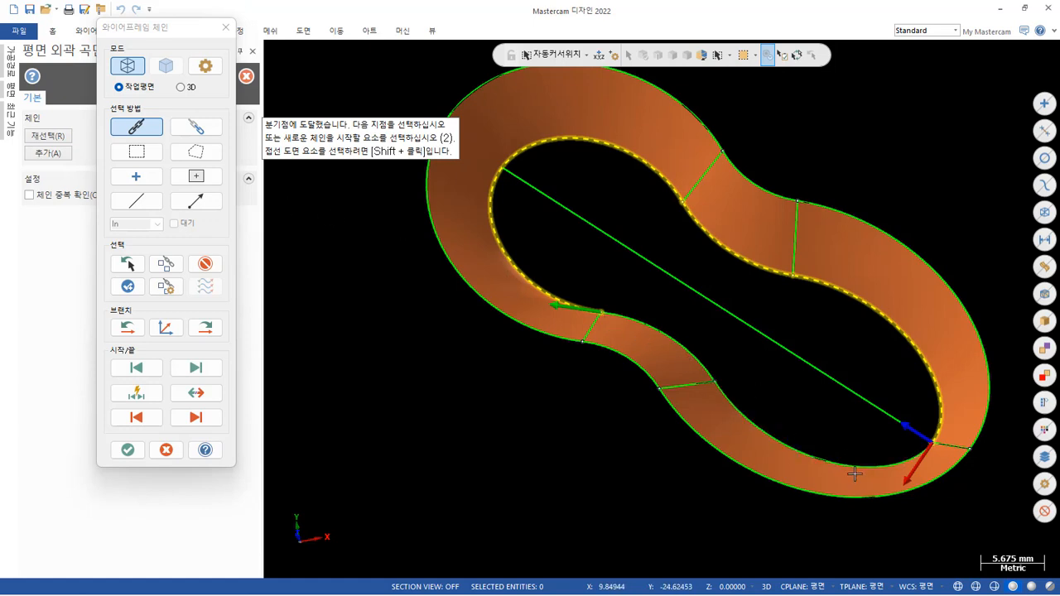
left_click(205, 328)
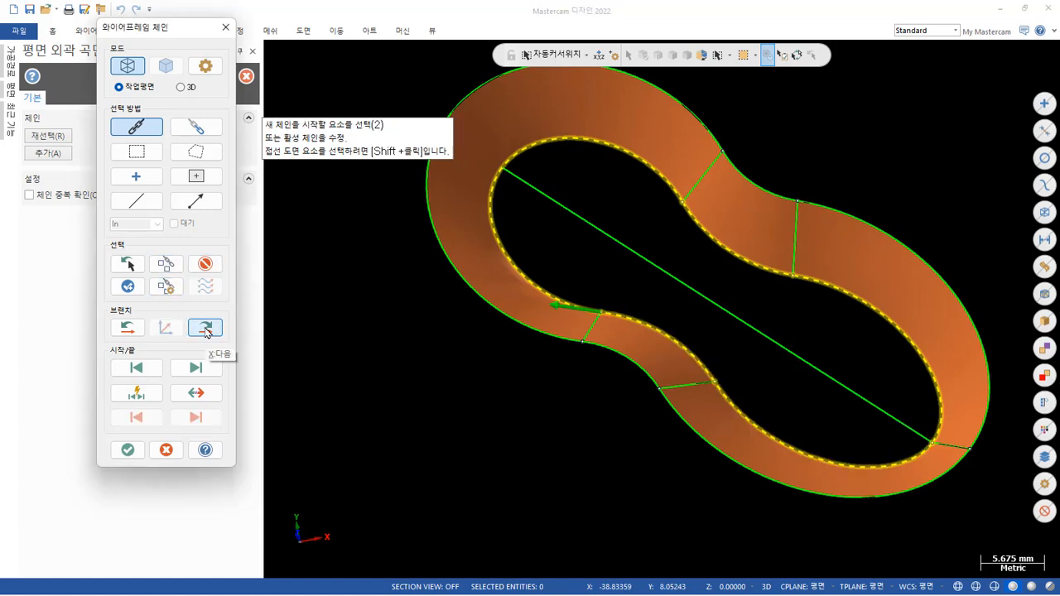
left_click(128, 450)
middle_click_drag(580, 431, 589, 403)
scroll(590, 402, "down", 5)
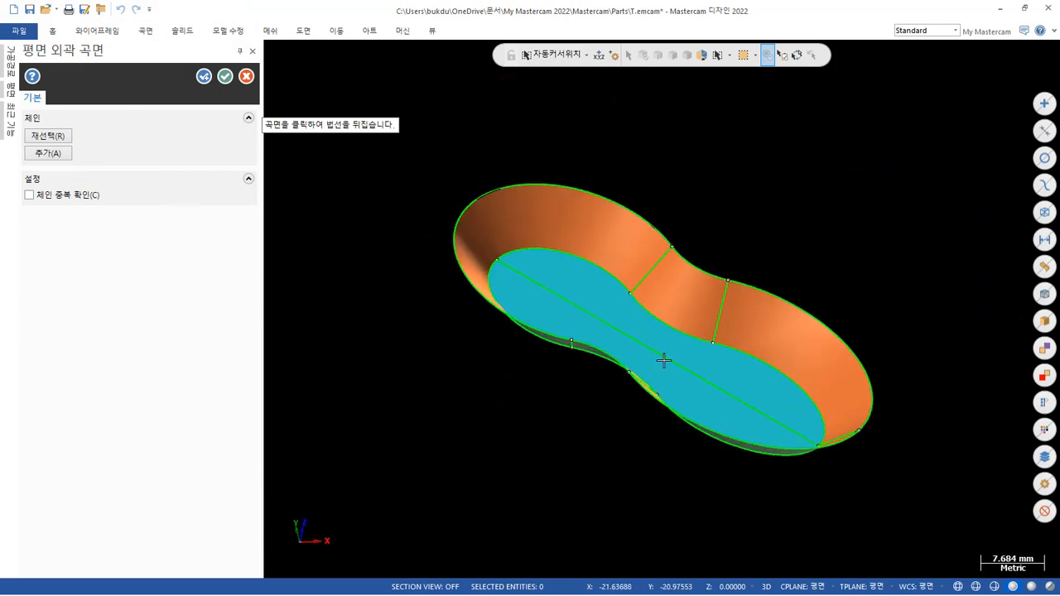
scroll(745, 293, "up", 4)
left_click(206, 77)
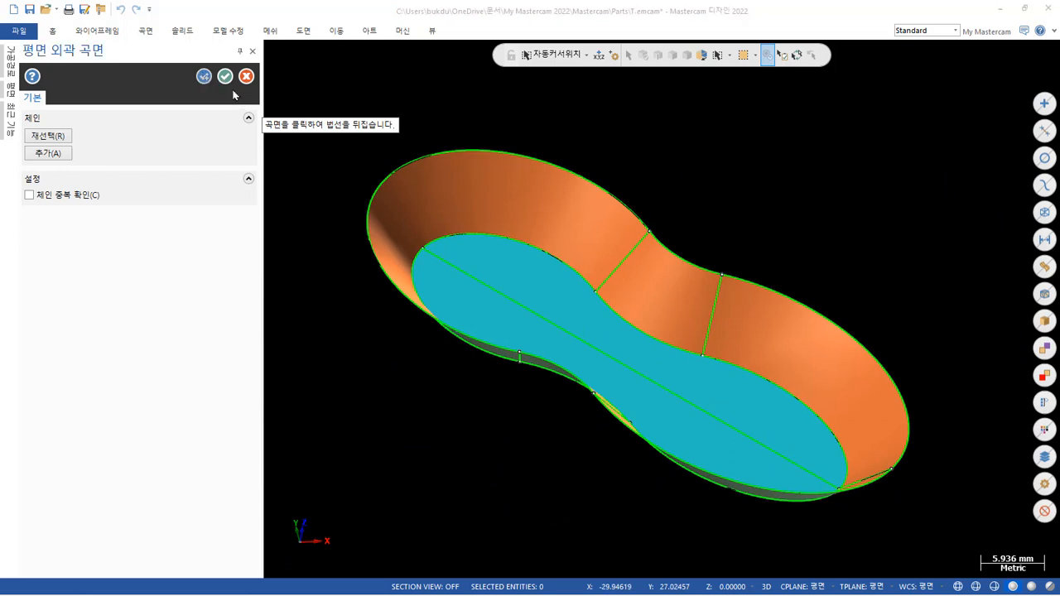
Try to cap the pocket's top with a flat boundary surface from the larger outer profile, closing the chain automatically, and undo the cap.
left_click(609, 197)
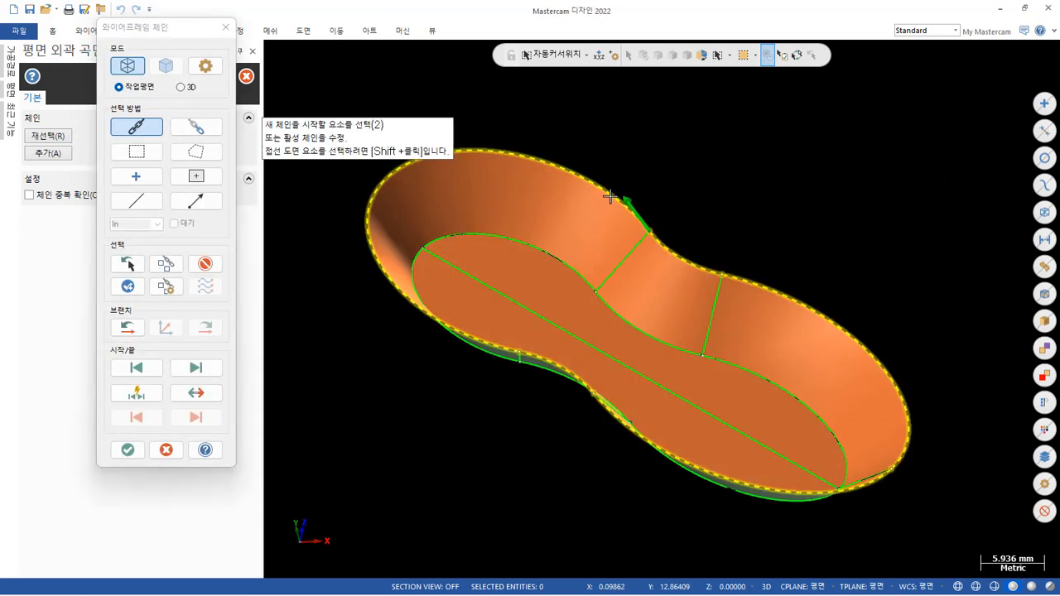
left_click(126, 450)
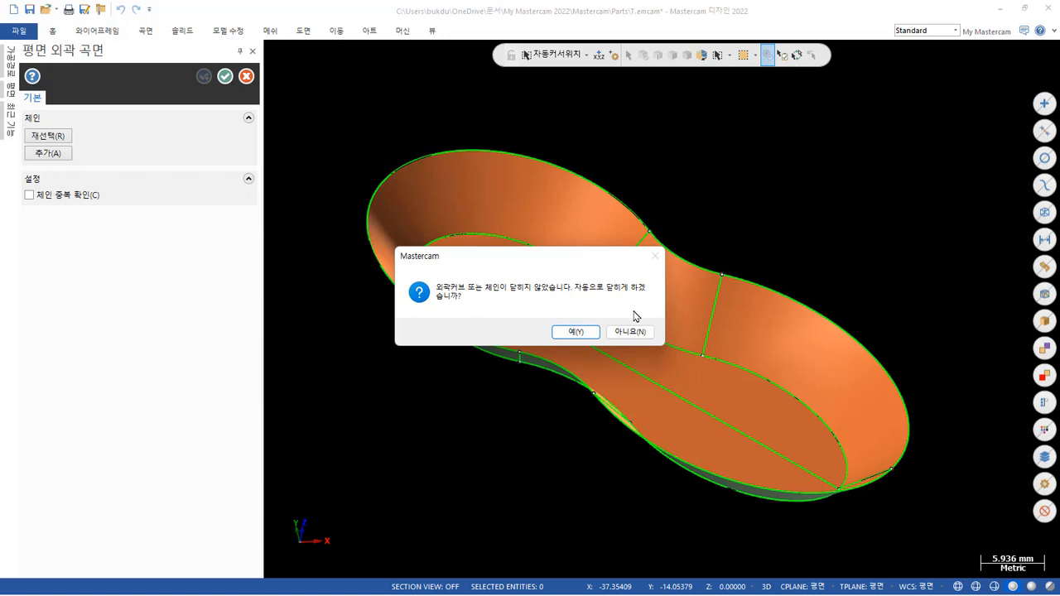
left_click(575, 332)
scroll(728, 161, "up", 6)
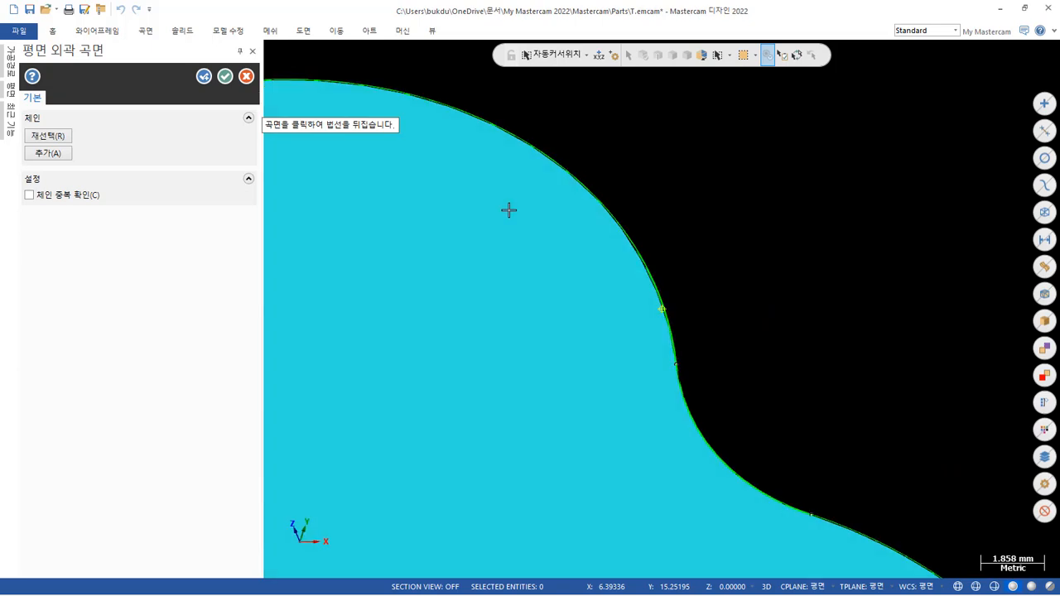
middle_click_drag(509, 210, 464, 248)
scroll(591, 204, "down", 4)
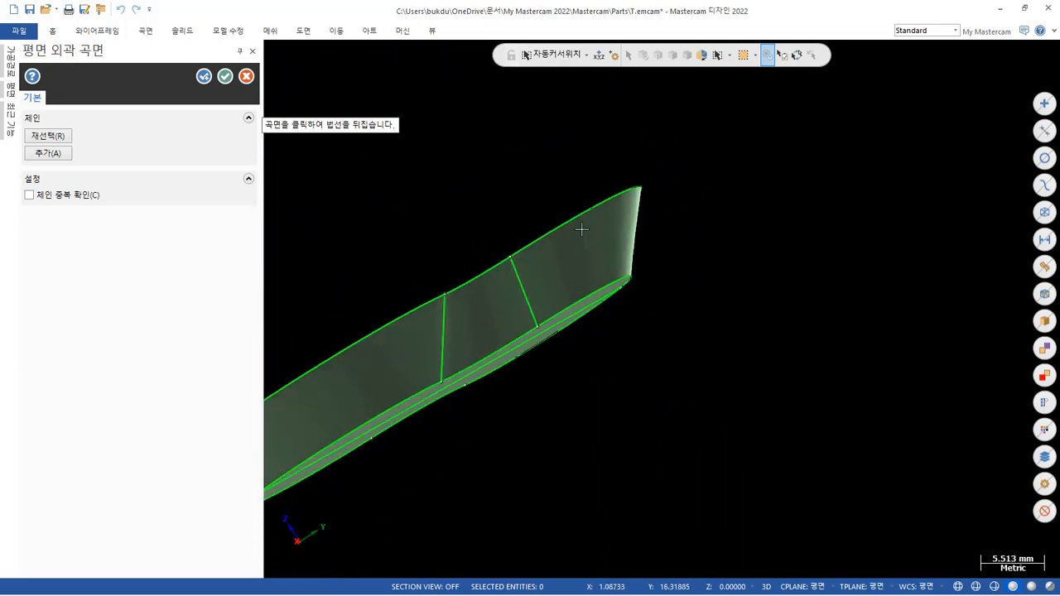
middle_click_drag(589, 238, 849, 243)
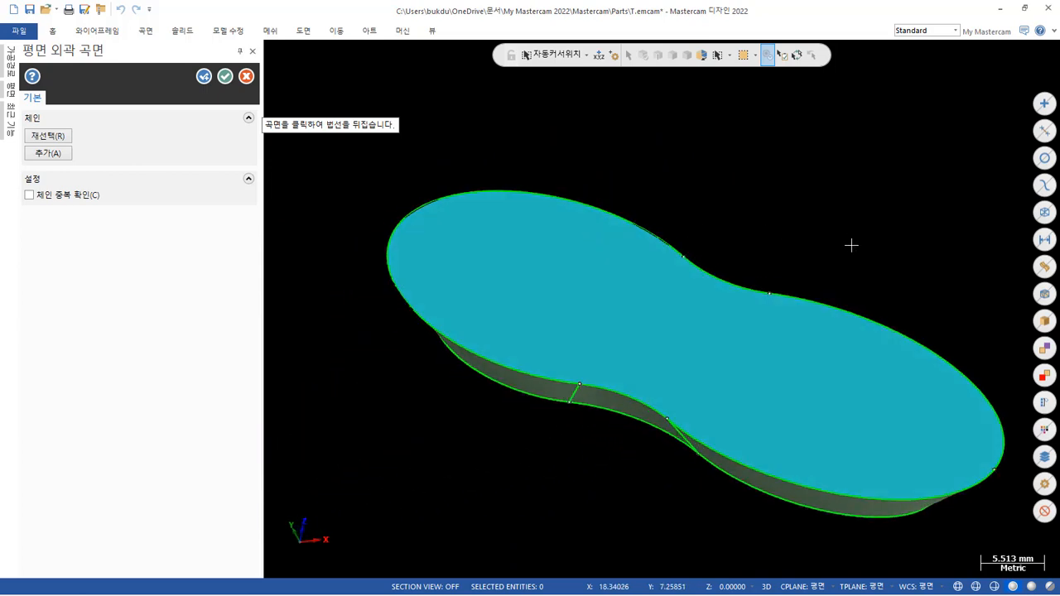
key("Return")
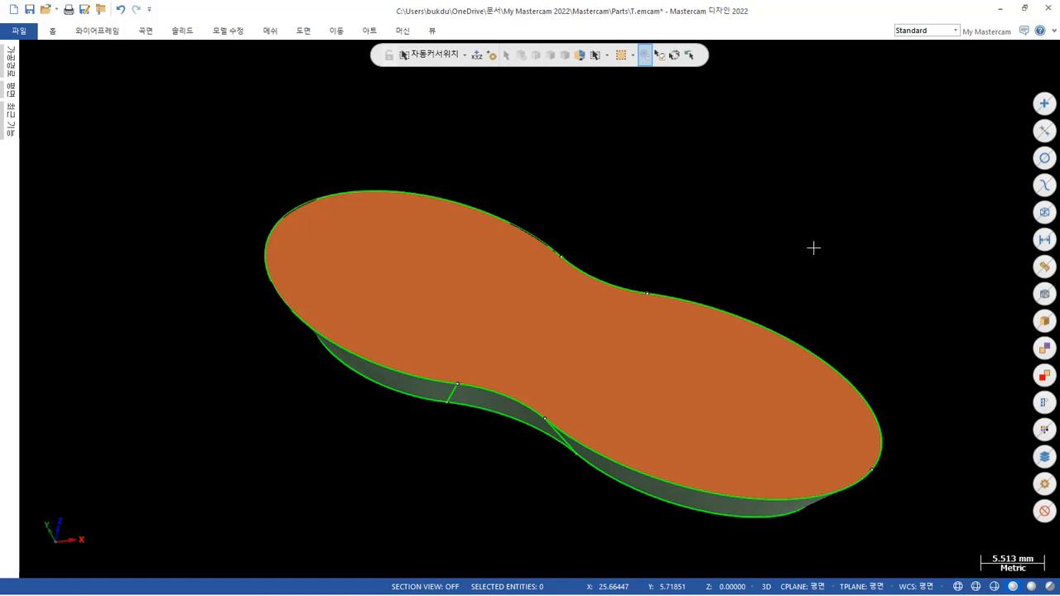
key("ctrl+z")
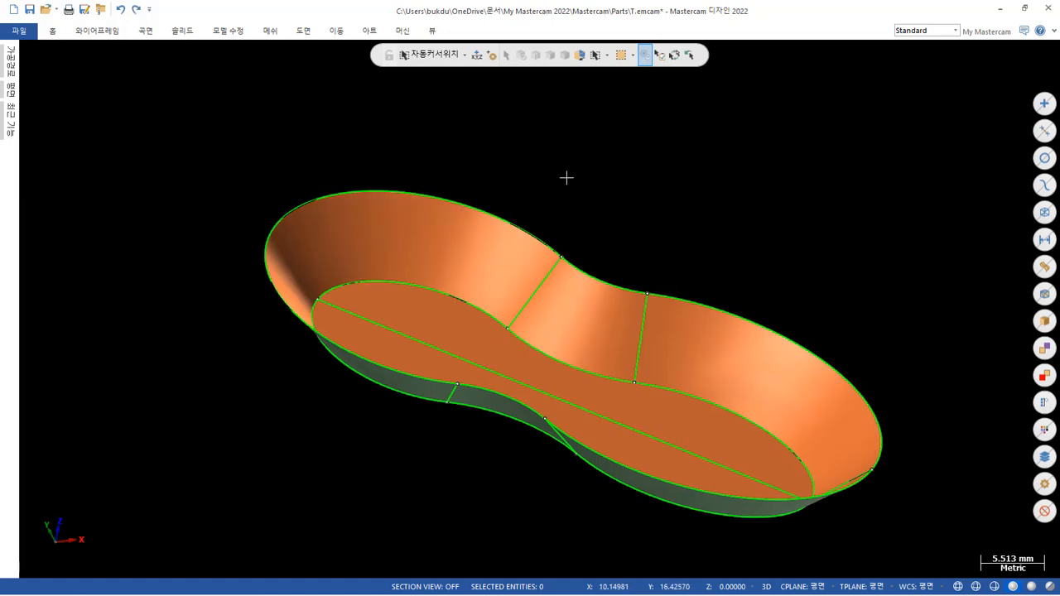
Select all curves of the larger top profile around the pocket and isolate them by hiding every other entity.
left_click(474, 206)
left_click(581, 275)
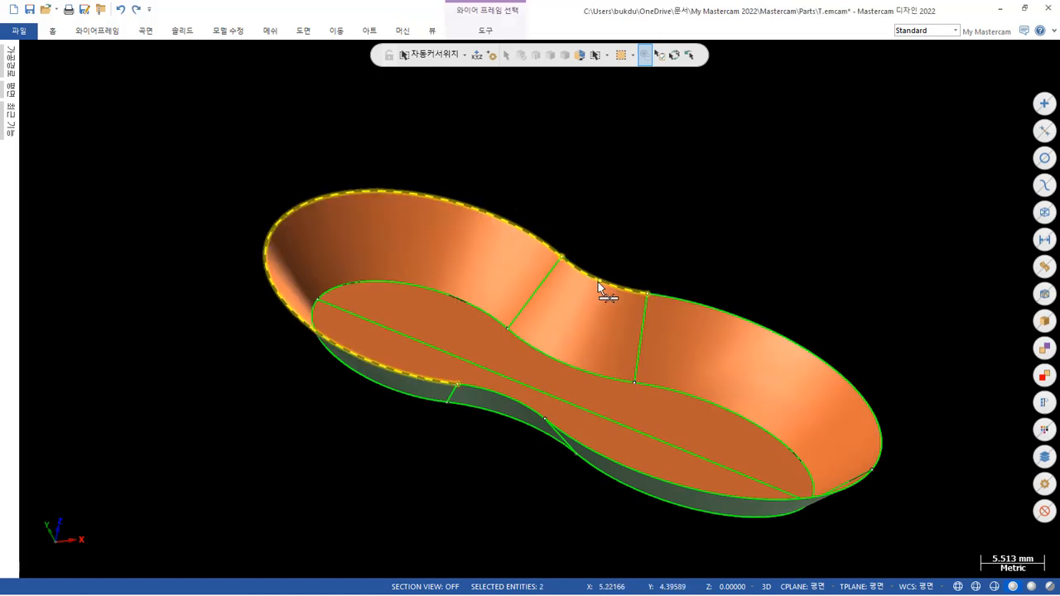
left_click(688, 303)
left_click(797, 509)
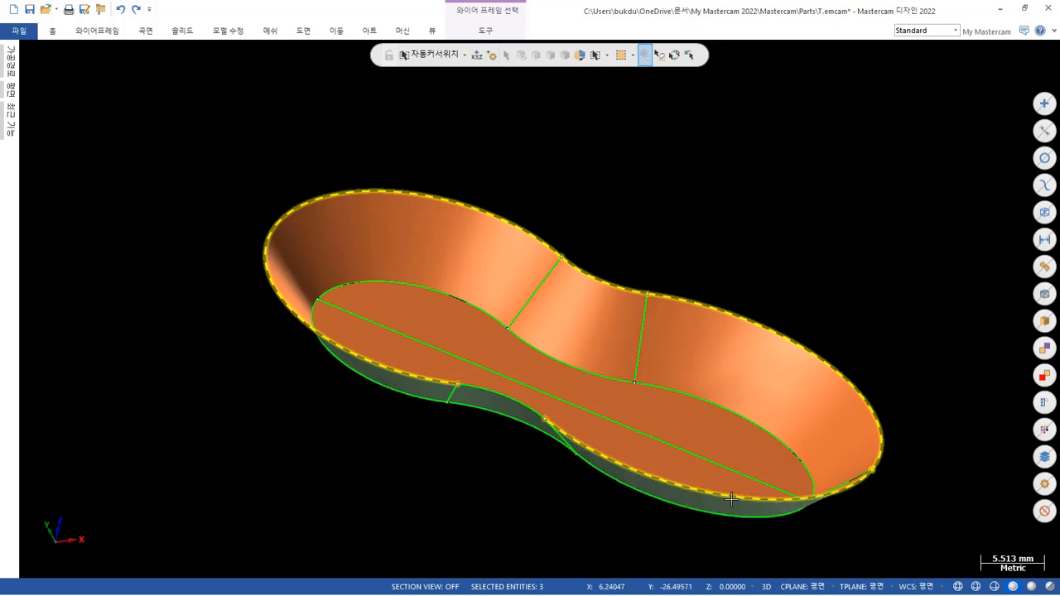
left_click(503, 403)
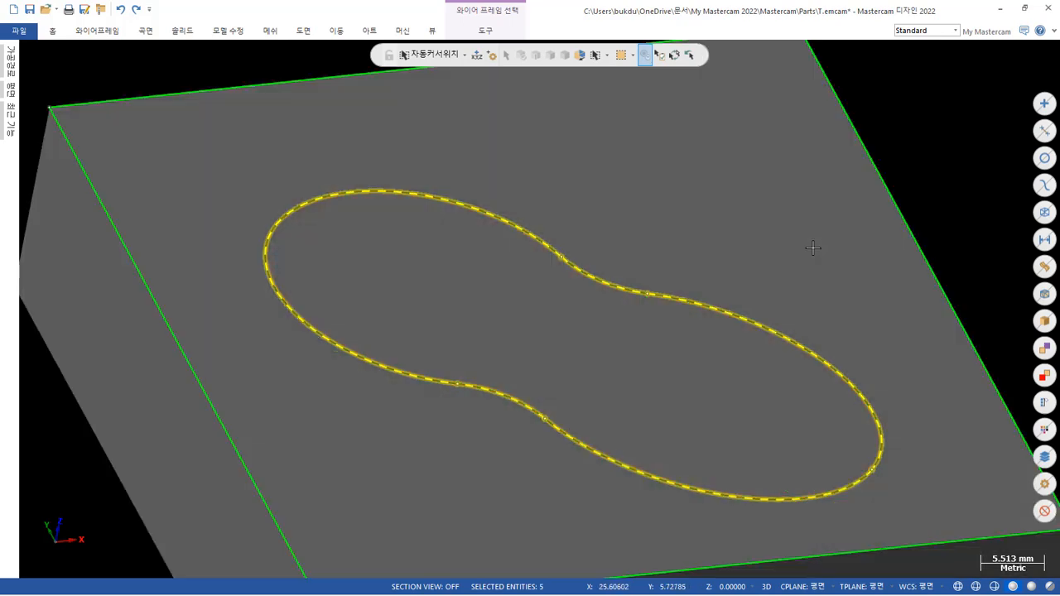
left_click(804, 235)
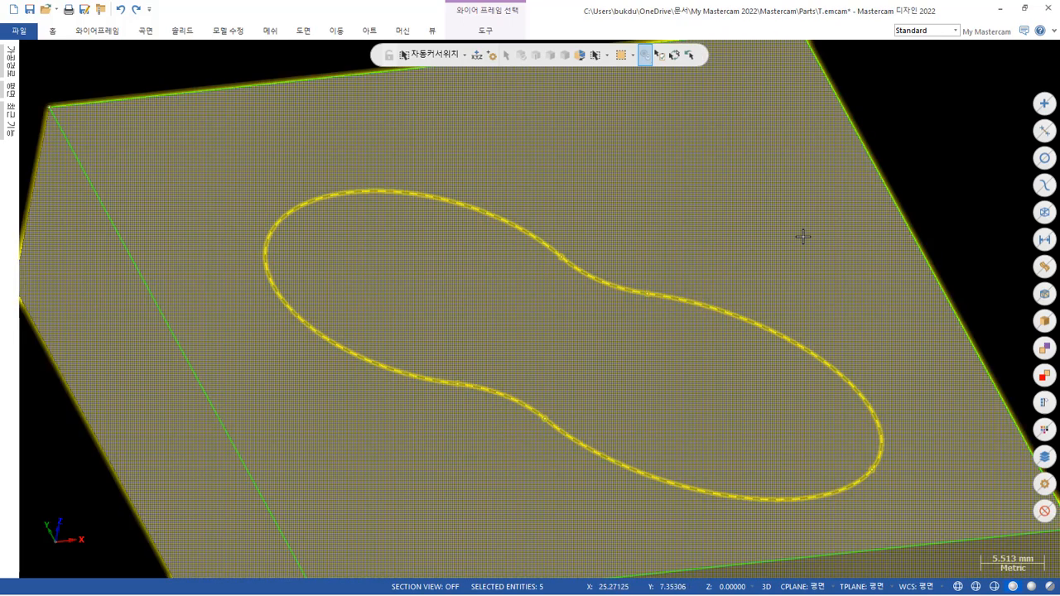
key("Delete")
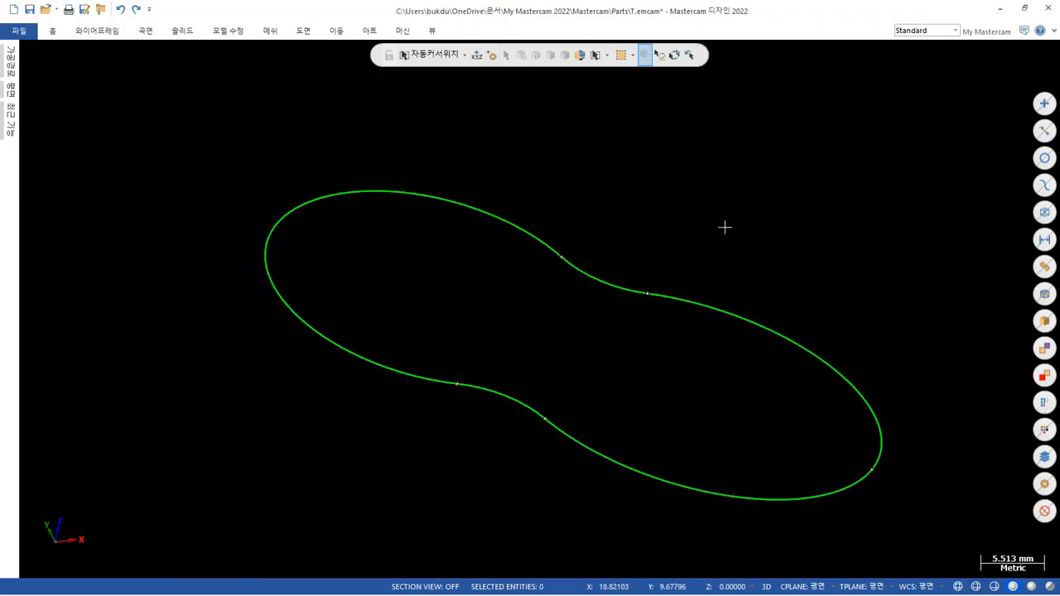
Try to create a flat boundary surface from the isolated outer profile, declining to close the chain automatically.
mouse_move(717, 243)
middle_mouse_down()
mouse_move(599, 147)
mouse_move(620, 196)
mouse_move(616, 234)
middle_mouse_up()
scroll(452, 393, "up", 5)
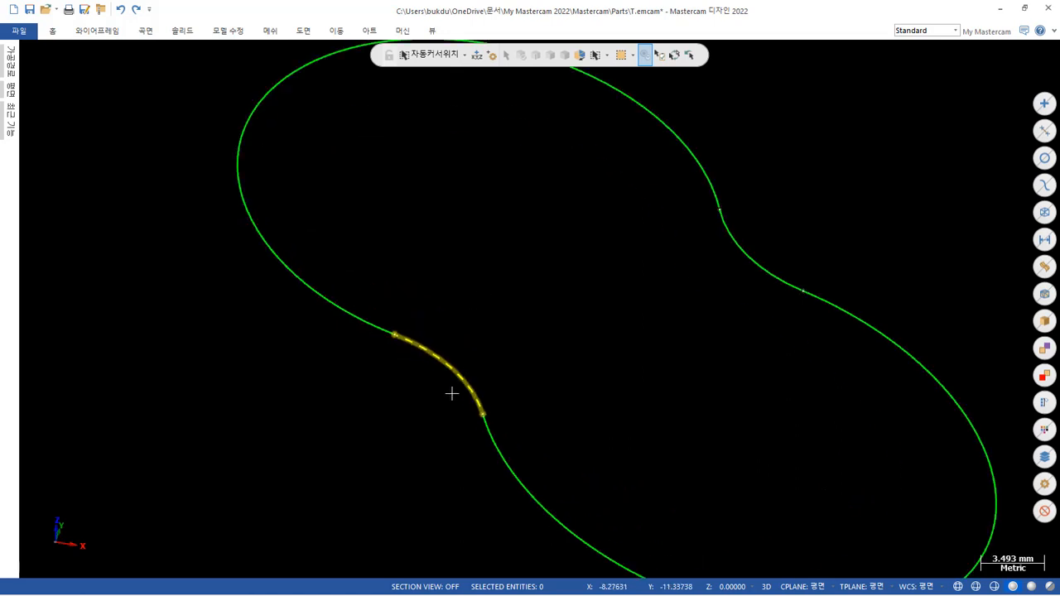
scroll(428, 317, "down", 3)
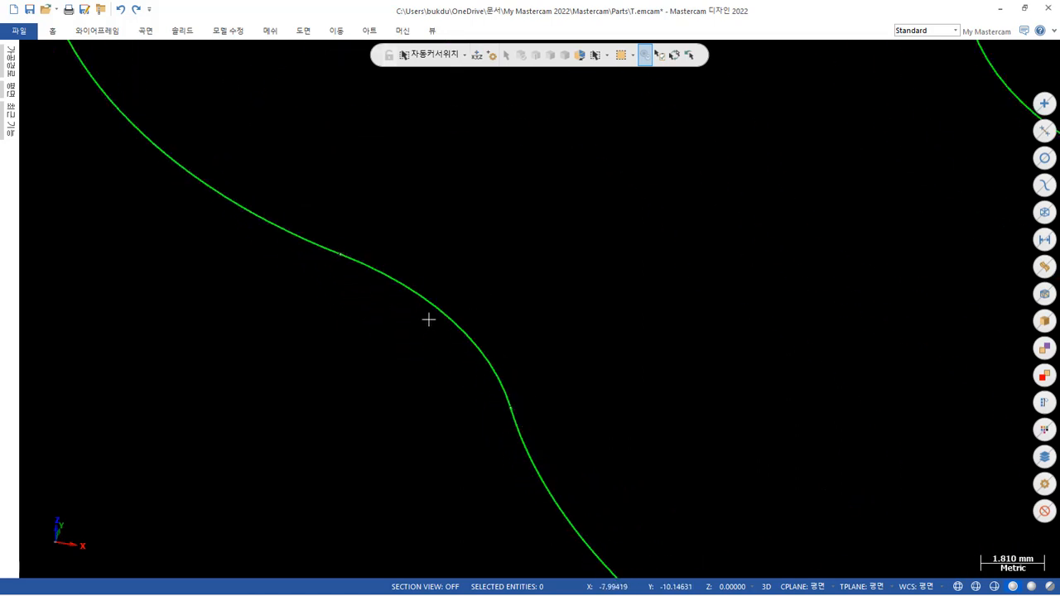
scroll(395, 324, "down", 2)
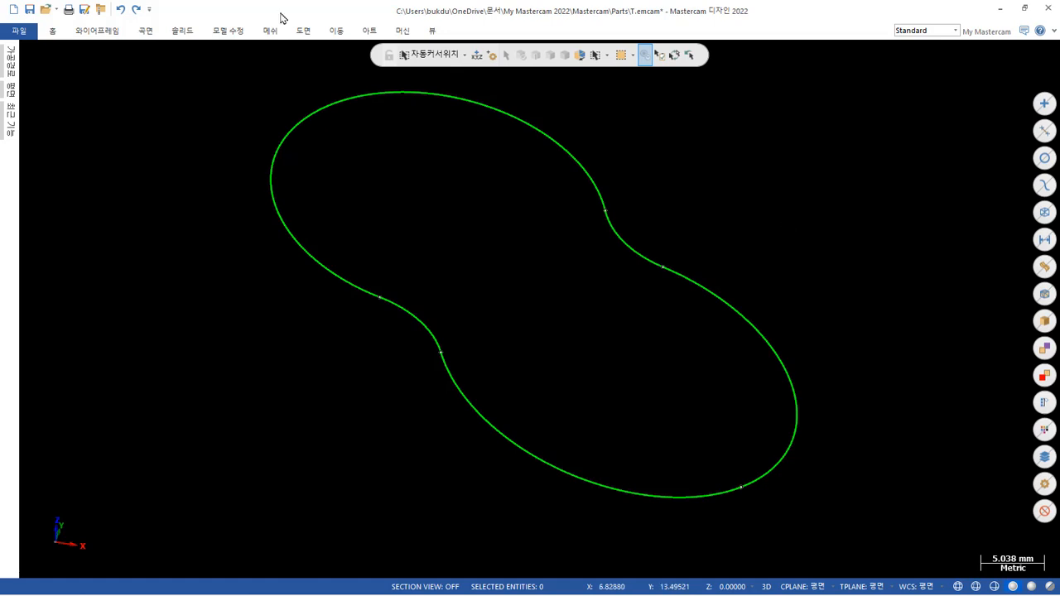
left_click(118, 35)
left_click(145, 31)
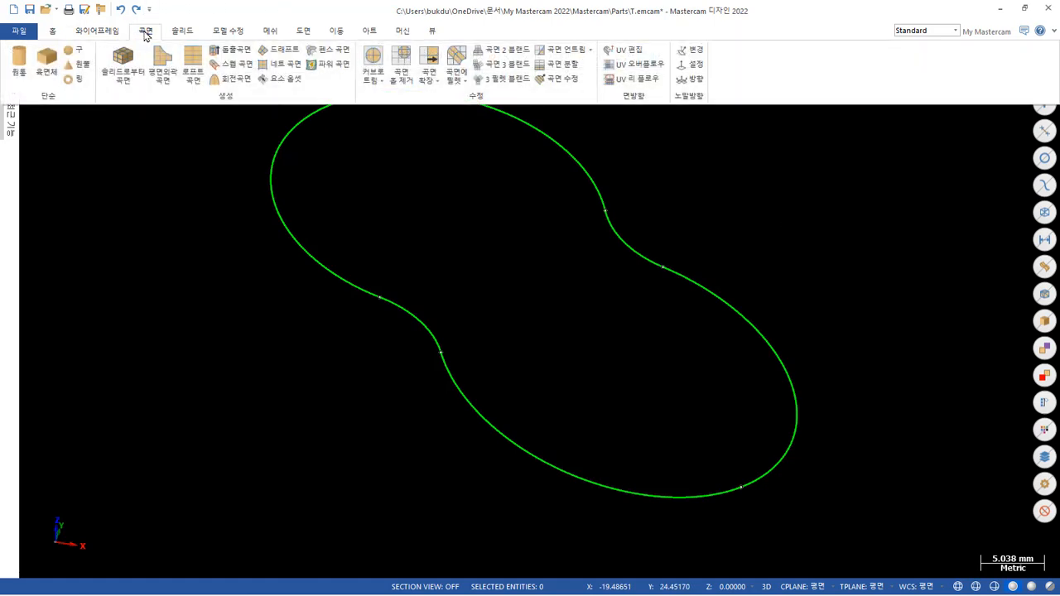
left_click(162, 62)
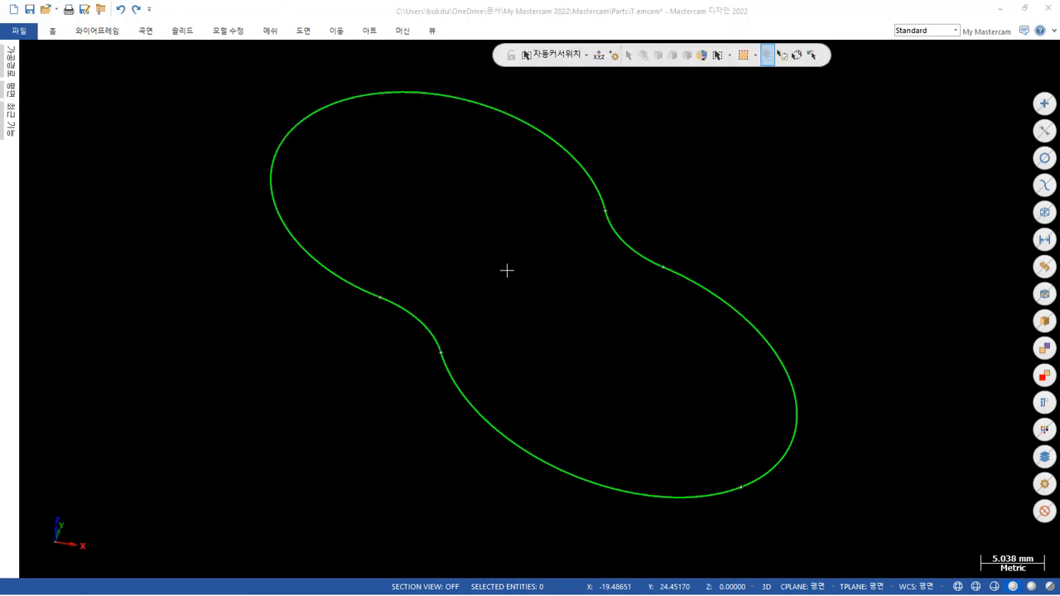
left_click(727, 184)
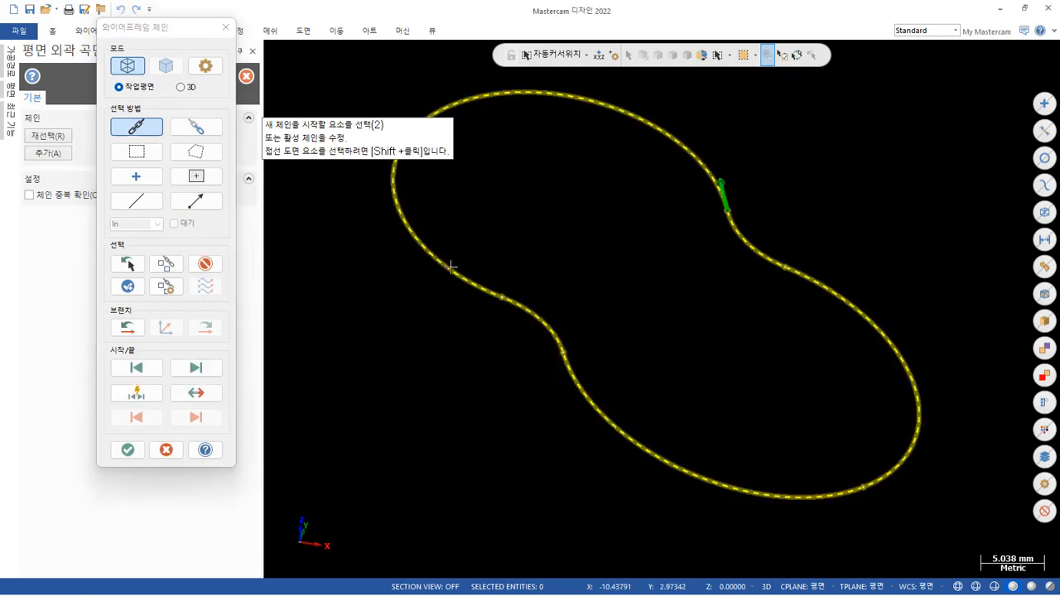
left_click(129, 450)
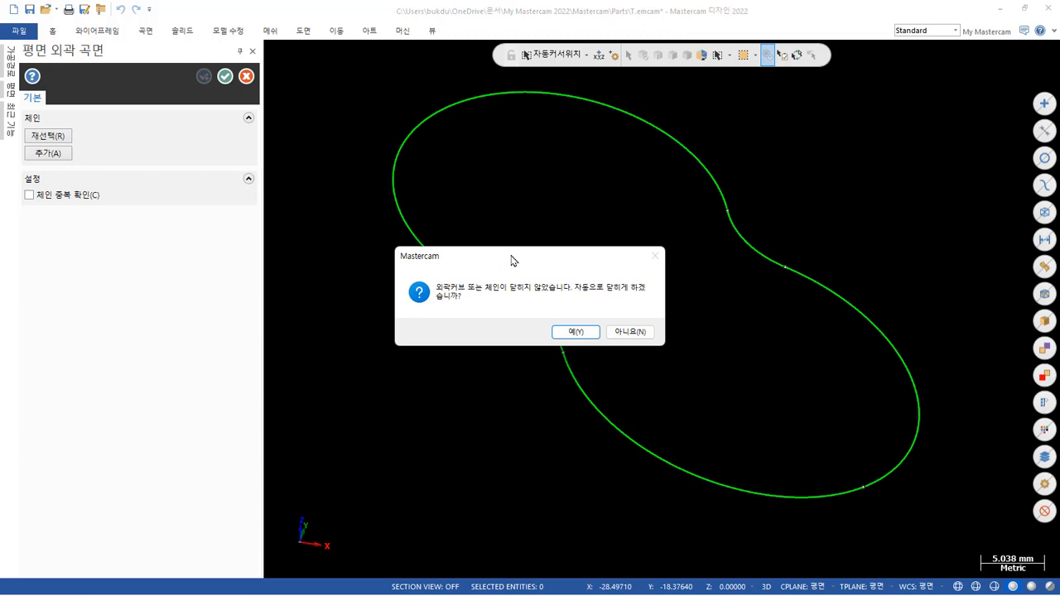
left_click_drag(511, 260, 298, 352)
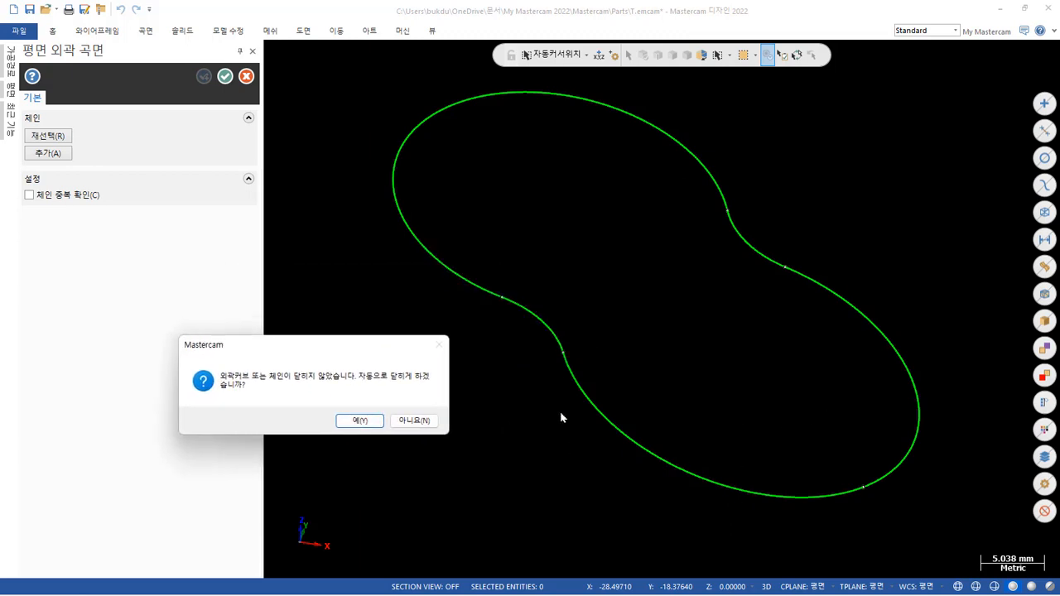
left_click(414, 420)
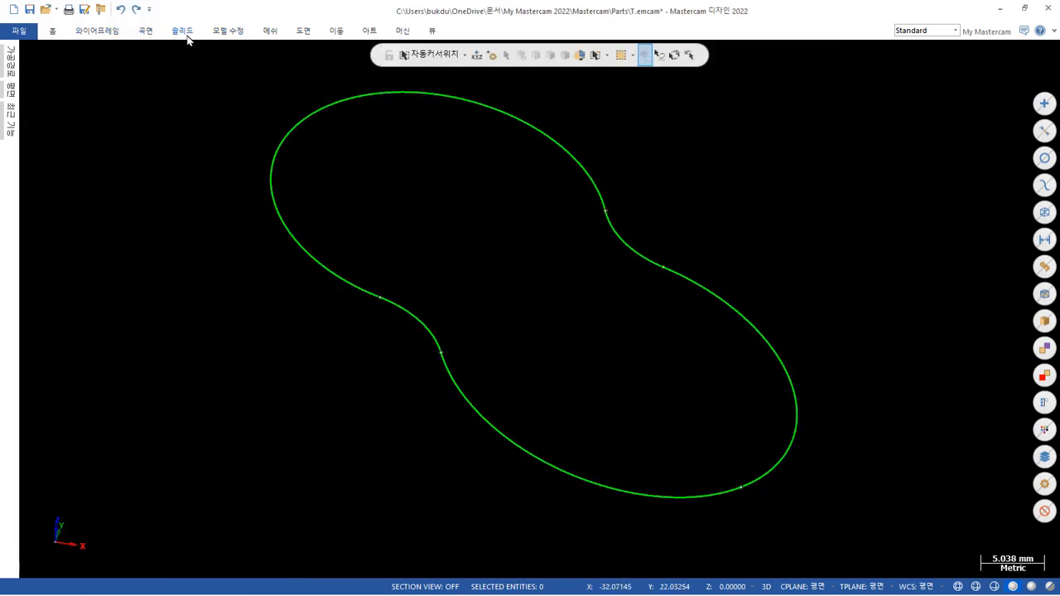
Chain the outer profile for a solid extrusion, examine its start point closely for a gap, and cancel the extrusion.
left_click(183, 32)
left_click(579, 99)
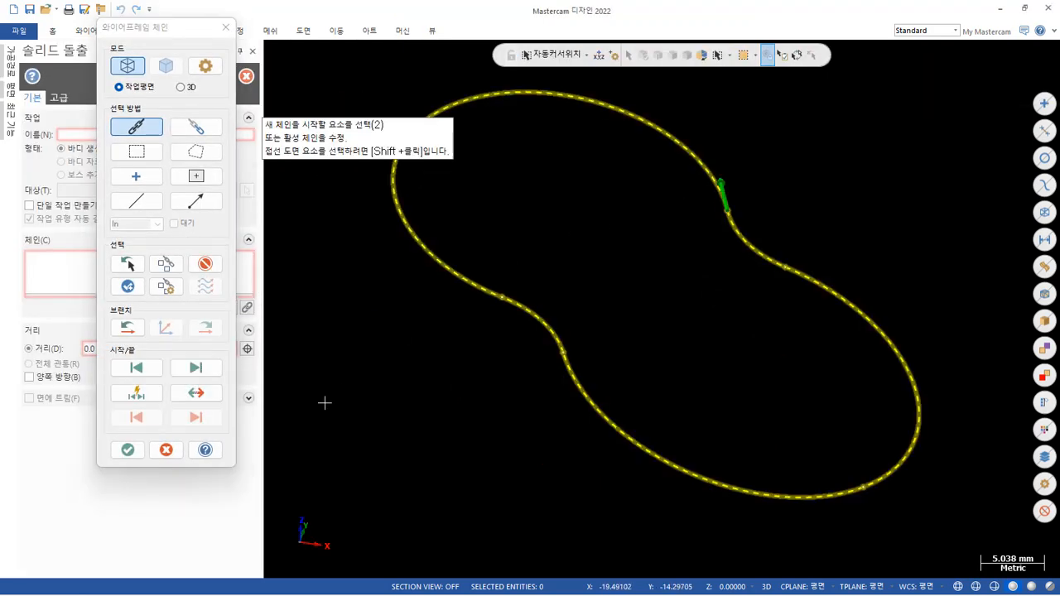
left_click(127, 450)
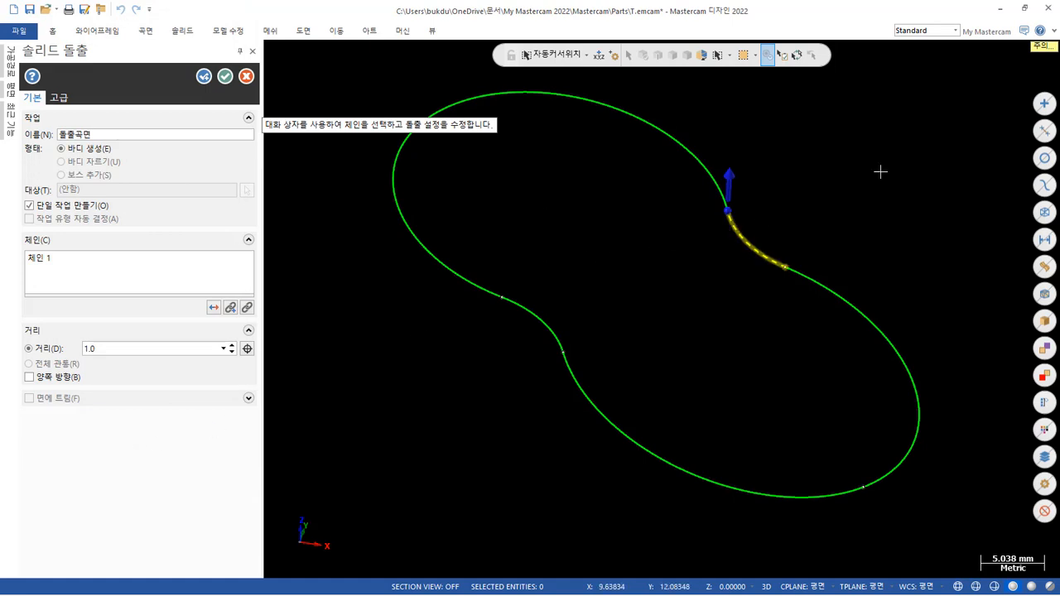
scroll(757, 182, "up", 8)
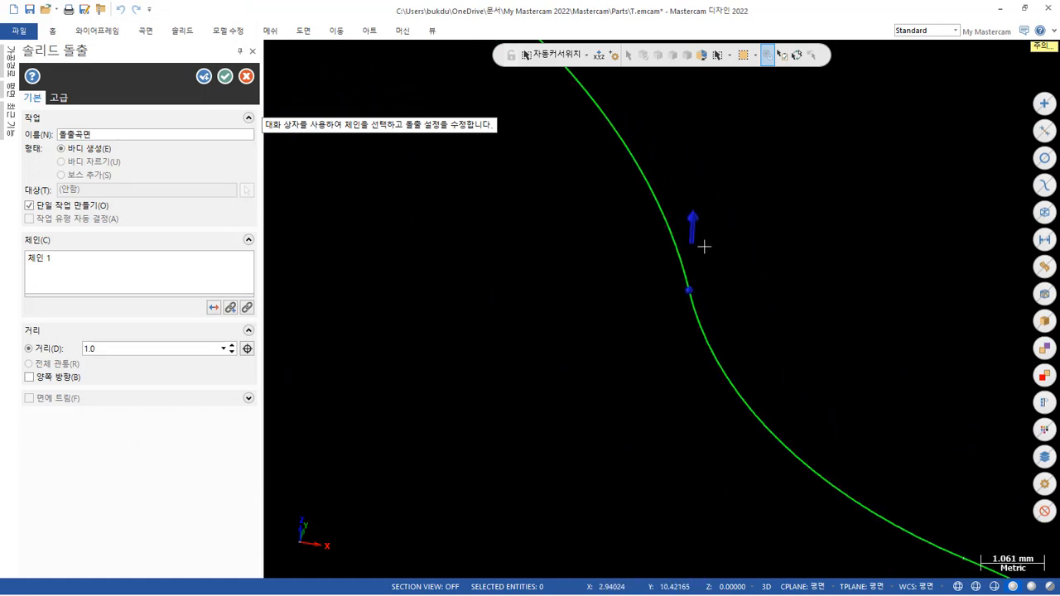
scroll(684, 304, "up", 14)
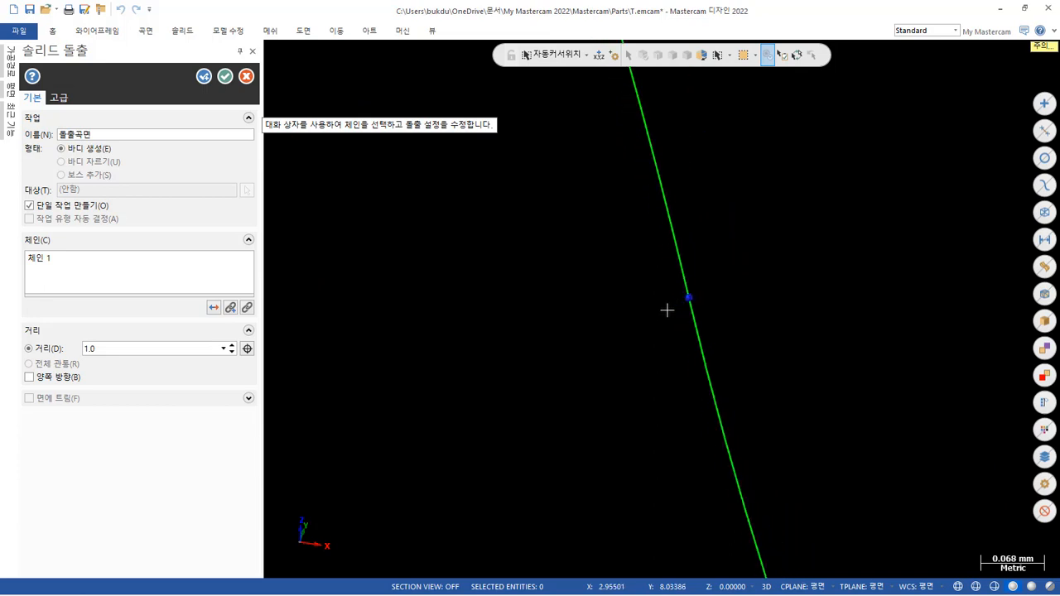
scroll(667, 309, "up", 15)
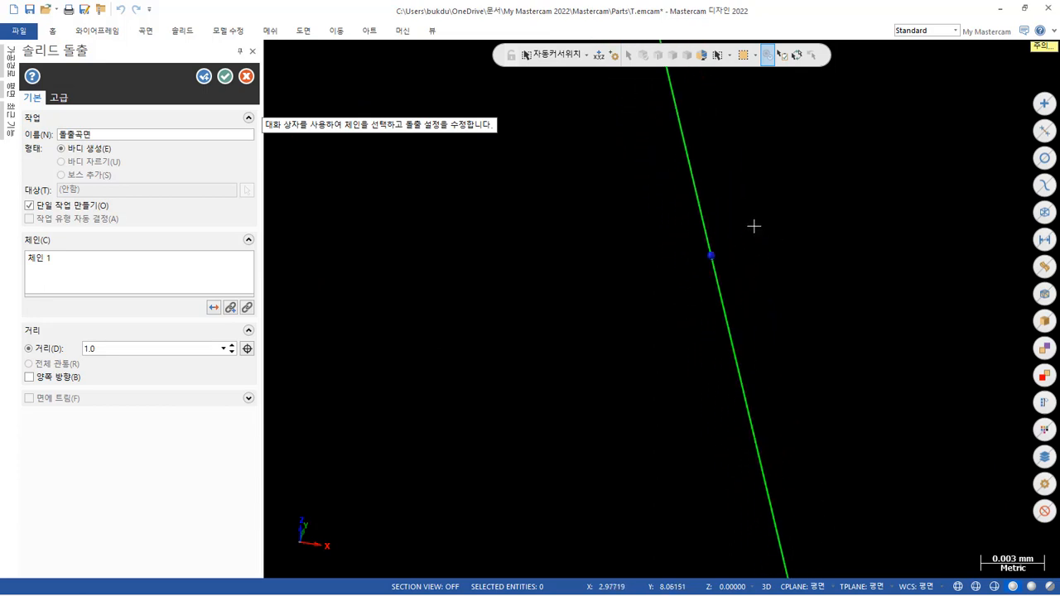
scroll(754, 226, "up", 4)
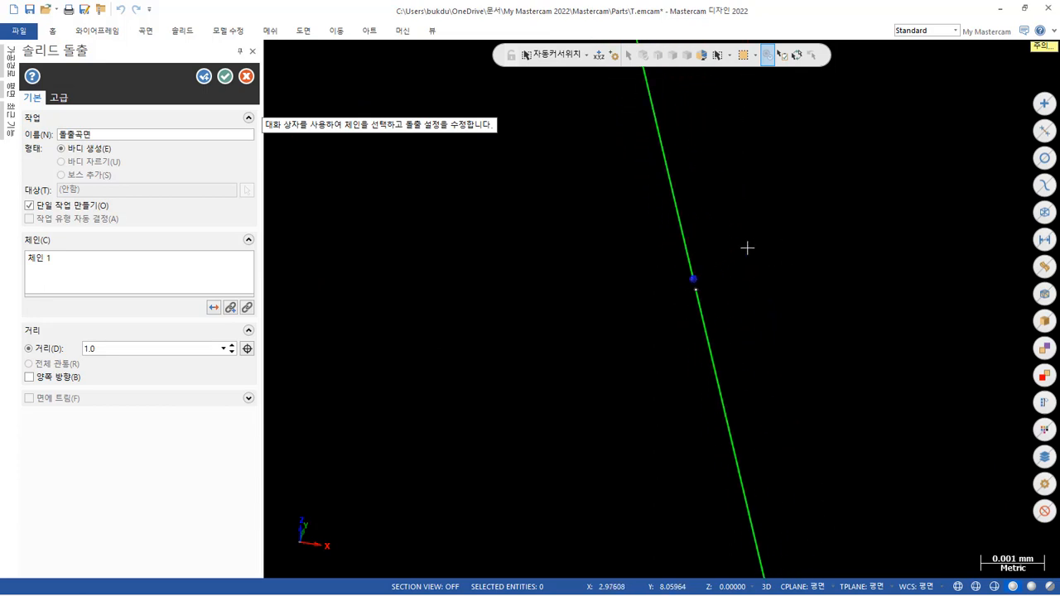
scroll(747, 248, "up", 2)
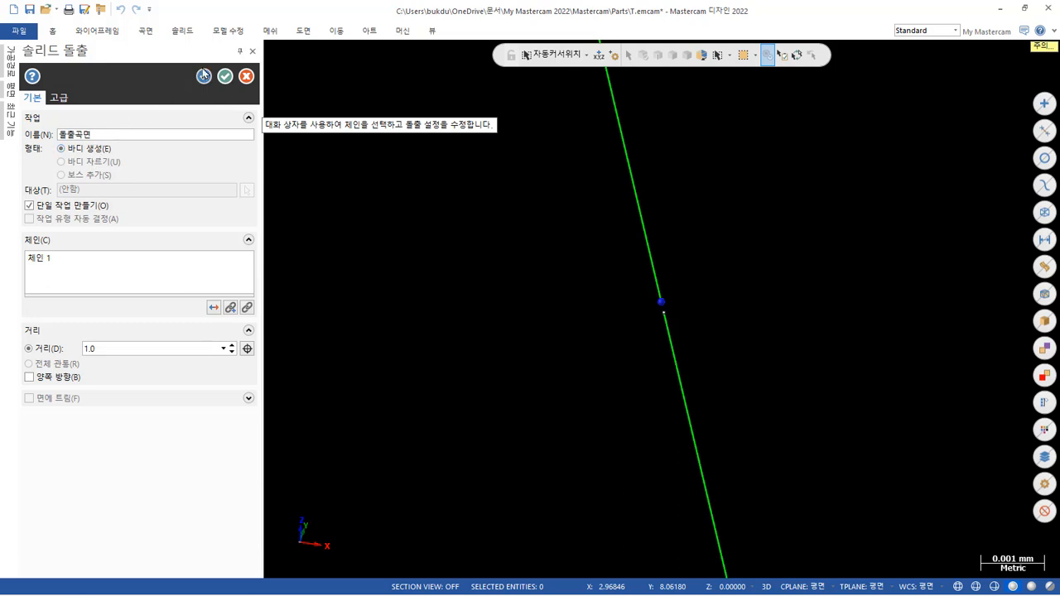
left_click(246, 75)
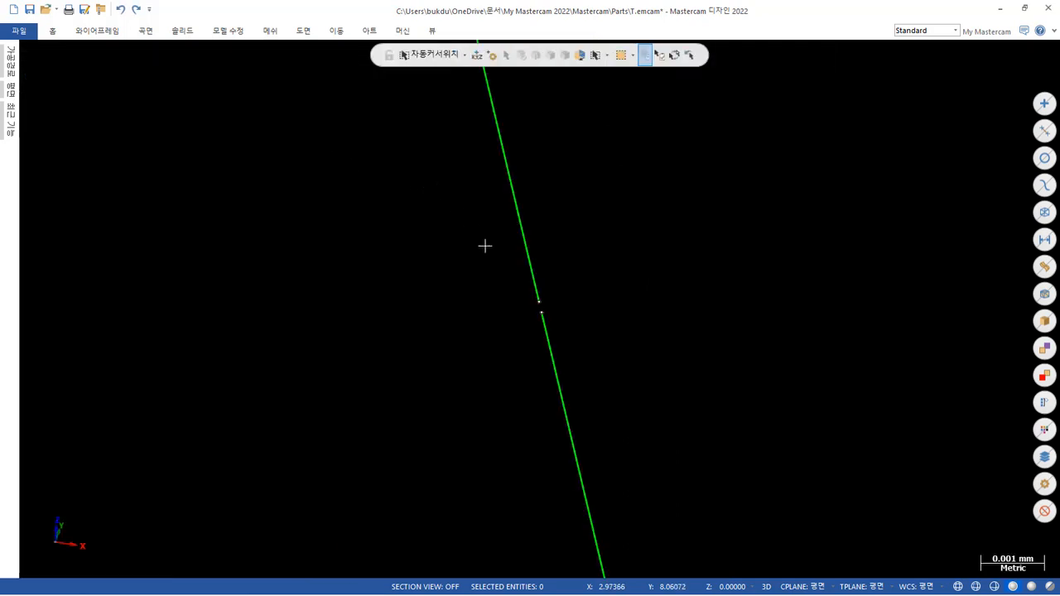
middle_click_drag(500, 286, 525, 303)
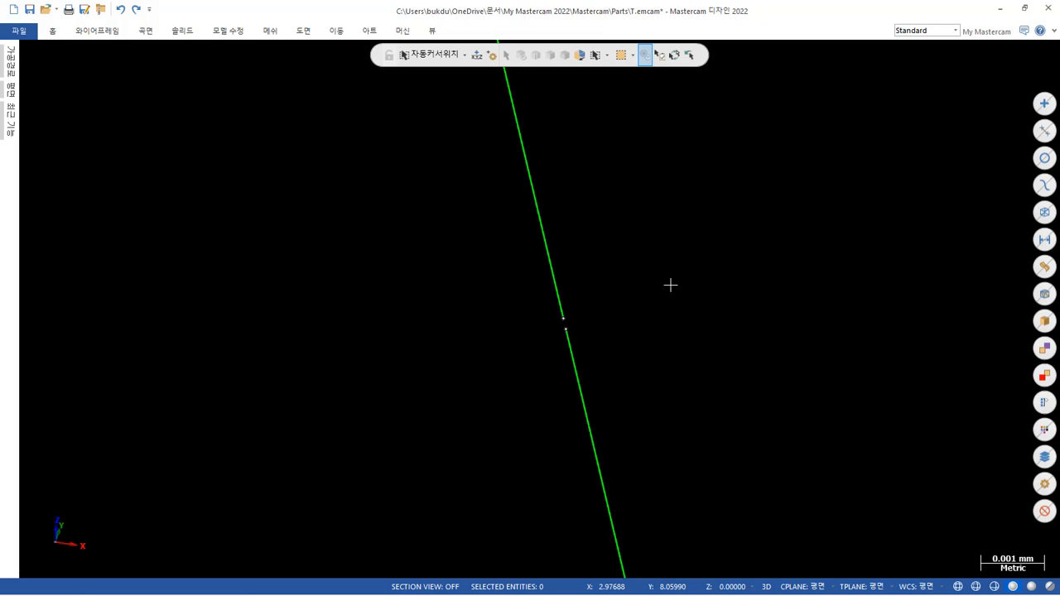
key("alt+F1")
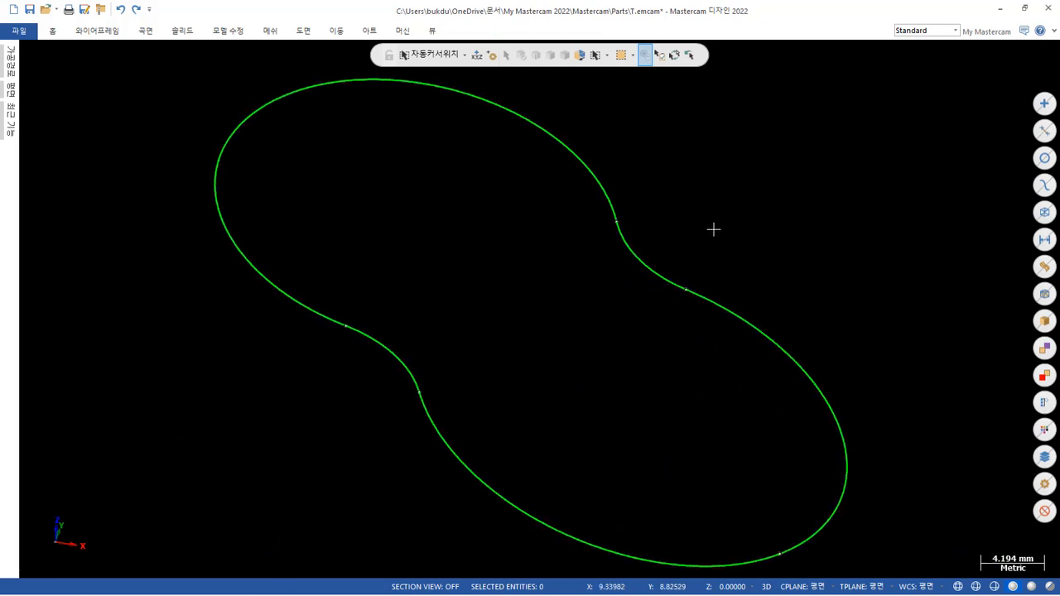
Retry the flat boundary surface on the outer profile with a chain connection tolerance of 0.1, declining automatic closing, and leave the command.
left_click(145, 37)
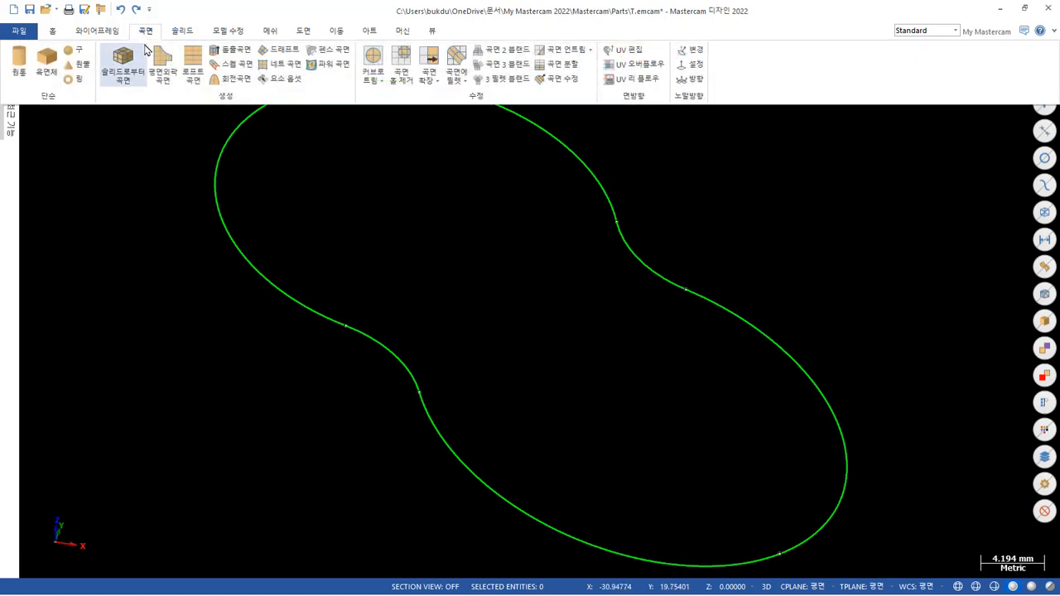
left_click(163, 63)
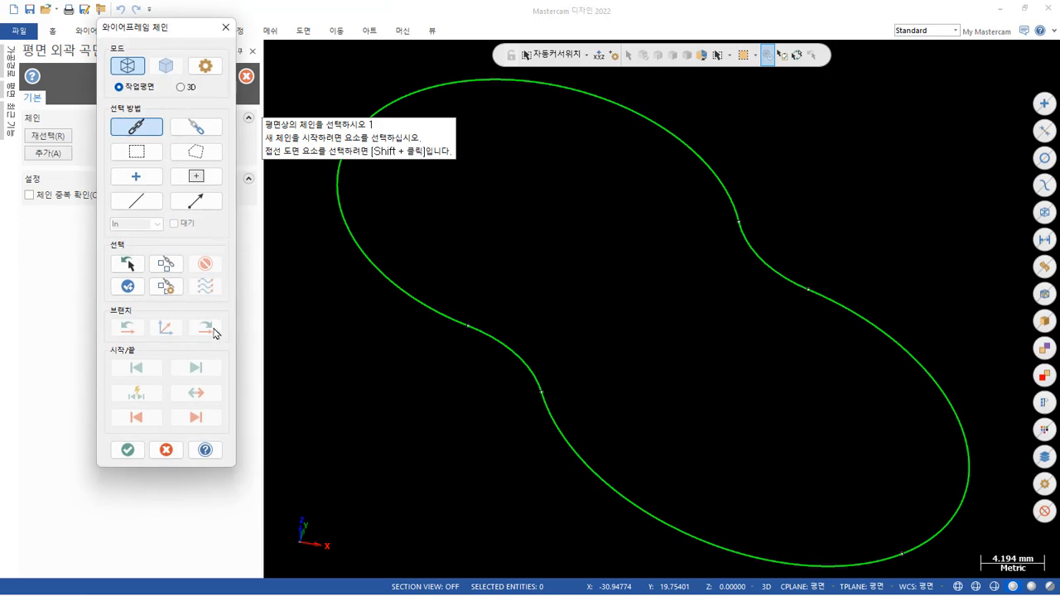
left_click(206, 65)
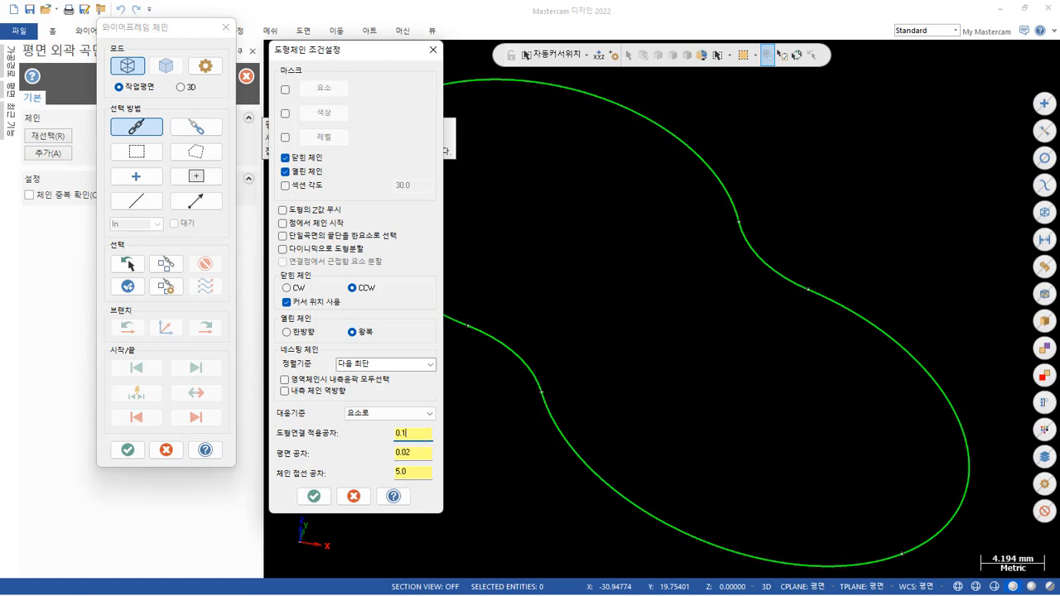
left_click(314, 495)
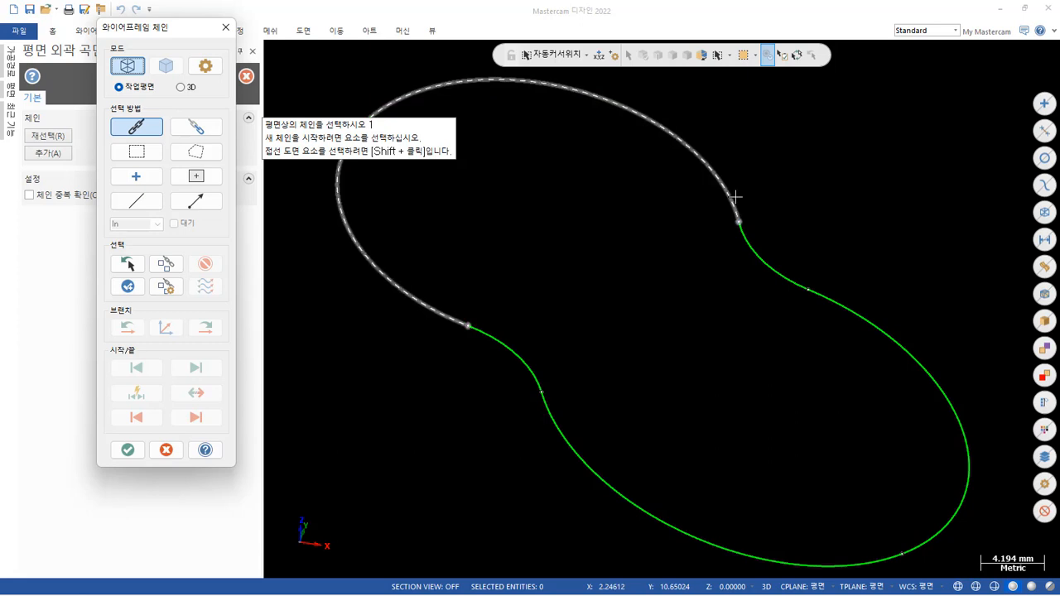
left_click(734, 197)
left_click(128, 451)
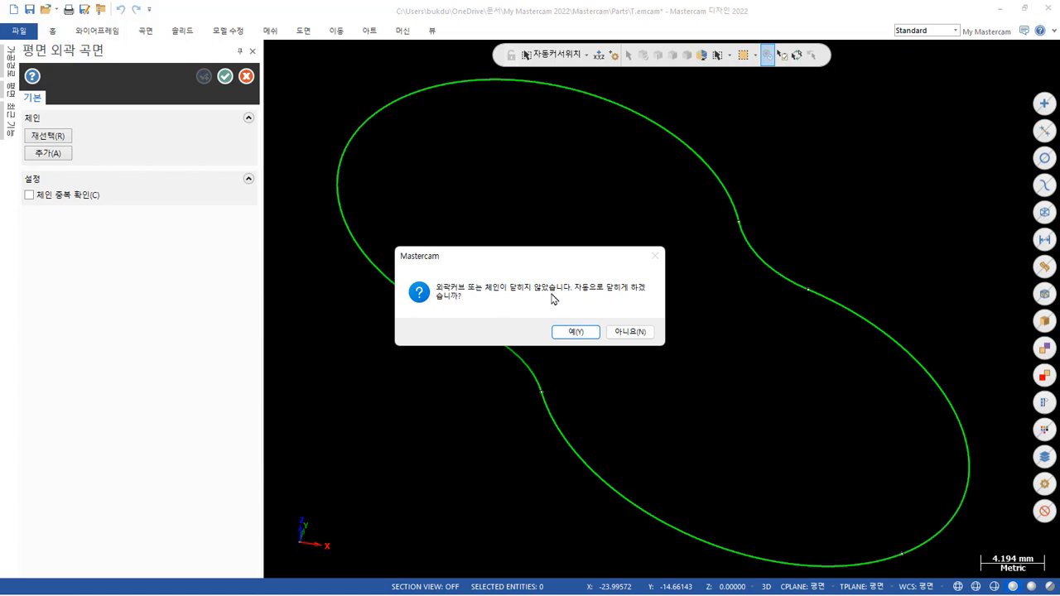
left_click(631, 332)
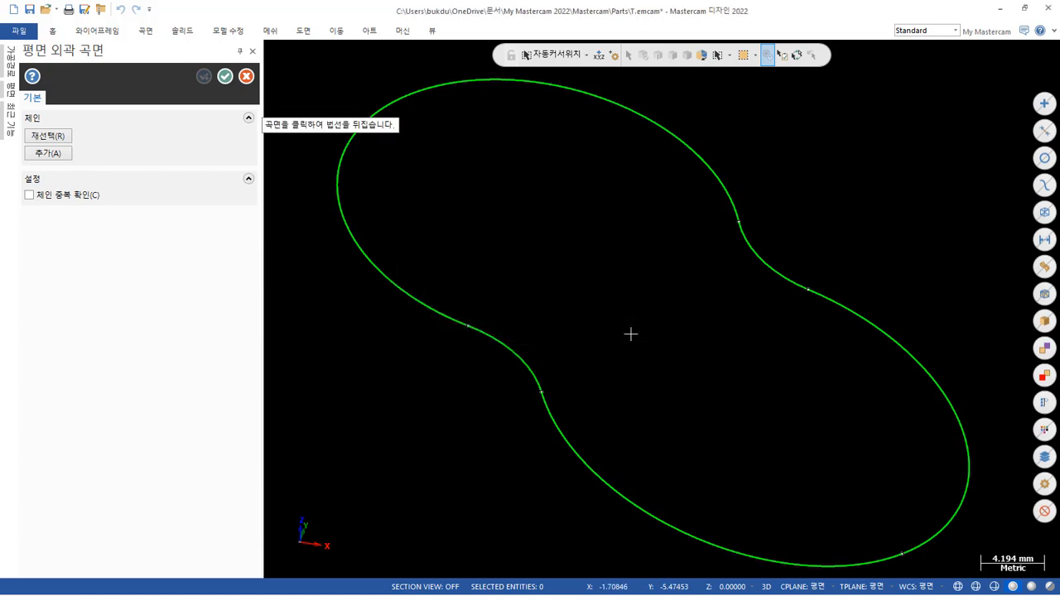
key("Escape")
From the top view, chain the outer profile for a solid extrusion from its lower elliptical curve to inspect the junction, and cancel.
scroll(613, 253, "up", 6)
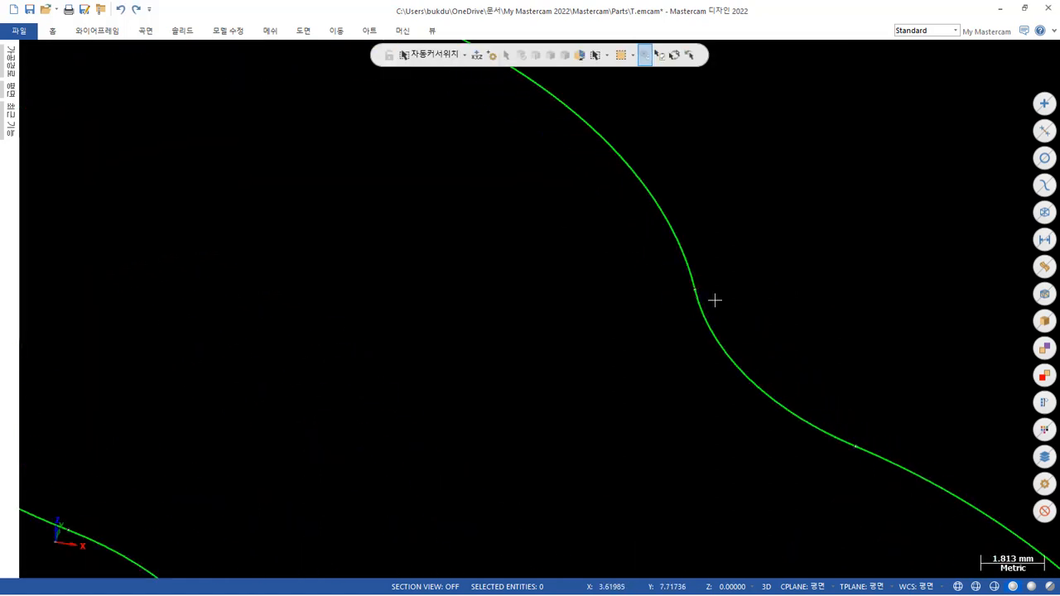
scroll(715, 300, "up", 1)
right_click(498, 225)
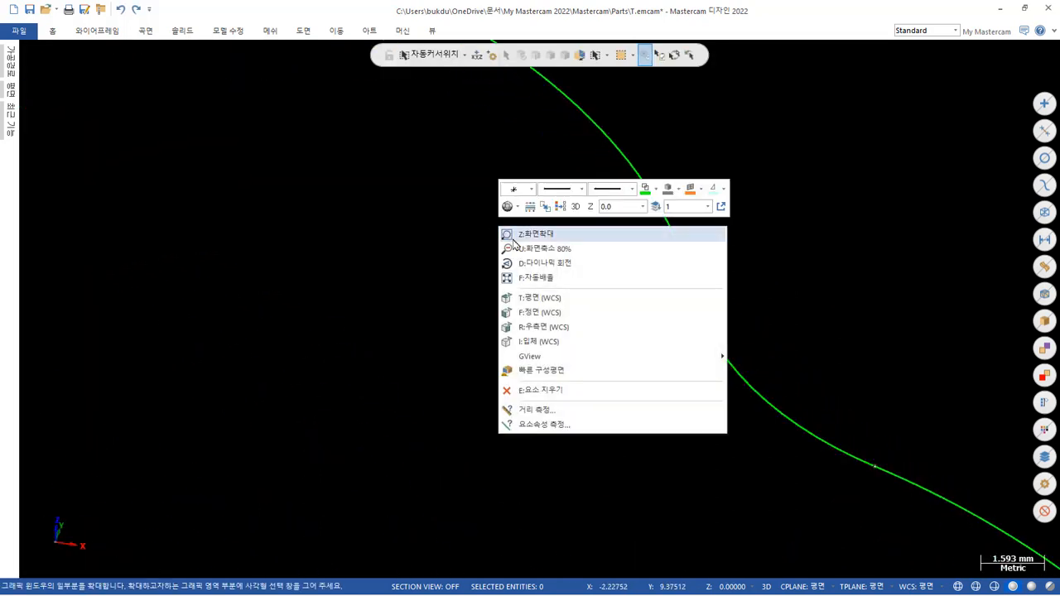
left_click(530, 297)
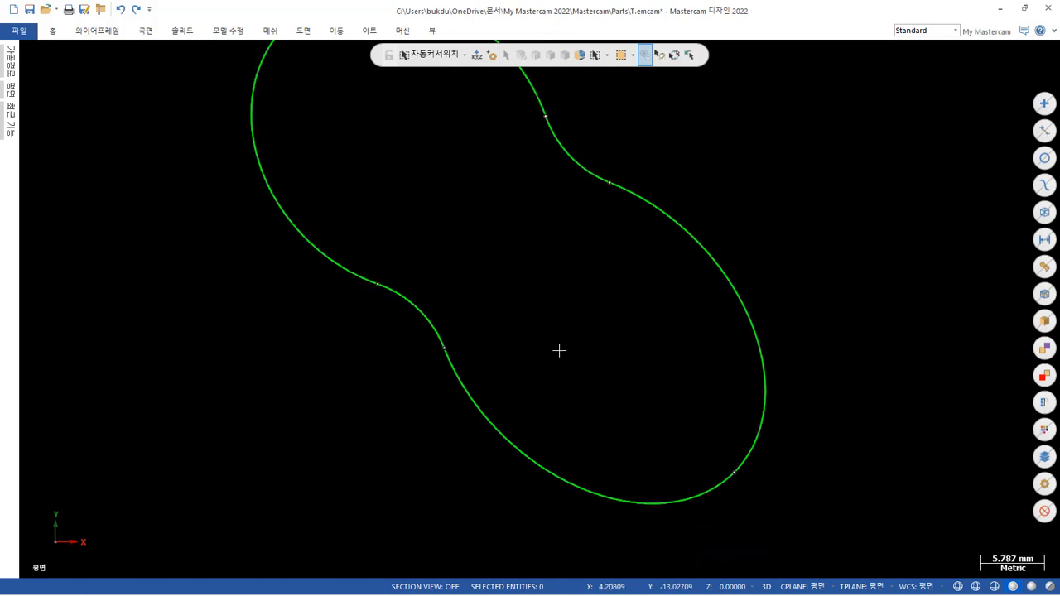
scroll(561, 351, "down", 2)
scroll(437, 238, "up", 1)
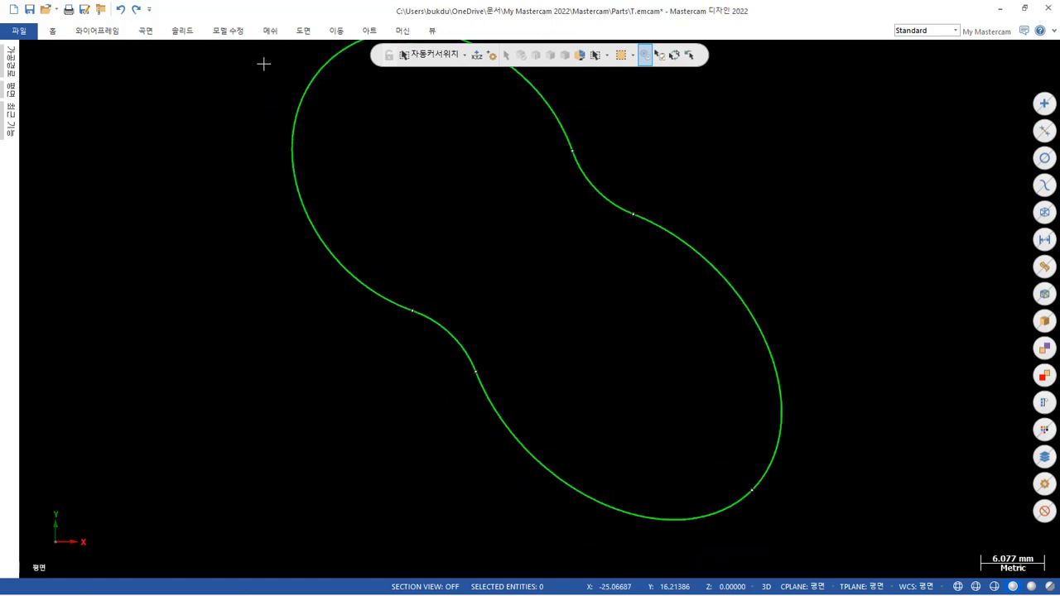
left_click(181, 33)
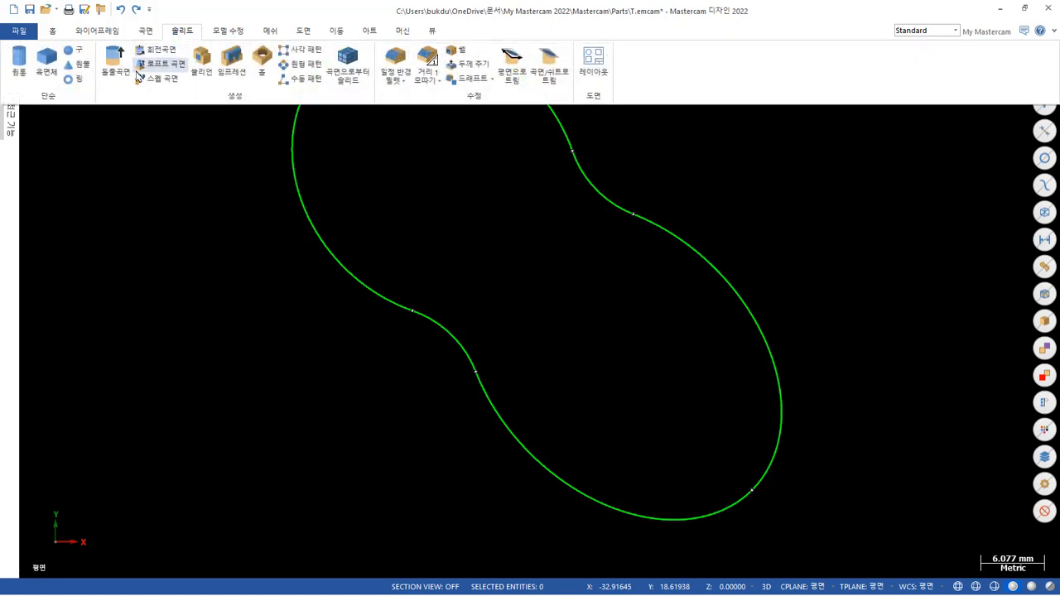
left_click(115, 60)
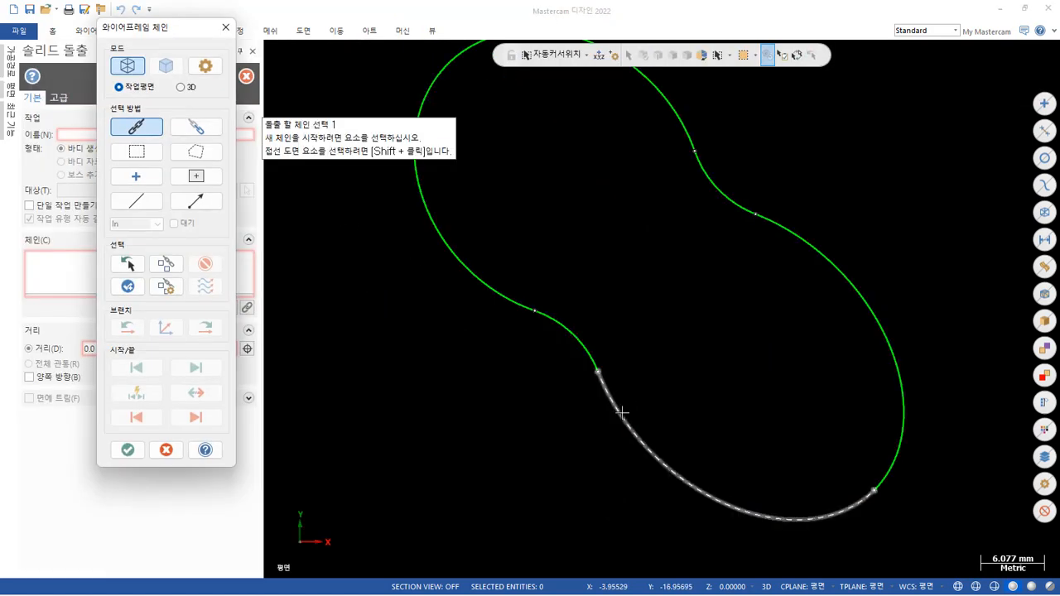
left_click(629, 426)
scroll(636, 386, "up", 5)
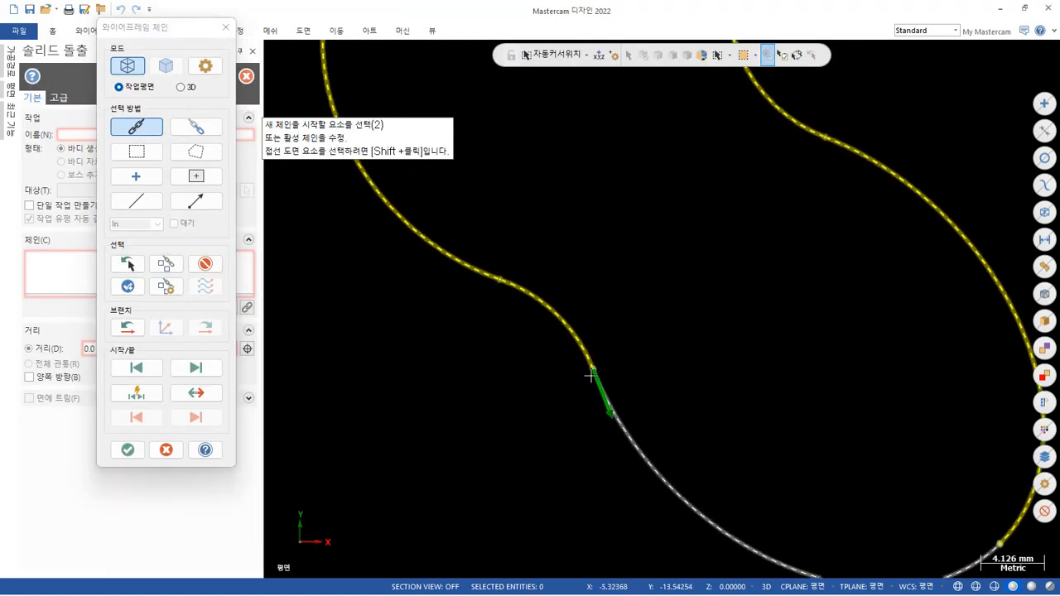
scroll(591, 374, "down", 5)
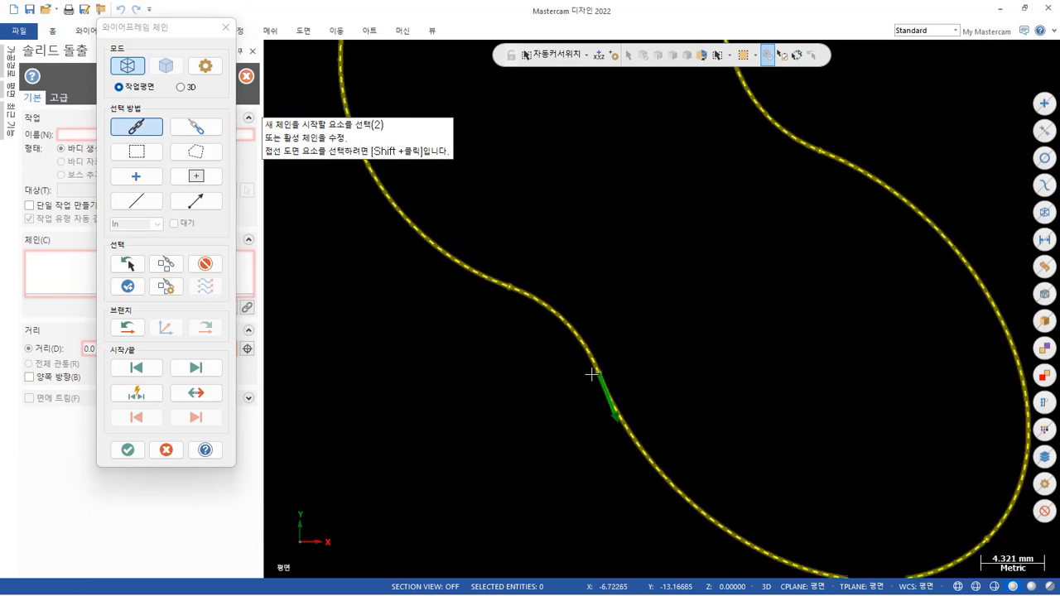
key("Escape")
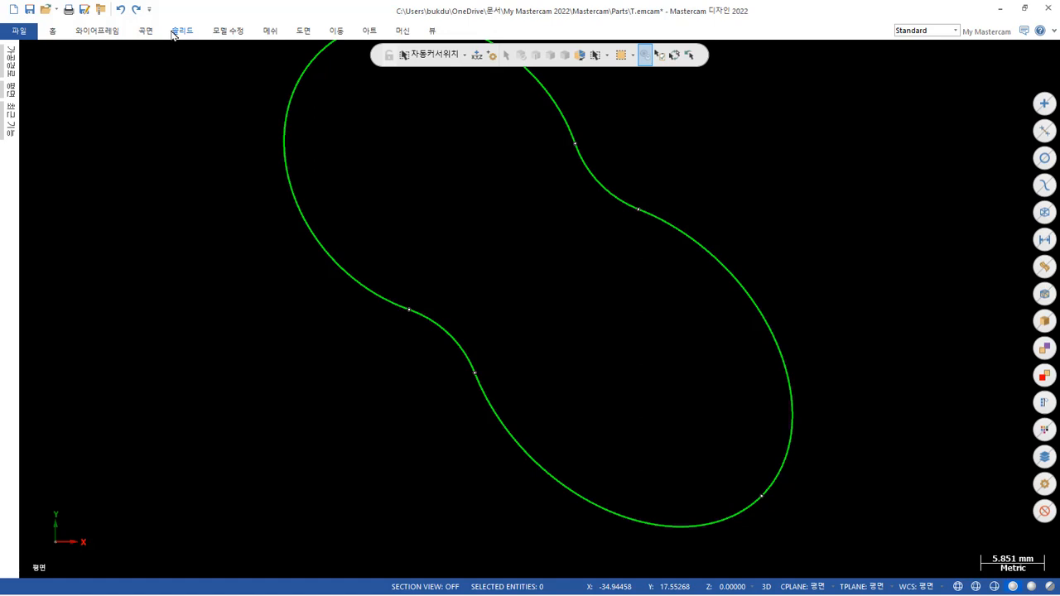
scroll(516, 379, "down", 2)
scroll(456, 240, "up", 3)
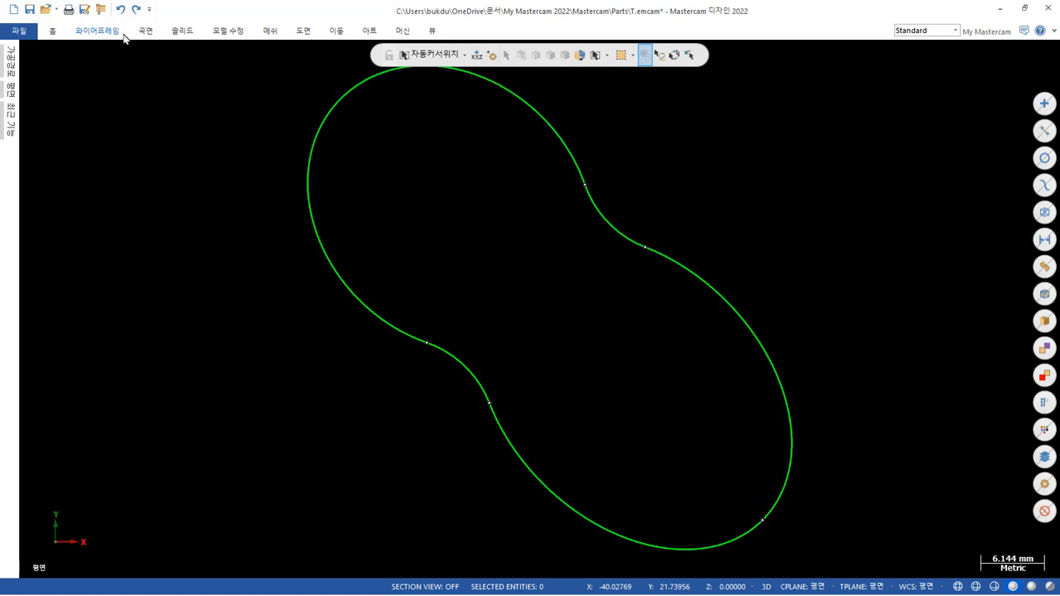
Trim the lower connecting arc and the adjoining elliptical curves to each other at both junctions with two-entity trimming.
left_click(97, 30)
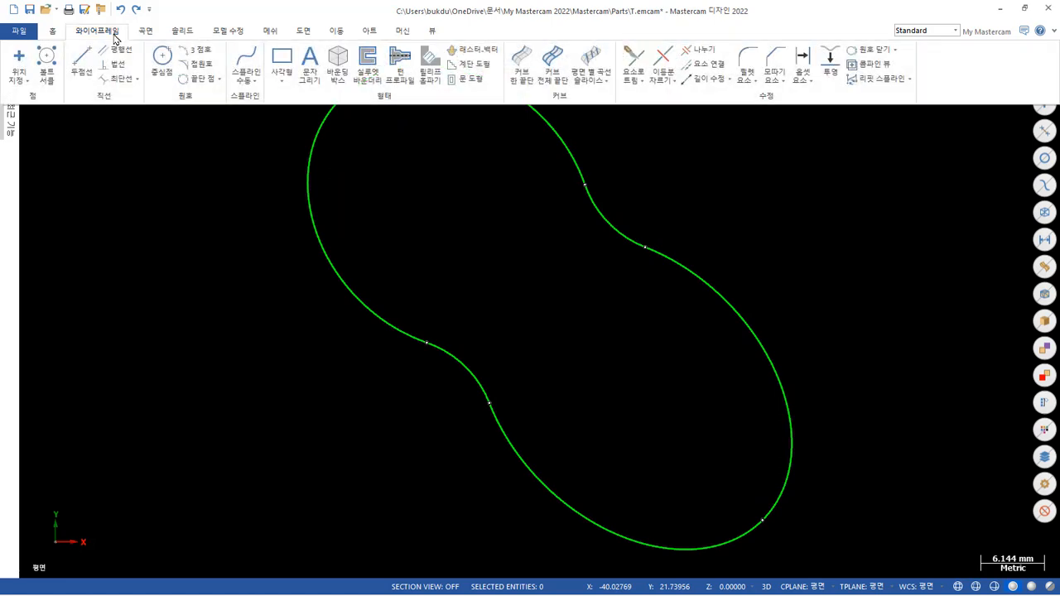
left_click(631, 55)
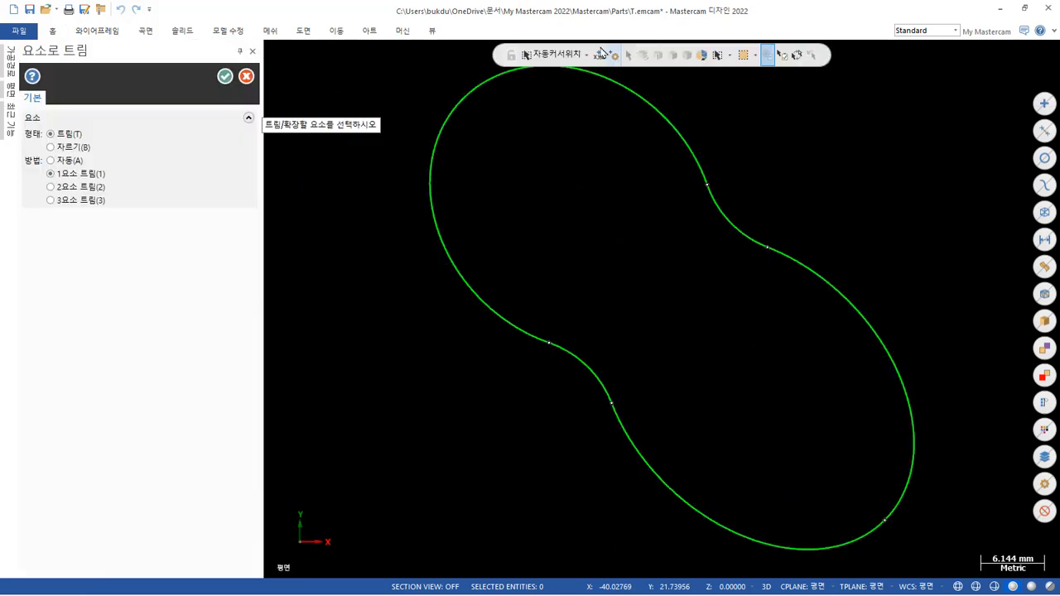
left_click(71, 195)
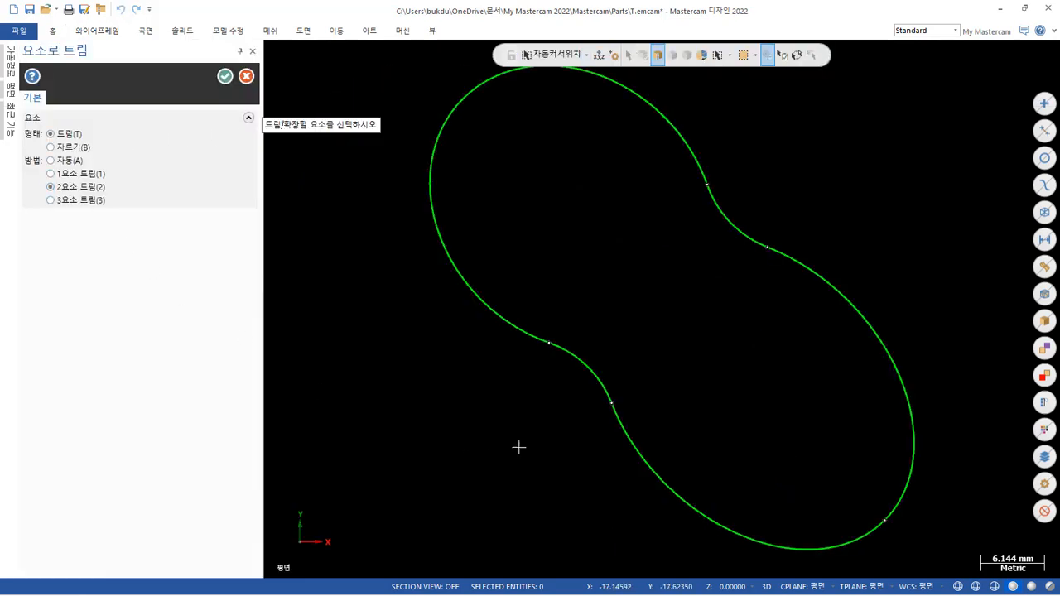
left_click(531, 334)
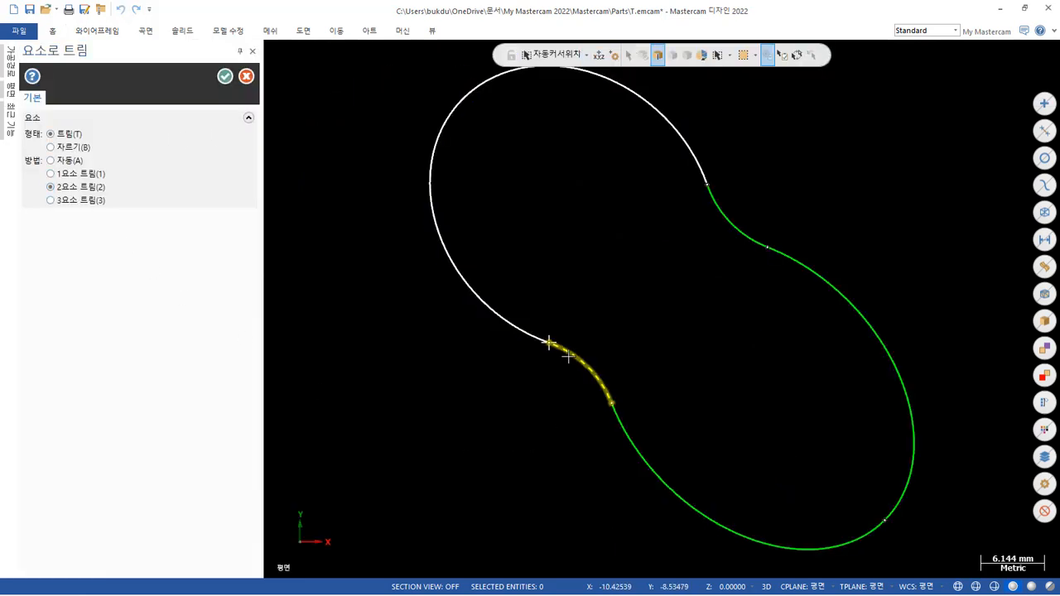
left_click(569, 357)
left_click(598, 380)
left_click(625, 435)
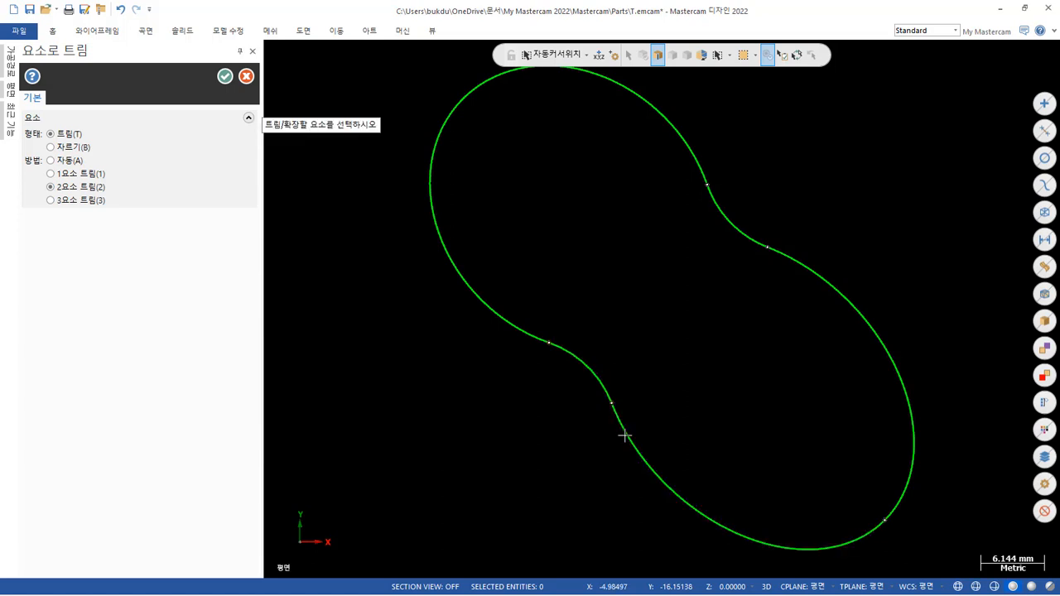
Trim the upper connecting arc to the elliptical curve at each of its ends and finish trimming.
left_click(783, 243)
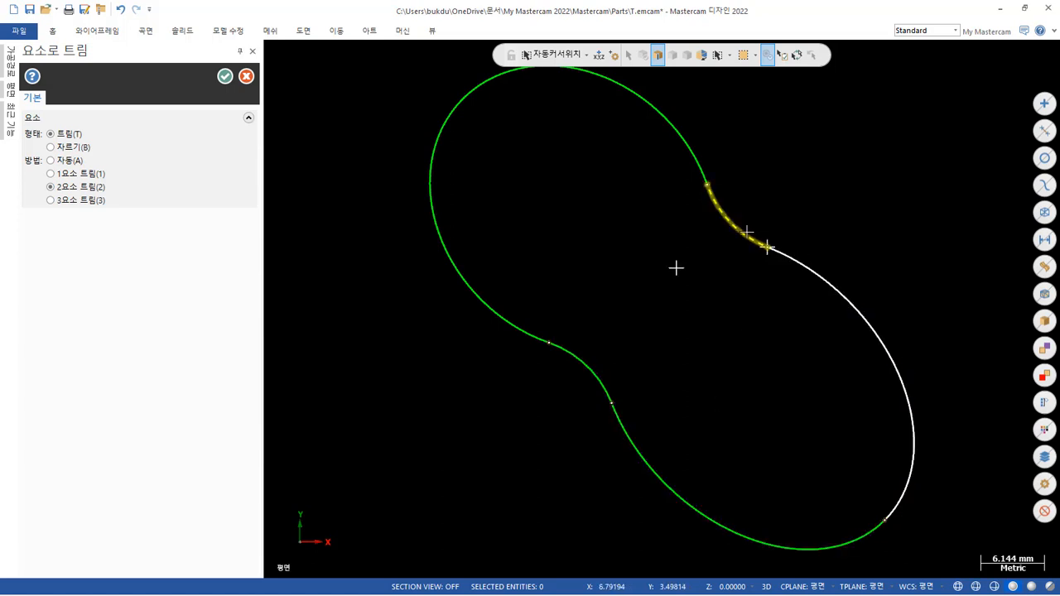
left_click(746, 232)
left_click(737, 217)
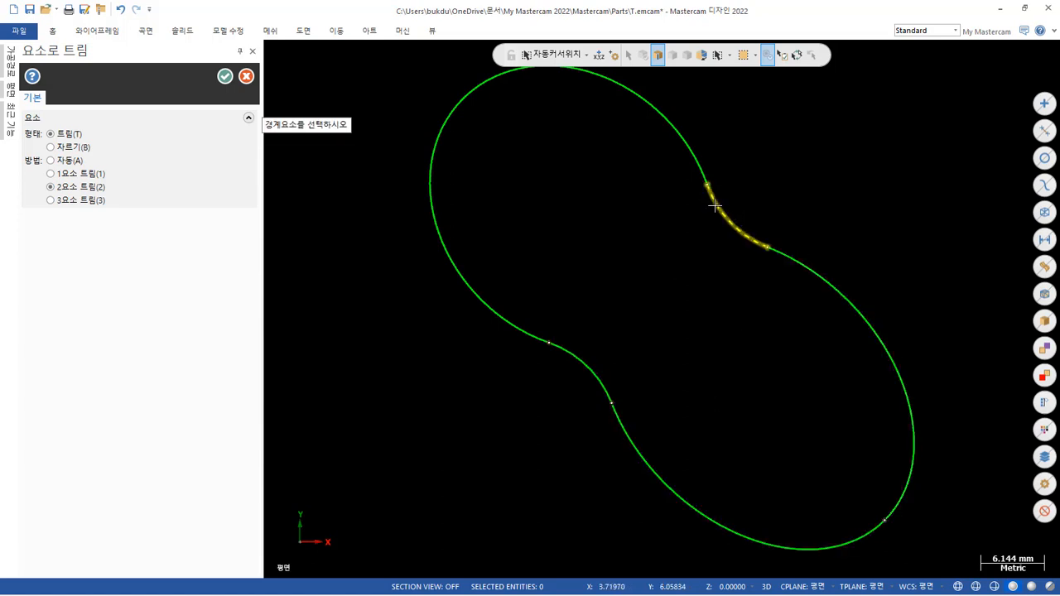
left_click(696, 171)
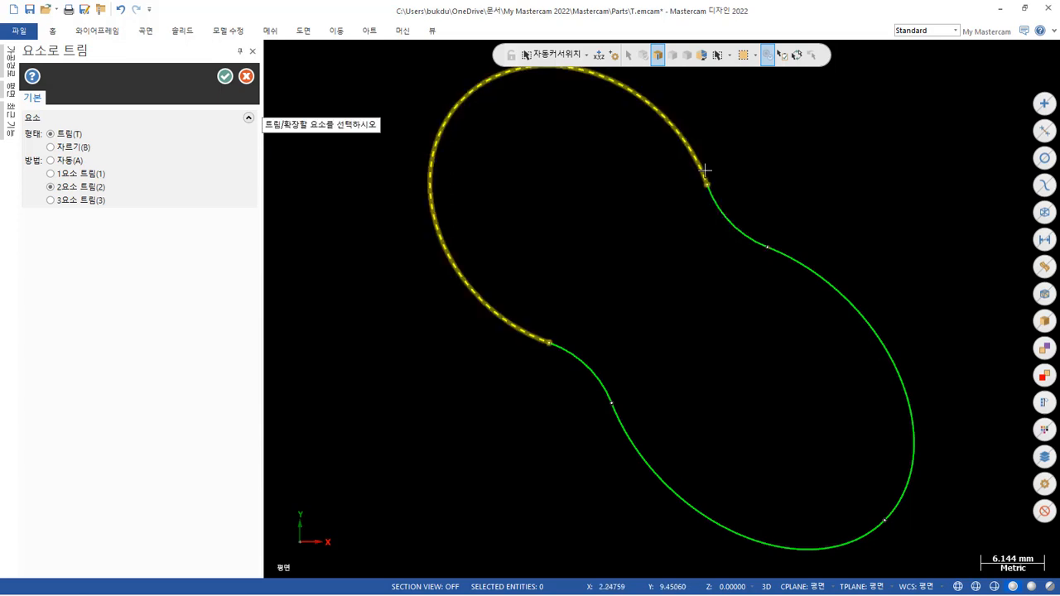
scroll(702, 166, "up", 3)
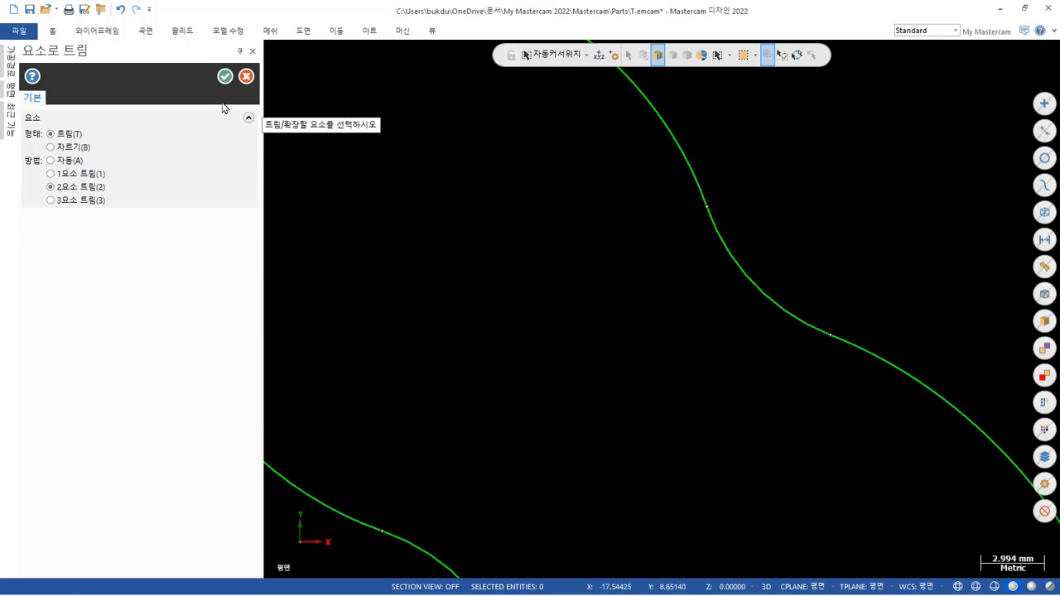
left_click(225, 75)
Create a flat boundary surface from the chained outer pocket profile.
scroll(743, 266, "down", 3)
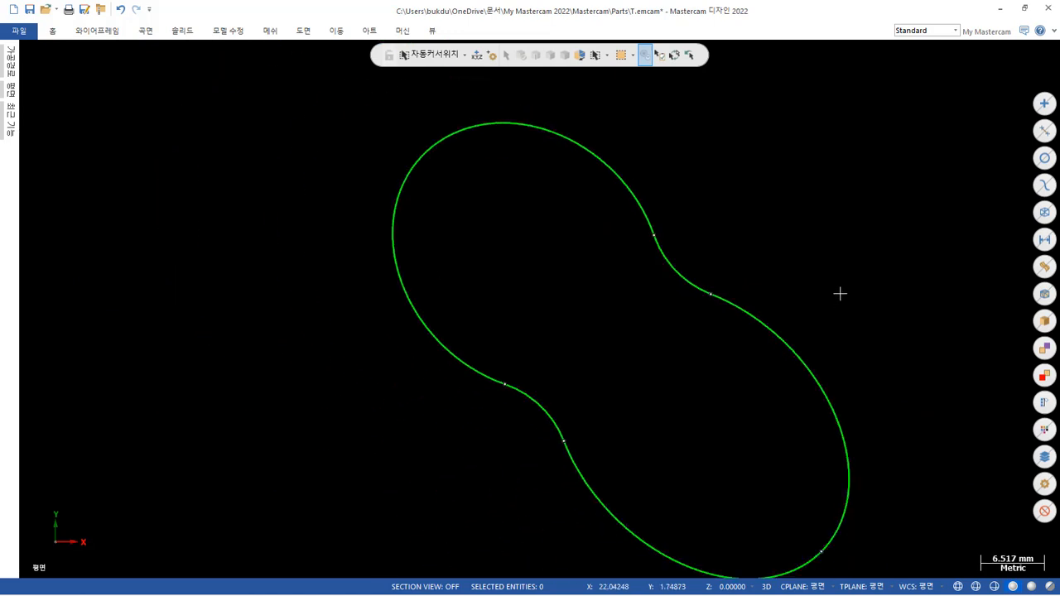
middle_click_drag(663, 244, 665, 173)
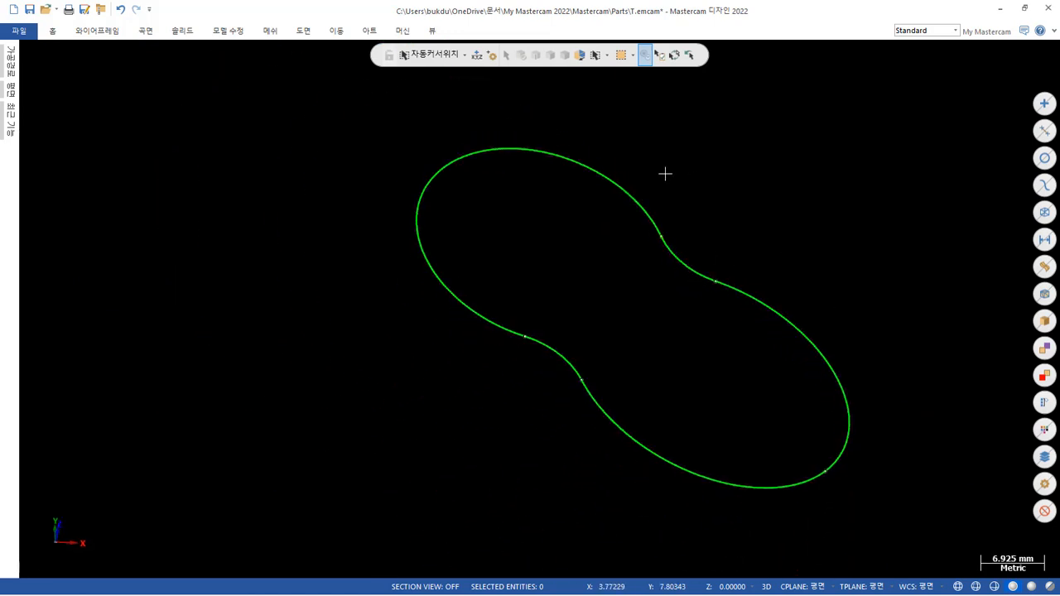
left_click(144, 33)
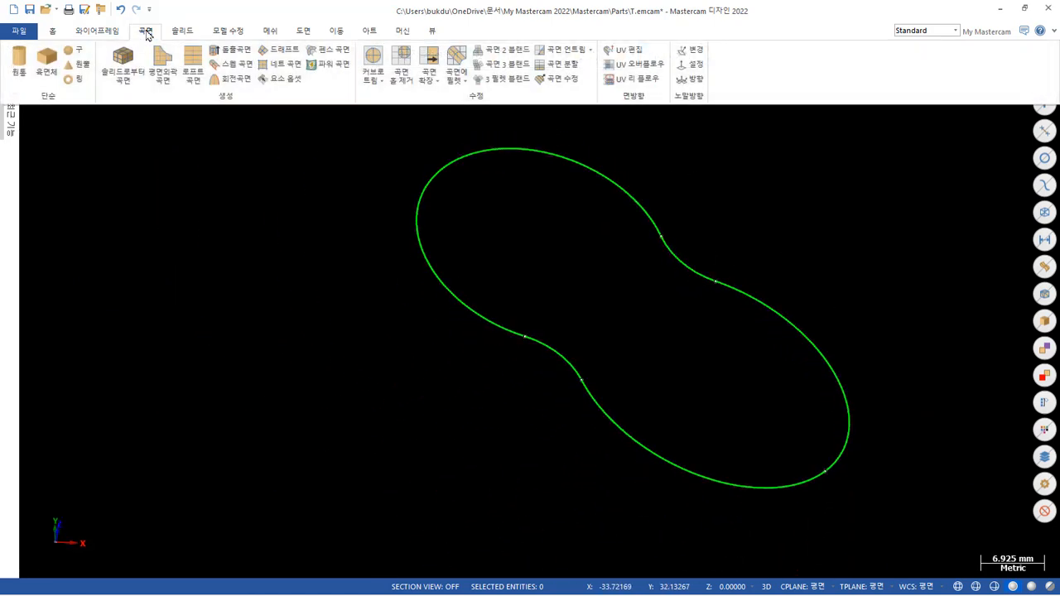
left_click(163, 65)
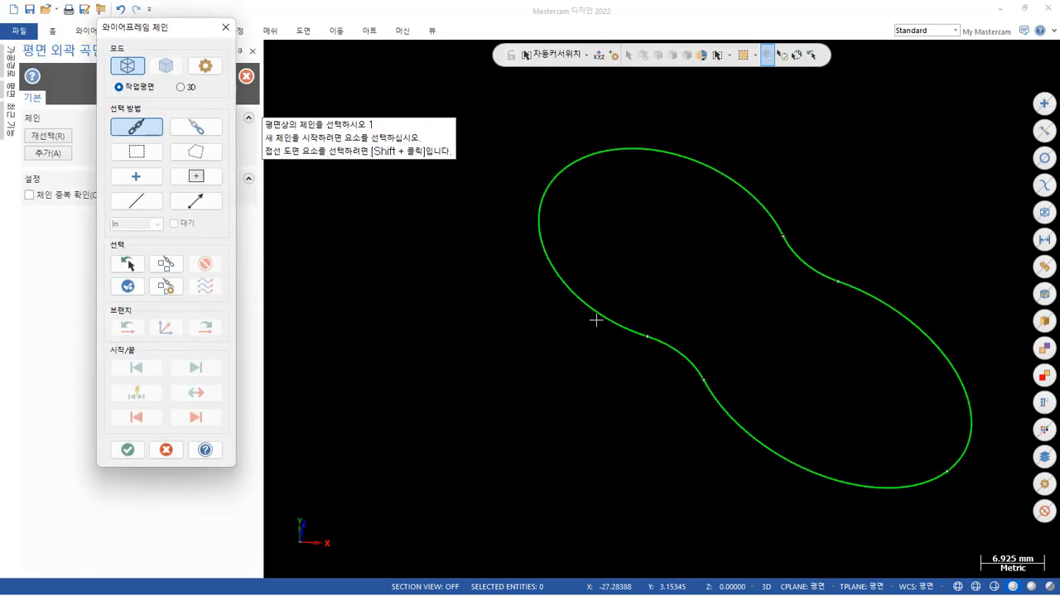
left_click(621, 329)
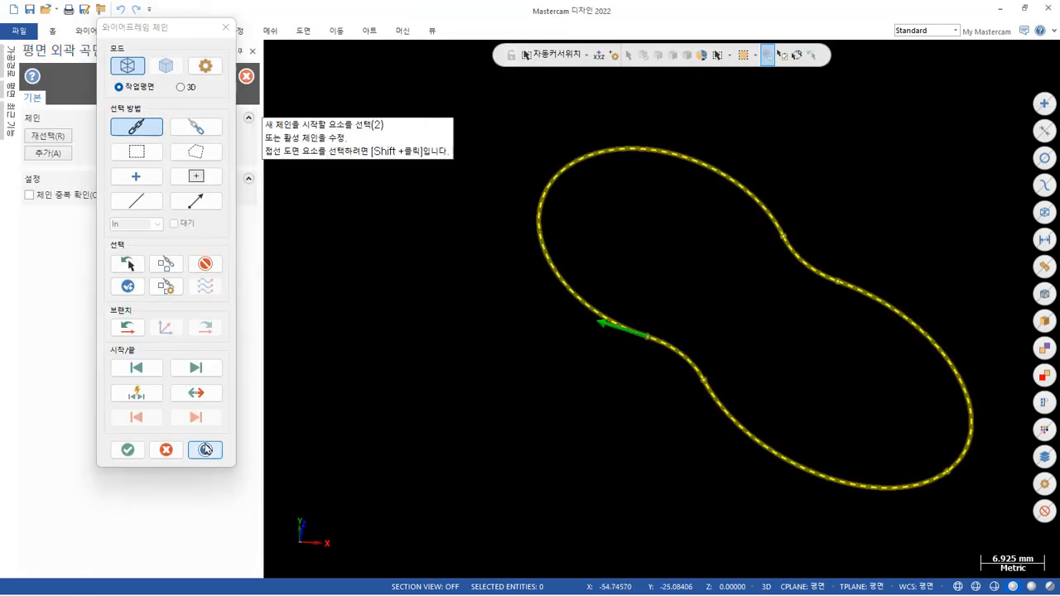
left_click(128, 449)
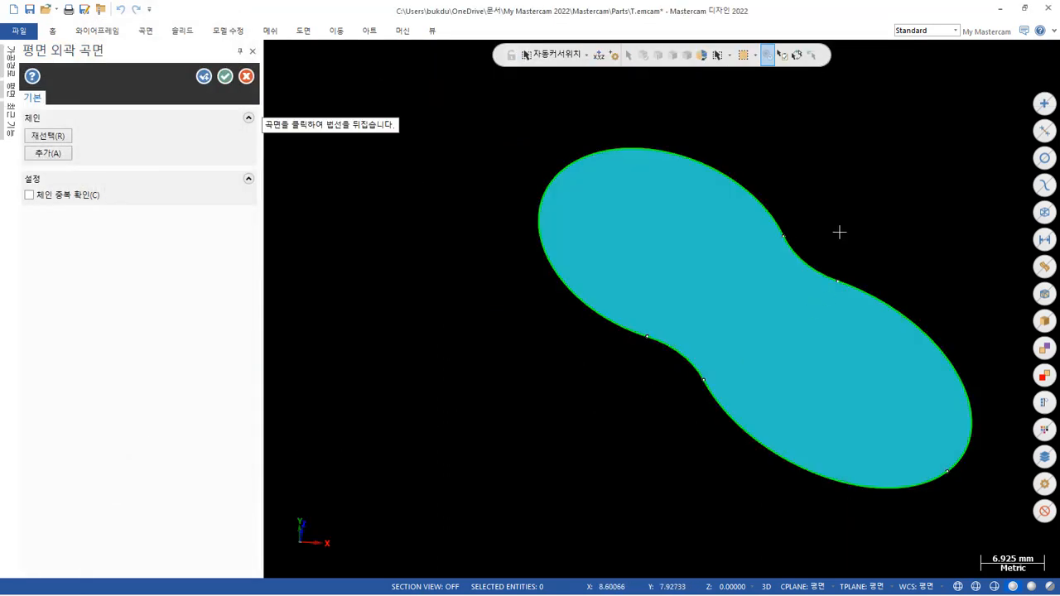
scroll(838, 232, "up", 6)
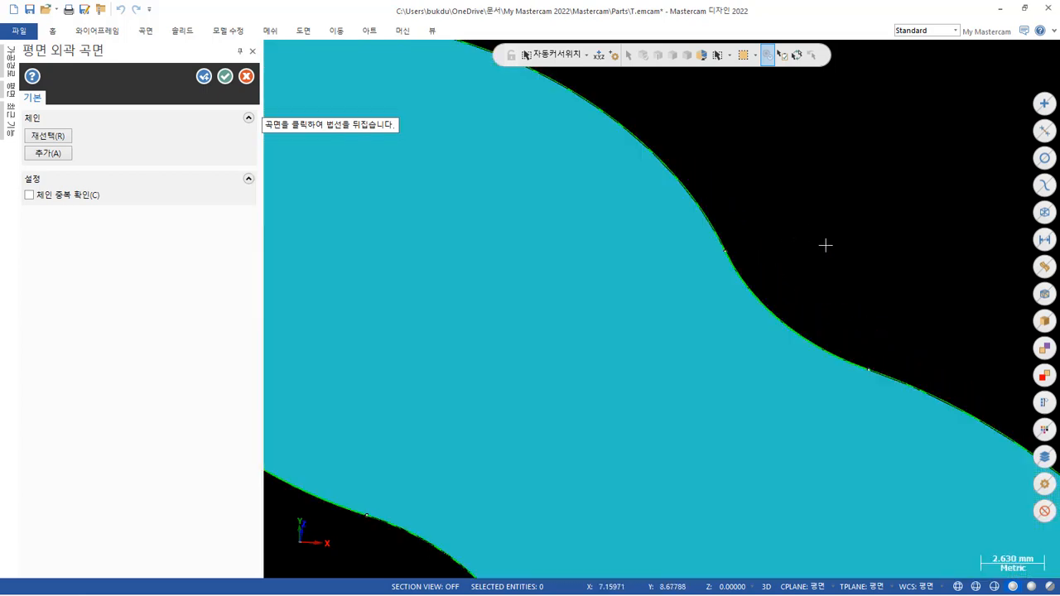
scroll(823, 232, "down", 2)
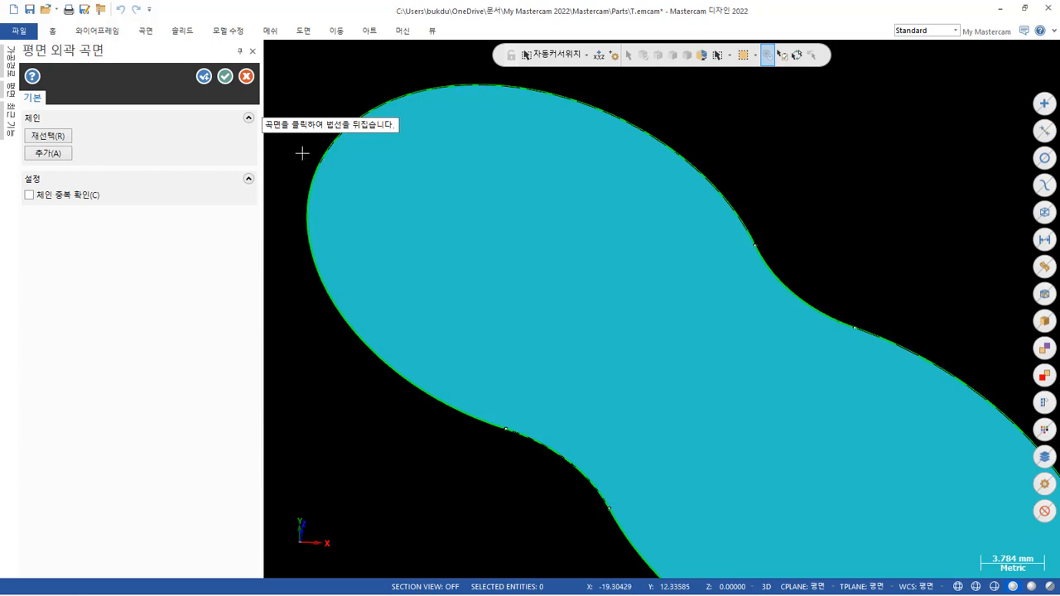
left_click(224, 76)
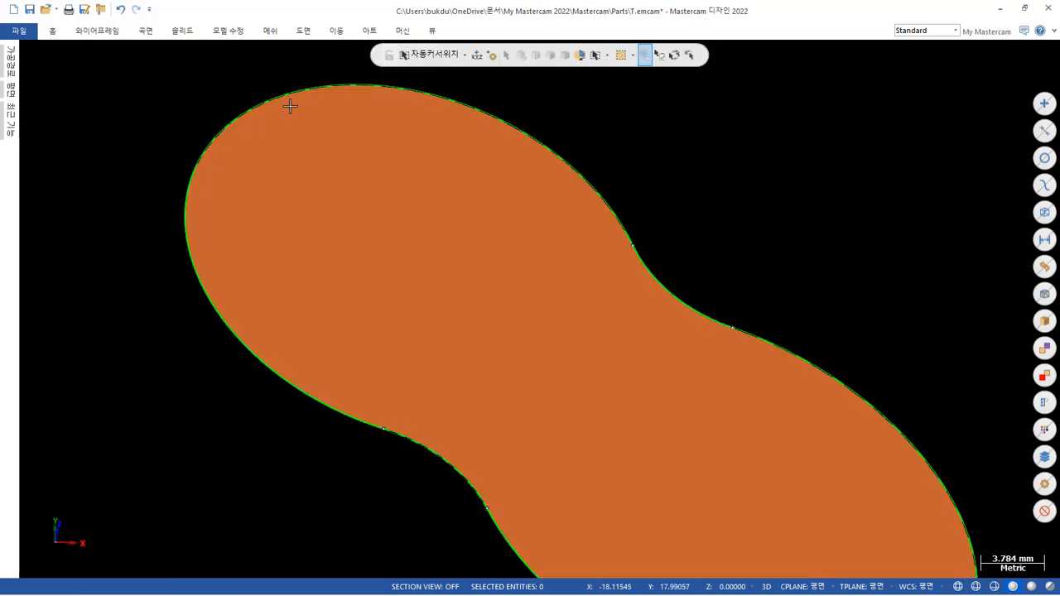
Restore the hidden geometry and hide the rectangular block, keeping the pocket surfaces and wireframe displayed.
scroll(615, 372, "down", 3)
middle_click_drag(615, 372, 575, 284)
left_click(490, 532)
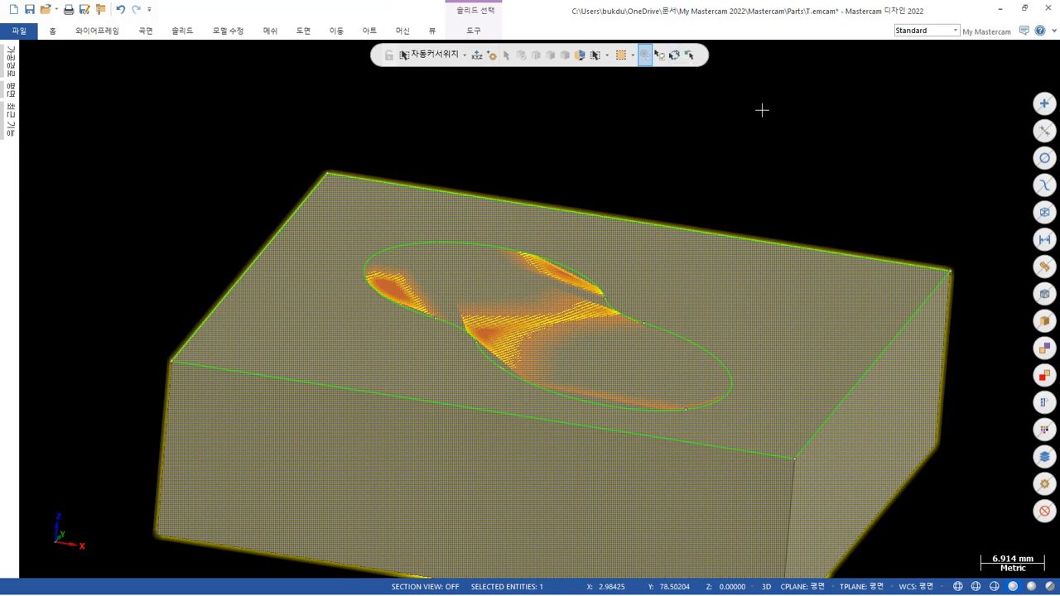
left_click(739, 210)
left_click(740, 275)
left_click(675, 54)
key("alt+e")
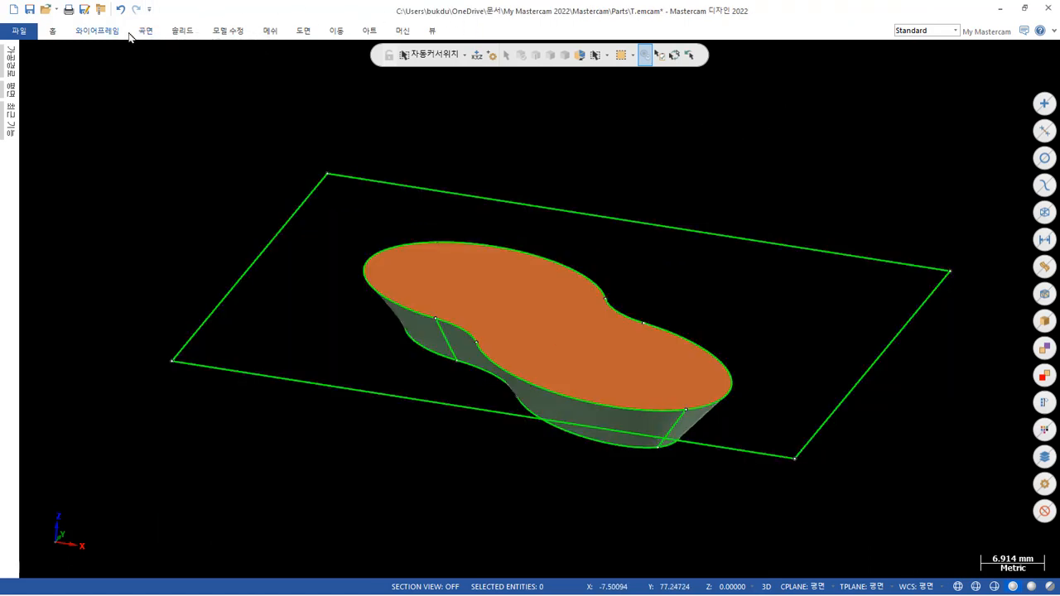
Stitch all the pocket surfaces into a solid with an edge tolerance of 0, blanking the original surfaces.
left_click(179, 31)
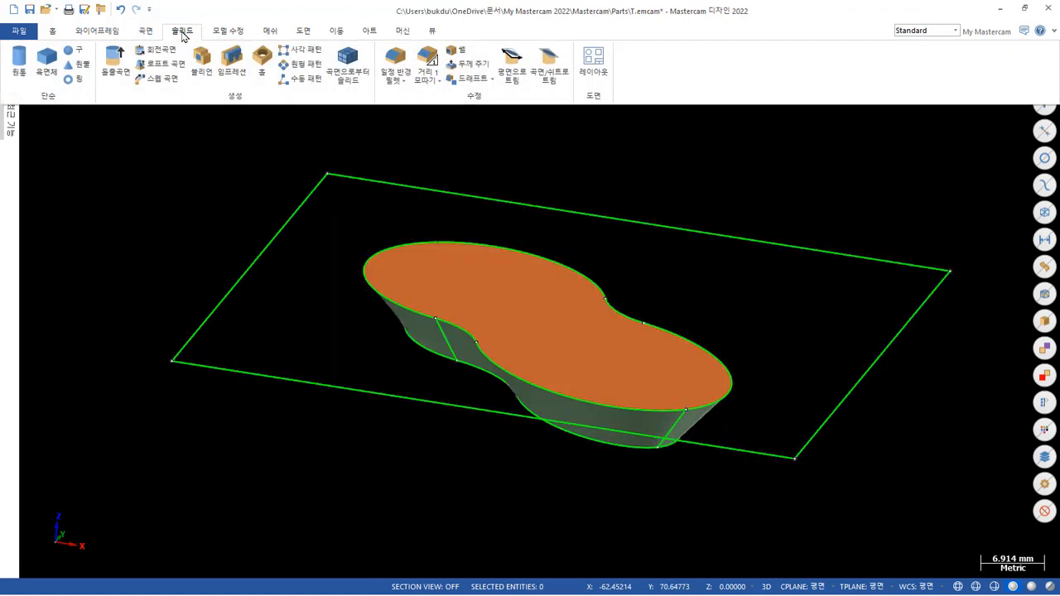
left_click(347, 63)
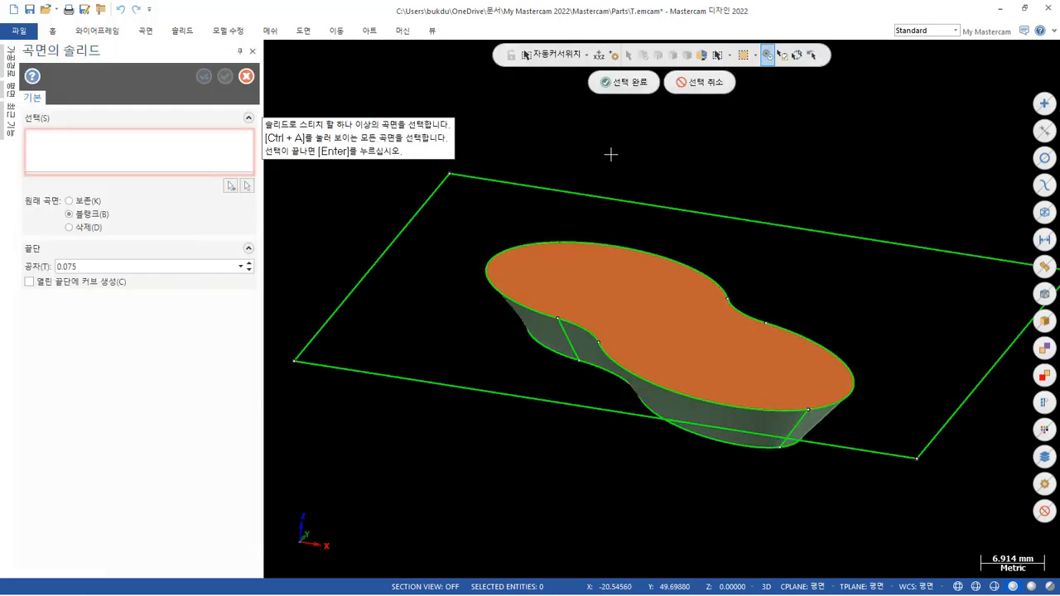
left_click_drag(451, 199, 861, 515)
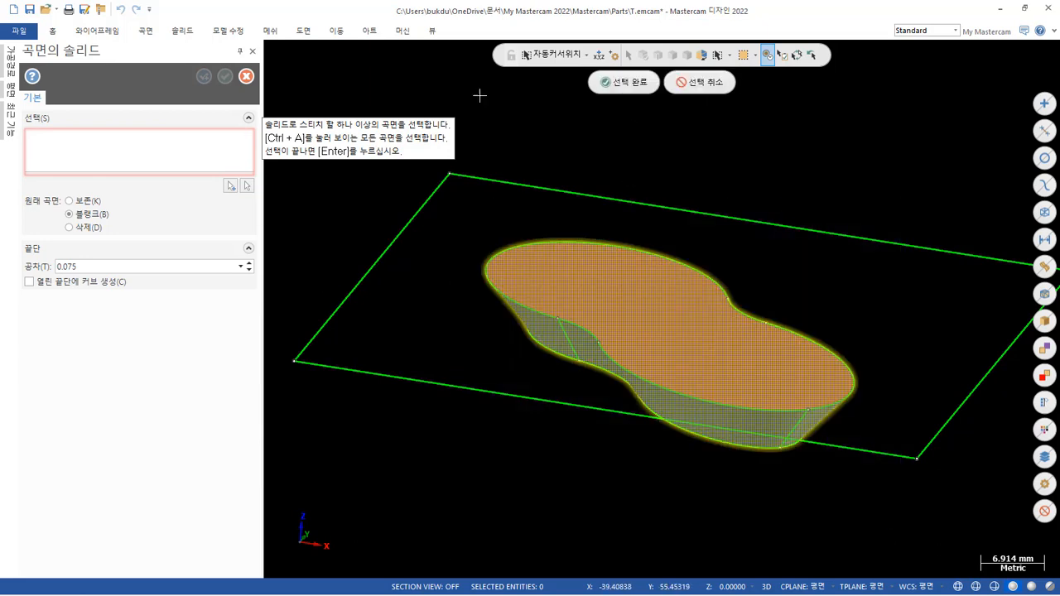
left_click(623, 82)
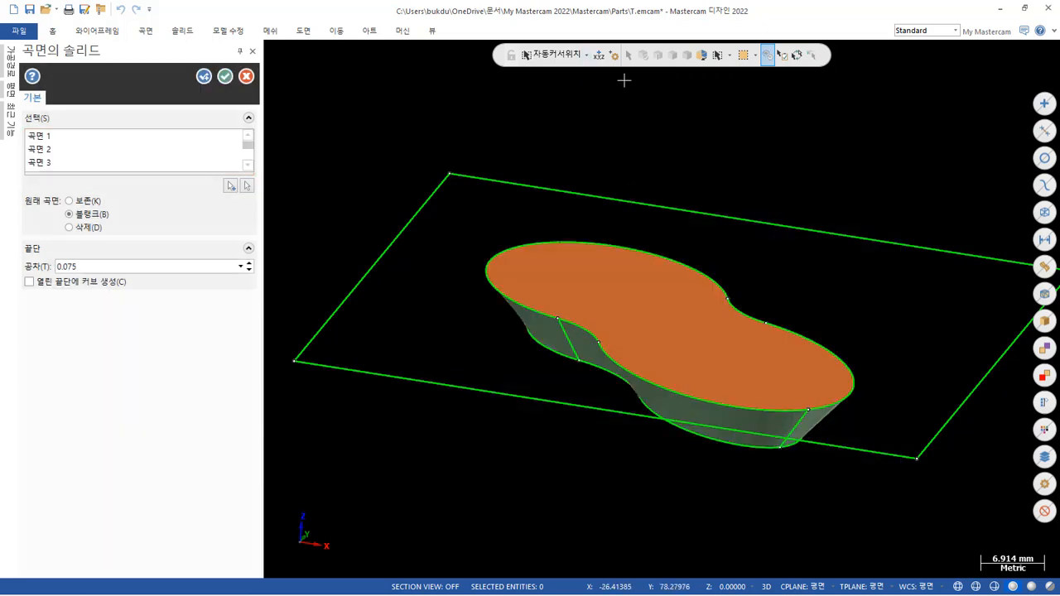
double_click(113, 262)
type("0.1")
left_click(225, 76)
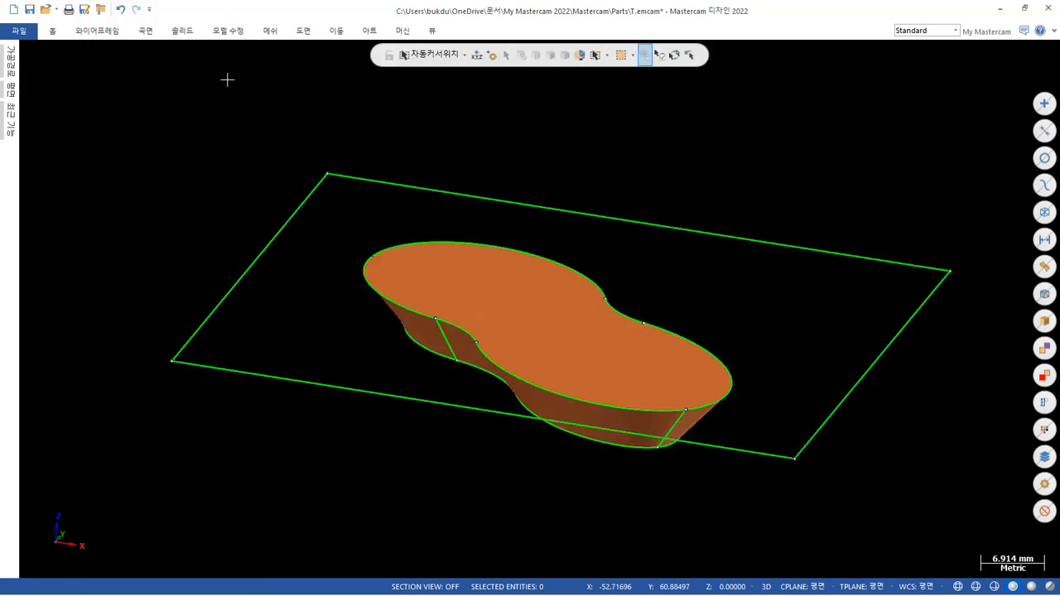
Analyze the stitched pocket solid to check whether its body is closed.
left_click(599, 341)
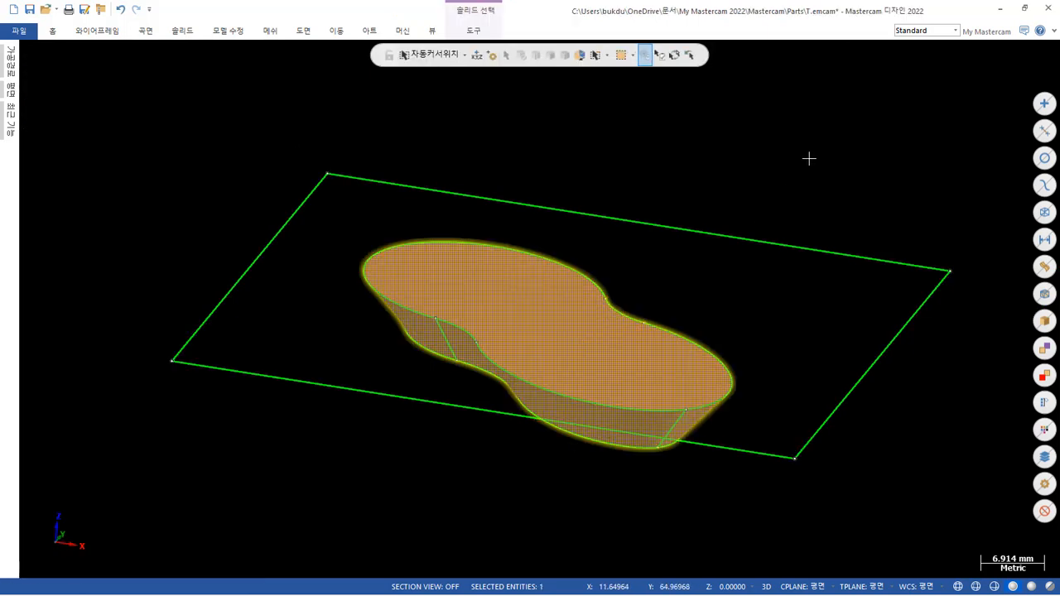
key("F4")
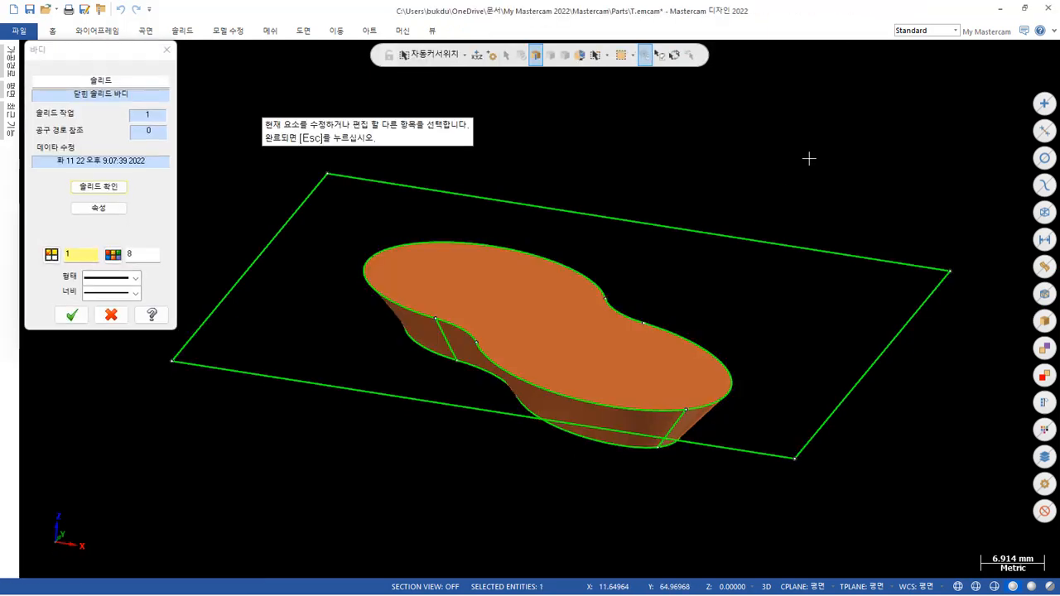
key("Escape")
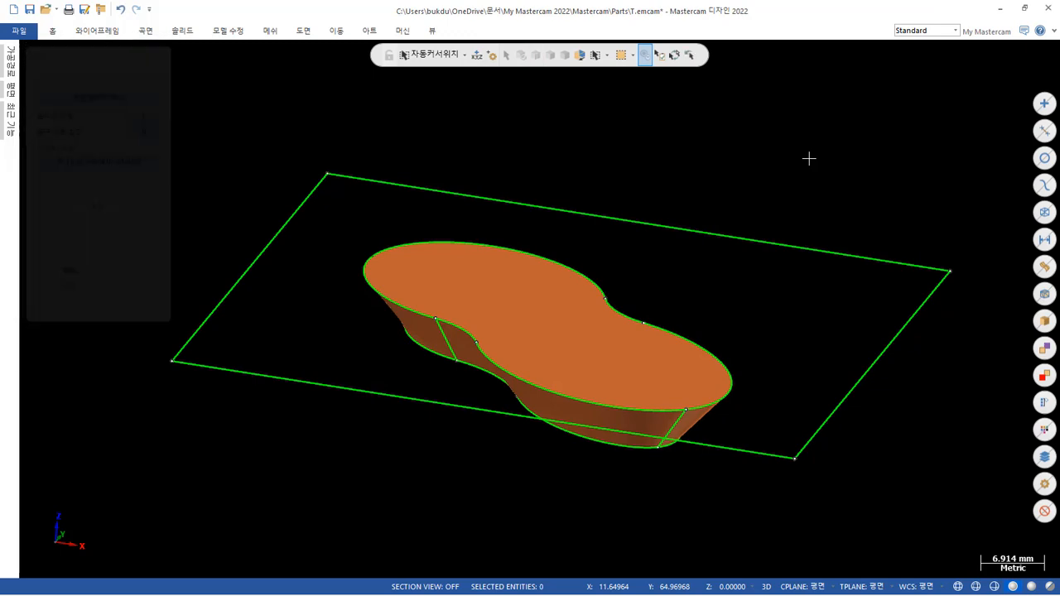
Bring back the rectangular block and hide the wireframe, keeping only the block and the pocket solid displayed.
middle_click_drag(651, 287, 701, 317)
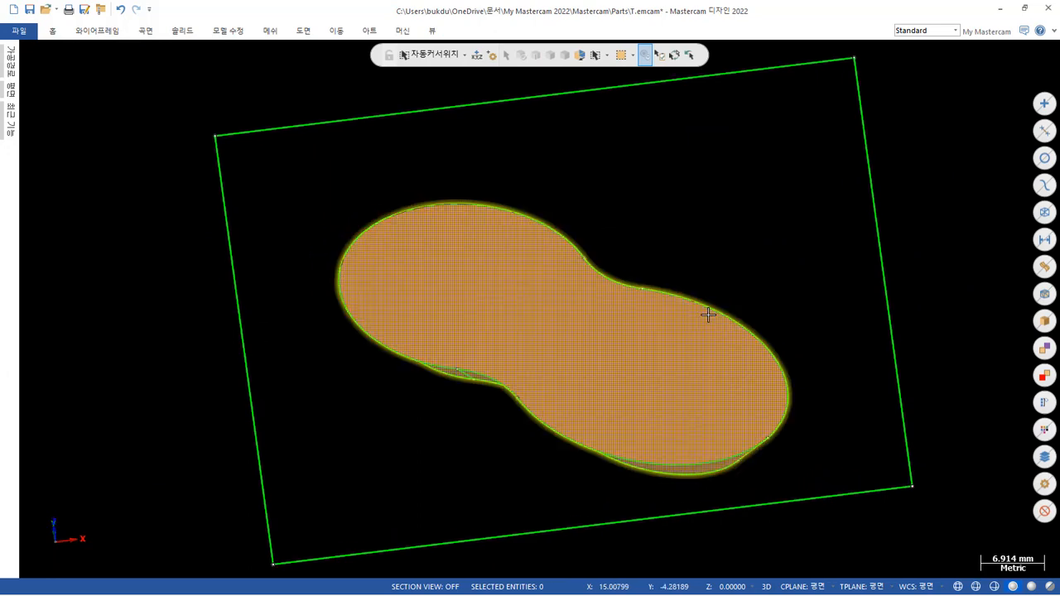
scroll(736, 263, "down", 2)
left_click(703, 332)
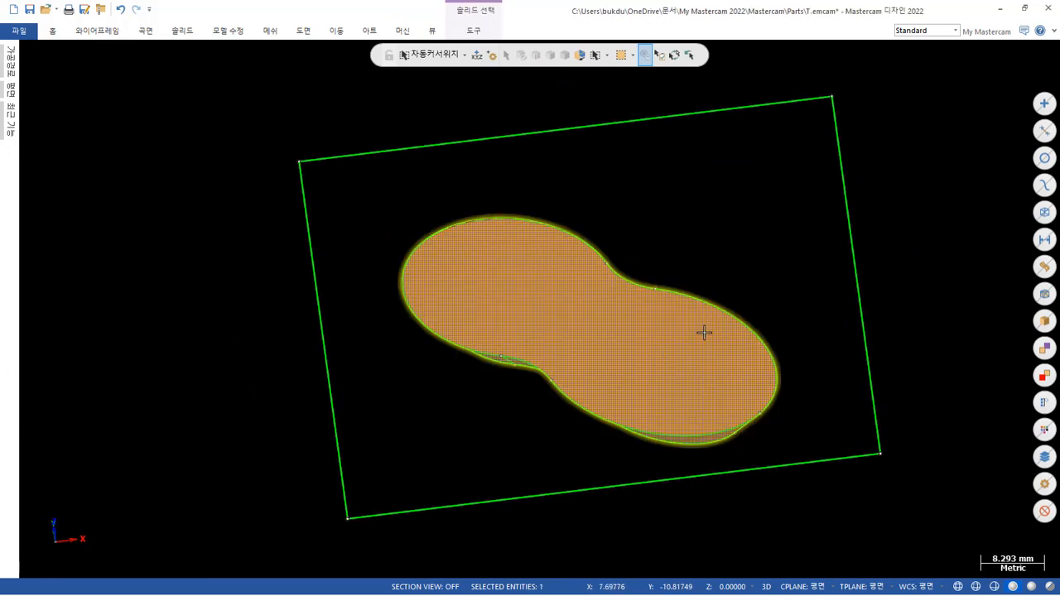
left_click(858, 270)
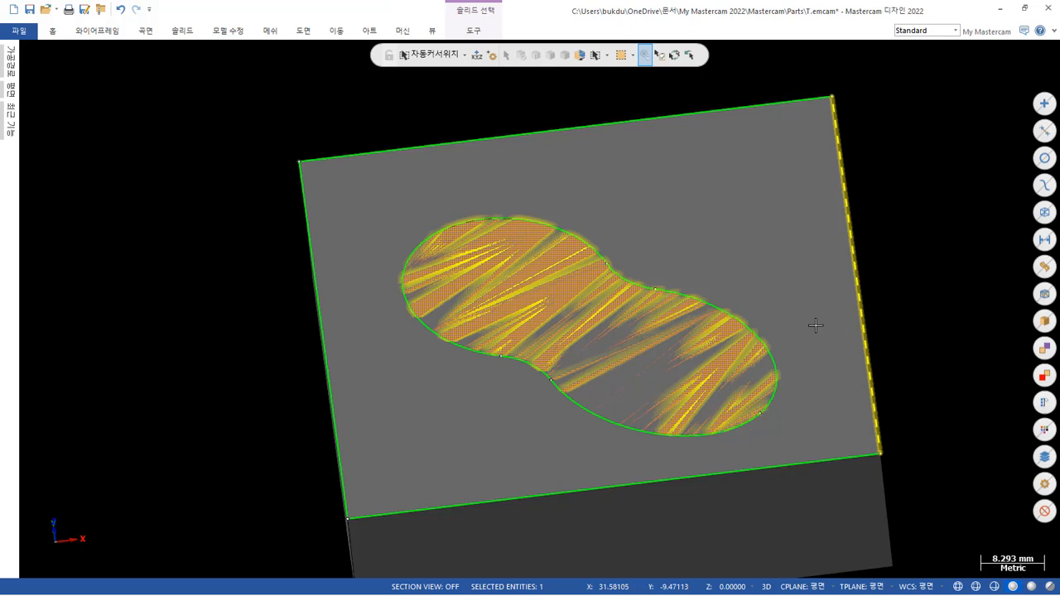
left_click(775, 204)
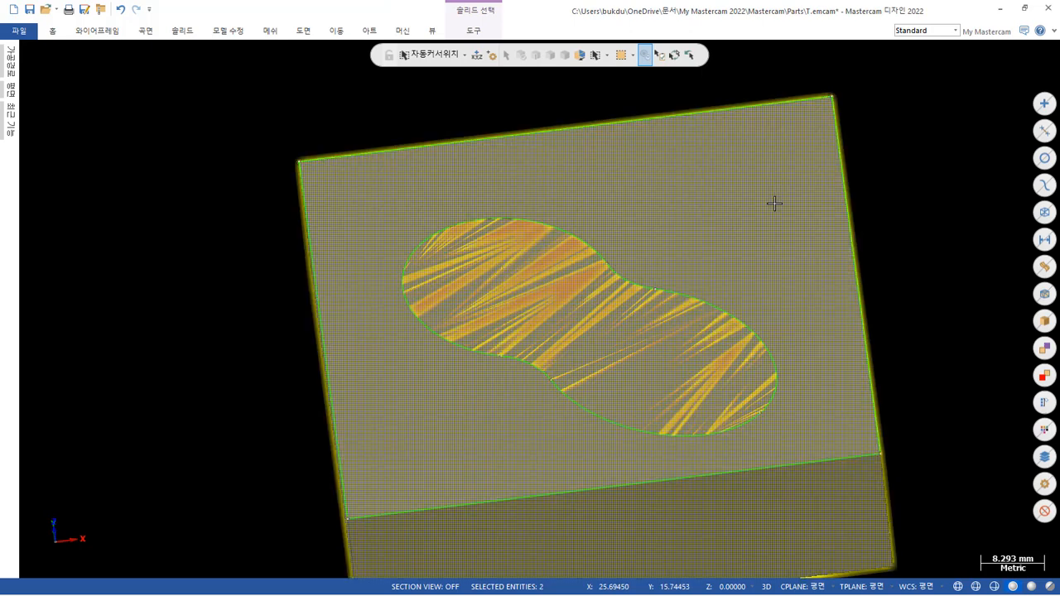
key("Escape")
scroll(734, 224, "down", 1)
middle_click_drag(549, 299, 525, 158)
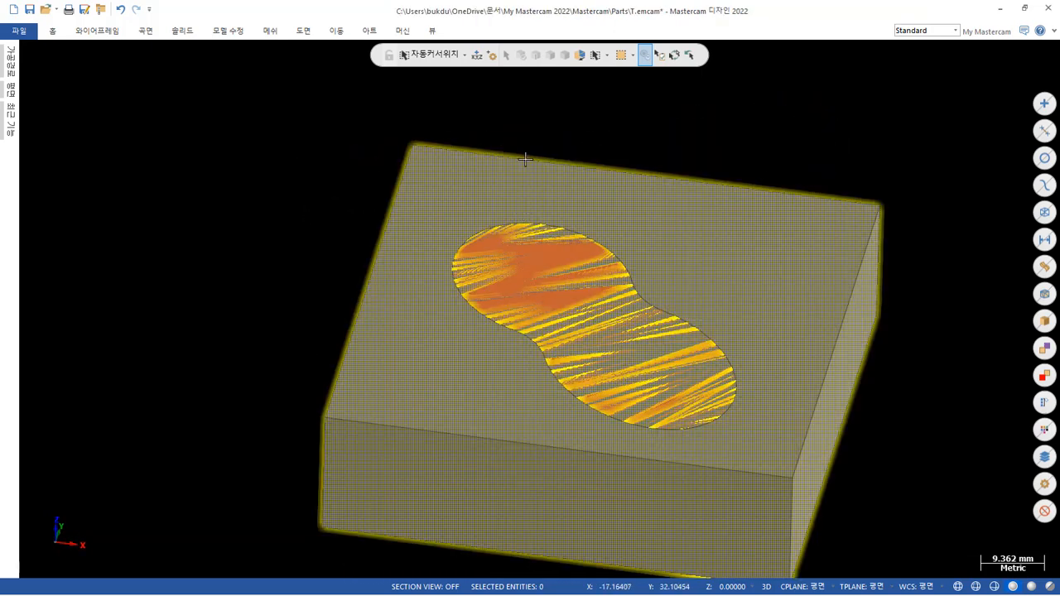
left_click(183, 31)
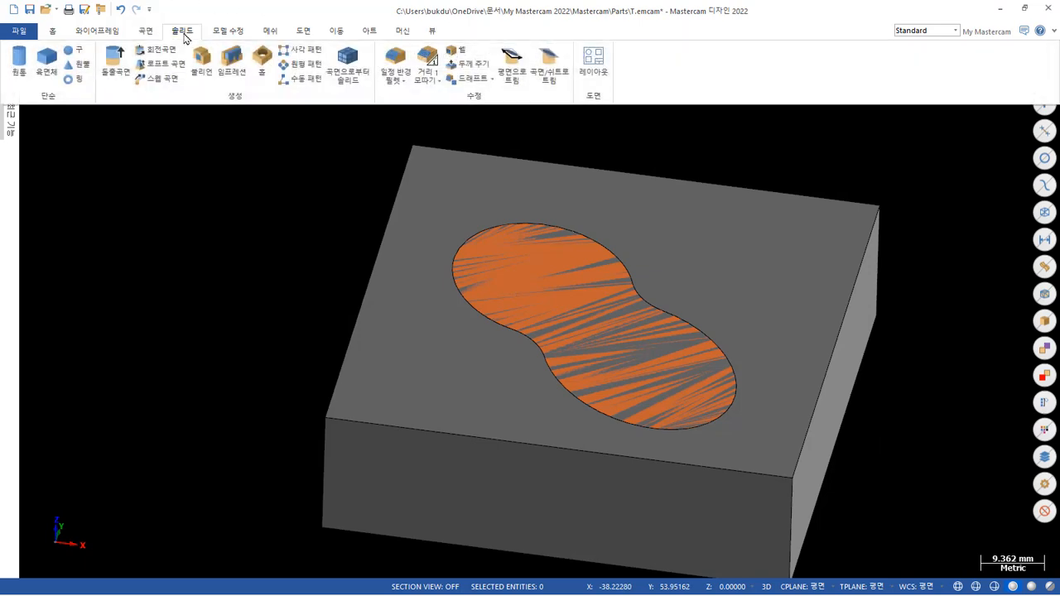
left_click(202, 60)
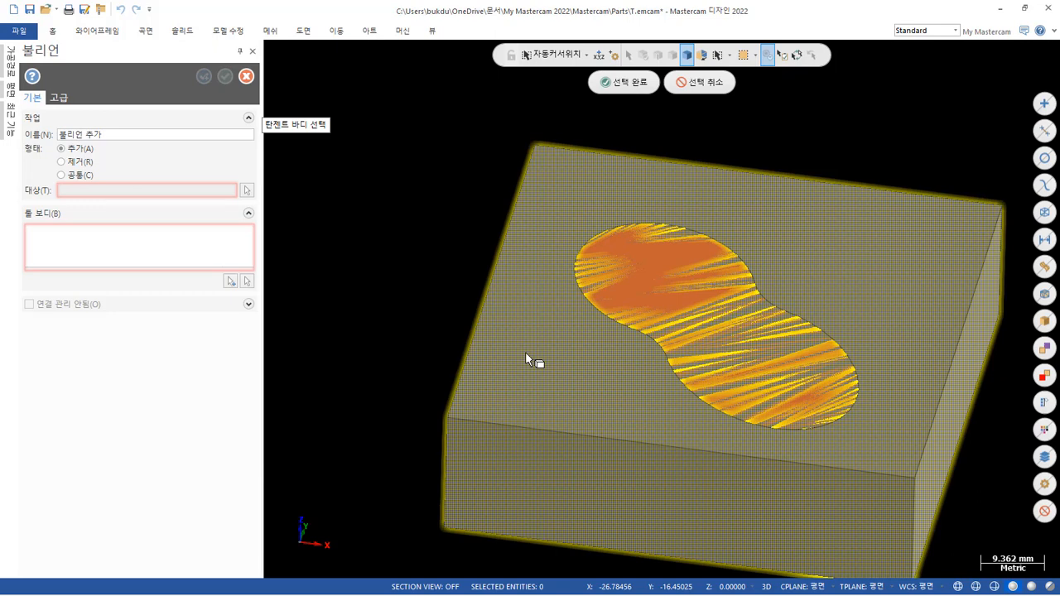
left_click(526, 354)
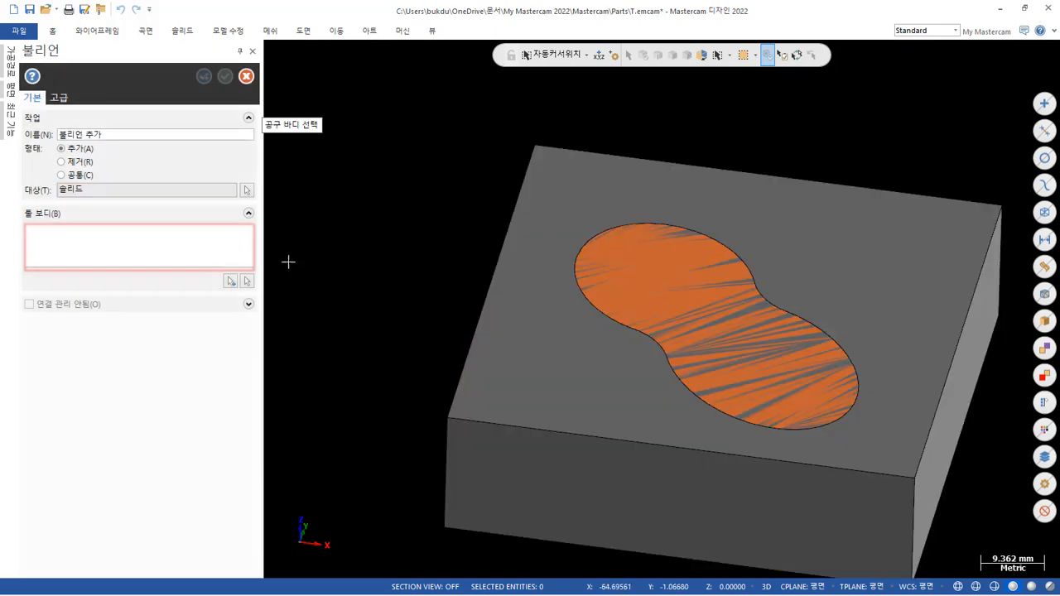
left_click(230, 280)
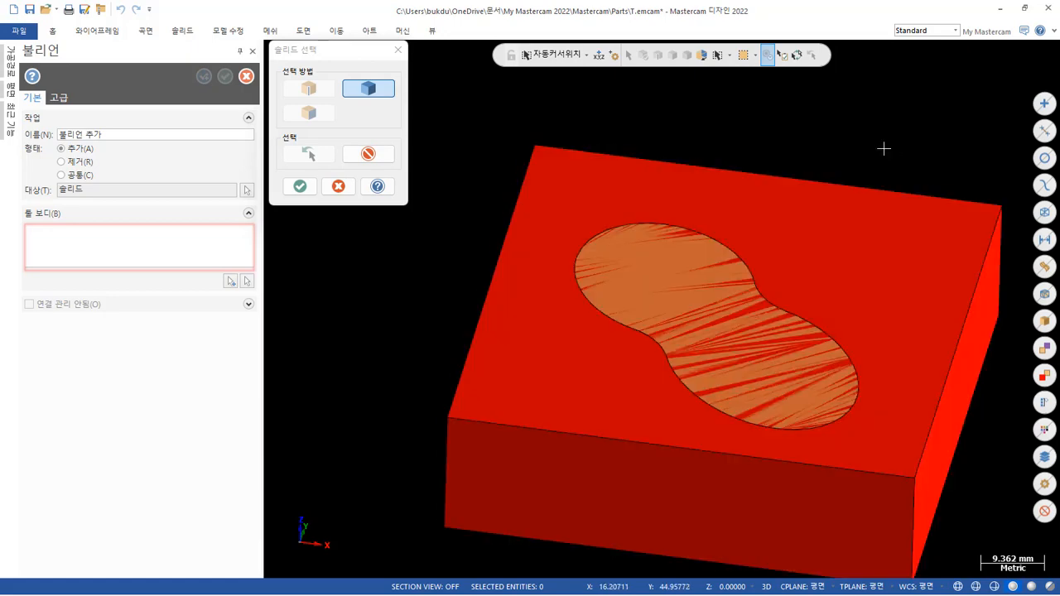
left_click(338, 187)
Switch the display to wireframe, leave the pending Boolean, and pick the pocket solid inside the block as a selection test.
scroll(402, 166, "down", 1)
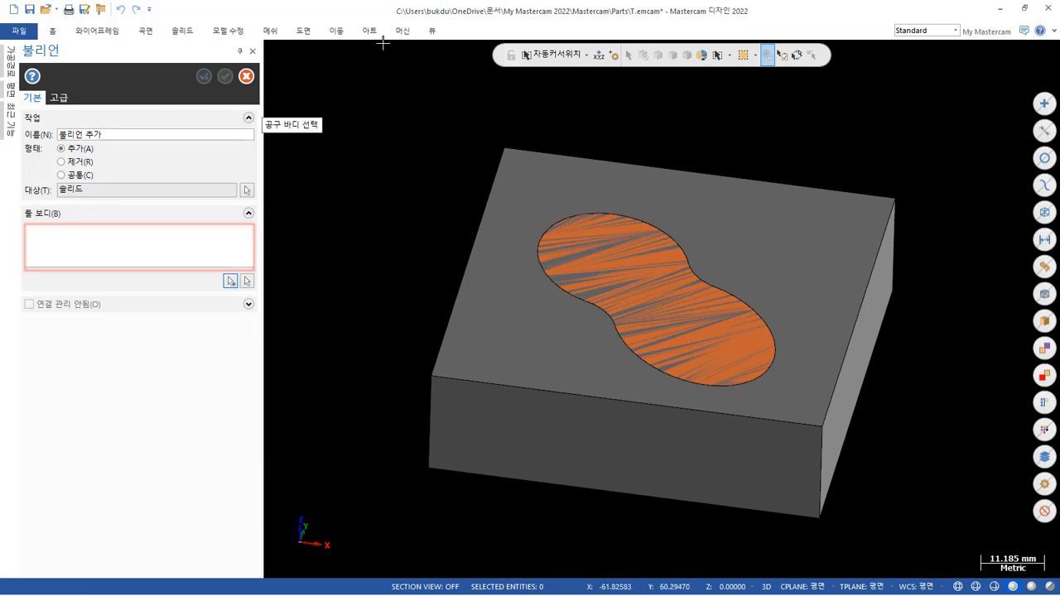
left_click(431, 31)
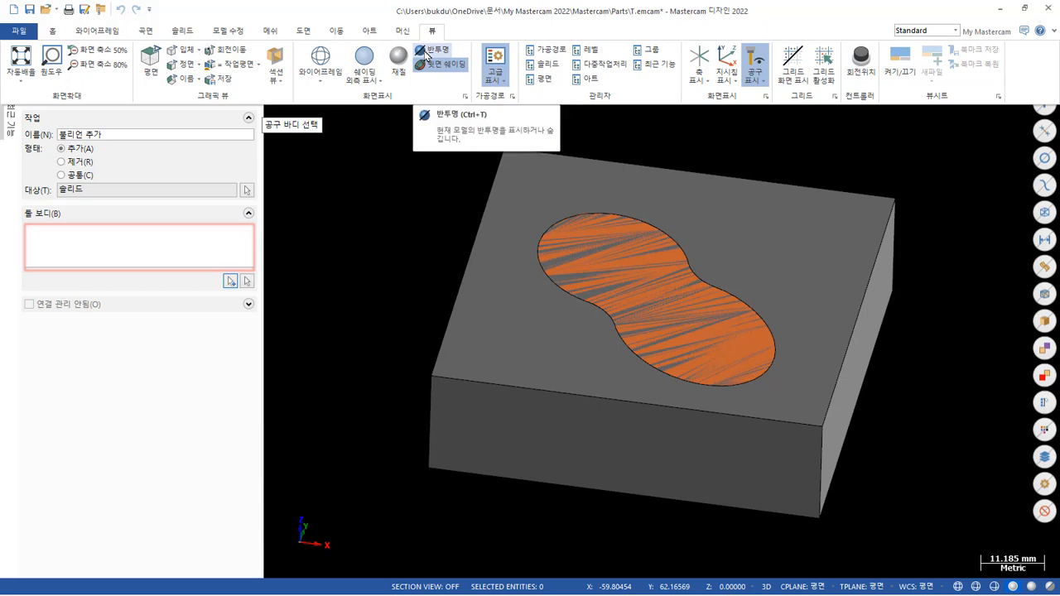
left_click(334, 63)
mouse_move(367, 154)
middle_mouse_down()
mouse_move(461, 241)
mouse_move(450, 182)
mouse_move(471, 180)
mouse_move(476, 192)
middle_mouse_up()
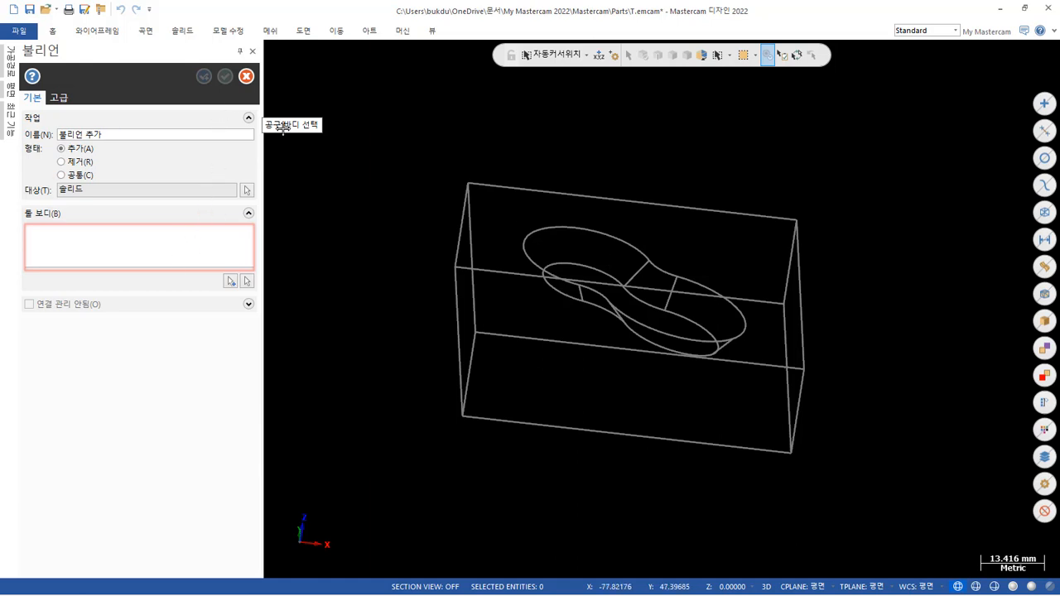
left_click(246, 75)
mouse_move(539, 309)
middle_mouse_down()
mouse_move(522, 244)
mouse_move(561, 210)
mouse_move(532, 184)
mouse_move(581, 189)
mouse_move(592, 204)
mouse_move(568, 224)
middle_mouse_up()
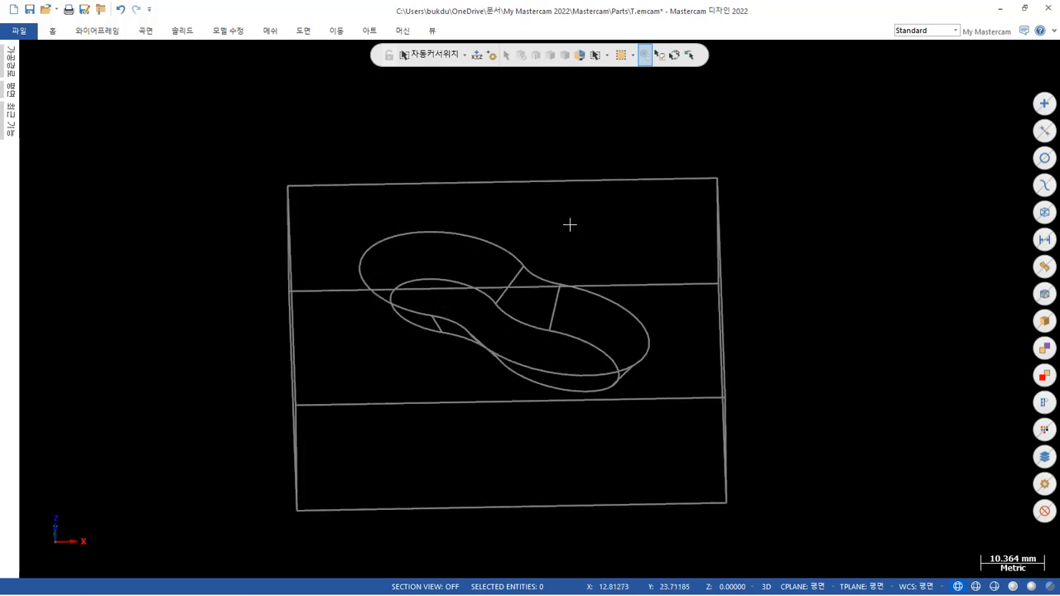
left_click(493, 251)
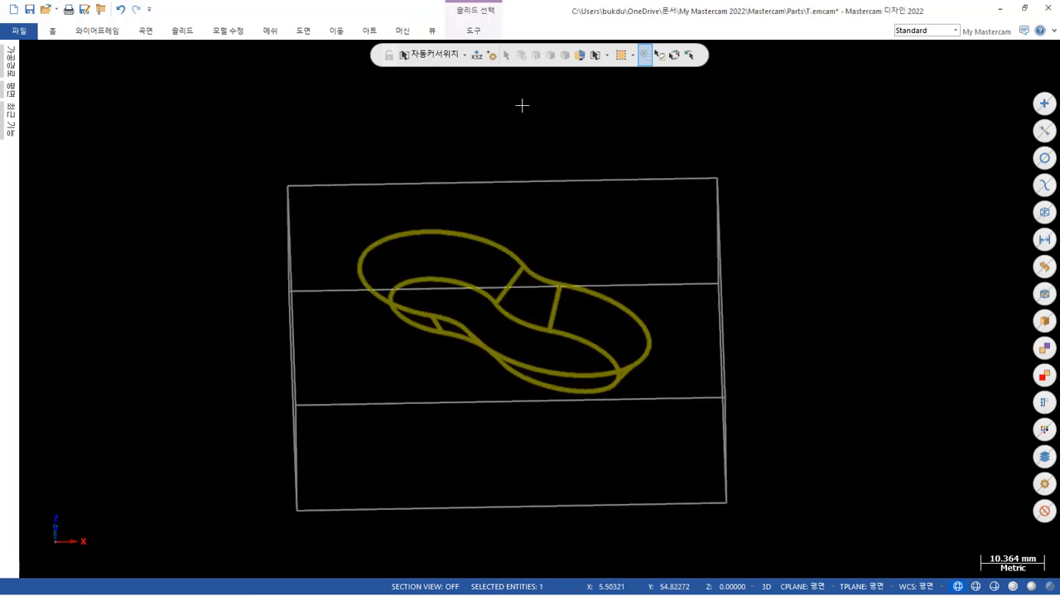
key("Escape")
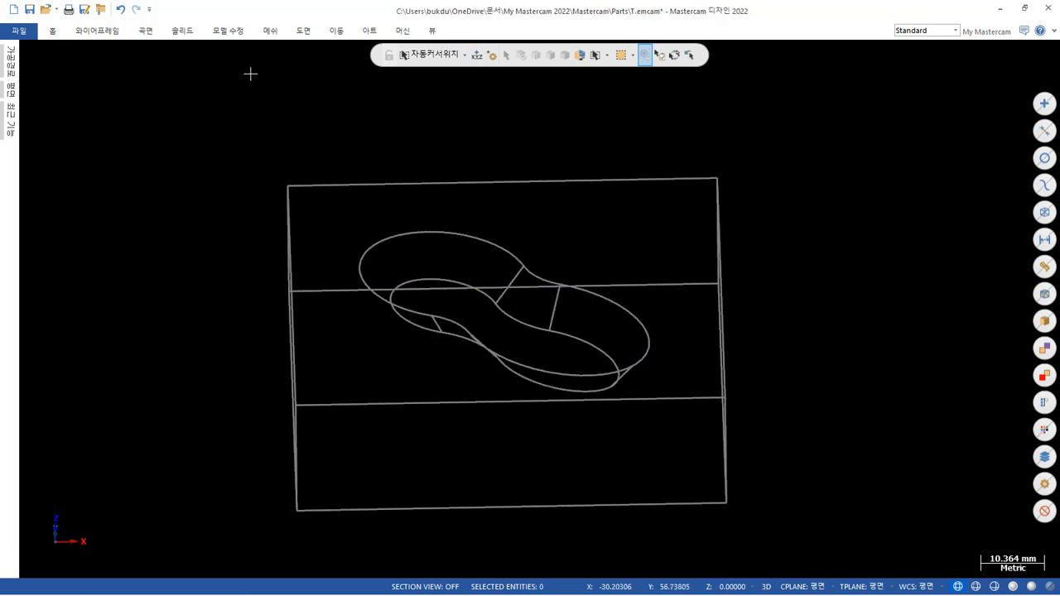
Try a Boolean in wireframe display with the rectangular block as target, looking for the pocket solid as tool body.
left_click(188, 32)
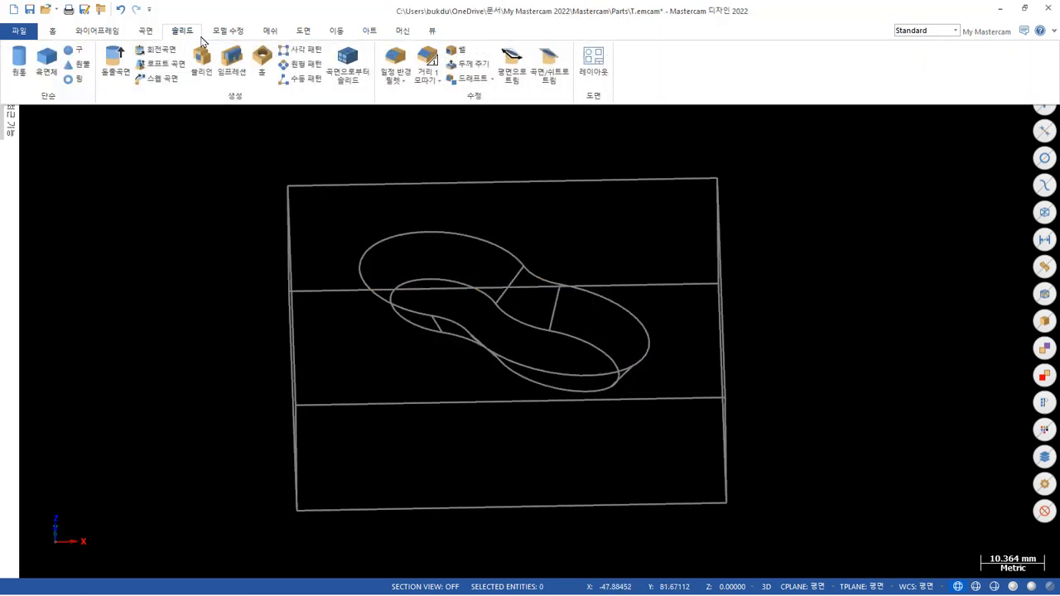
left_click(208, 53)
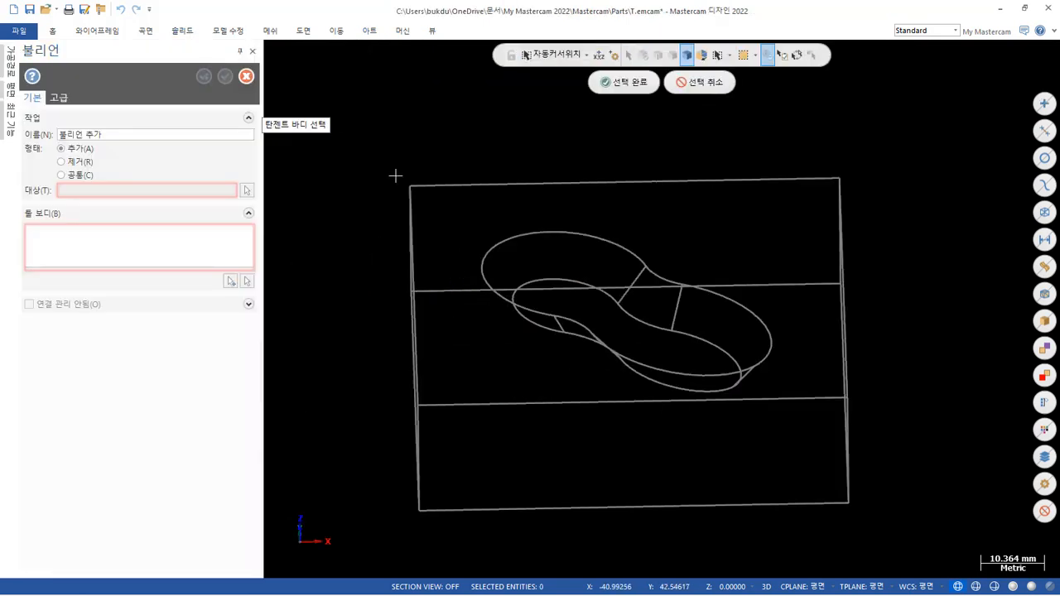
left_click(442, 198)
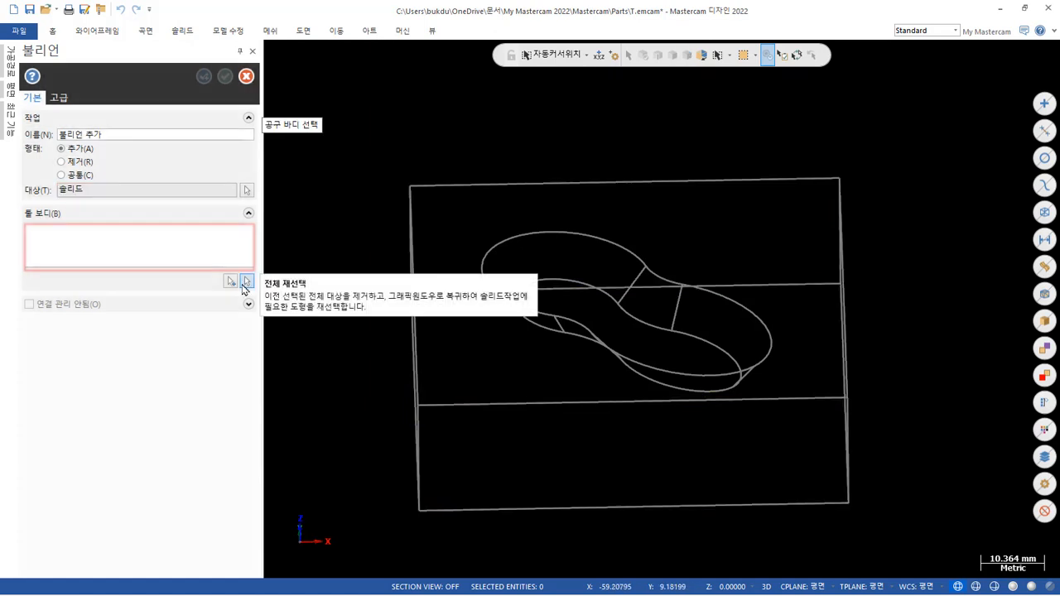
left_click(230, 282)
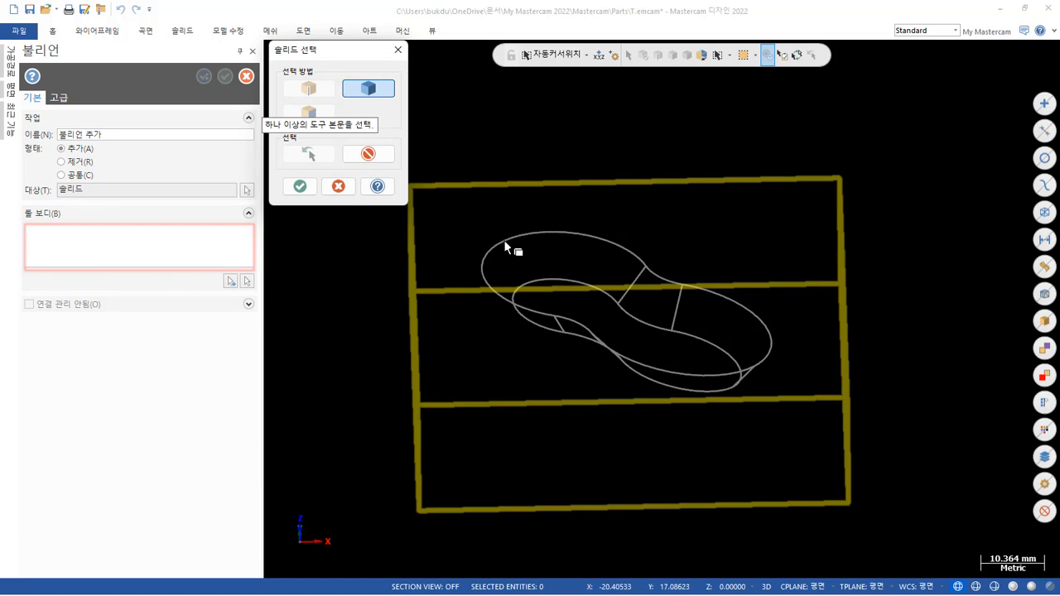
middle_click_drag(655, 366, 688, 277)
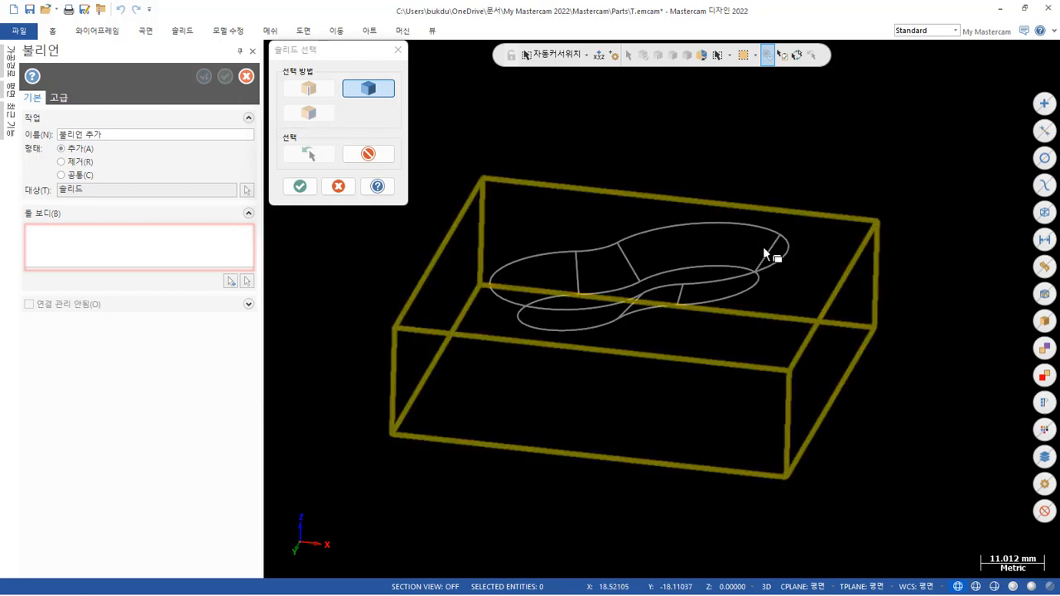
left_click(300, 187)
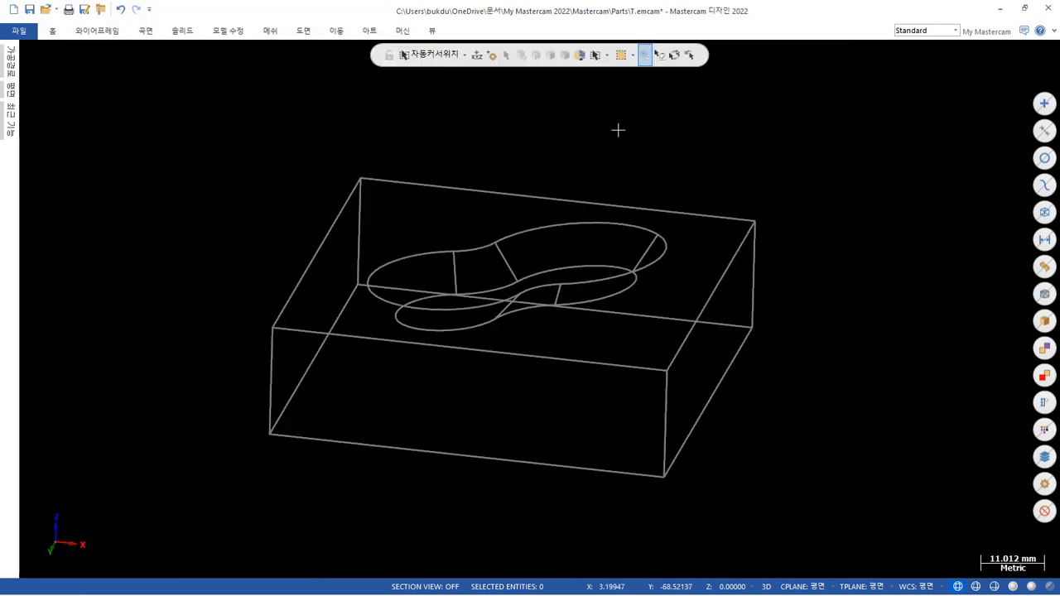
Return to the shaded display with the pocket side facing the viewer and turn on selection verification.
key("alt+s")
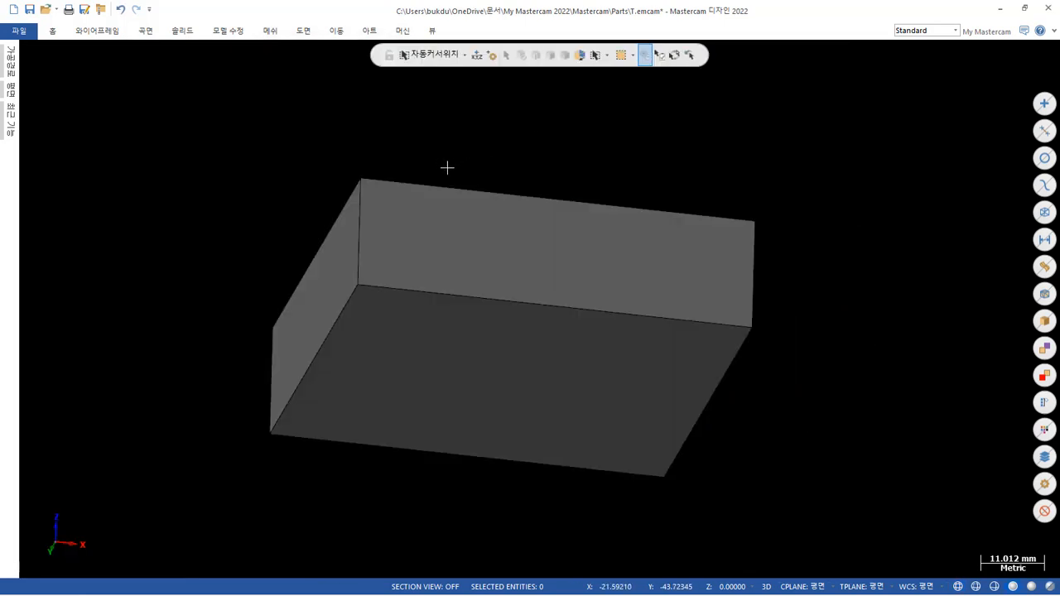
middle_click_drag(592, 157, 594, 274)
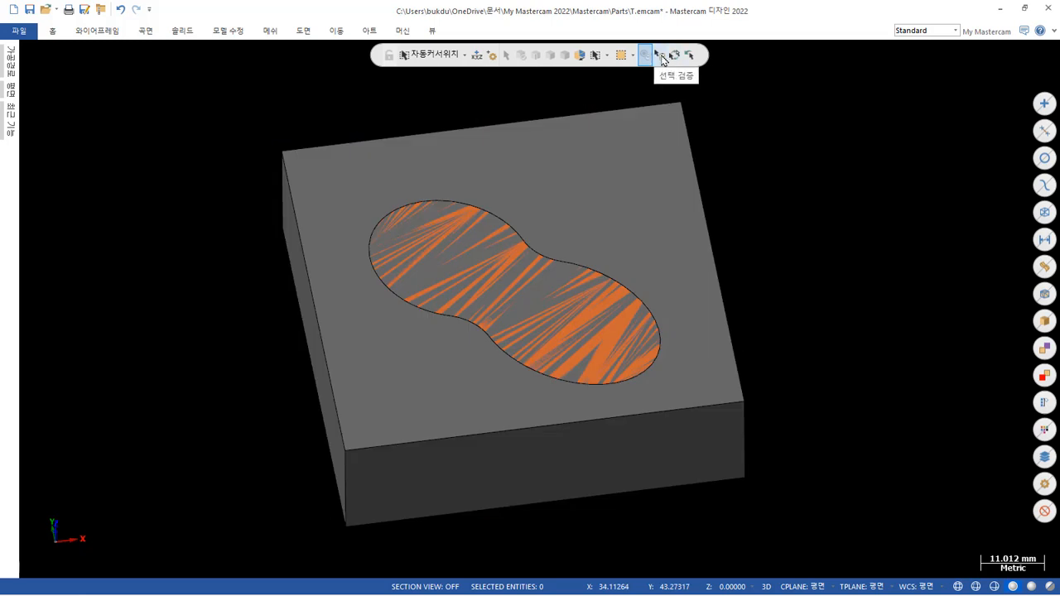
left_click(661, 58)
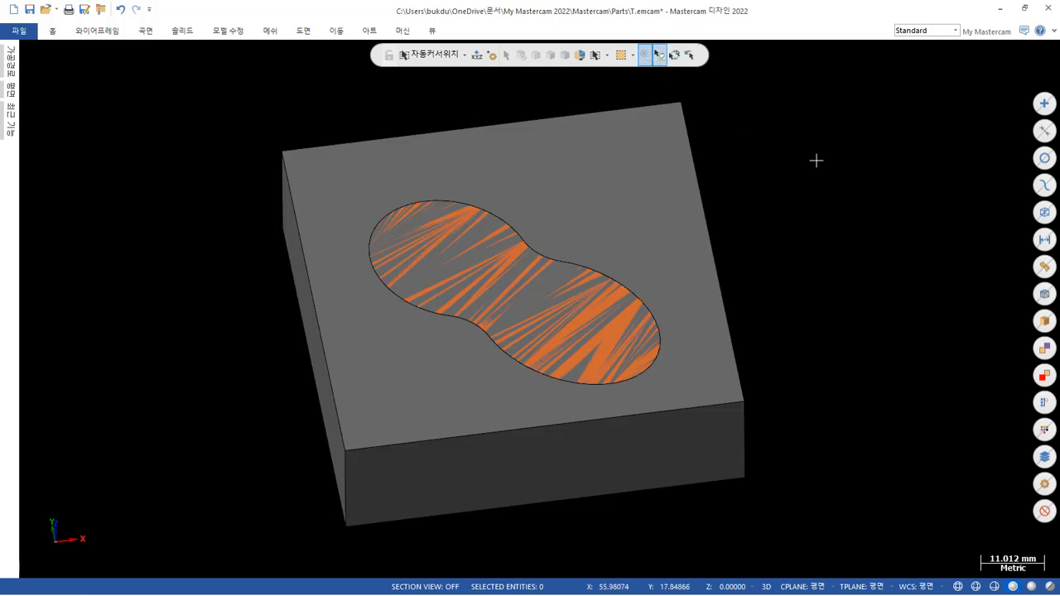
Start a Boolean with the rectangular block as target and add the pocket solid as tool body, cycling through the overlapping bodies.
left_click(182, 31)
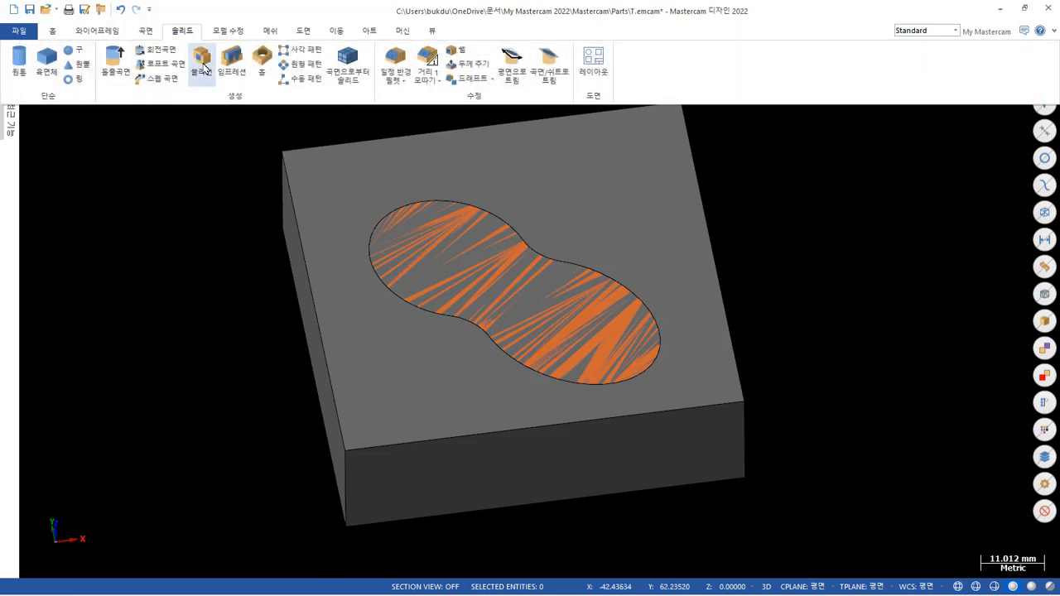
left_click(202, 62)
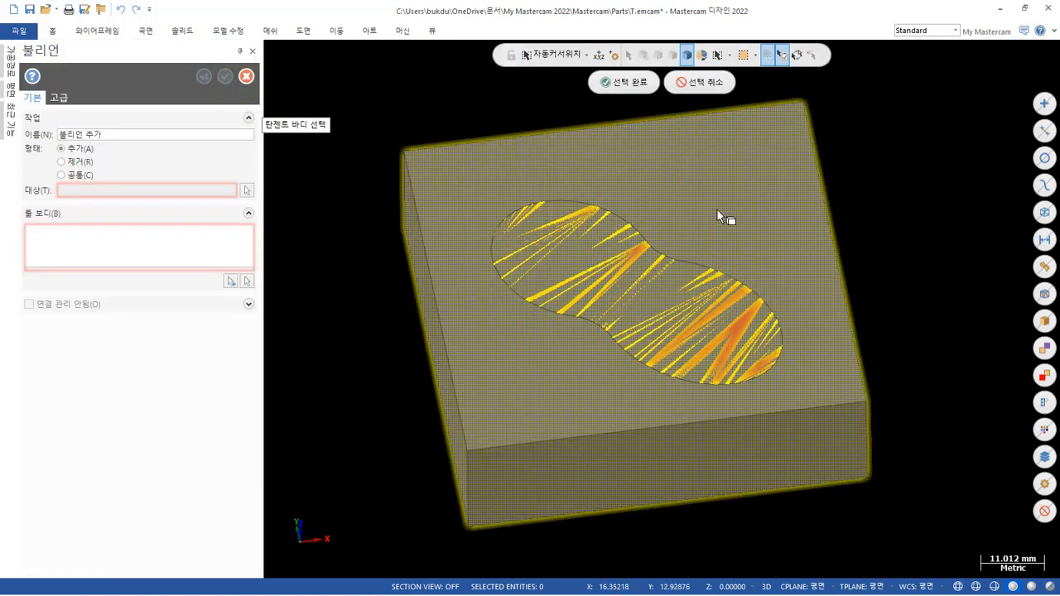
left_click(717, 206)
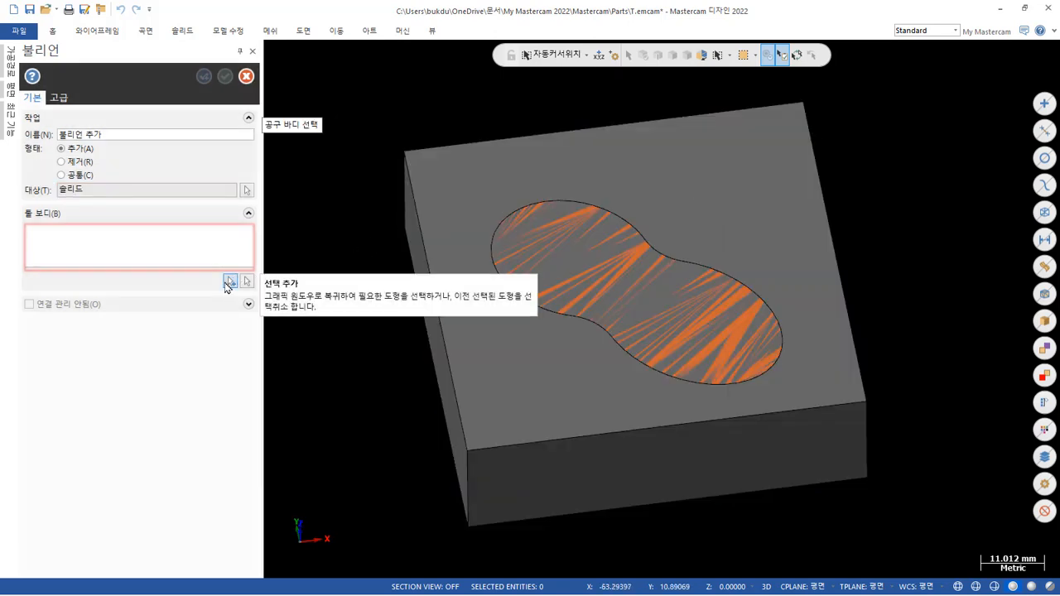
left_click(231, 282)
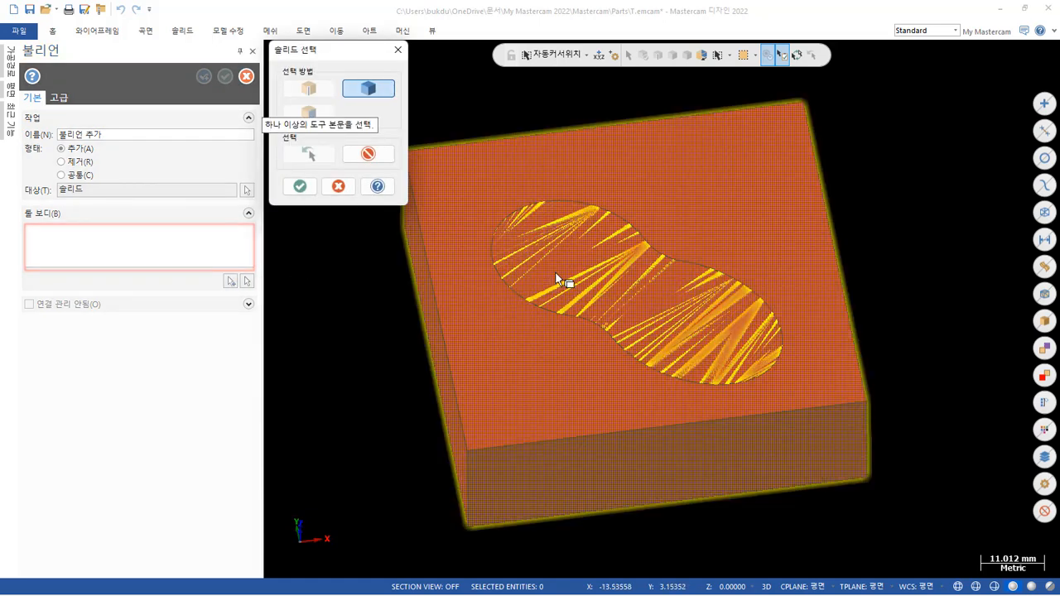
left_click(555, 273)
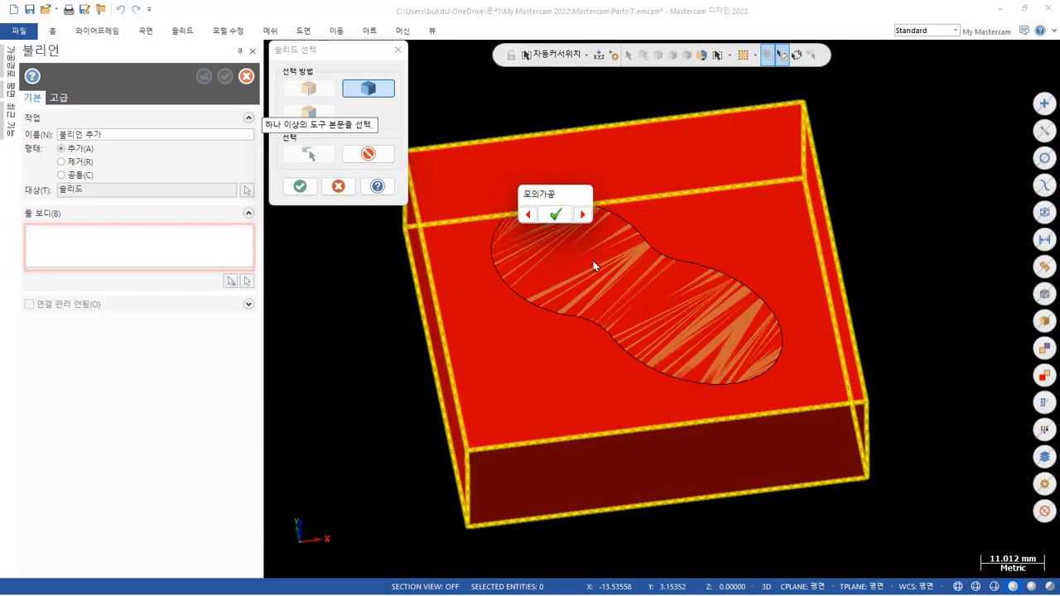
left_click(583, 215)
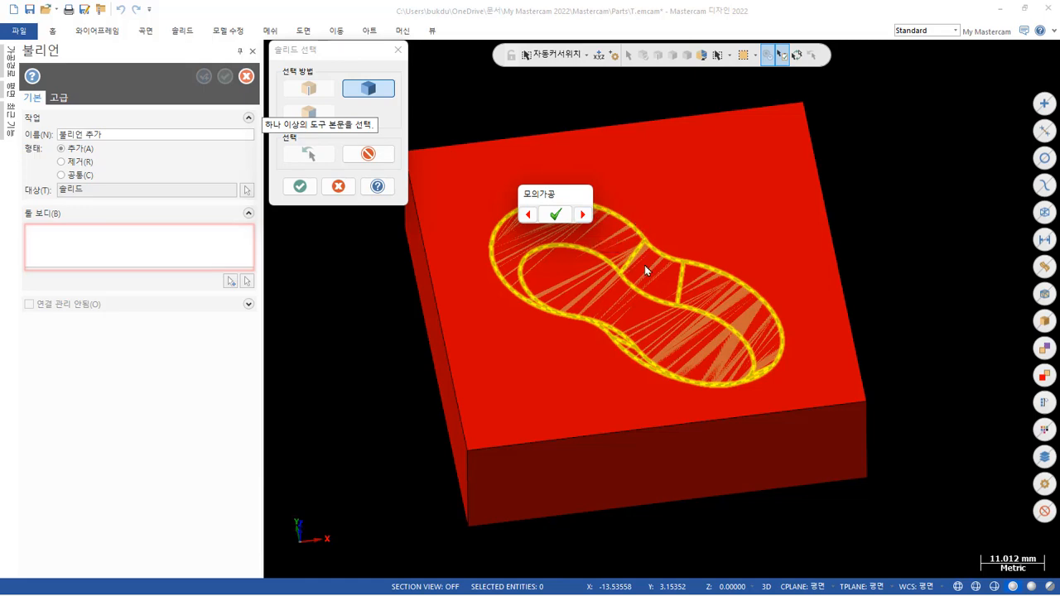
left_click(555, 213)
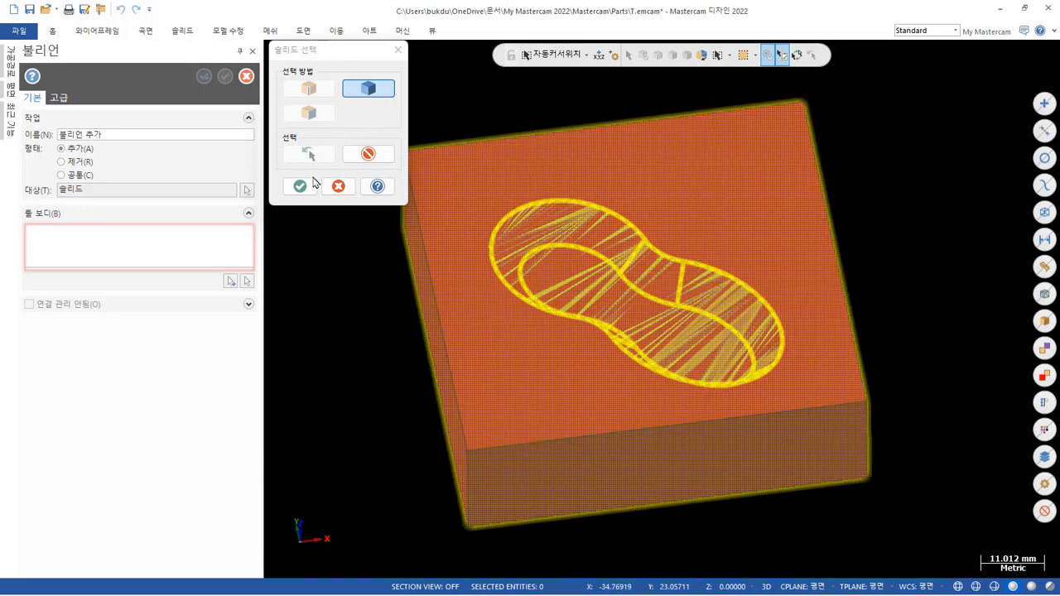
left_click(300, 186)
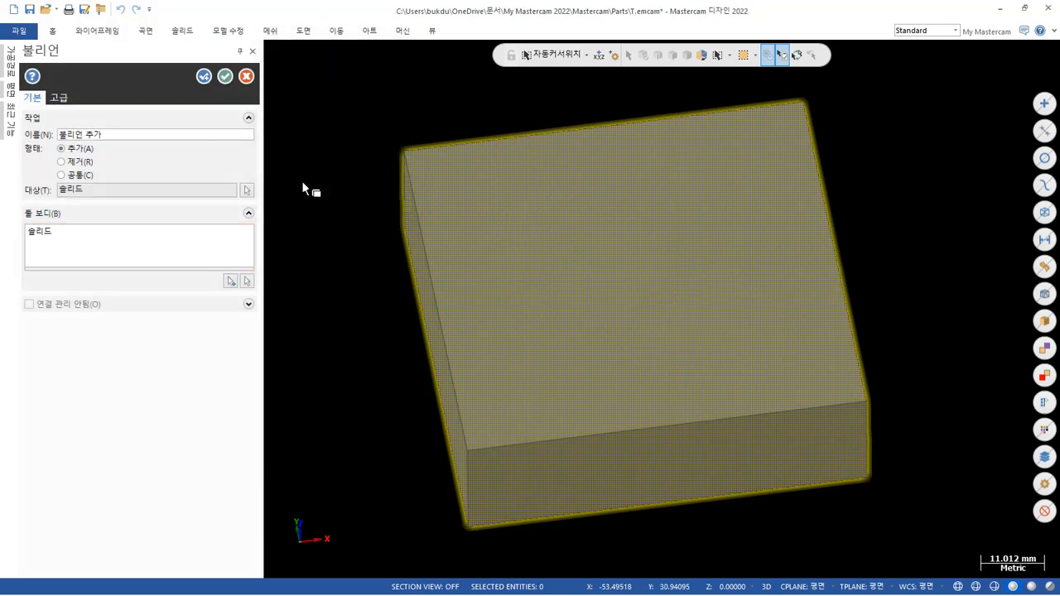
Set the Boolean type to Remove and apply it to cut the pocket into the block.
left_click(72, 162)
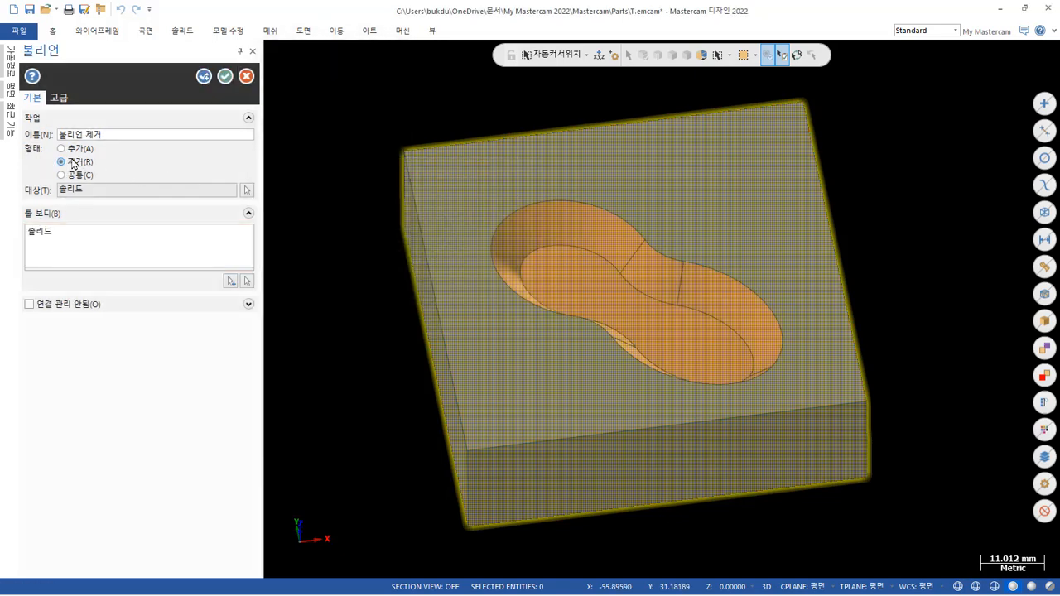
scroll(366, 108, "up", 2)
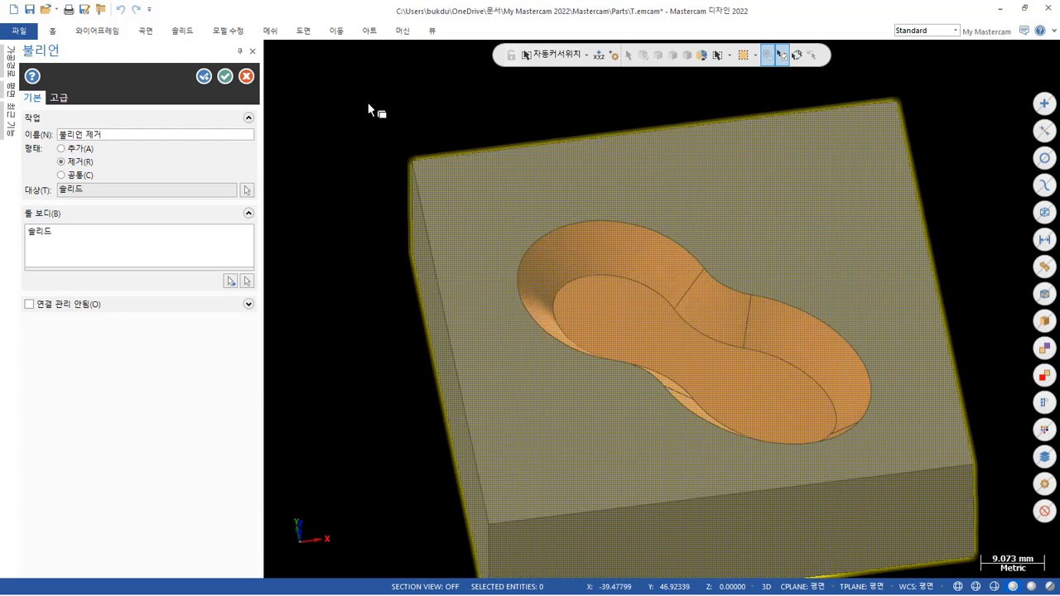
left_click(227, 77)
Examine the pocket's walls, floor and edges in the block from different angles and distances.
scroll(298, 78, "down", 2)
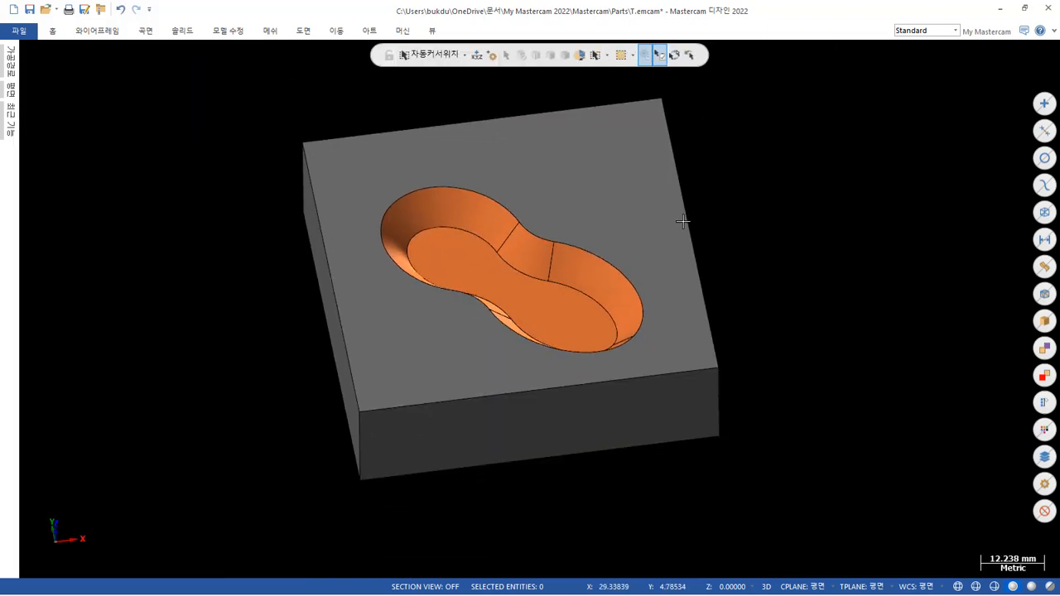
mouse_move(830, 221)
middle_mouse_down()
mouse_move(812, 262)
mouse_move(769, 291)
mouse_move(828, 237)
middle_mouse_up()
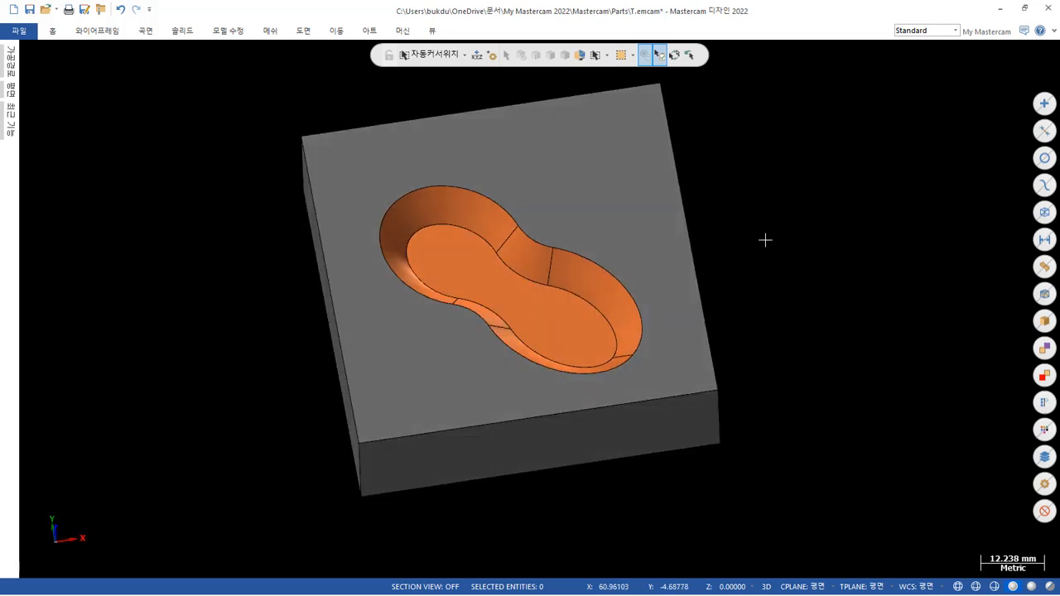
scroll(514, 243, "up", 3)
middle_click_drag(489, 300, 701, 256)
scroll(735, 251, "down", 2)
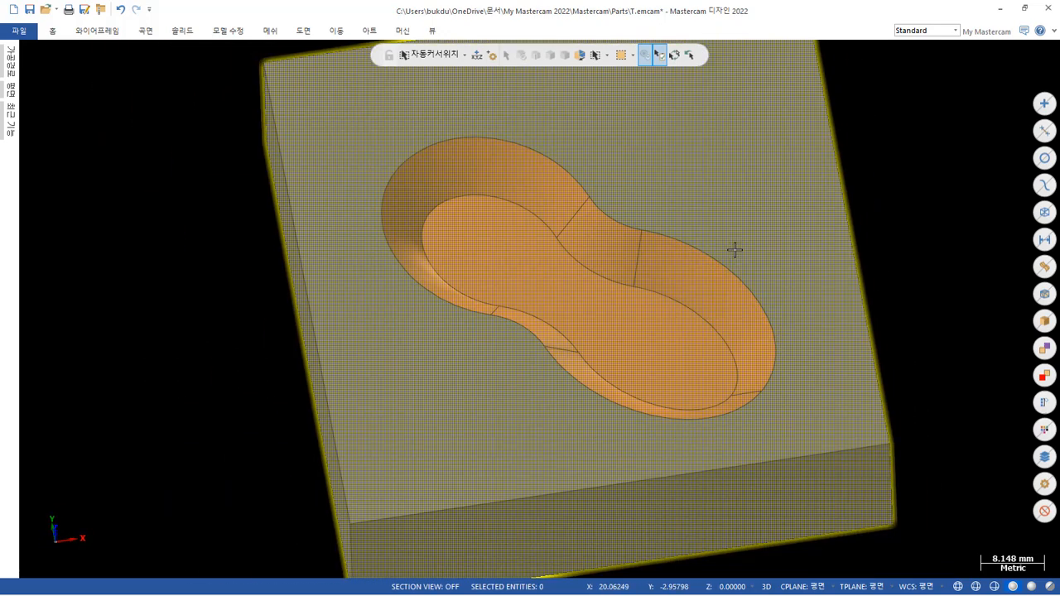
scroll(920, 158, "up", 1)
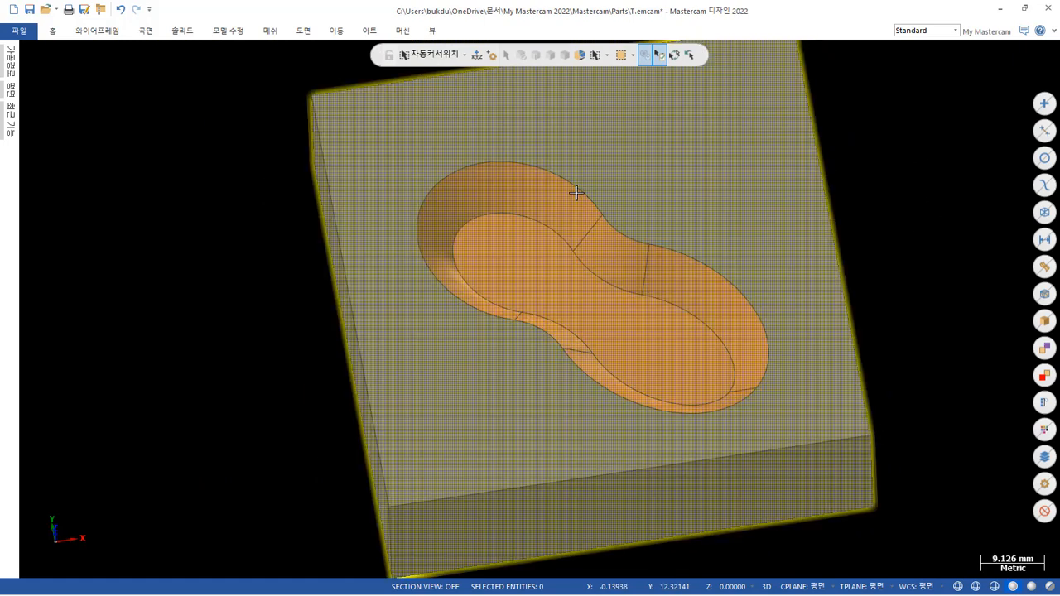
scroll(745, 203, "down", 2)
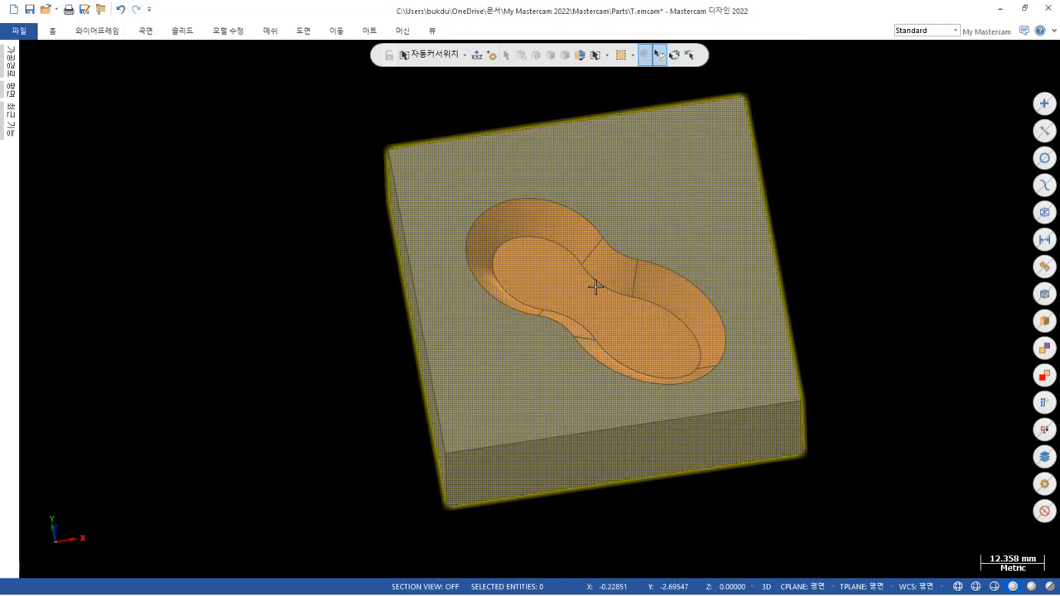
Start a constant-radius fillet restricted to face selection and choose the pocket's floor face.
left_click(179, 33)
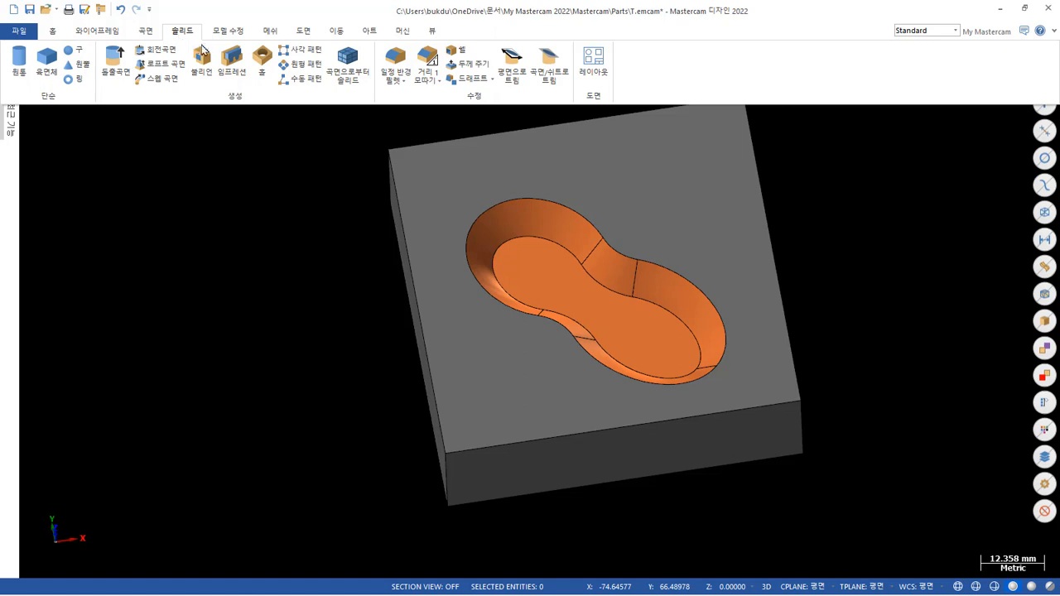
left_click(401, 58)
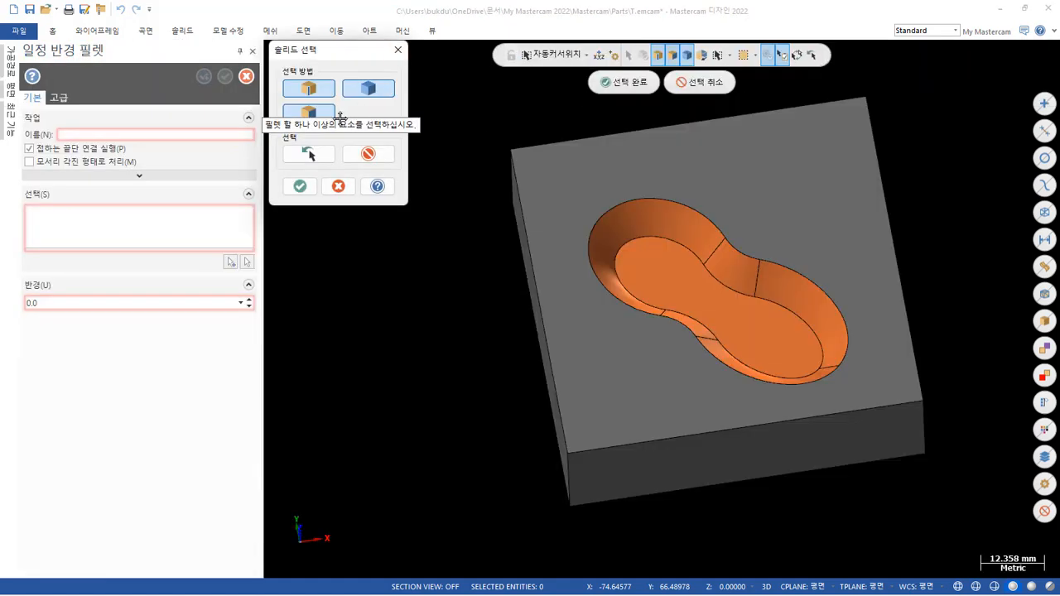
left_click(318, 90)
left_click(361, 89)
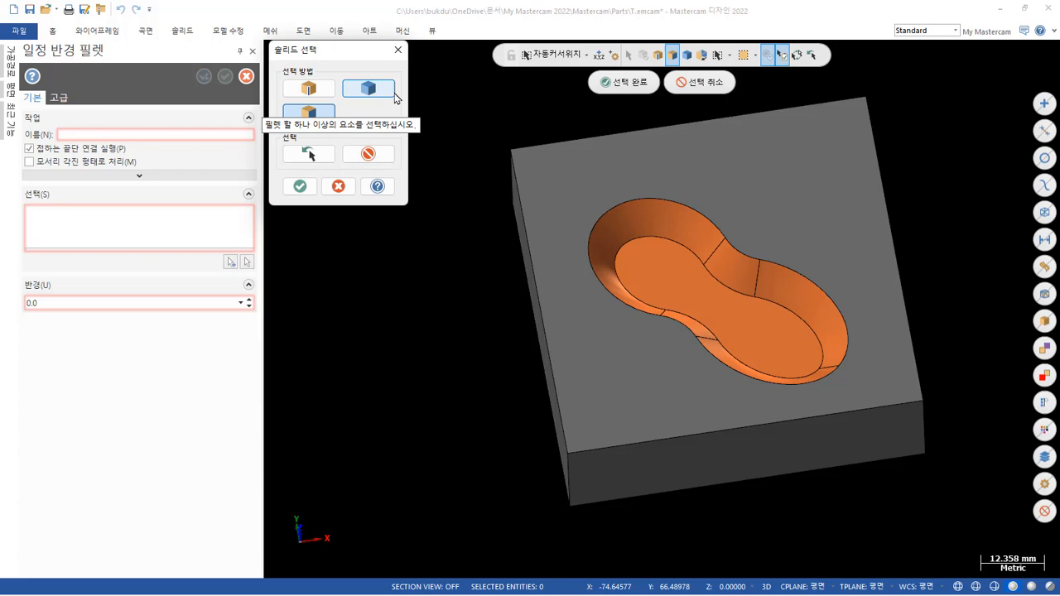
left_click(727, 317)
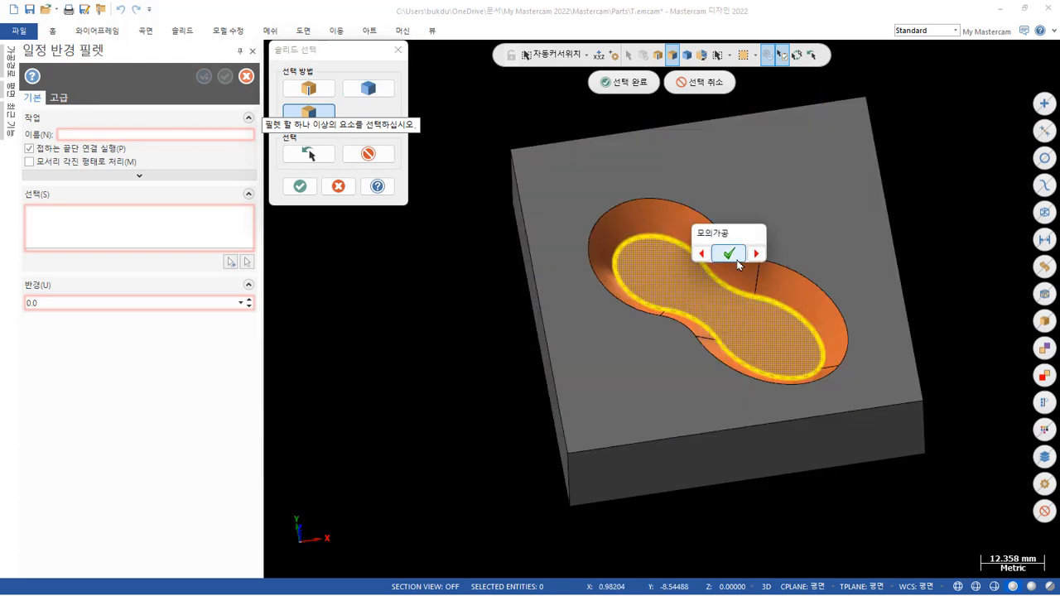
left_click(729, 254)
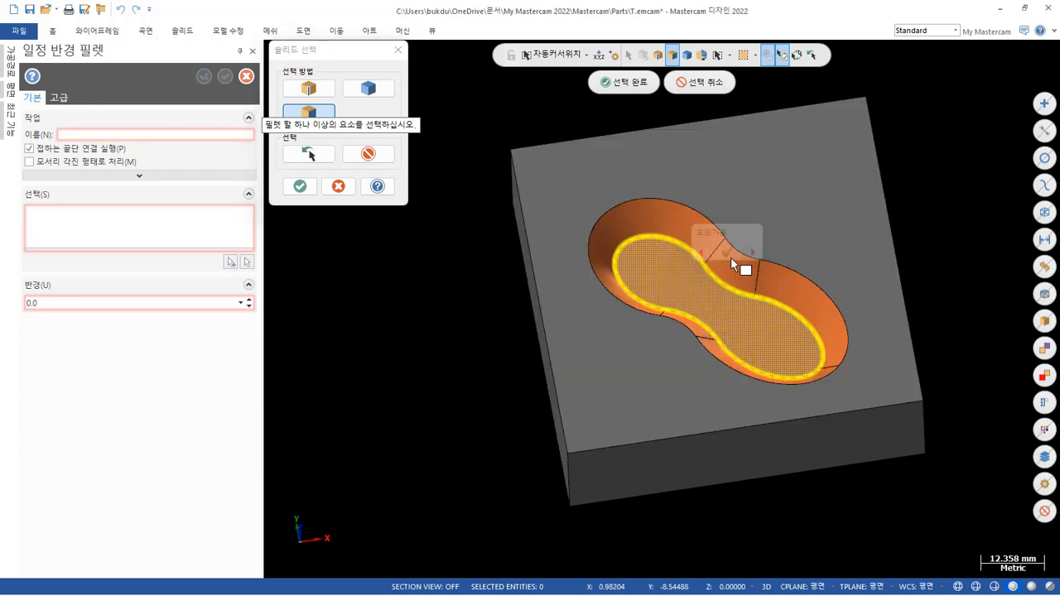
left_click(300, 185)
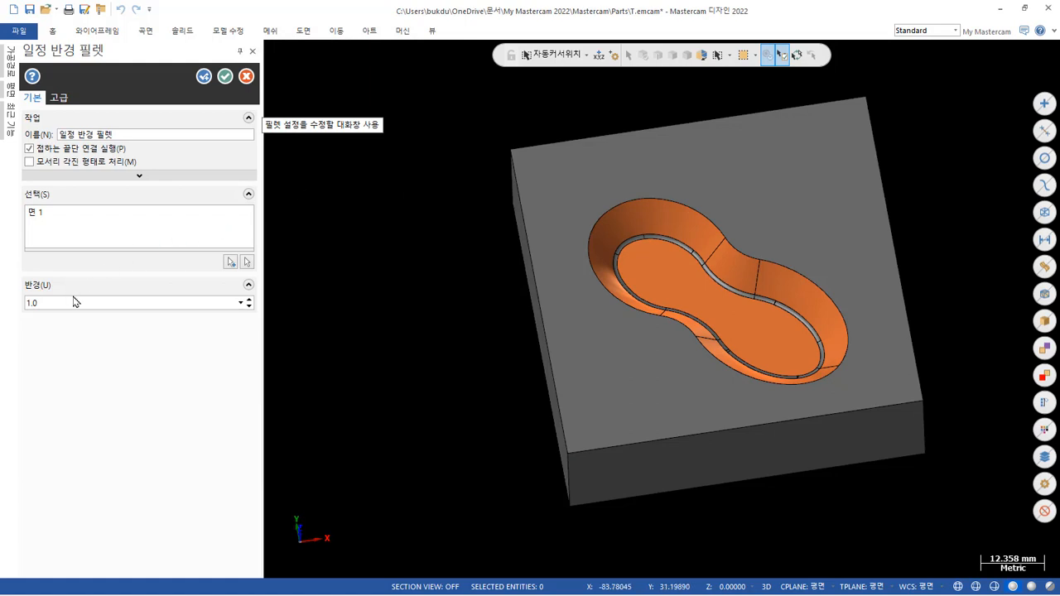
Set the floor fillet's radius to 5.0 mm, apply it and check the rounded edge around the pocket floor.
left_click(250, 300)
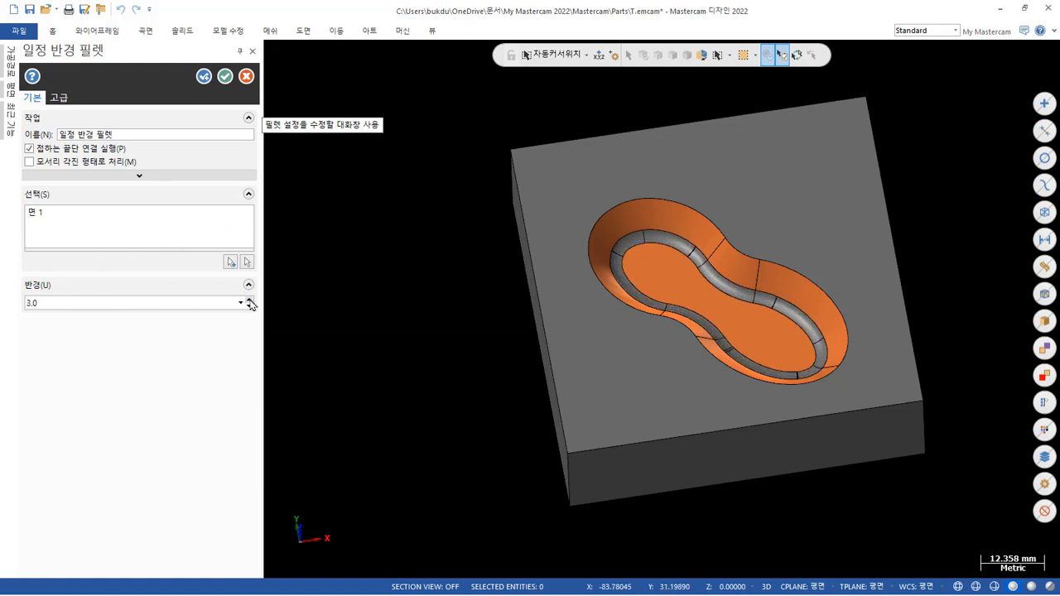
left_click(250, 300)
left_click(250, 300)
left_click(250, 299)
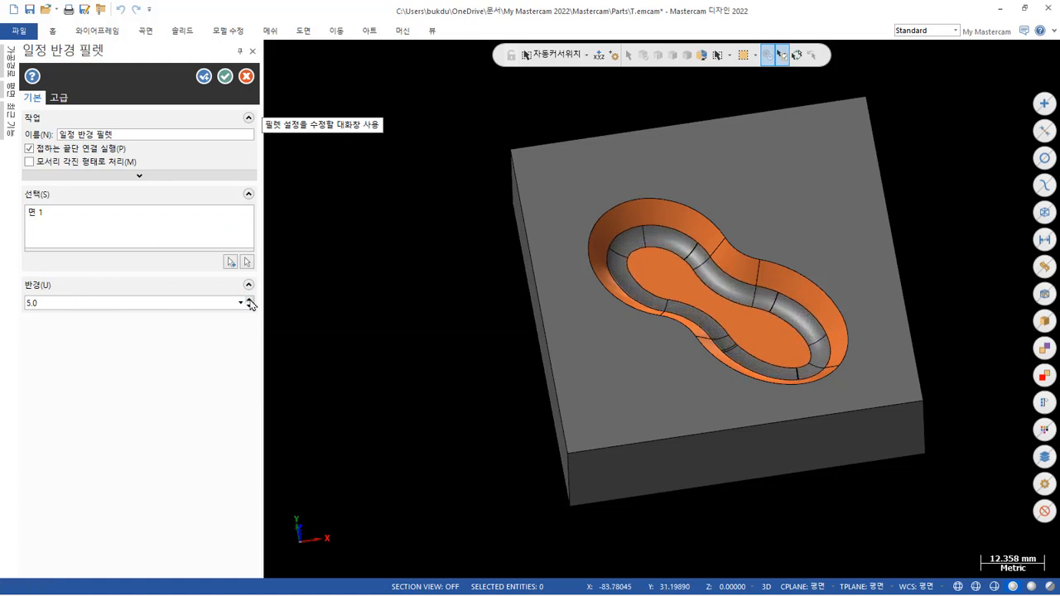
left_click(225, 76)
scroll(651, 270, "up", 5)
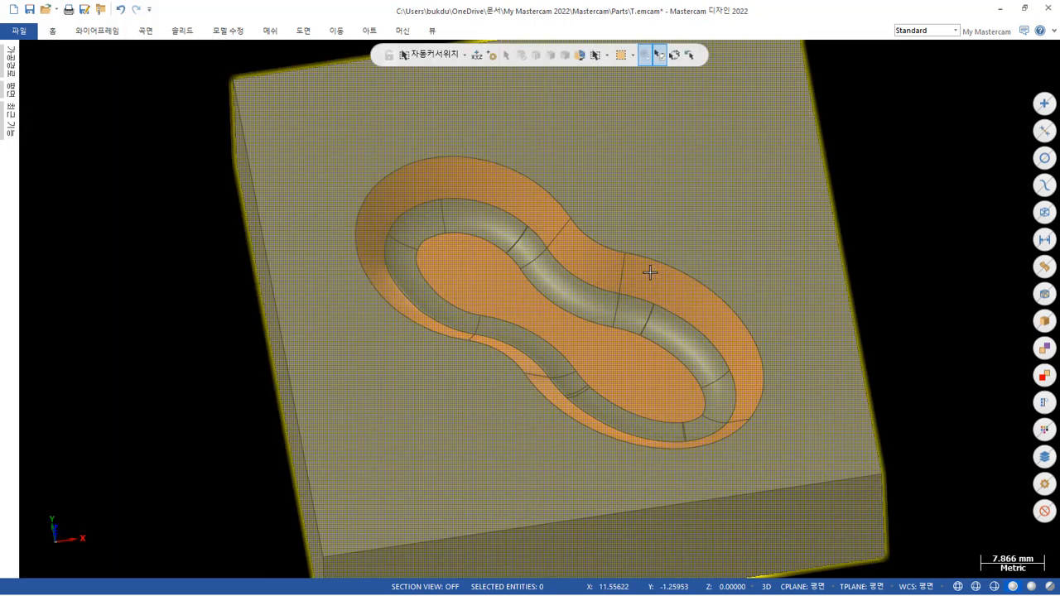
mouse_move(639, 291)
middle_mouse_down()
mouse_move(473, 189)
mouse_move(444, 256)
mouse_move(403, 279)
mouse_move(367, 263)
mouse_move(518, 265)
mouse_move(523, 290)
mouse_move(509, 315)
mouse_move(468, 261)
mouse_move(816, 273)
mouse_move(743, 290)
middle_mouse_up()
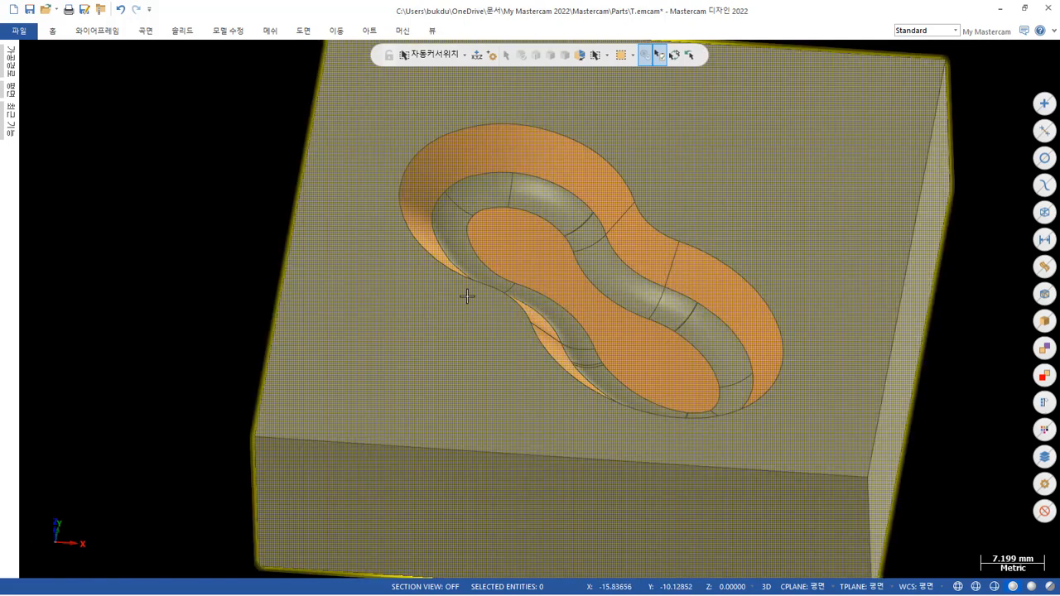
scroll(481, 281, "down", 3)
scroll(595, 263, "down", 2)
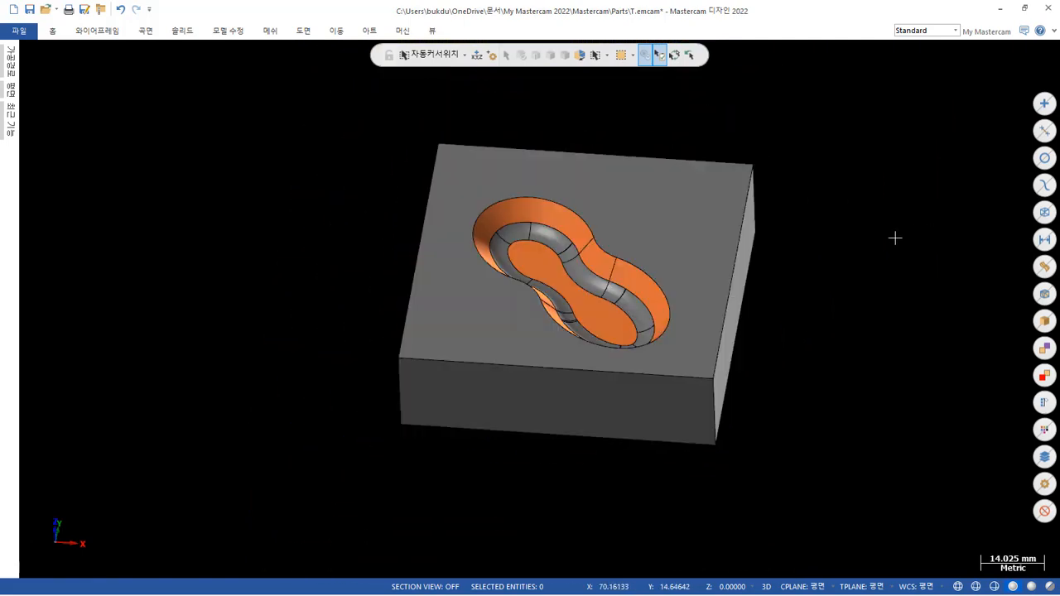
Bring back the hidden wireframe and hide the filleted block so only the wireframe is displayed.
key("alt+e")
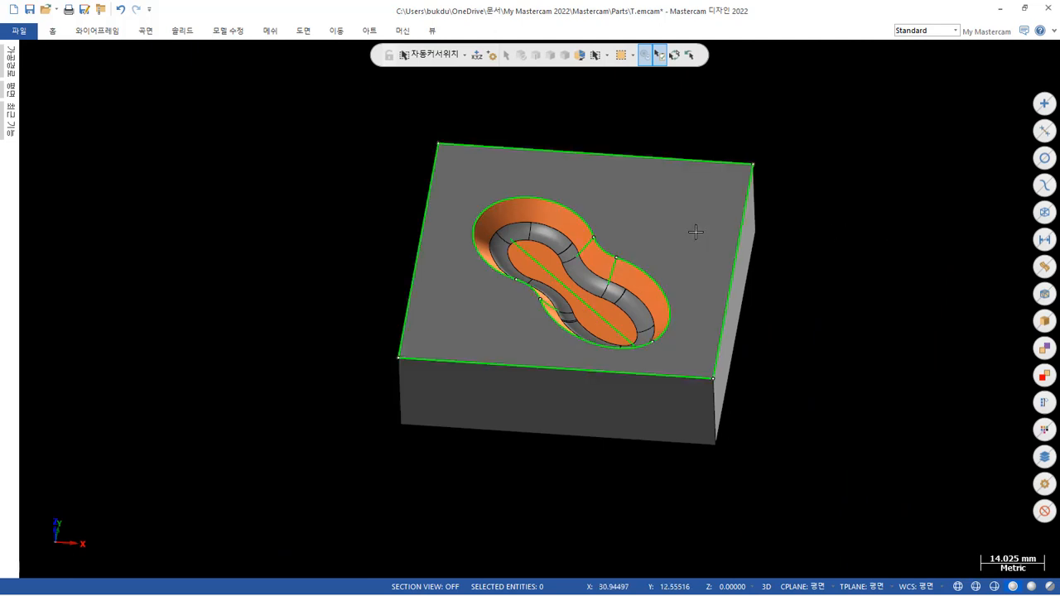
scroll(608, 219, "up", 1)
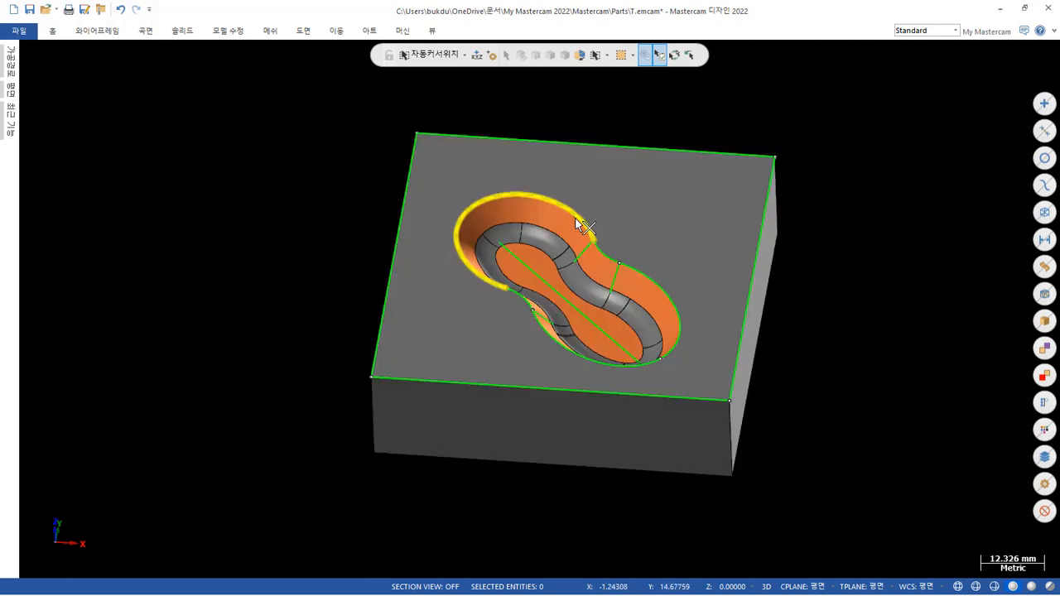
left_click(708, 230)
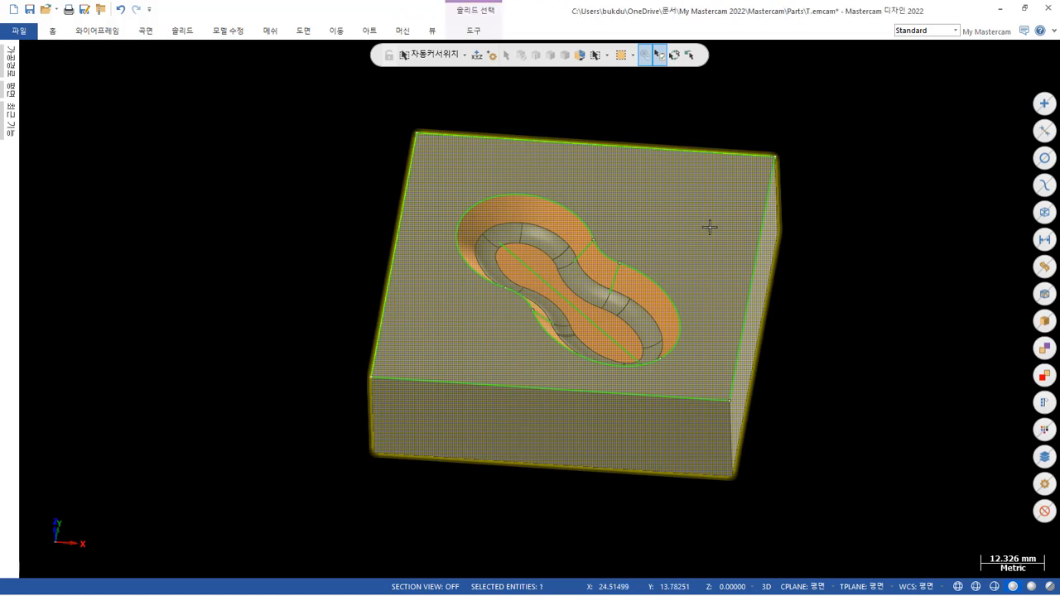
left_click(675, 56)
key("alt+e")
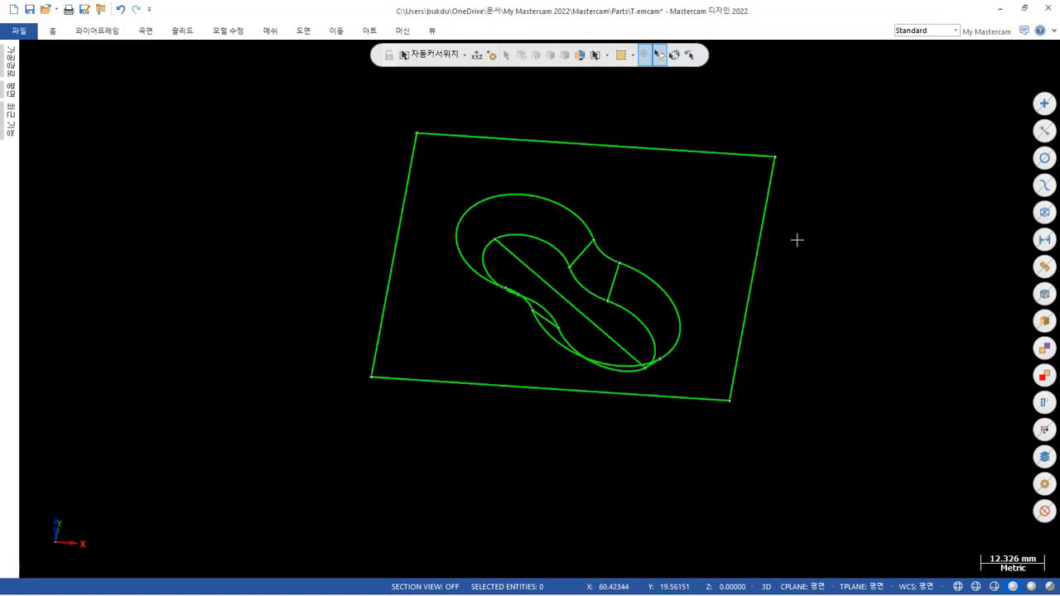
Delete the long straight line running lengthwise through the pocket wireframe.
mouse_move(796, 240)
middle_mouse_down()
mouse_move(646, 251)
mouse_move(660, 208)
mouse_move(691, 213)
mouse_move(698, 234)
middle_mouse_up()
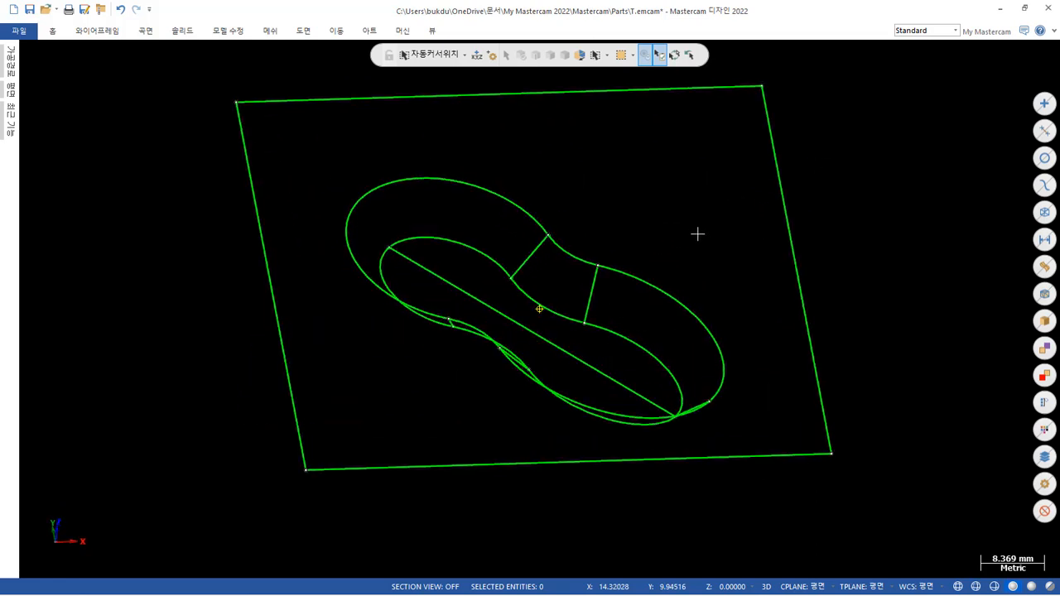
left_click(571, 346)
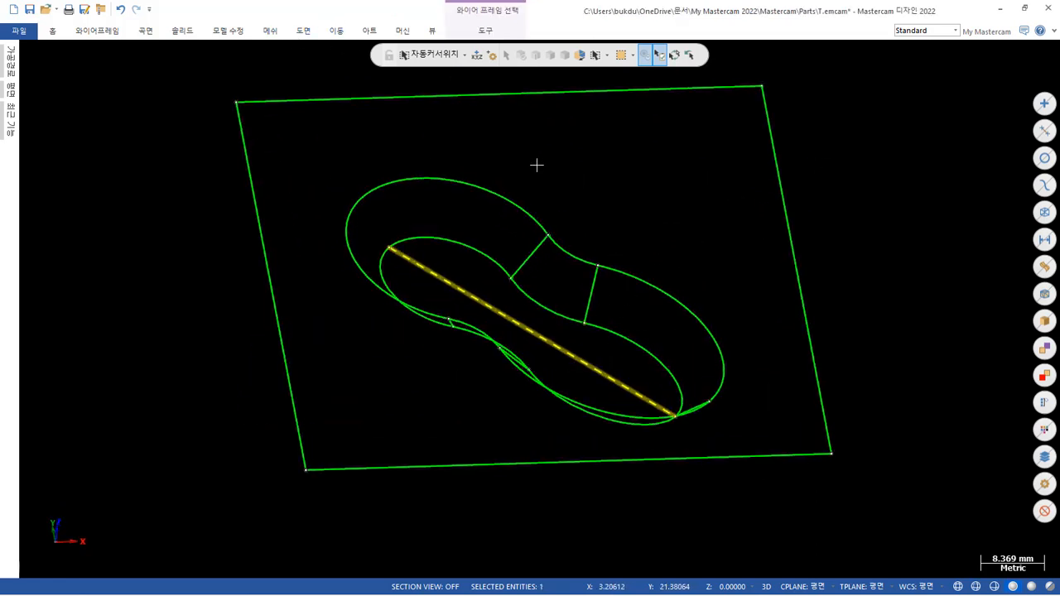
key("Delete")
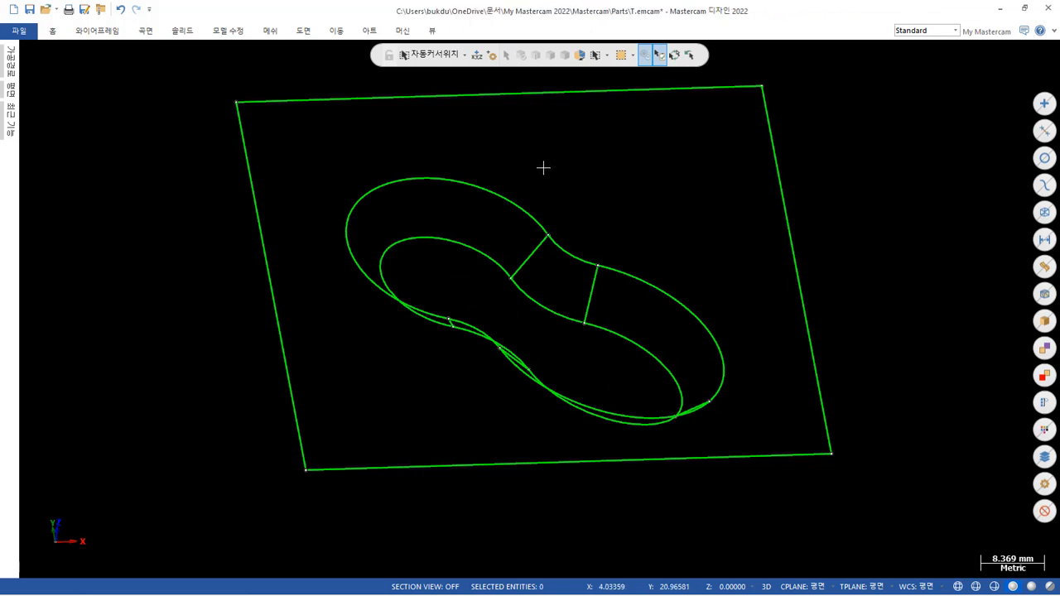
Isolate the pocket's wireframe, its two outlines and five connecting lines, hiding the solid and the outer rectangle.
mouse_move(542, 167)
middle_mouse_down()
mouse_move(542, 189)
mouse_move(497, 163)
mouse_move(554, 183)
mouse_move(572, 154)
mouse_move(587, 158)
middle_mouse_up()
scroll(552, 219, "up", 1)
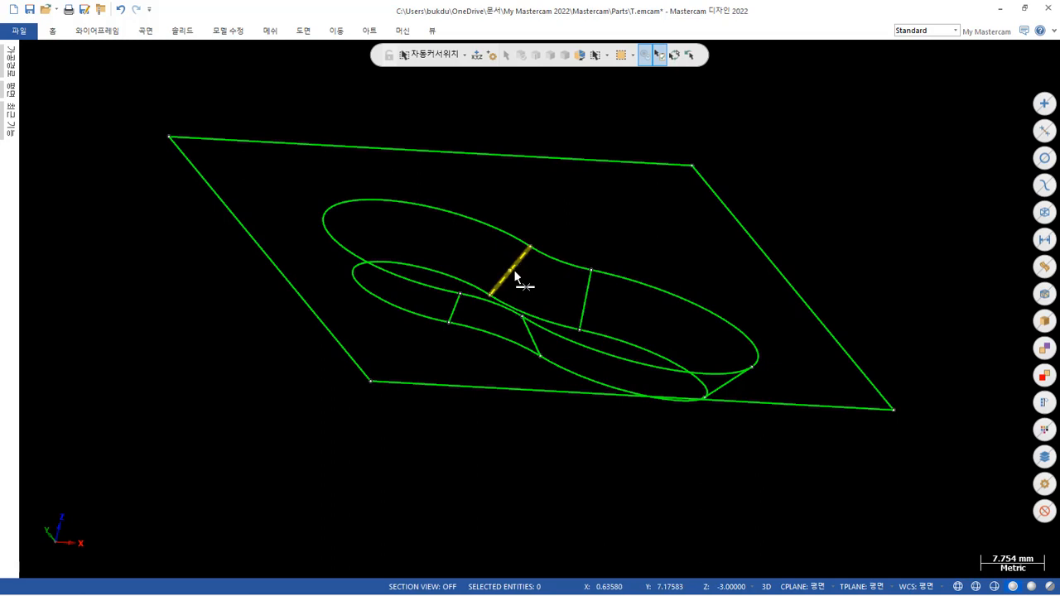
left_click(595, 284)
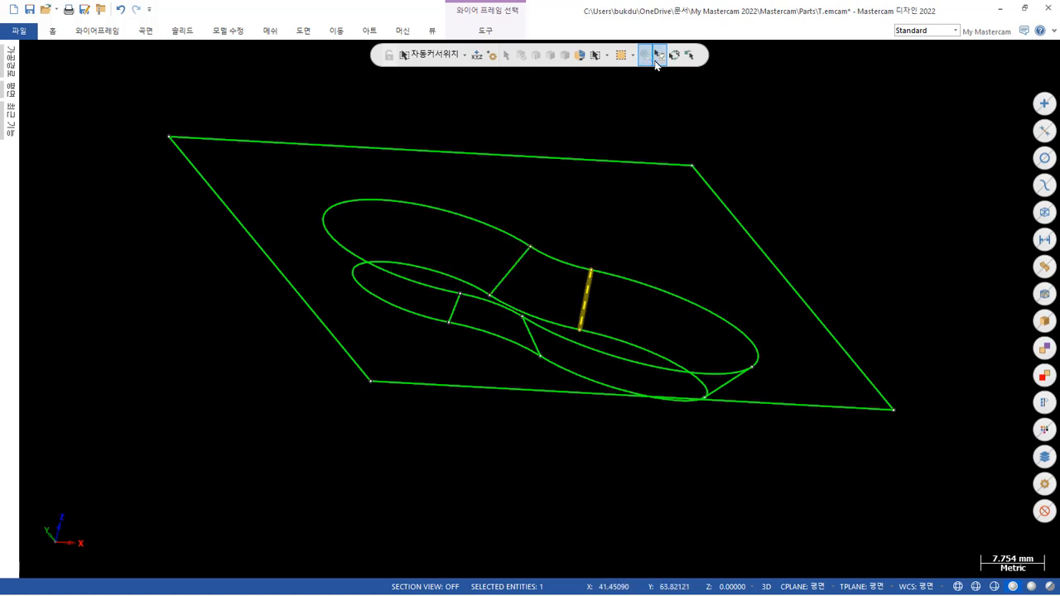
left_click(828, 149)
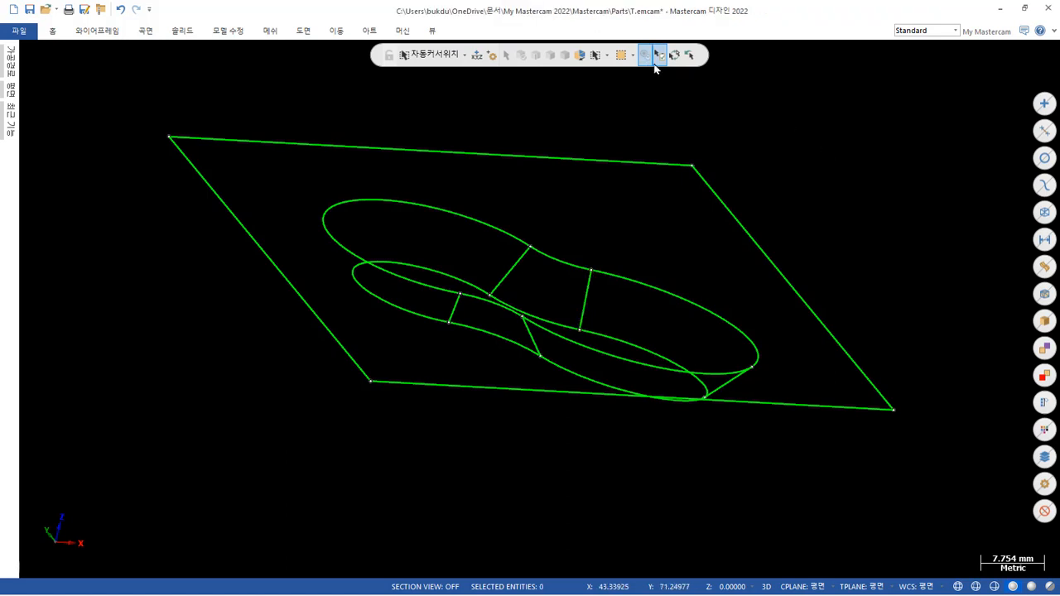
scroll(788, 196, "down", 1)
middle_click_drag(788, 196, 821, 253)
left_click_drag(273, 77, 780, 456)
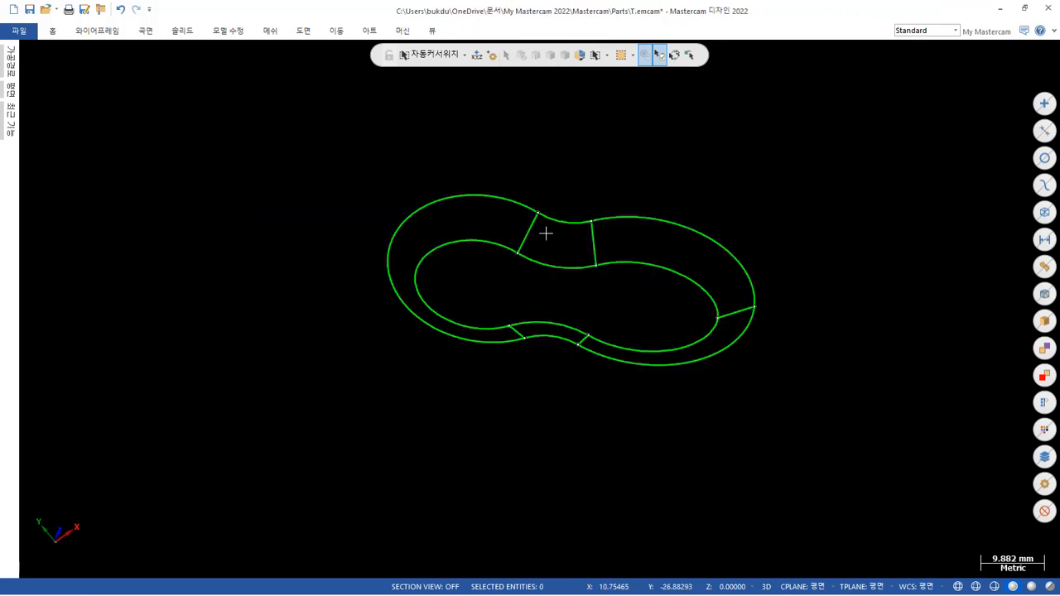
scroll(608, 268, "up", 2)
middle_click_drag(607, 267, 611, 226)
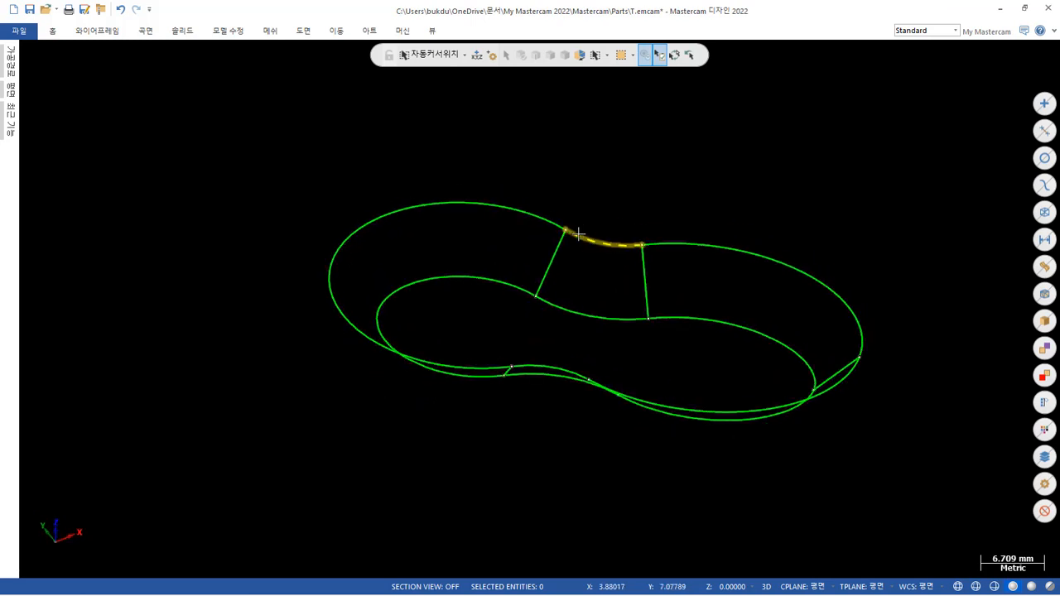
Select the five lines connecting the pocket outlines, invert the selection and isolate the upper and lower closed outlines.
scroll(587, 237, "up", 2)
left_click(546, 238)
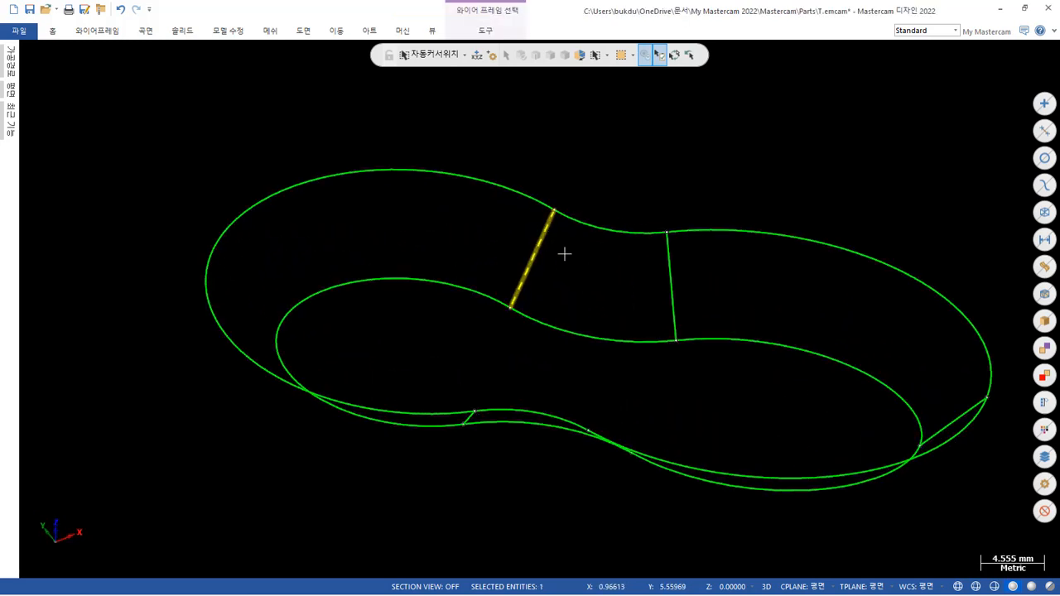
left_click(673, 275)
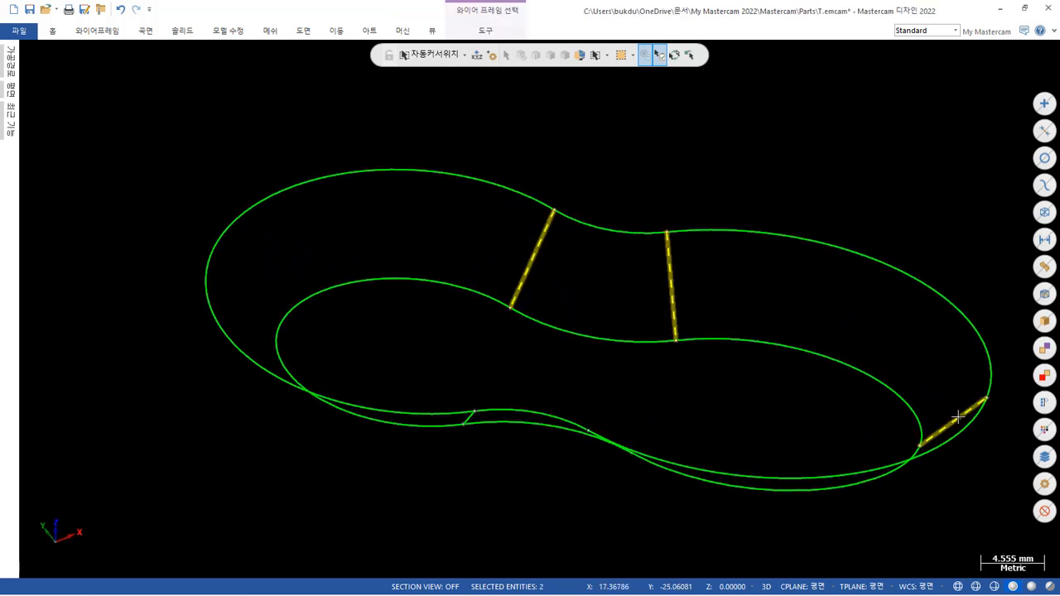
middle_click_drag(660, 407, 660, 360)
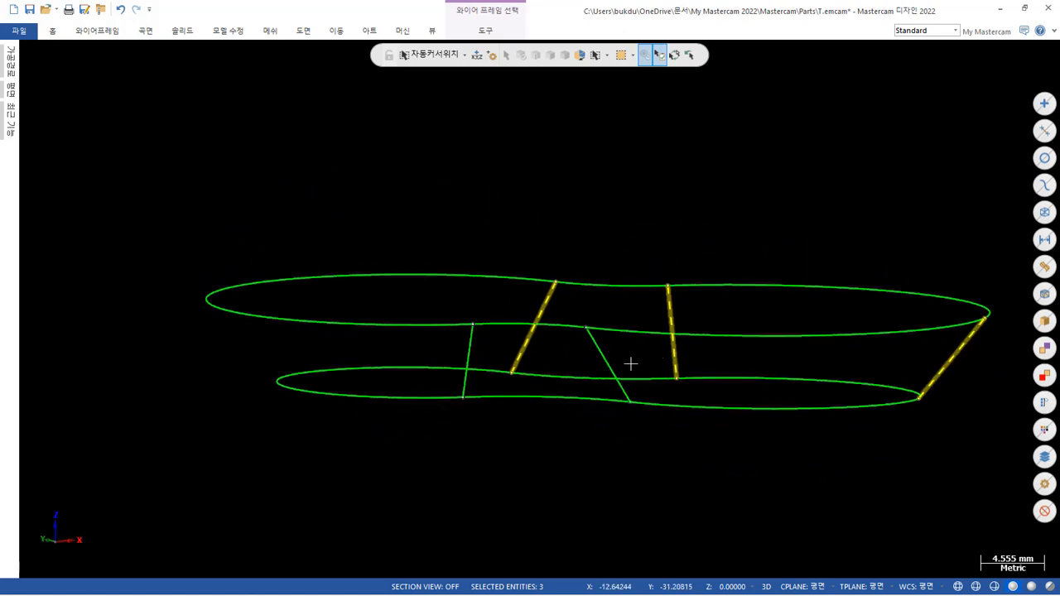
left_click(469, 344)
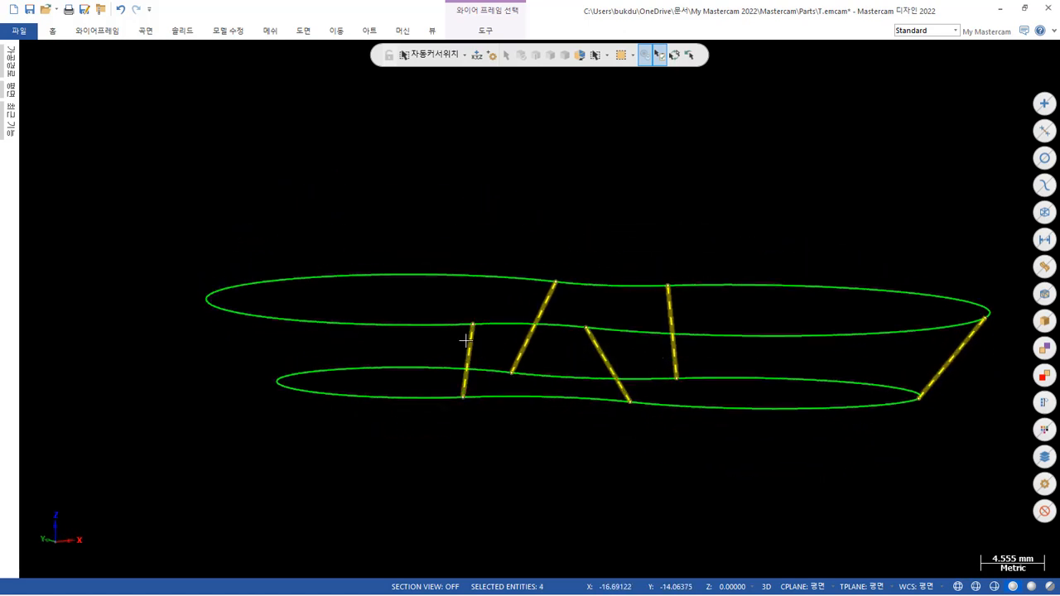
left_click(675, 55)
key("alt+e")
key("alt+e")
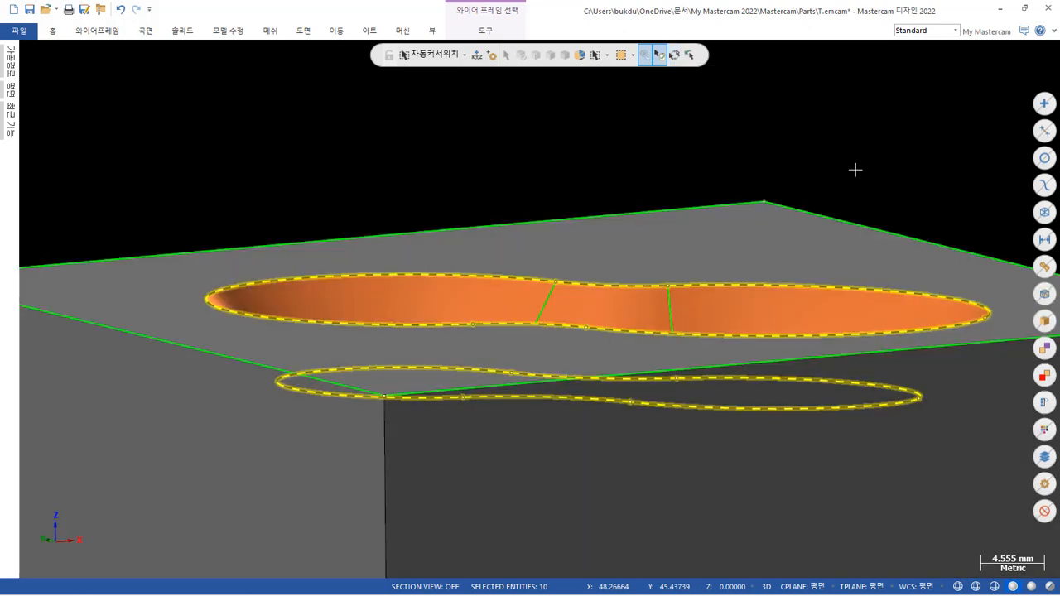
mouse_move(795, 185)
middle_mouse_down()
mouse_move(750, 180)
mouse_move(720, 208)
mouse_move(735, 203)
middle_mouse_up()
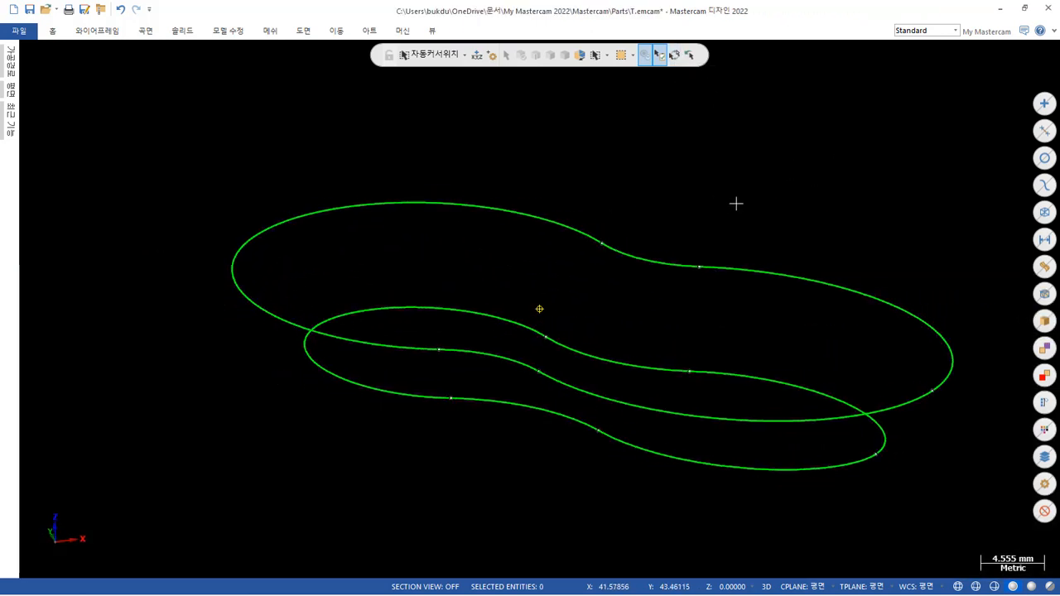
Try to loft a ruled solid body between the pocket's upper and lower closed outlines.
left_click(184, 31)
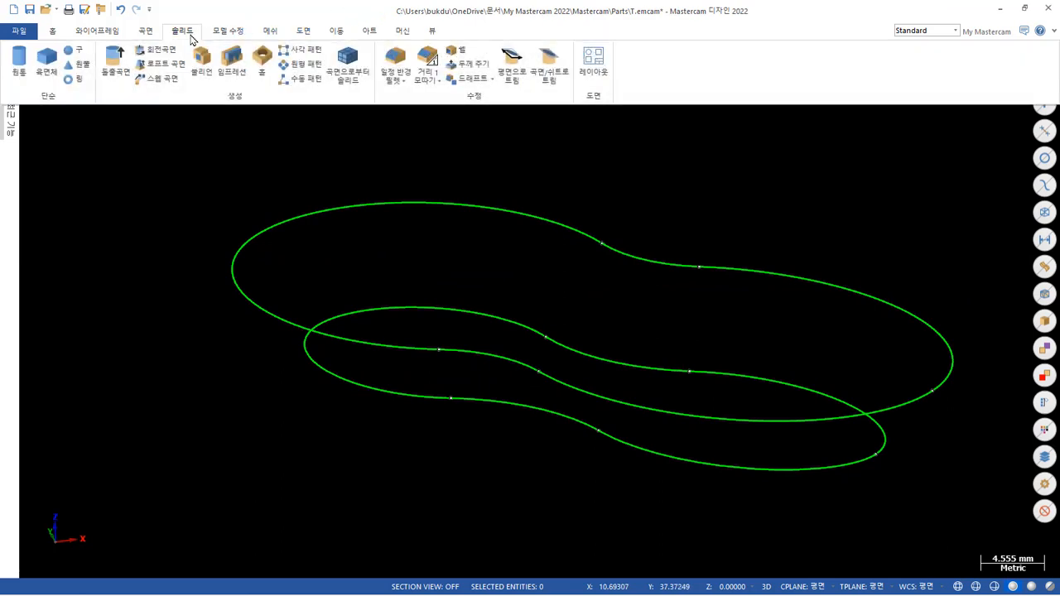
left_click(159, 64)
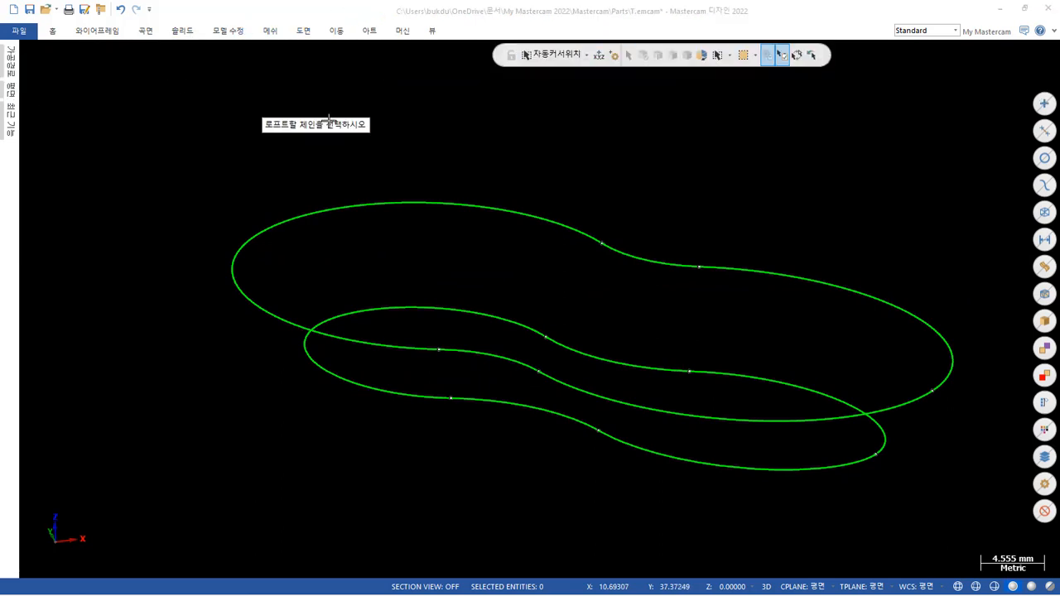
left_click(698, 228)
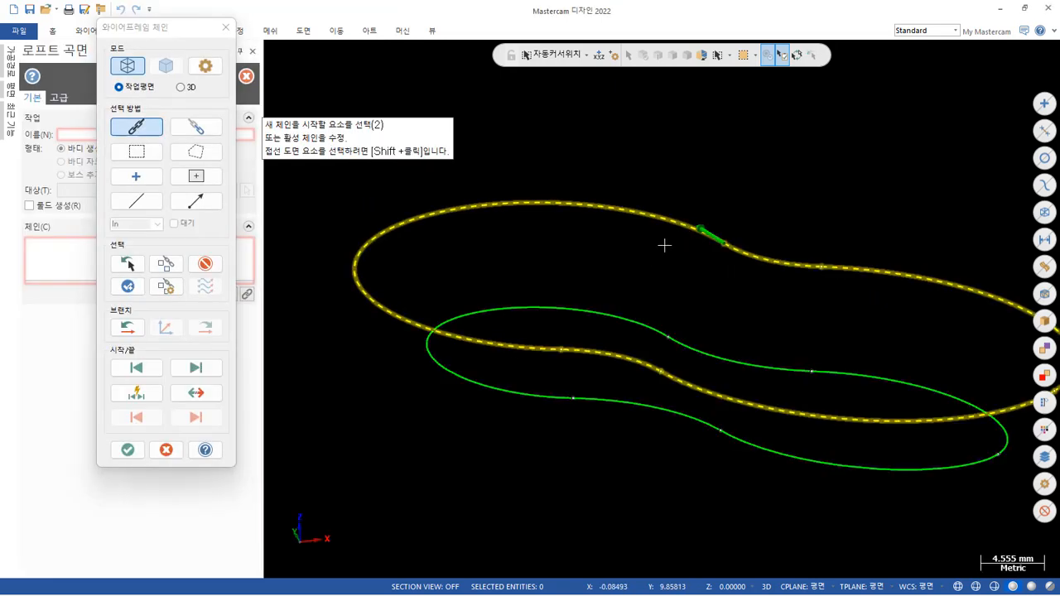
left_click(630, 313)
left_click(128, 449)
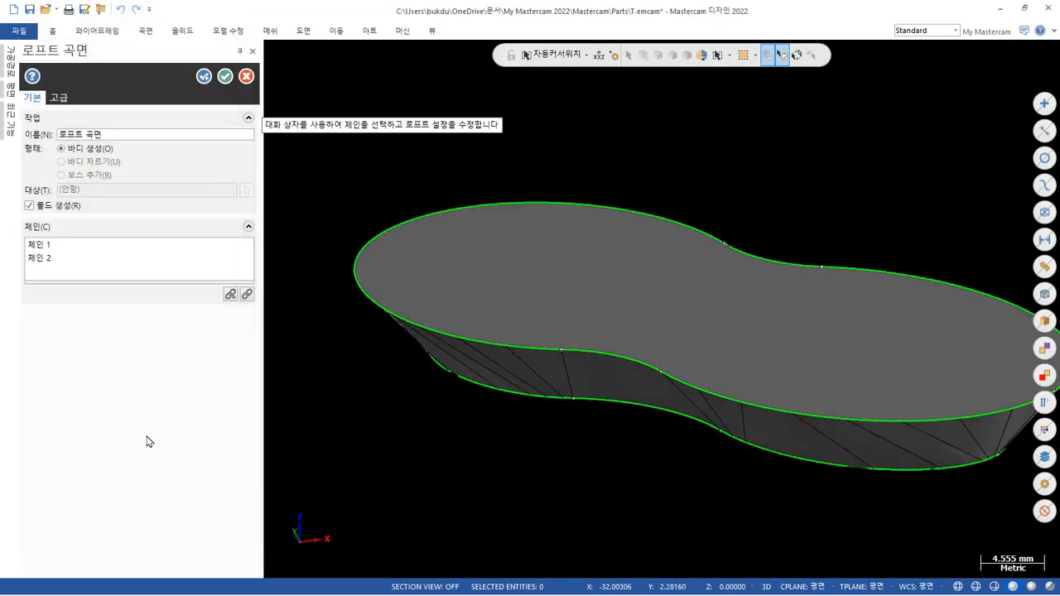
Examine the closely spaced edges on the loft preview's side wall from below, and cancel the loft.
mouse_move(462, 371)
middle_mouse_down()
mouse_move(544, 440)
mouse_move(572, 293)
mouse_move(520, 274)
mouse_move(436, 277)
middle_mouse_up()
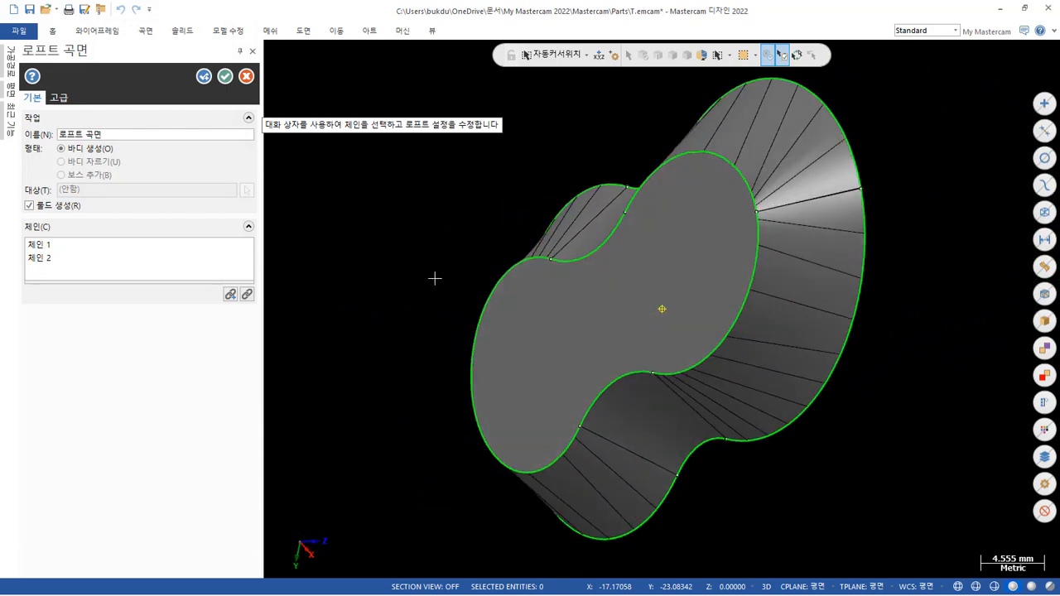
scroll(867, 152, "up", 10)
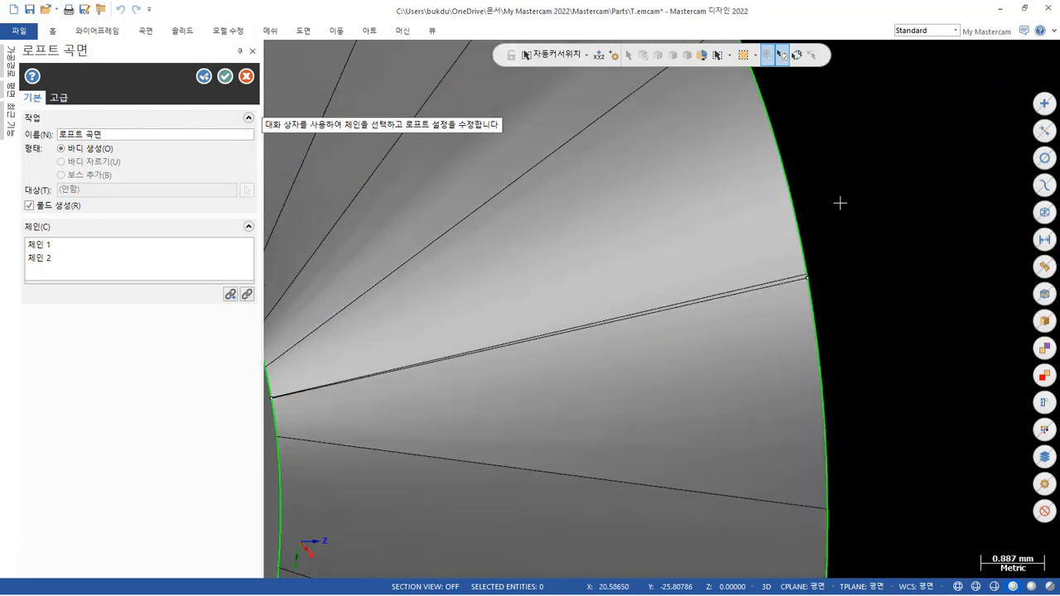
scroll(789, 274, "up", 5)
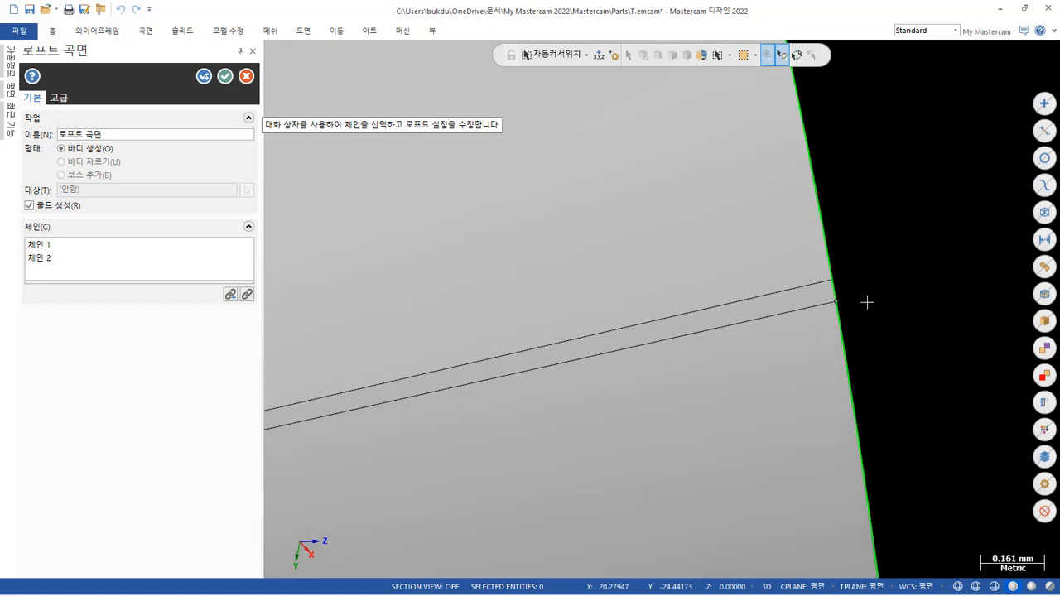
scroll(867, 302, "down", 8)
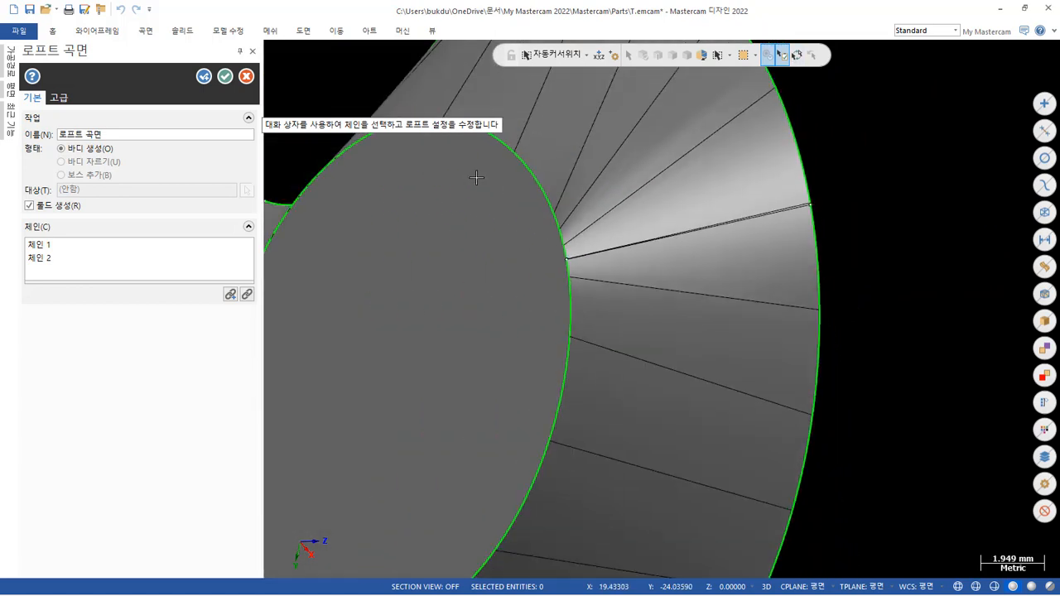
left_click(247, 77)
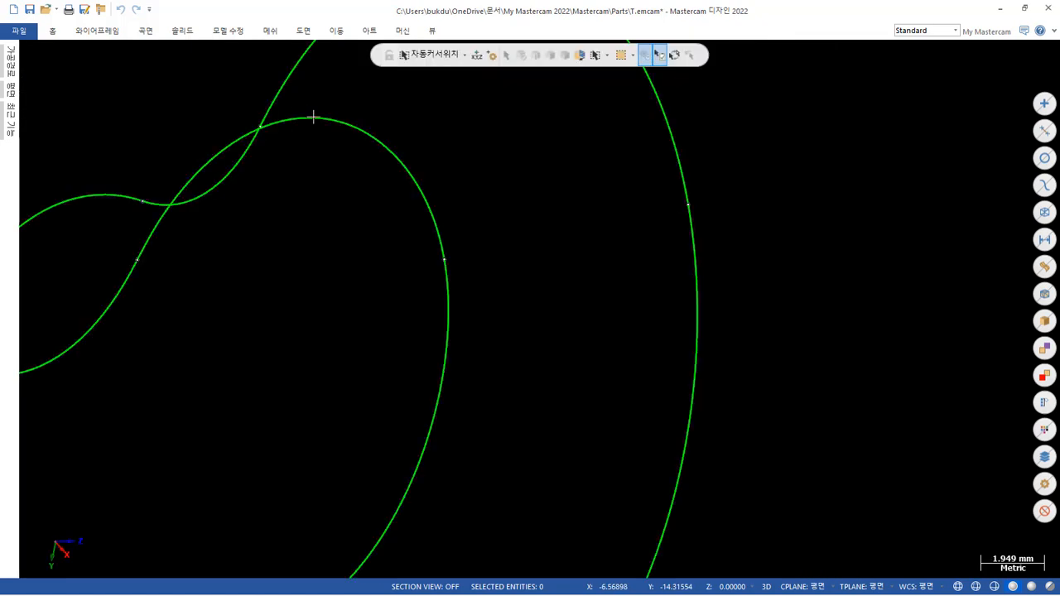
Bring back the hidden geometry and delete the filleted block solid, leaving the wireframe.
scroll(818, 362, "down", 6)
middle_click_drag(570, 318, 596, 395)
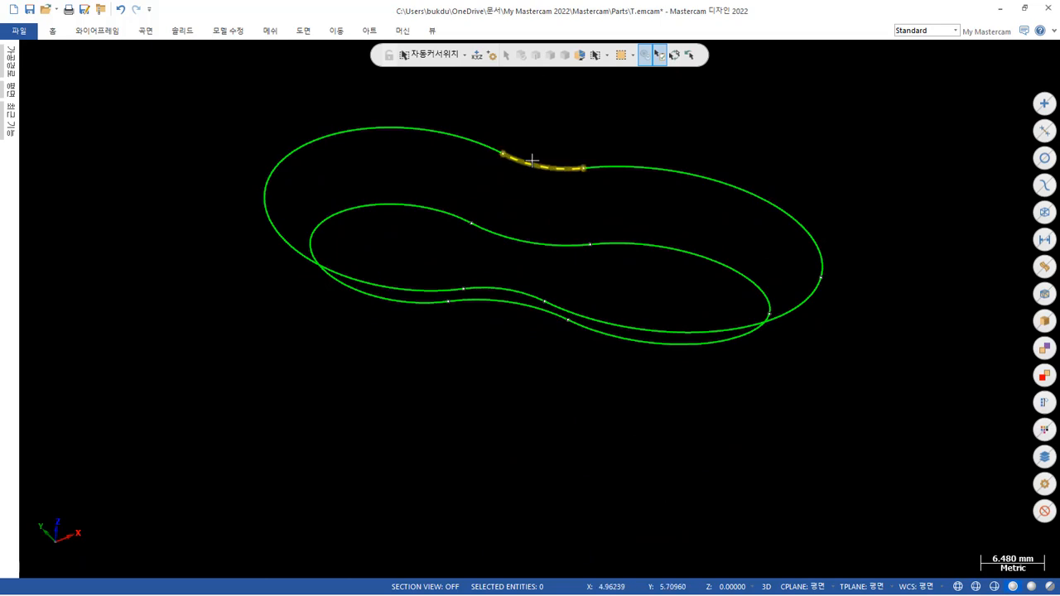
scroll(533, 161, "up", 2)
mouse_move(546, 168)
middle_mouse_down()
mouse_move(538, 187)
mouse_move(482, 210)
mouse_move(506, 196)
mouse_move(507, 218)
middle_mouse_up()
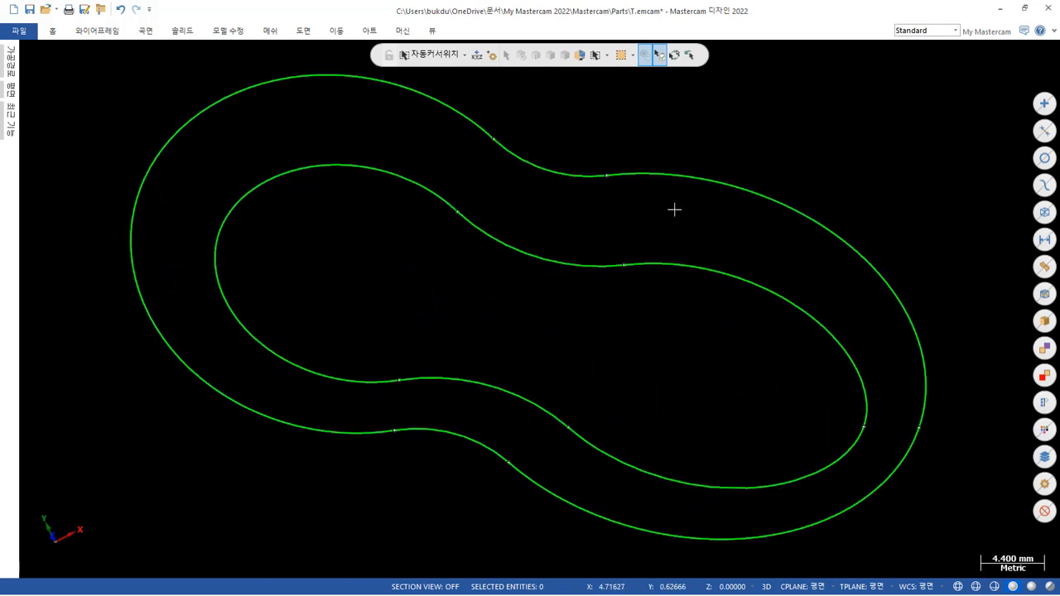
key("alt+e")
scroll(544, 213, "down", 4)
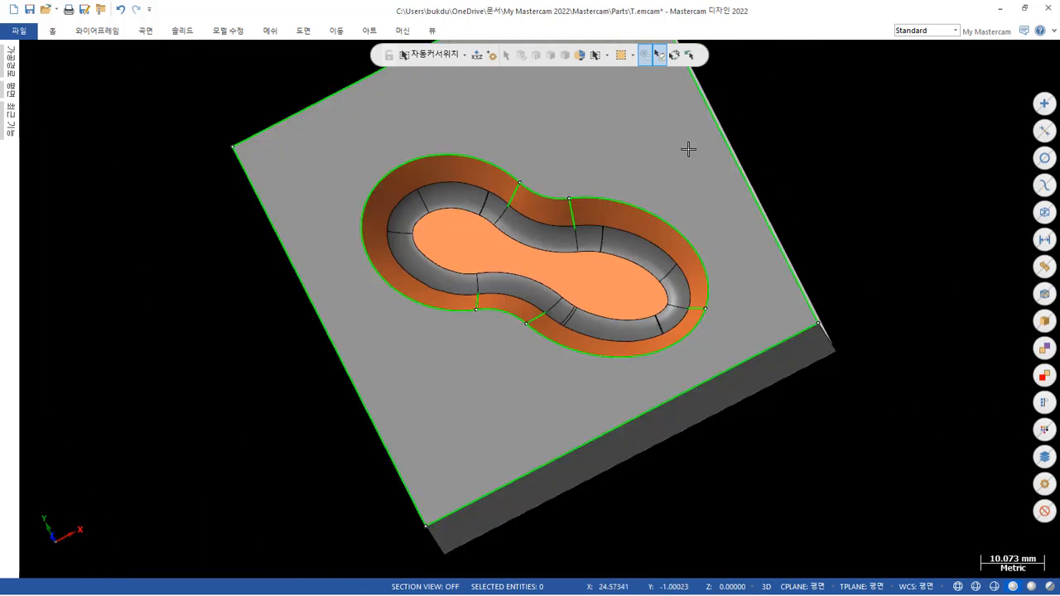
left_click(688, 150)
key("Delete")
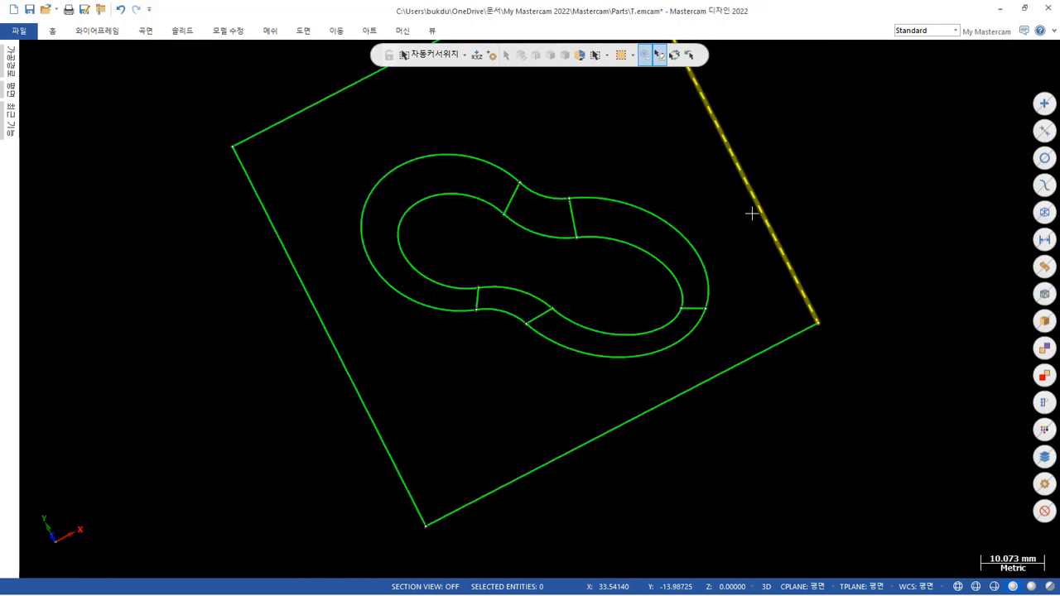
Isolate the pocket's two outlines and five connecting lines from the outer rectangle, and show them in isometric view.
middle_click_drag(638, 237, 688, 197)
left_click_drag(263, 106, 790, 360)
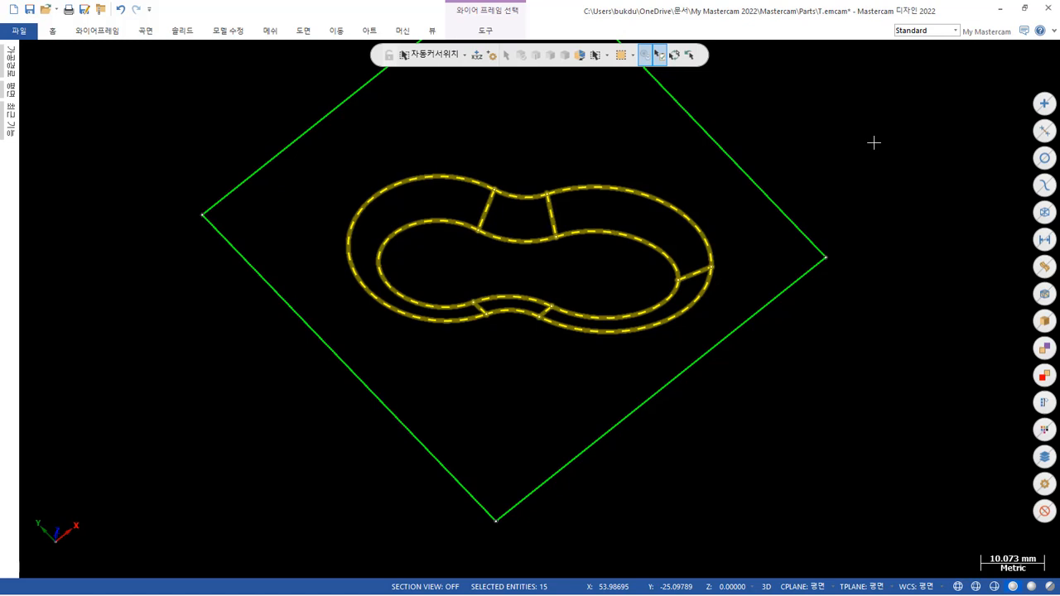
key("Escape")
right_click(818, 162)
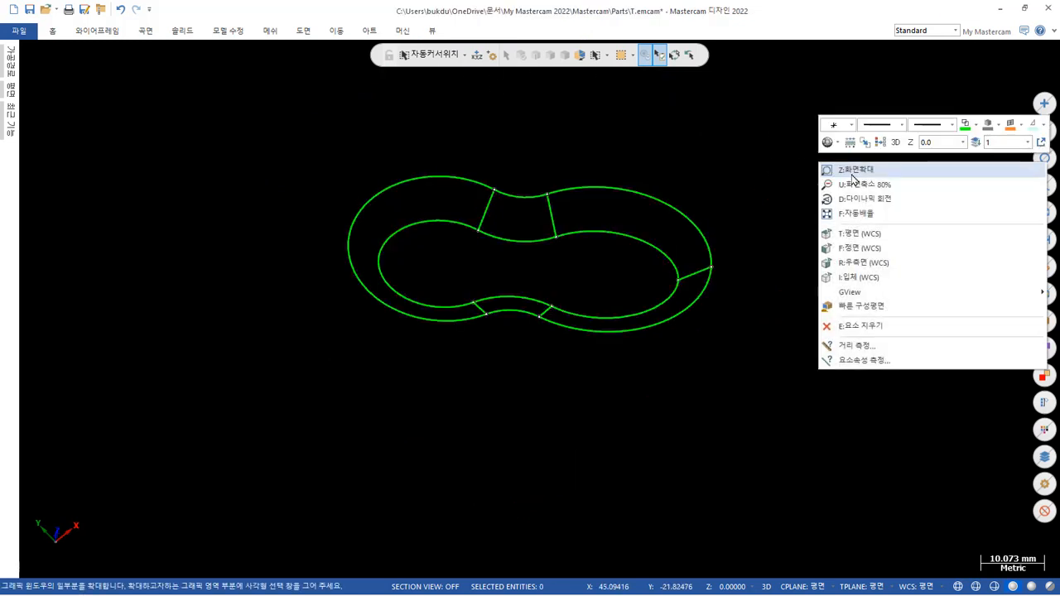
left_click(864, 277)
mouse_move(605, 315)
middle_mouse_down()
mouse_move(634, 275)
mouse_move(800, 241)
mouse_move(821, 296)
mouse_move(800, 312)
mouse_move(814, 284)
mouse_move(768, 255)
middle_mouse_up()
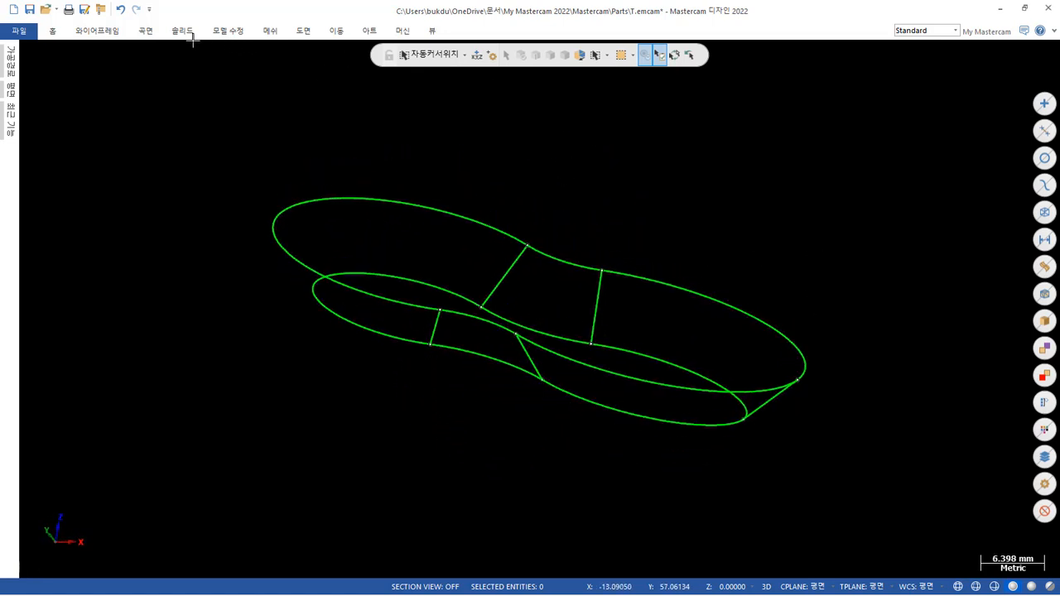
Start a net surface from all the pocket's outlines and connecting lines, chaining from the upper outline's corner at the +X end.
left_click(146, 37)
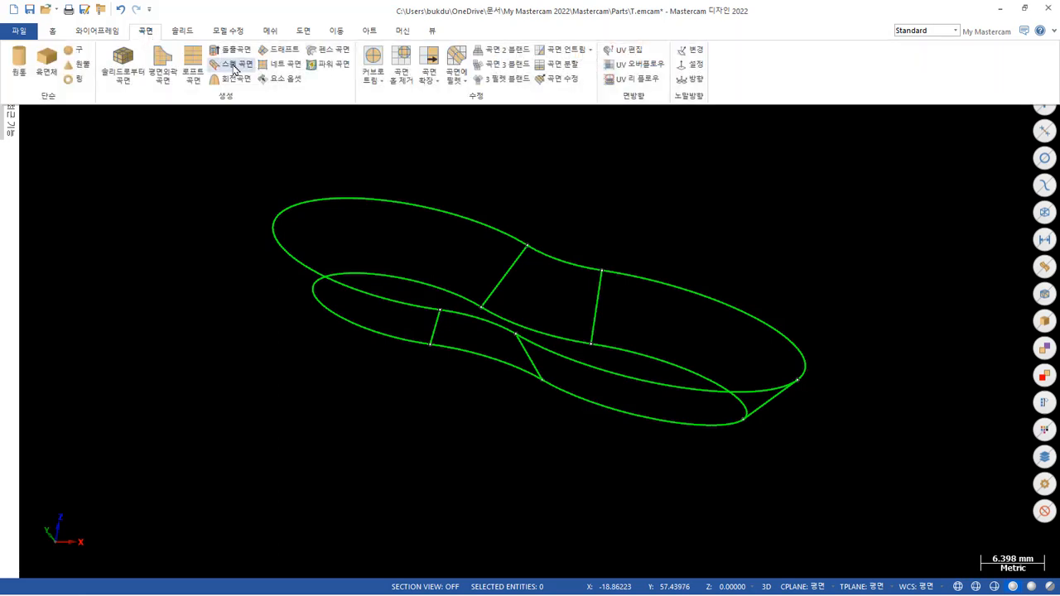
left_click(286, 70)
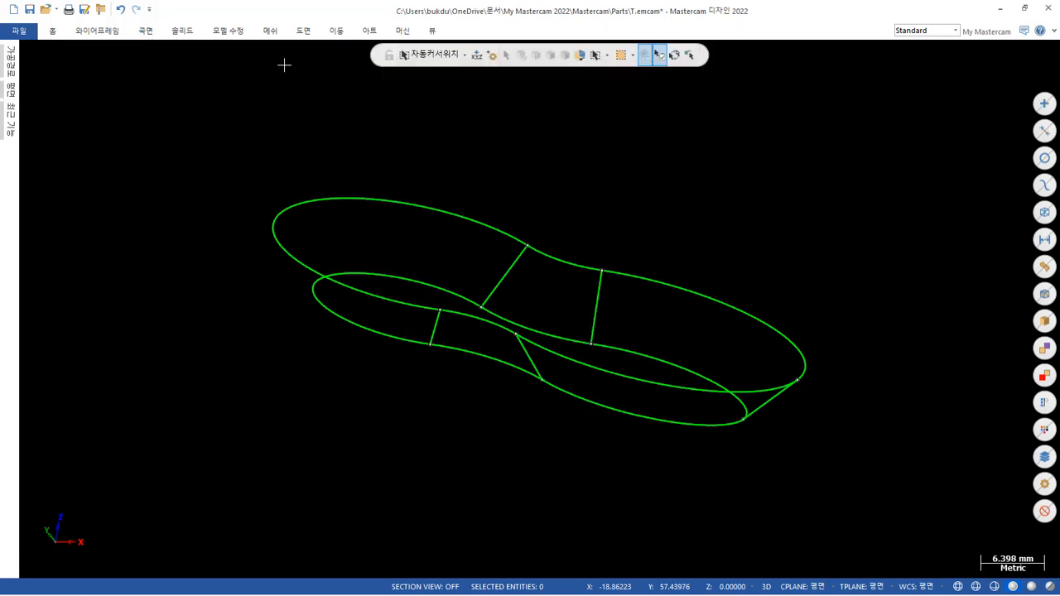
scroll(718, 463, "down", 2)
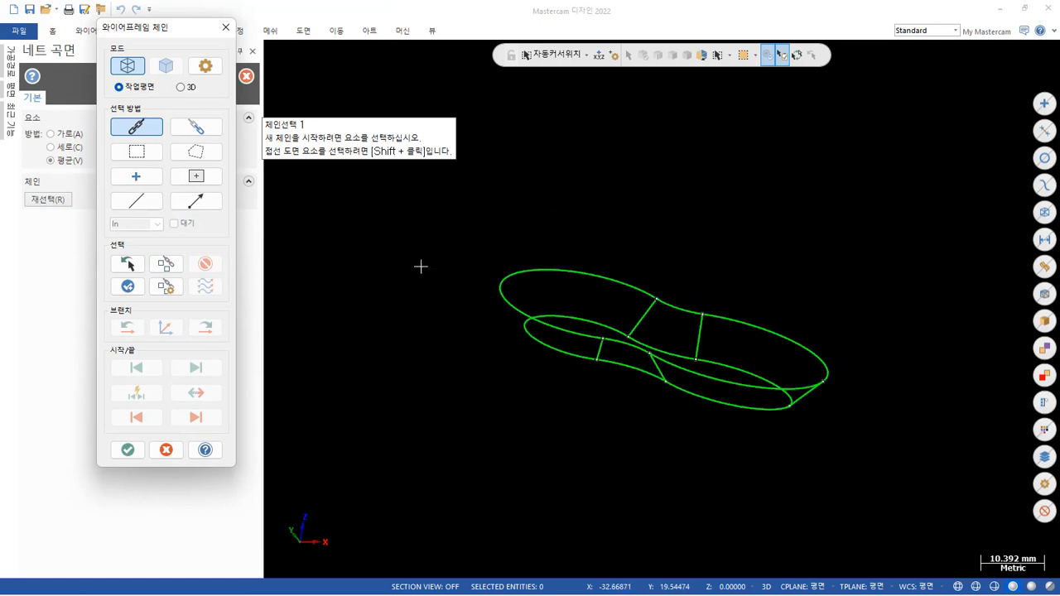
left_click(138, 153)
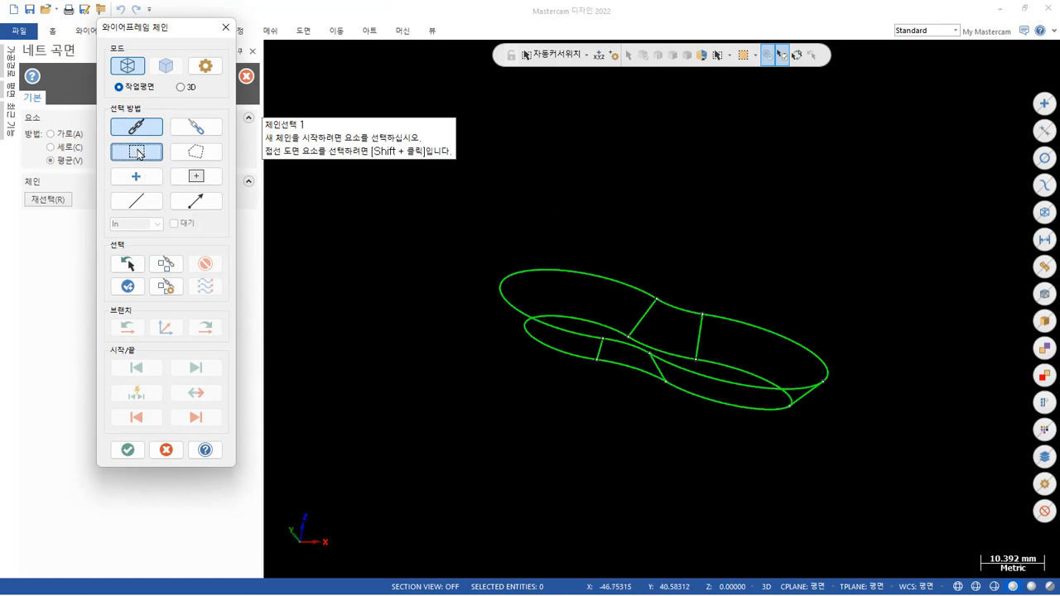
left_click_drag(430, 219, 890, 497)
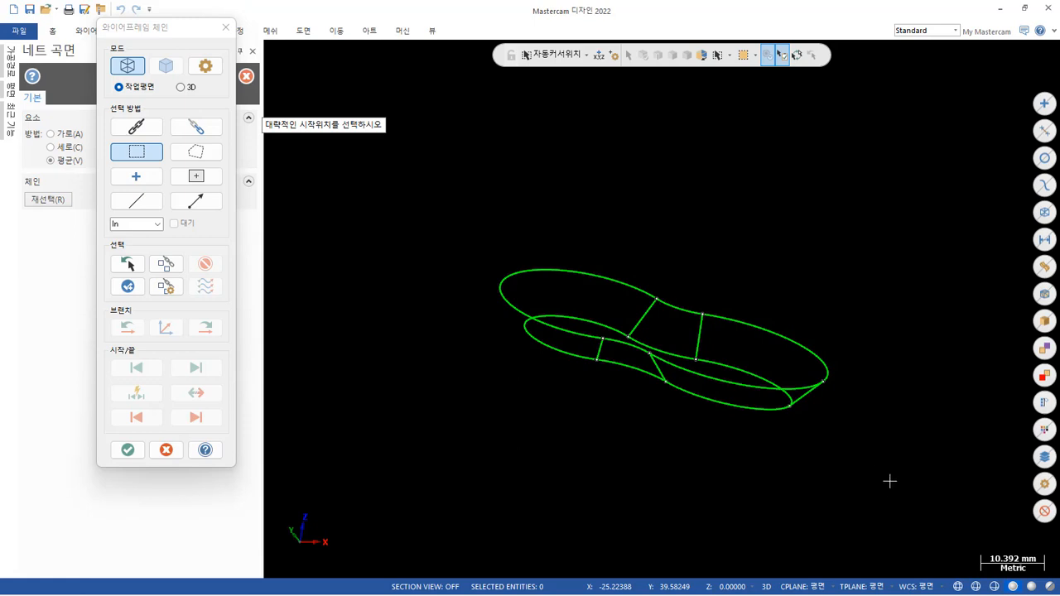
left_click(830, 385)
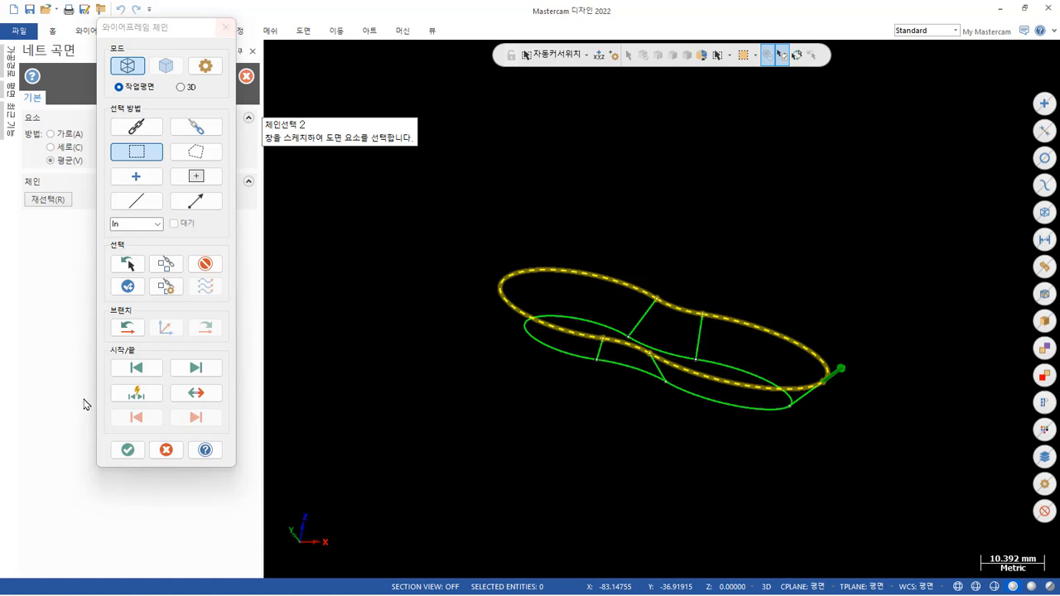
Discard the net surface's single-chain selection and switch wireframe chaining from construction plane mode to 3D.
left_click(124, 449)
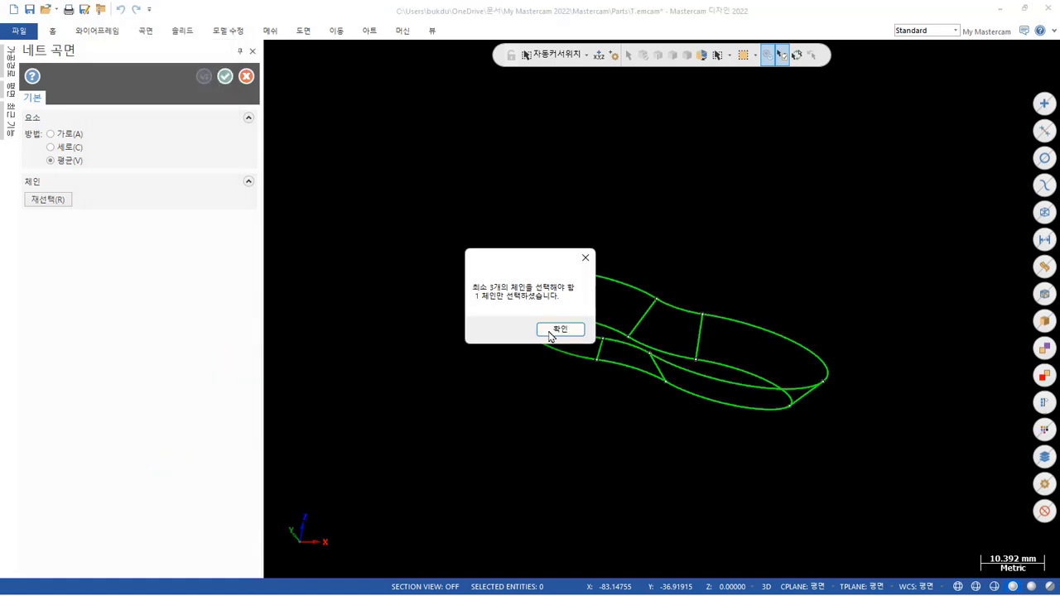
left_click(582, 329)
scroll(646, 230, "up", 4)
middle_click_drag(646, 229, 692, 170)
right_click(693, 170)
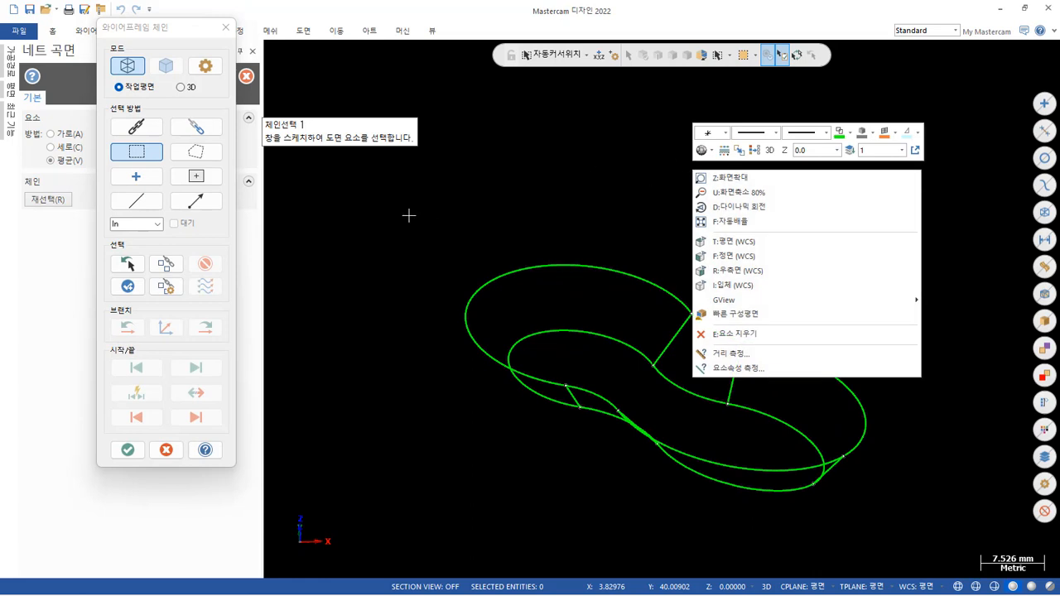
left_click(559, 168)
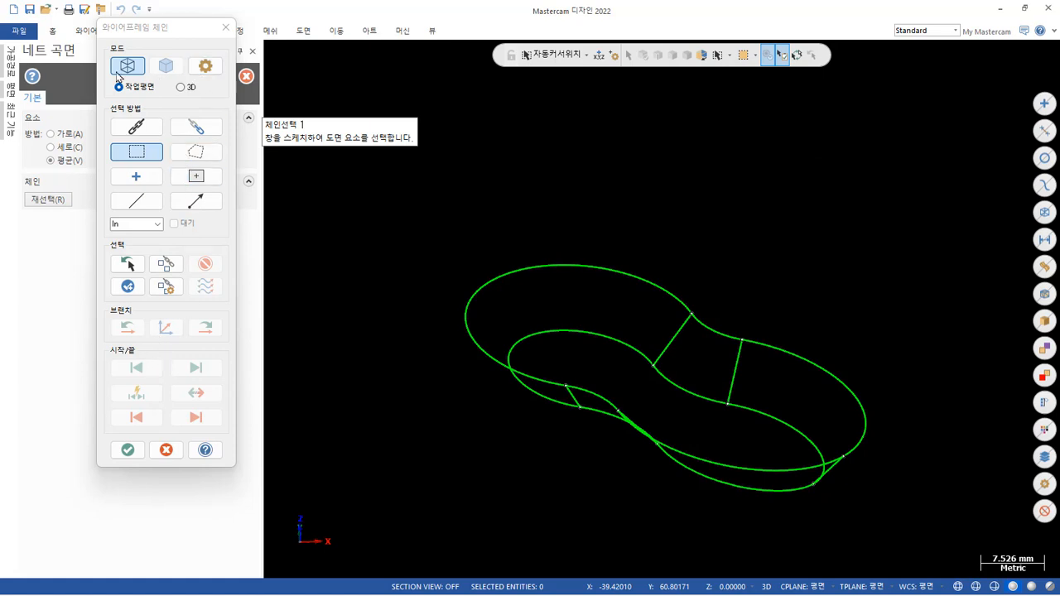
left_click(181, 87)
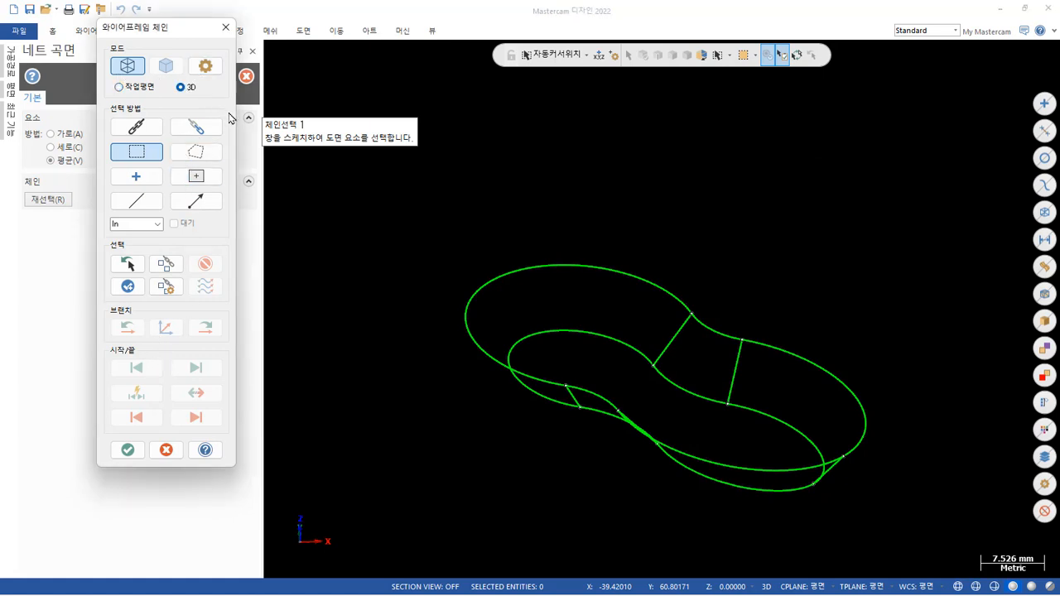
Try a net surface from both outlines and all five connecting lines at once, starting at the +X connecting line, and inspect its preview.
left_click_drag(428, 207, 898, 538)
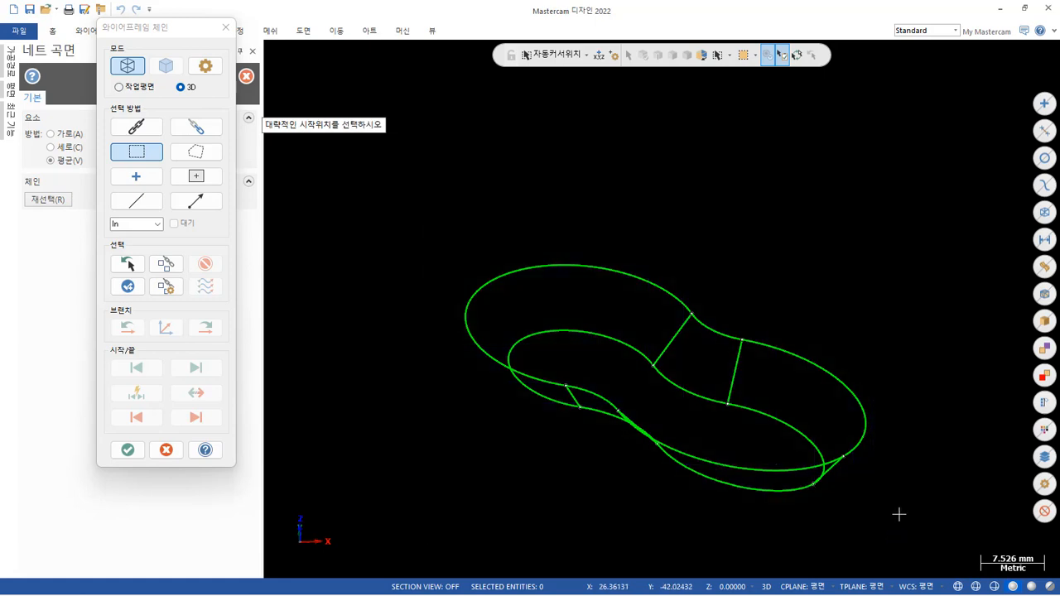
left_click(846, 464)
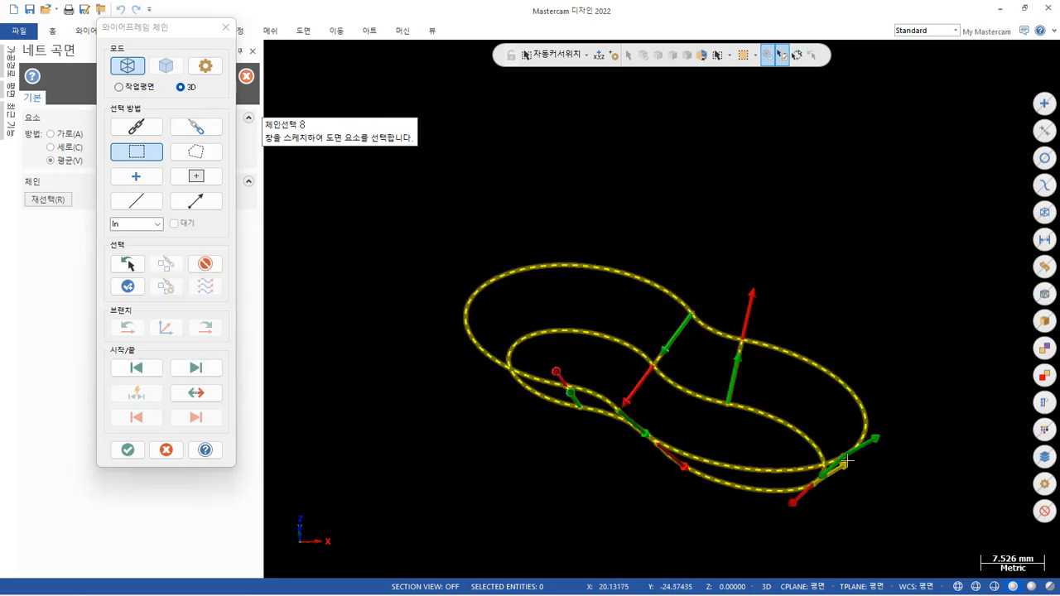
left_click(129, 451)
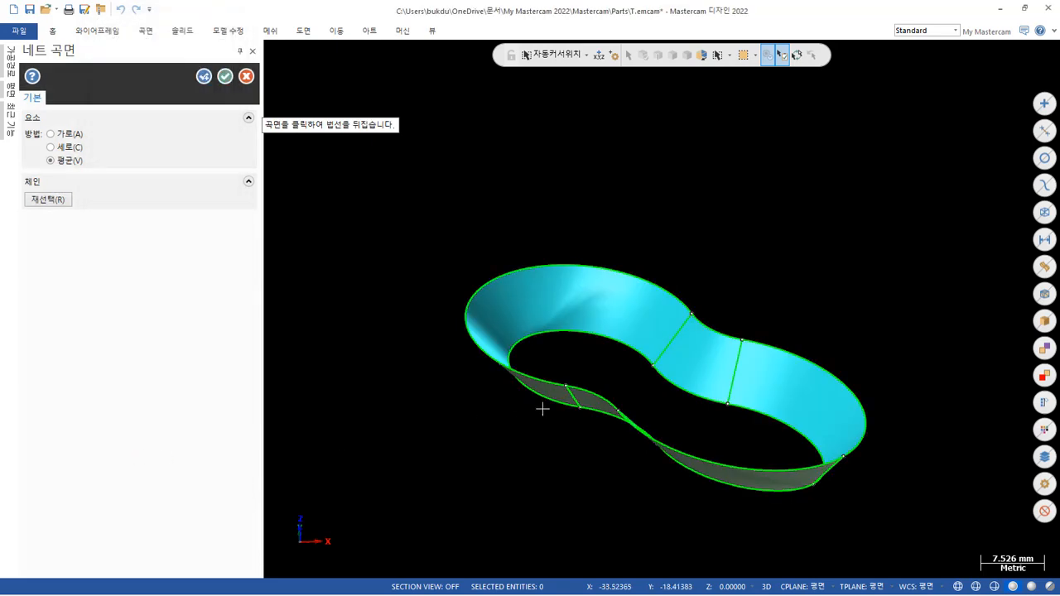
mouse_move(587, 422)
middle_mouse_down()
mouse_move(632, 360)
mouse_move(658, 260)
mouse_move(650, 240)
mouse_move(599, 234)
mouse_move(540, 249)
mouse_move(544, 279)
middle_mouse_up()
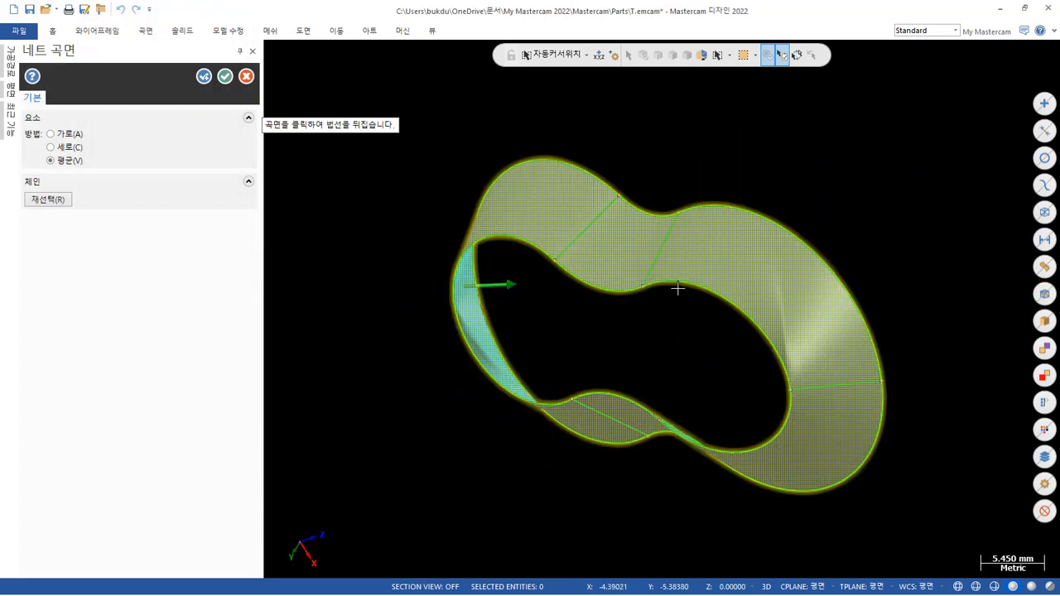
scroll(816, 355, "up", 5)
scroll(754, 339, "down", 6)
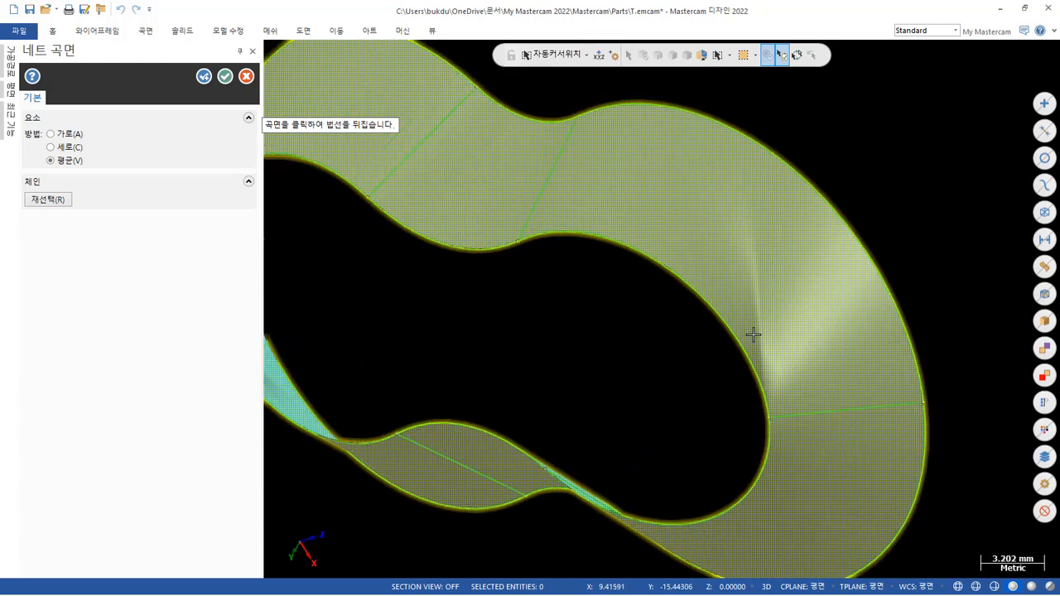
mouse_move(726, 338)
middle_mouse_down()
mouse_move(679, 323)
mouse_move(773, 311)
mouse_move(834, 229)
mouse_move(784, 370)
mouse_move(756, 512)
mouse_move(731, 511)
mouse_move(789, 510)
middle_mouse_up()
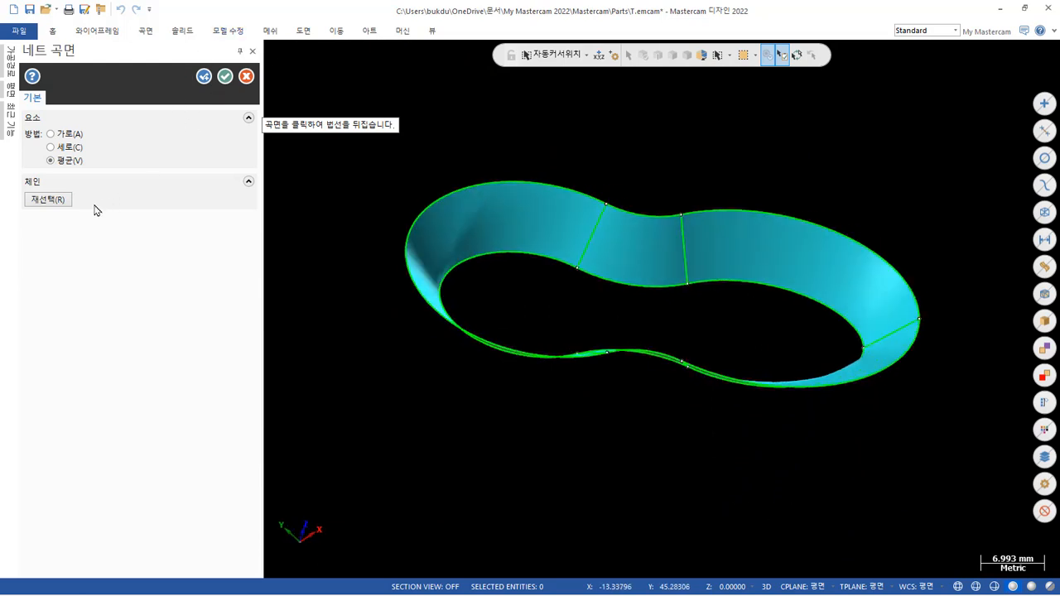
Reselect only the -Y-side outline arcs and two connecting lines of the +X lobe, and inspect the net surface preview.
left_click(48, 199)
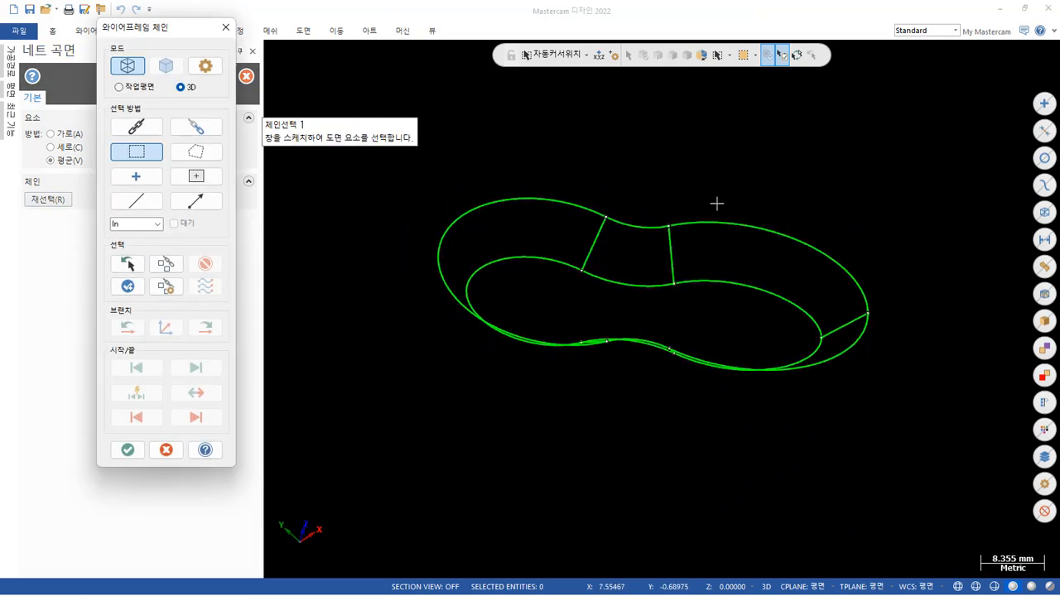
mouse_move(716, 202)
middle_mouse_down()
mouse_move(767, 204)
mouse_move(767, 223)
mouse_move(698, 185)
mouse_move(710, 214)
middle_mouse_up()
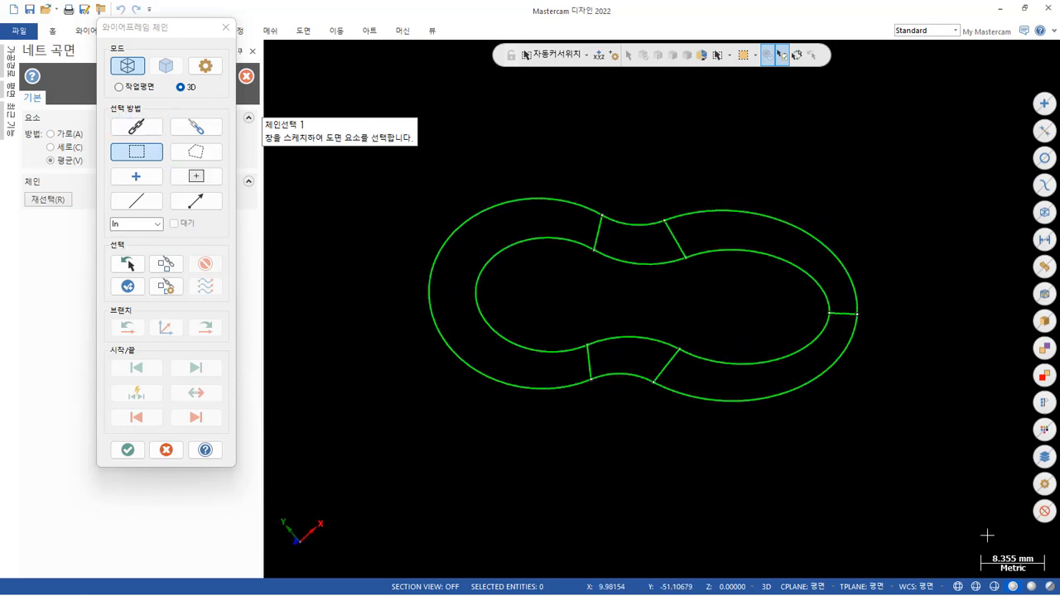
left_click_drag(947, 470, 620, 293)
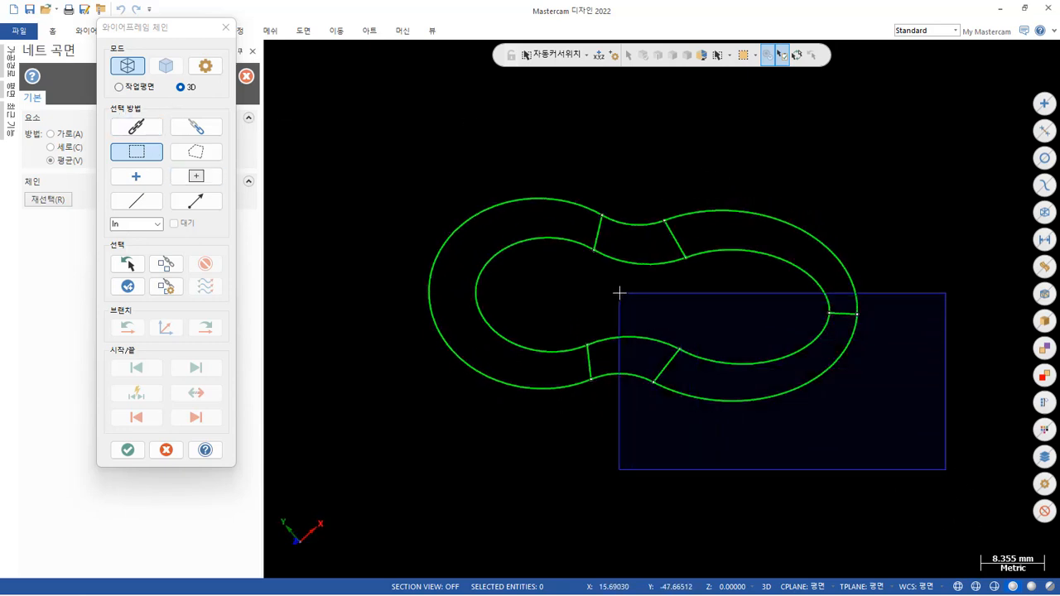
left_click(684, 355)
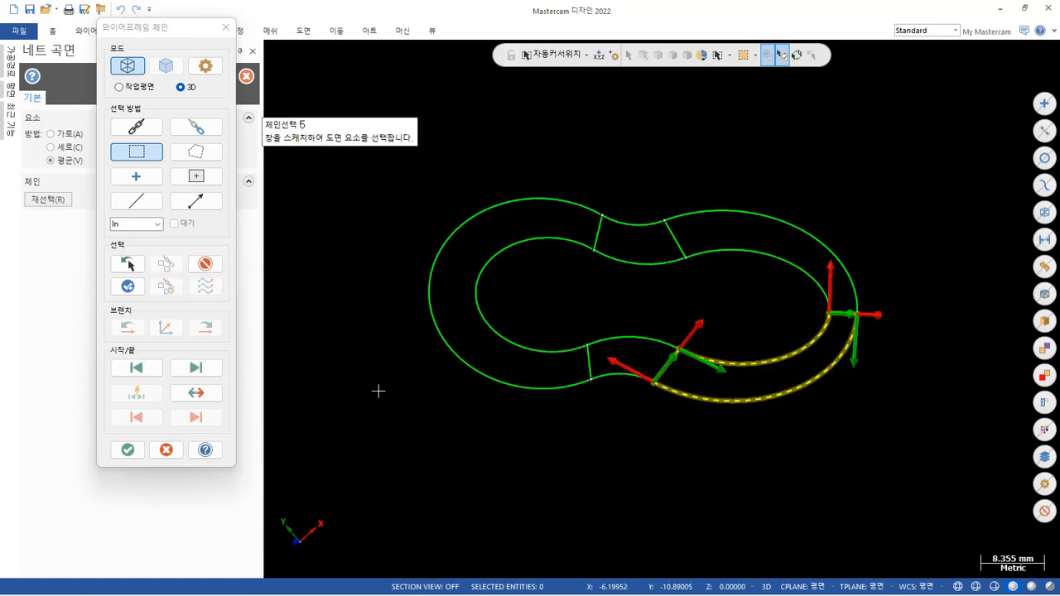
left_click(127, 446)
mouse_move(663, 487)
middle_mouse_down()
mouse_move(639, 383)
mouse_move(604, 309)
mouse_move(550, 312)
middle_mouse_up()
scroll(766, 165, "up", 8)
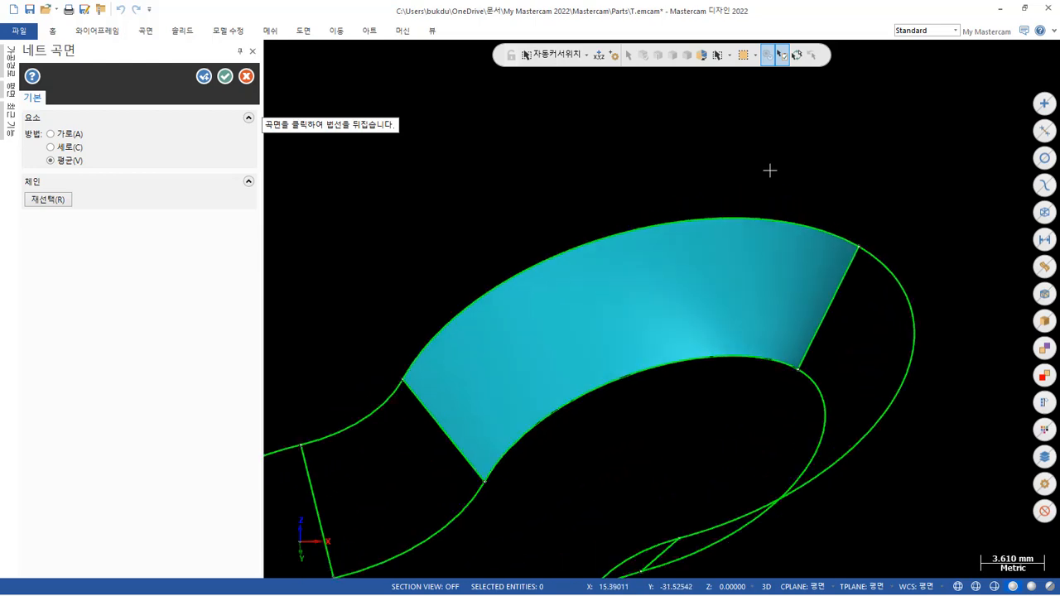
mouse_move(799, 287)
middle_mouse_down()
mouse_move(852, 284)
mouse_move(880, 254)
mouse_move(852, 196)
mouse_move(754, 126)
mouse_move(701, 111)
mouse_move(684, 142)
mouse_move(691, 116)
mouse_move(760, 182)
middle_mouse_up()
scroll(760, 182, "down", 5)
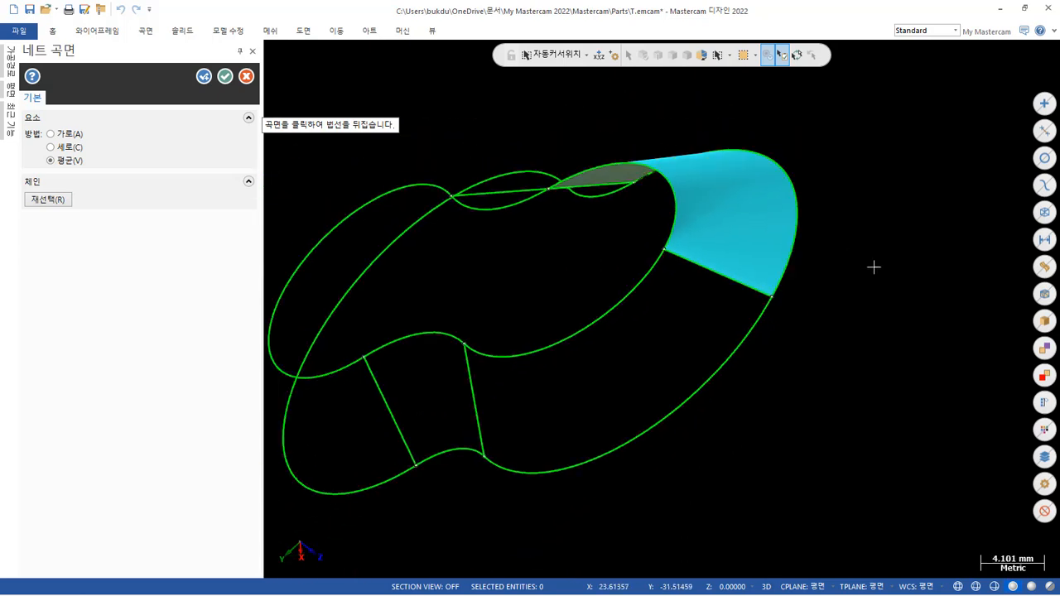
Rechain the +Y-side outline arcs and two connecting lines of the +X lobe, and create that net surface, keeping the command active.
left_click(66, 202)
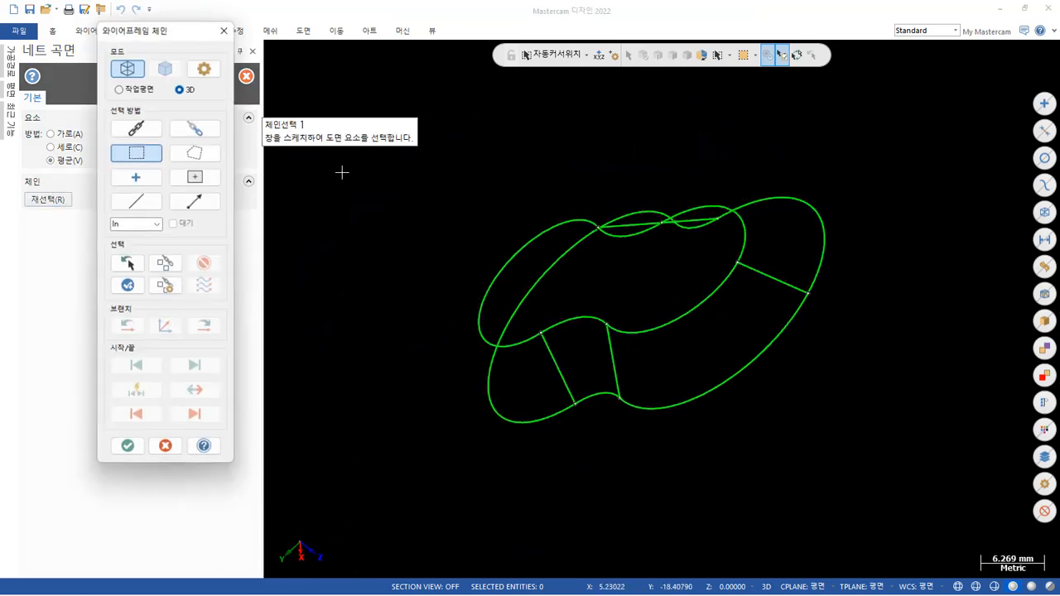
middle_click_drag(783, 319, 834, 287)
left_click_drag(819, 414, 513, 215)
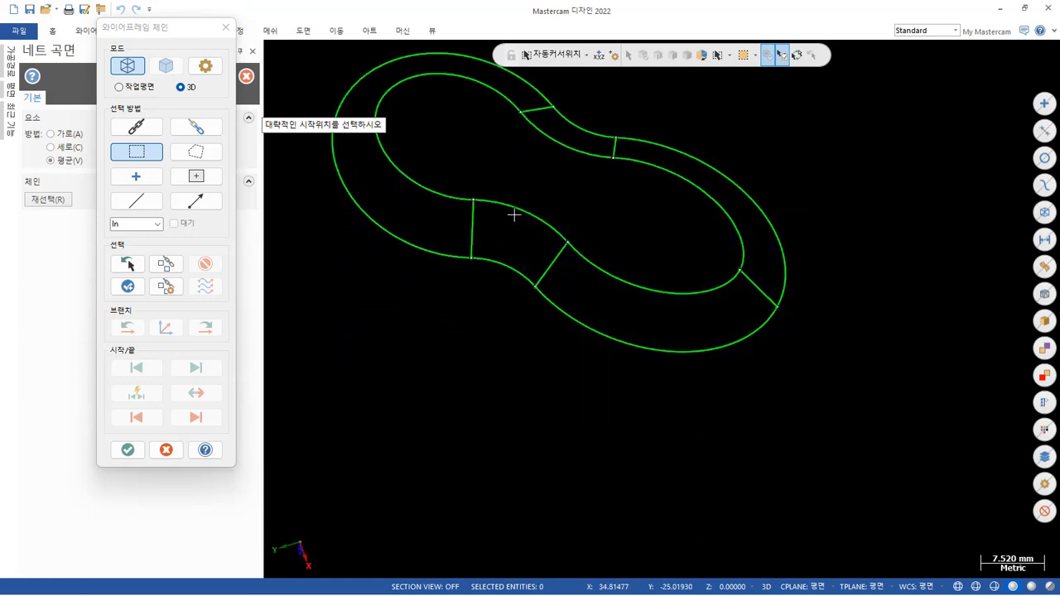
left_click(575, 243)
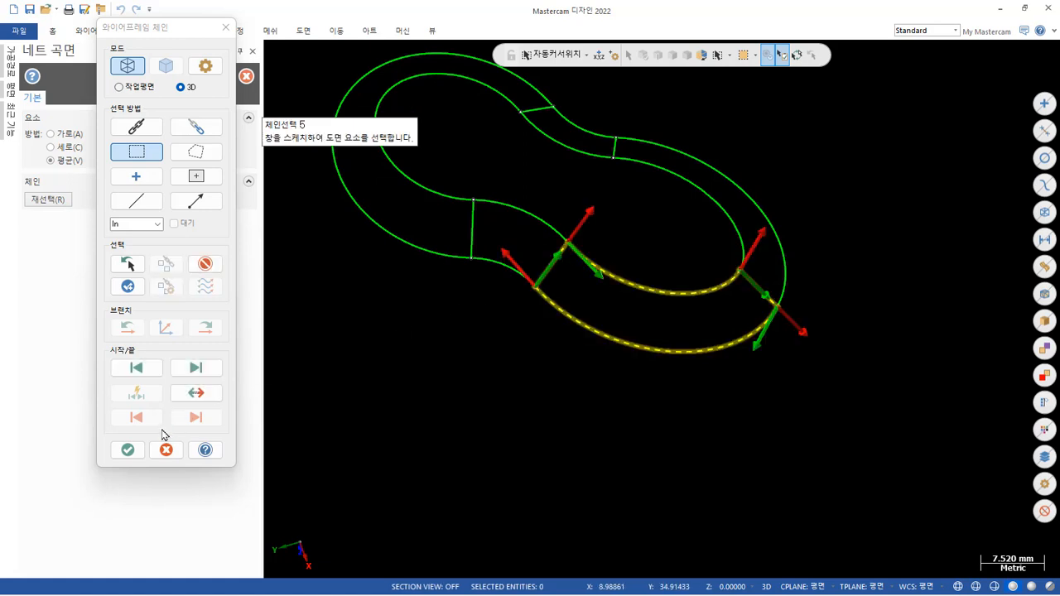
left_click(127, 450)
scroll(687, 307, "up", 4)
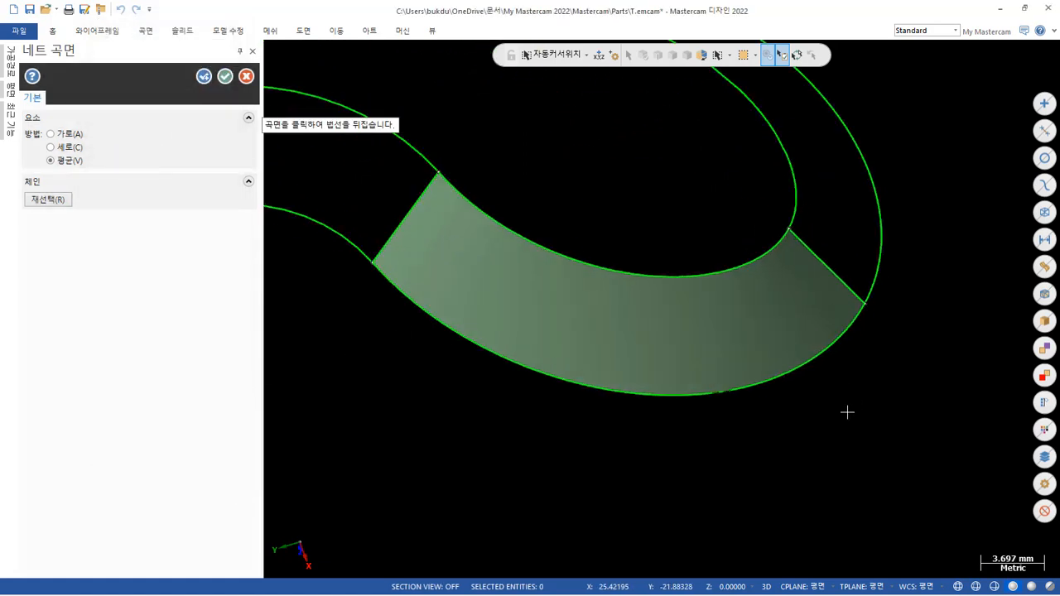
mouse_move(847, 412)
middle_mouse_down()
mouse_move(850, 295)
mouse_move(775, 281)
mouse_move(705, 298)
mouse_move(654, 331)
mouse_move(748, 239)
mouse_move(864, 254)
mouse_move(916, 302)
mouse_move(920, 414)
mouse_move(899, 521)
mouse_move(957, 550)
middle_mouse_up()
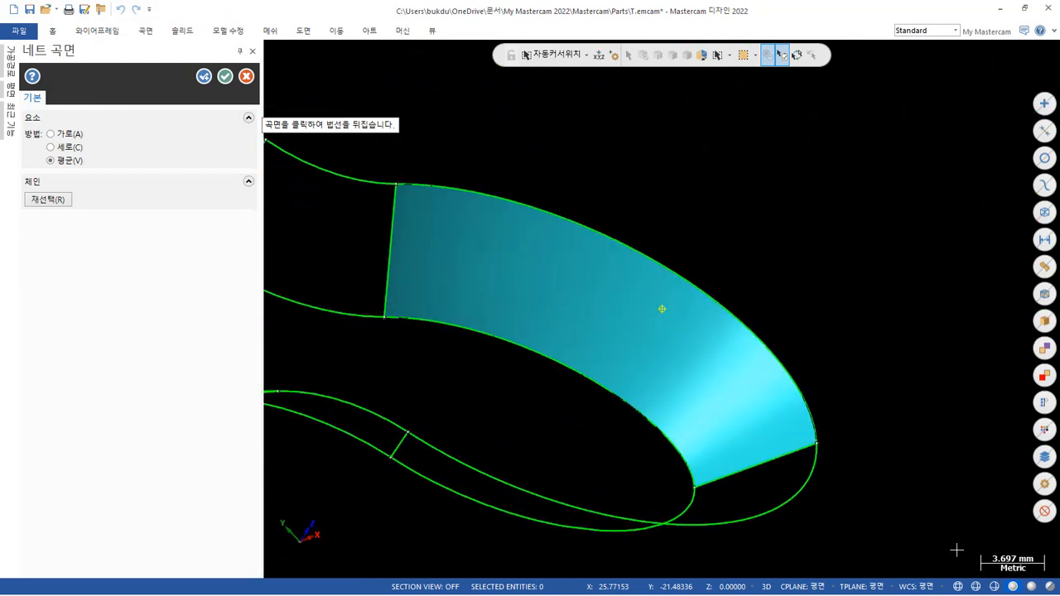
scroll(863, 190, "down", 2)
mouse_move(861, 190)
middle_mouse_down()
mouse_move(848, 227)
mouse_move(867, 223)
mouse_move(745, 147)
mouse_move(817, 265)
mouse_move(770, 256)
mouse_move(733, 189)
mouse_move(814, 201)
mouse_move(811, 229)
mouse_move(833, 225)
middle_mouse_up()
scroll(867, 195, "down", 1)
scroll(793, 289, "down", 1)
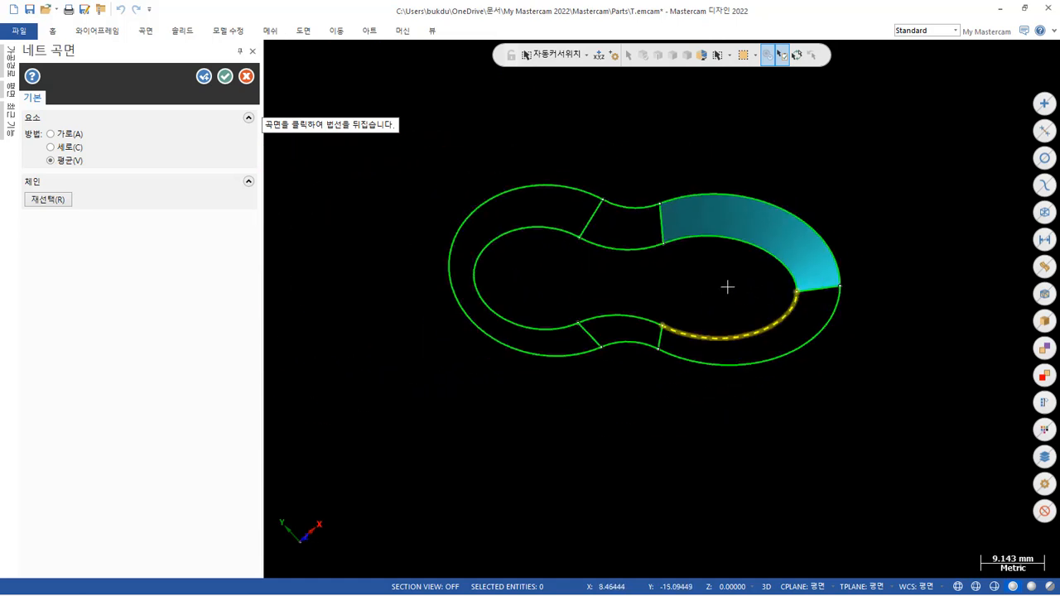
mouse_move(691, 274)
middle_mouse_down()
mouse_move(634, 218)
mouse_move(601, 249)
mouse_move(613, 257)
mouse_move(710, 246)
mouse_move(663, 282)
middle_mouse_up()
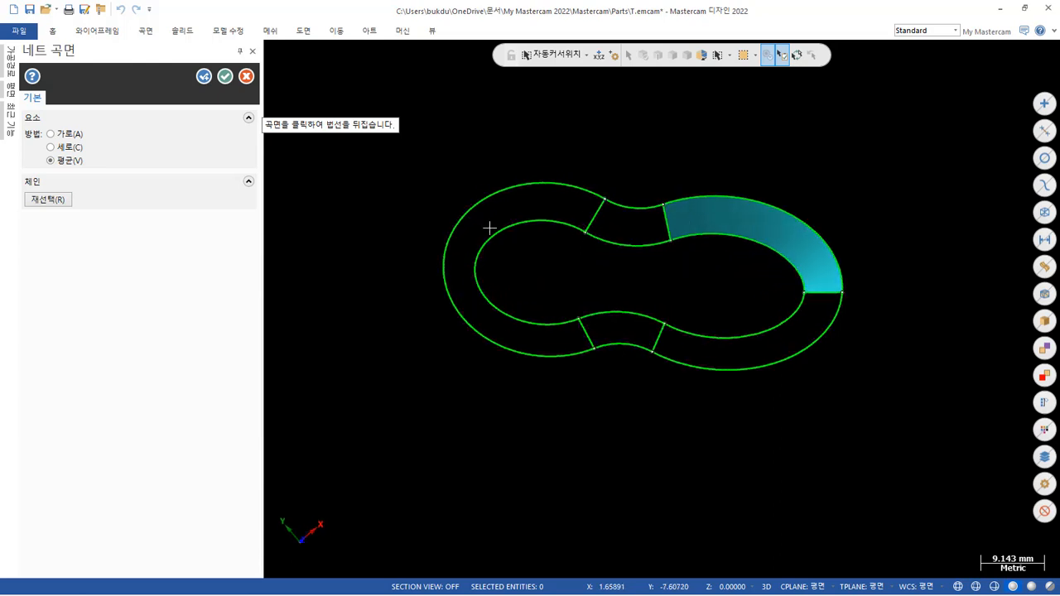
left_click(205, 77)
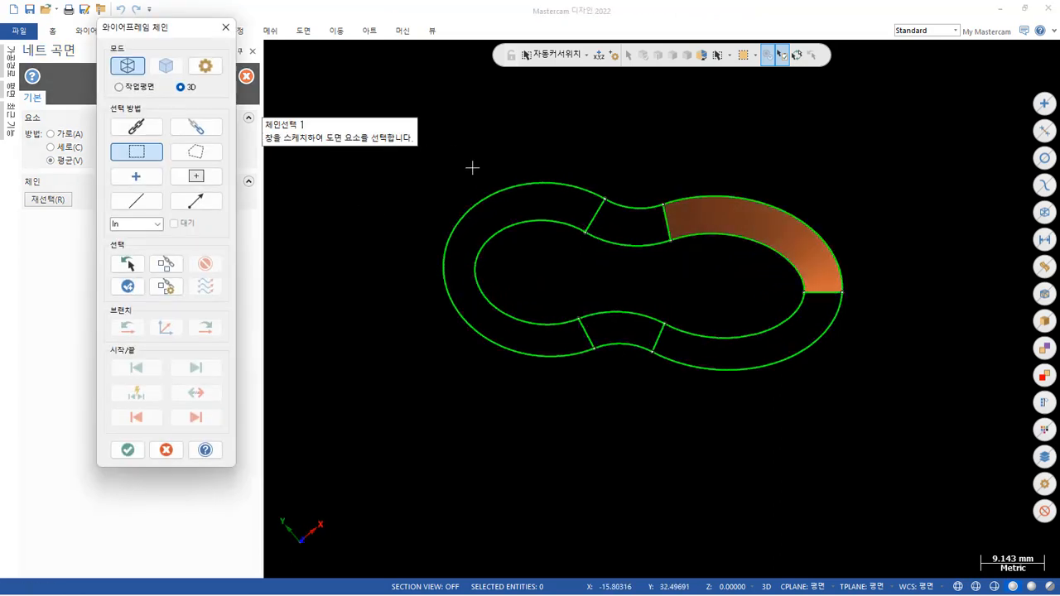
Create a net surface around the whole -X lobe from its upper and lower arcs and two bounding connecting lines.
left_click_drag(646, 146, 397, 428)
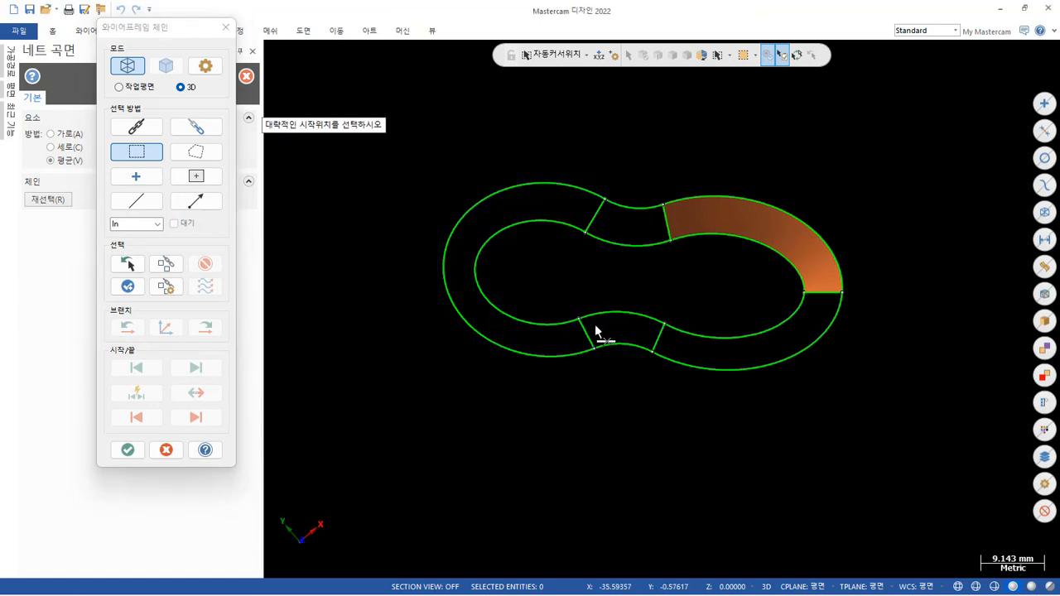
left_click(608, 207)
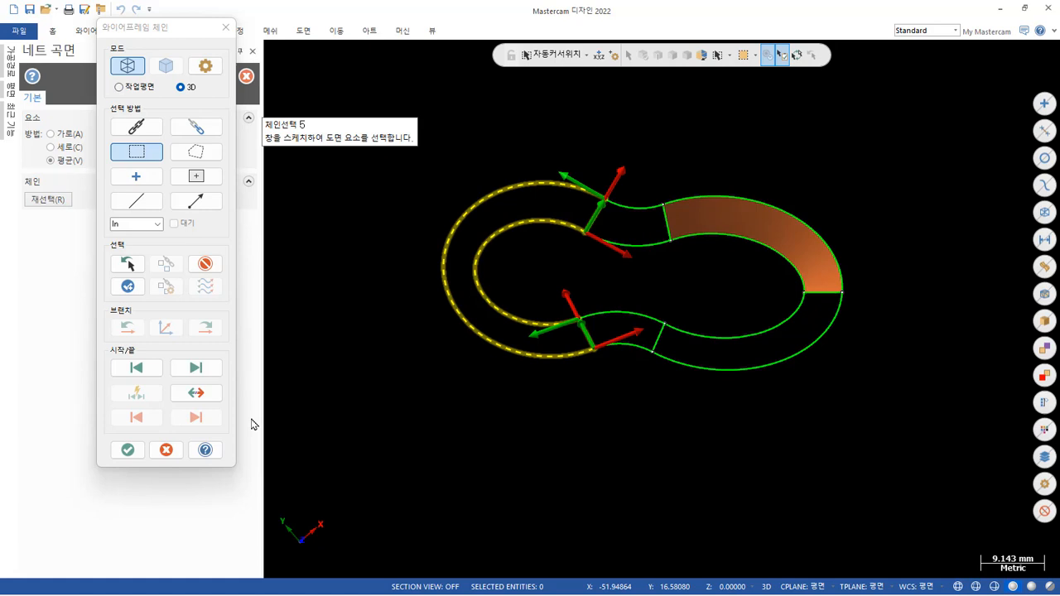
left_click(128, 450)
middle_click_drag(560, 448, 518, 422)
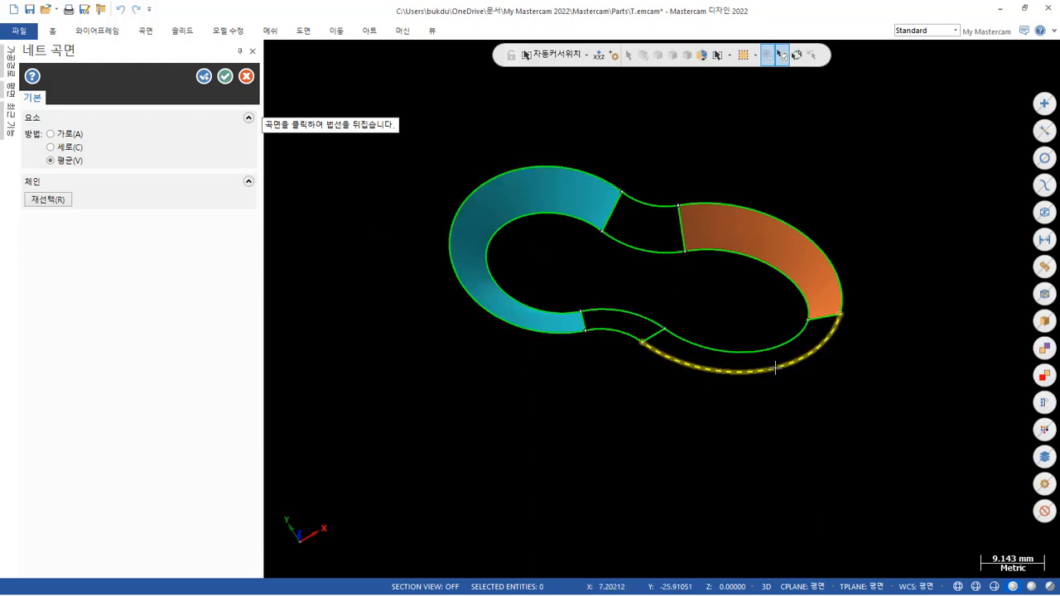
scroll(866, 263, "up", 1)
scroll(866, 262, "up", 2)
middle_click_drag(866, 260, 880, 326)
scroll(740, 489, "down", 2)
middle_click_drag(740, 489, 767, 475)
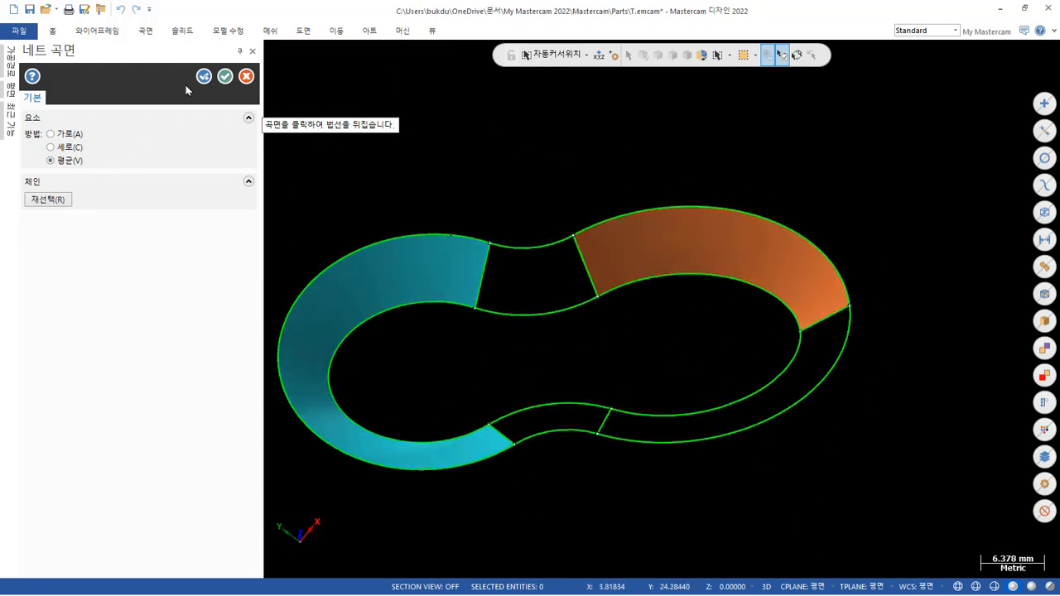
left_click(205, 79)
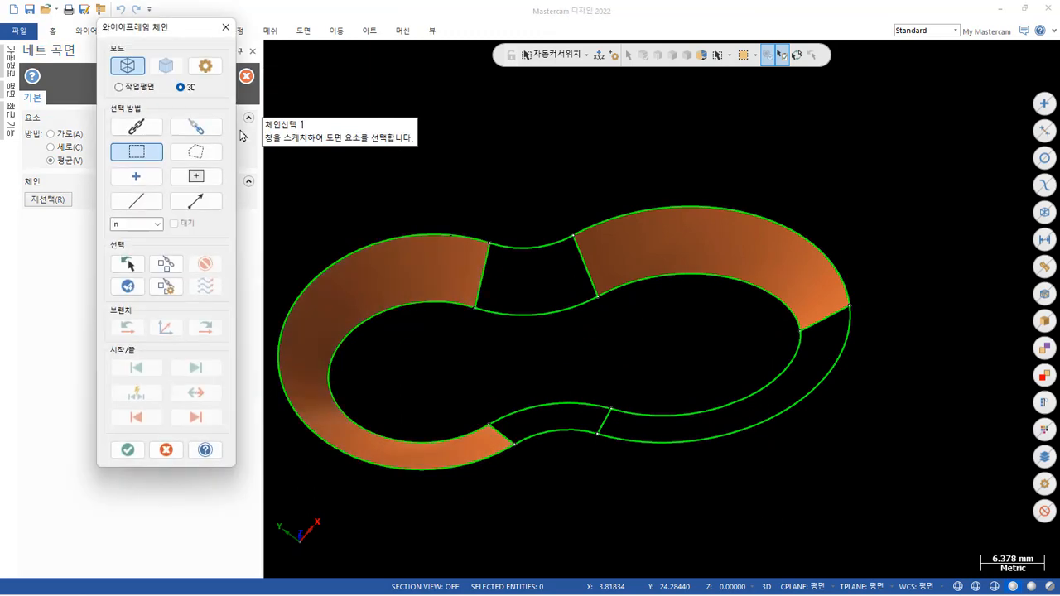
Create a net surface on the concave waist section on the pocket's +Y side, between its two connecting lines.
left_click_drag(402, 197, 616, 353)
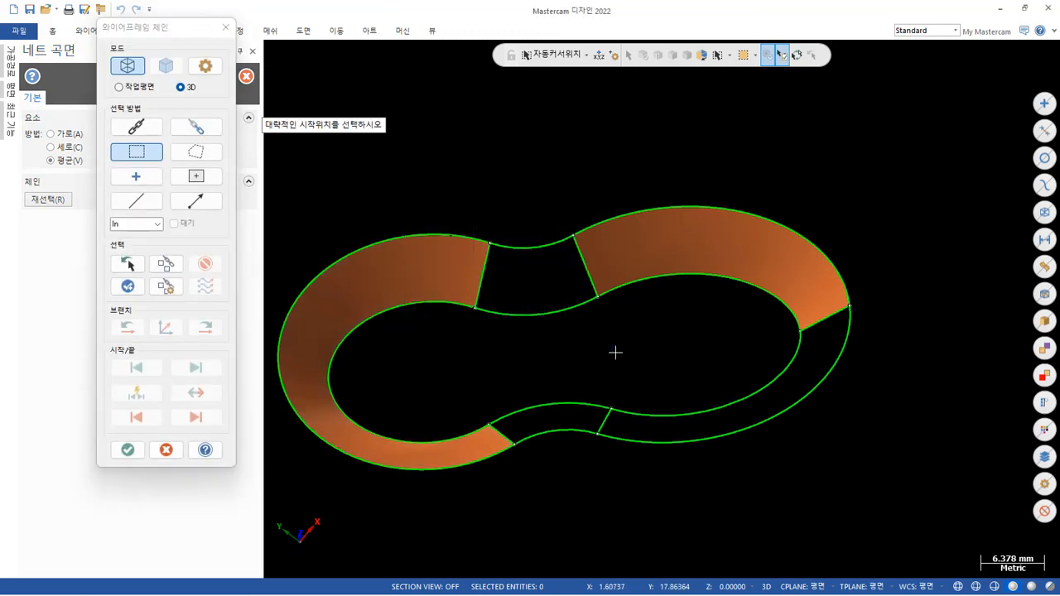
left_click(601, 300)
left_click(128, 449)
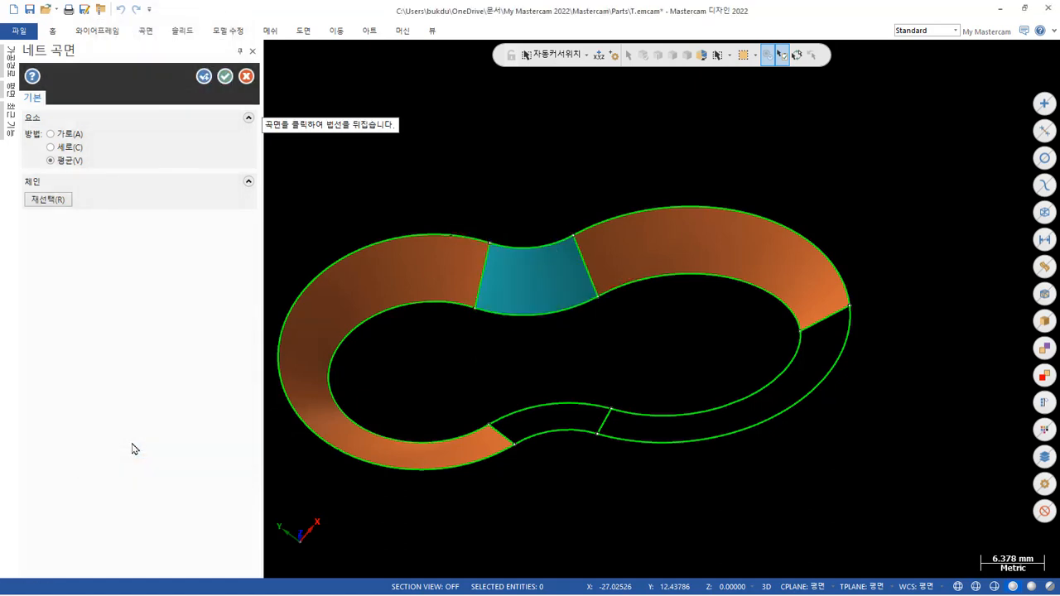
left_click(205, 77)
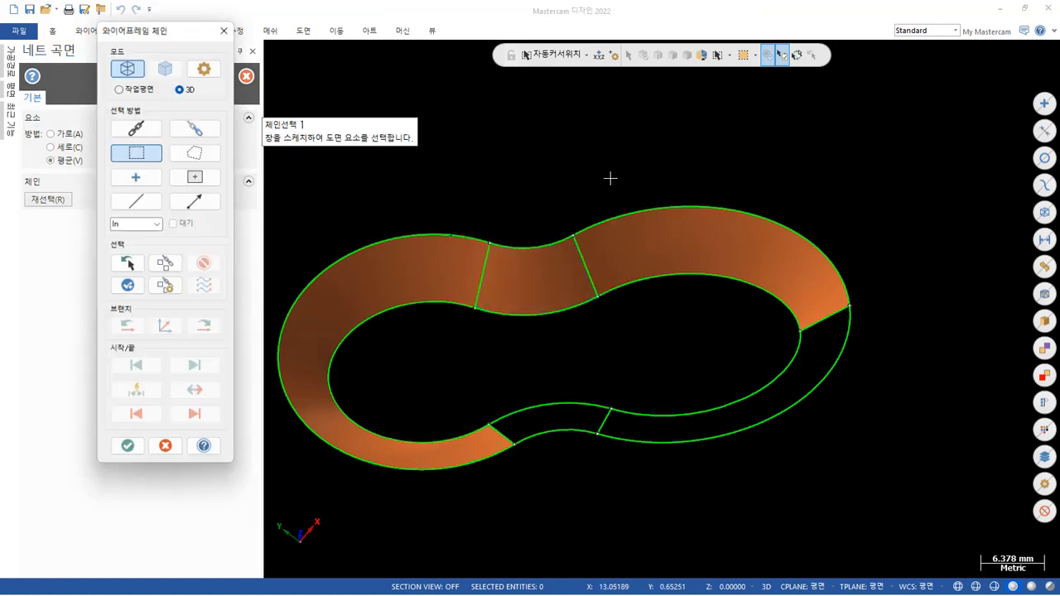
Create a net surface on the concave waist section on the pocket's -Y side, between its two connecting lines.
left_click_drag(628, 403, 500, 310)
left_click(523, 359)
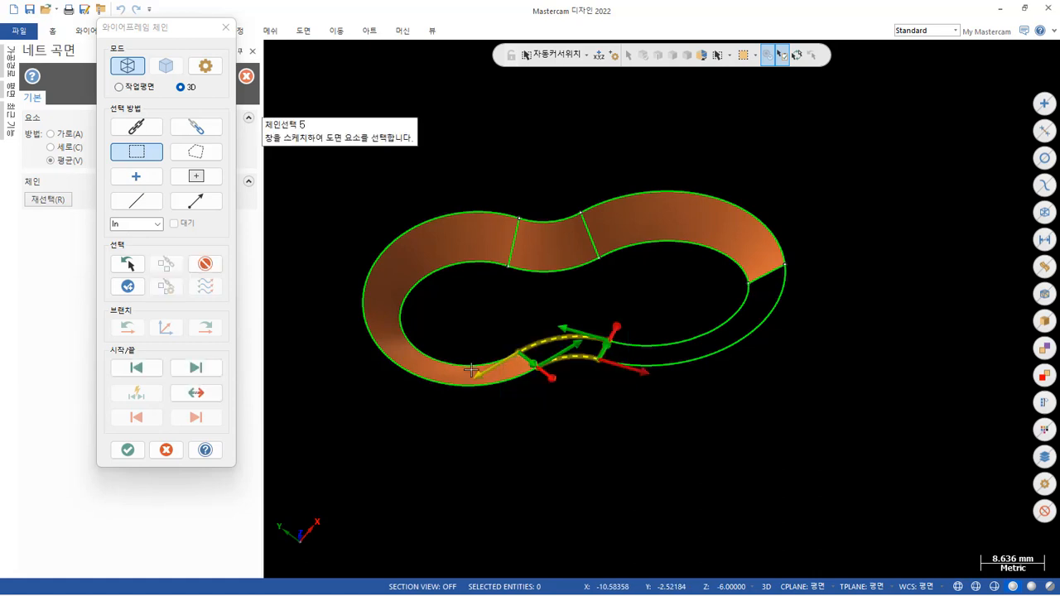
left_click(129, 451)
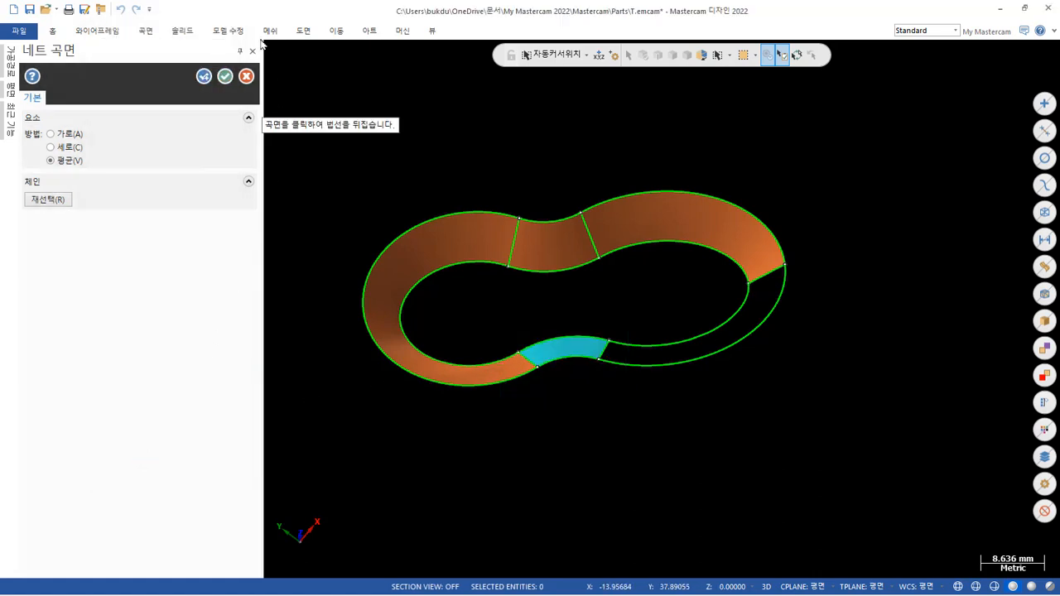
left_click(204, 78)
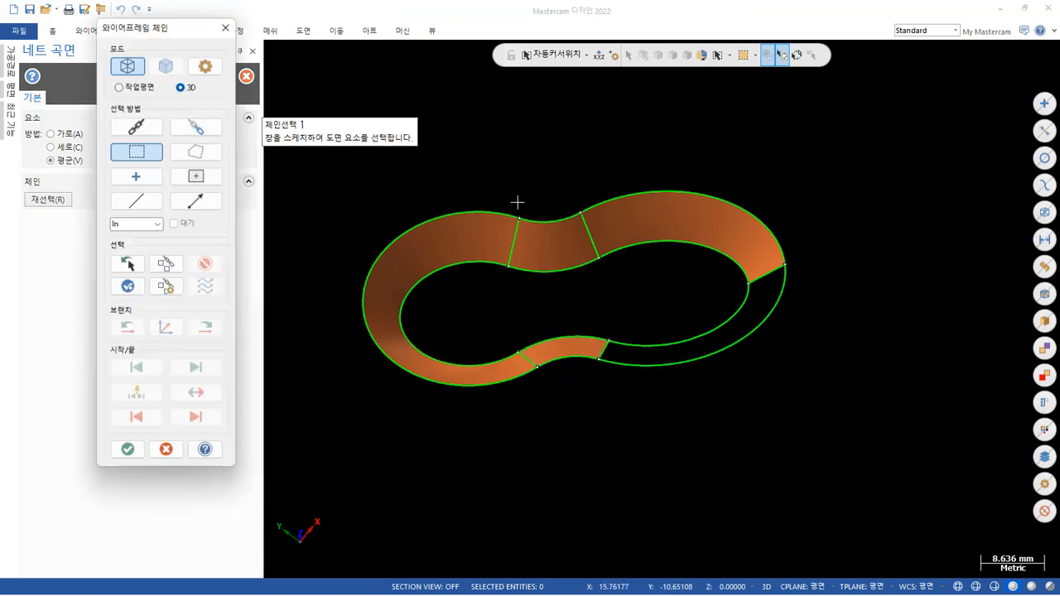
Leave the net surface chaining and examine the finished wall surfaces in the top view and from an oblique angle.
left_click(164, 450)
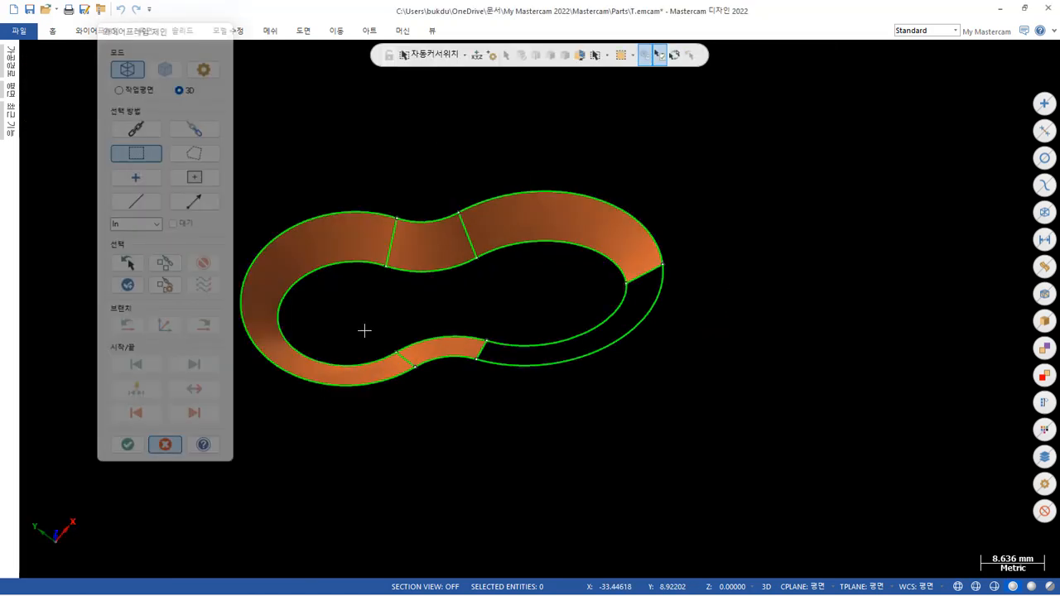
scroll(551, 290, "down", 2)
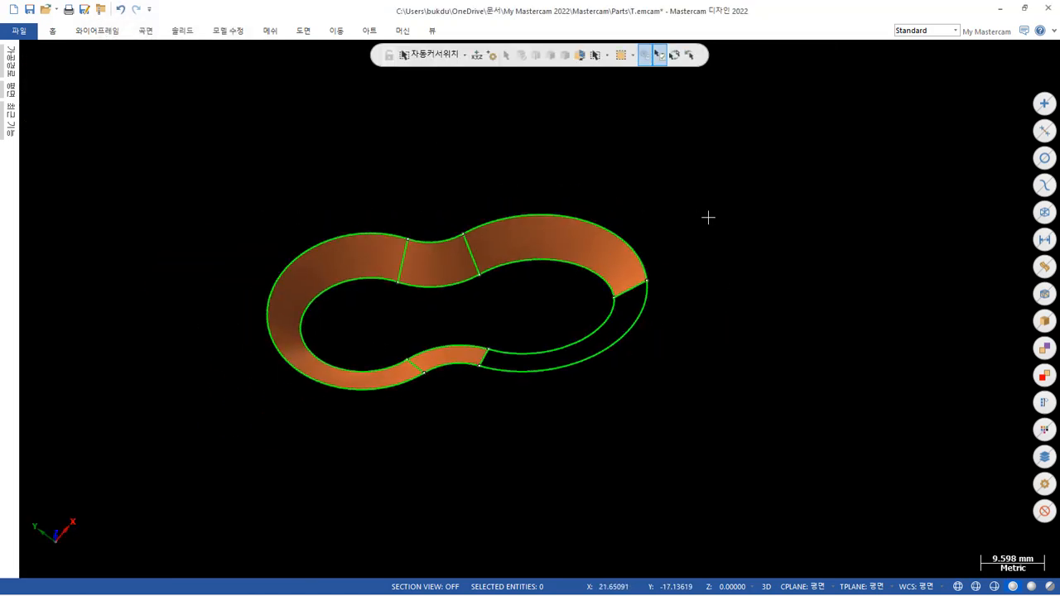
right_click(747, 193)
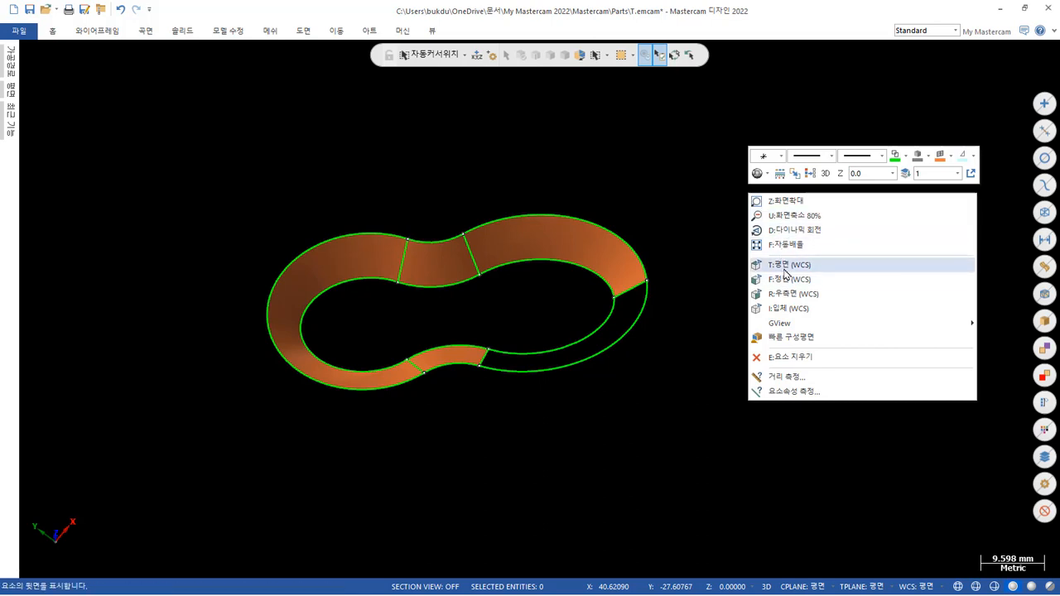
left_click(784, 268)
scroll(741, 232, "down", 3)
scroll(802, 379, "up", 2)
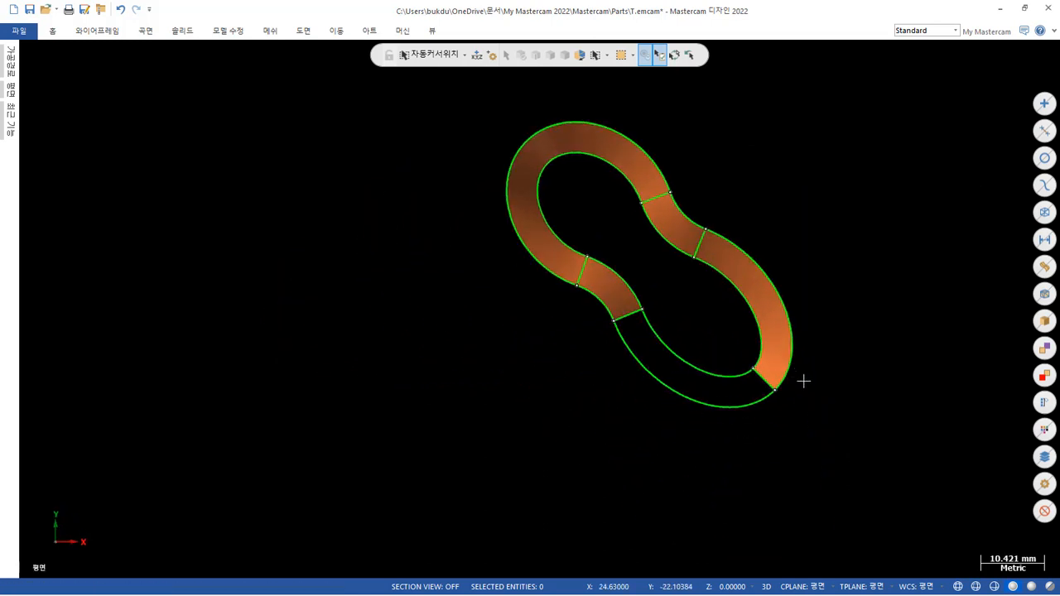
left_click(761, 283)
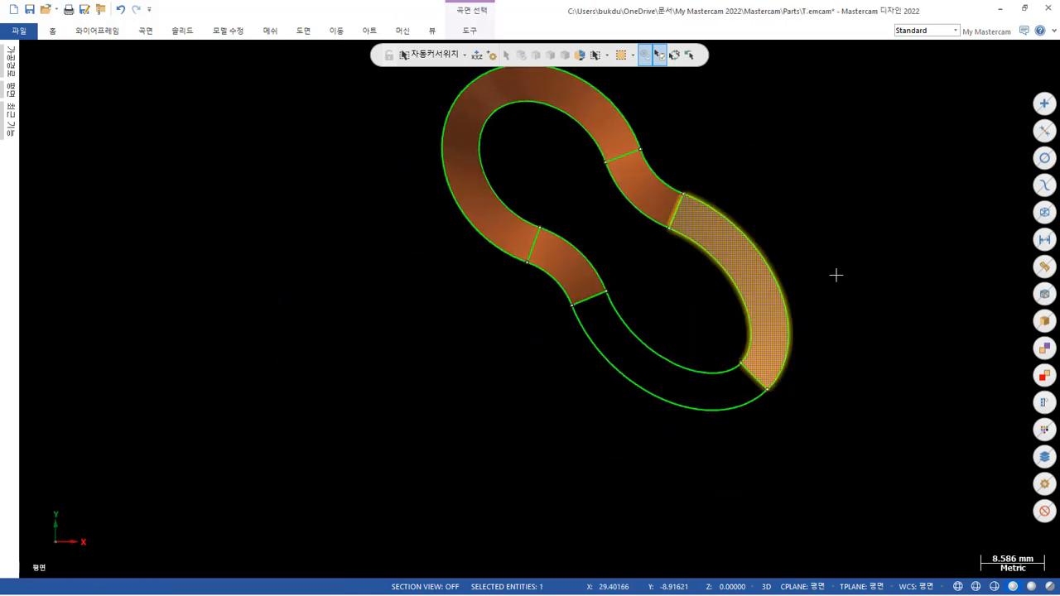
scroll(836, 275, "down", 1)
scroll(777, 191, "up", 2)
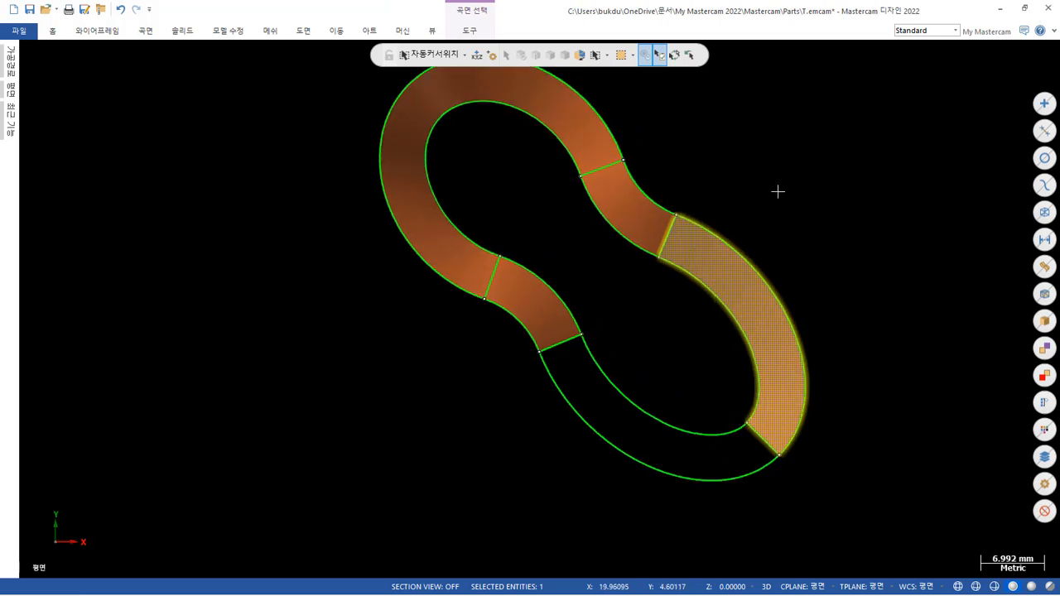
middle_click_drag(619, 300, 620, 201)
scroll(732, 229, "down", 2)
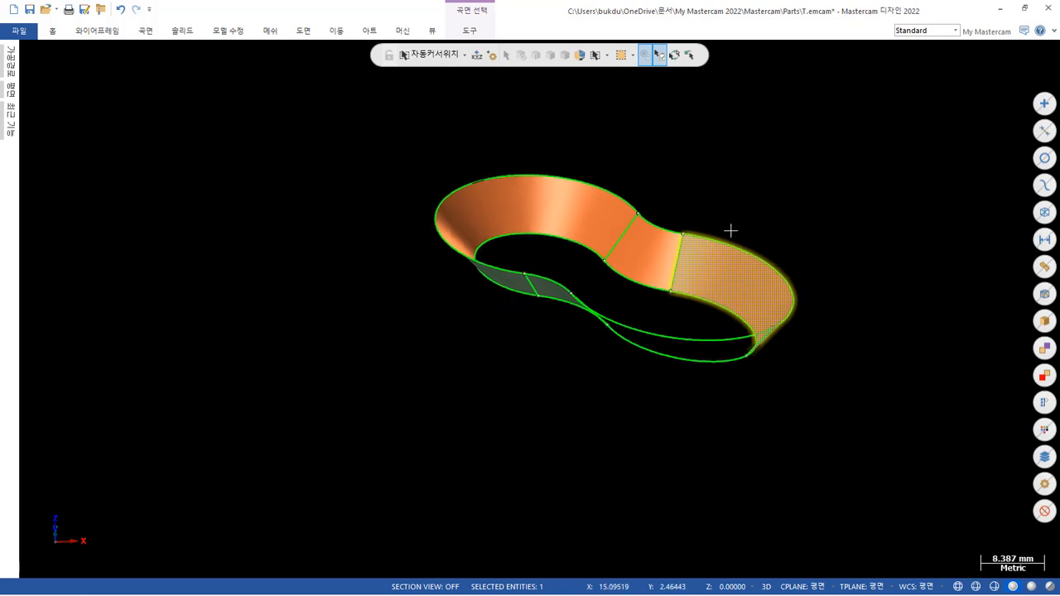
key("Escape")
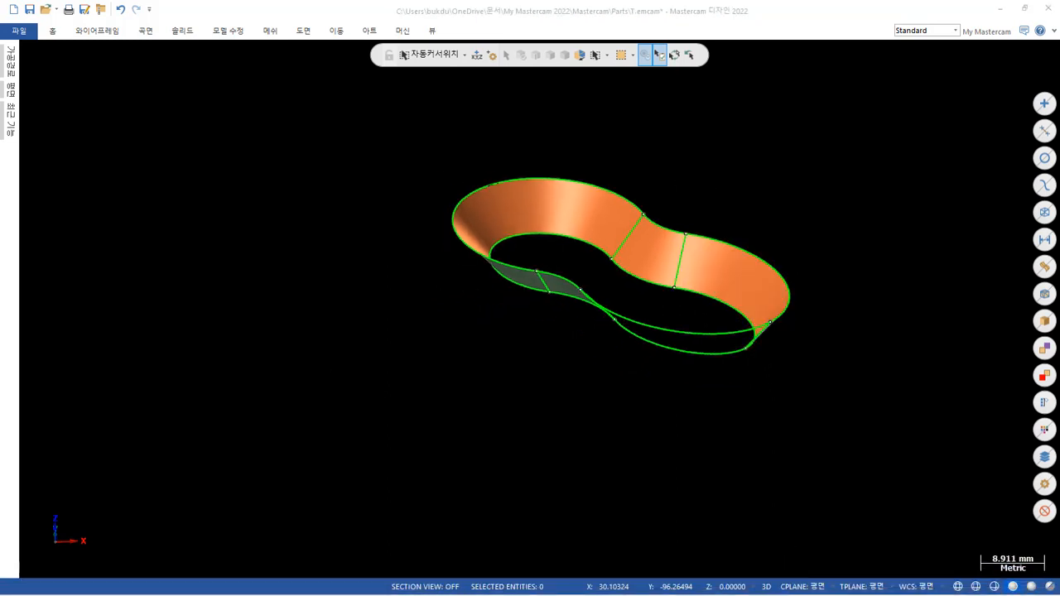
Switch to the exam drawing PDF in Adobe Acrobat, review the pocket's plan and isometric views, and return to Mastercam.
mouse_move(1059, 15)
left_mouse_down()
mouse_move(639, 11)
mouse_move(475, 16)
mouse_move(466, 33)
left_mouse_up()
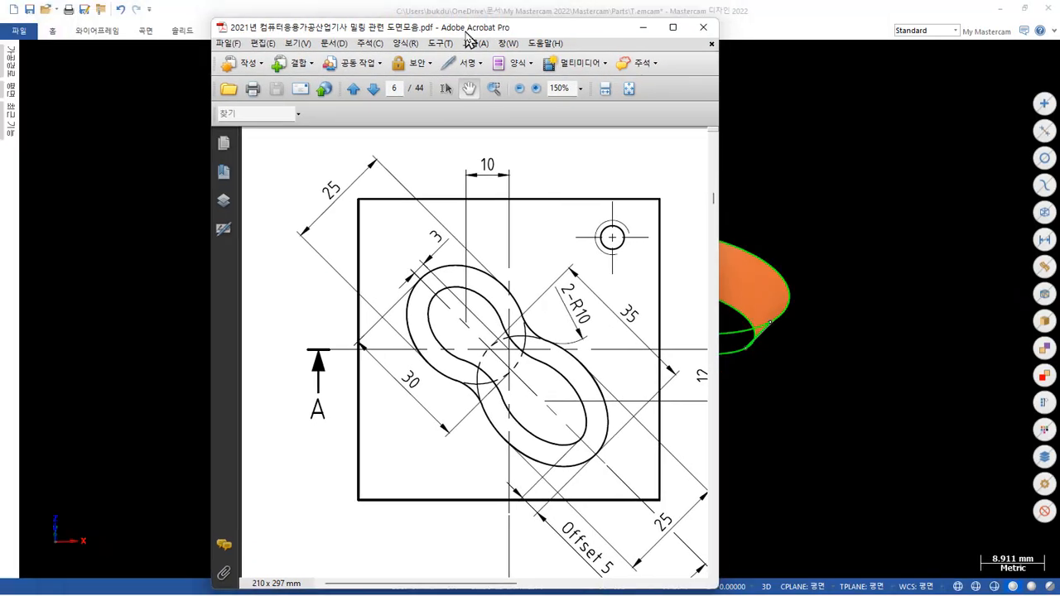
double_click(544, 35)
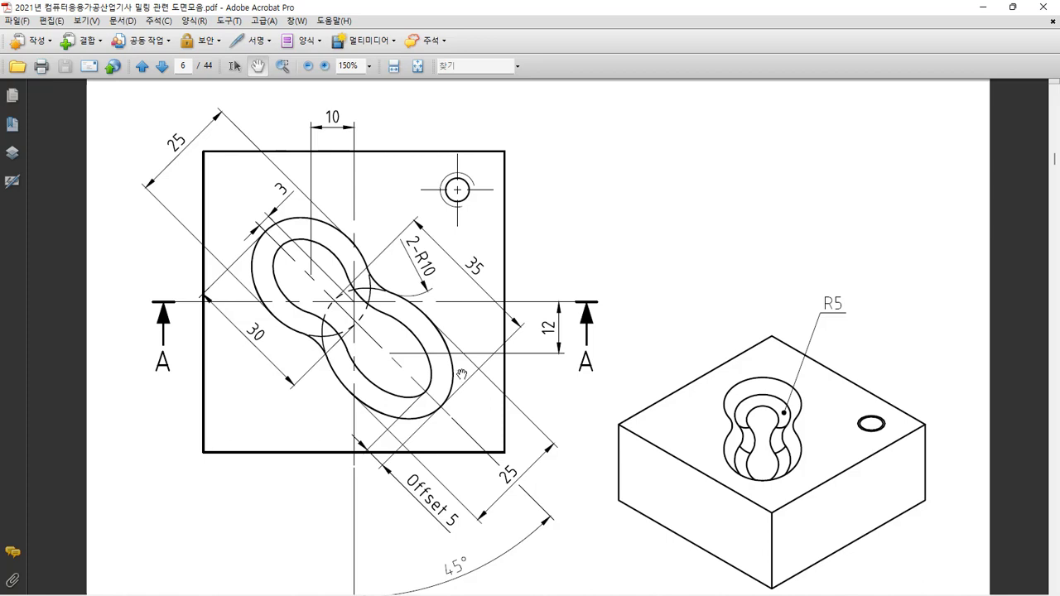
left_click(981, 13)
Examine the joins between adjacent net surfaces at the +Y-side connecting lines and along the -X lobe.
scroll(638, 236, "up", 5)
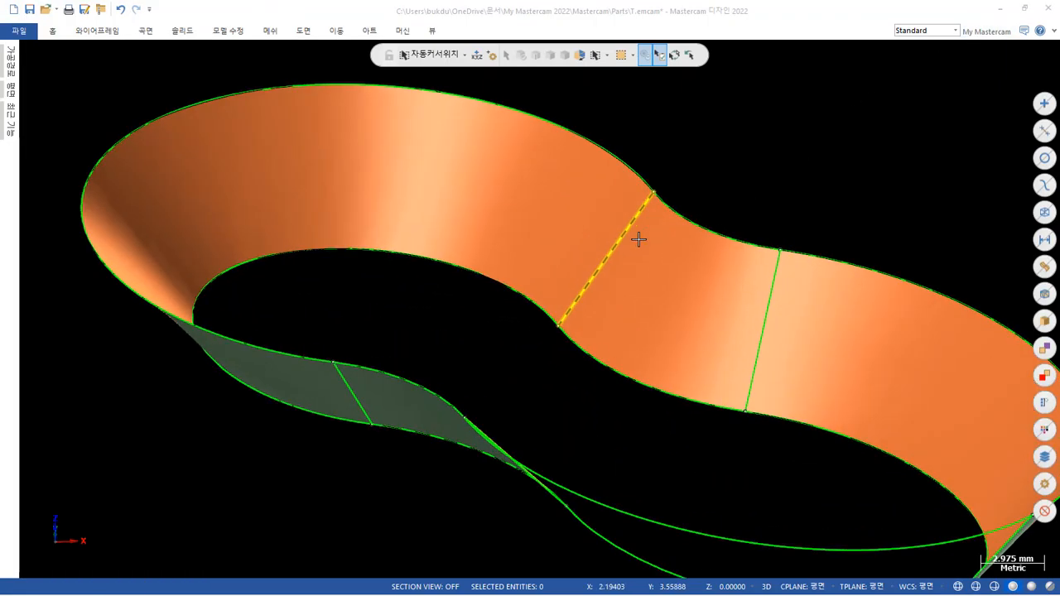
scroll(646, 235, "up", 2)
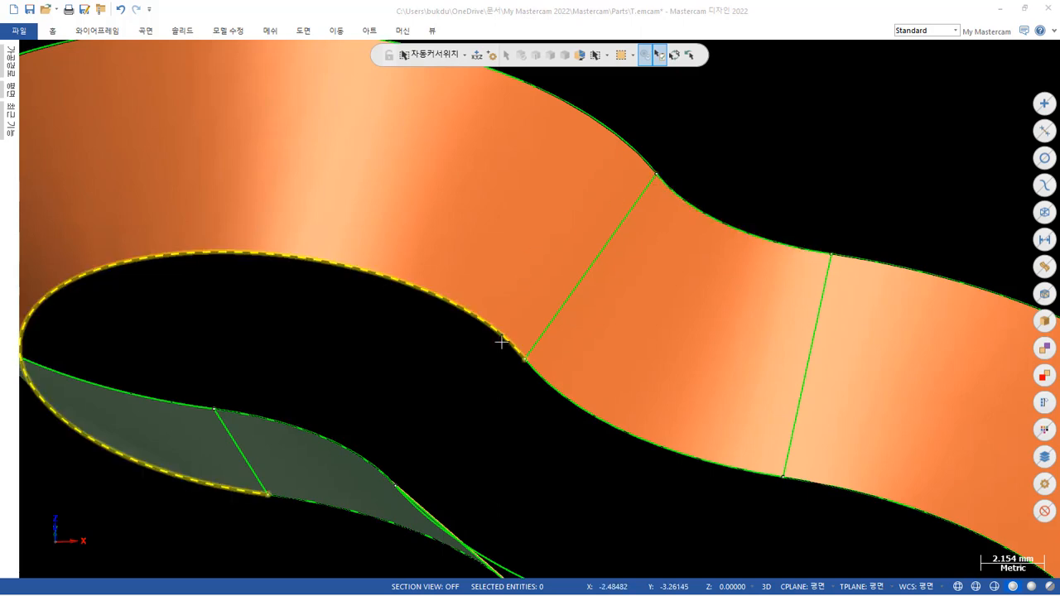
scroll(518, 294, "down", 3)
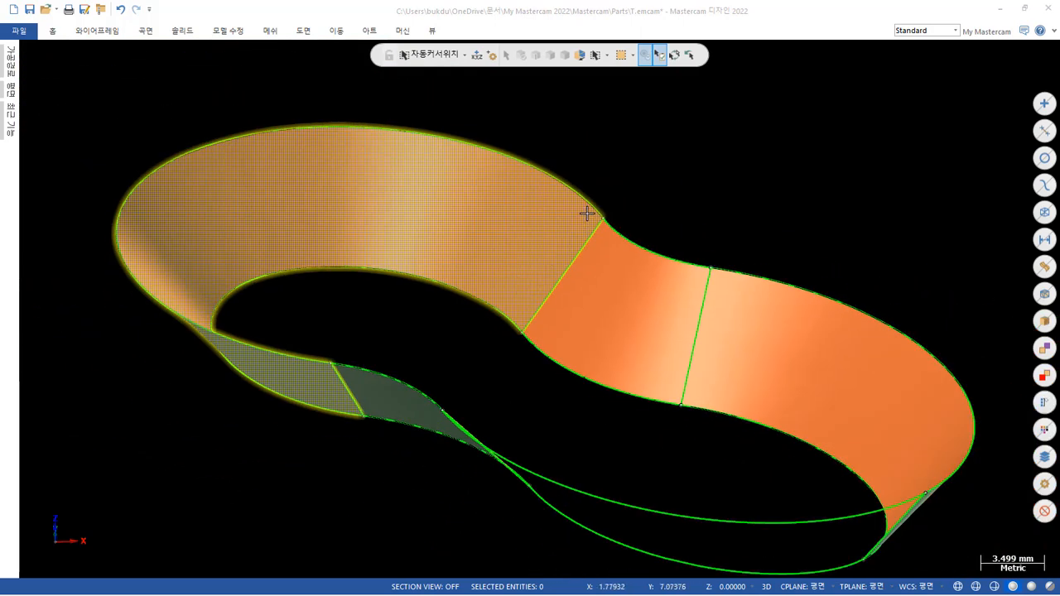
mouse_move(593, 207)
middle_mouse_down()
mouse_move(608, 199)
mouse_move(697, 217)
mouse_move(710, 282)
mouse_move(657, 295)
mouse_move(653, 235)
mouse_move(700, 229)
middle_mouse_up()
scroll(700, 229, "up", 1)
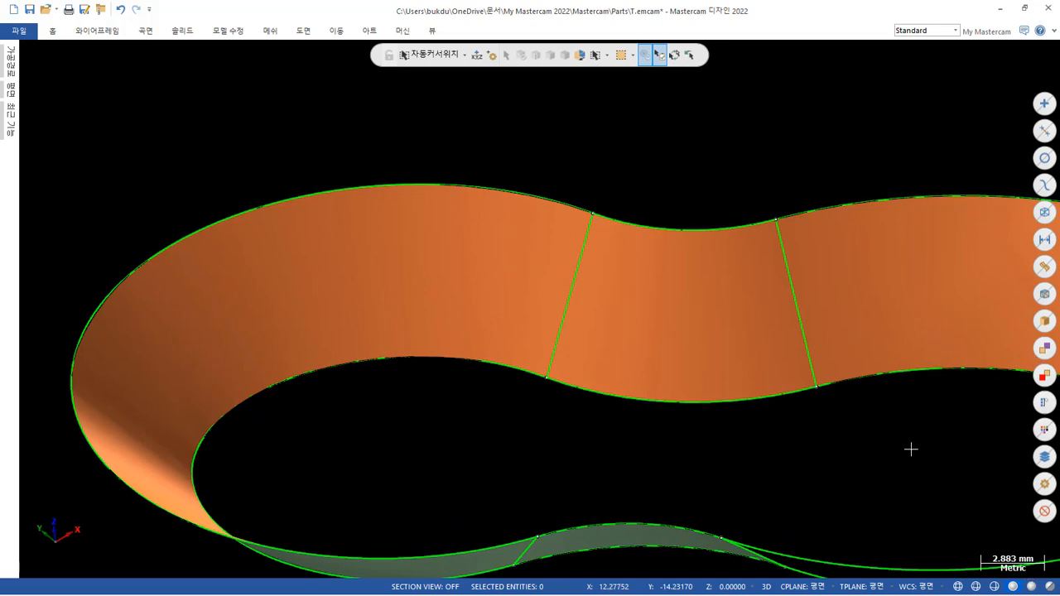
scroll(391, 191, "down", 1)
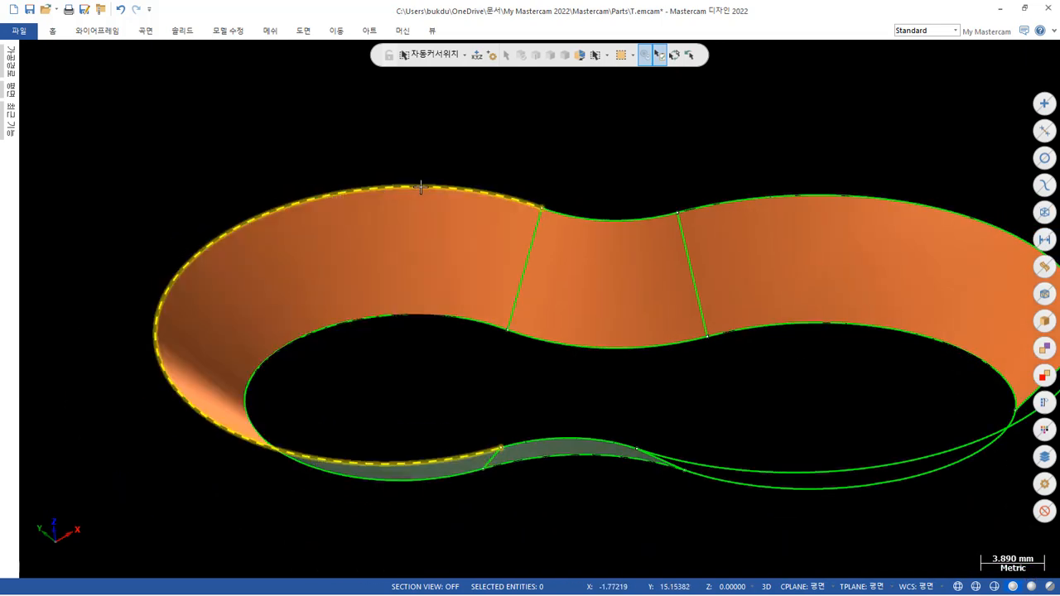
scroll(456, 220, "down", 1)
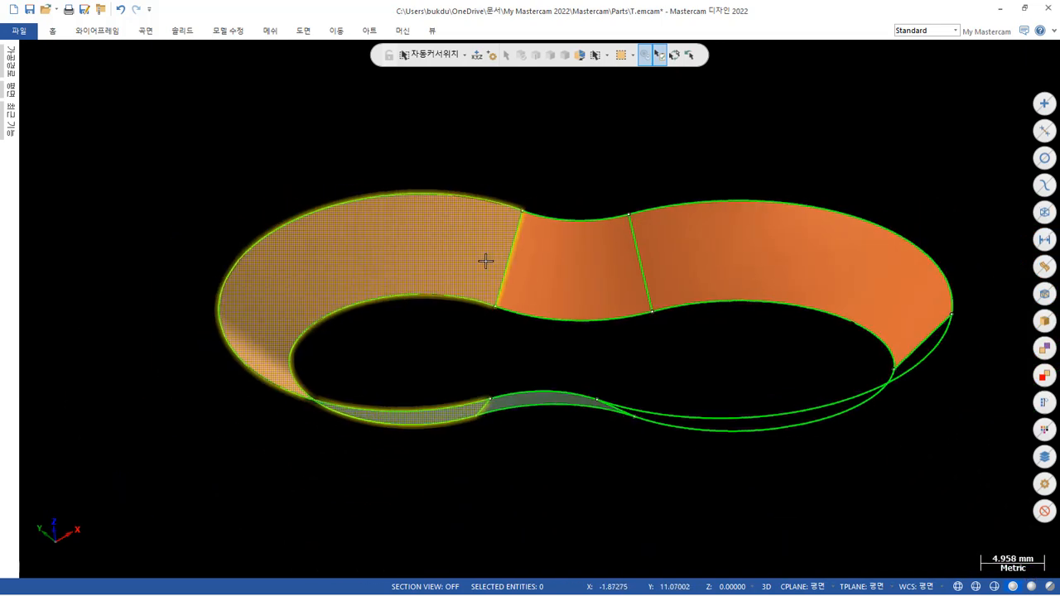
middle_click_drag(485, 261, 434, 240)
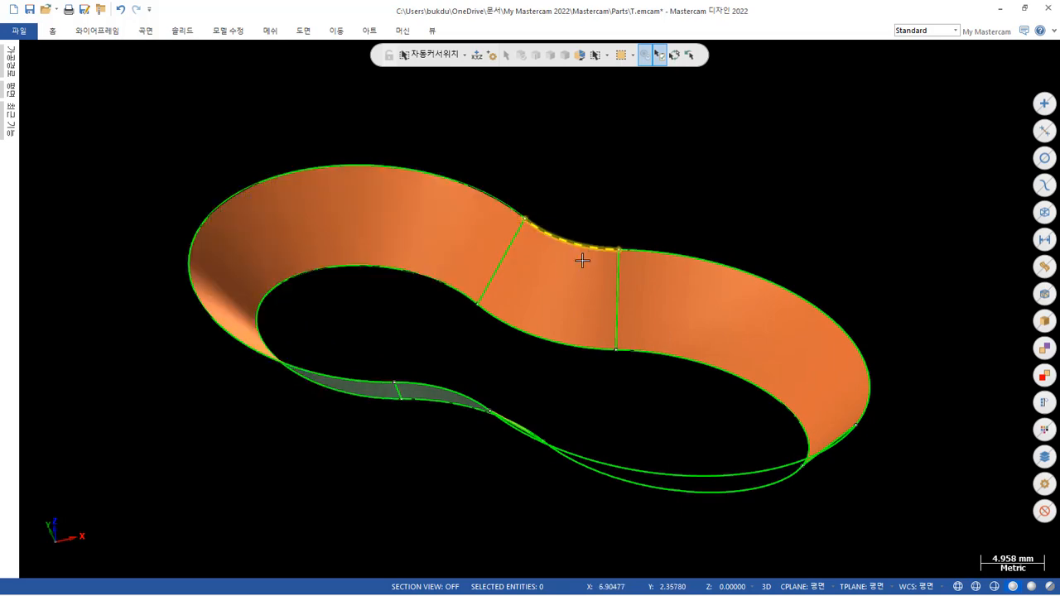
Delete all the net surfaces of the pocket wall, keeping the upper and lower outlines and the connecting lines.
left_click(433, 230)
left_click(547, 290)
left_click(712, 335)
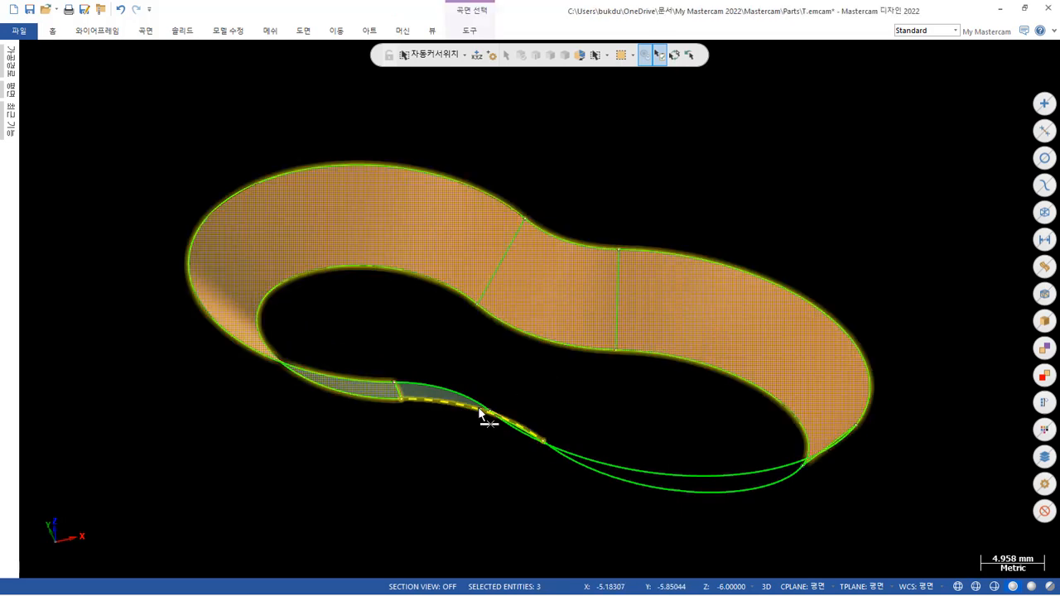
left_click(811, 494)
middle_click_drag(650, 437, 651, 400)
left_click(457, 380)
key("Delete")
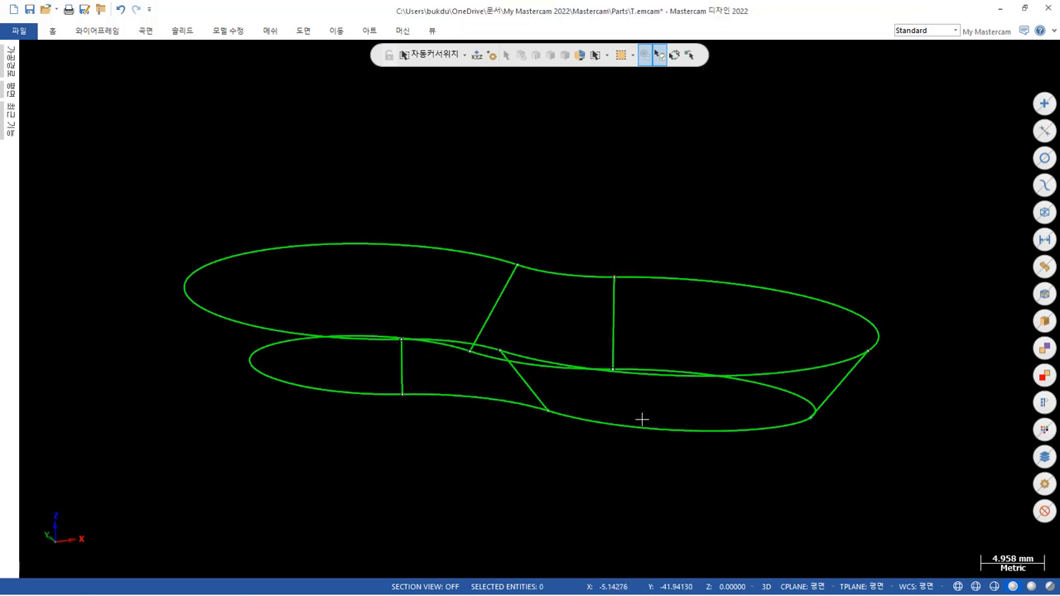
Start a new net surface with single-entity 3D chaining and chain all five arcs of the upper outline, beginning at the +Y waist.
mouse_move(694, 213)
middle_mouse_down()
mouse_move(748, 213)
mouse_move(731, 225)
mouse_move(719, 272)
mouse_move(732, 260)
middle_mouse_up()
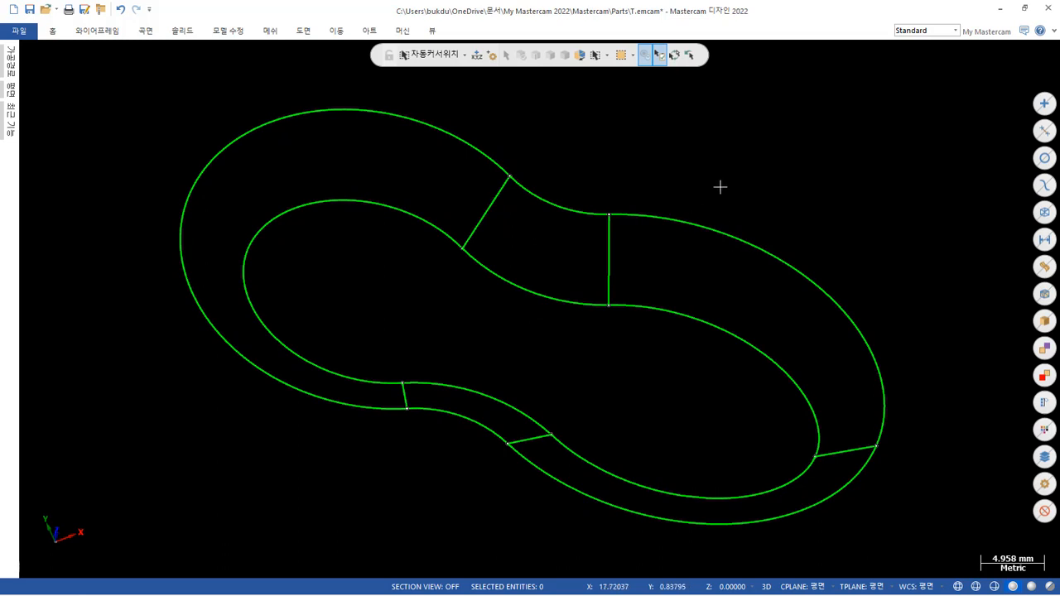
left_click(145, 32)
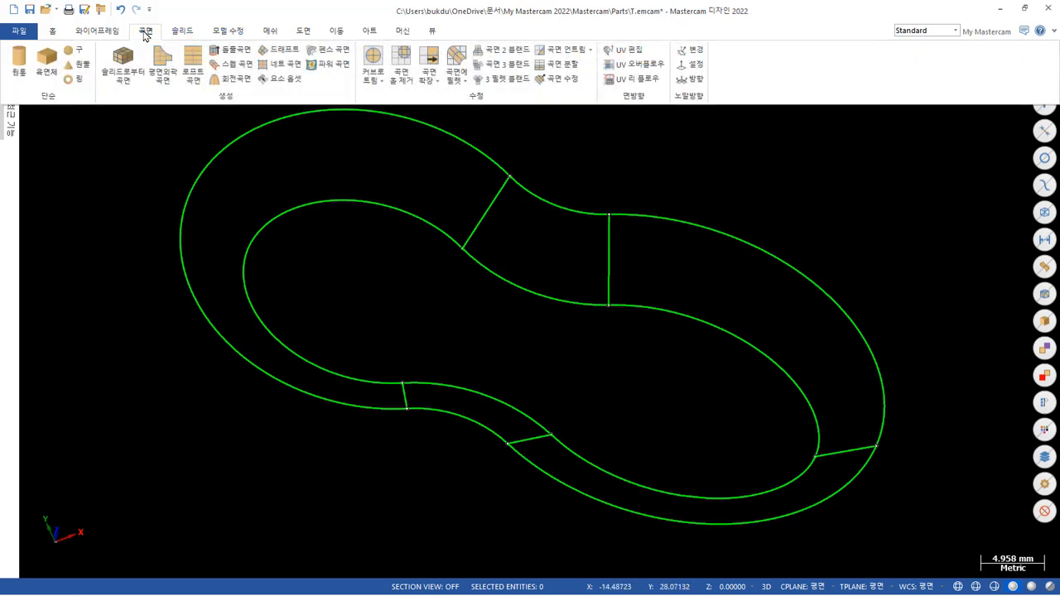
left_click(290, 64)
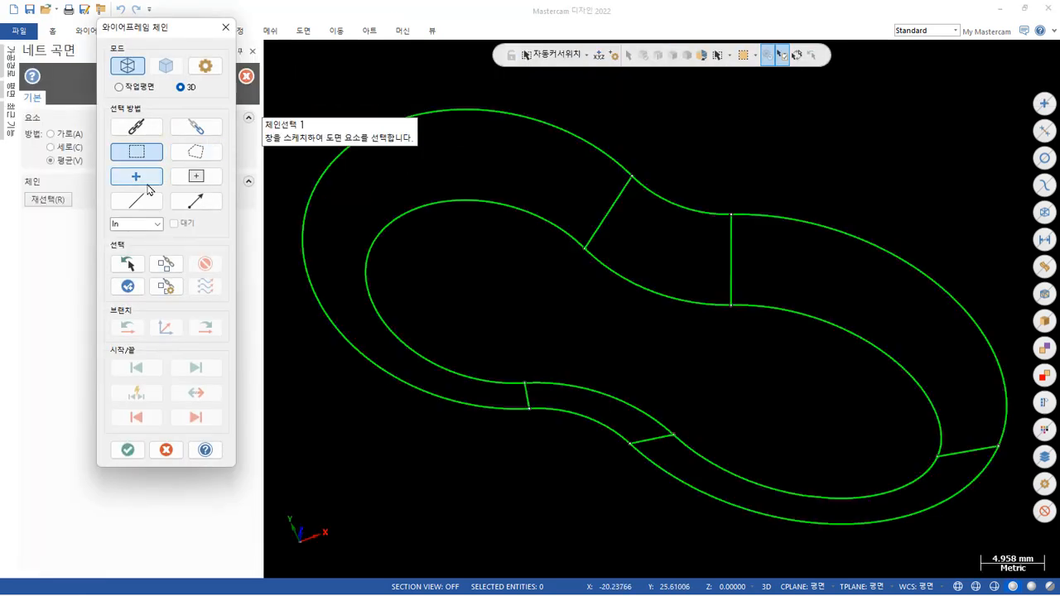
left_click(136, 201)
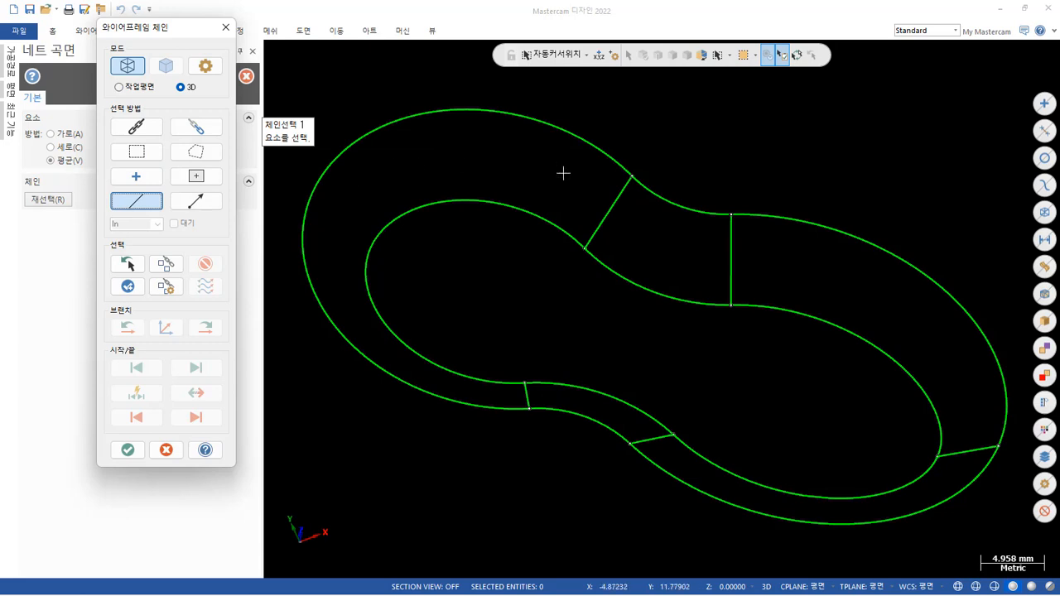
left_click(646, 188)
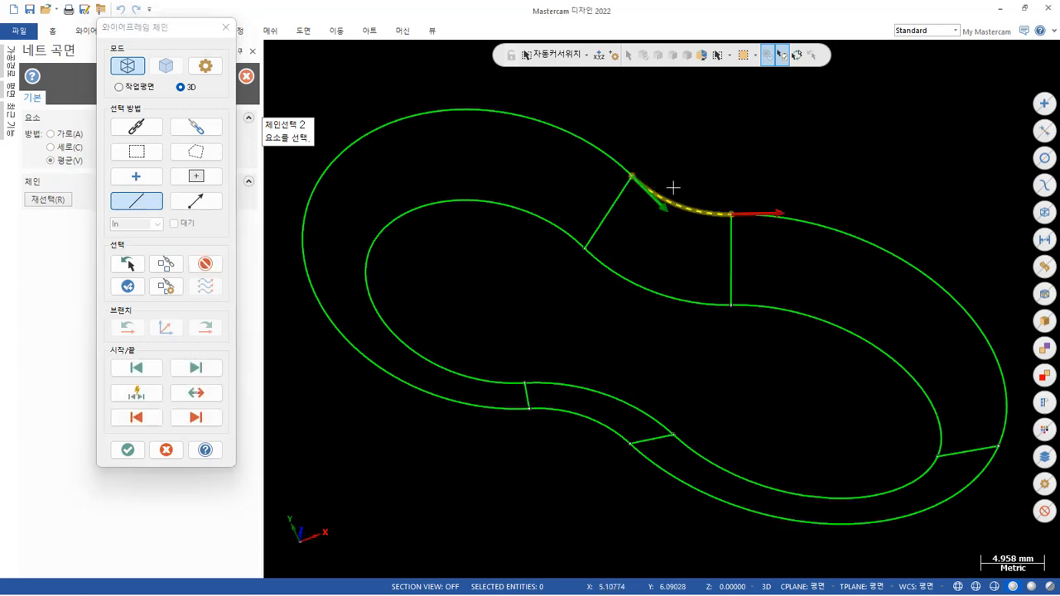
left_click(816, 230)
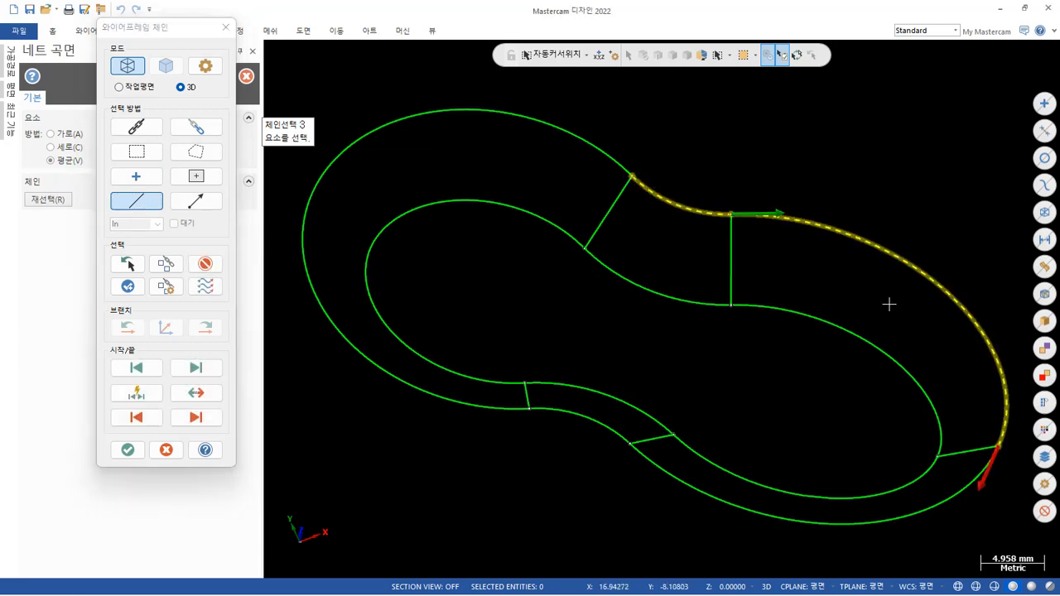
left_click(936, 497)
left_click(571, 419)
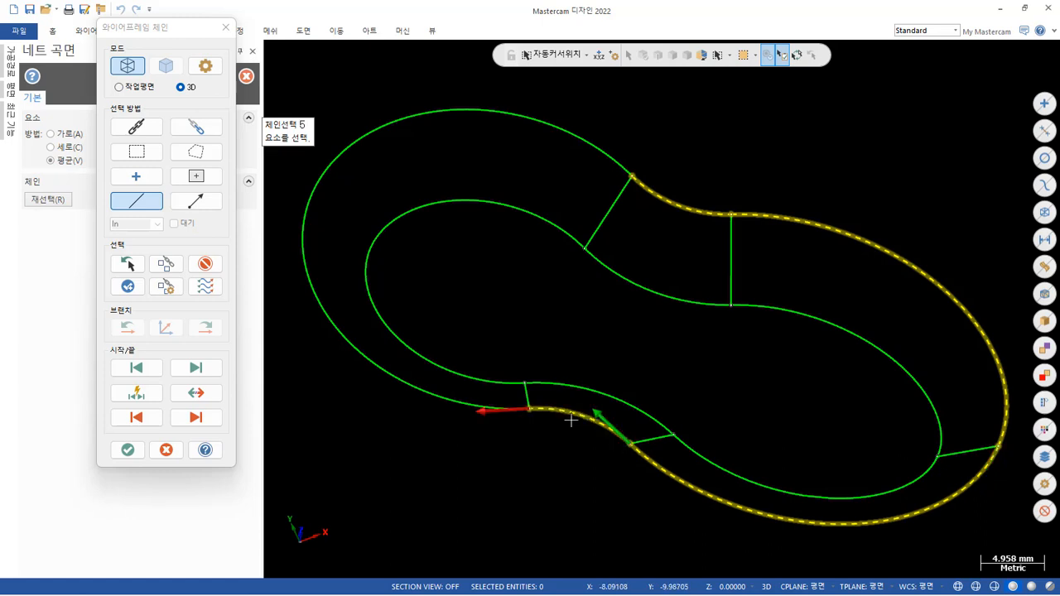
left_click(447, 395)
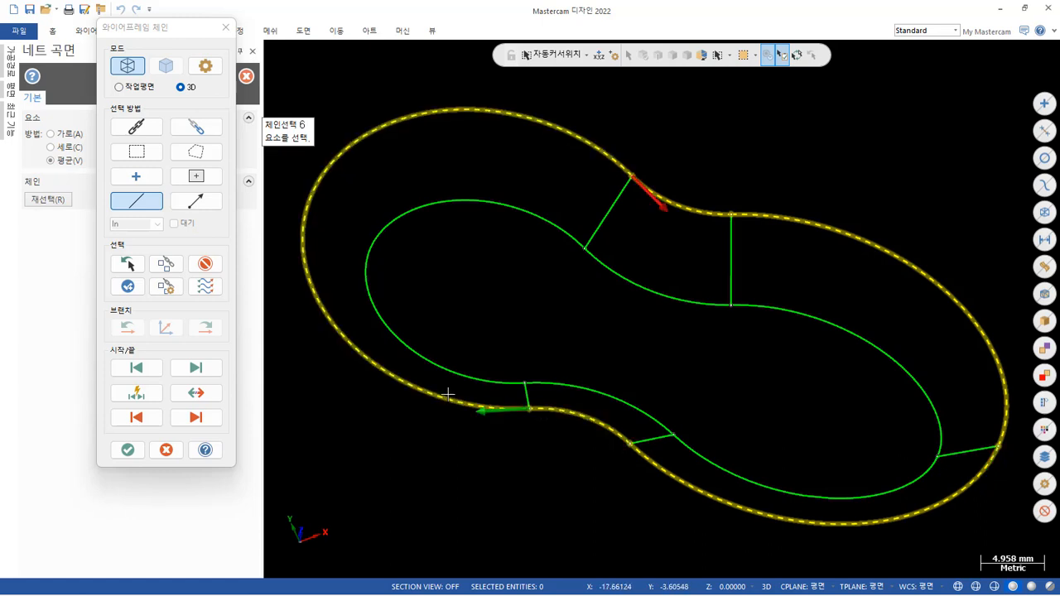
Chain all five arcs of the lower inner outline one by one, beginning at the +Y waist.
left_click(622, 276)
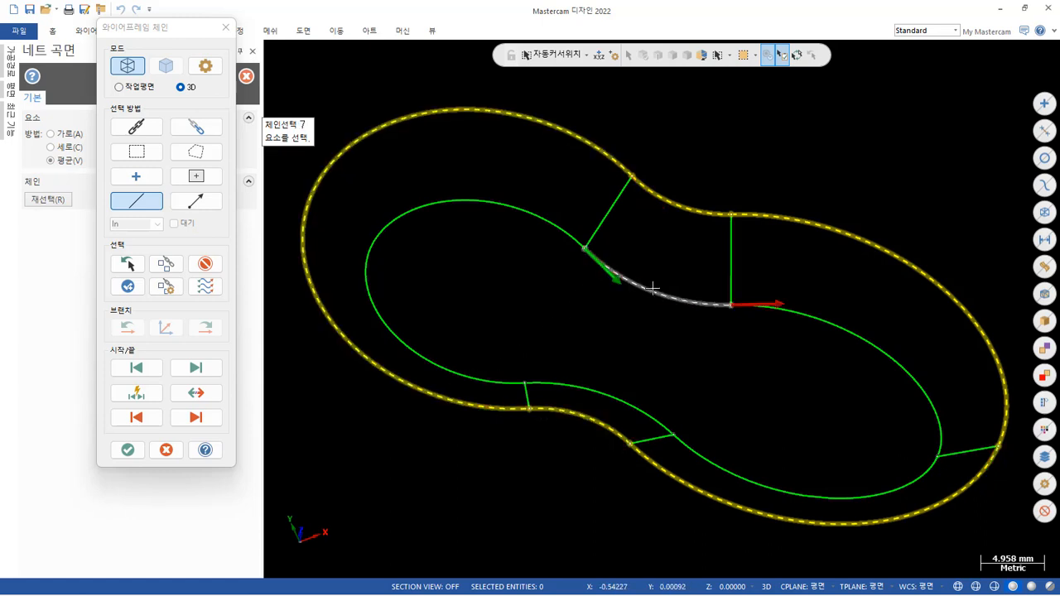
left_click(788, 318)
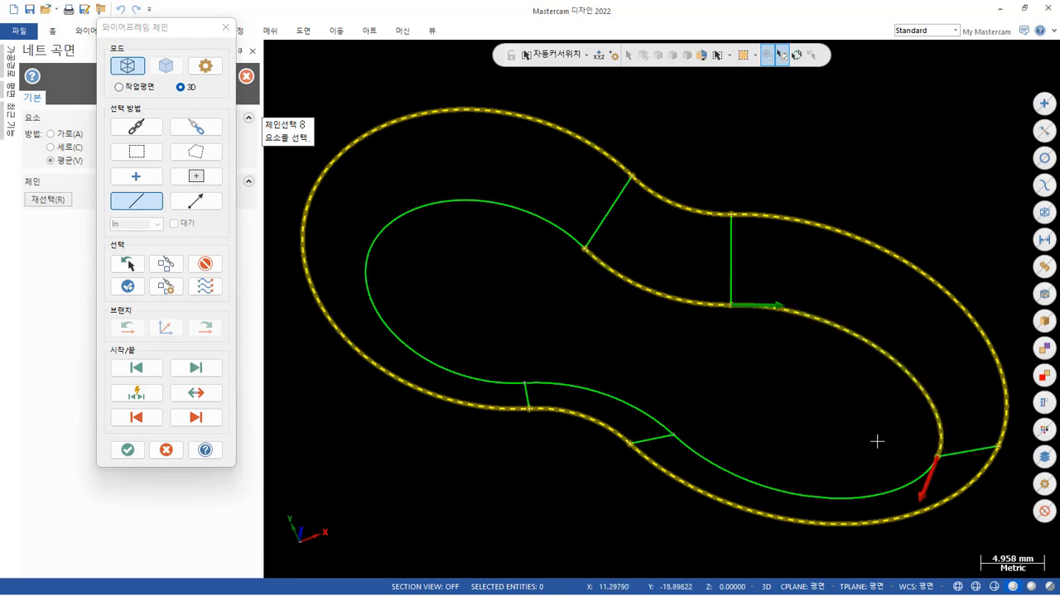
left_click(907, 479)
left_click(617, 395)
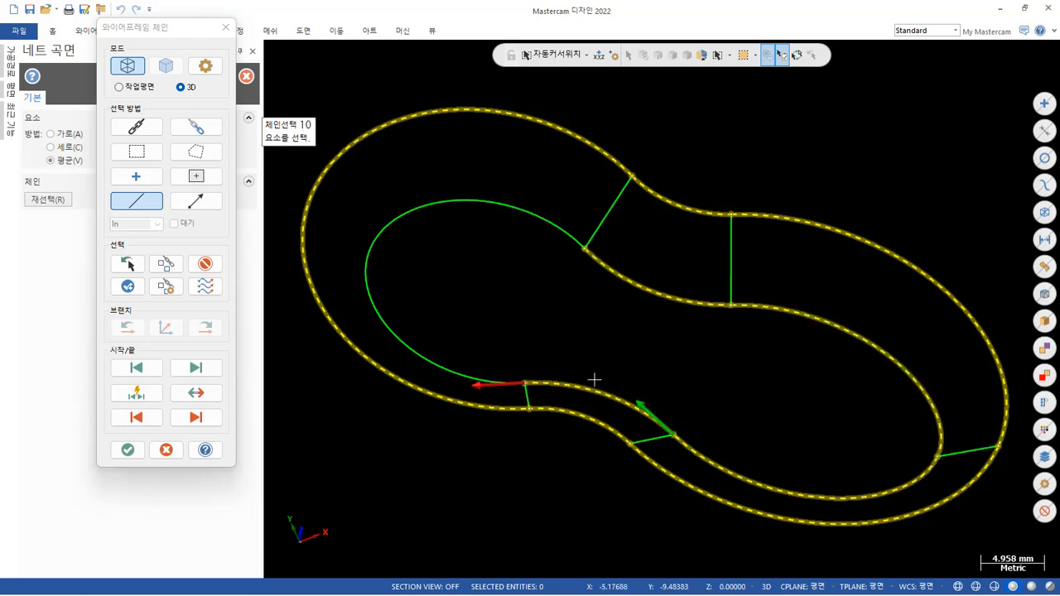
left_click(458, 370)
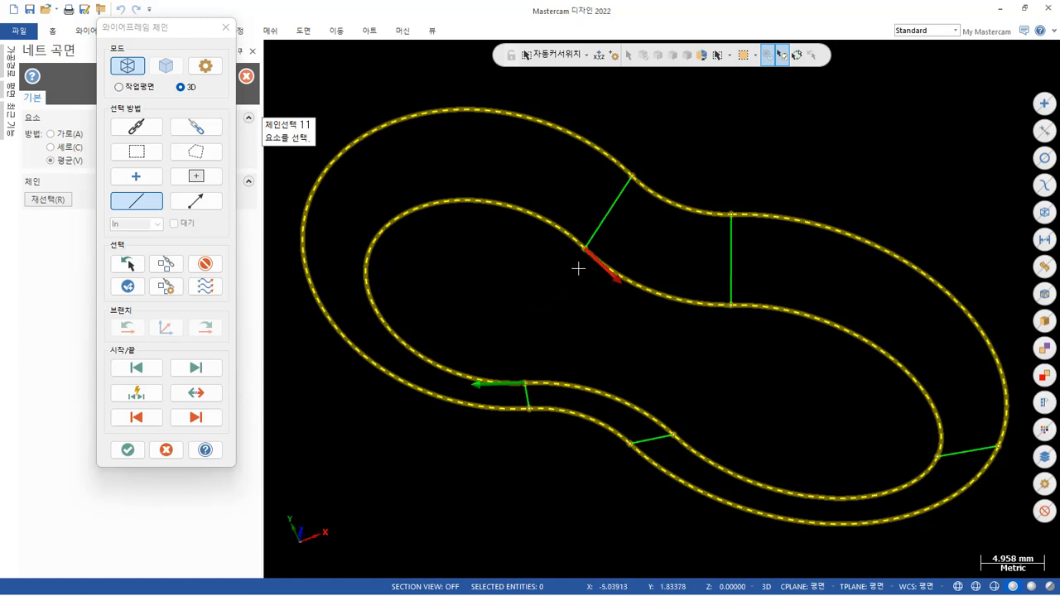
Chain the five connecting lines between the outlines one by one, from upper to lower outline, beginning at the +Y waist.
left_click(621, 192)
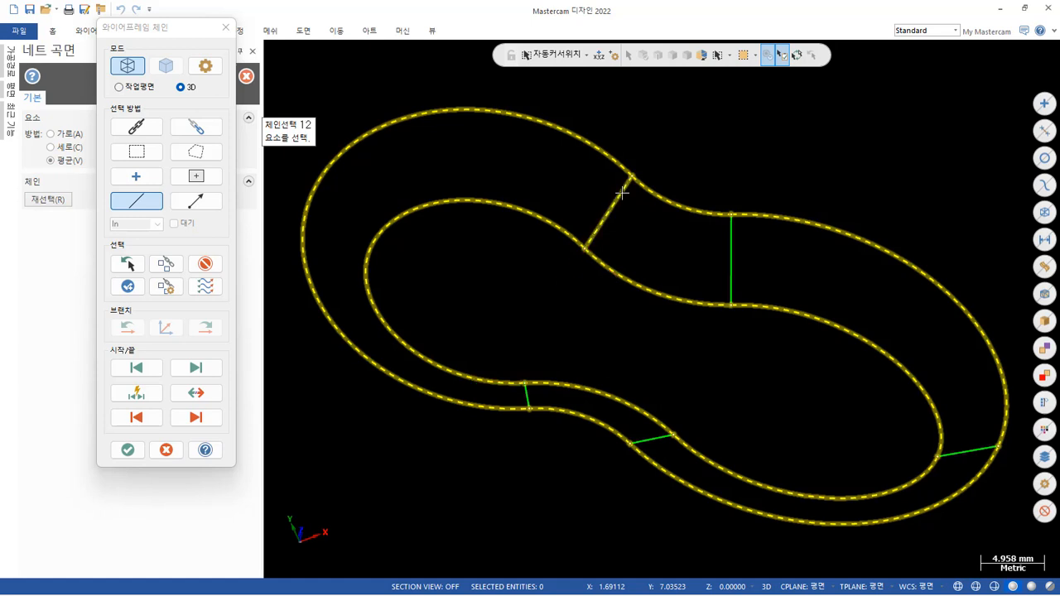
left_click(731, 224)
left_click(986, 450)
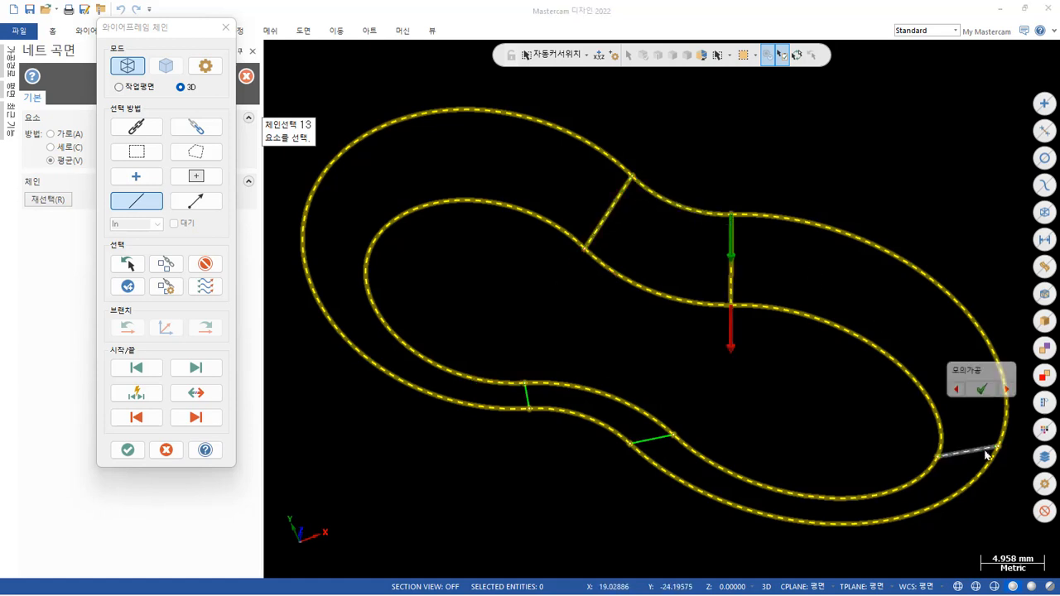
left_click(988, 391)
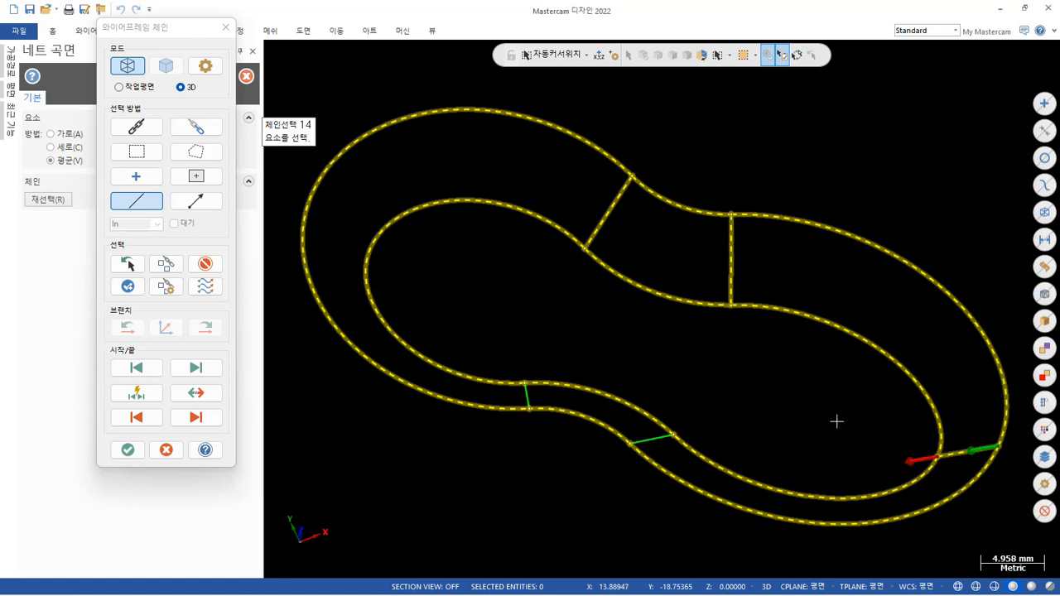
left_click(644, 437)
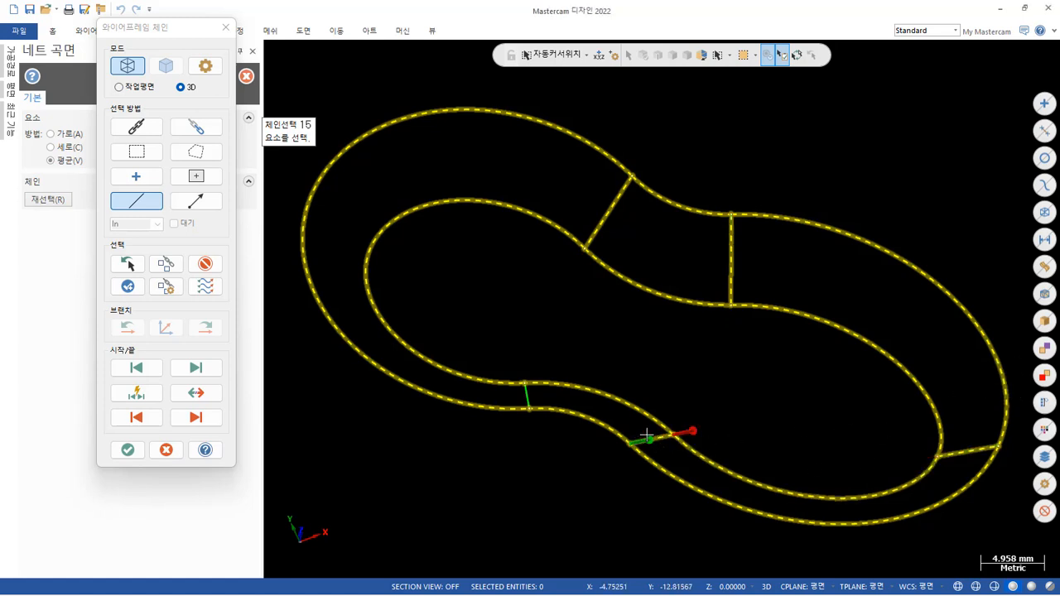
left_click(529, 401)
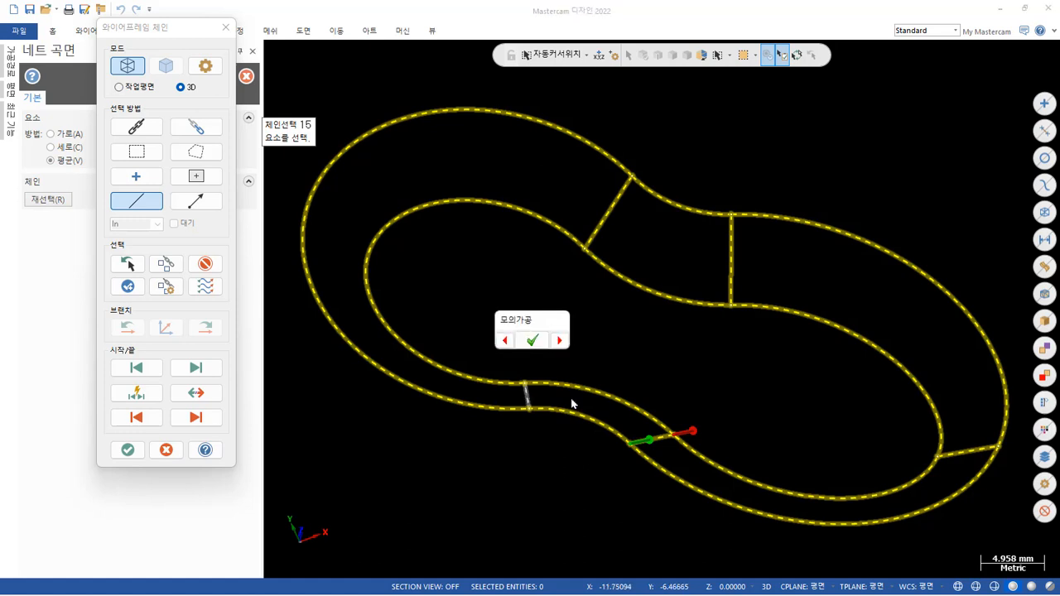
left_click(528, 340)
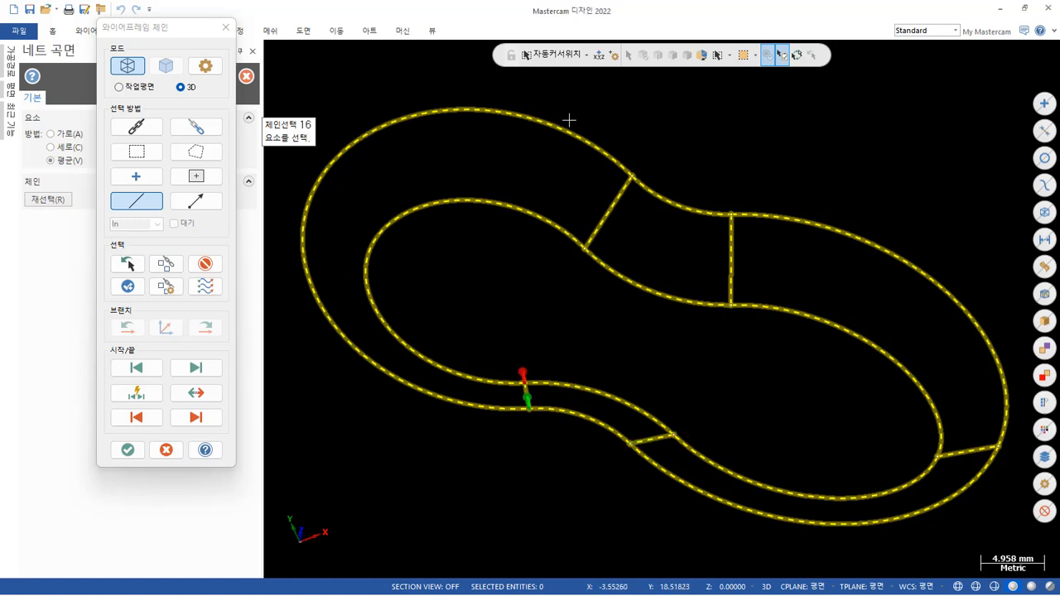
Chain the first +Y-waist connecting line a second time as the closing section and try to generate the net surface.
scroll(574, 120, "up", 2)
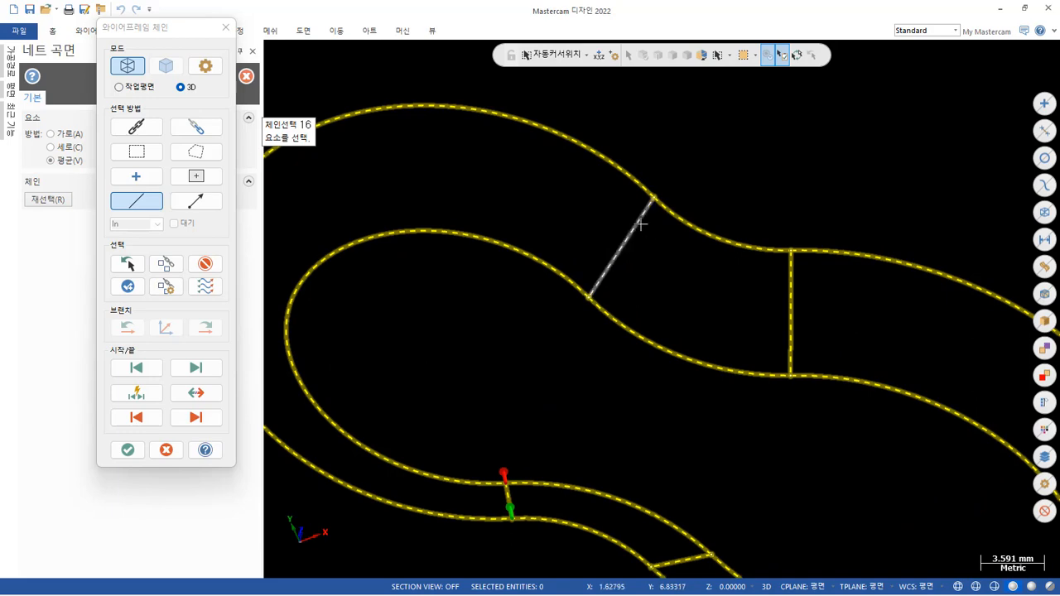
scroll(525, 385, "down", 3)
middle_click_drag(525, 386, 608, 344)
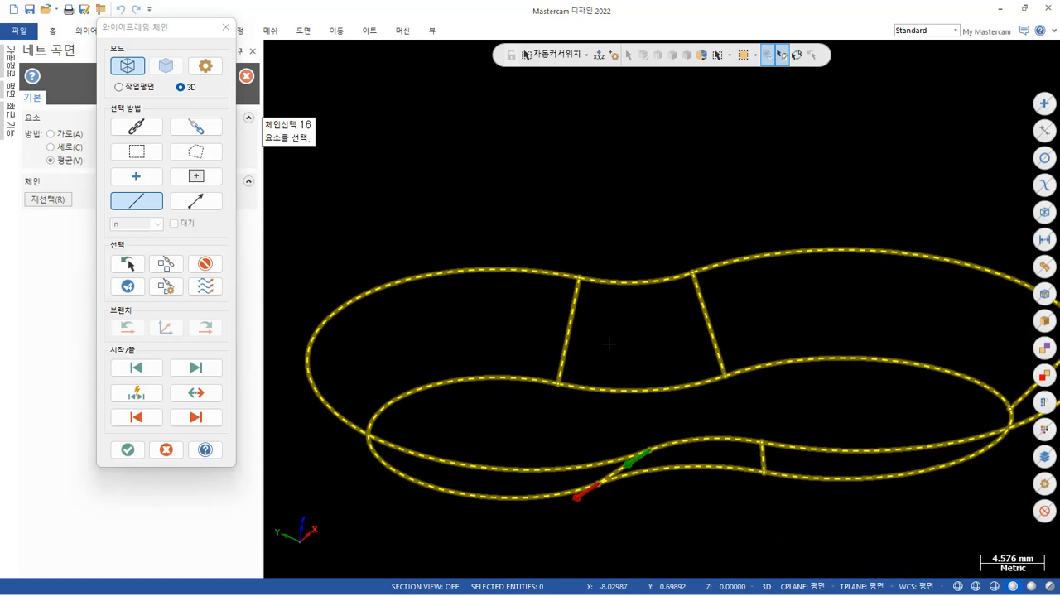
left_click(575, 305)
left_click(128, 452)
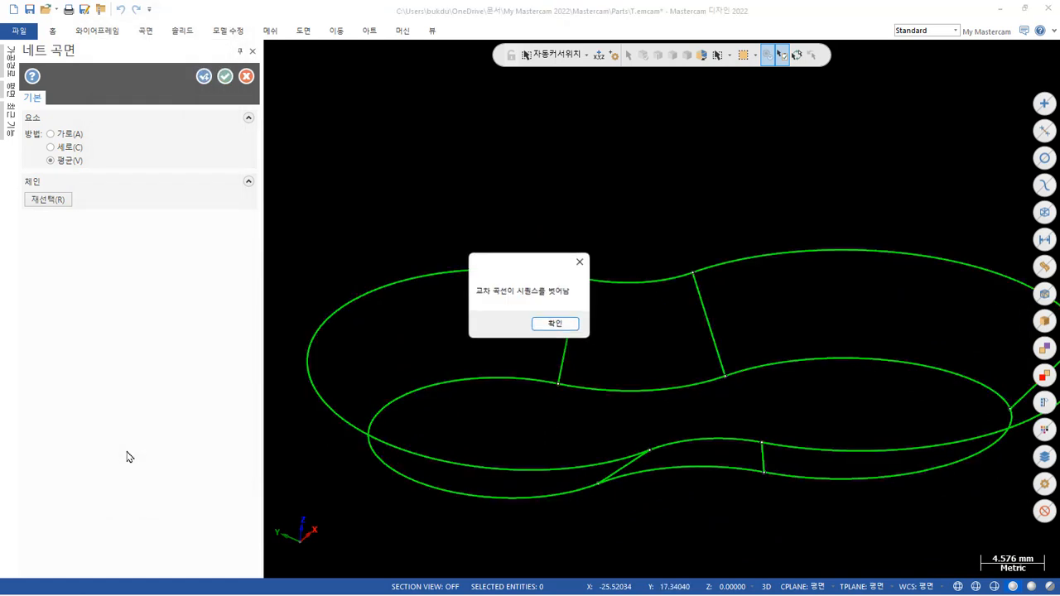
left_click(556, 325)
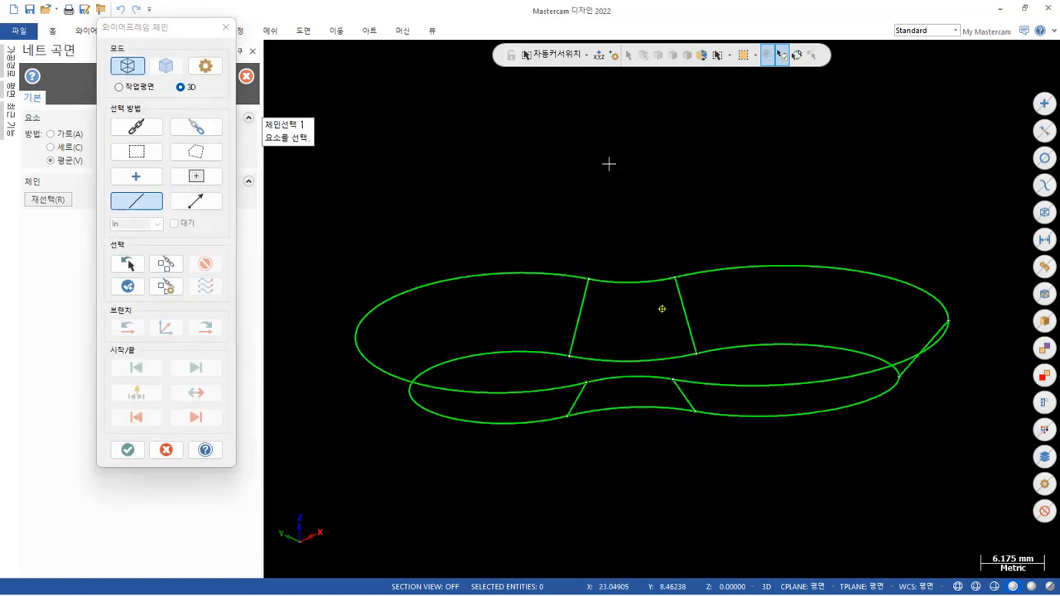
Restart the chaining and chain all five arcs of the upper outline in one direction, beginning at the +Y waist.
mouse_move(609, 164)
middle_mouse_down()
mouse_move(604, 184)
mouse_move(637, 173)
mouse_move(627, 163)
middle_mouse_up()
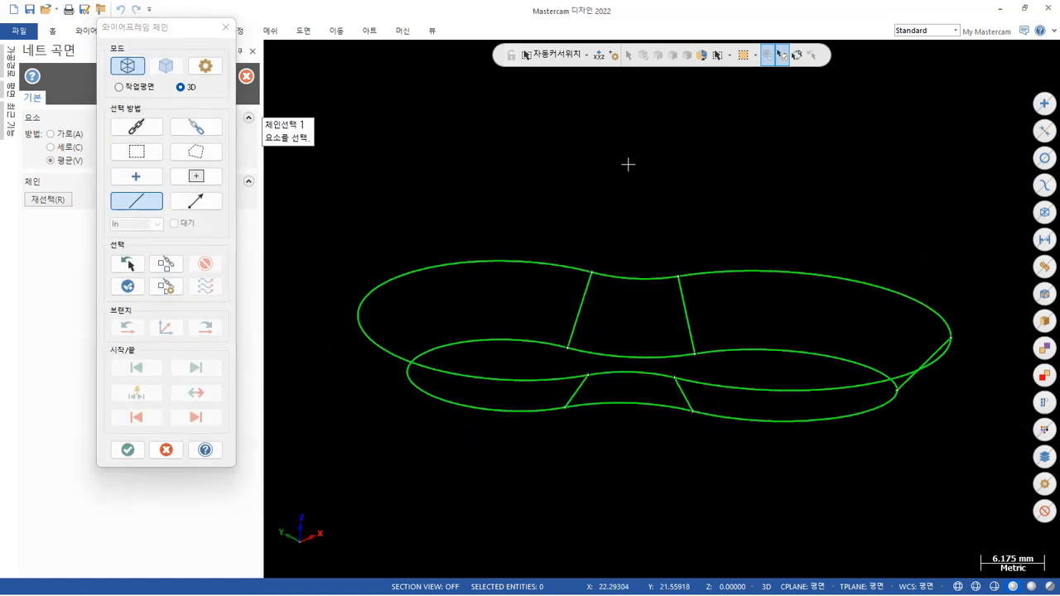
left_click(620, 279)
left_click(749, 270)
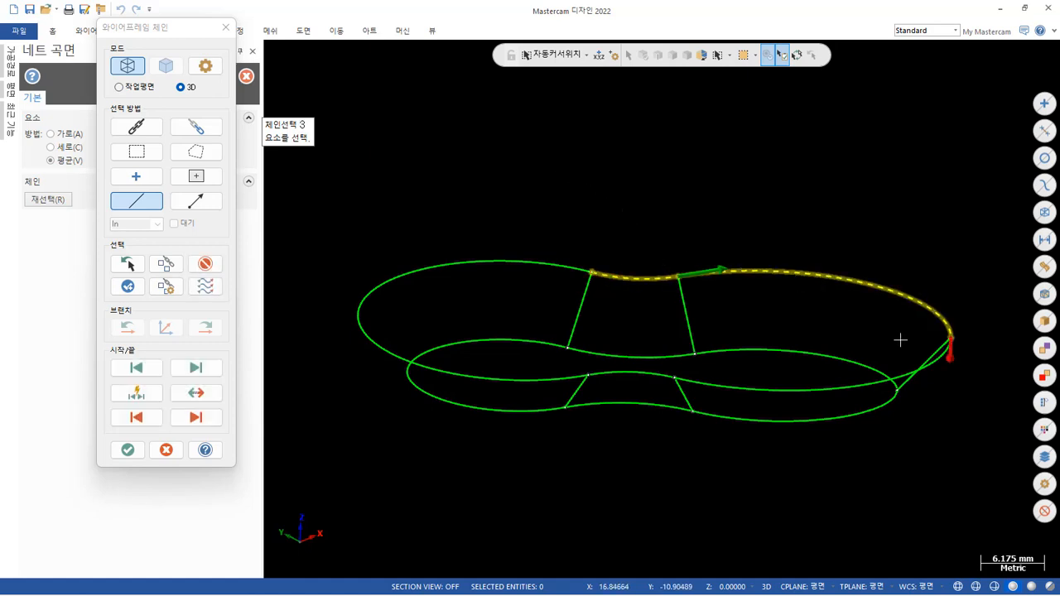
left_click(929, 367)
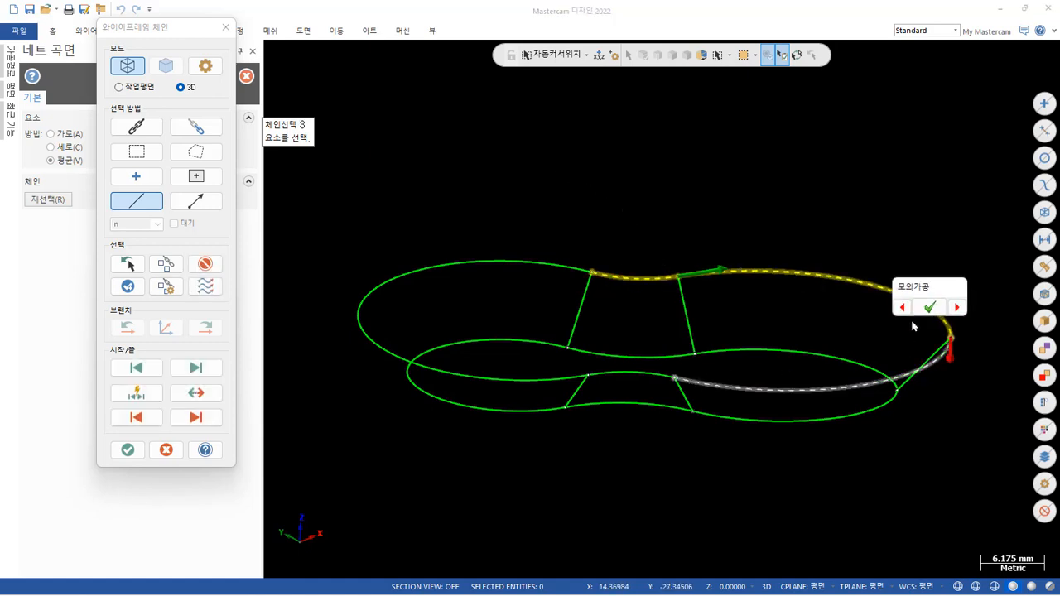
left_click(930, 308)
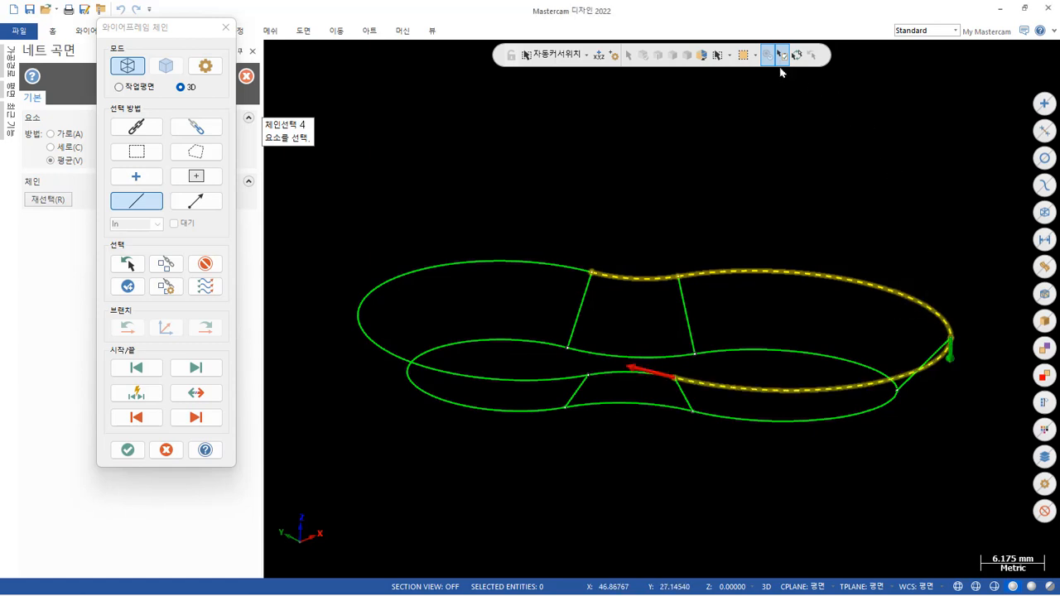
left_click(636, 374)
left_click(532, 381)
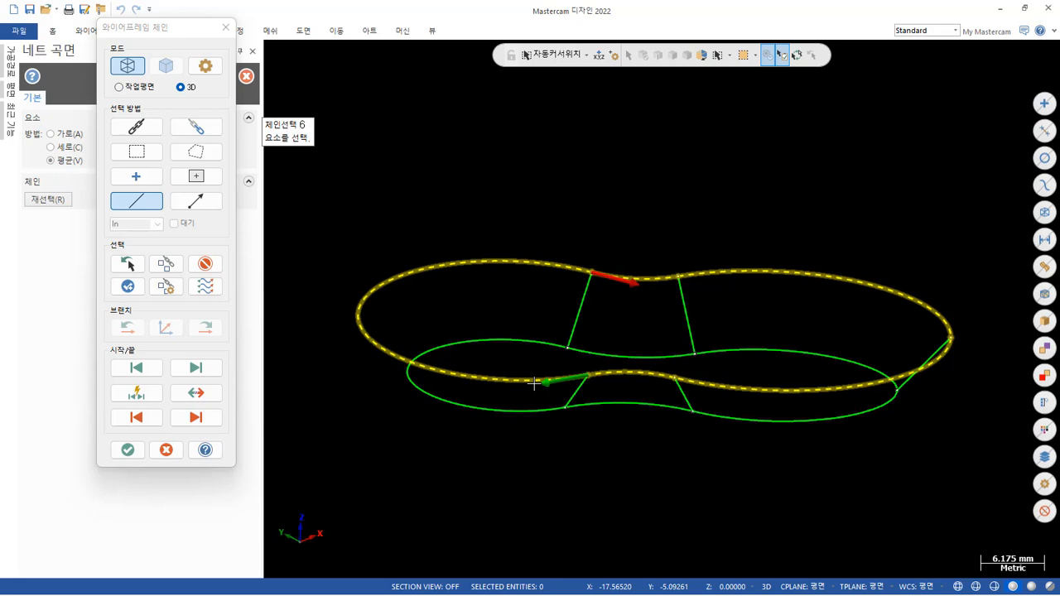
Chain the five lower outline arcs from the +Y waist, reversing the -Y-side arc of the +X lobe to match the others.
left_click(579, 352)
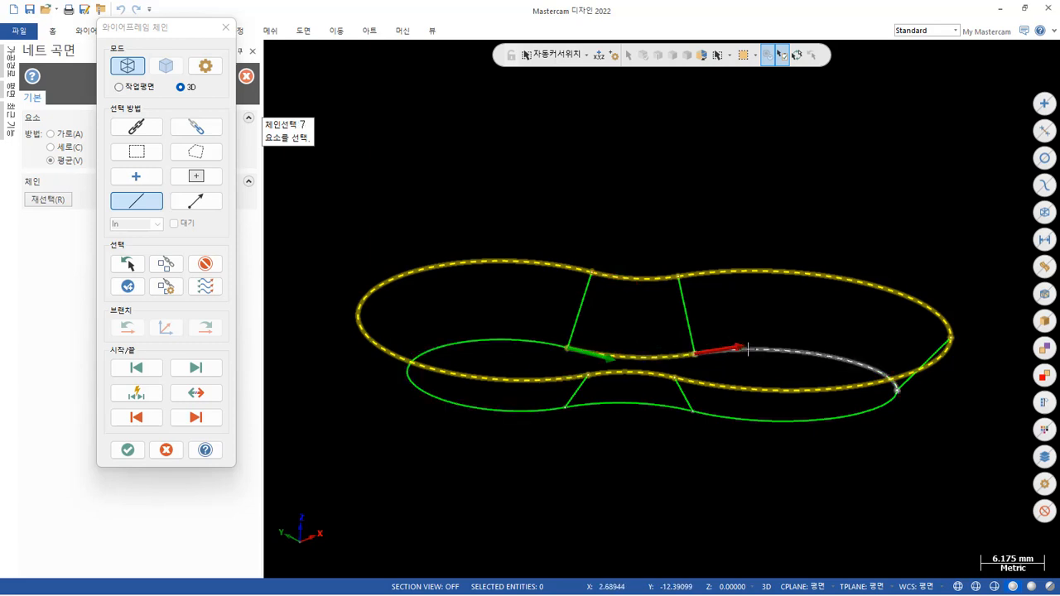
left_click(795, 419)
left_click(862, 418)
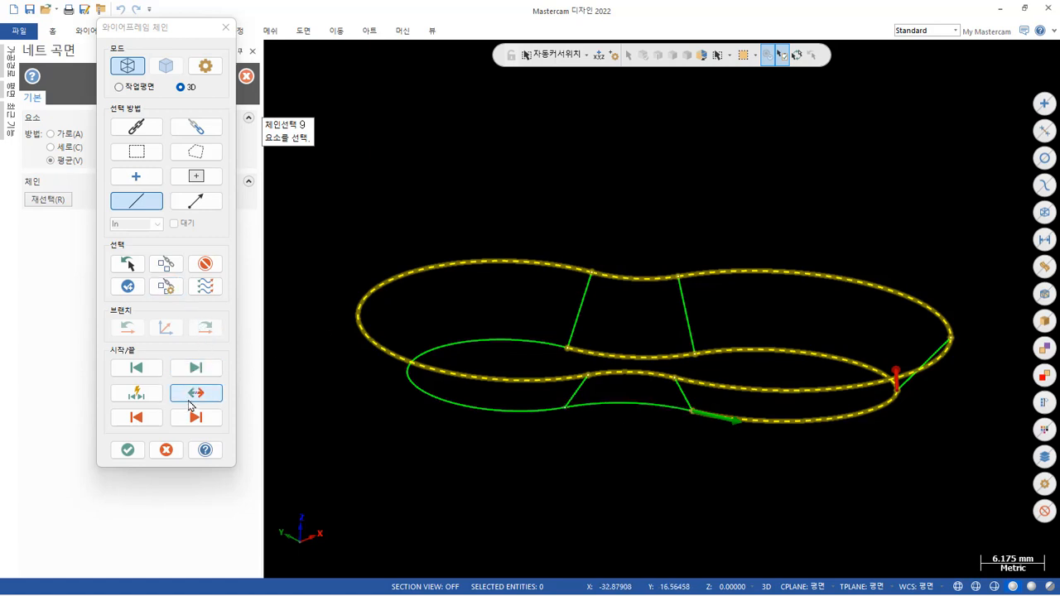
left_click(197, 395)
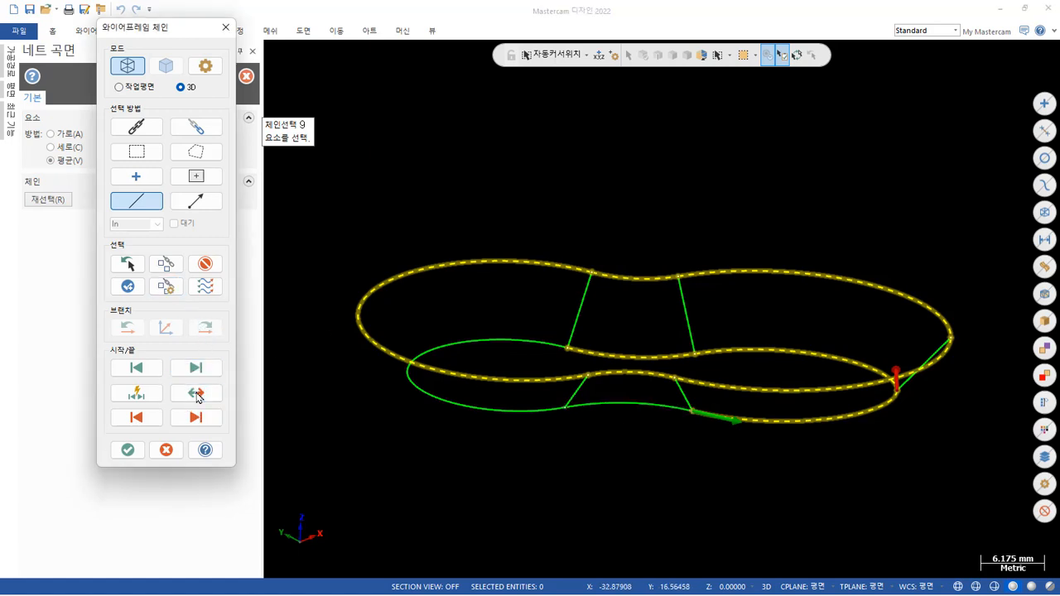
left_click(653, 414)
left_click(522, 415)
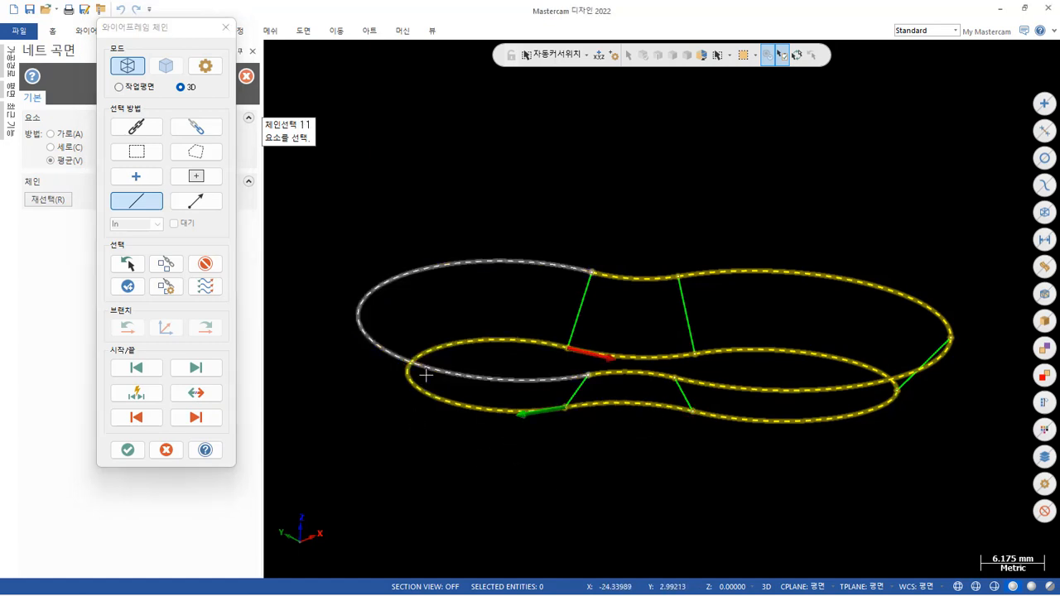
Chain the five connecting lines in order from the +Y waist, each directed from the upper to the lower outline.
left_click(586, 288)
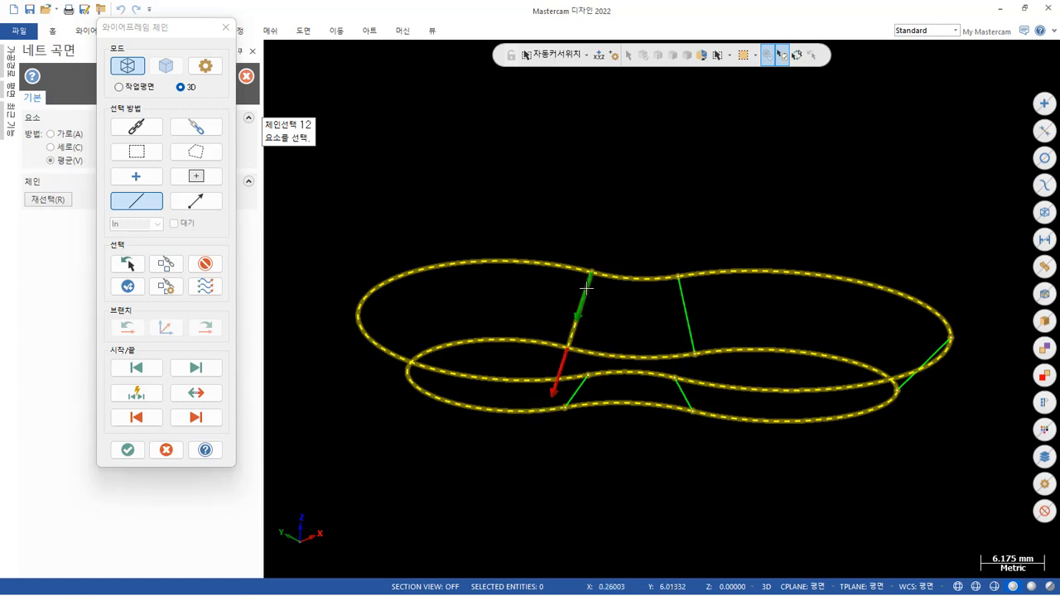
left_click(681, 292)
left_click(936, 342)
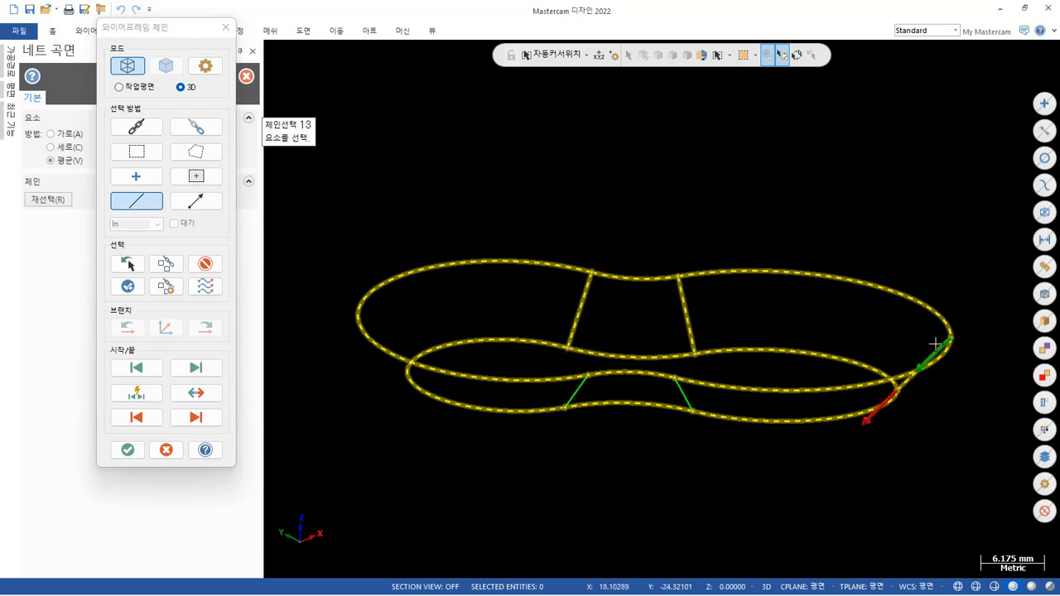
left_click(677, 387)
left_click(676, 329)
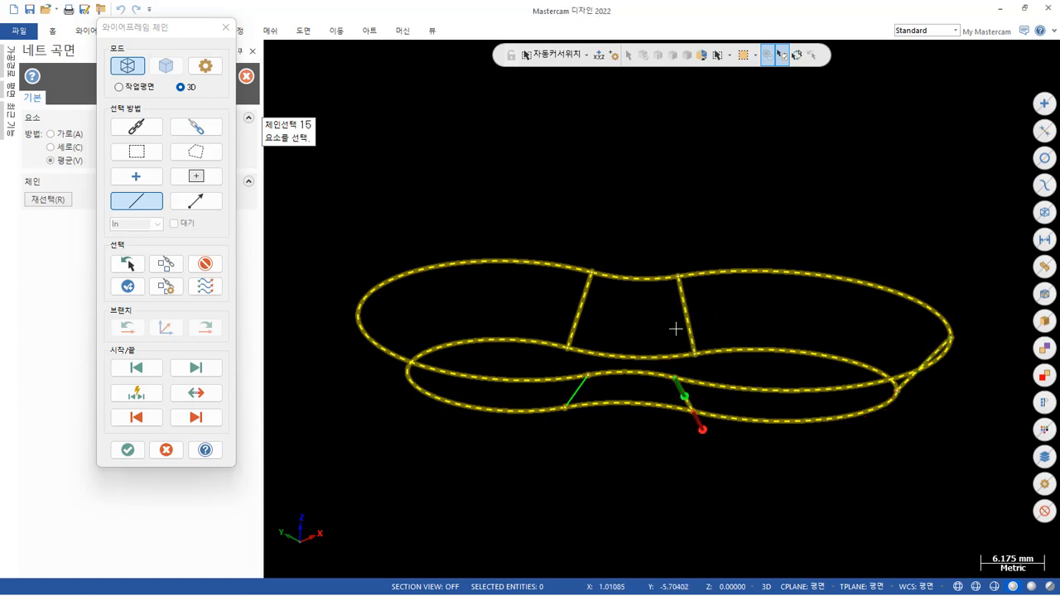
scroll(585, 384, "up", 4)
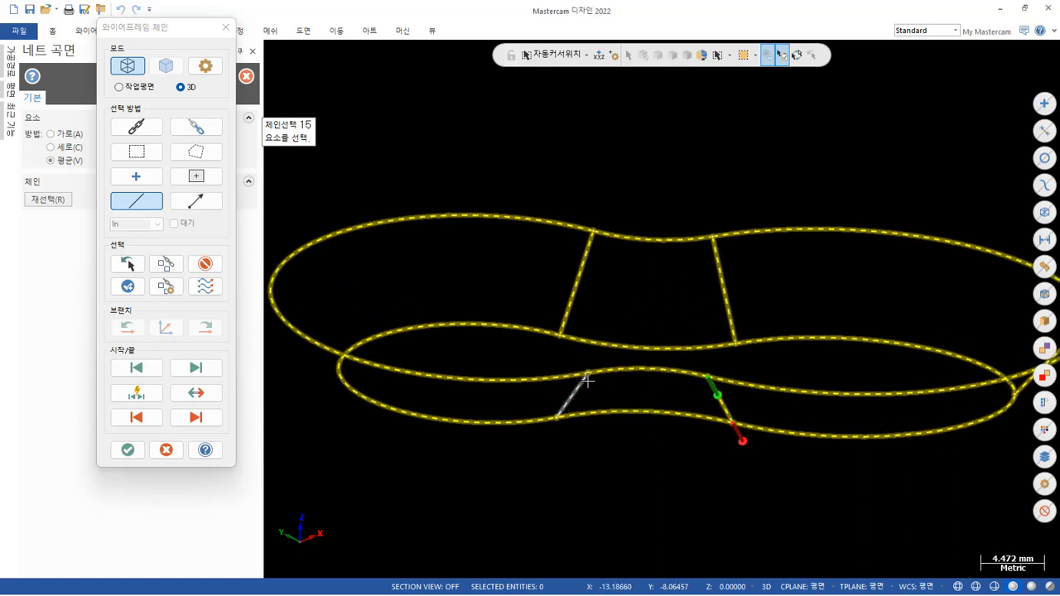
left_click(579, 386)
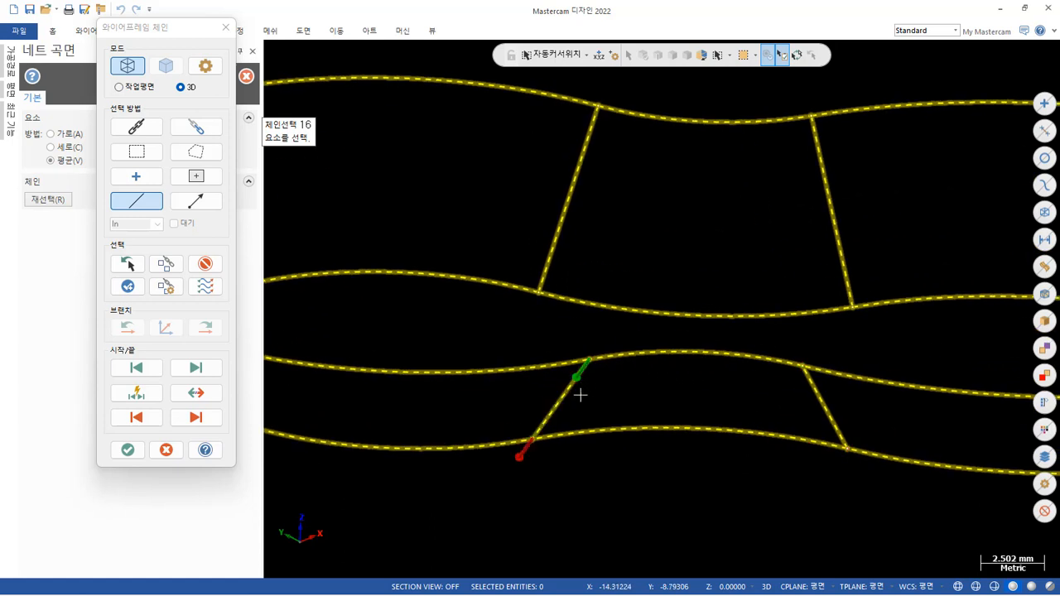
Add the starting +Y-waist connecting line again to close the section loop and try to create the net surface.
scroll(694, 488, "down", 2)
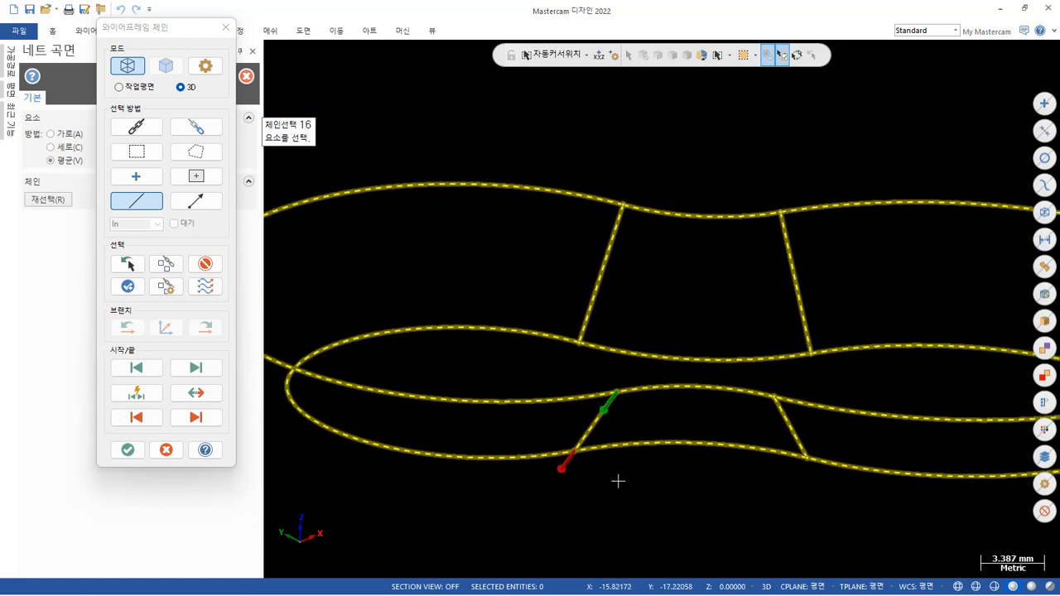
left_click(618, 226)
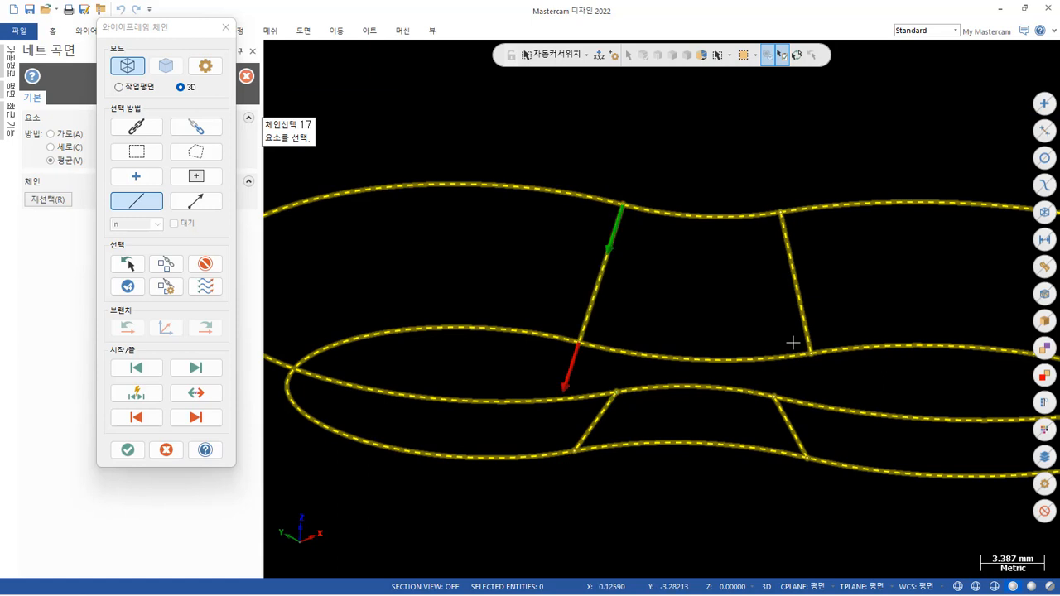
left_click(128, 449)
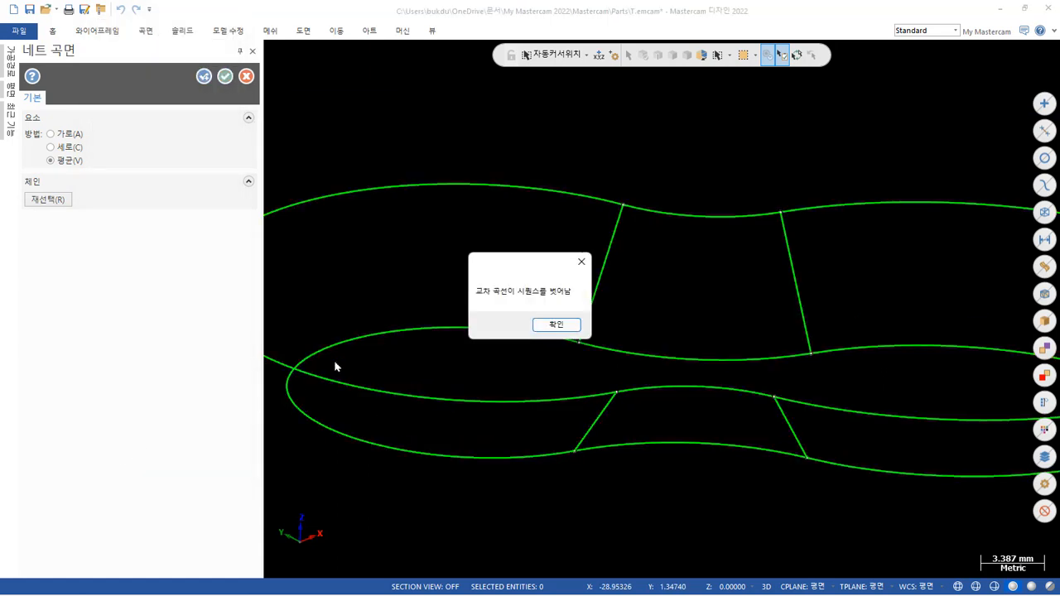
left_click(568, 326)
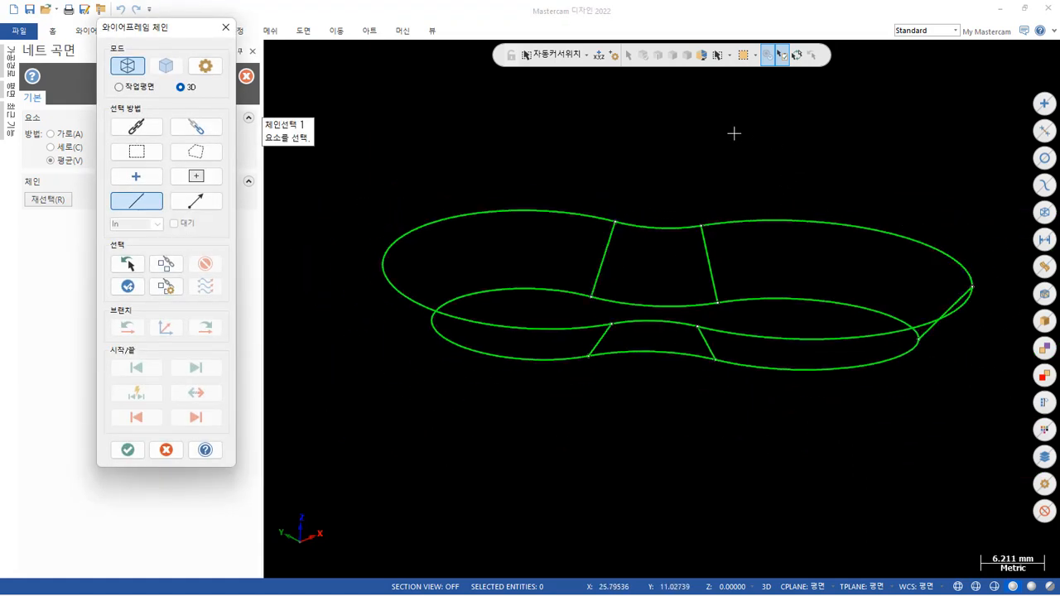
Chain four upper outline arcs from the +Y waist around the +X lobe to the -Y waist, leaving out the -X lobe arc.
middle_click_drag(734, 132, 656, 194)
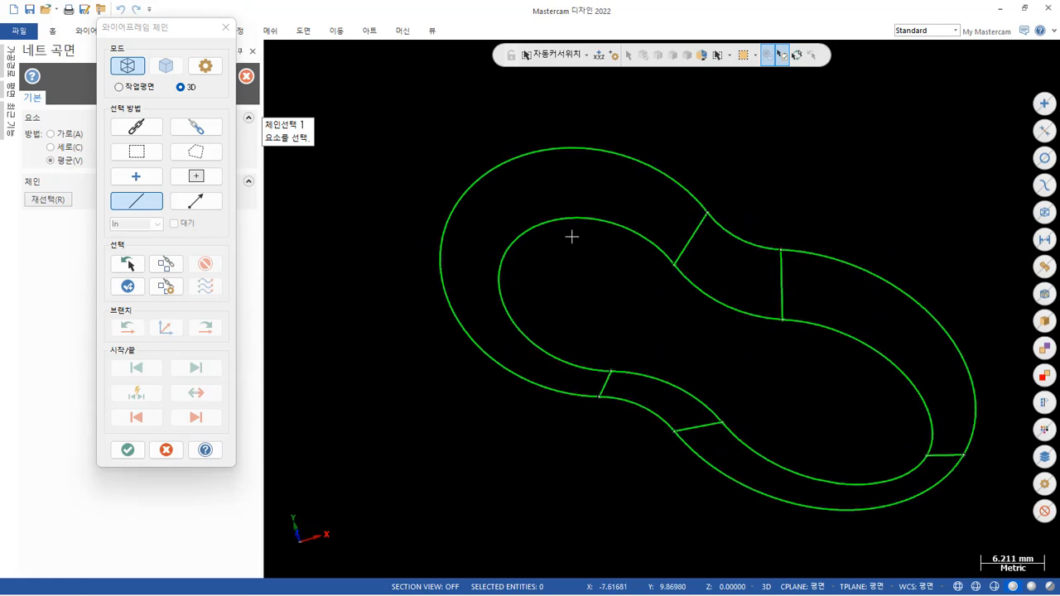
scroll(572, 237, "down", 2)
scroll(770, 248, "up", 2)
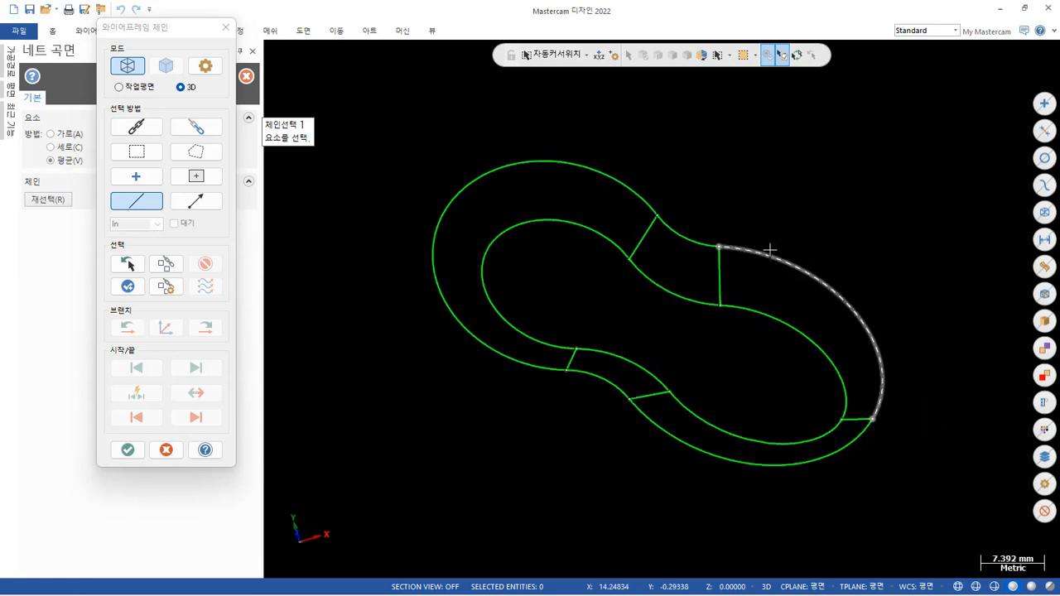
left_click(663, 229)
left_click(781, 265)
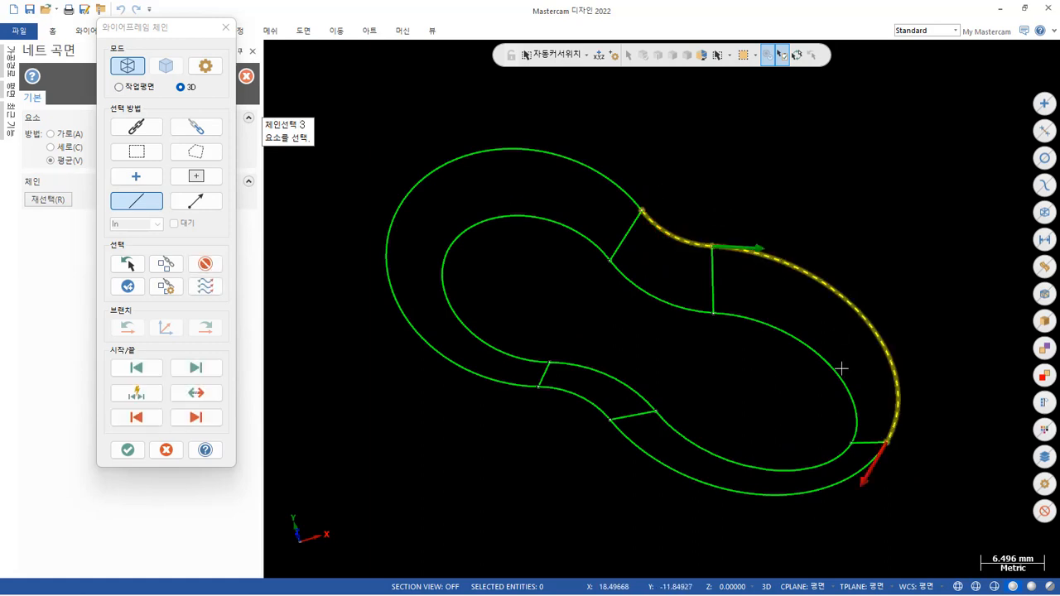
left_click(863, 464)
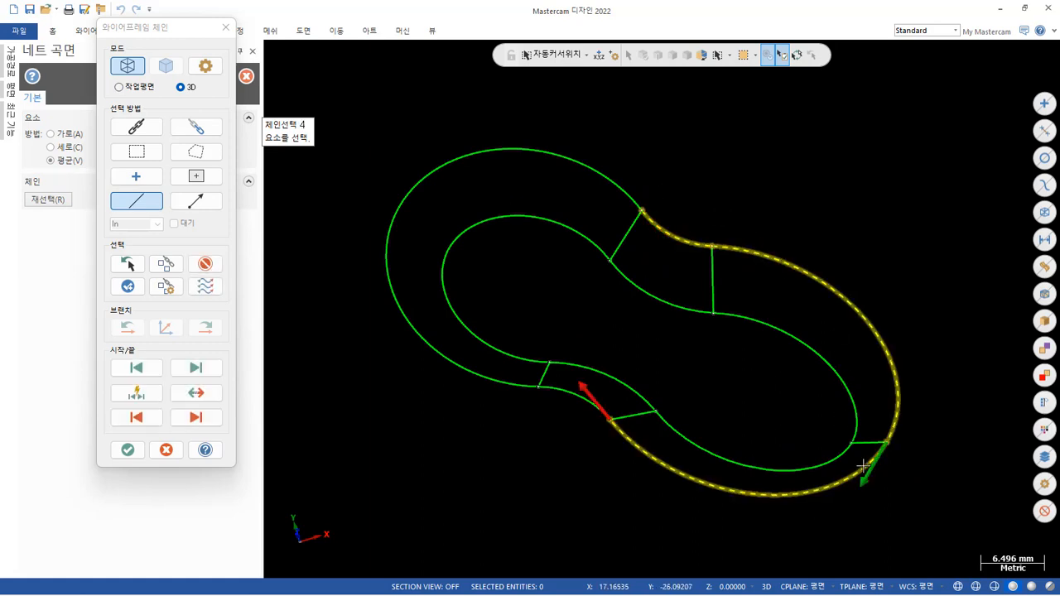
left_click(590, 417)
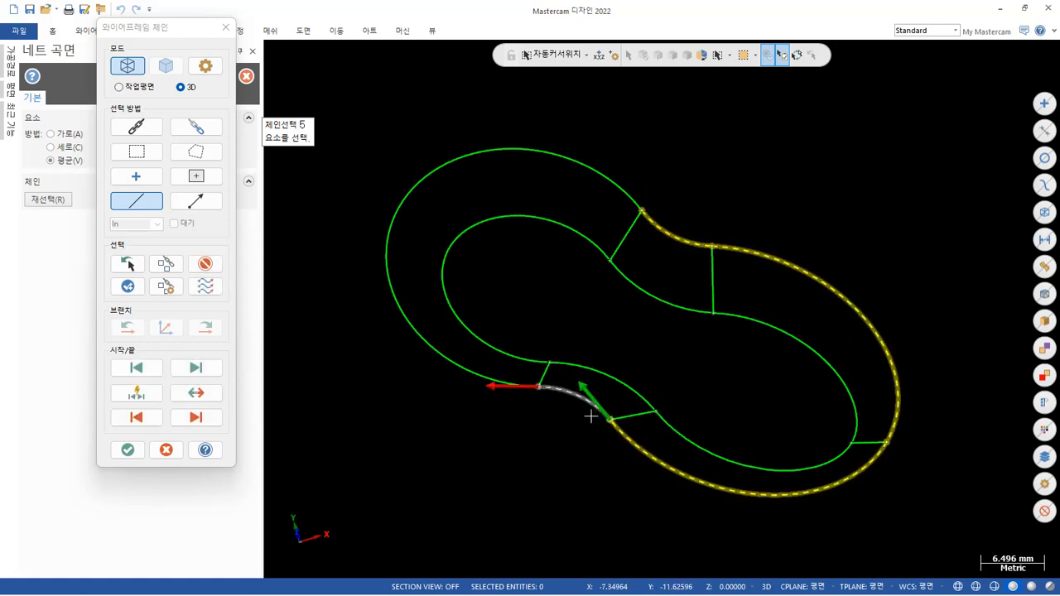
Chain the four matching lower outline arcs from the +Y waist around the +X lobe to the -Y waist.
left_click(626, 274)
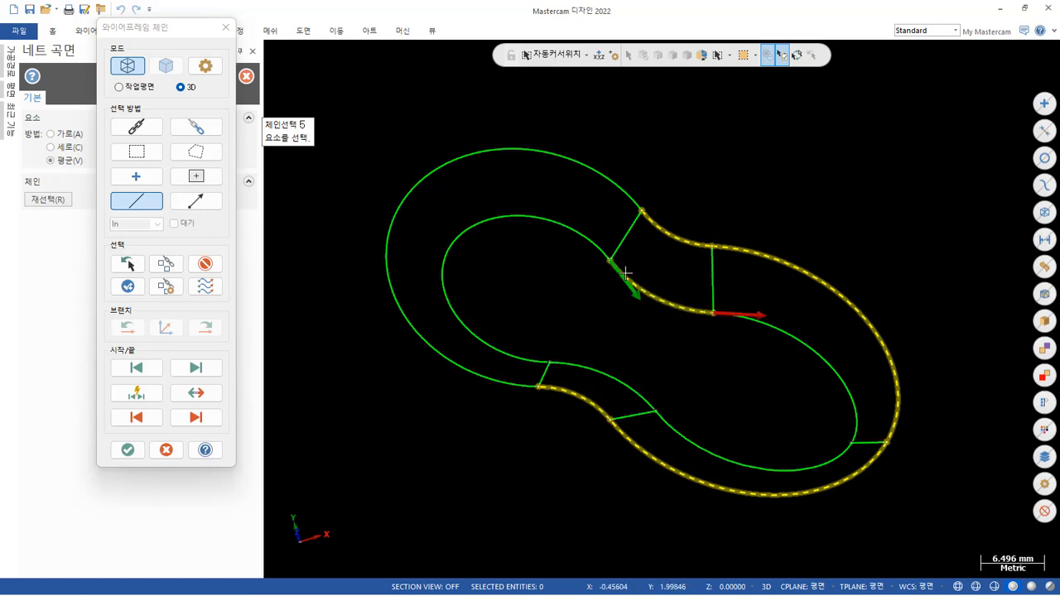
left_click(762, 330)
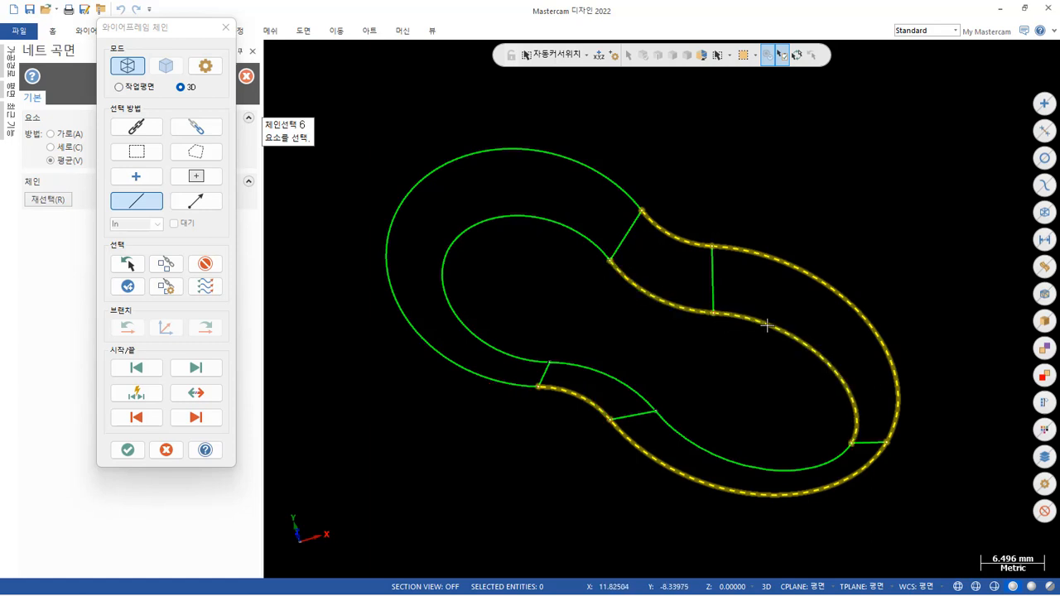
left_click(824, 469)
left_click(633, 396)
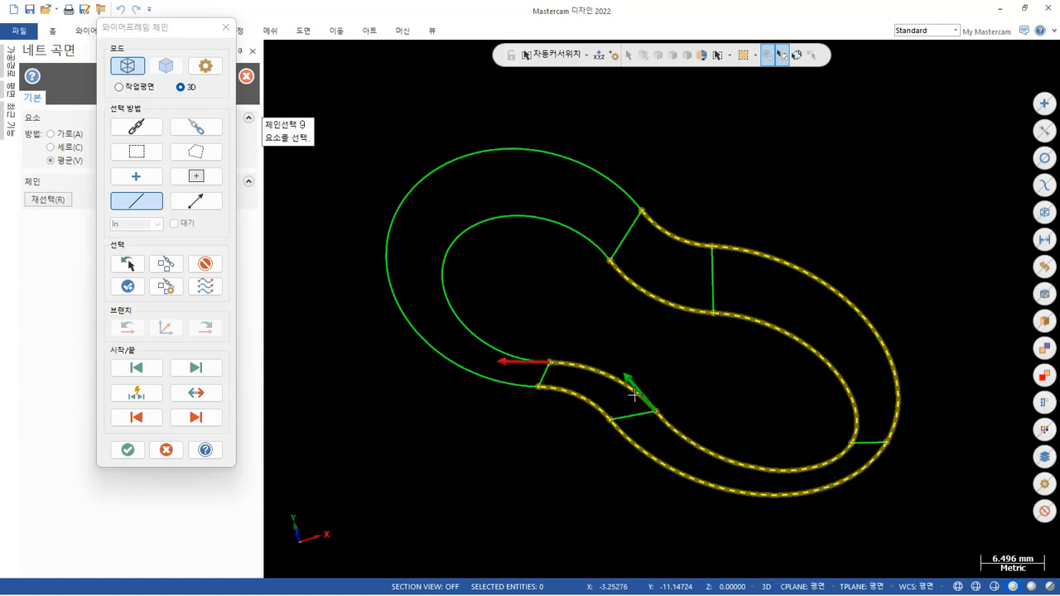
Chain the two +Y-waist connecting lines and the one on the +X lobe, each directed from the upper to the lower outline.
left_click(631, 214)
left_click(631, 156)
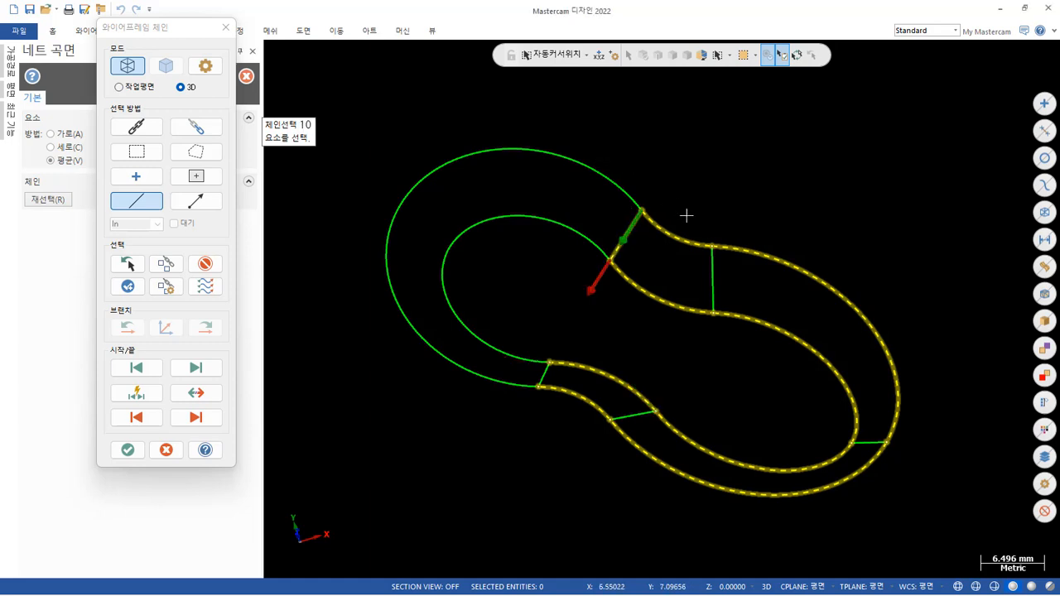
scroll(726, 276, "up", 3)
left_click(703, 253)
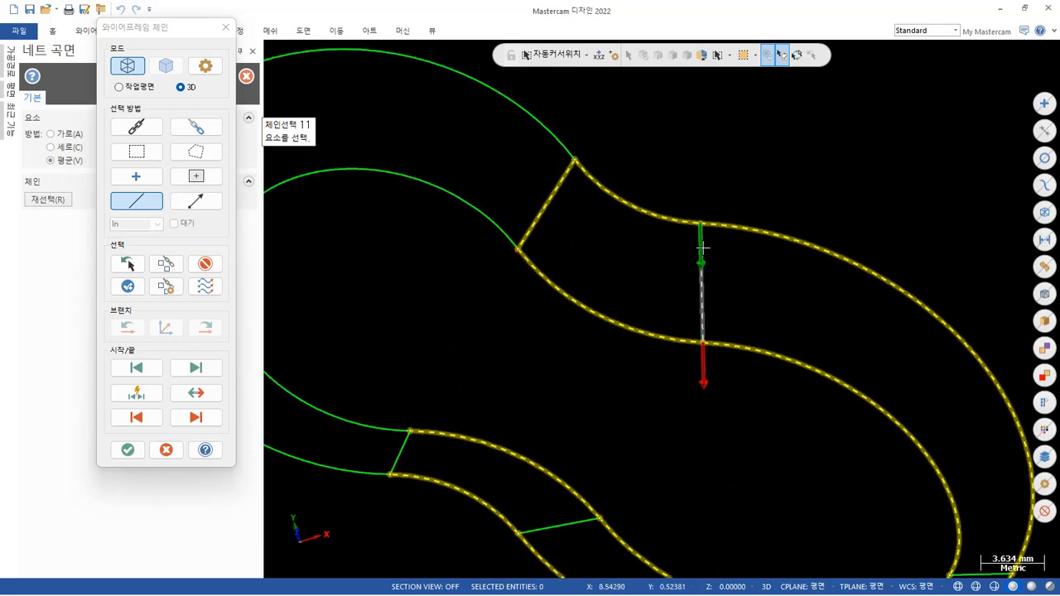
scroll(637, 184, "down", 3)
scroll(886, 541, "up", 5)
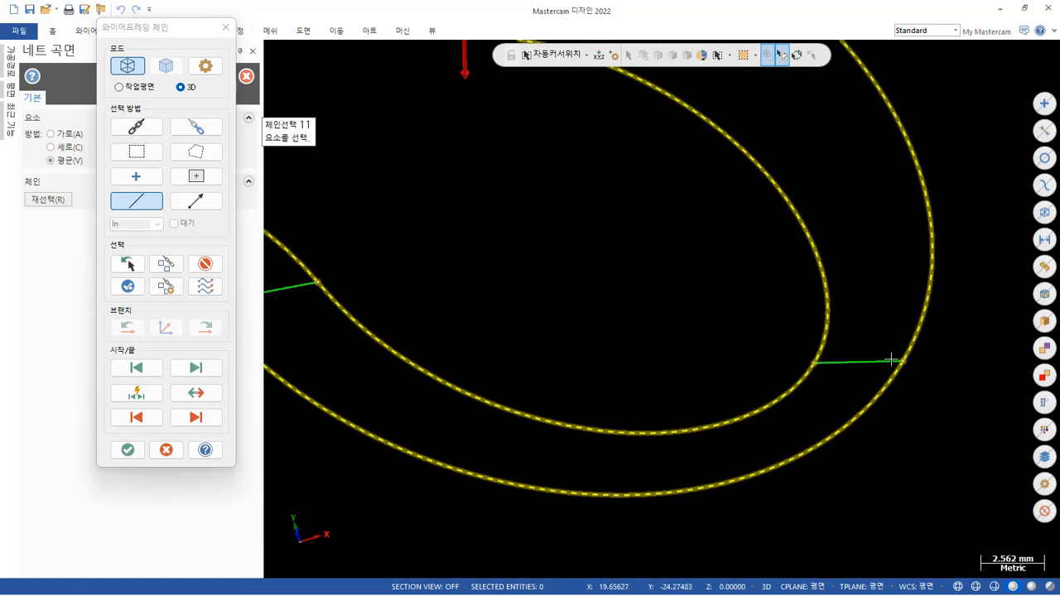
left_click(892, 360)
scroll(672, 422, "down", 3)
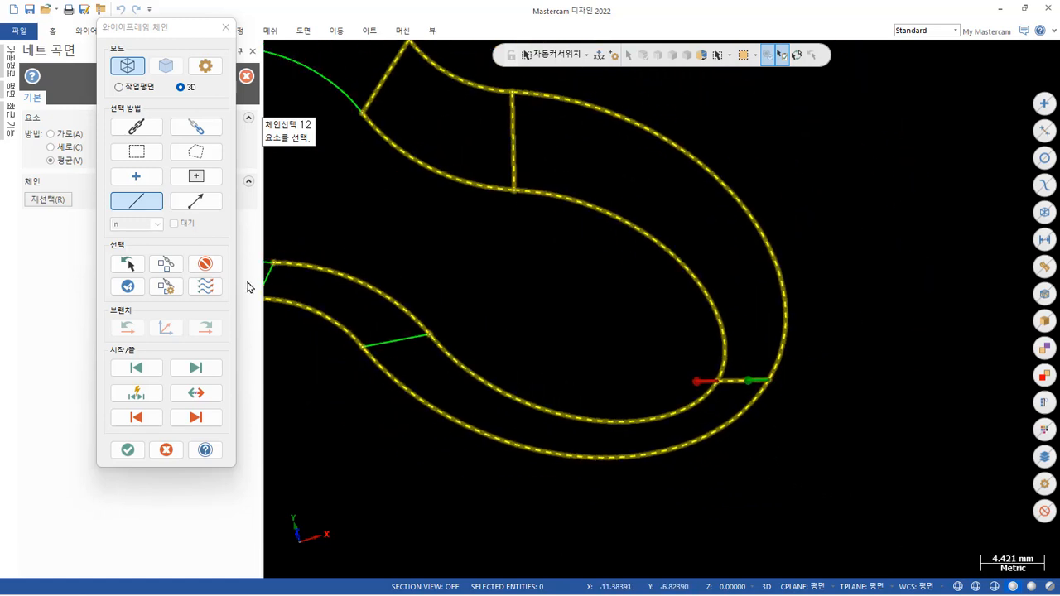
Chain the two -Y-waist connecting lines from the upper to the lower outline and try to create the net surface.
scroll(400, 388, "up", 2)
left_click(378, 333)
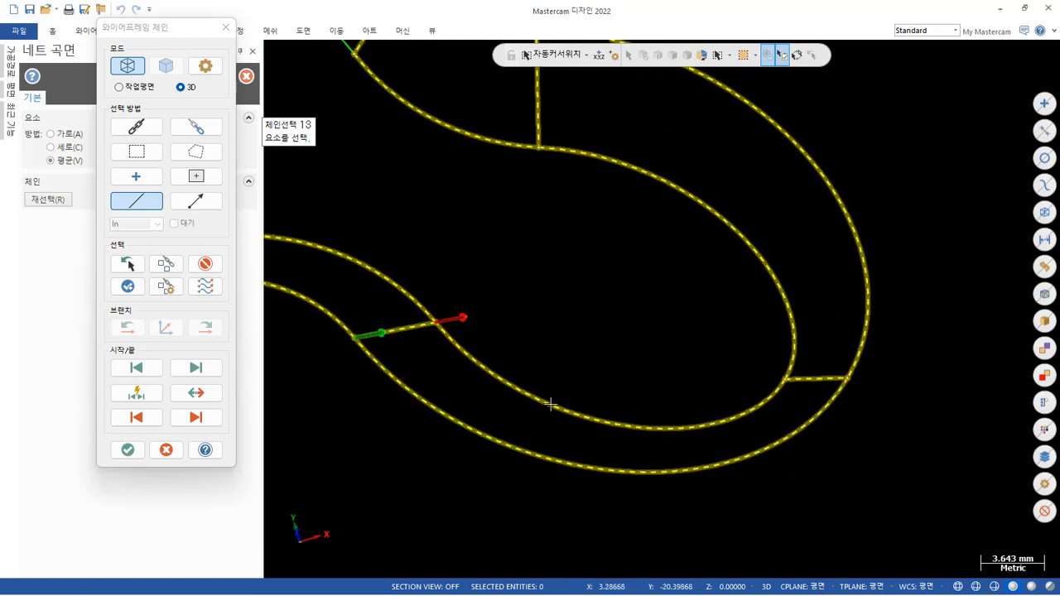
scroll(613, 455, "down", 3)
scroll(639, 473, "down", 2)
scroll(274, 309, "up", 3)
scroll(356, 362, "up", 5)
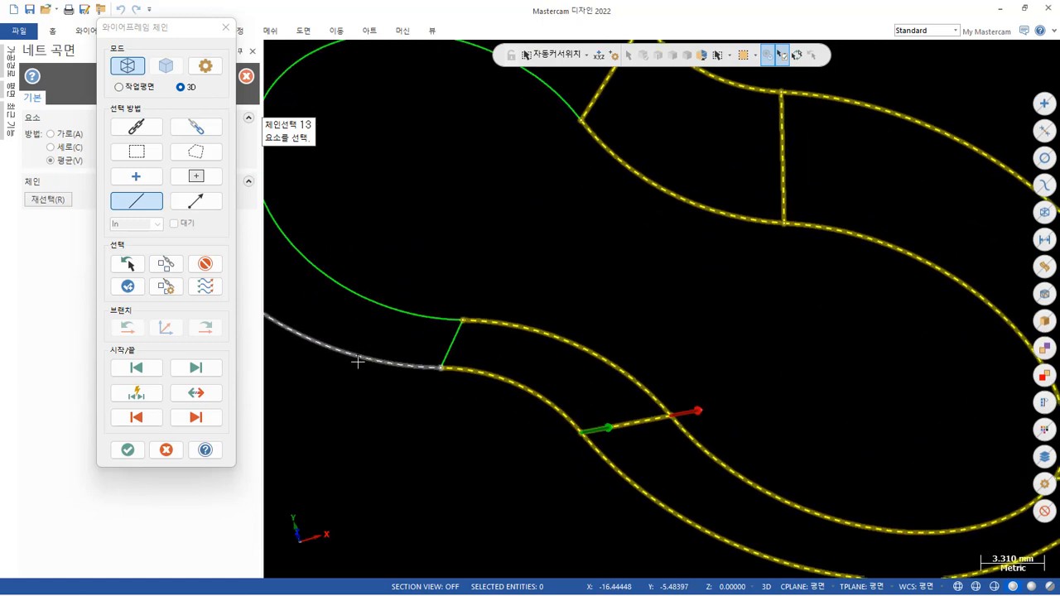
left_click(477, 345)
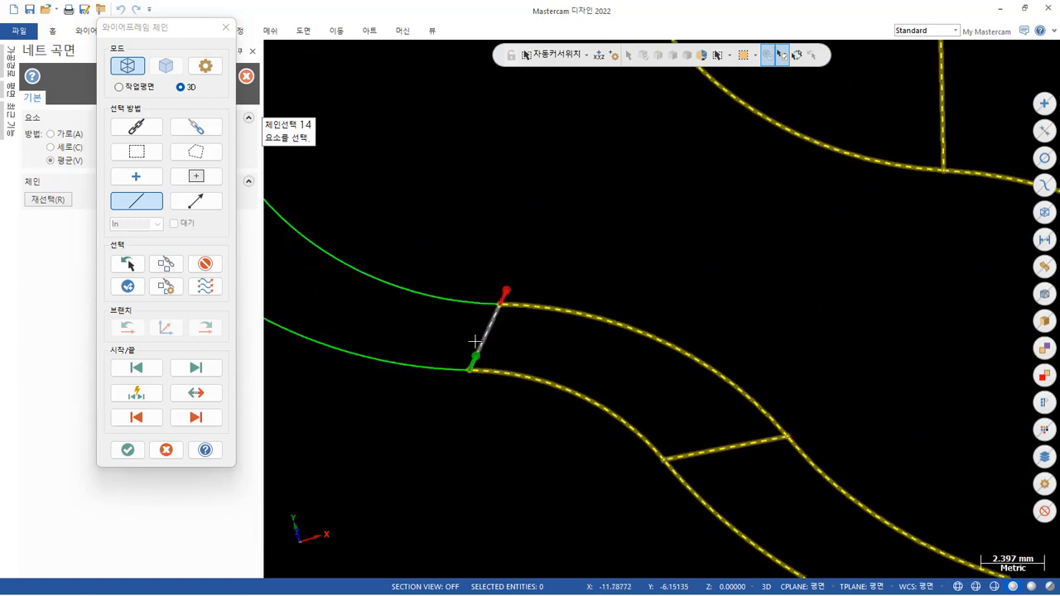
left_click(126, 452)
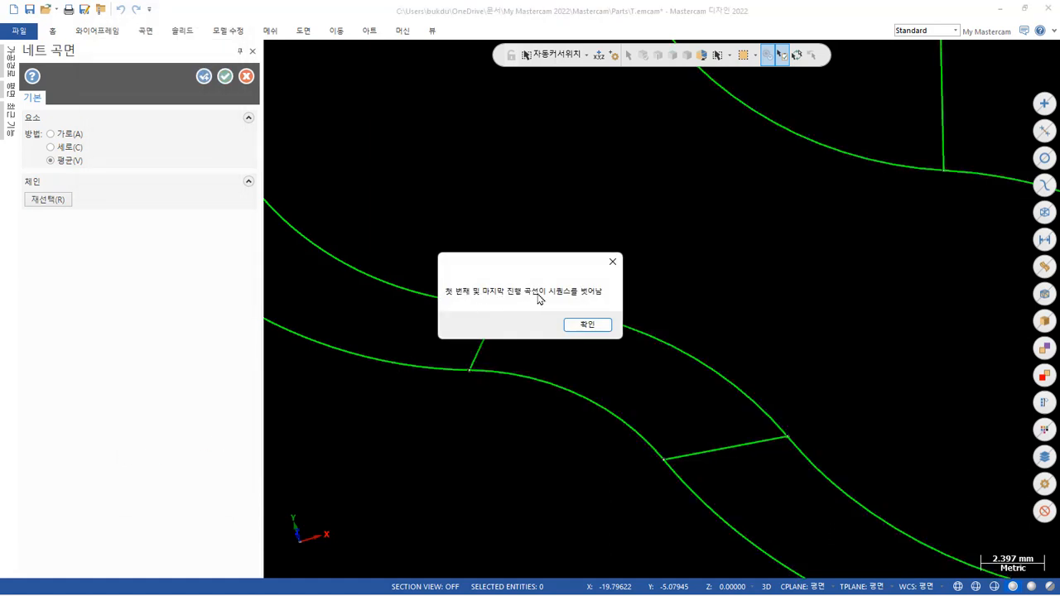
left_click(587, 325)
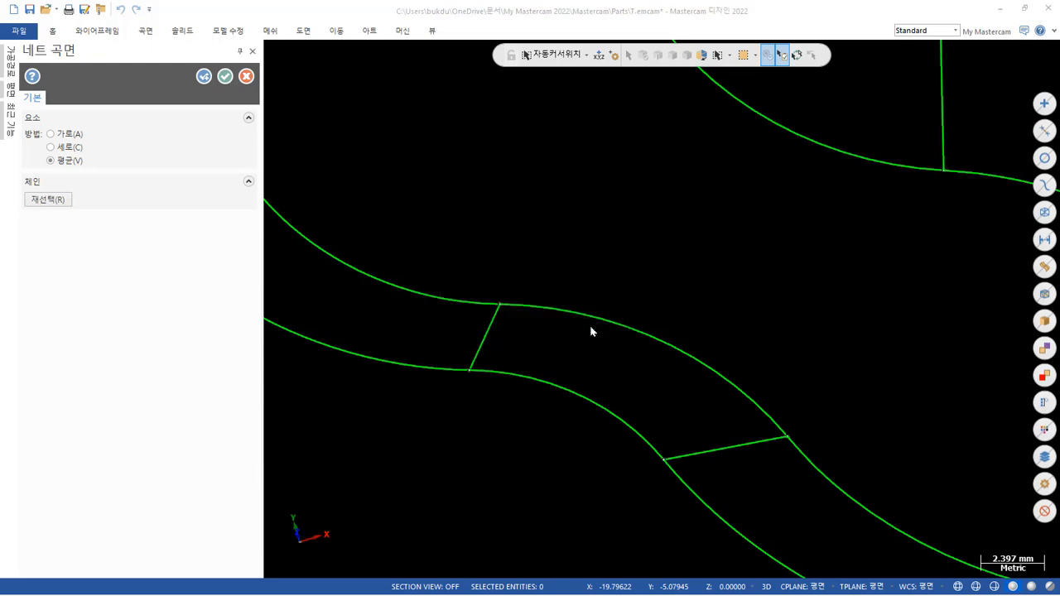
Create a net surface by window-chaining the +X lobe and both waists, with the search point at the +Y waist's lower outline.
scroll(545, 353, "down", 5)
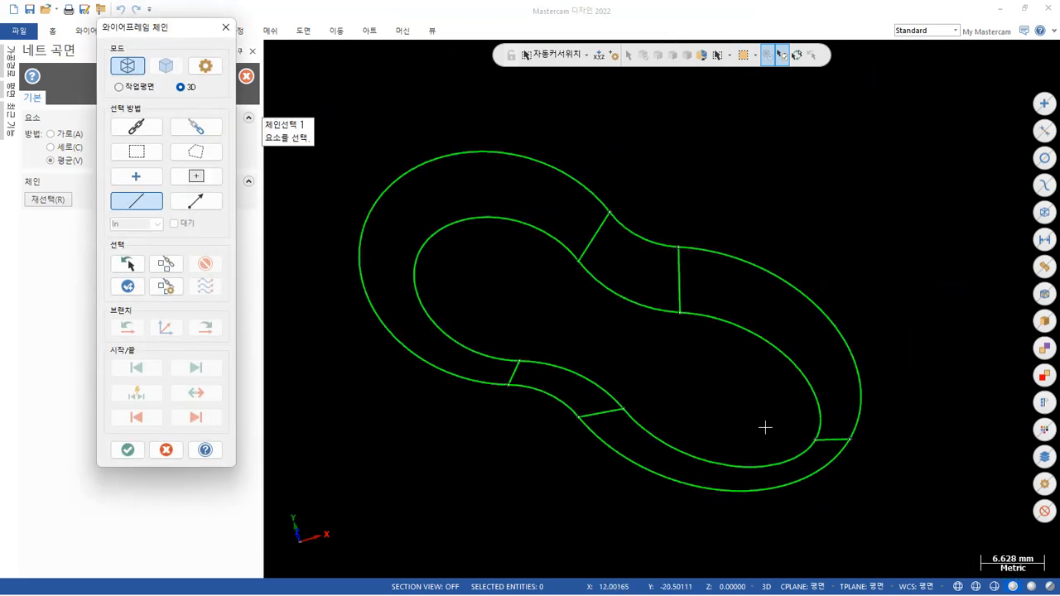
middle_click_drag(764, 427, 903, 387)
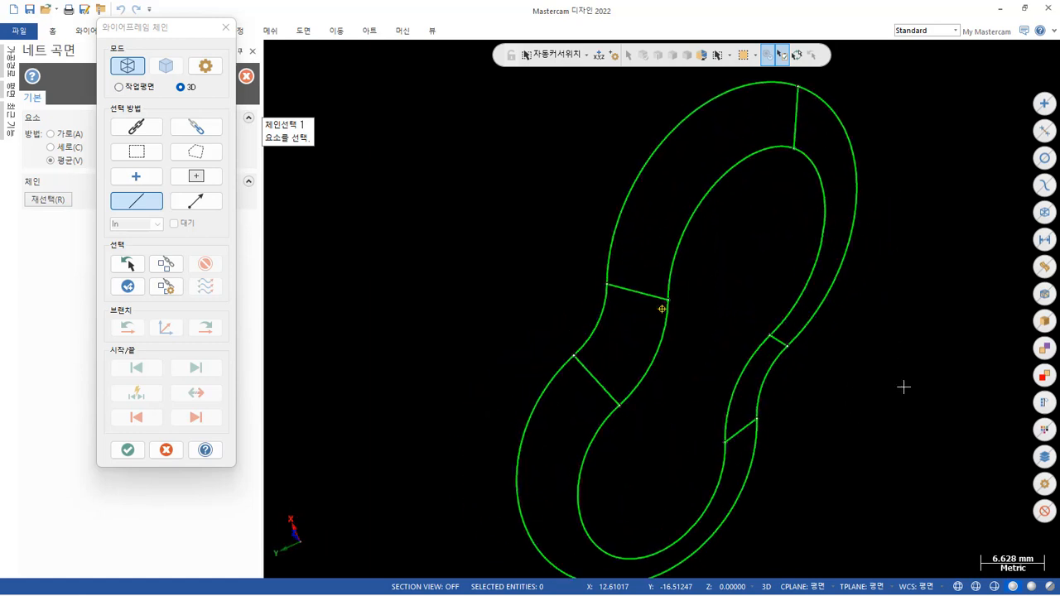
scroll(563, 234, "down", 2)
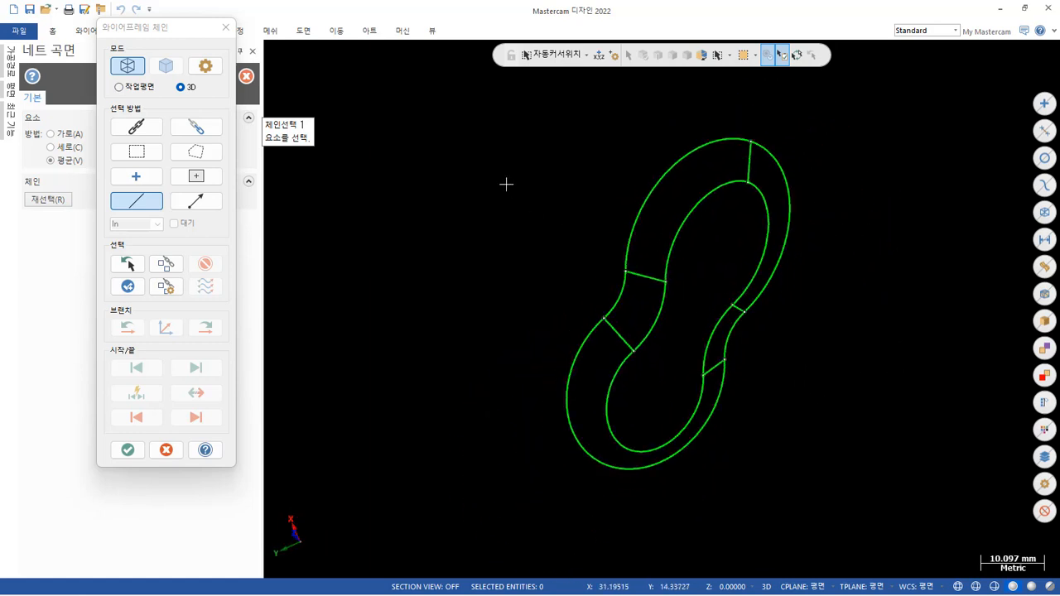
middle_click_drag(471, 199, 522, 236)
left_click(143, 154)
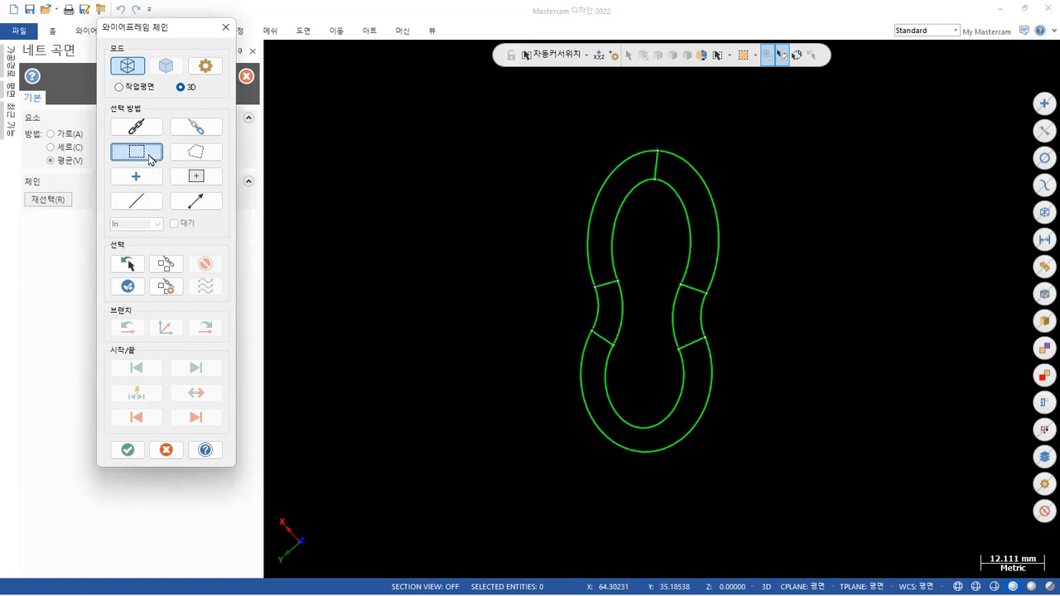
left_click_drag(538, 111, 797, 365)
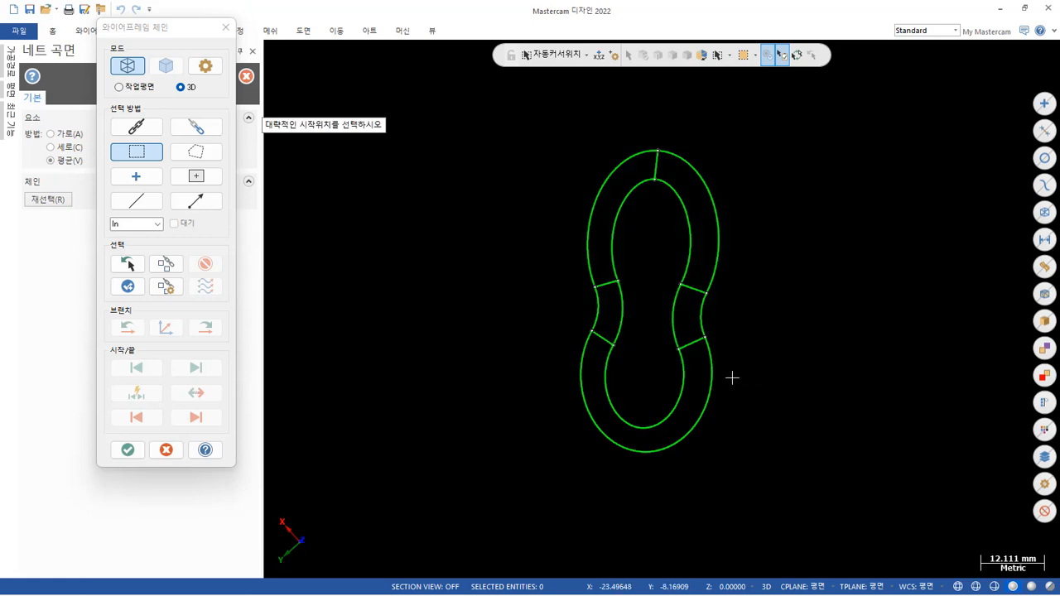
left_click(619, 350)
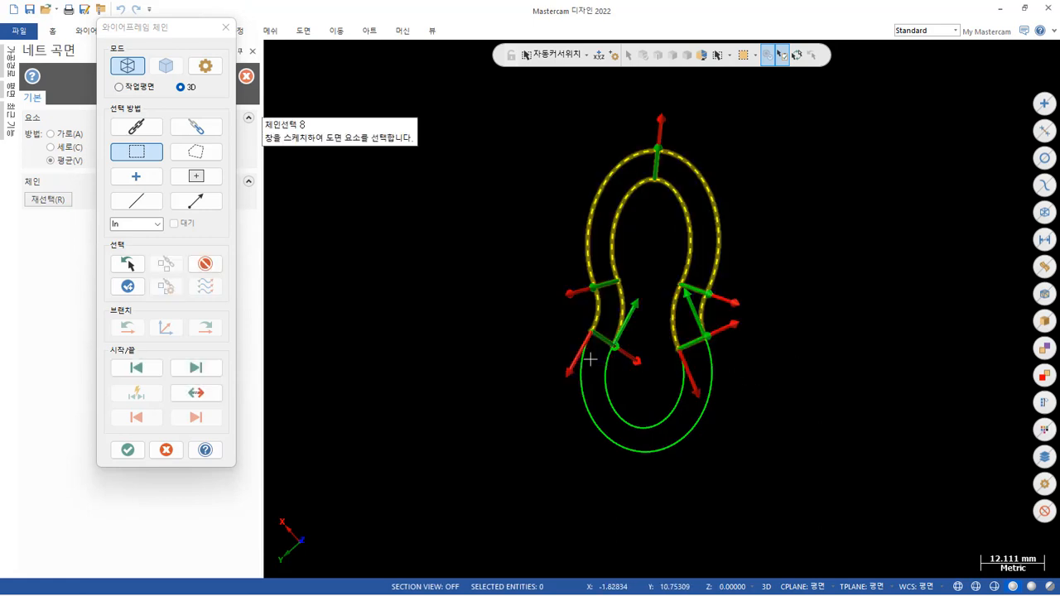
left_click(128, 449)
Examine the net surface's shape and shading around the +X lobe, especially at its end connecting line.
mouse_move(477, 380)
middle_mouse_down()
mouse_move(504, 334)
mouse_move(502, 301)
mouse_move(357, 300)
mouse_move(660, 274)
middle_mouse_up()
scroll(798, 179, "up", 8)
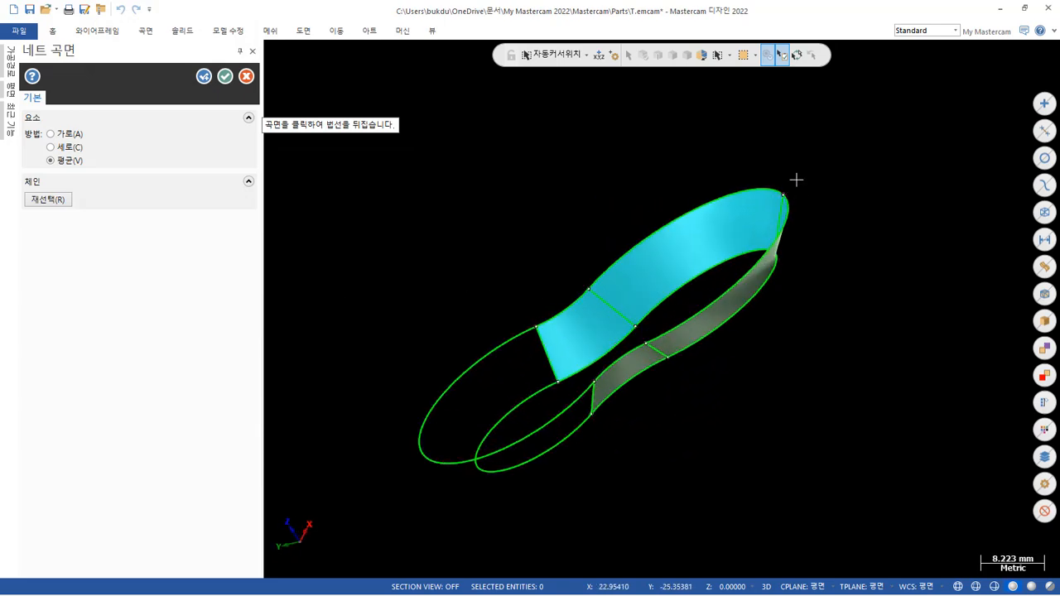
middle_click_drag(812, 272, 579, 183)
scroll(703, 261, "up", 3)
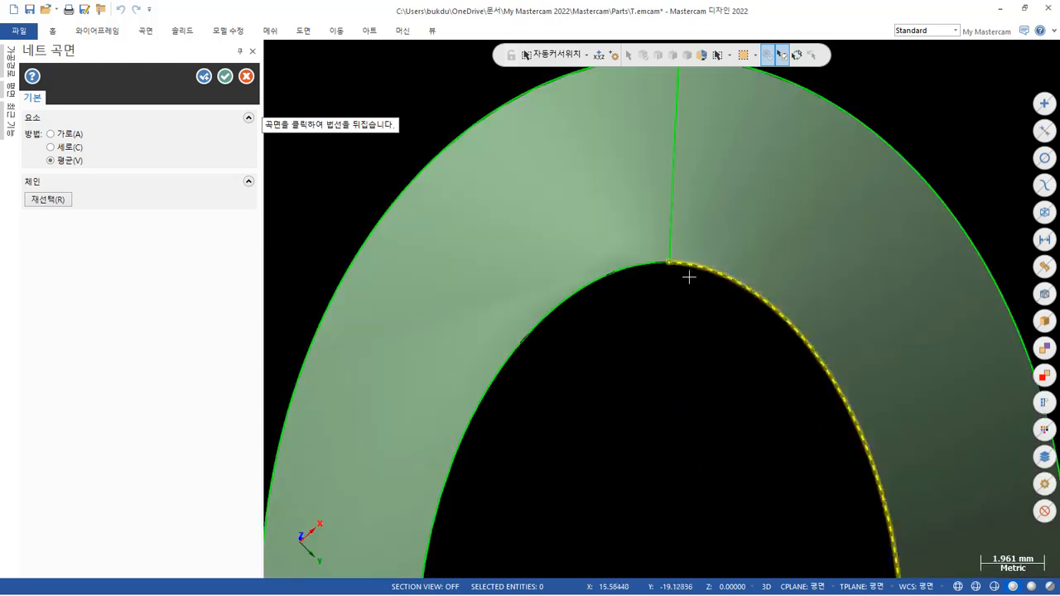
mouse_move(689, 277)
middle_mouse_down()
mouse_move(721, 308)
mouse_move(718, 390)
mouse_move(662, 75)
mouse_move(643, 107)
middle_mouse_up()
scroll(636, 161, "down", 3)
scroll(636, 162, "down", 5)
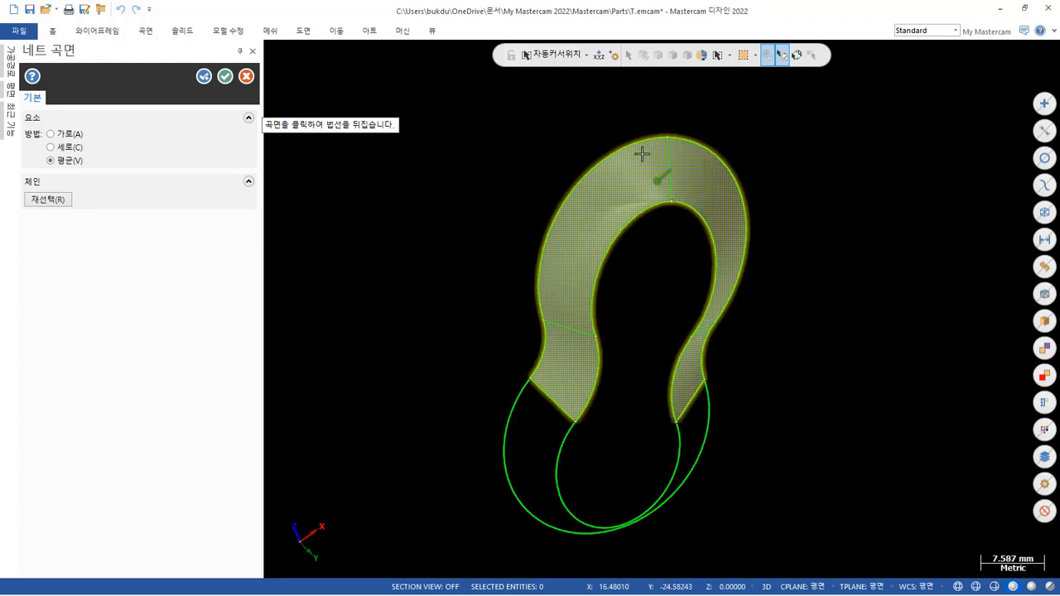
middle_click_drag(641, 151, 373, 179)
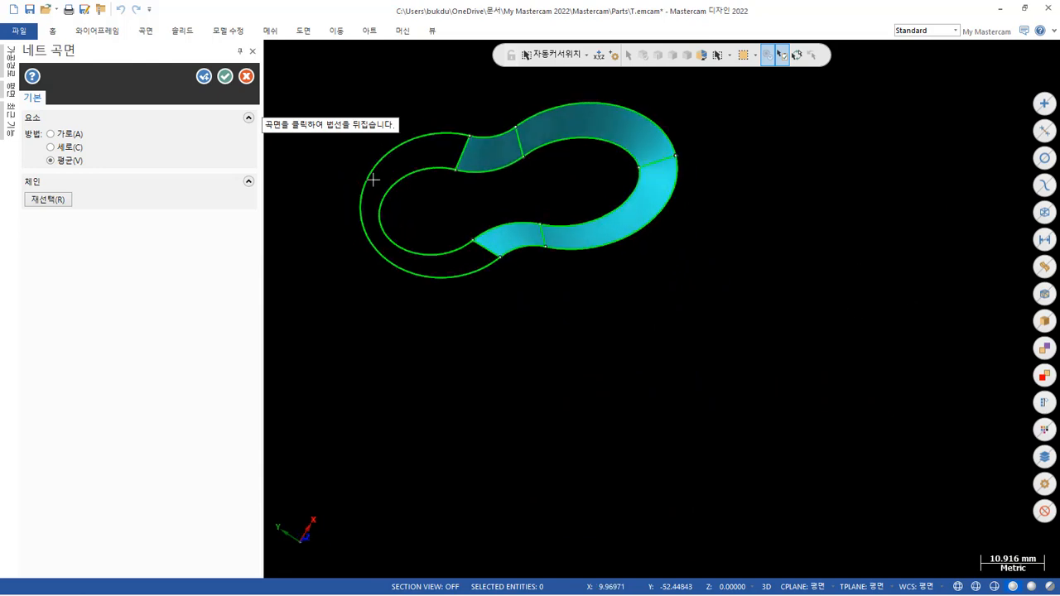
Reselect the chains by window around the -X lobe and both waists, starting from the +Y waist's lower outline, to create the net surface.
left_click(52, 203)
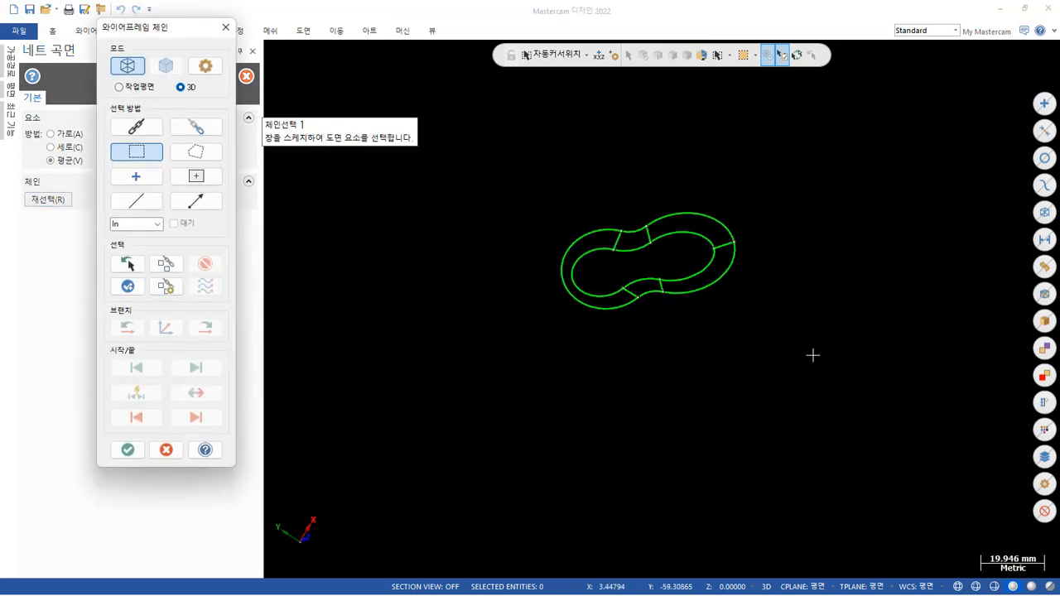
mouse_move(813, 355)
middle_mouse_down()
mouse_move(781, 337)
mouse_move(840, 289)
mouse_move(930, 384)
mouse_move(812, 484)
mouse_move(852, 390)
mouse_move(800, 392)
middle_mouse_up()
left_click_drag(727, 452, 528, 289)
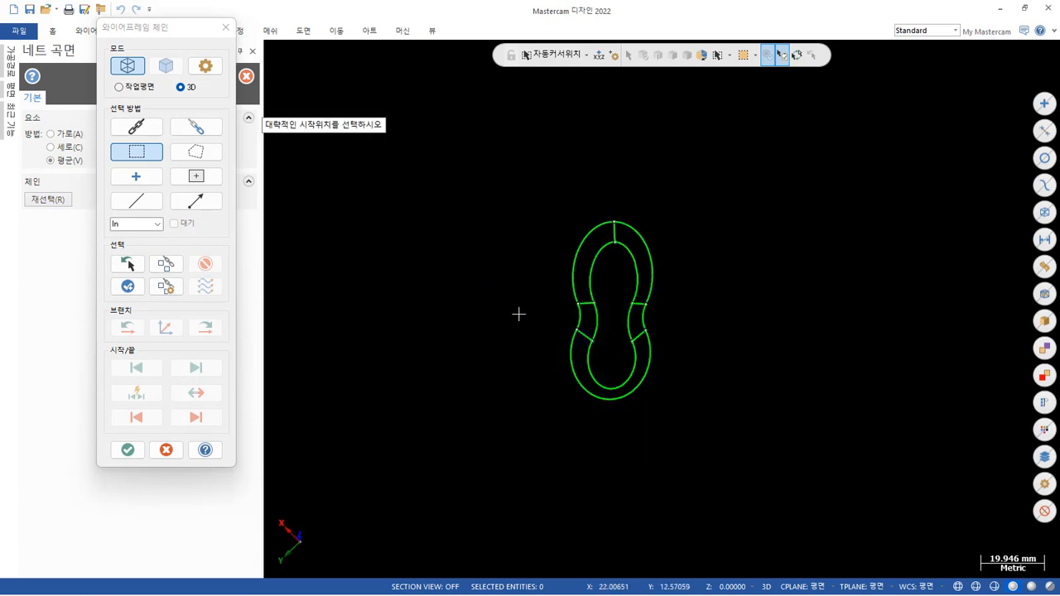
left_click(595, 305)
left_click(139, 455)
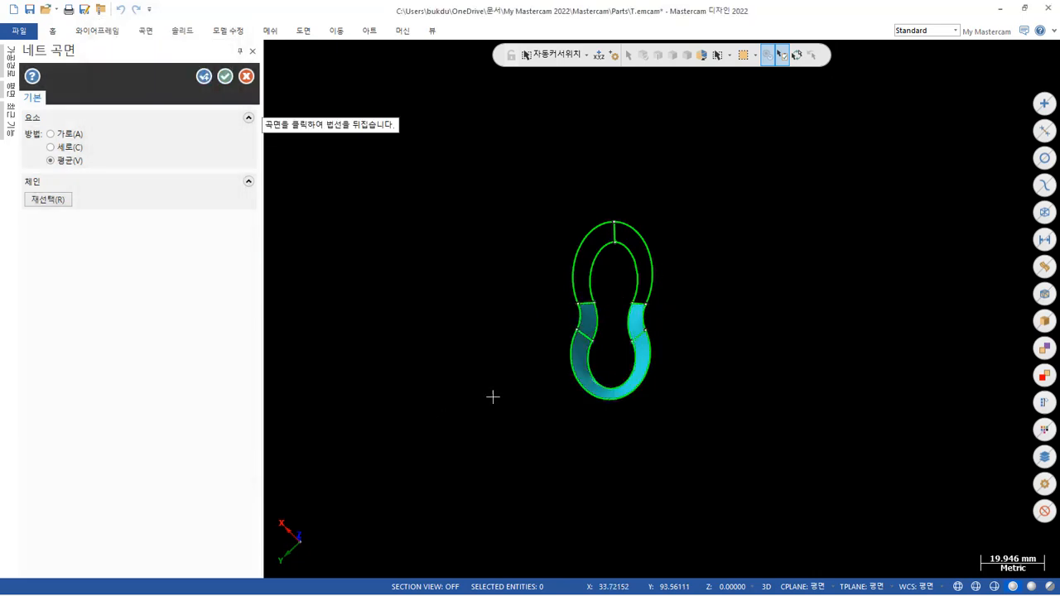
Examine the net surface's curvature and shading around the -X lobe from several directions.
scroll(612, 364, "up", 5)
mouse_move(623, 403)
middle_mouse_down()
mouse_move(682, 231)
mouse_move(726, 211)
mouse_move(697, 207)
middle_mouse_up()
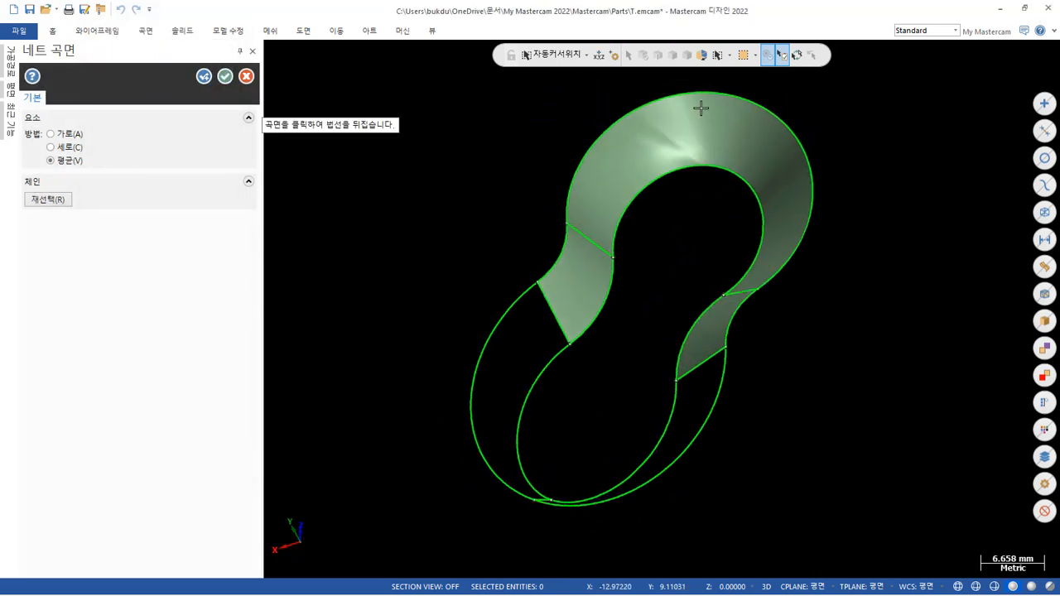
scroll(683, 132, "up", 4)
scroll(655, 180, "down", 4)
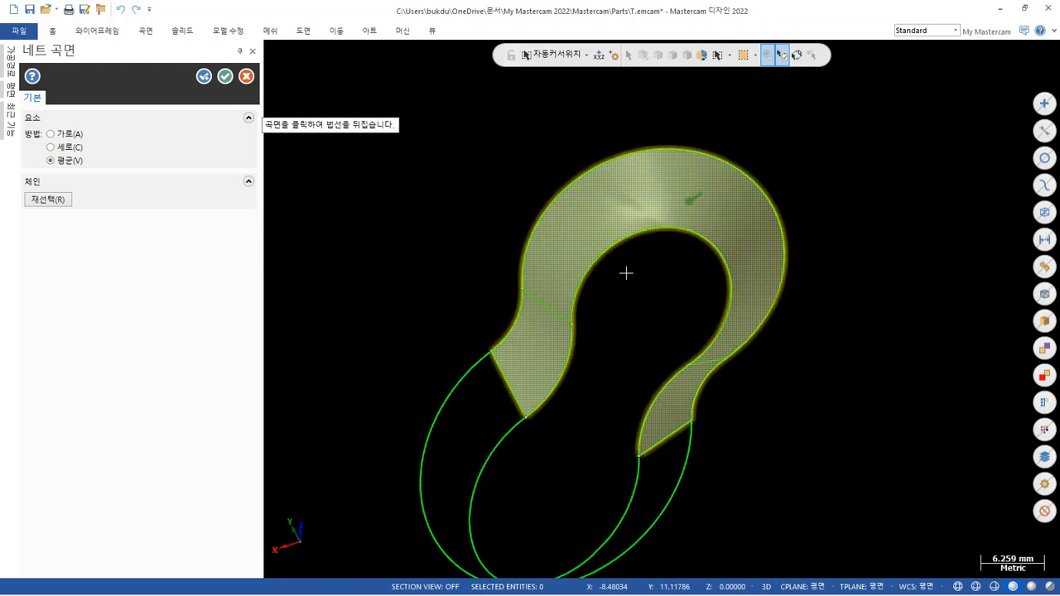
middle_click_drag(625, 275, 691, 223)
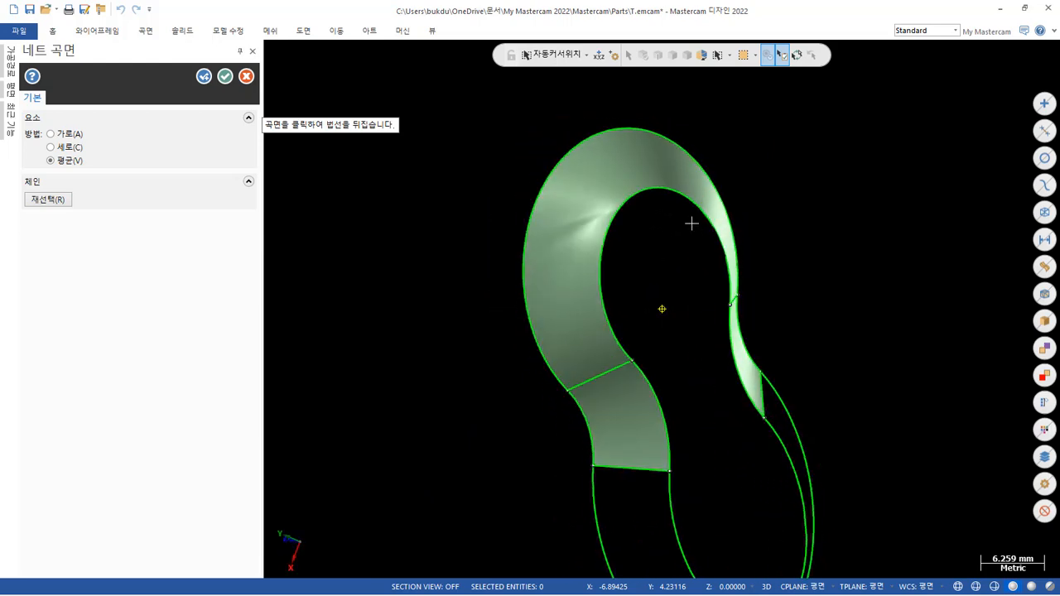
scroll(564, 201, "up", 5)
middle_click_drag(568, 210, 676, 153)
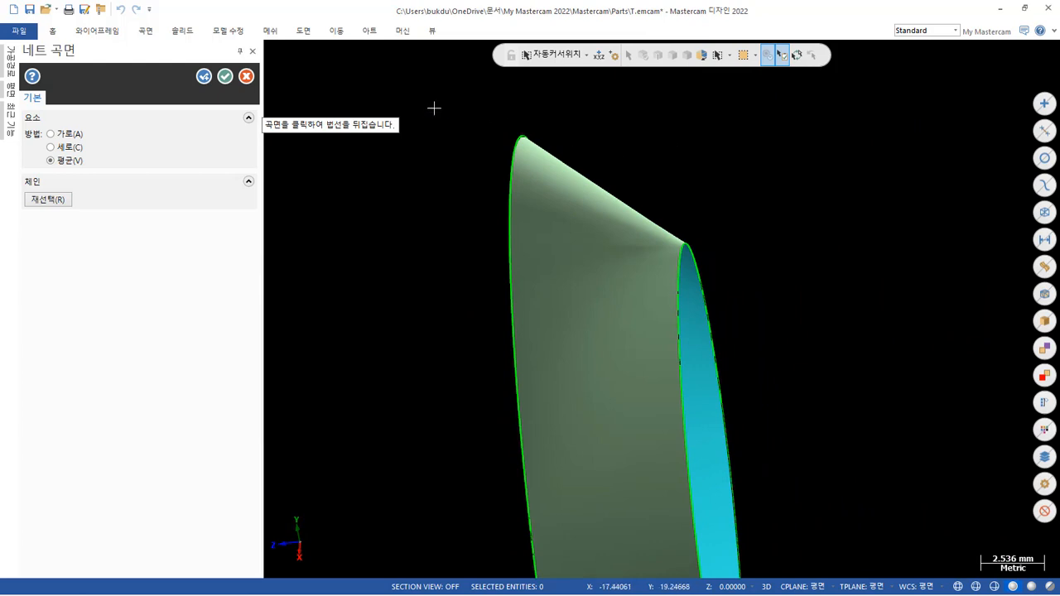
Cancel the net surface command and undo the surface on the -X lobe.
left_click(246, 76)
scroll(638, 191, "down", 6)
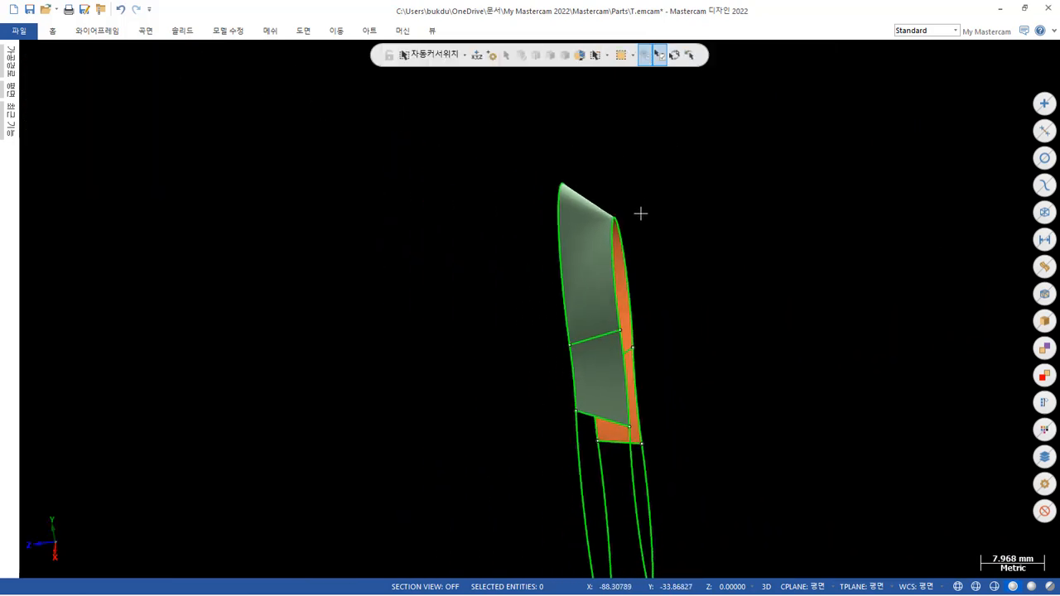
middle_click_drag(742, 339, 853, 517)
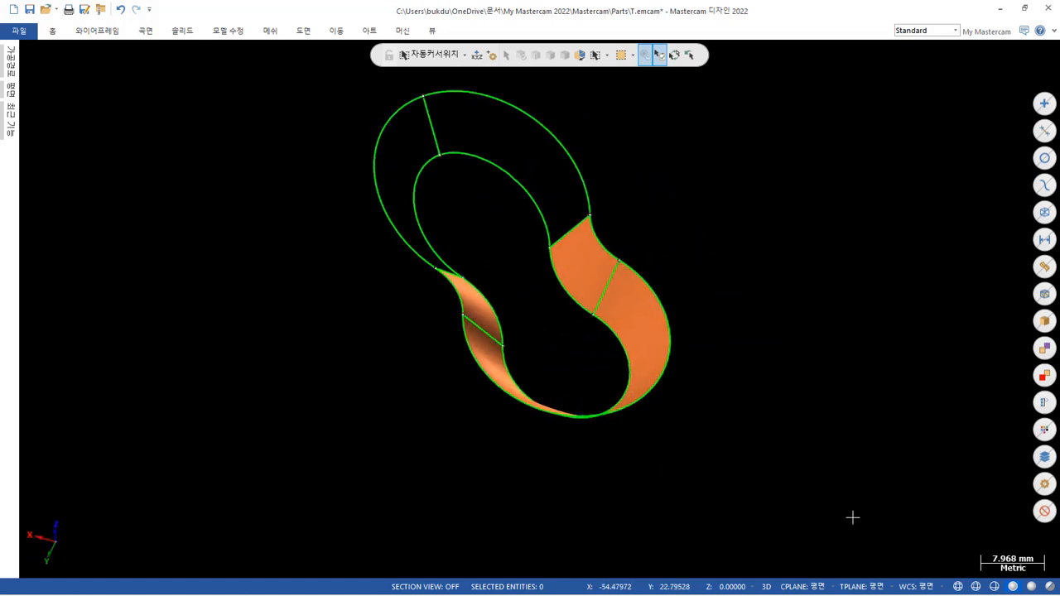
key("ctrl+z")
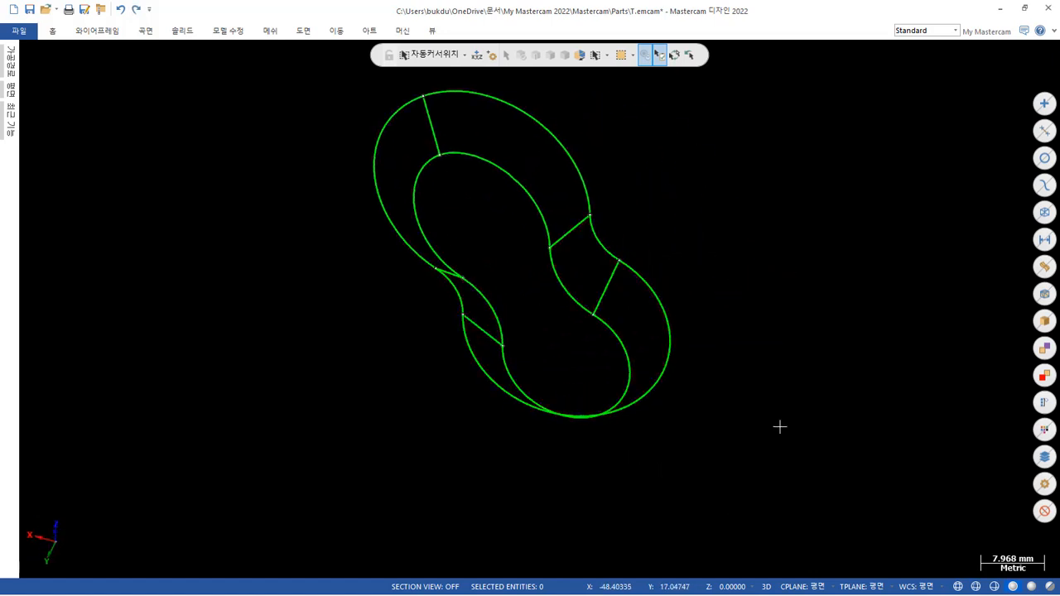
scroll(577, 243, "up", 3)
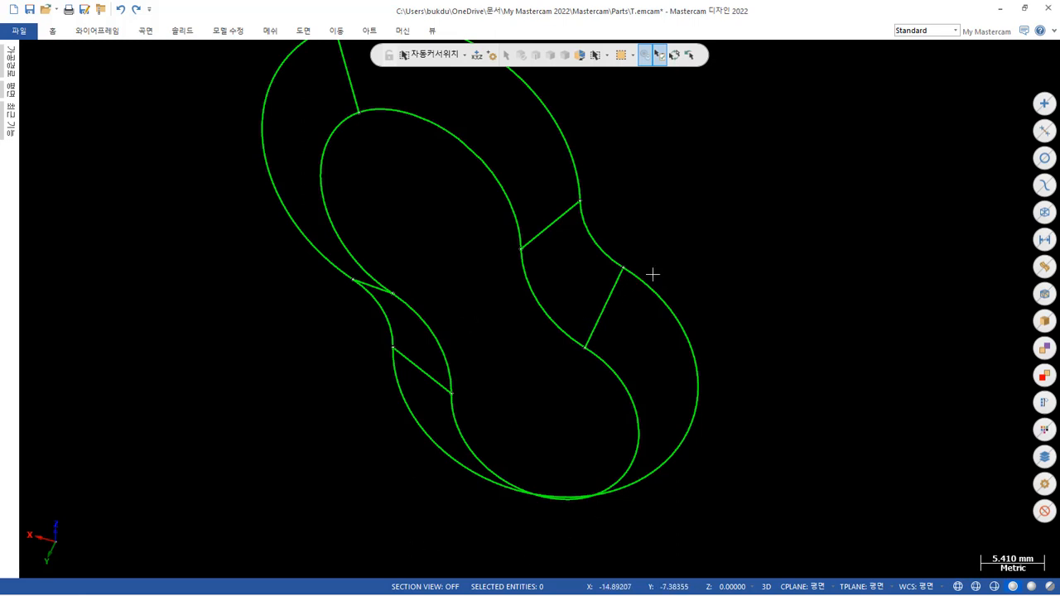
scroll(710, 277, "down", 4)
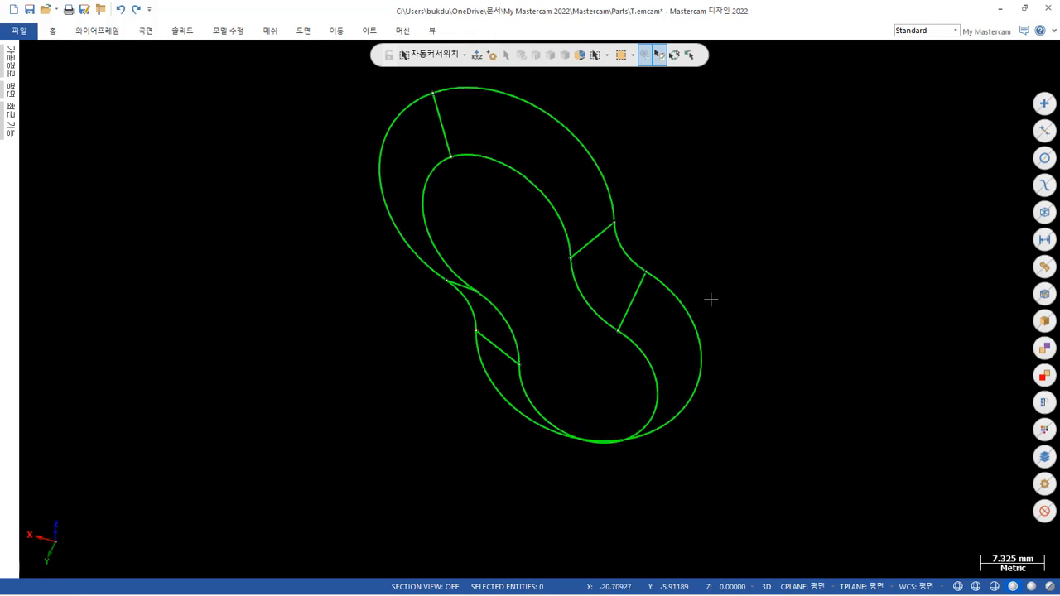
scroll(590, 225, "up", 4)
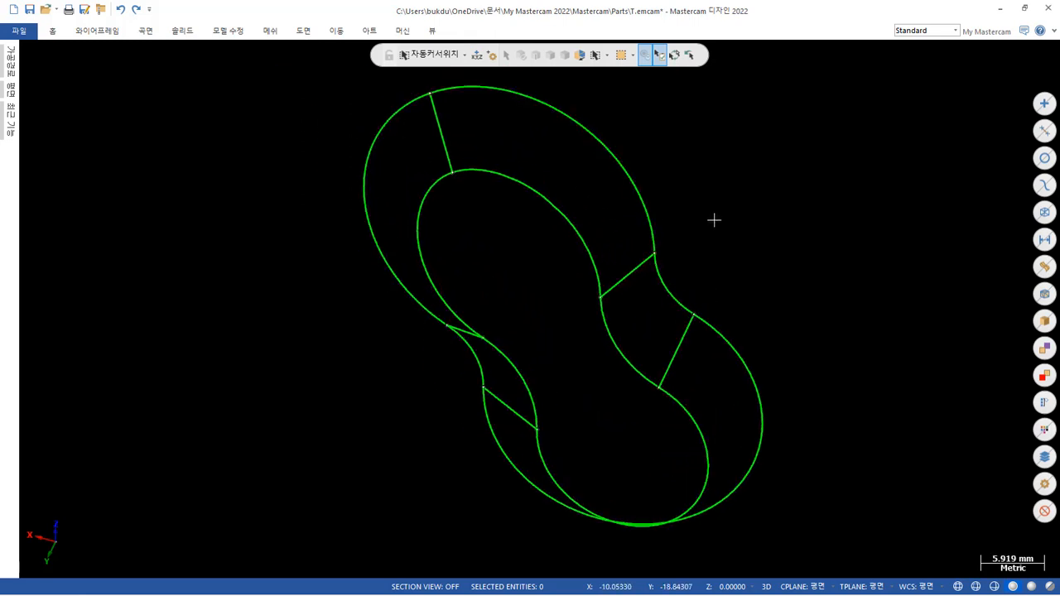
scroll(715, 219, "up", 3)
scroll(699, 265, "down", 4)
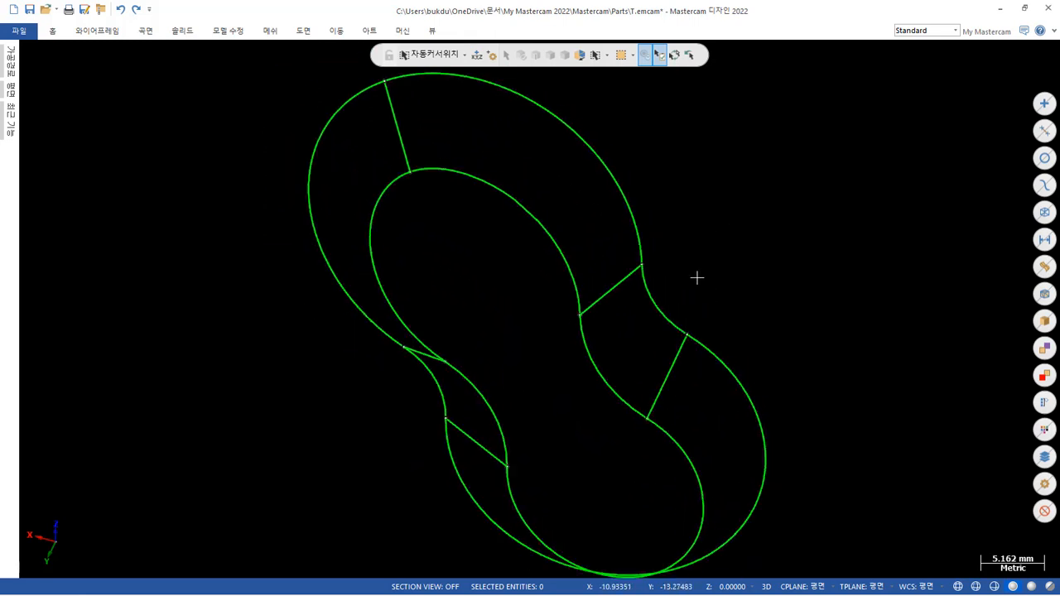
mouse_move(720, 207)
middle_mouse_down()
mouse_move(679, 138)
mouse_move(746, 102)
mouse_move(781, 154)
mouse_move(754, 194)
middle_mouse_up()
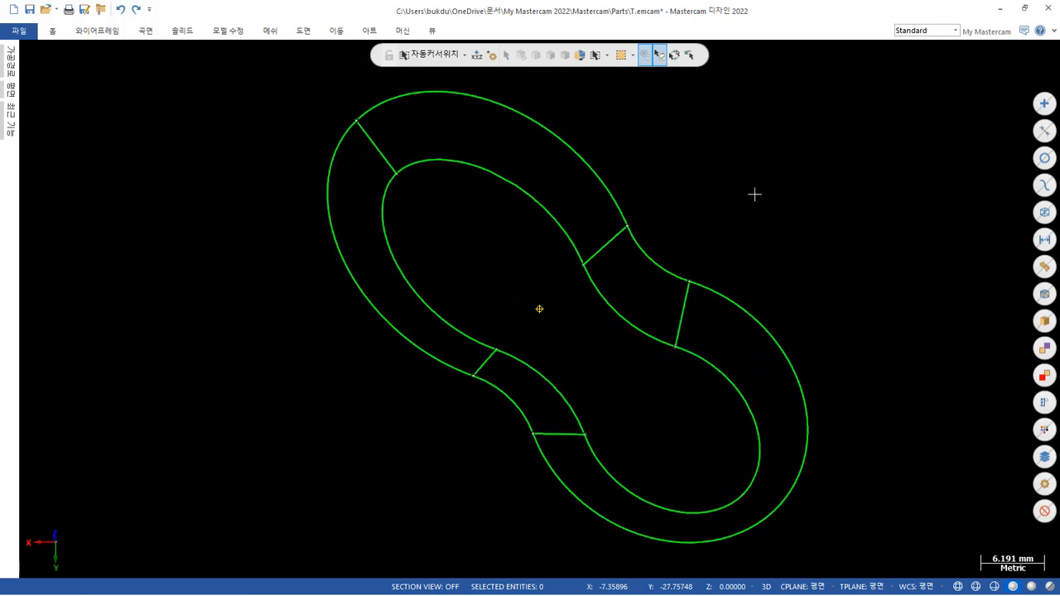